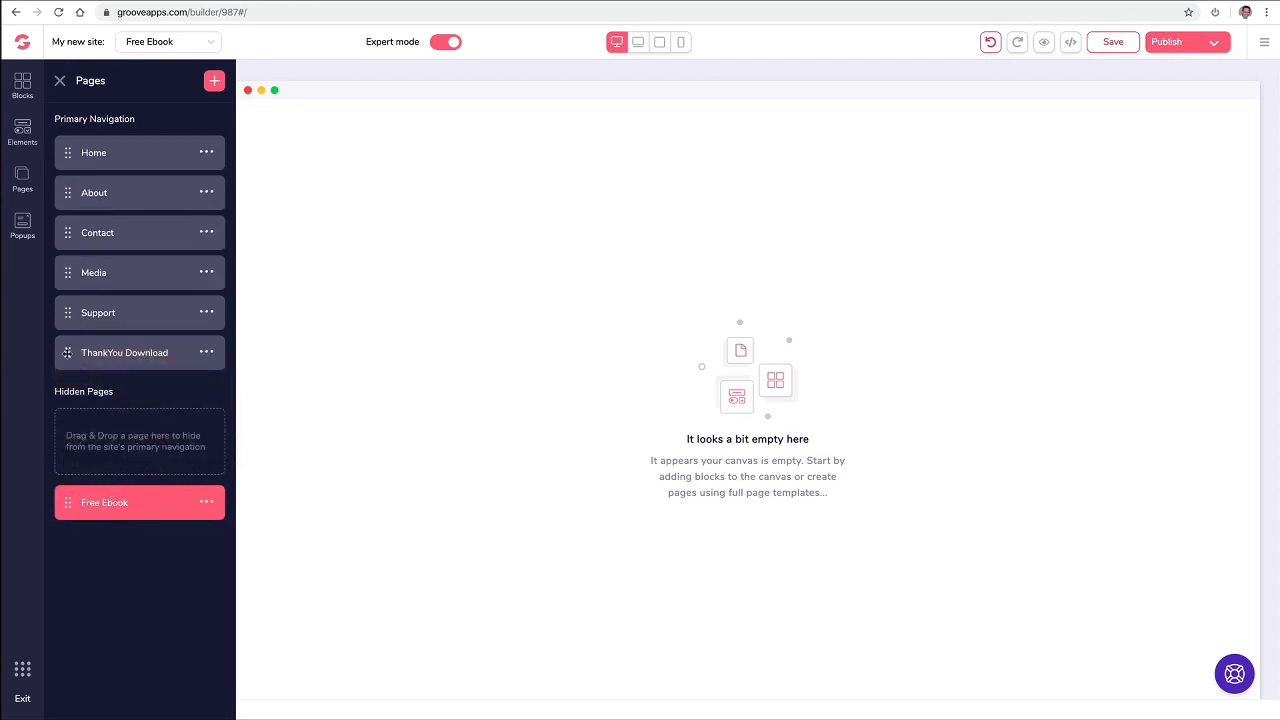
# Step: Move the ThankYou Download page into Hidden Pages below Free Ebook and open it
pyautogui.moveTo(69, 352); pyautogui.dragTo(79, 510)
pyautogui.click(120, 505)
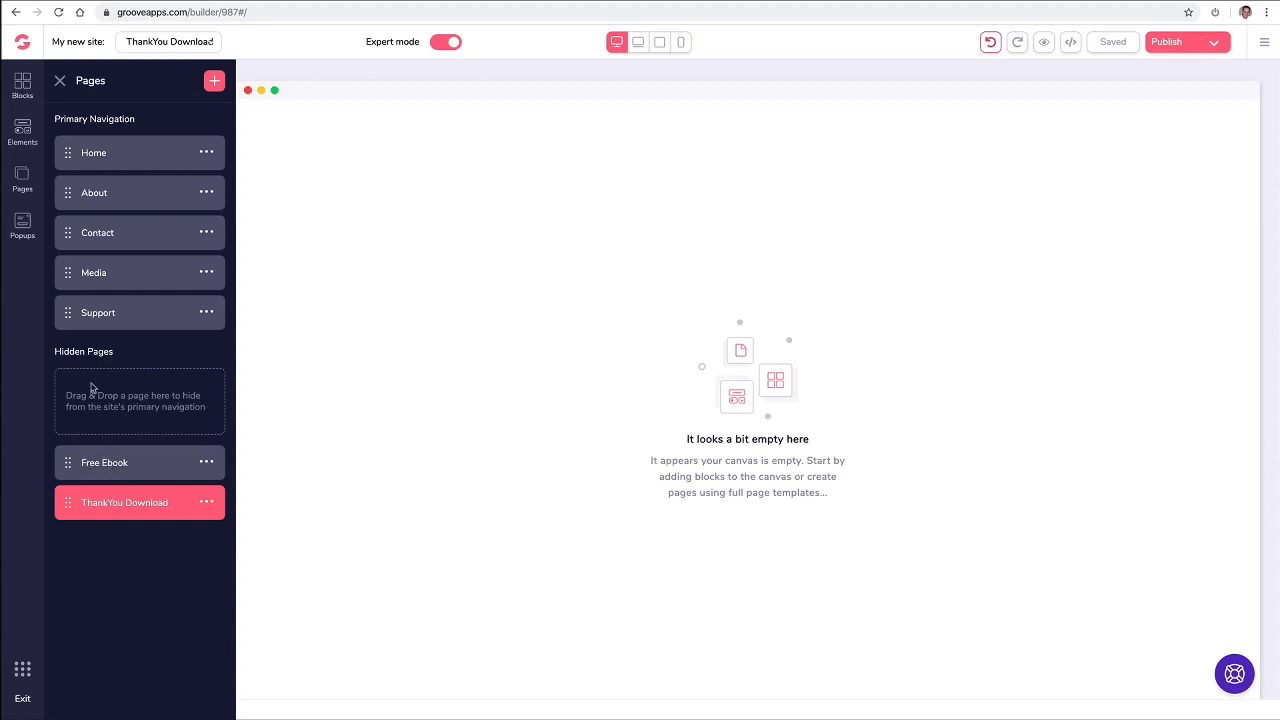
# Step: Drag a wireframe navigation bar with the logoipsum logo onto the top of the page
pyautogui.click(24, 86)
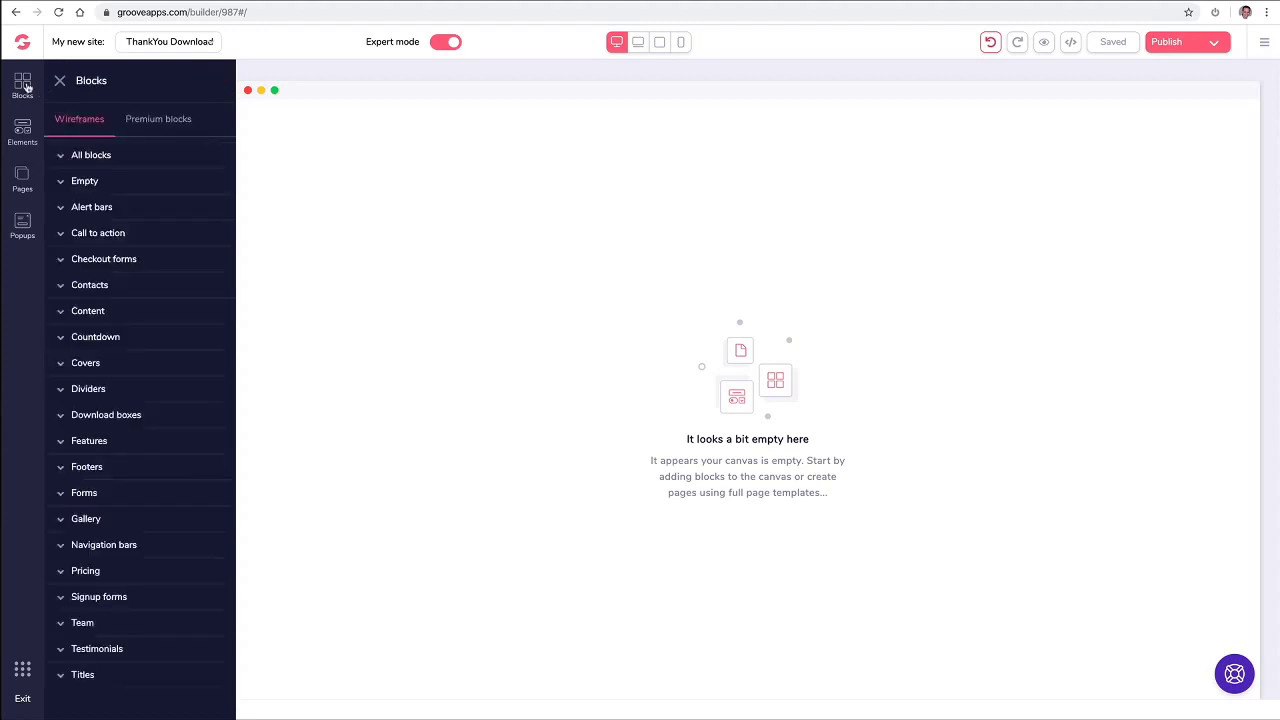
pyautogui.click(150, 122)
pyautogui.click(115, 370)
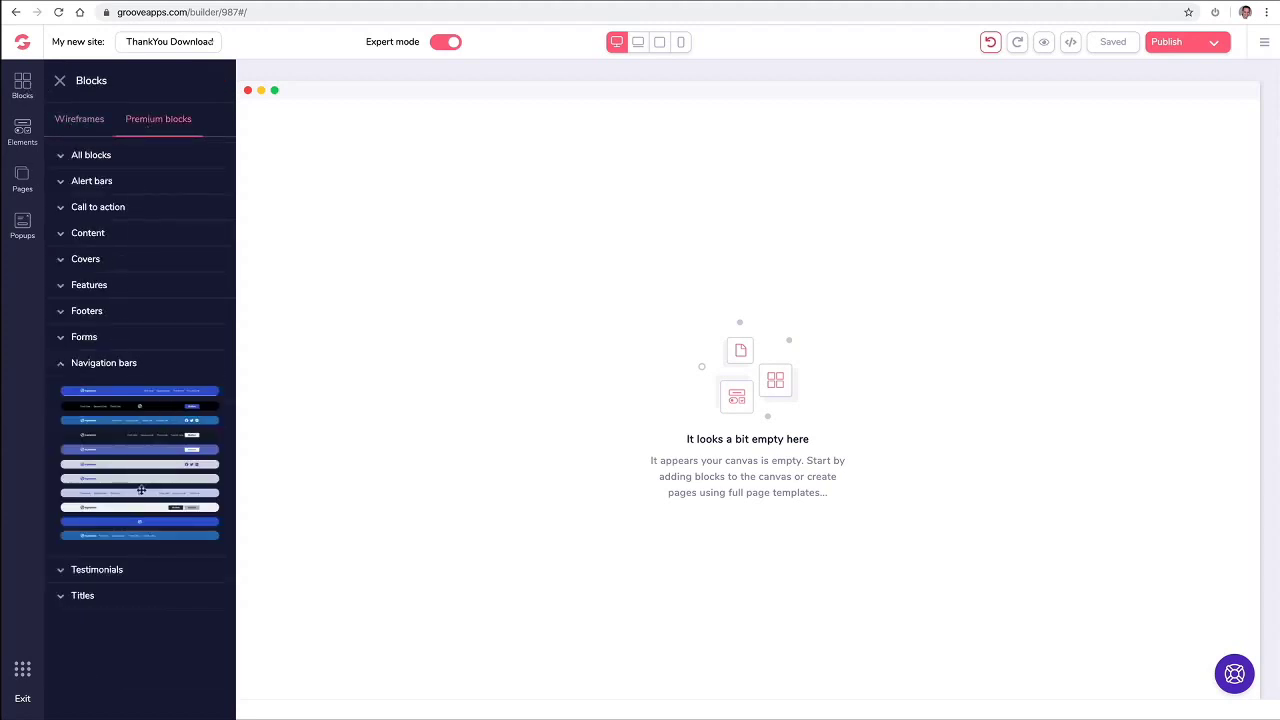
pyautogui.click(90, 121)
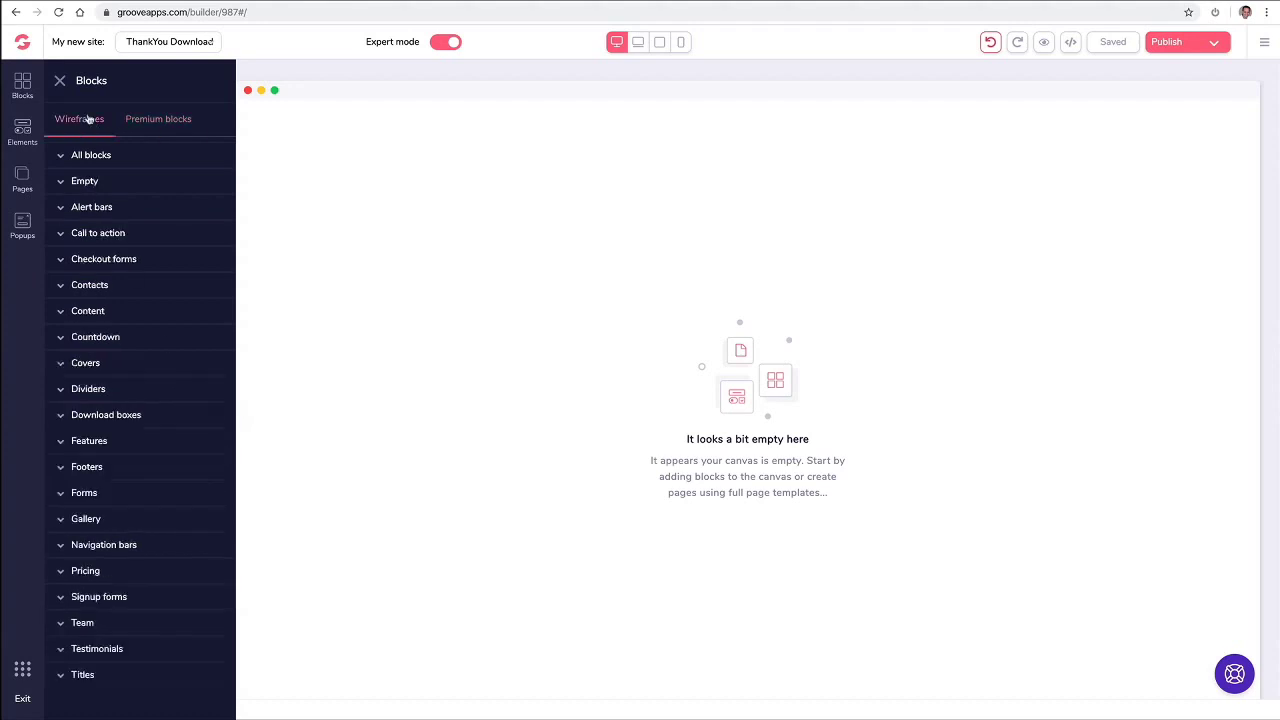
pyautogui.click(108, 546)
pyautogui.scroll(-2, 155, 505)
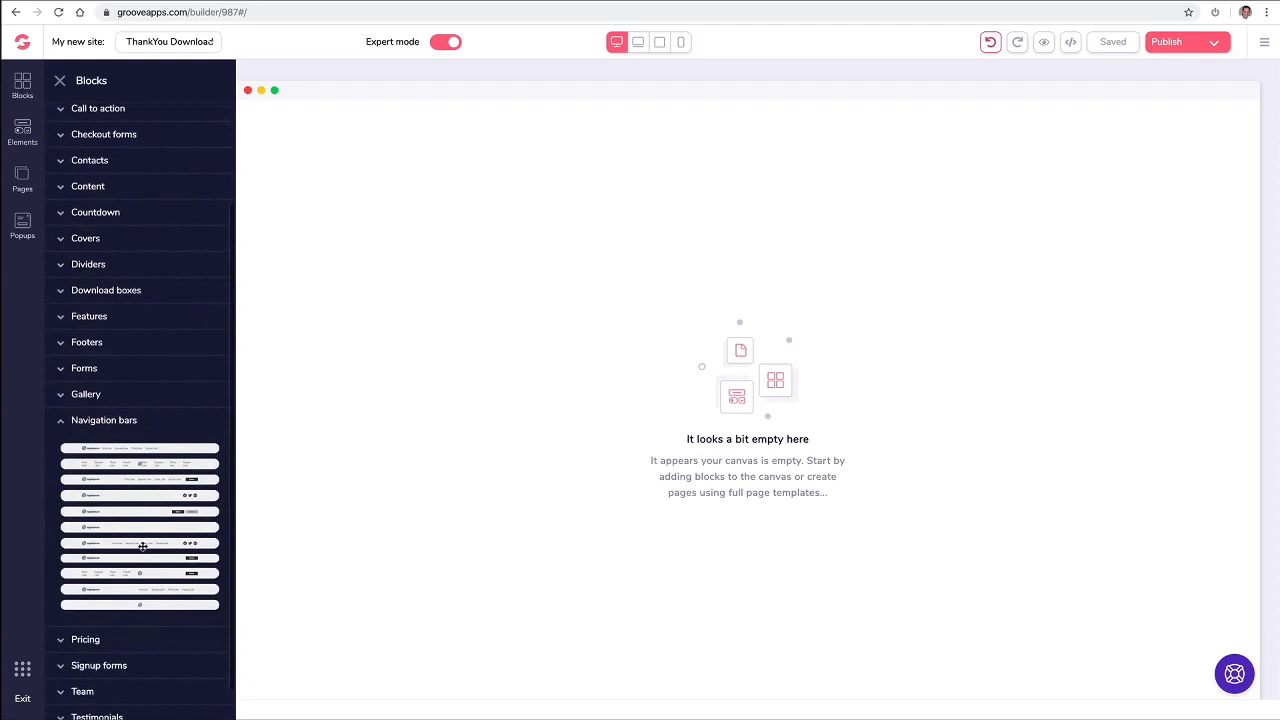
pyautogui.moveTo(143, 543); pyautogui.dragTo(626, 142)
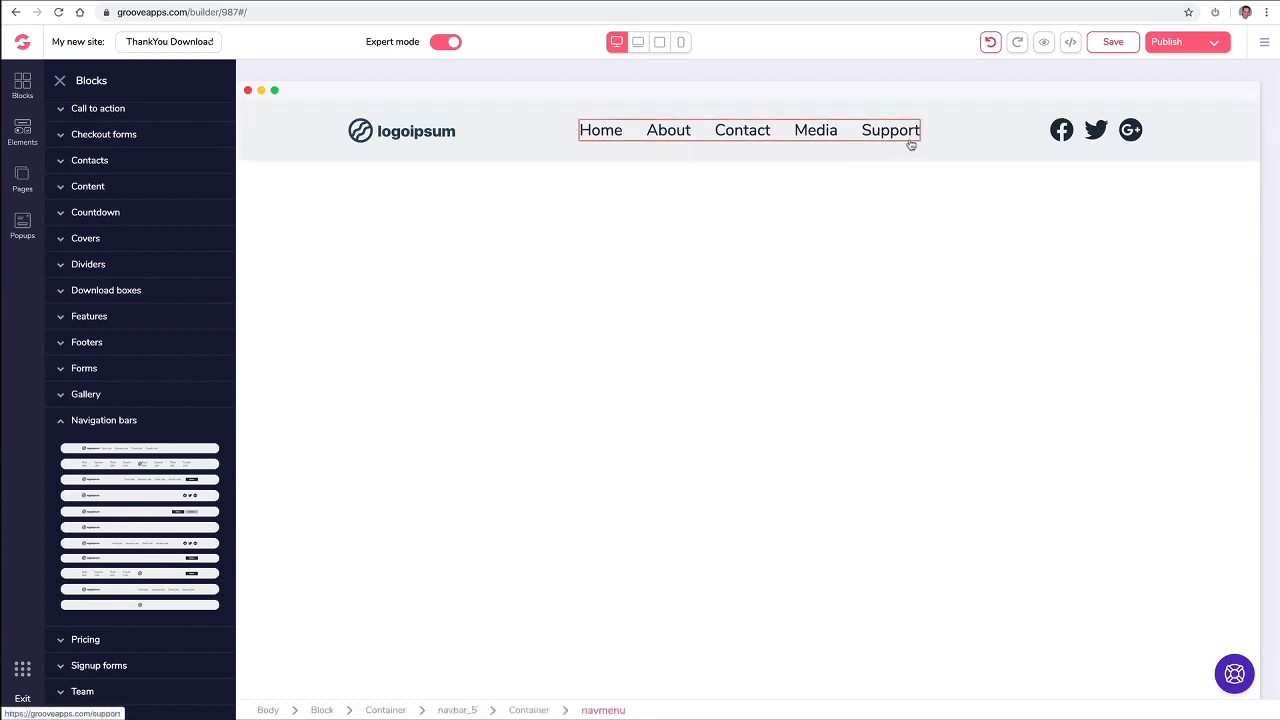
pyautogui.click(23, 179)
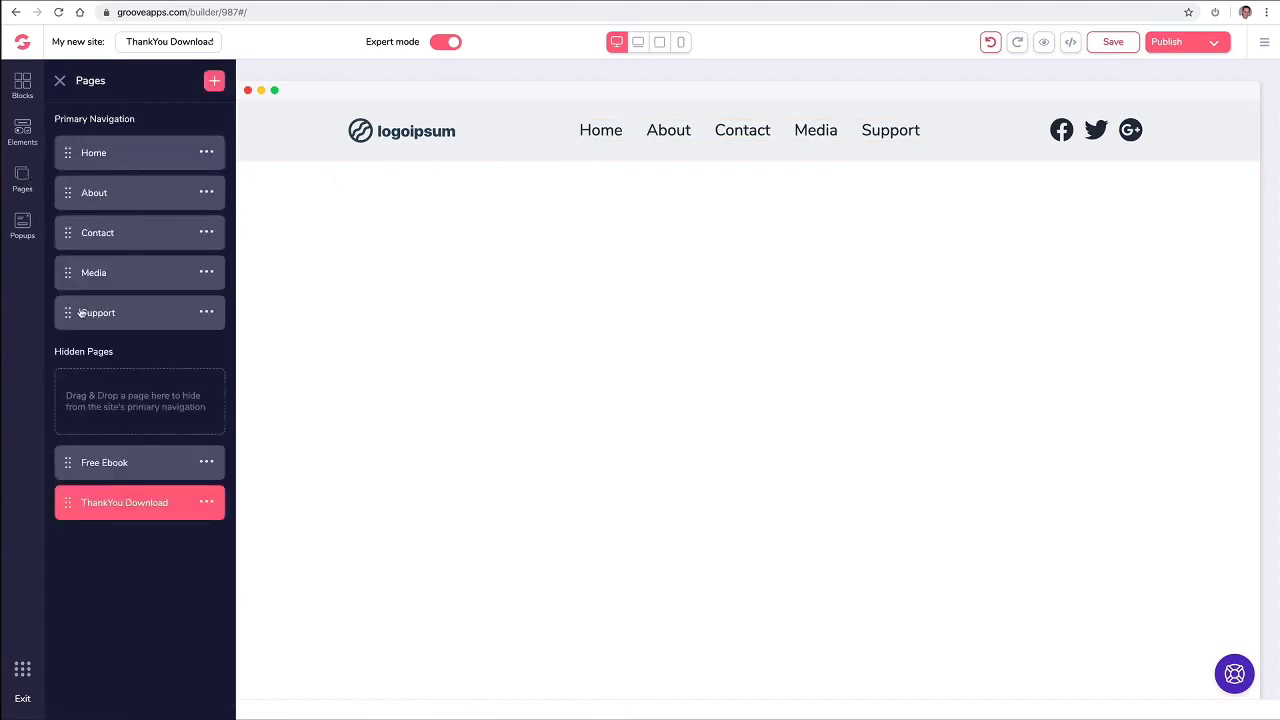
# Step: Move Support above Media and nest Media under Contact so Contact becomes a dropdown
pyautogui.moveTo(68, 311); pyautogui.dragTo(69, 266)
pyautogui.moveTo(70, 272); pyautogui.dragTo(112, 250)
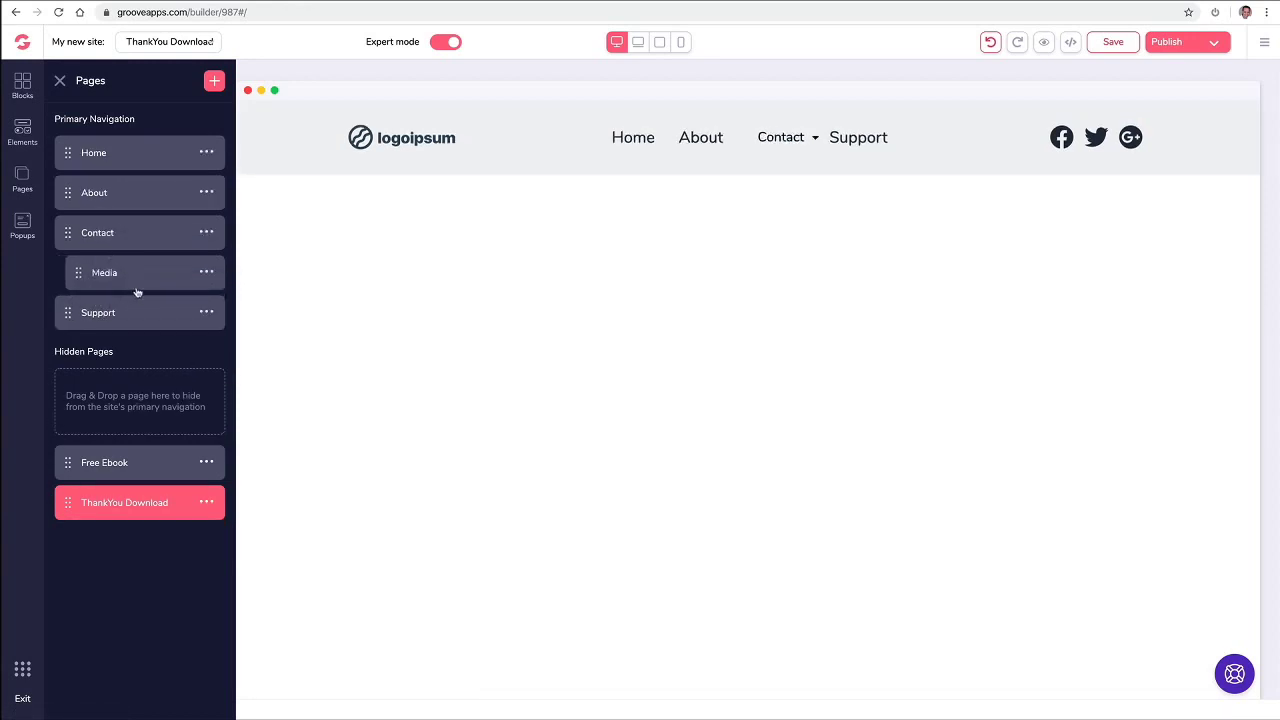
pyautogui.click(813, 137)
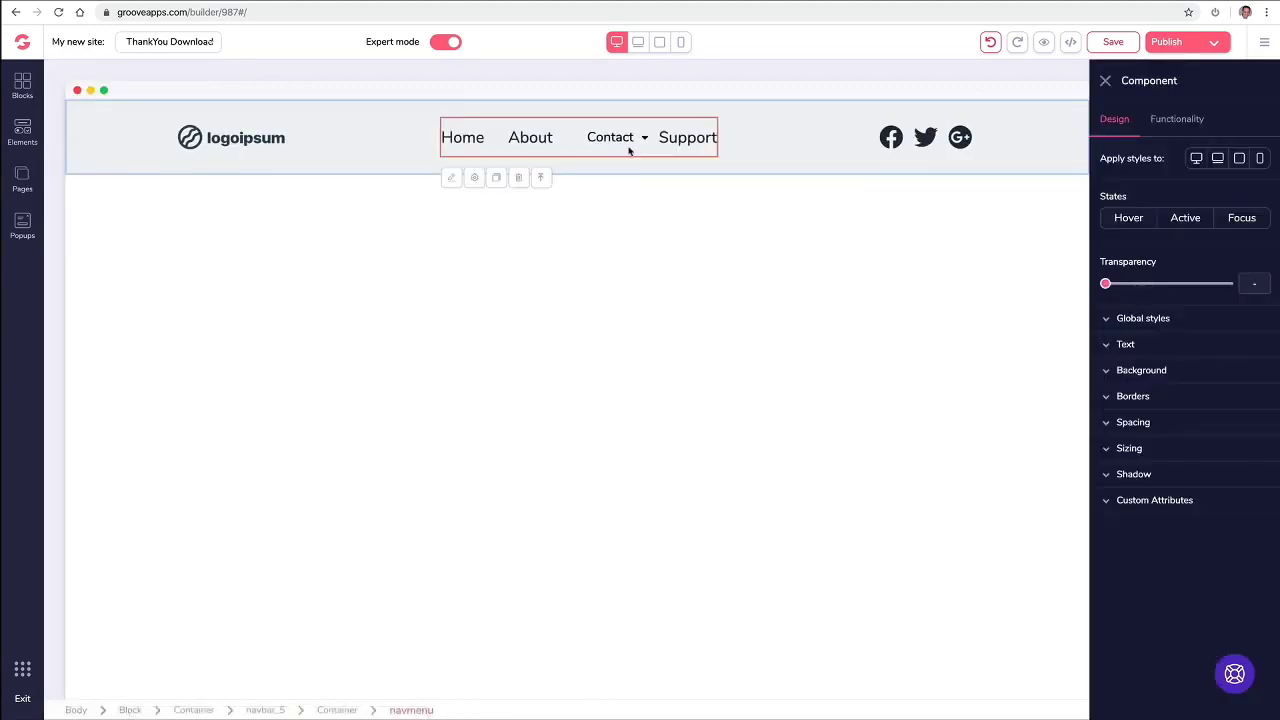
pyautogui.click(1105, 81)
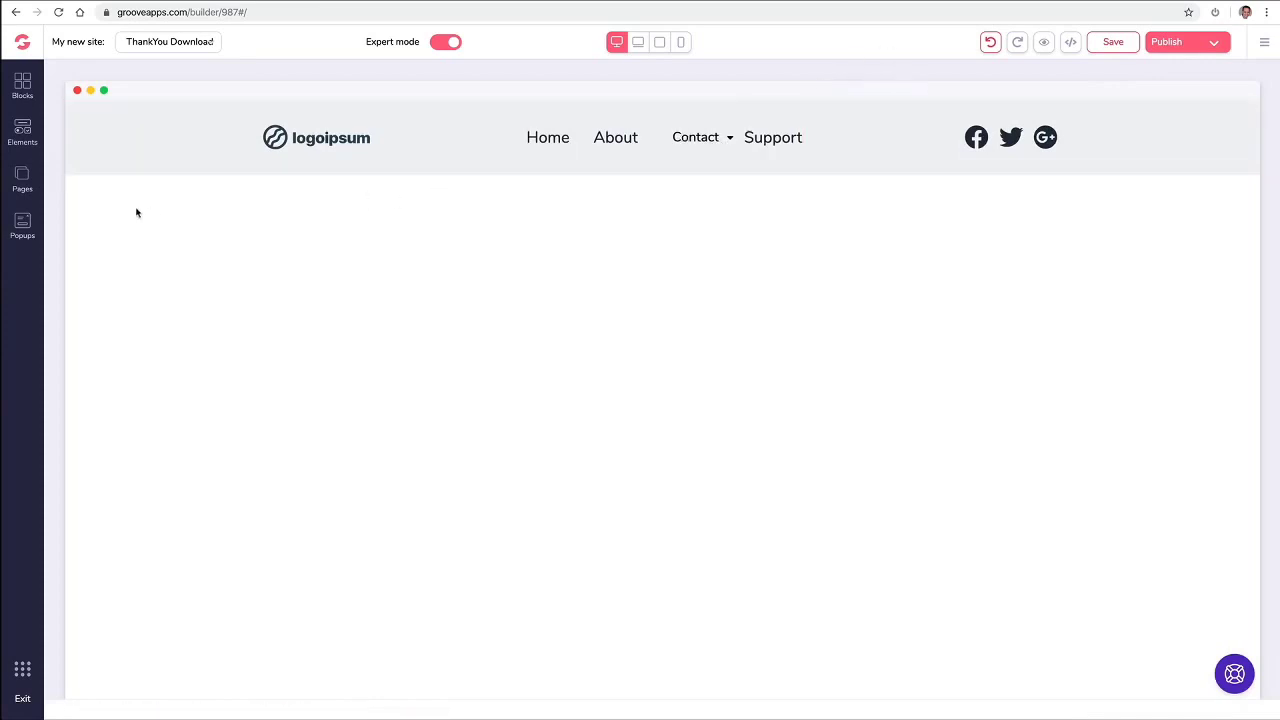
# Step: Select the logoipsum logo in the navigation bar and save the page
pyautogui.click(20, 179)
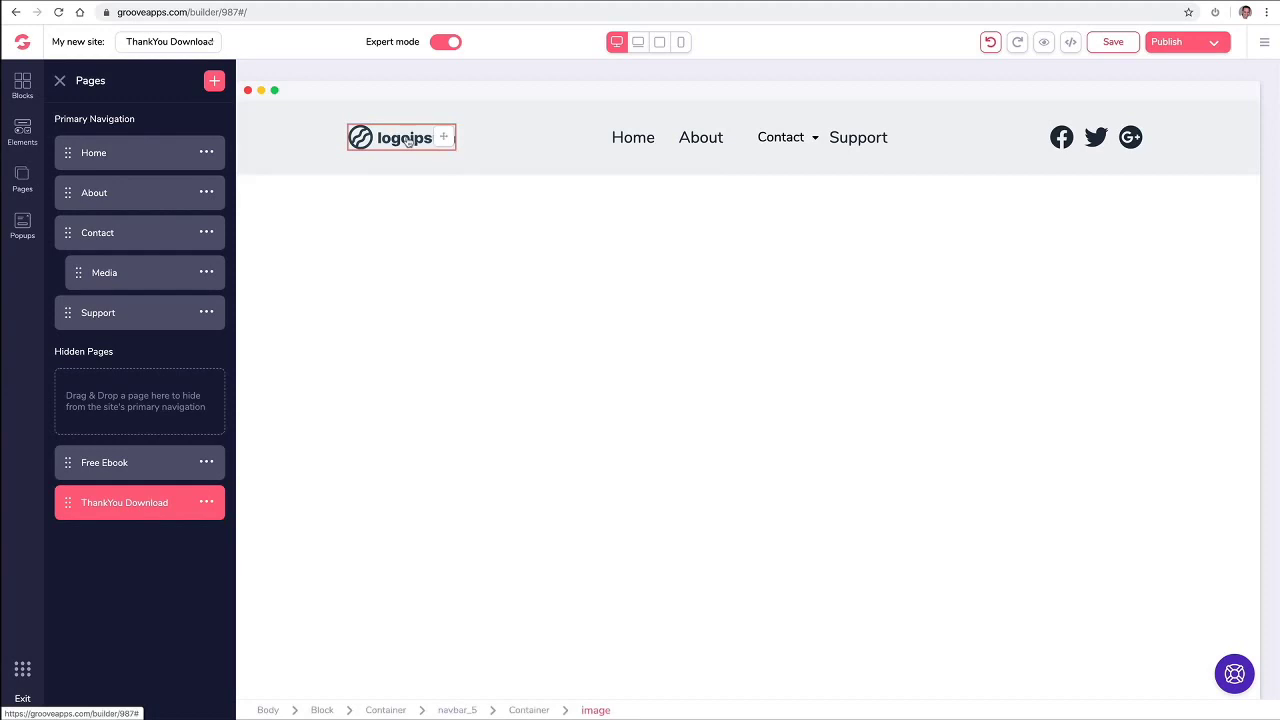
pyautogui.click(408, 140)
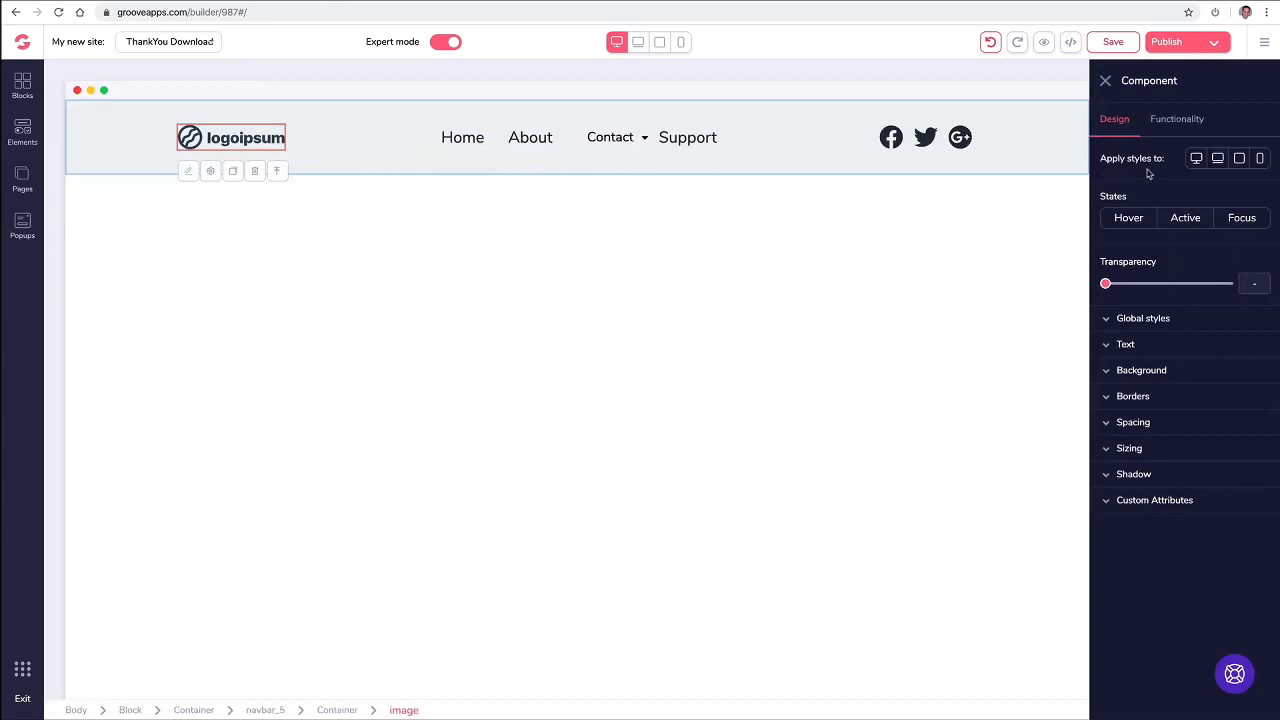
pyautogui.hotkey('ctrl', 's')
# Step: Upload the GroovePages logo file found by searching 'logo' and apply it to the navbar
pyautogui.click(1181, 125)
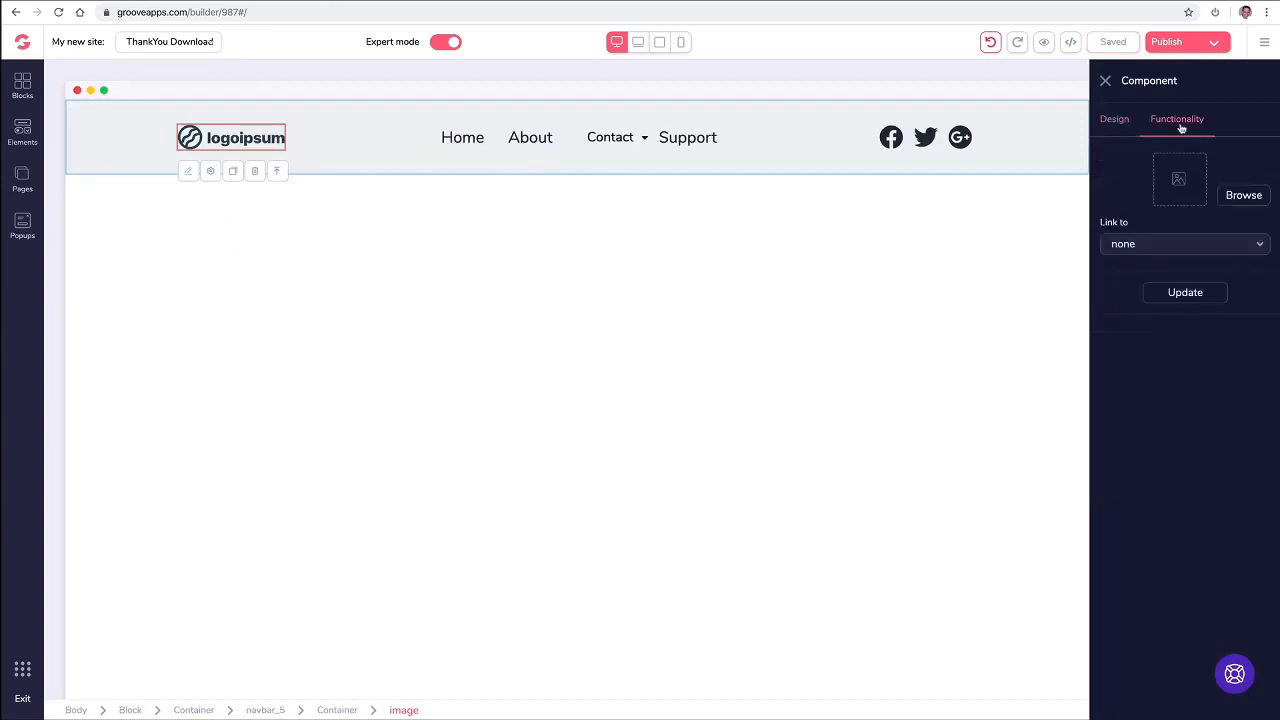
pyautogui.click(1230, 197)
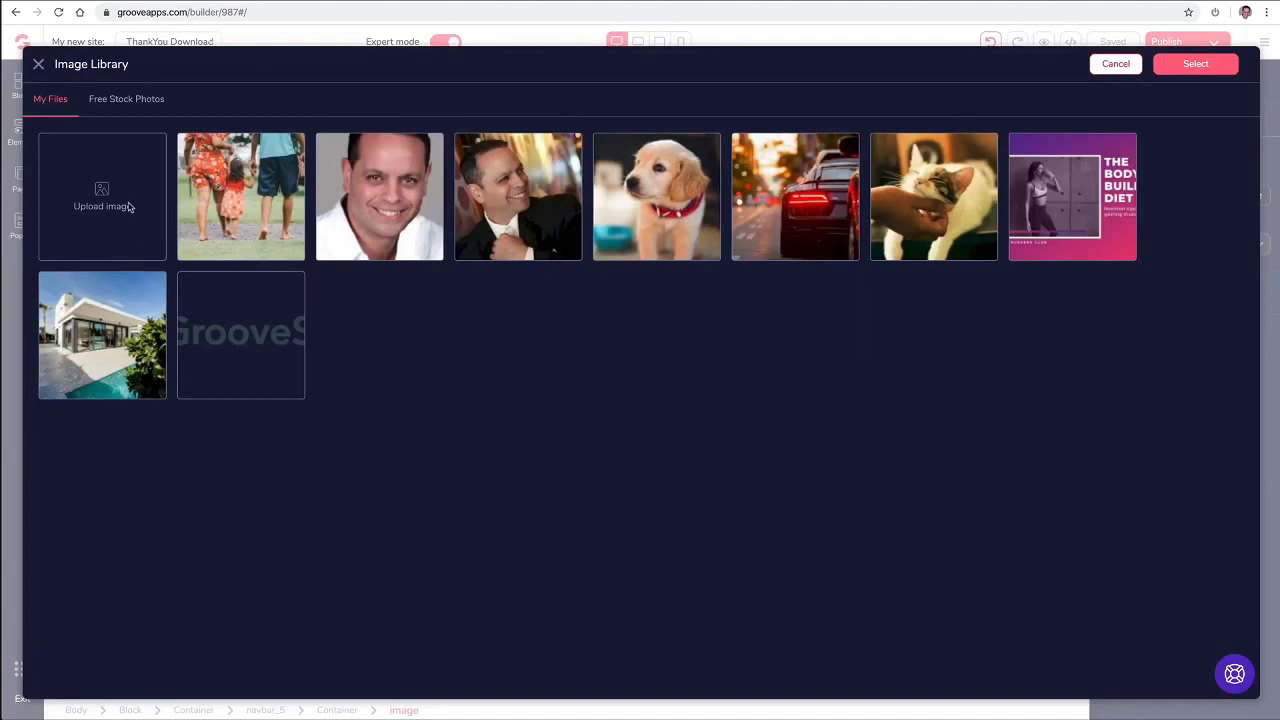
pyautogui.click(104, 204)
pyautogui.click(1057, 36)
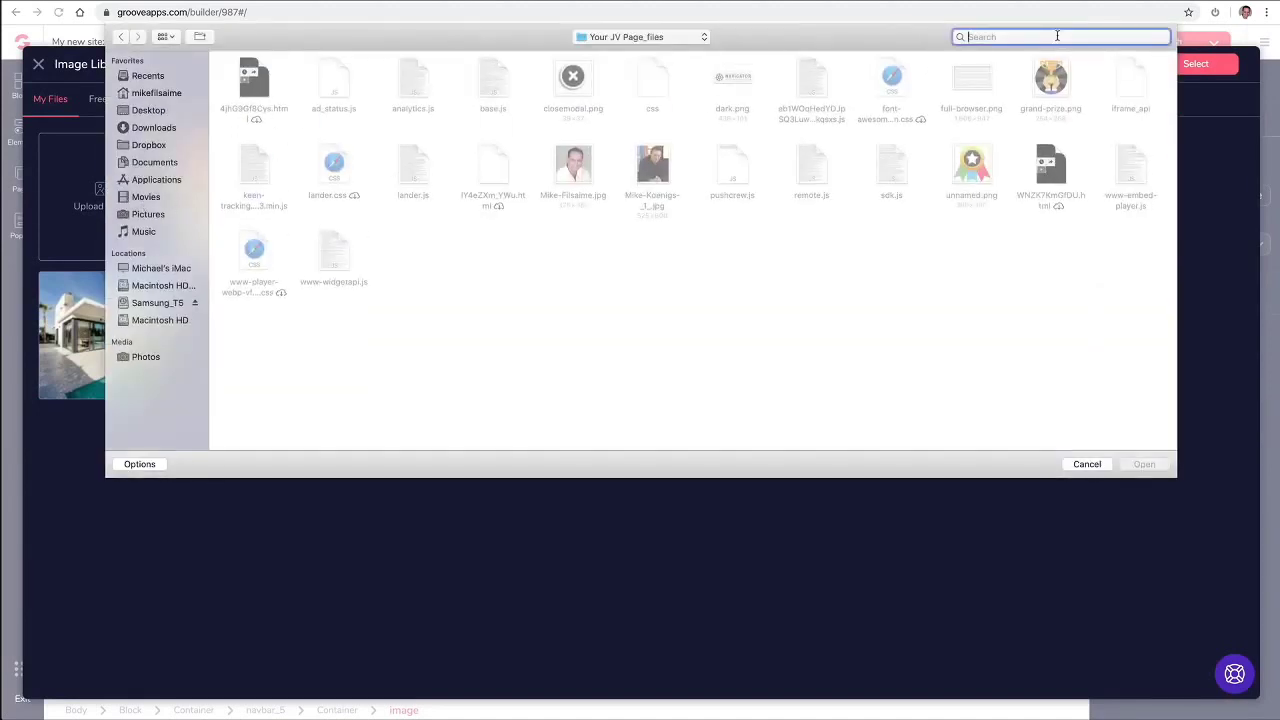
pyautogui.write('logo')
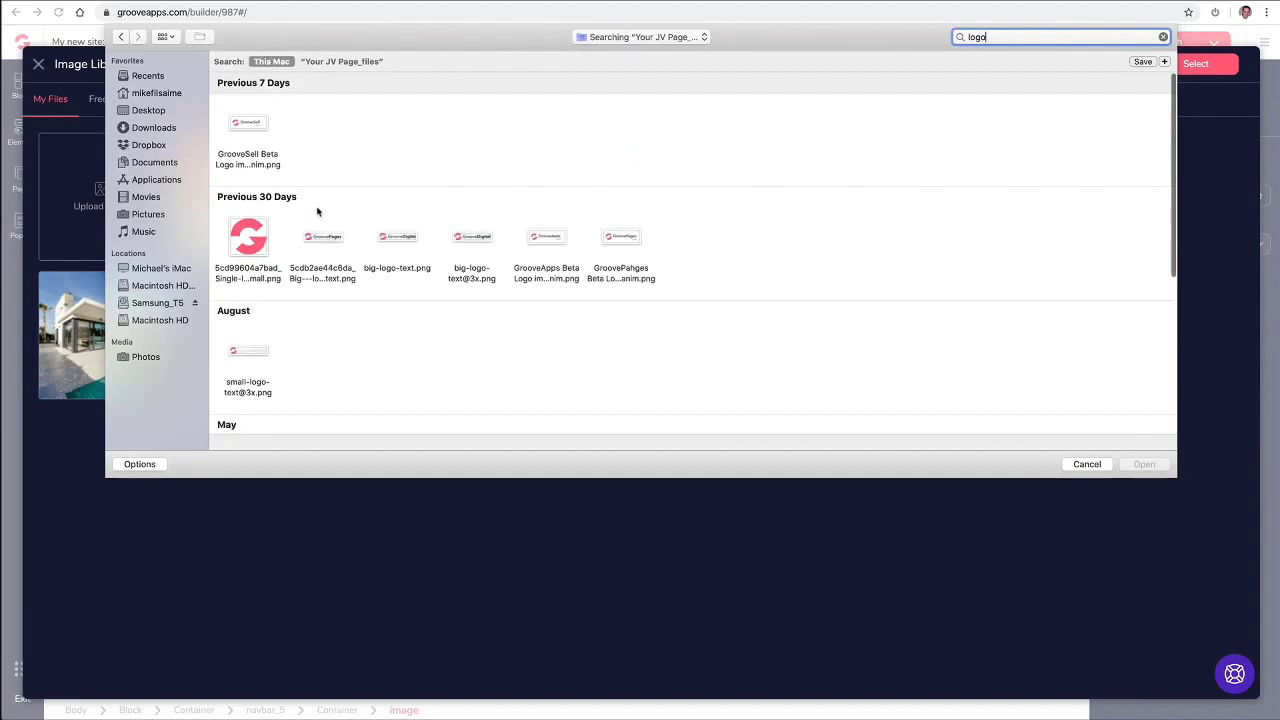
pyautogui.click(328, 241)
pyautogui.click(1143, 464)
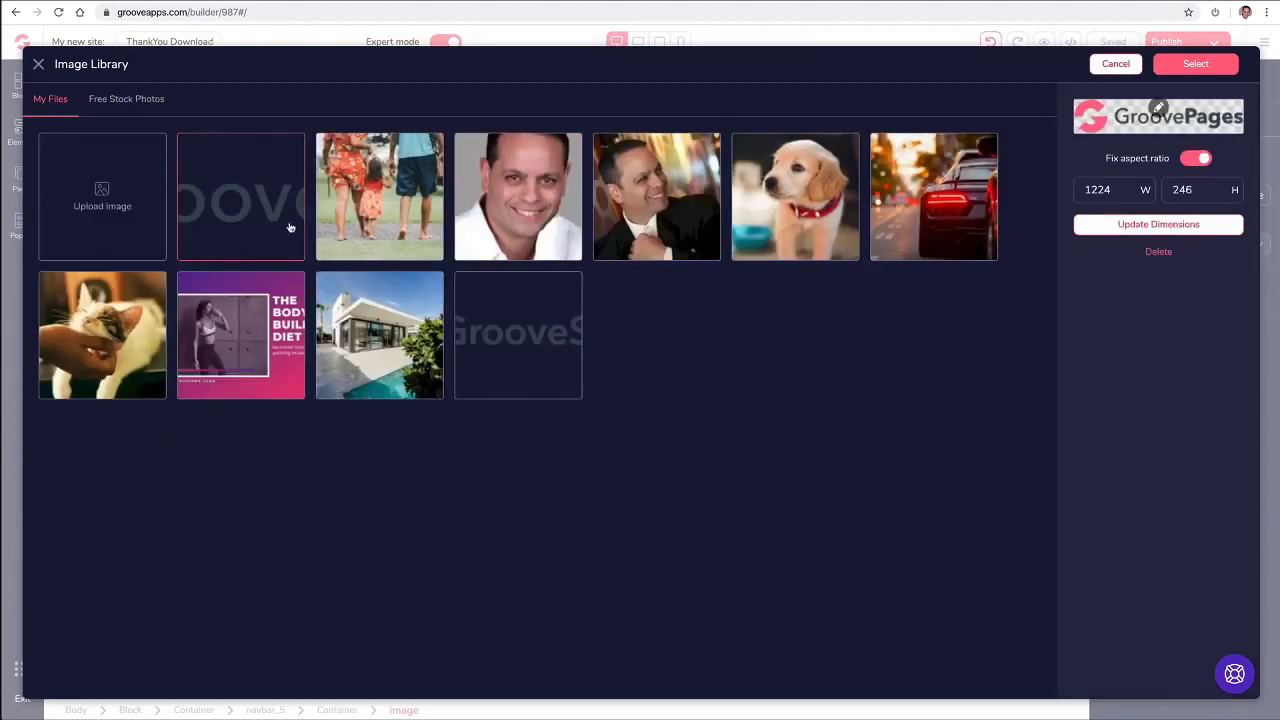
pyautogui.click(1196, 64)
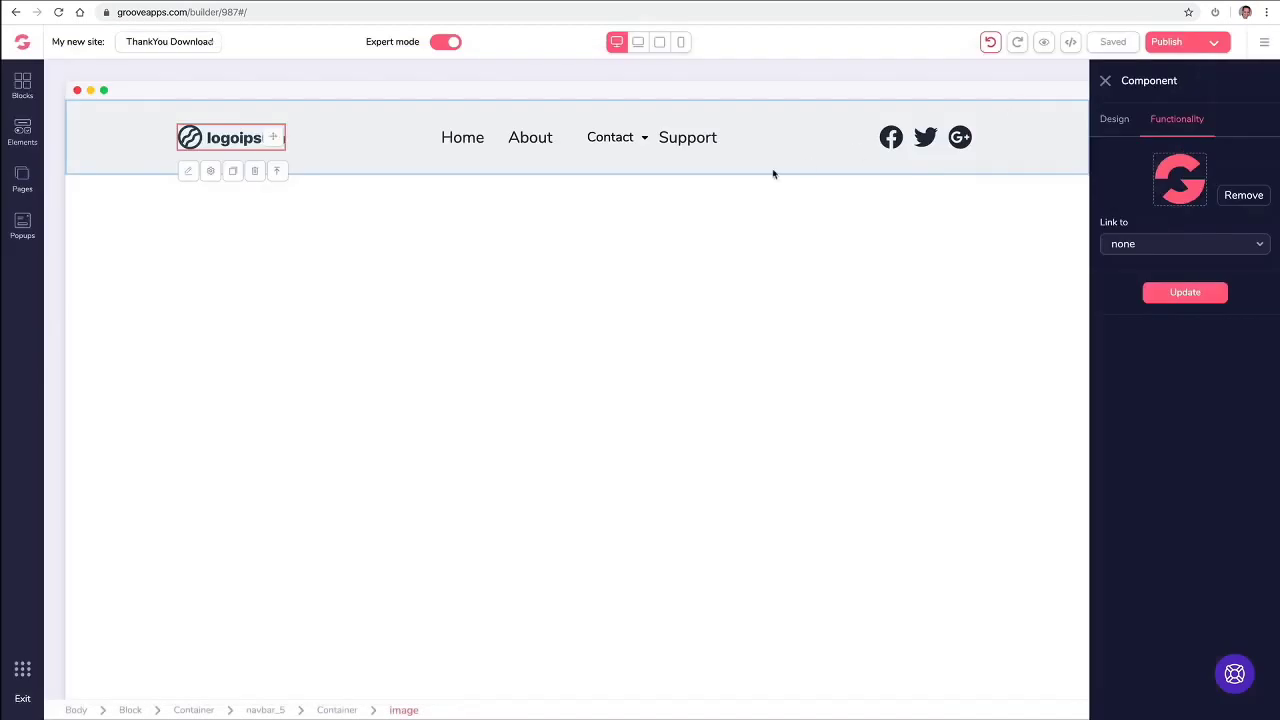
pyautogui.click(1175, 294)
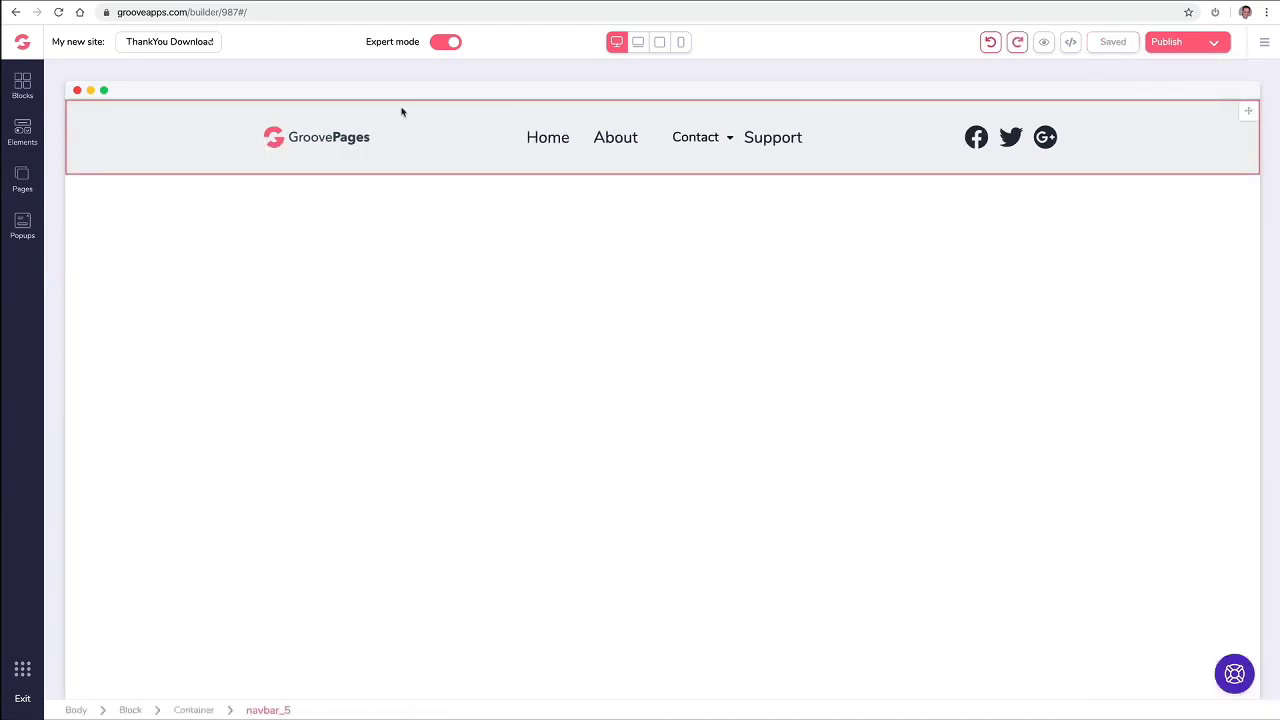
# Step: Set the navigation bar background to light pink
pyautogui.click(79, 121)
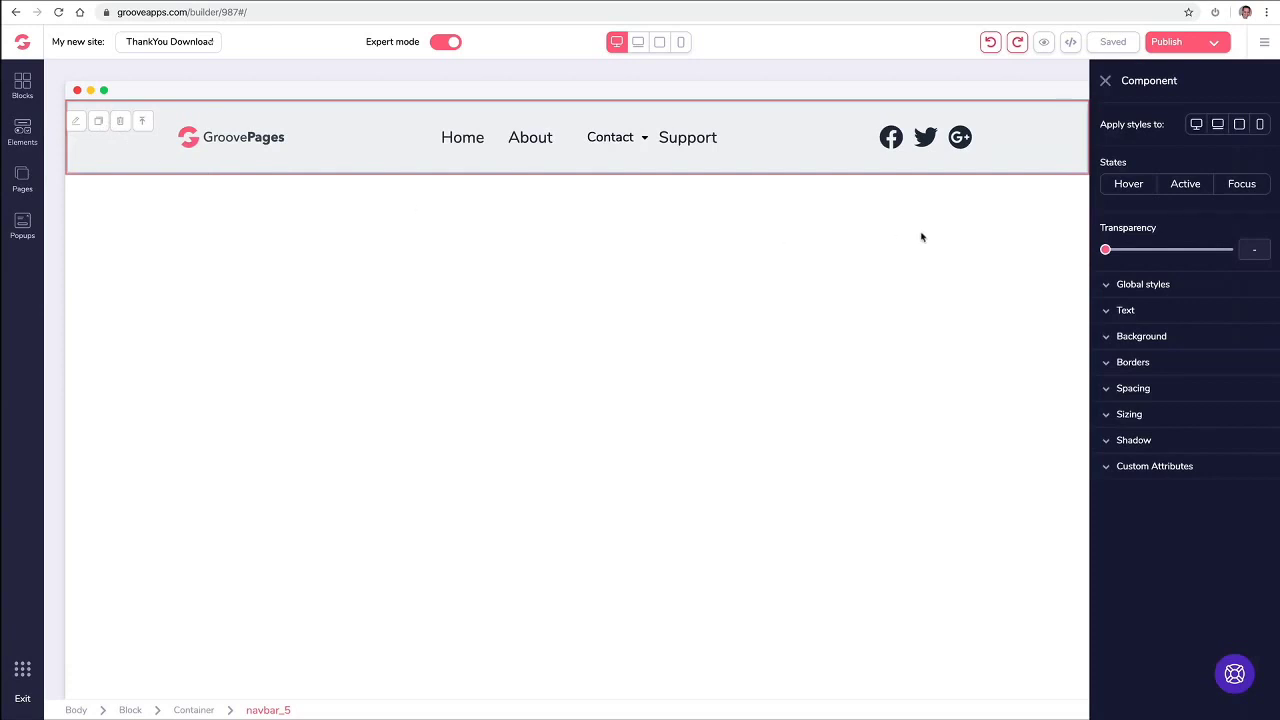
pyautogui.click(1108, 341)
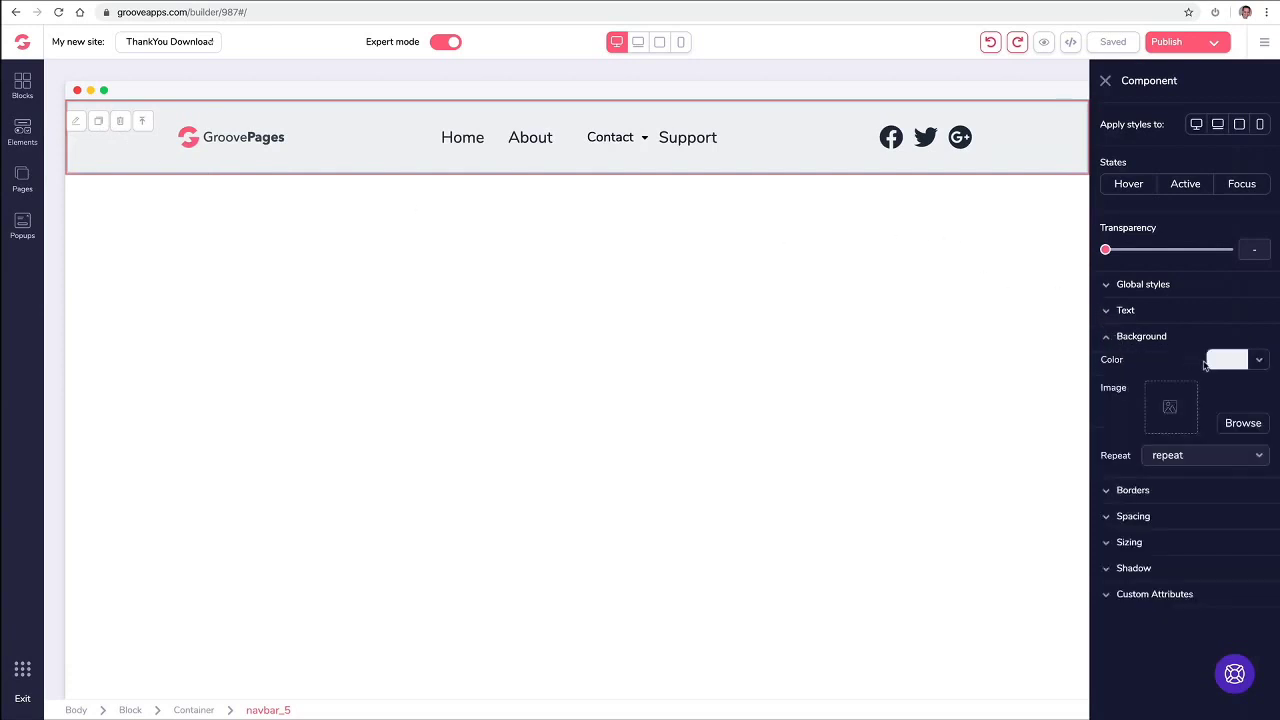
pyautogui.click(1259, 362)
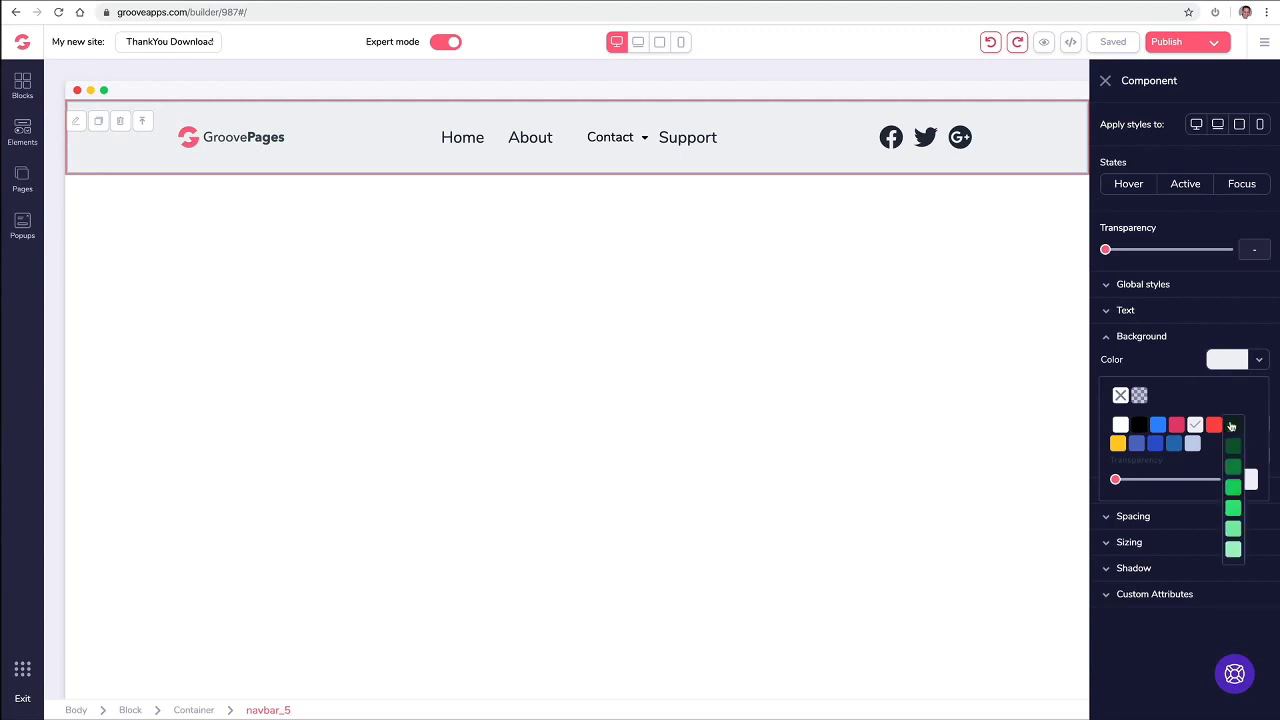
pyautogui.moveTo(1213, 425)
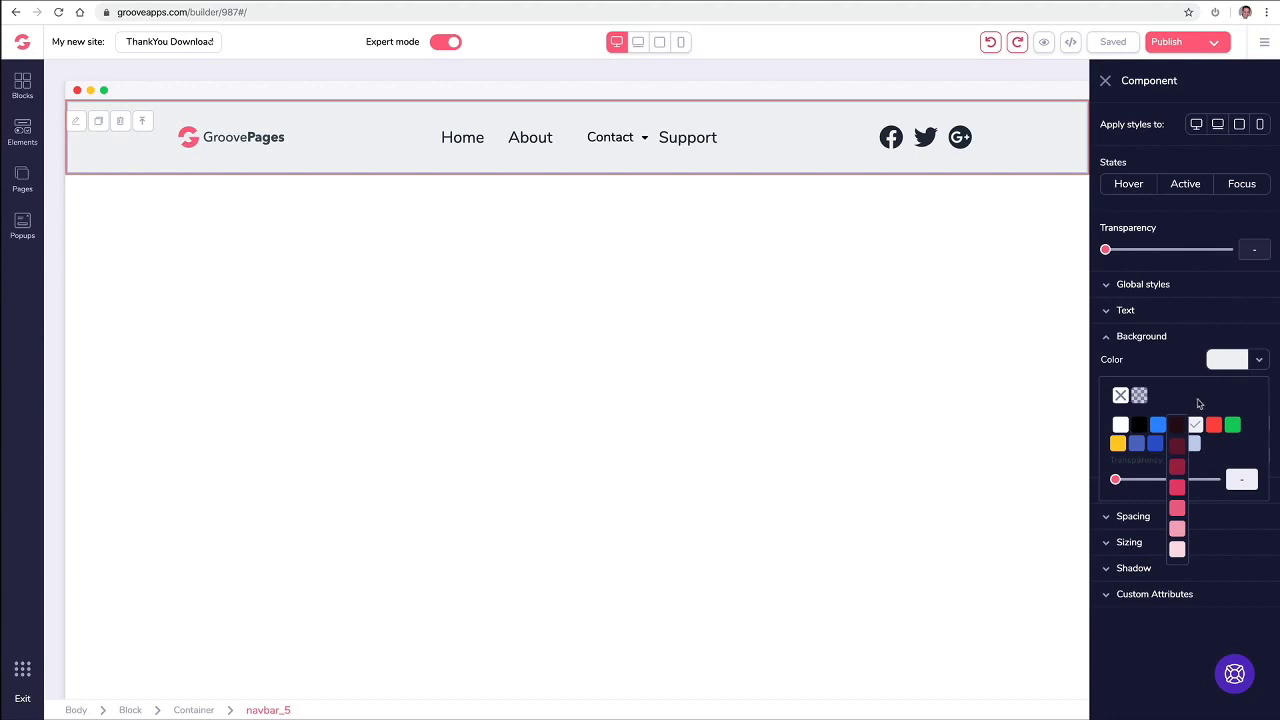
pyautogui.click(1176, 532)
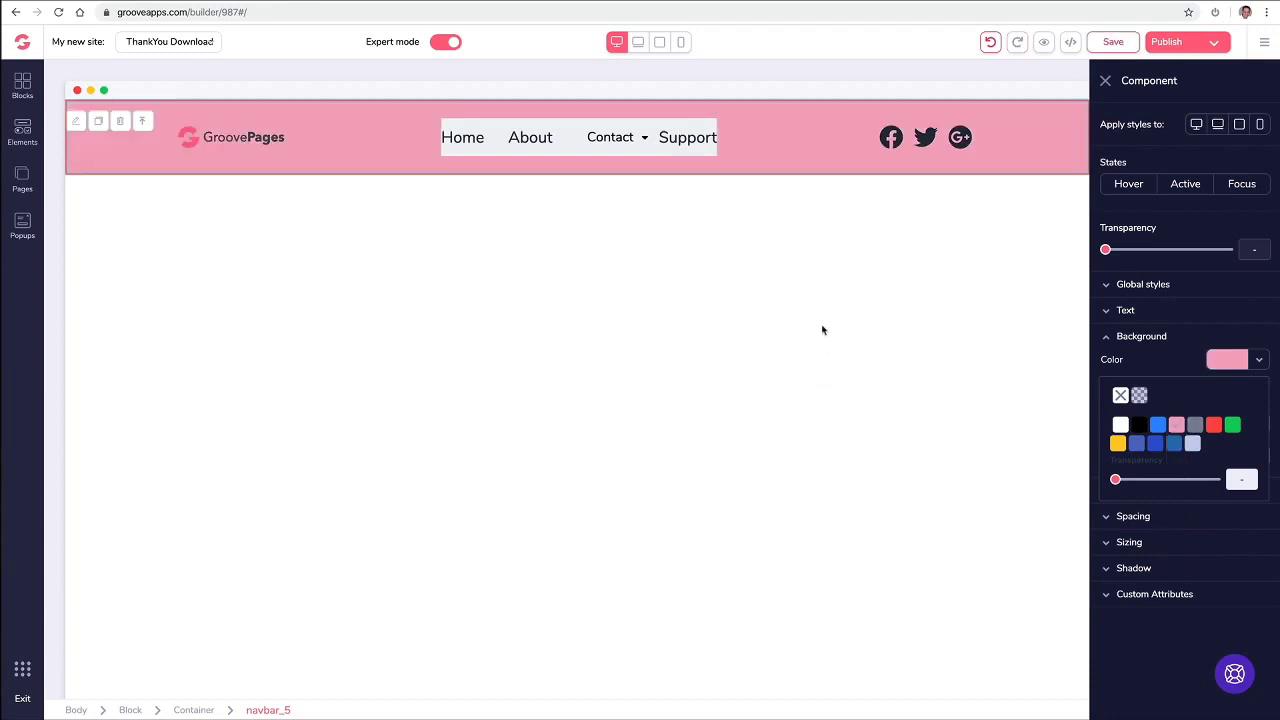
pyautogui.click(496, 133)
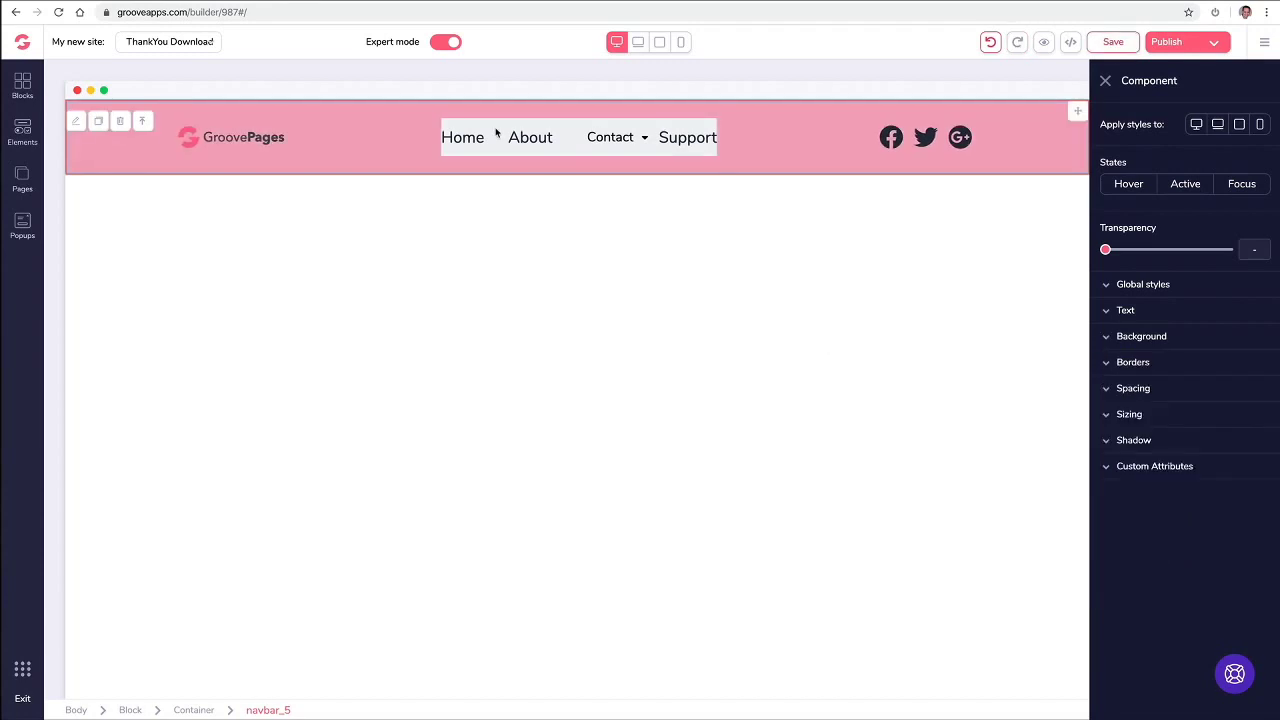
# Step: Give the menu links a light pink background, then undo both pink background changes
pyautogui.click(620, 136)
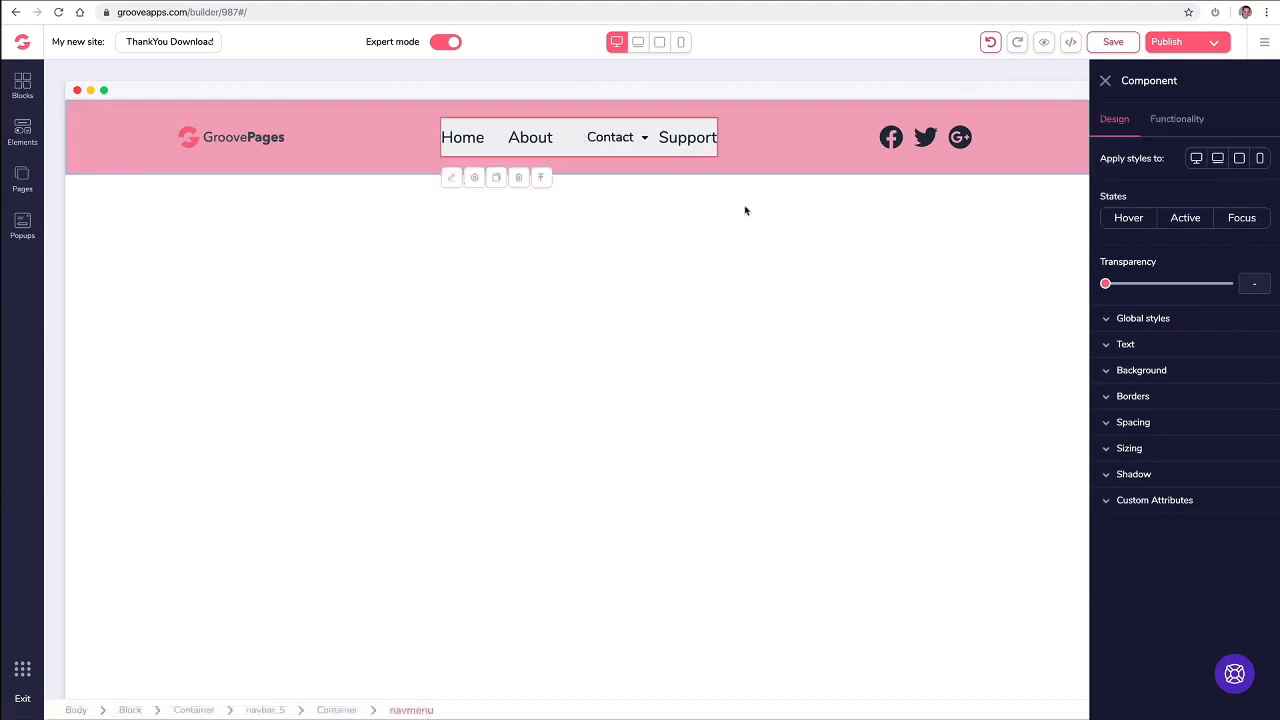
pyautogui.click(1141, 370)
pyautogui.click(1230, 395)
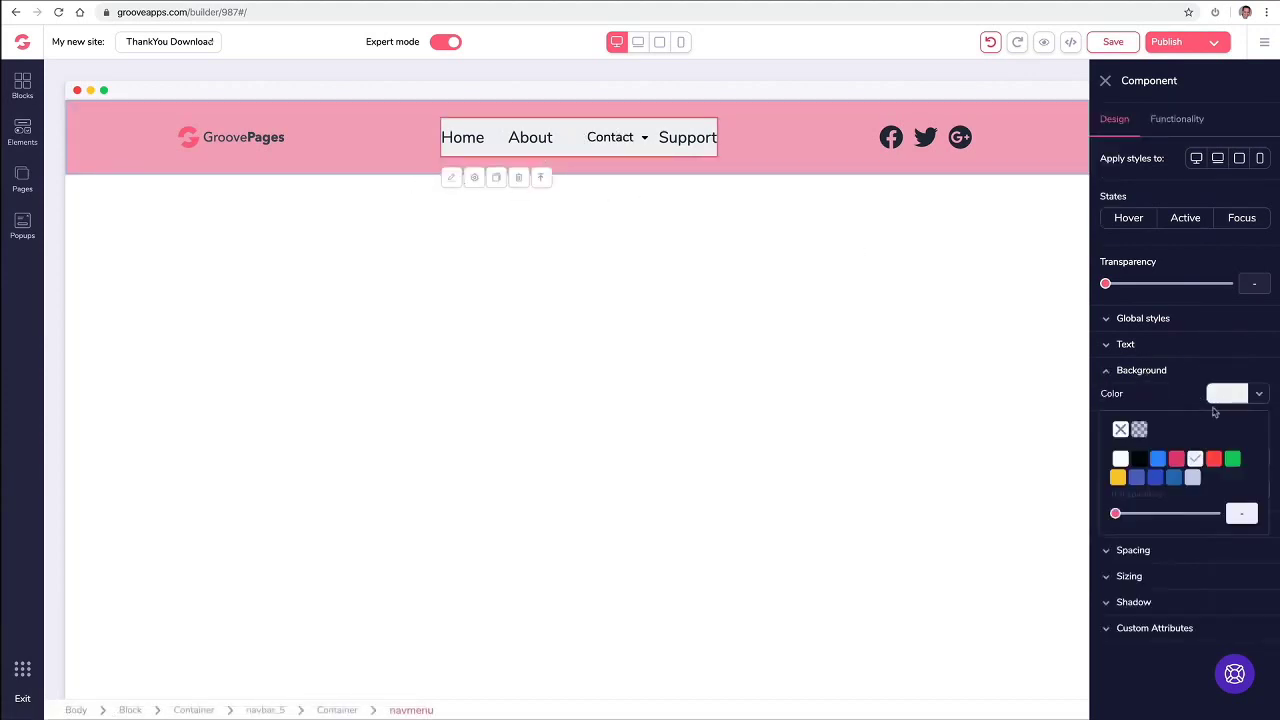
pyautogui.moveTo(1177, 458)
pyautogui.click(1178, 563)
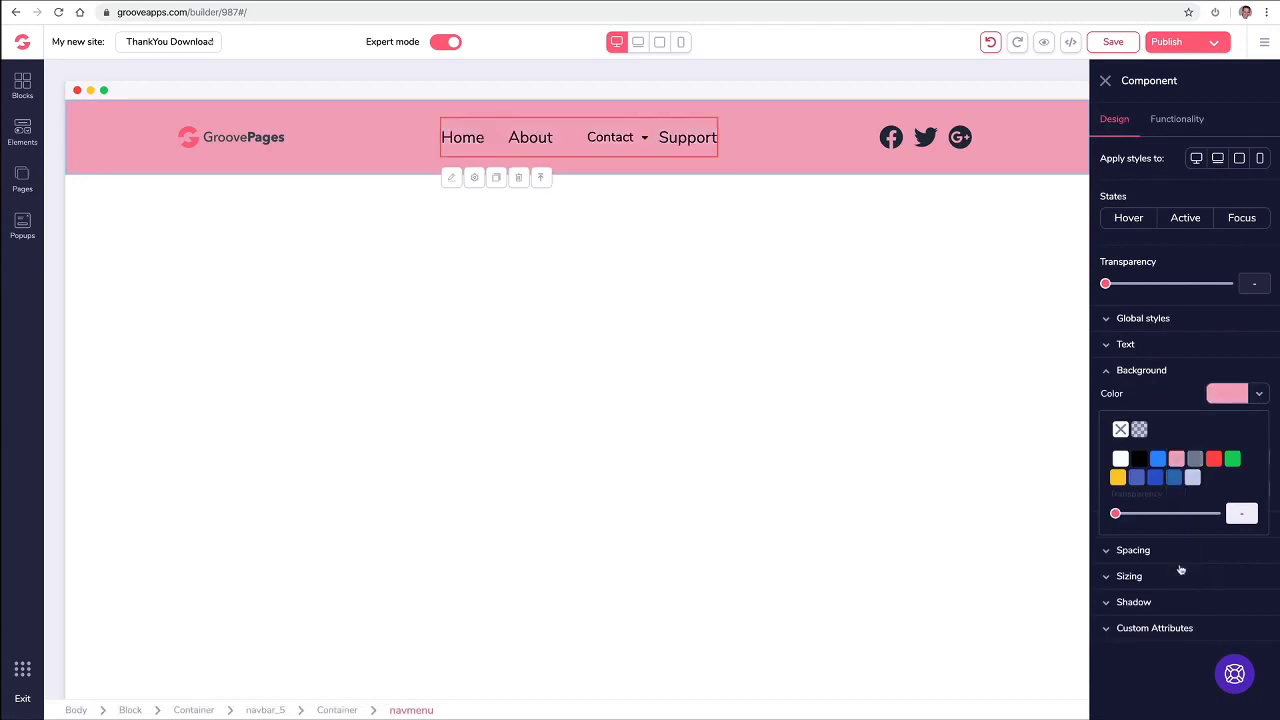
pyautogui.click(1106, 81)
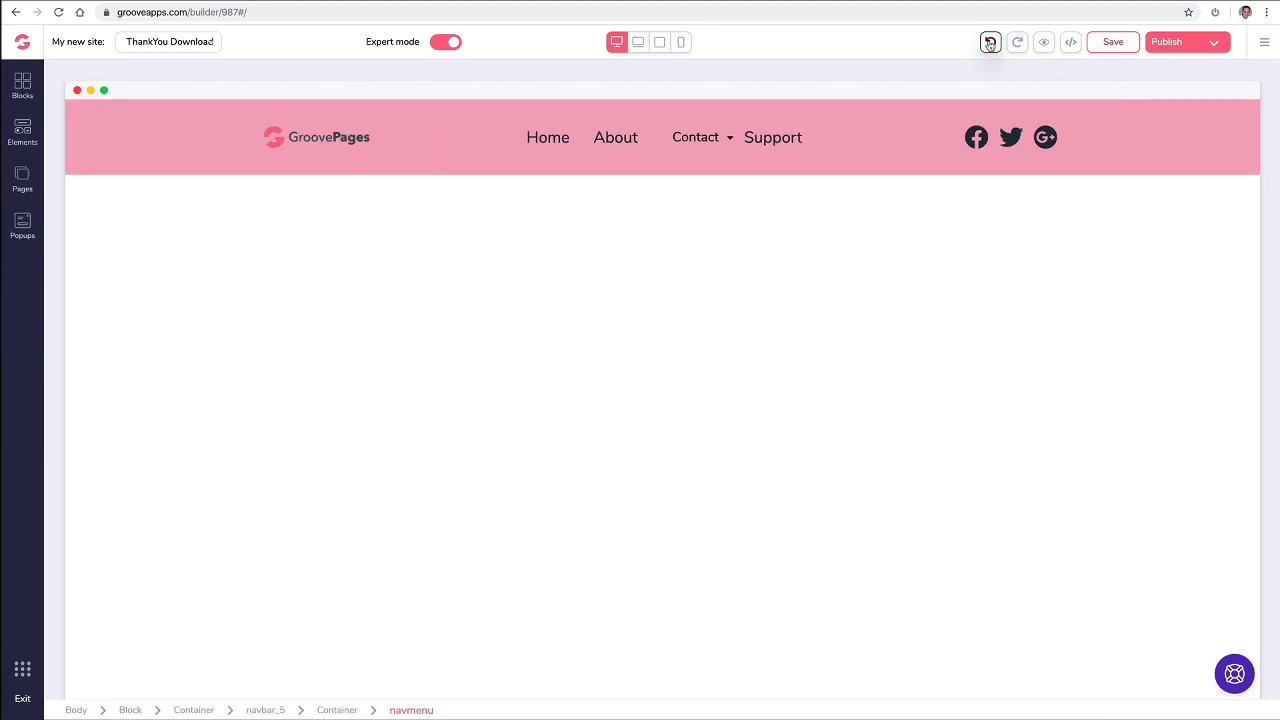
pyautogui.click(989, 42)
pyautogui.click(989, 42)
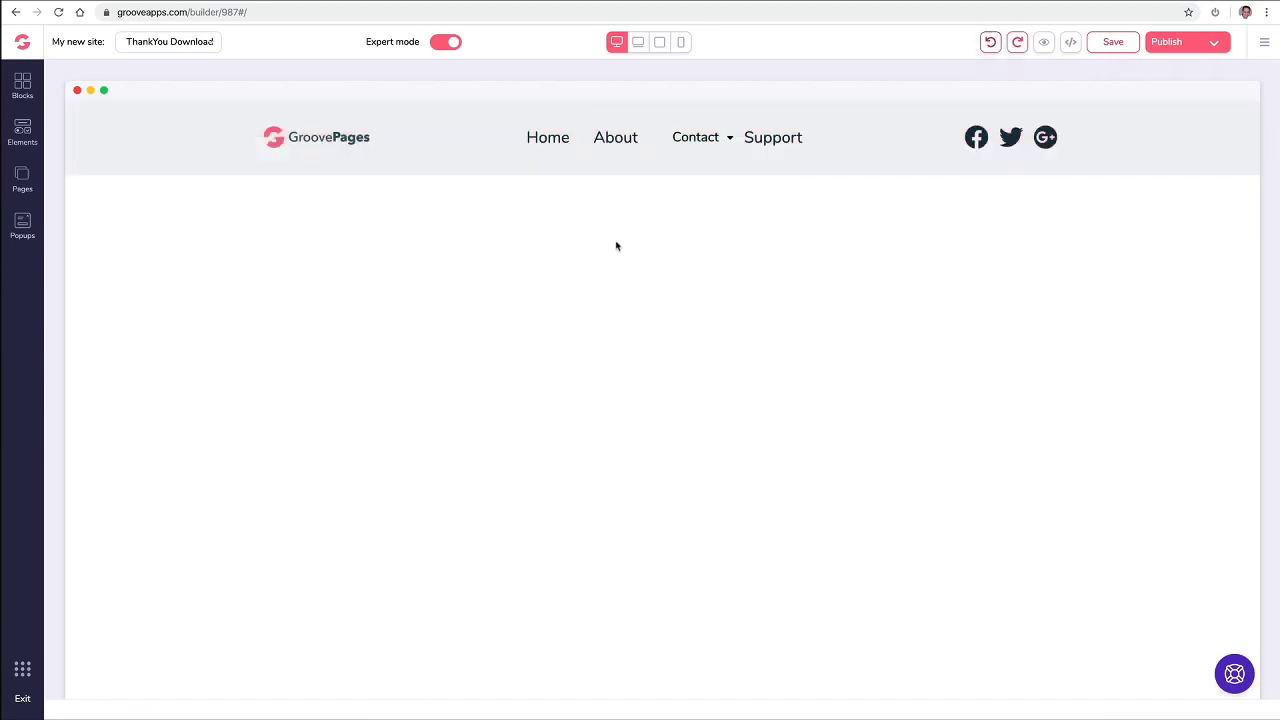
# Step: Save the page and delete the Support page from the site's page list
pyautogui.hotkey('ctrl', 's')
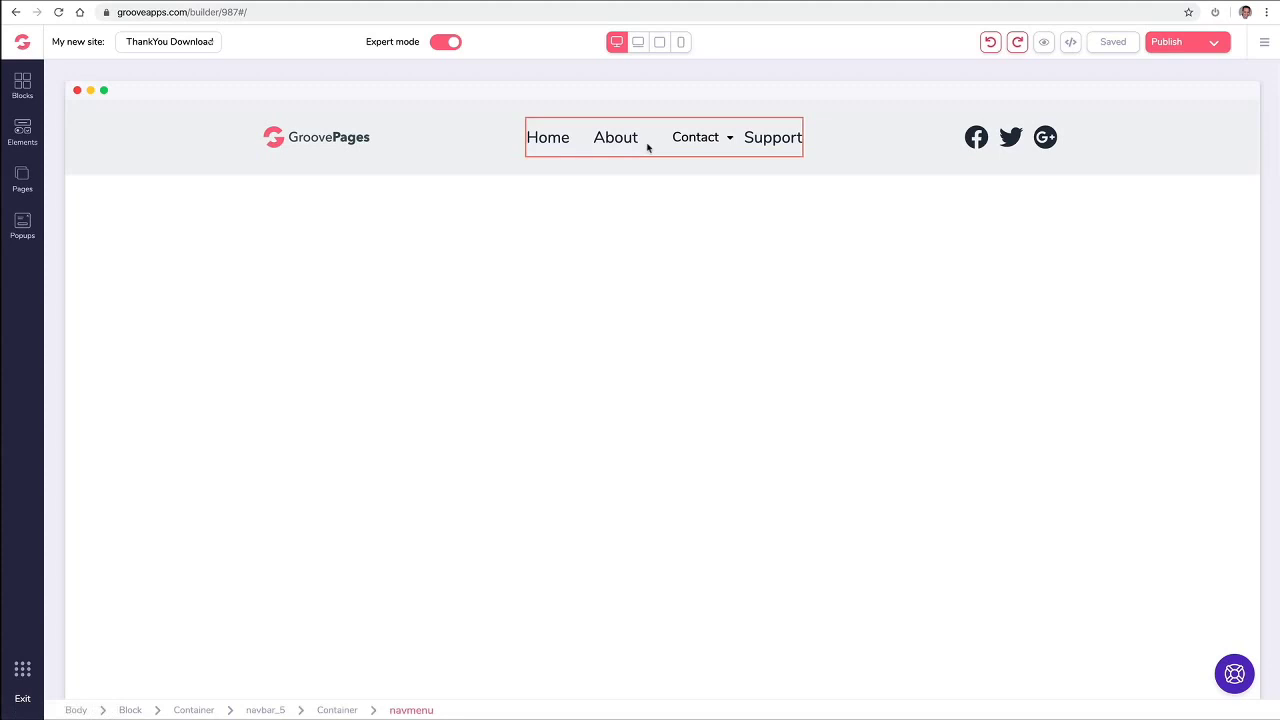
pyautogui.click(680, 148)
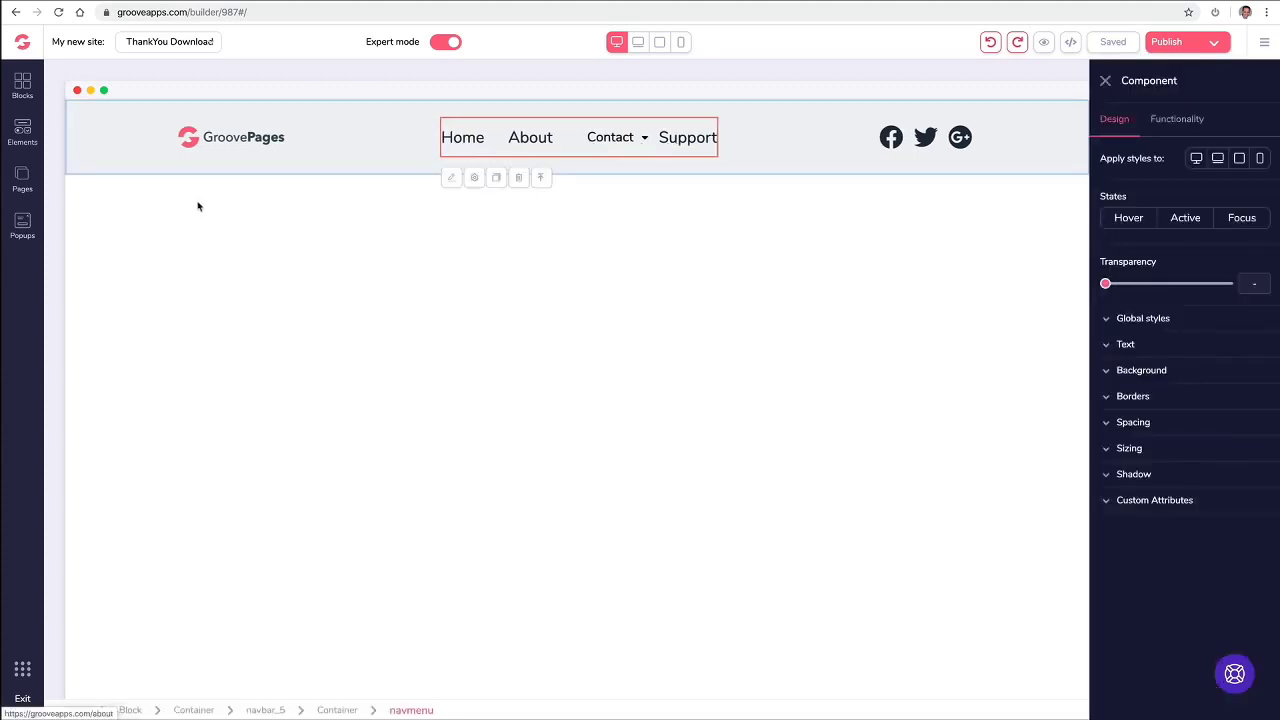
pyautogui.click(22, 178)
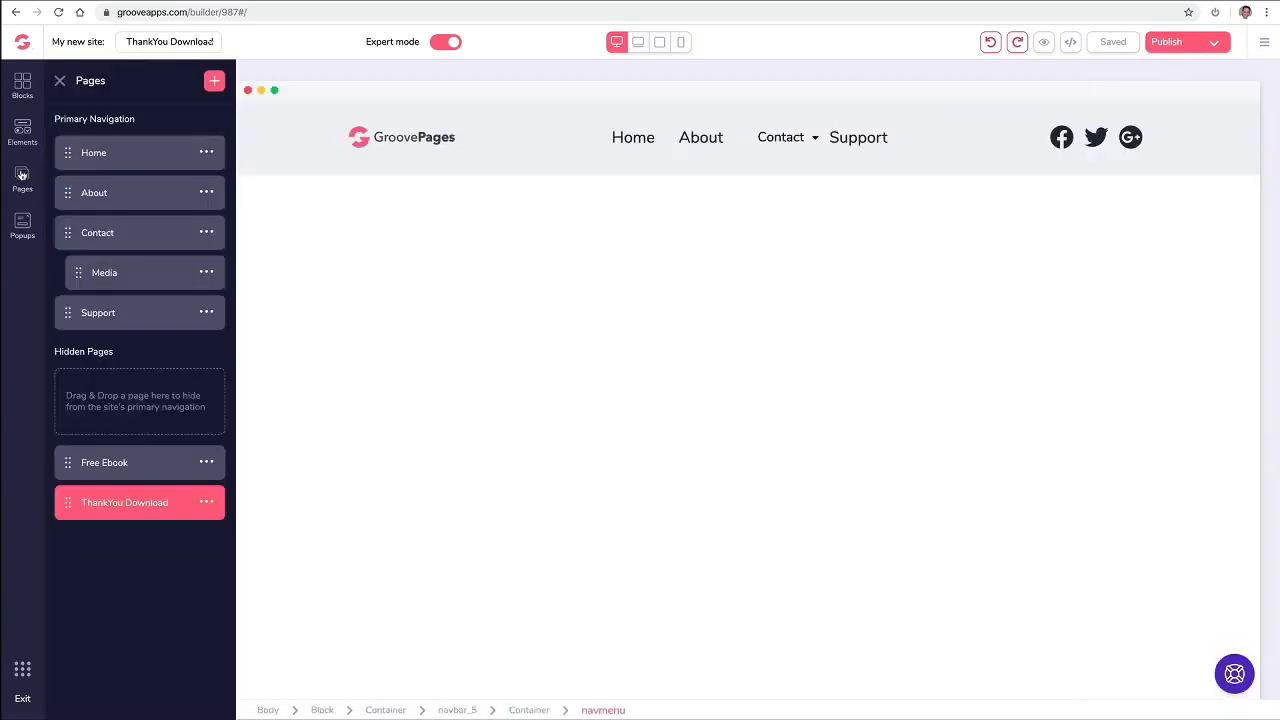
pyautogui.click(206, 312)
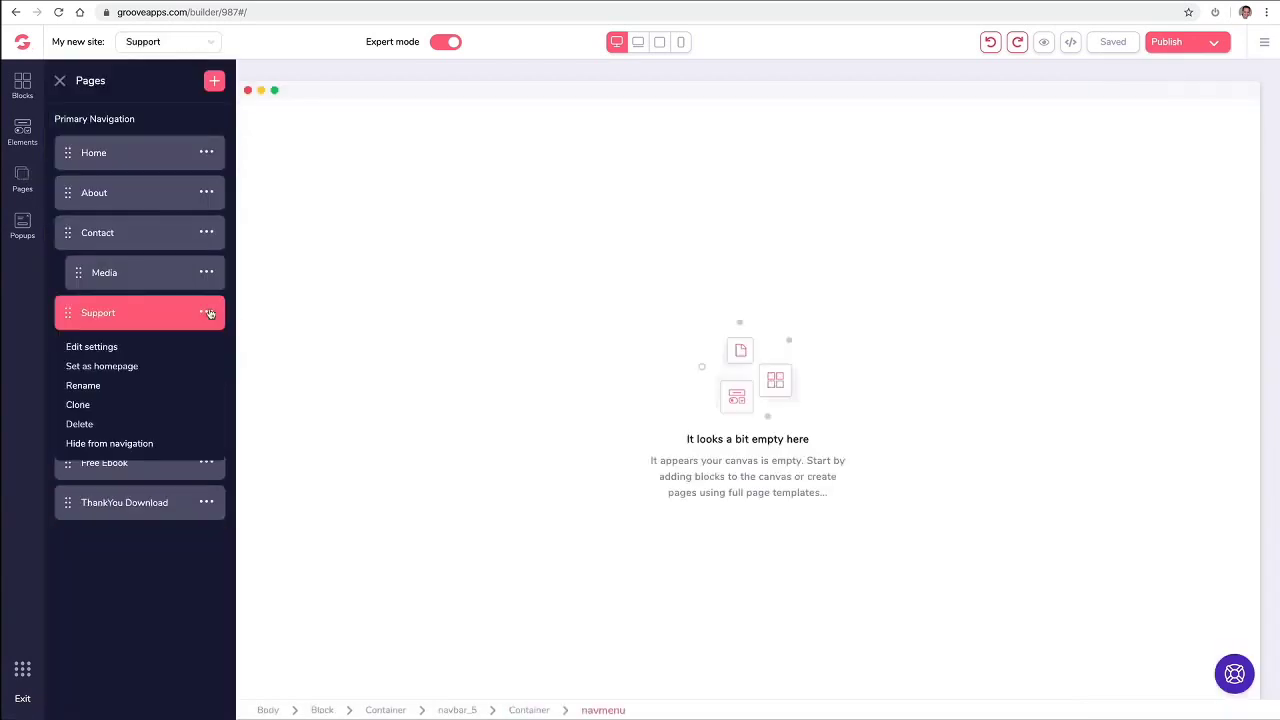
pyautogui.click(86, 425)
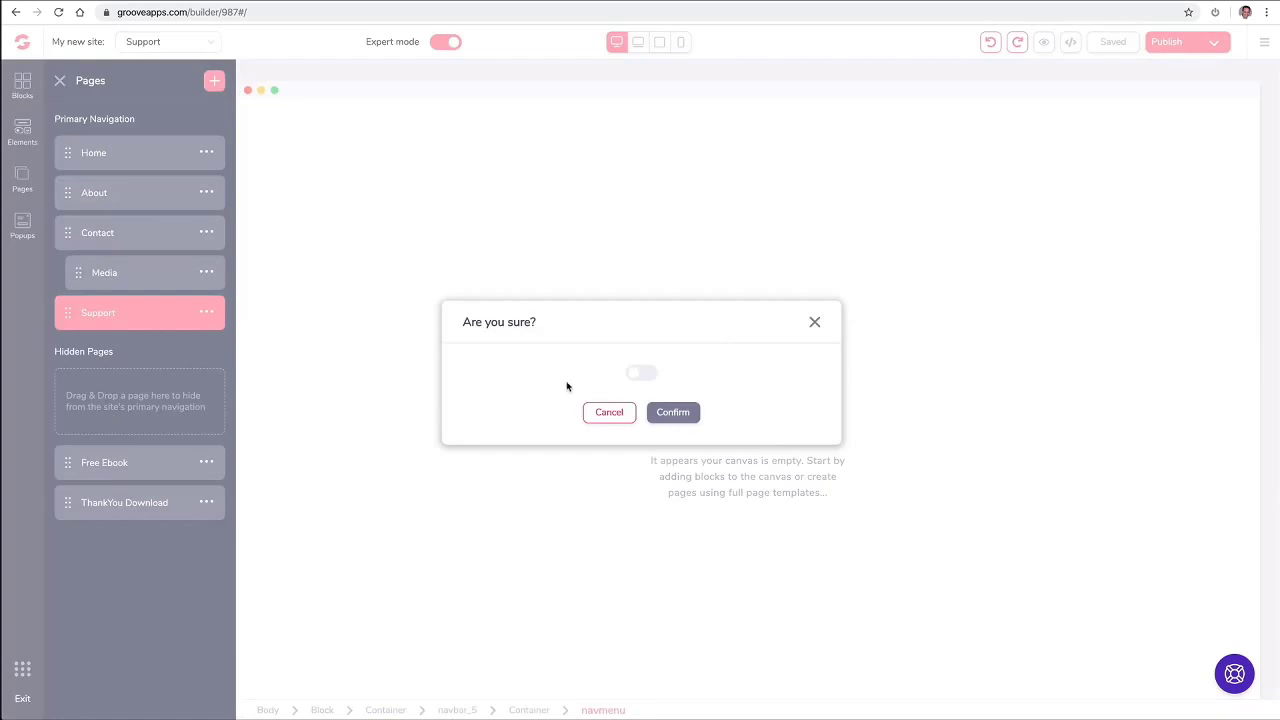
pyautogui.click(648, 375)
pyautogui.click(674, 413)
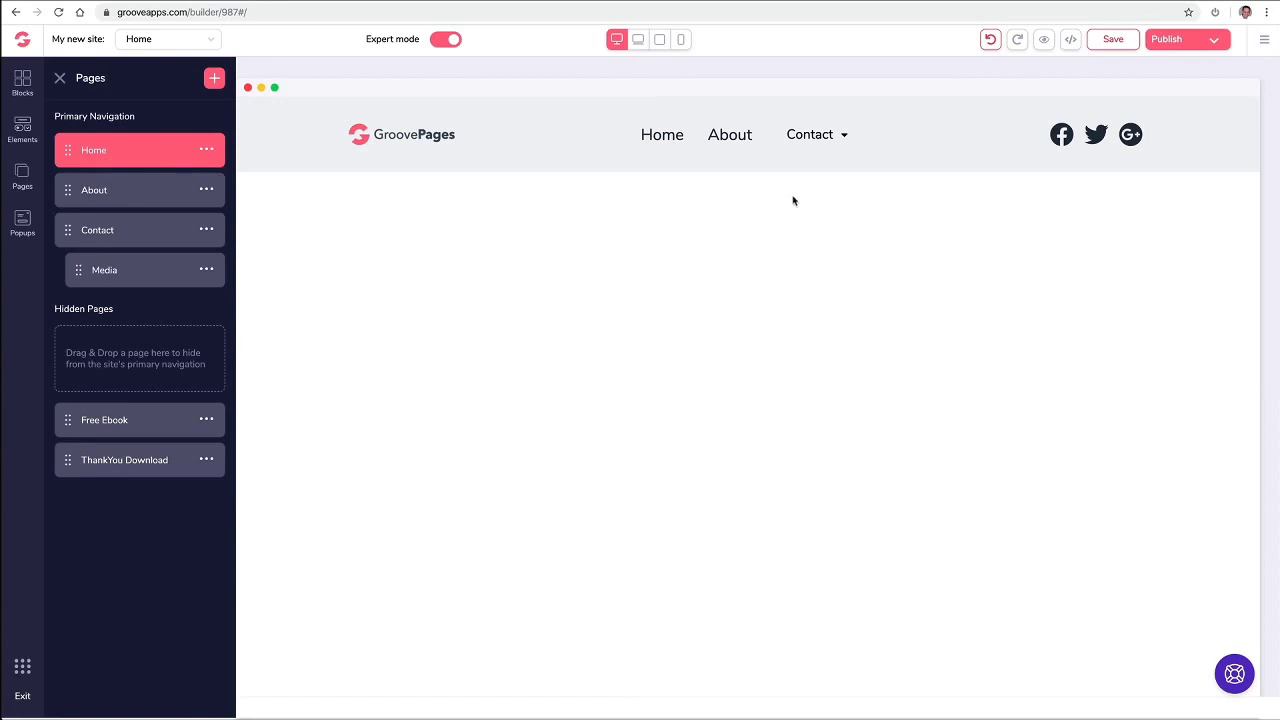
# Step: Set the navigation menu's number of external links to 1
pyautogui.click(63, 80)
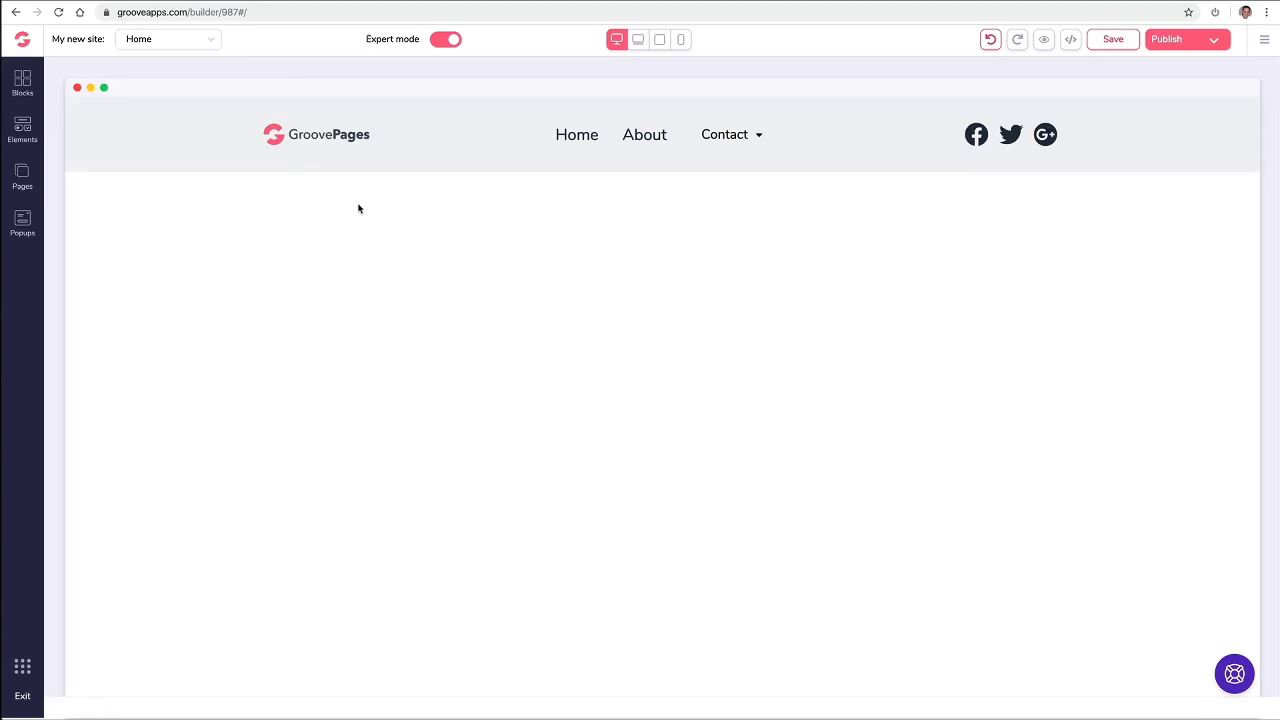
pyautogui.click(652, 145)
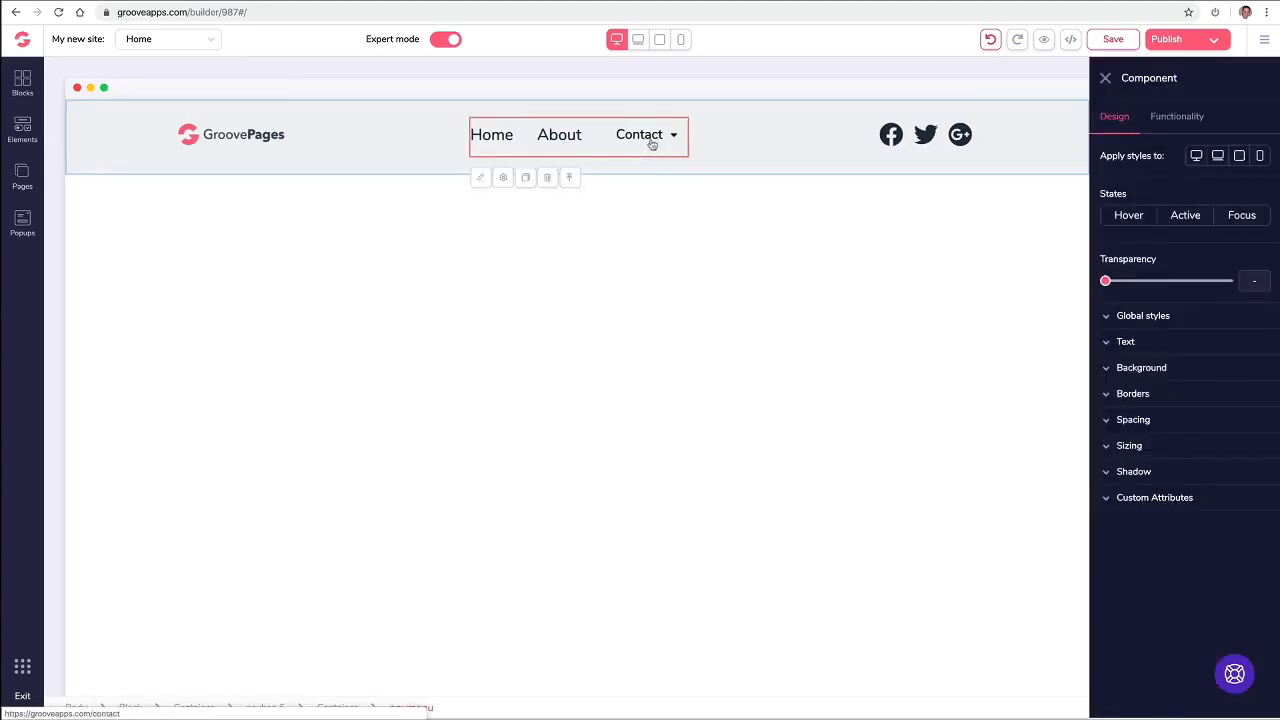
pyautogui.click(1180, 118)
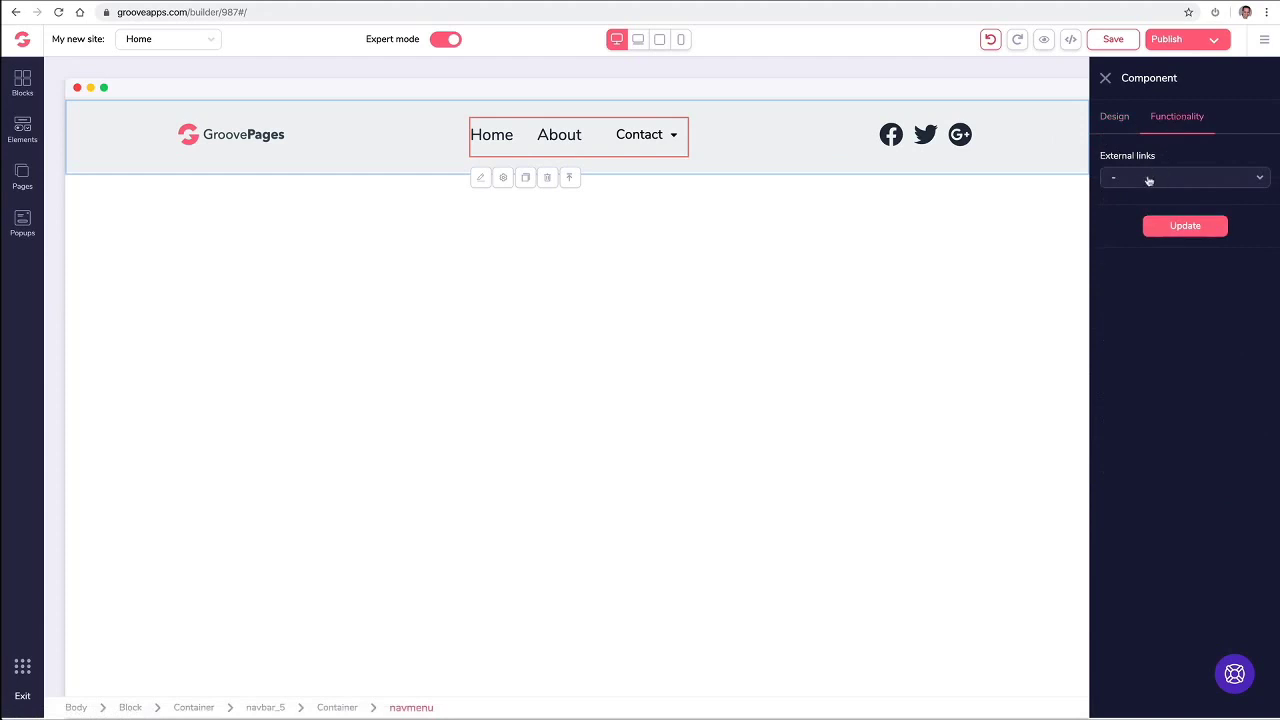
pyautogui.click(1149, 180)
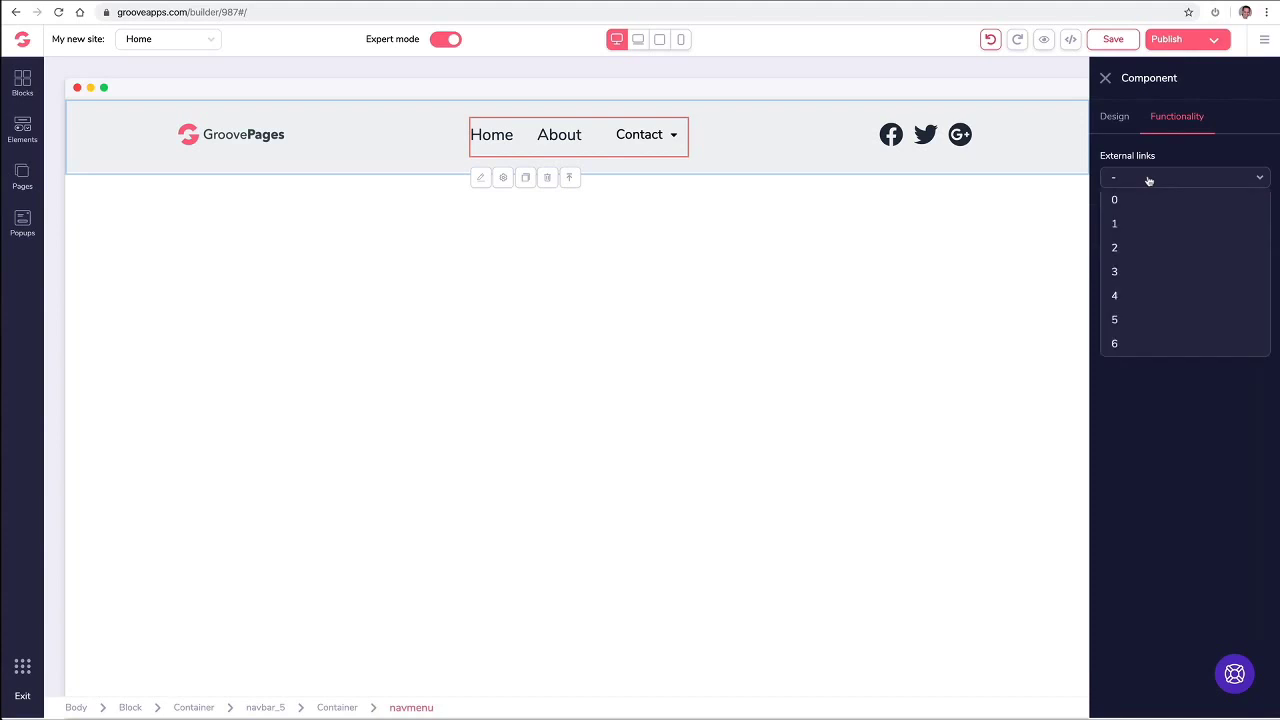
pyautogui.click(1136, 249)
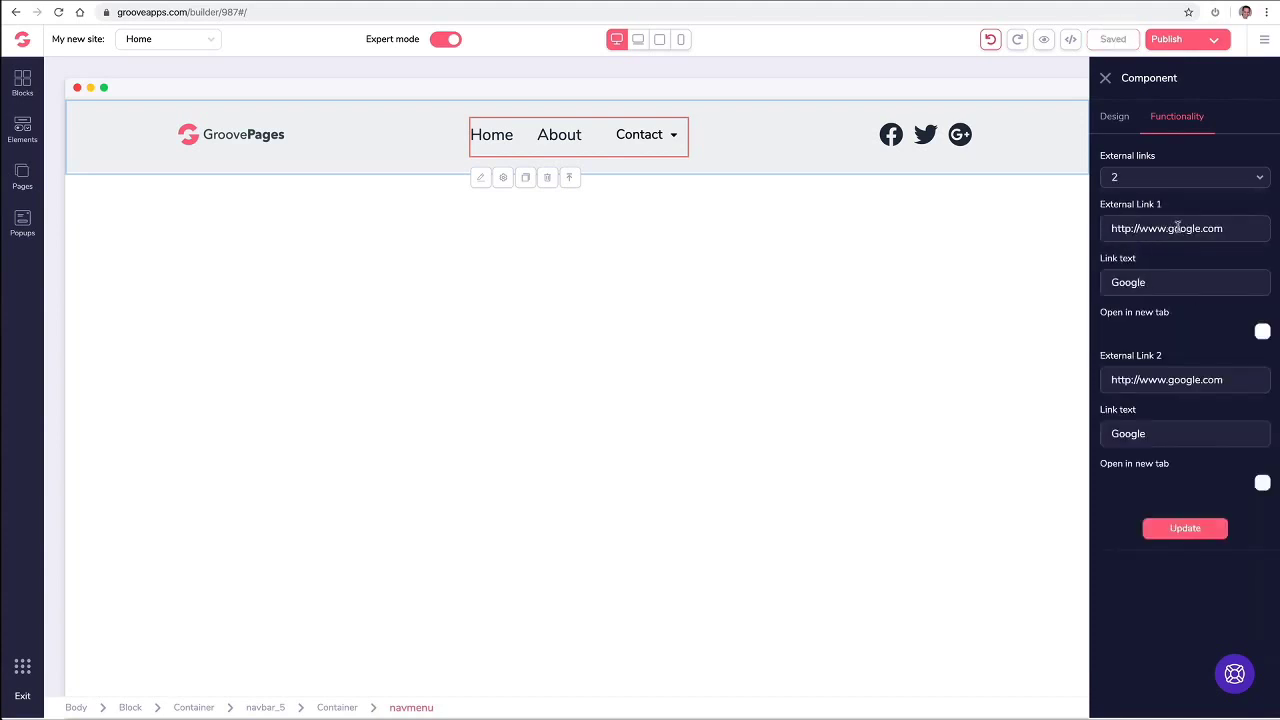
pyautogui.click(1138, 184)
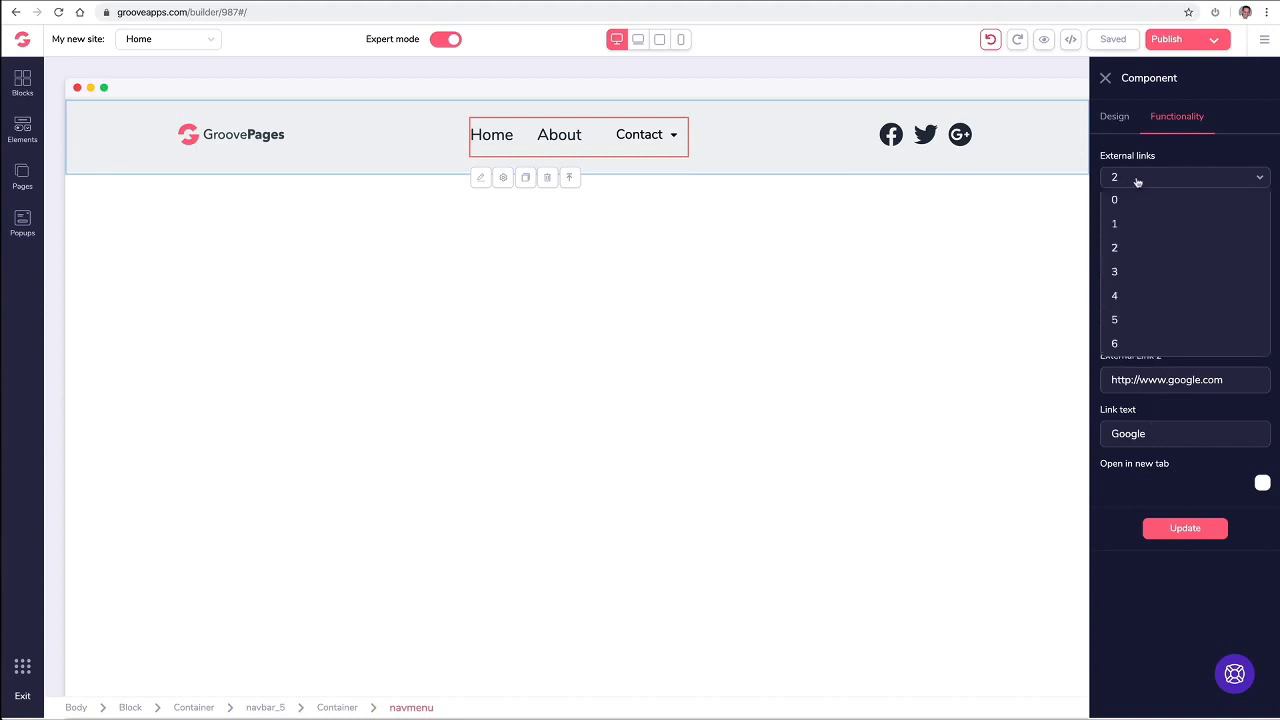
pyautogui.click(1131, 224)
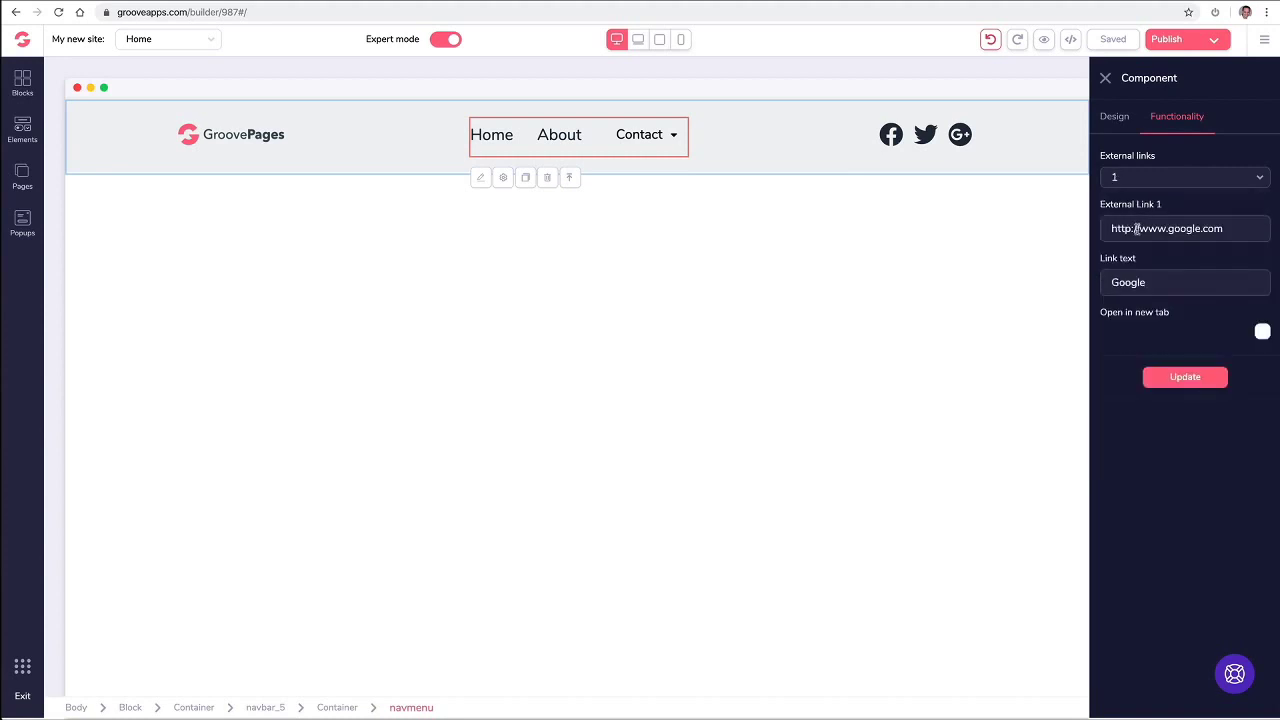
# Step: Point the link to the GrooveKart support URL, label it Support, and open it in a new tab
pyautogui.tripleClick(1137, 228)
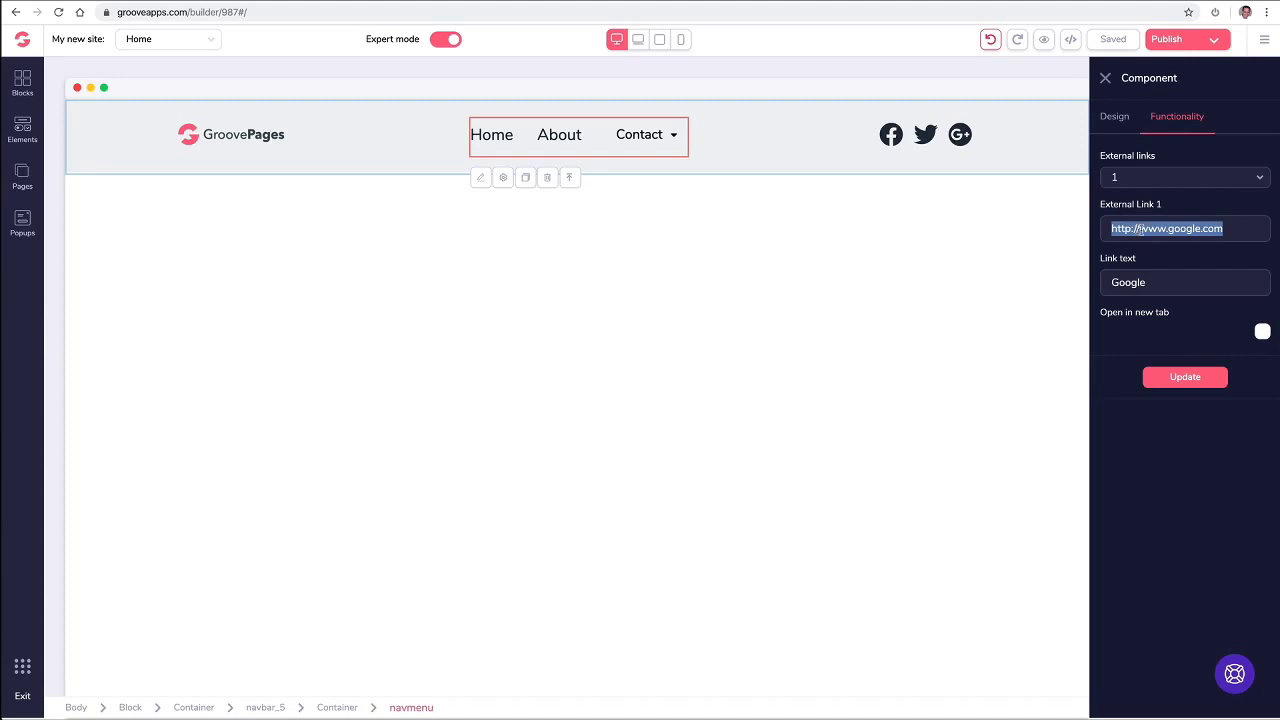
pyautogui.write('https://support.groovekart.com/hc/en-us')
pyautogui.tripleClick(1148, 281)
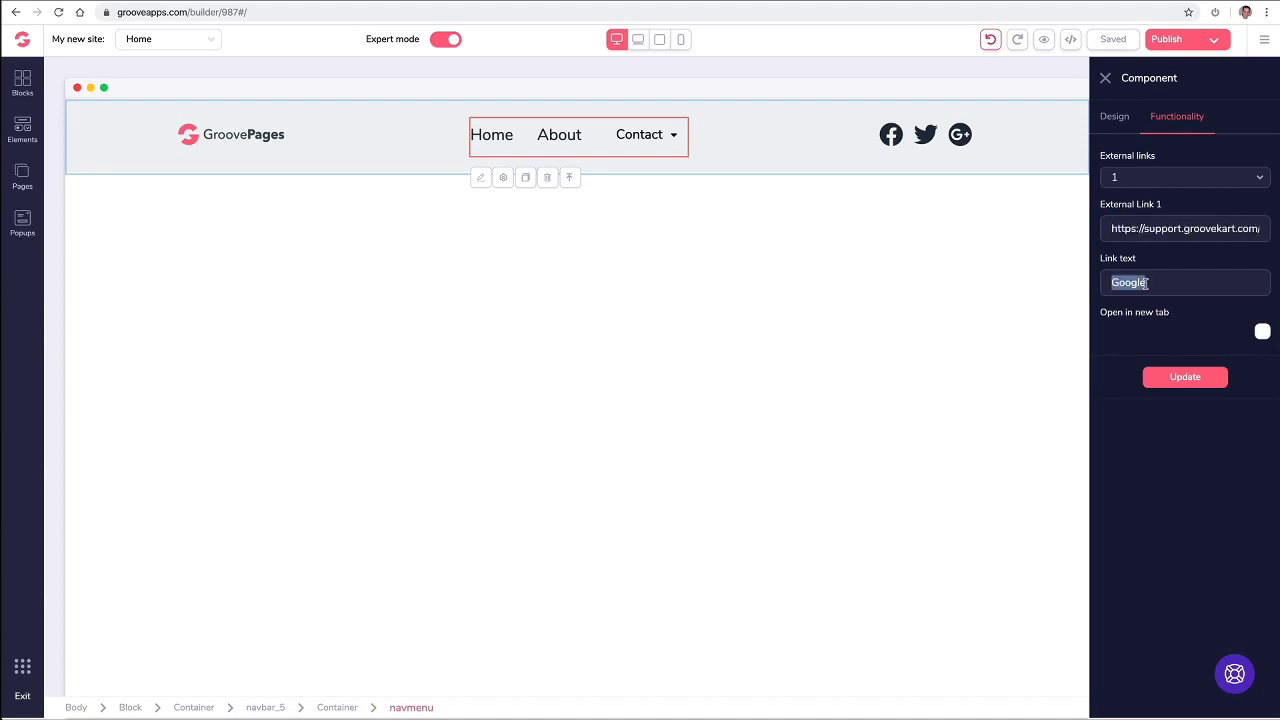
pyautogui.write('Support')
pyautogui.click(1262, 331)
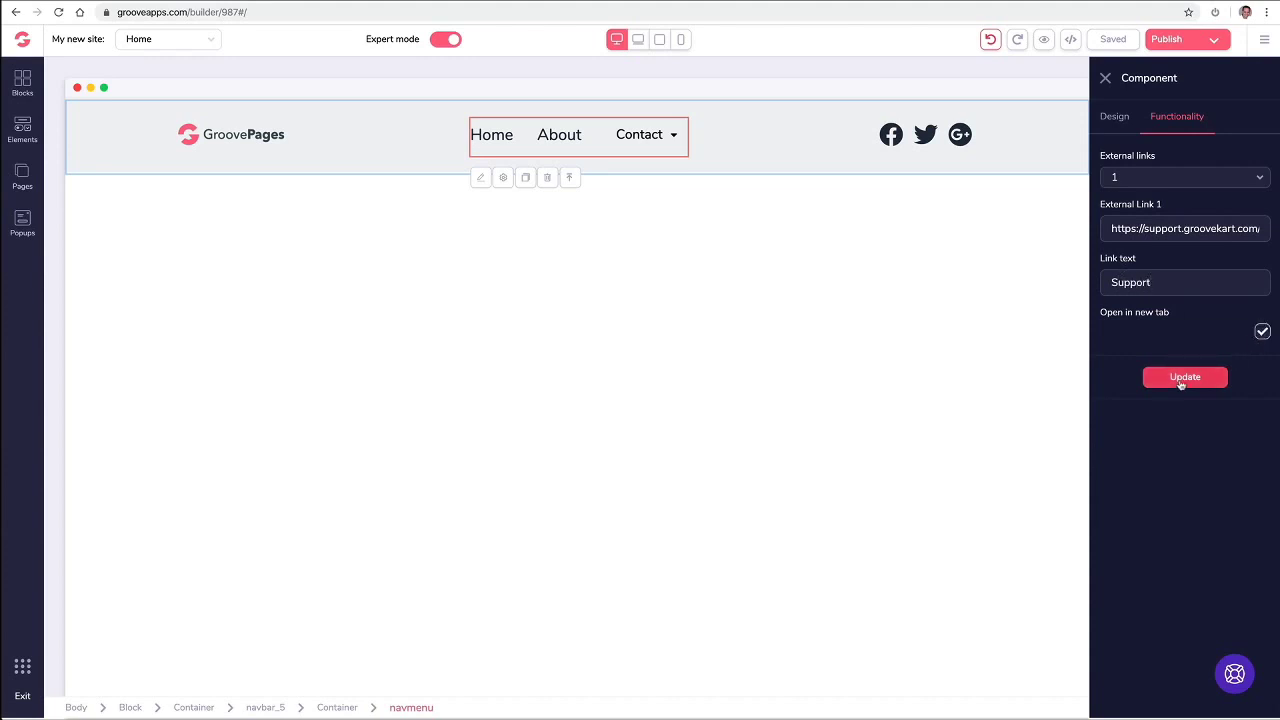
pyautogui.click(1183, 380)
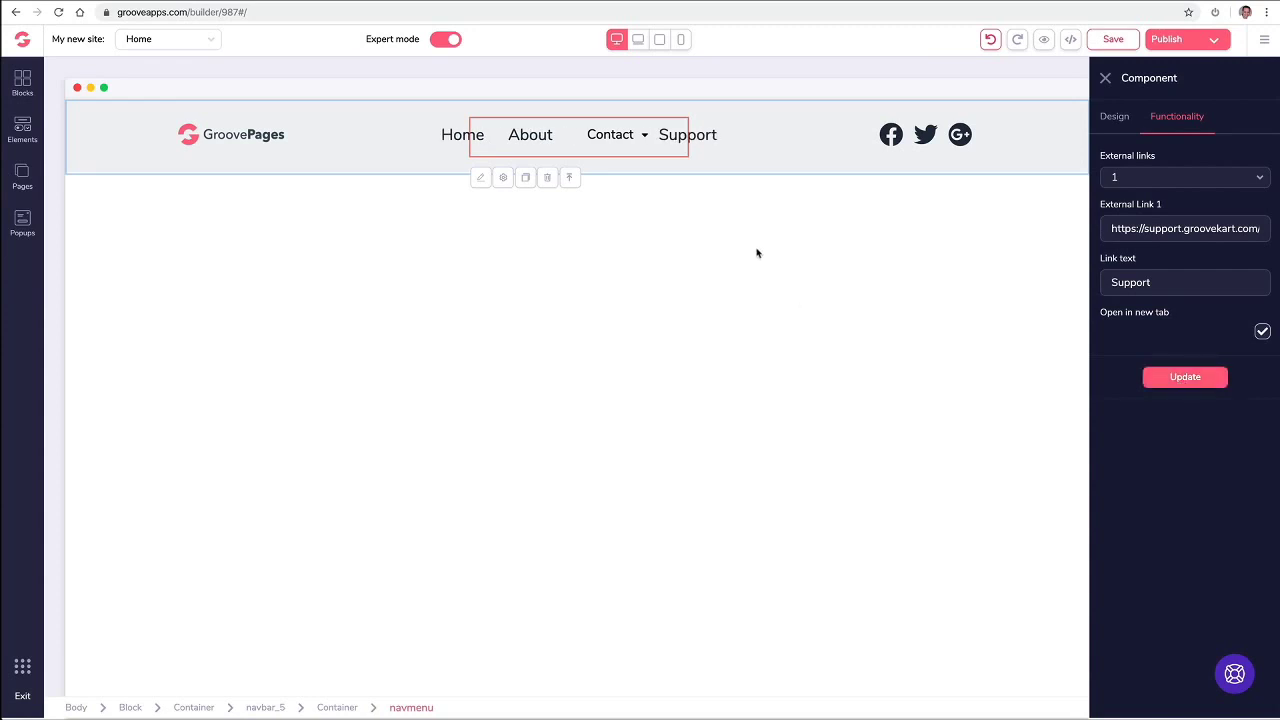
pyautogui.click(1104, 78)
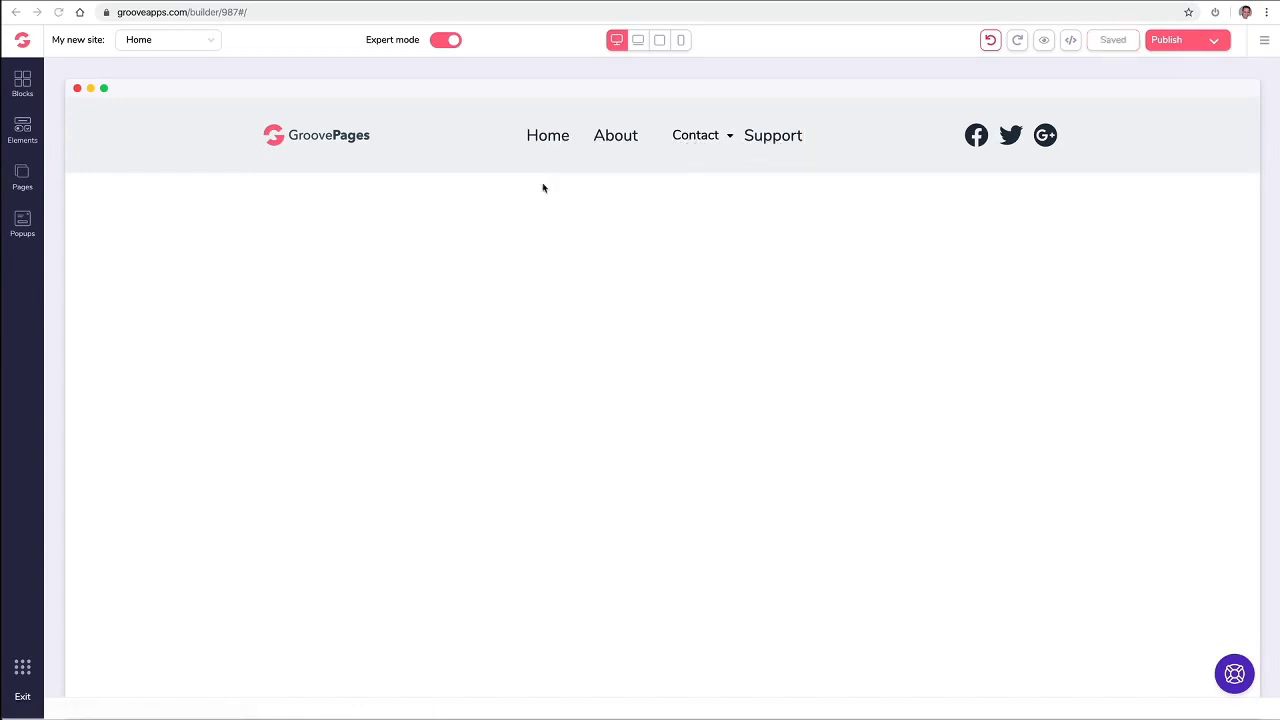
pyautogui.click(547, 146)
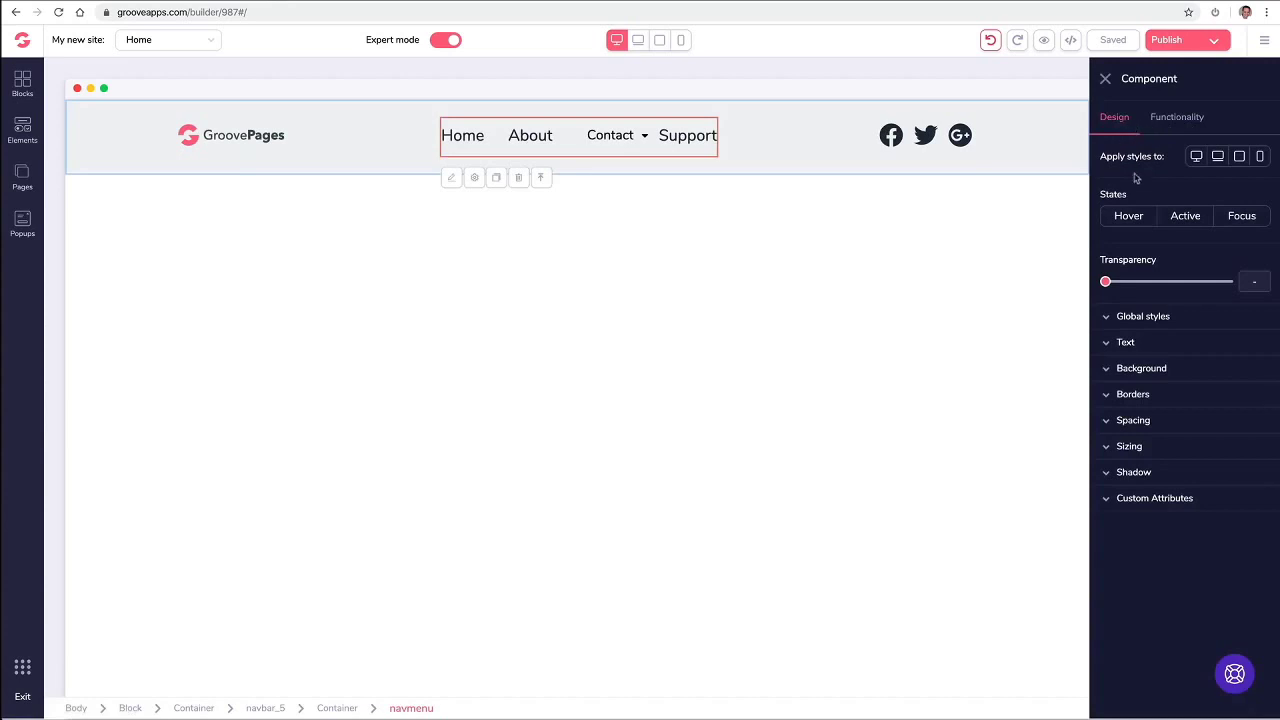
pyautogui.click(1120, 342)
pyautogui.click(1122, 342)
pyautogui.click(1141, 500)
pyautogui.click(1141, 500)
pyautogui.click(1158, 125)
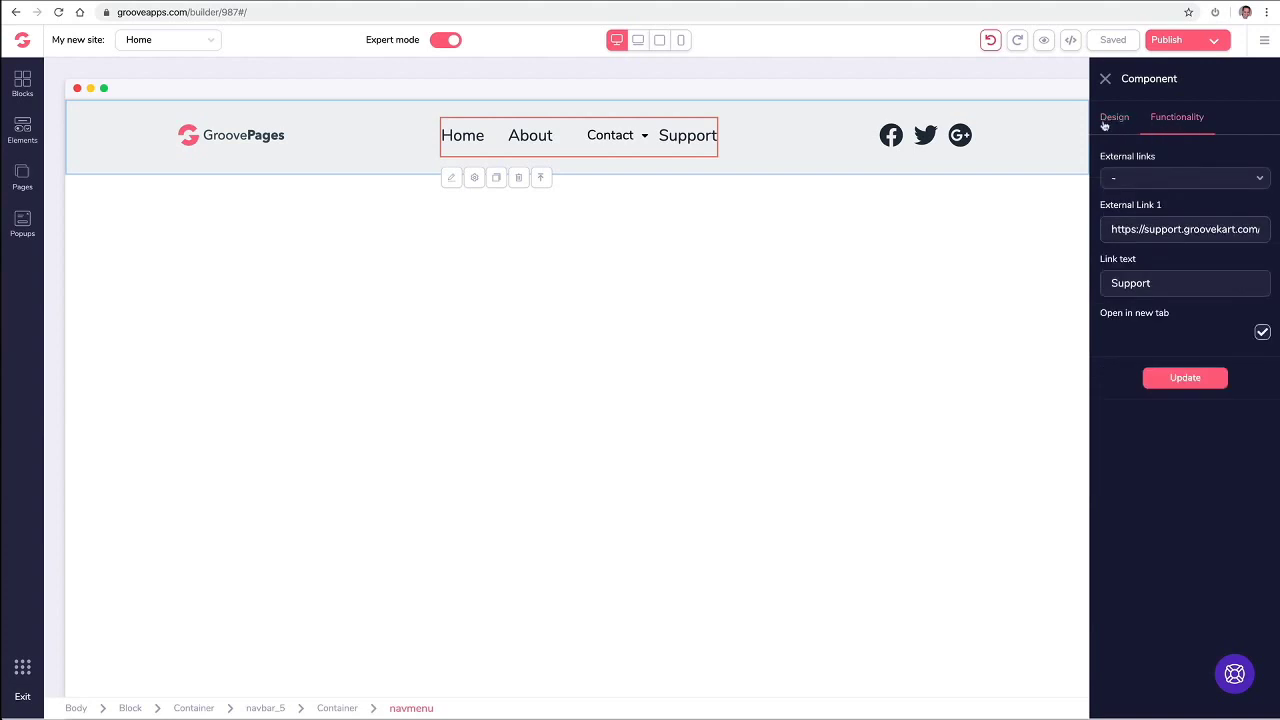
pyautogui.click(1108, 125)
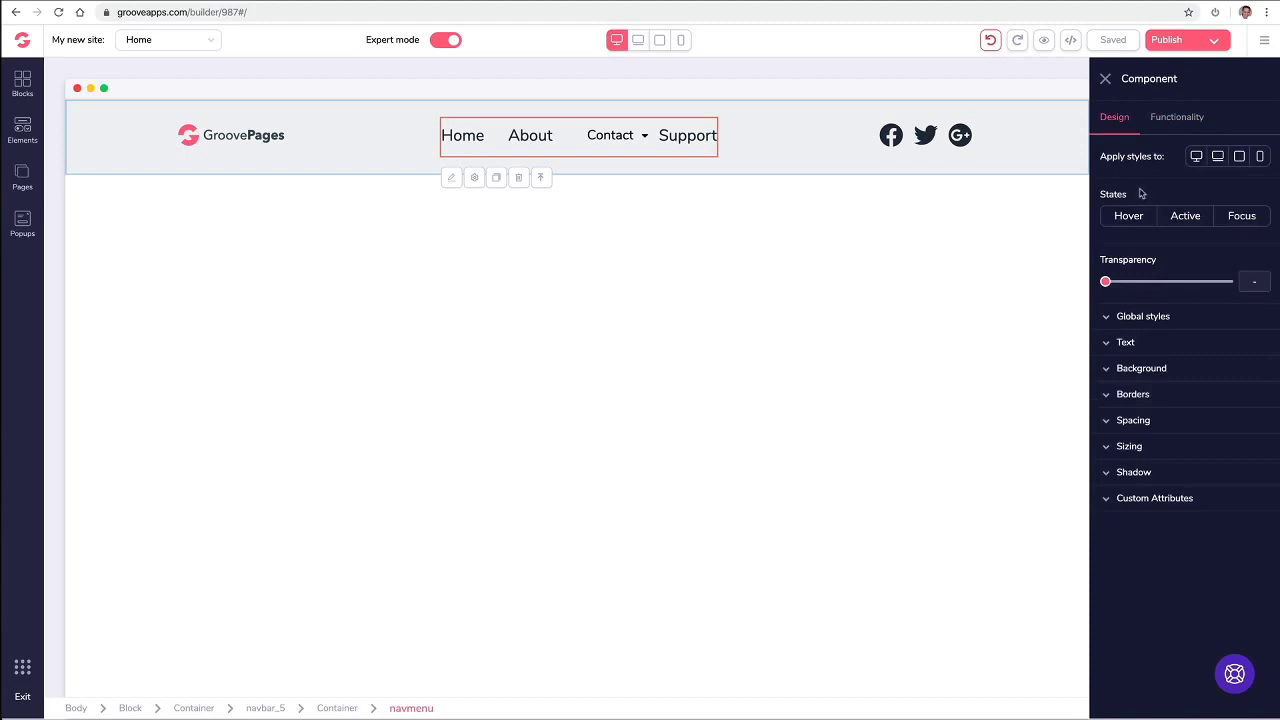
pyautogui.click(1165, 122)
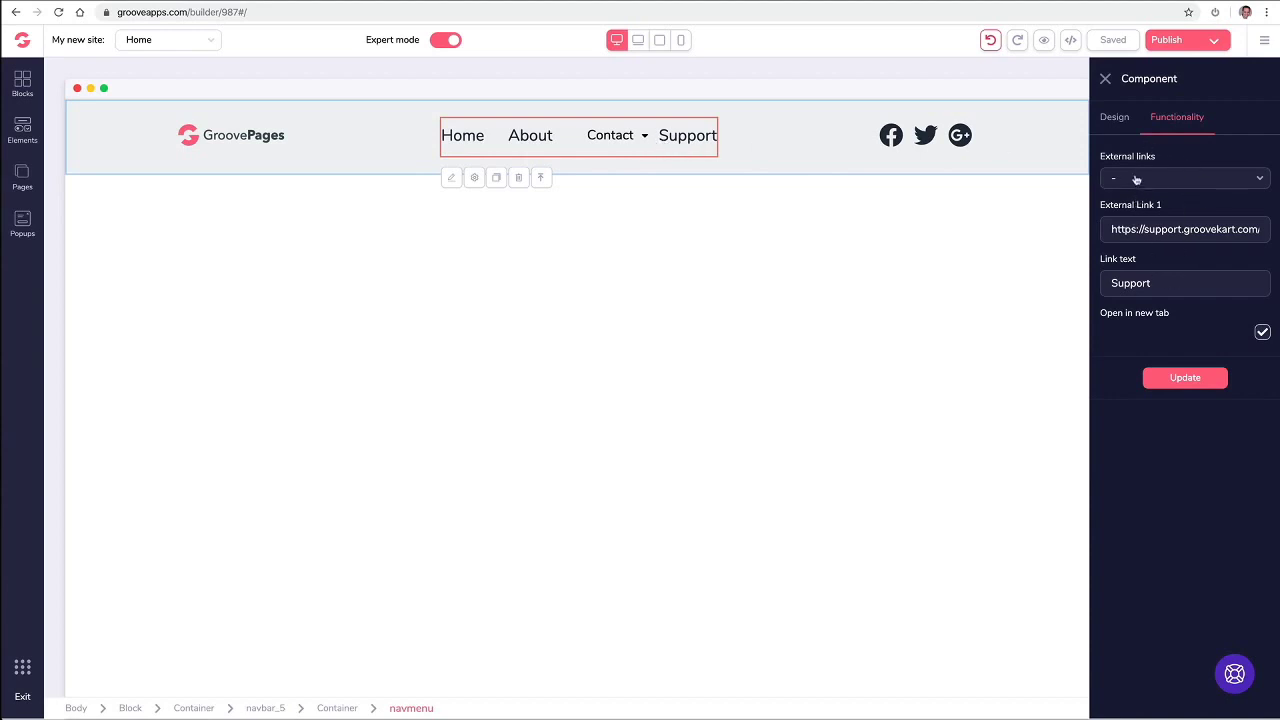
pyautogui.click(1105, 80)
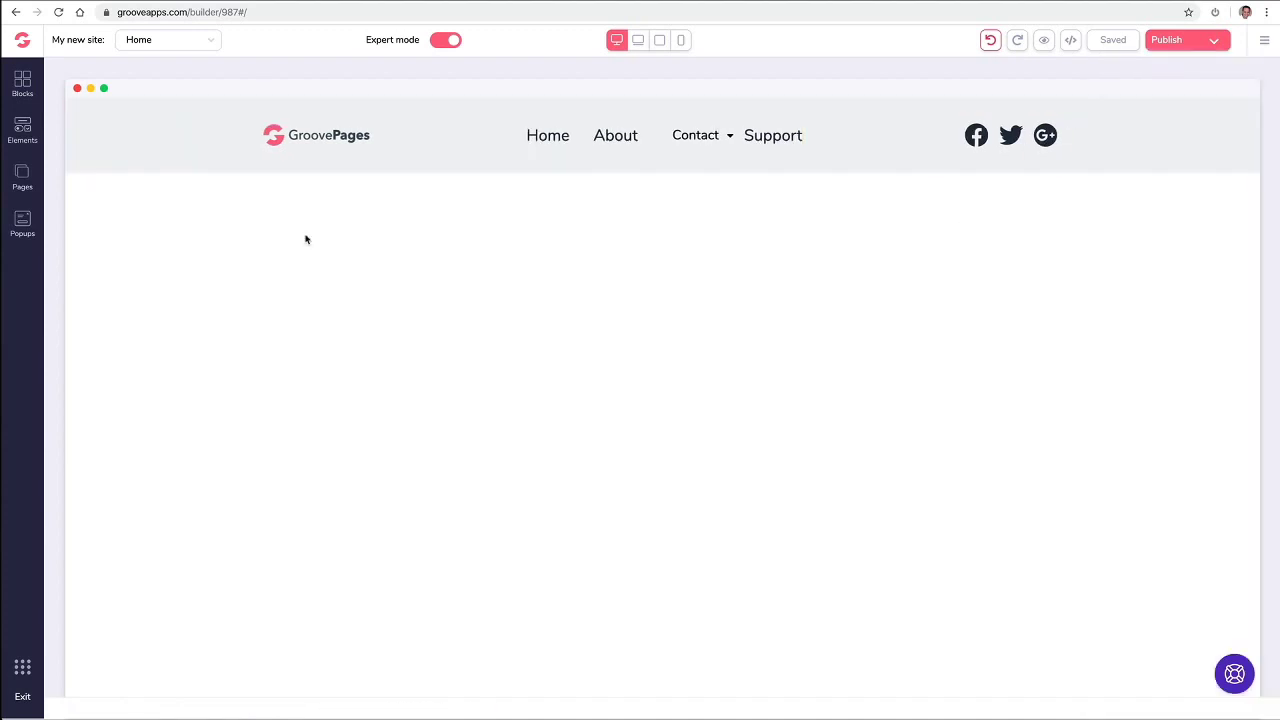
# Step: Look through the Countdown blocks, then show the premium Alert bars category
pyautogui.click(22, 83)
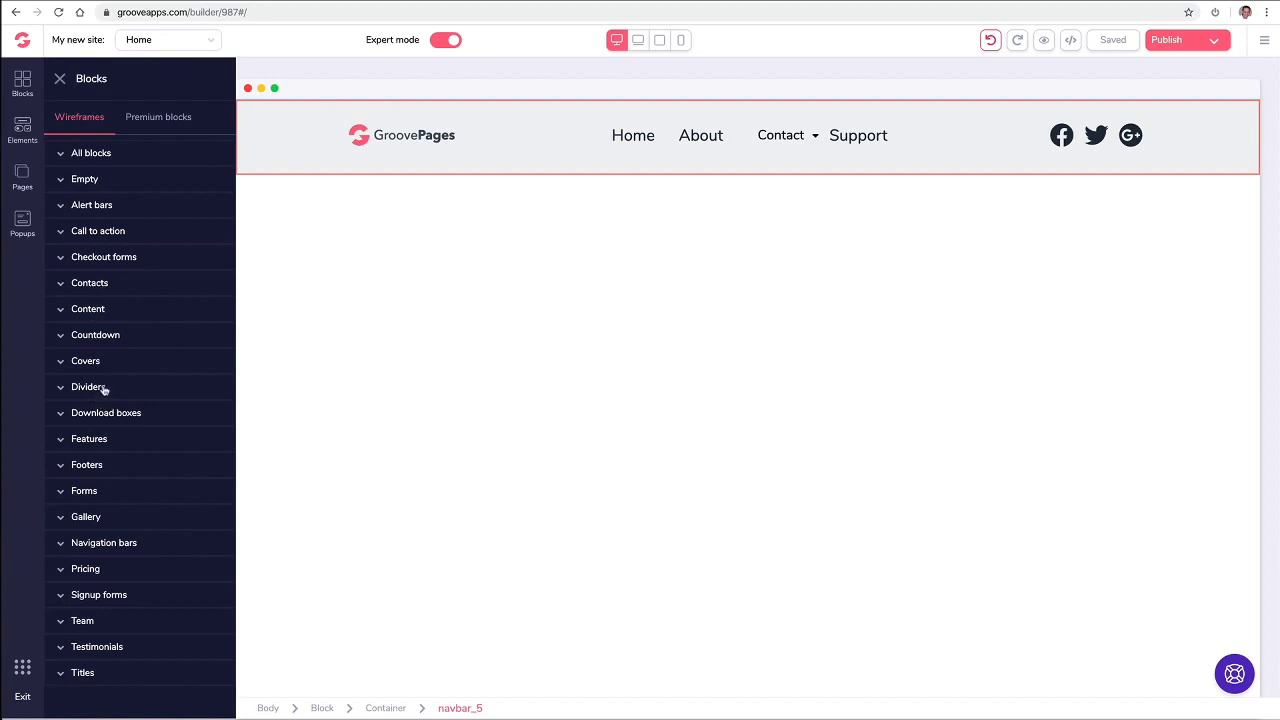
pyautogui.click(127, 336)
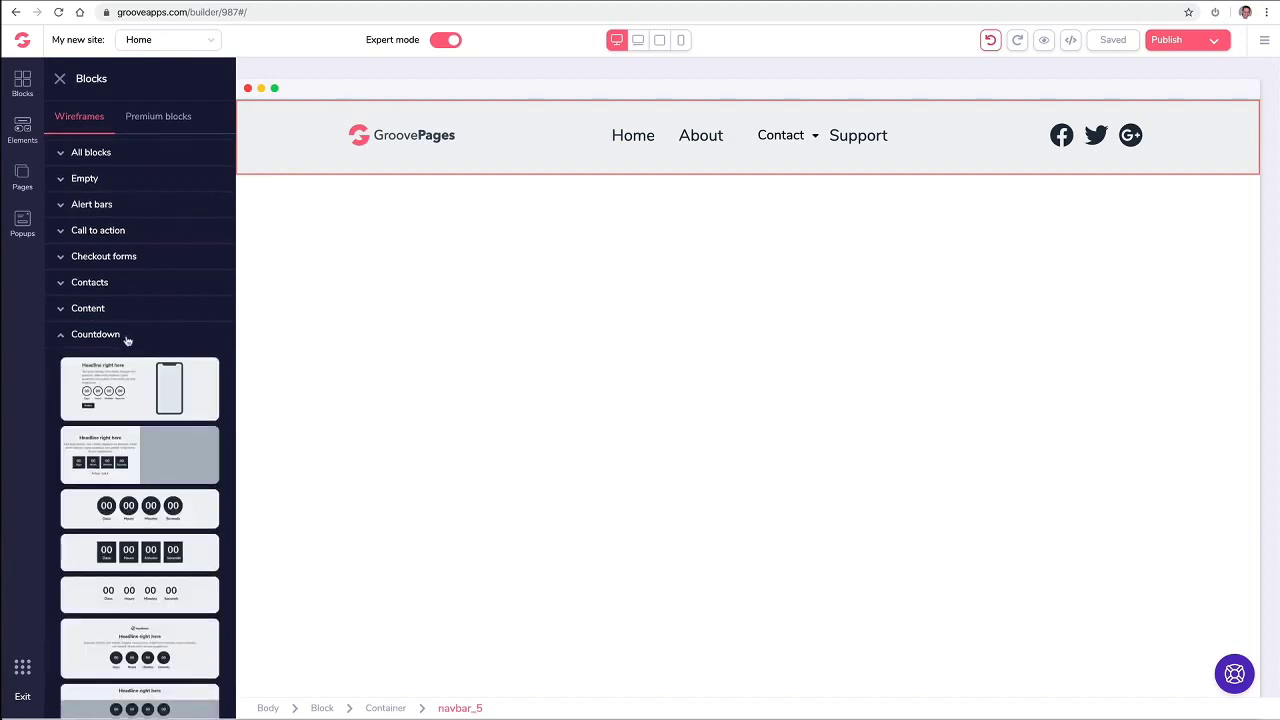
pyautogui.scroll(-2, 127, 336)
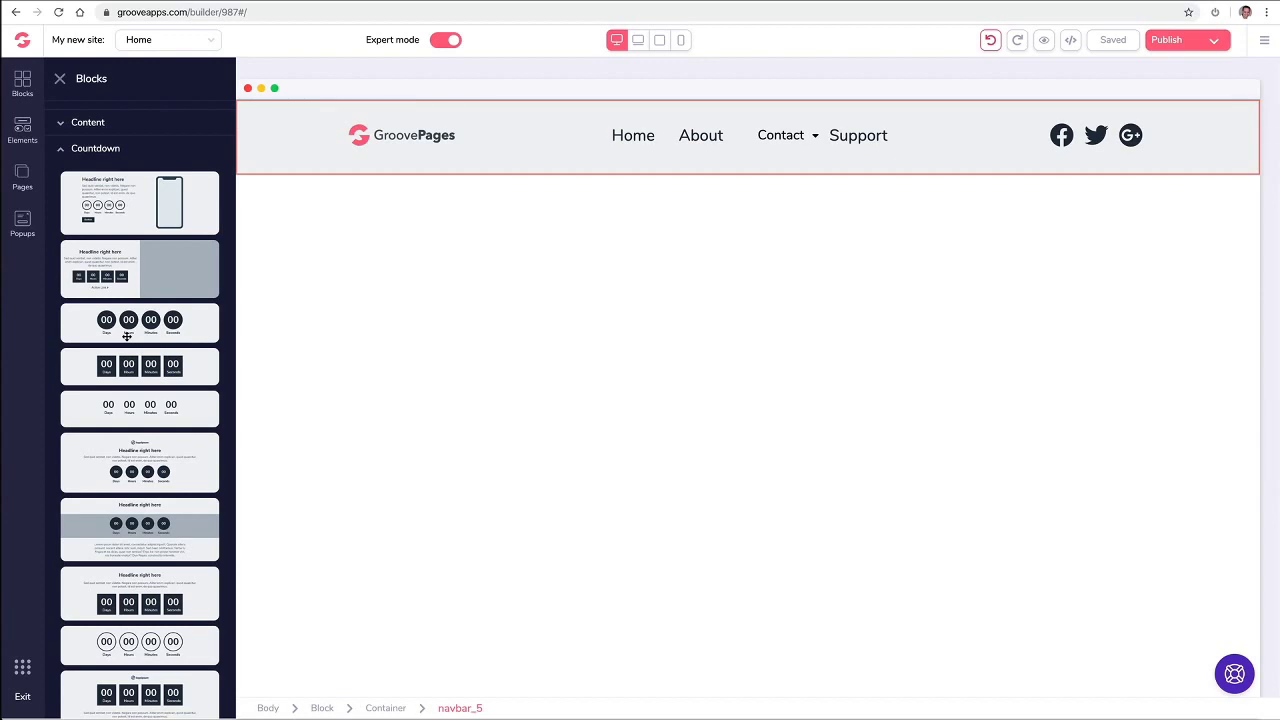
pyautogui.scroll(4, 127, 336)
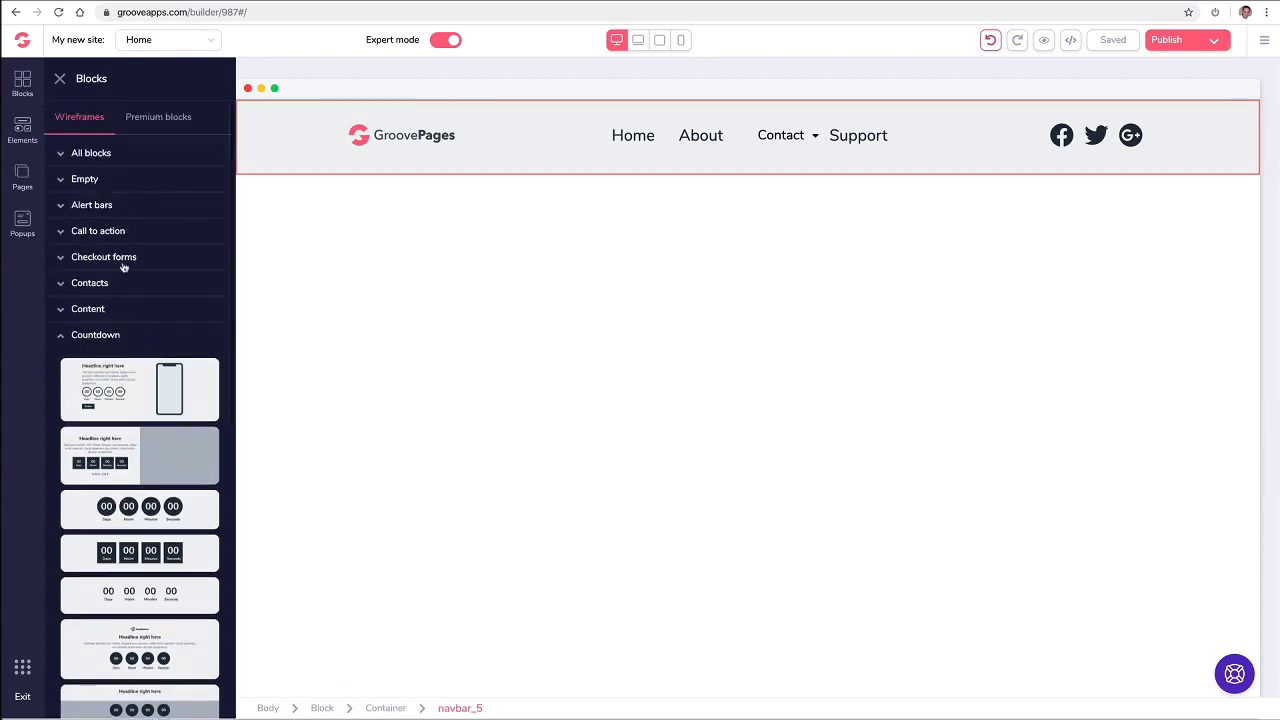
pyautogui.click(64, 337)
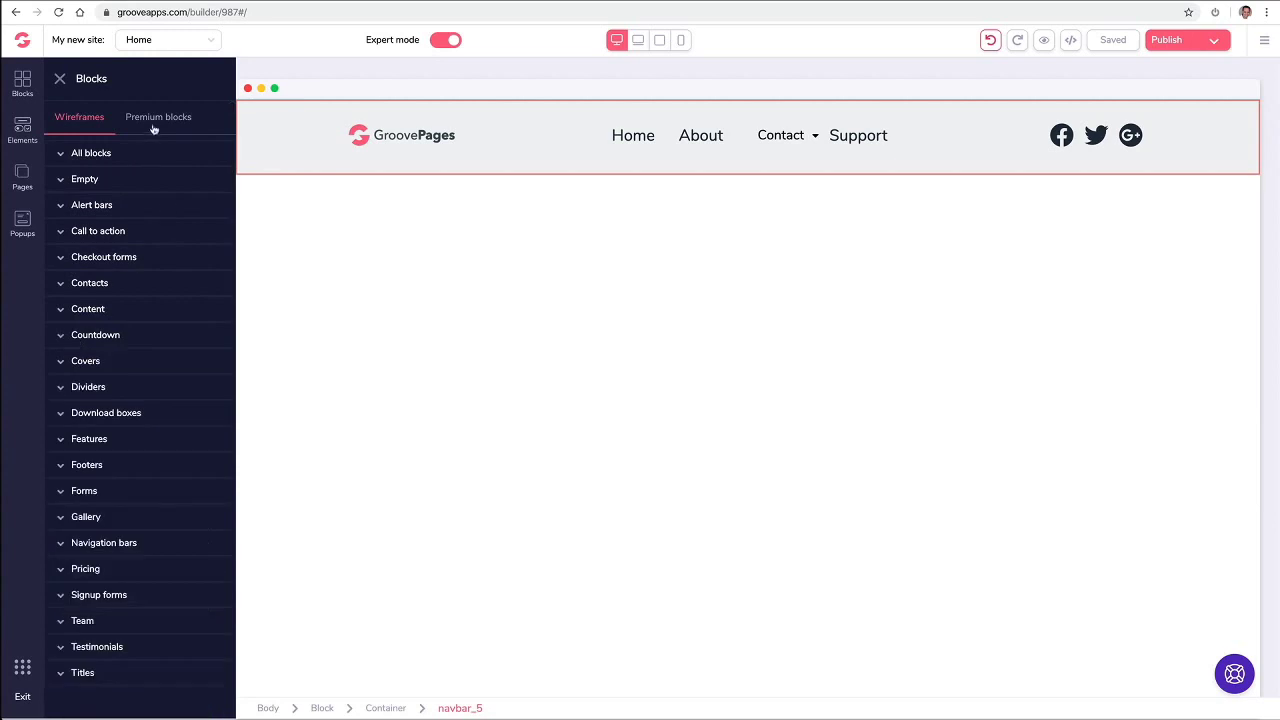
pyautogui.click(155, 119)
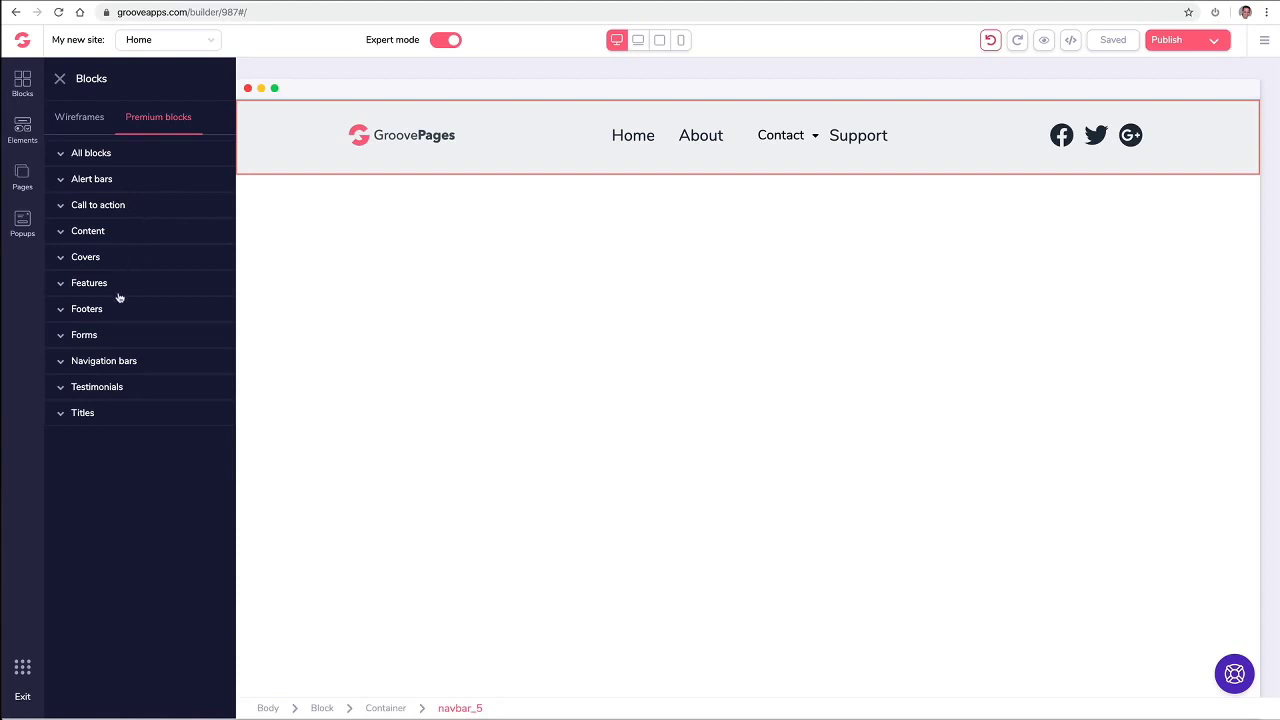
pyautogui.click(120, 180)
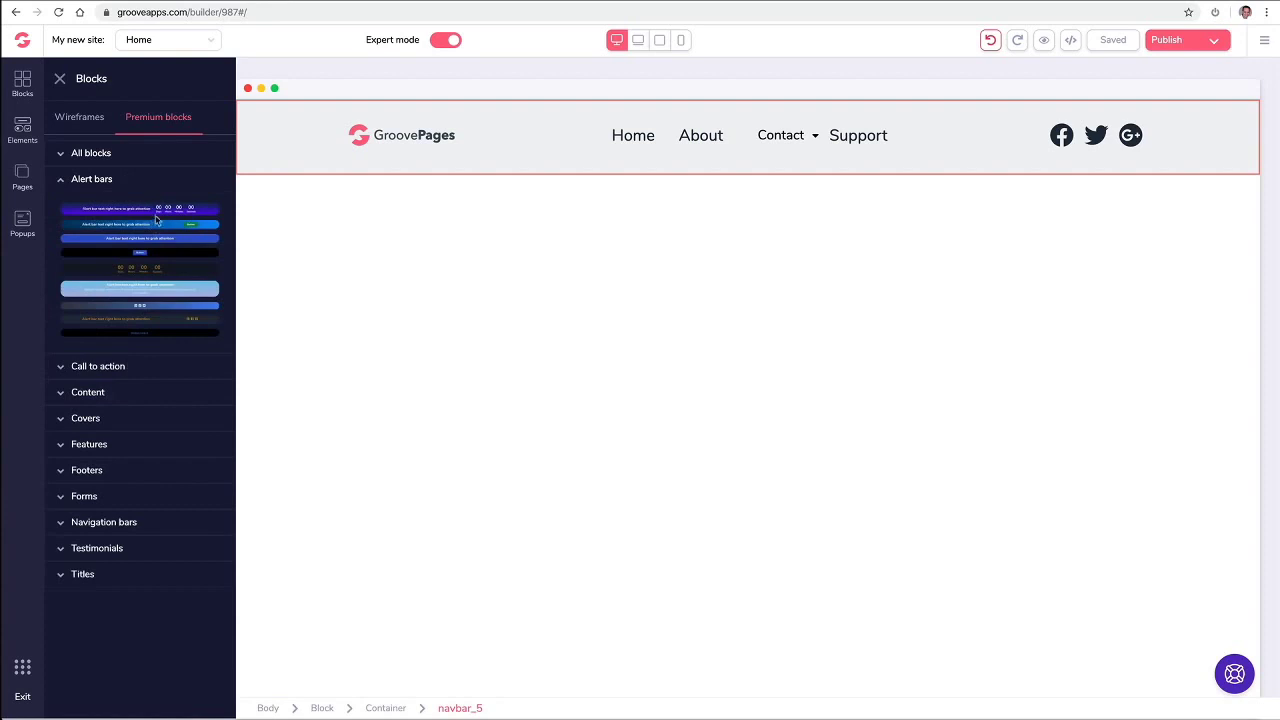
# Step: Place the countdown alert bar above the navbar and the coding-photo 'Headline Right Here' cover below it
pyautogui.moveTo(155, 208); pyautogui.dragTo(543, 111)
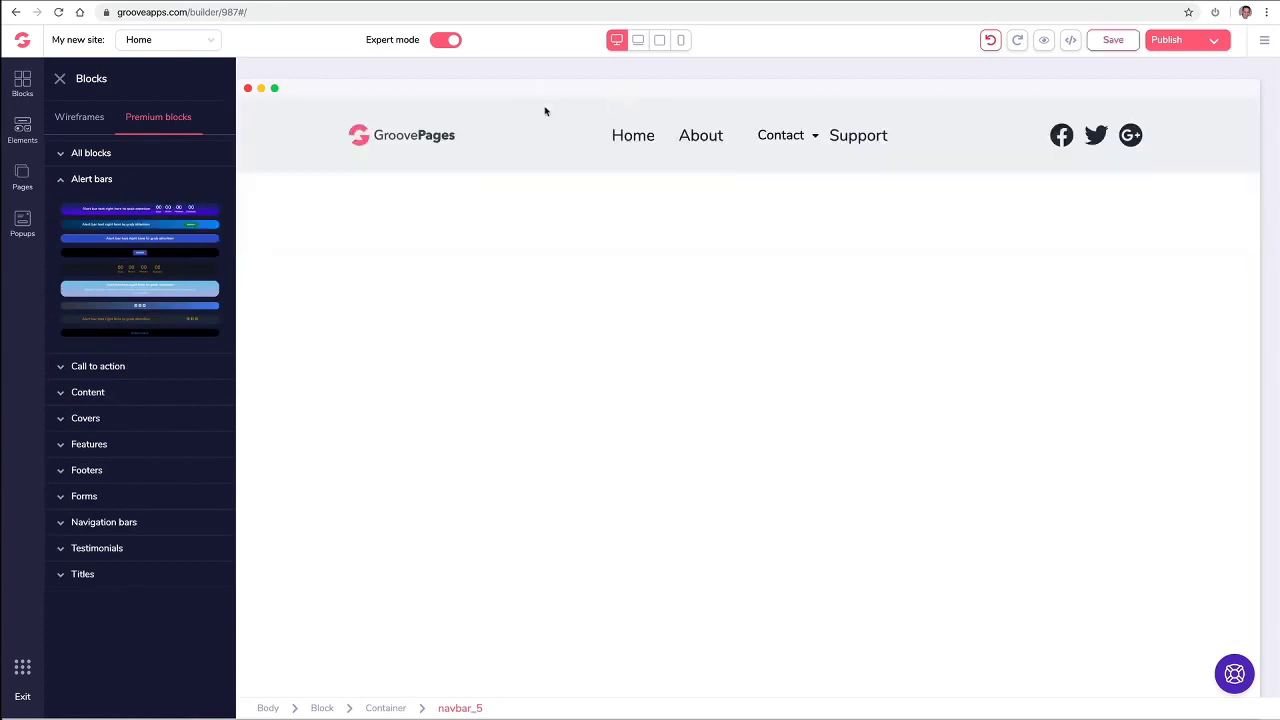
pyautogui.moveTo(400, 135); pyautogui.dragTo(620, 110)
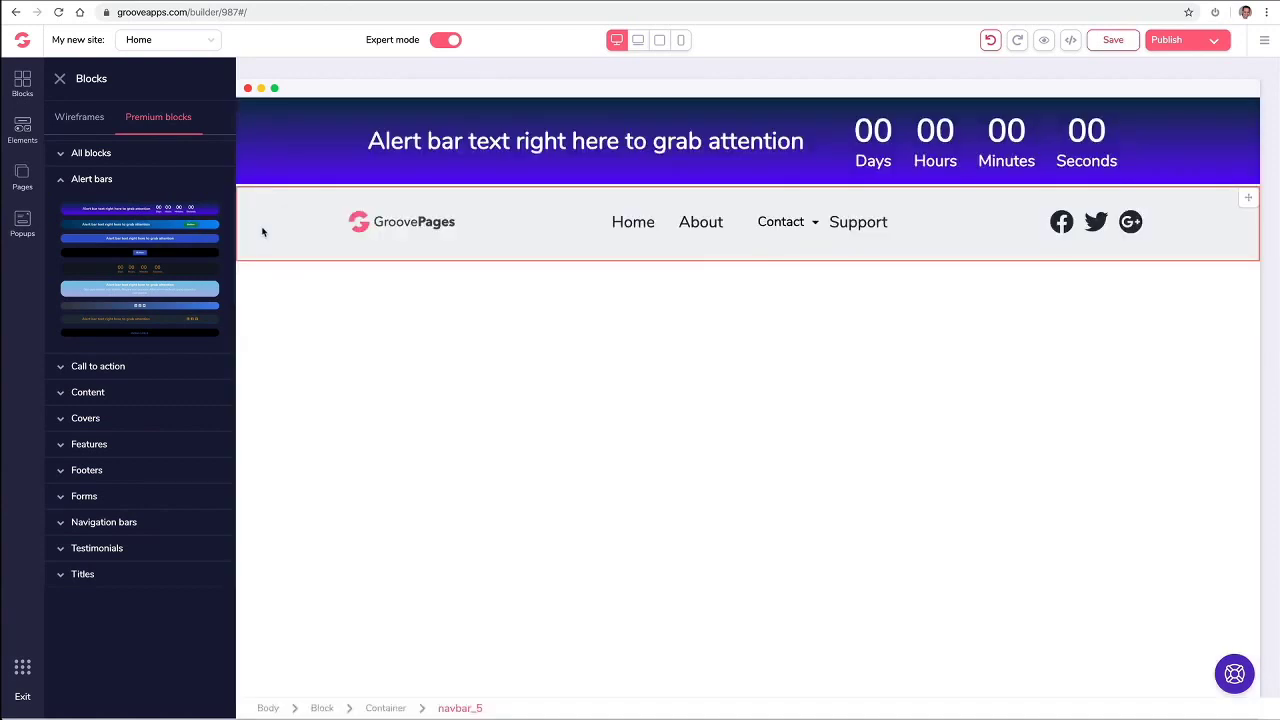
pyautogui.click(152, 119)
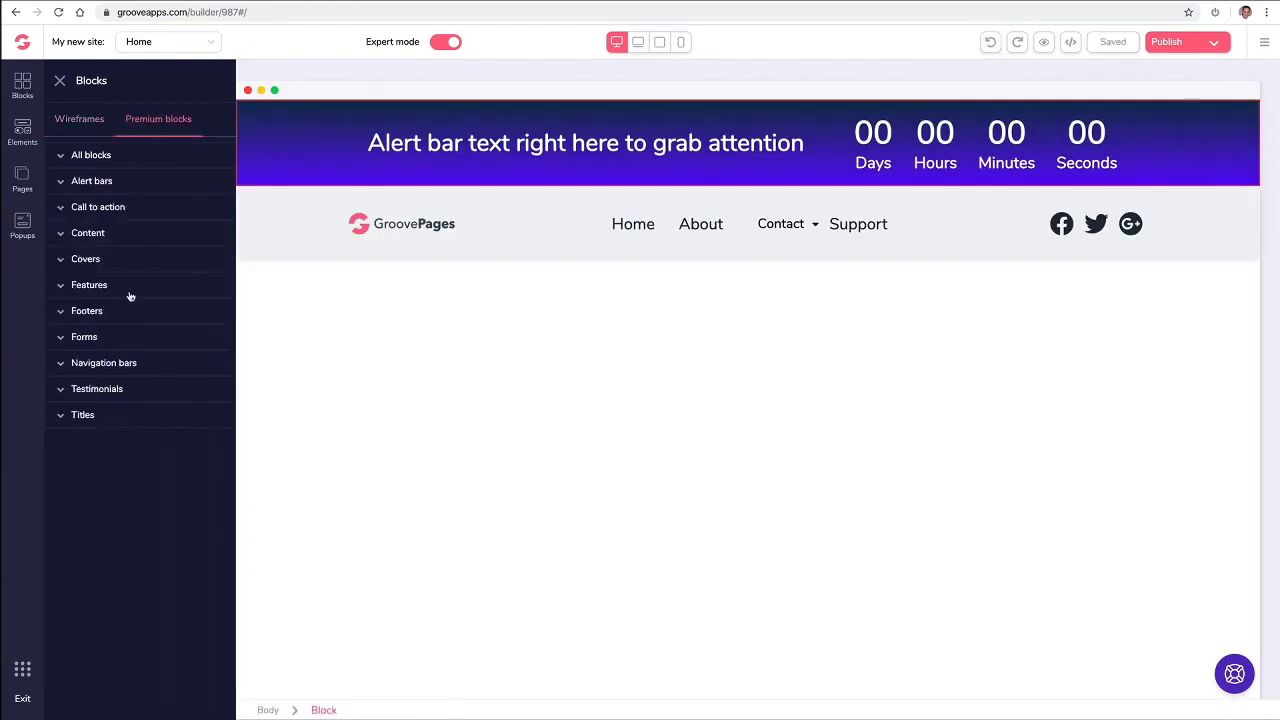
pyautogui.click(106, 261)
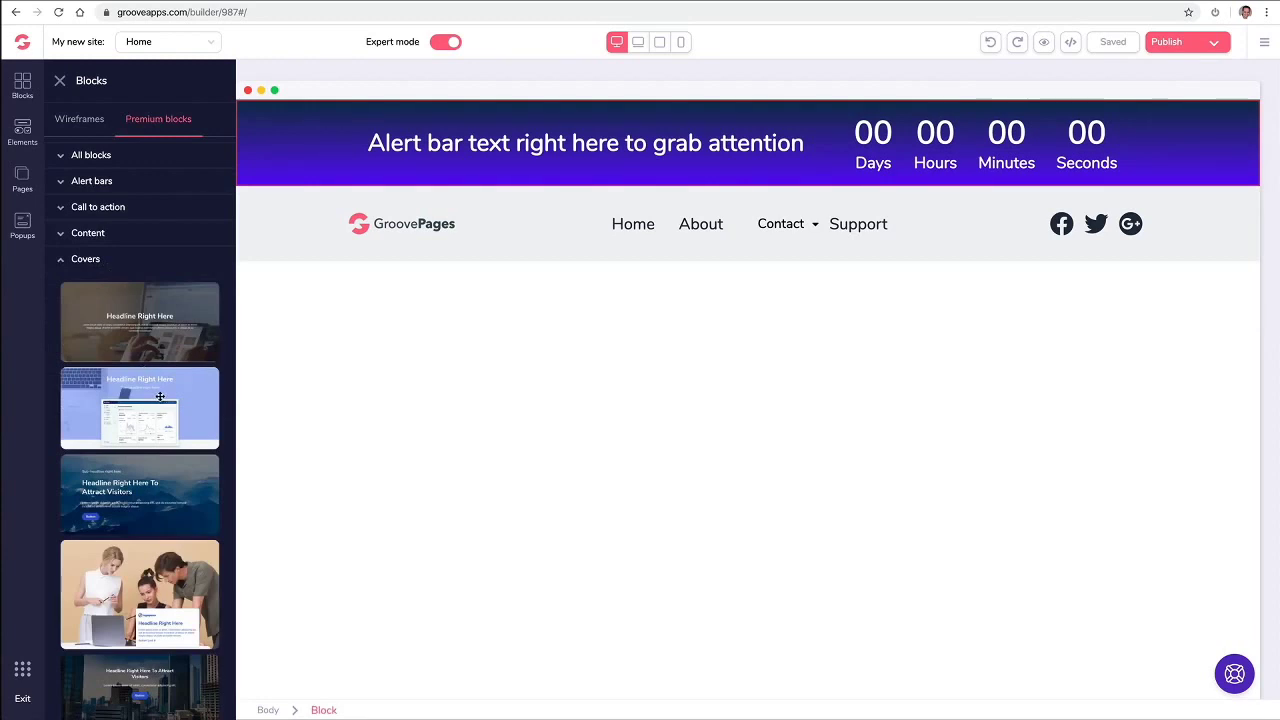
pyautogui.scroll(-3, 160, 397)
pyautogui.scroll(-2, 160, 397)
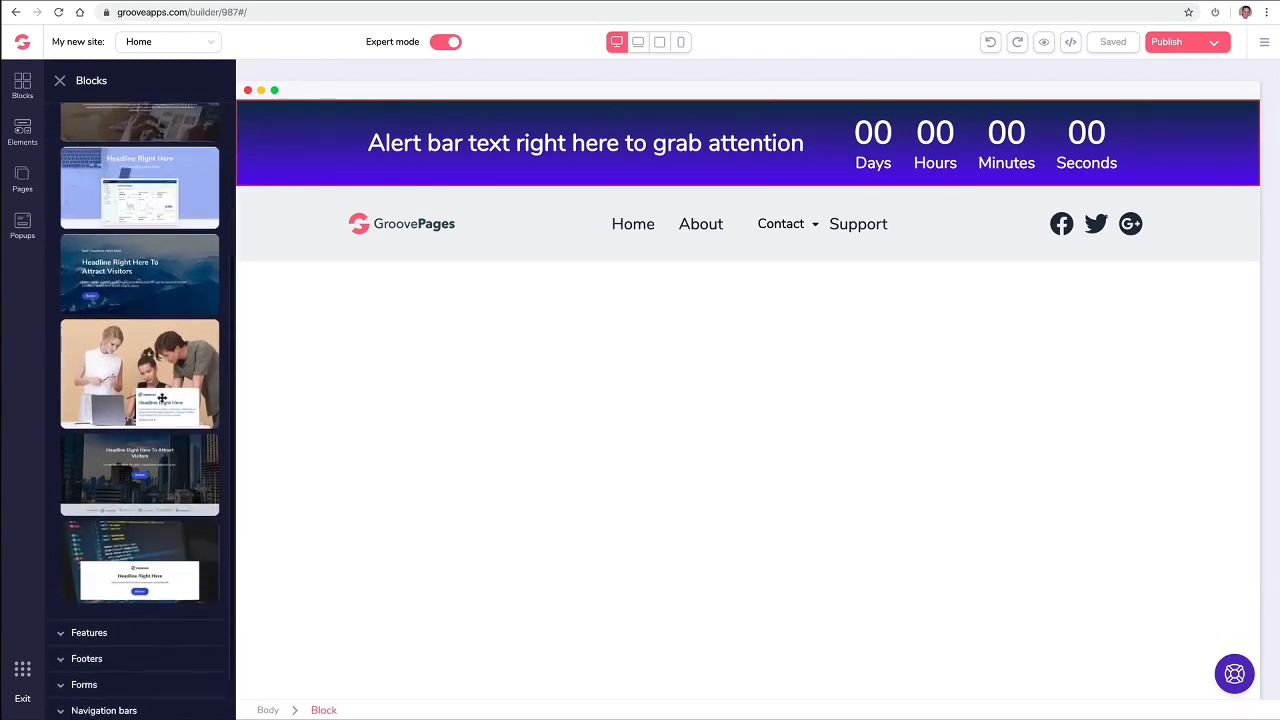
pyautogui.moveTo(154, 528); pyautogui.dragTo(566, 318)
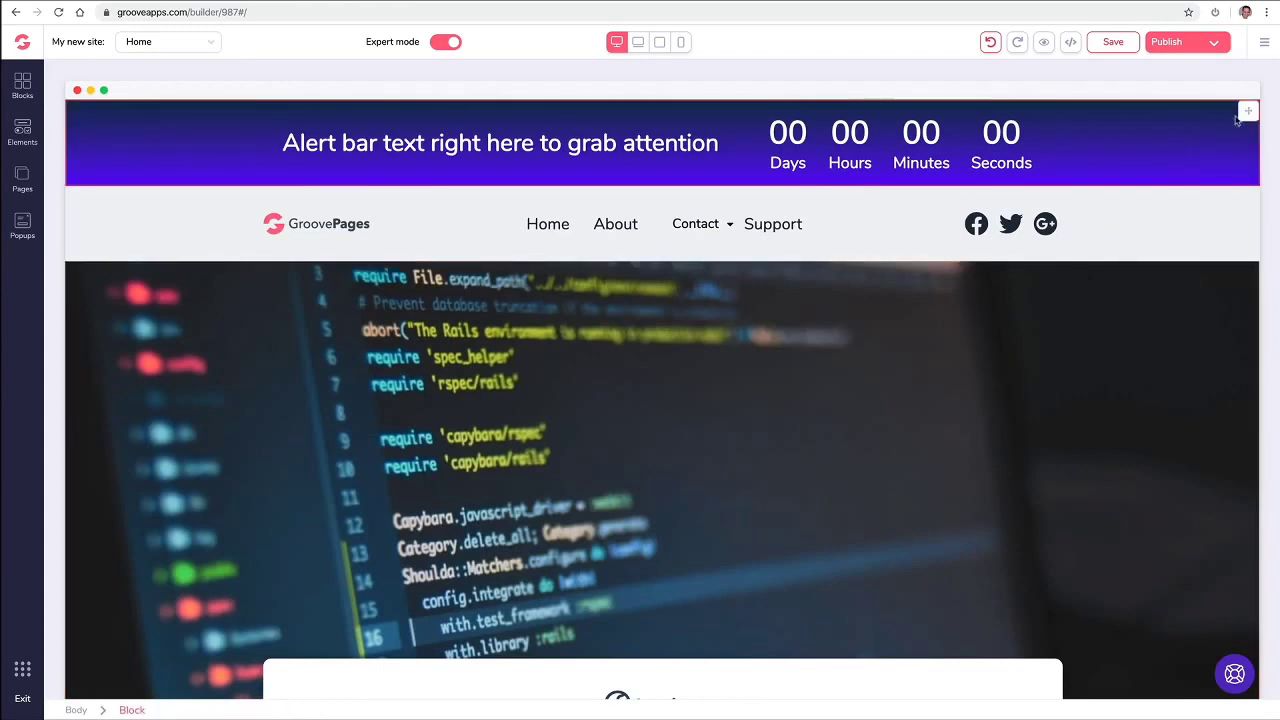
pyautogui.click(1248, 113)
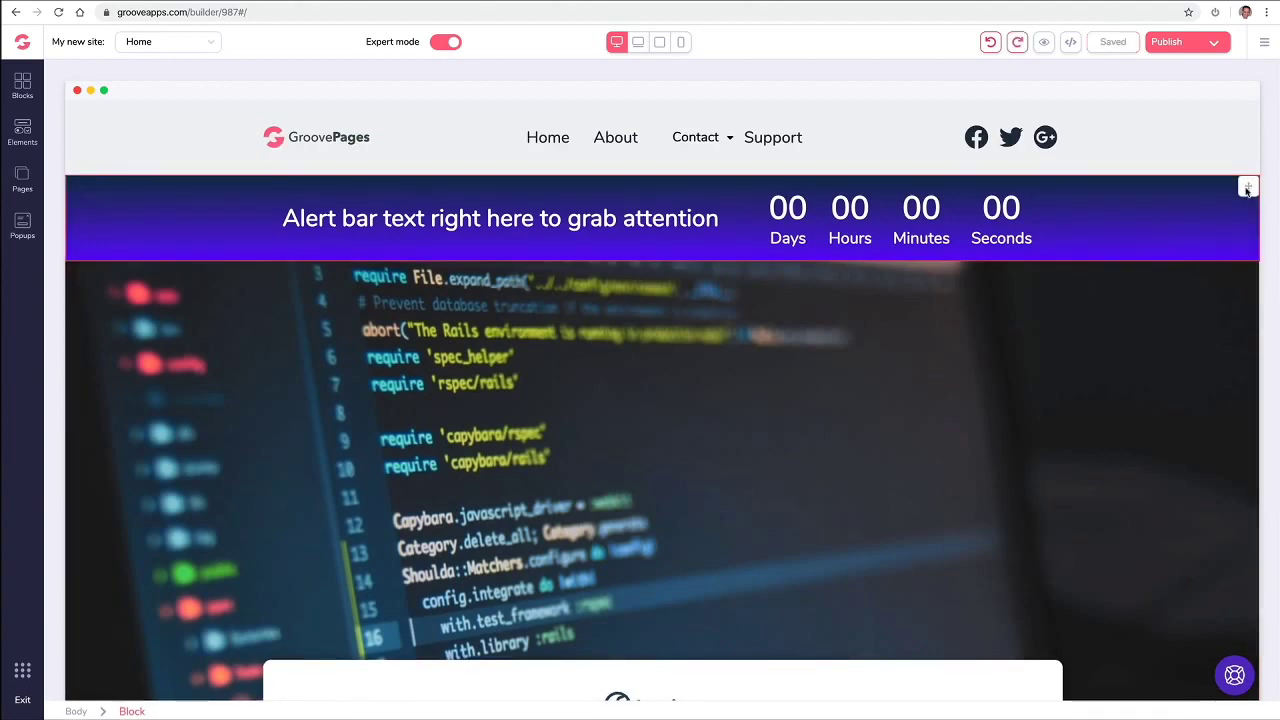
pyautogui.click(1248, 186)
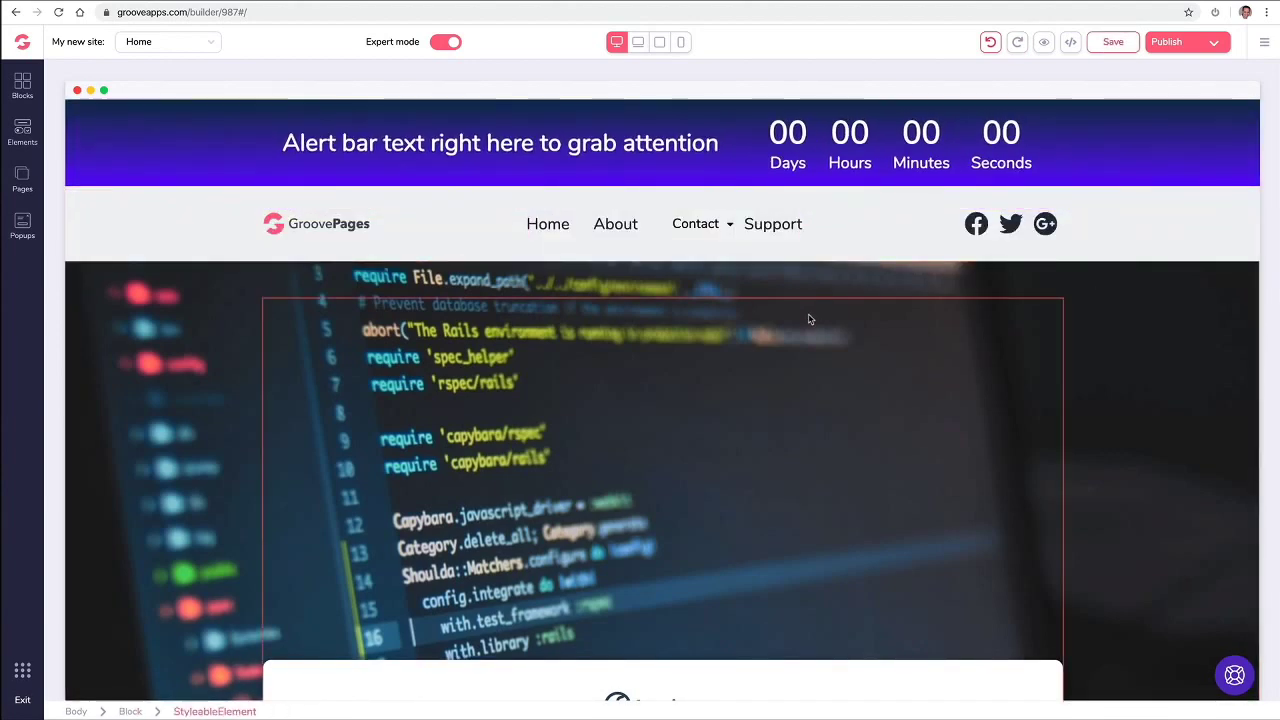
pyautogui.scroll(-2, 237, 292)
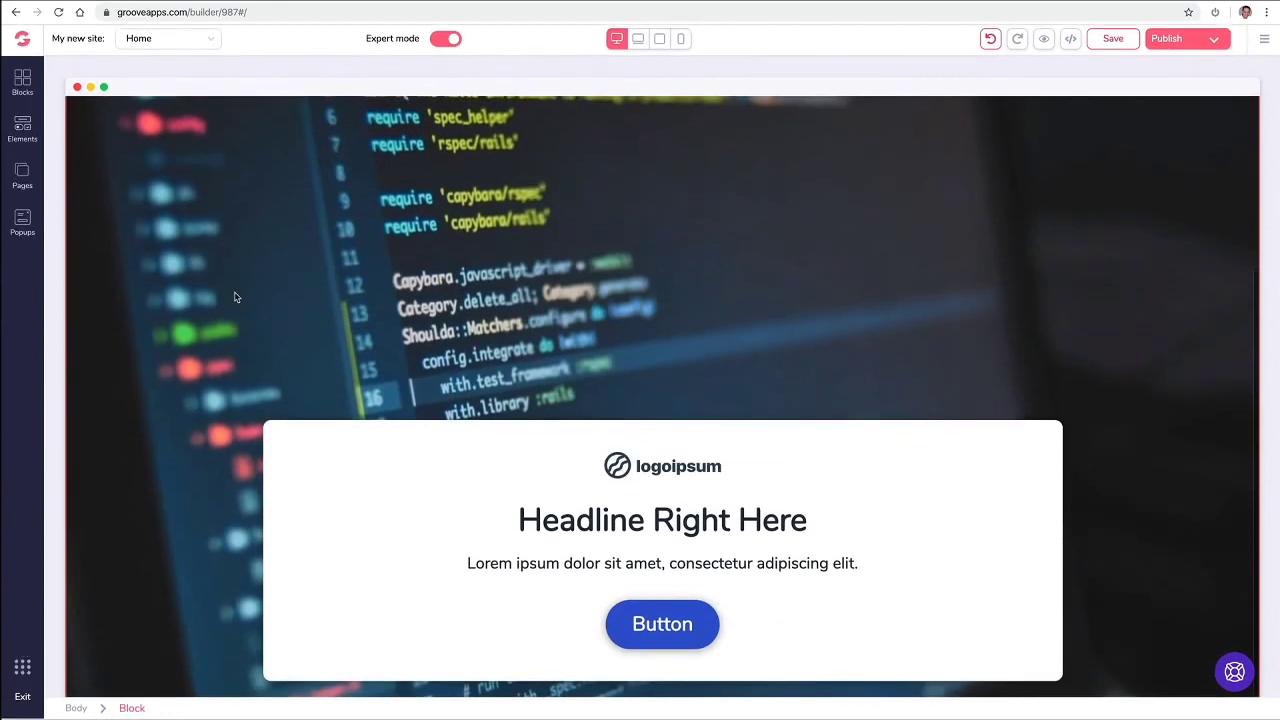
pyautogui.click(26, 92)
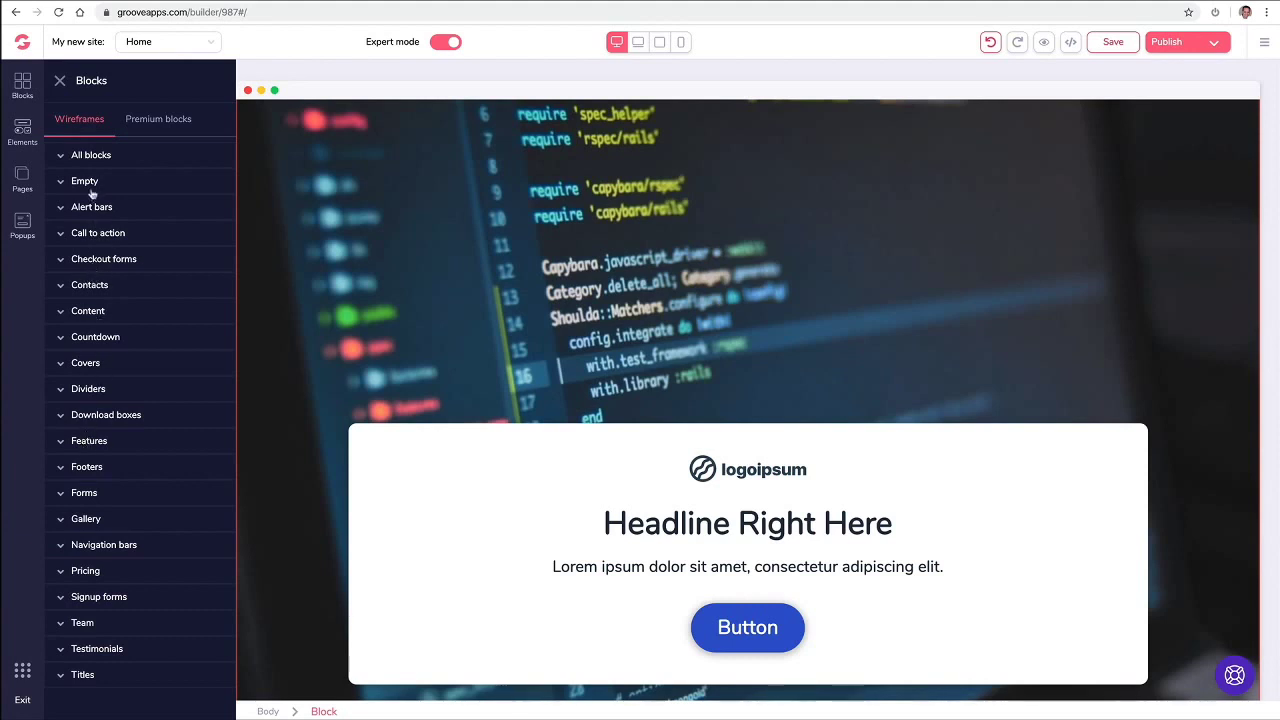
# Step: Place a light-grey wireframe footer below the cover
pyautogui.click(80, 466)
pyautogui.scroll(-4, 132, 451)
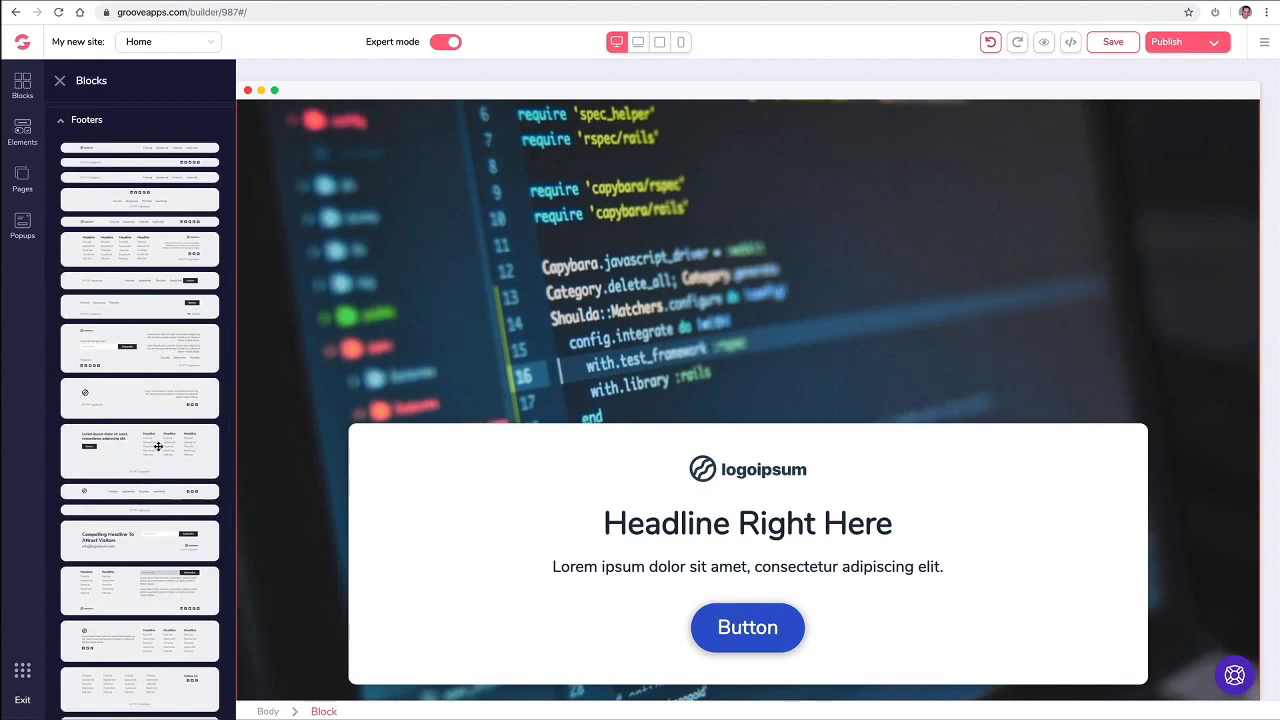
pyautogui.moveTo(307, 461); pyautogui.dragTo(451, 680)
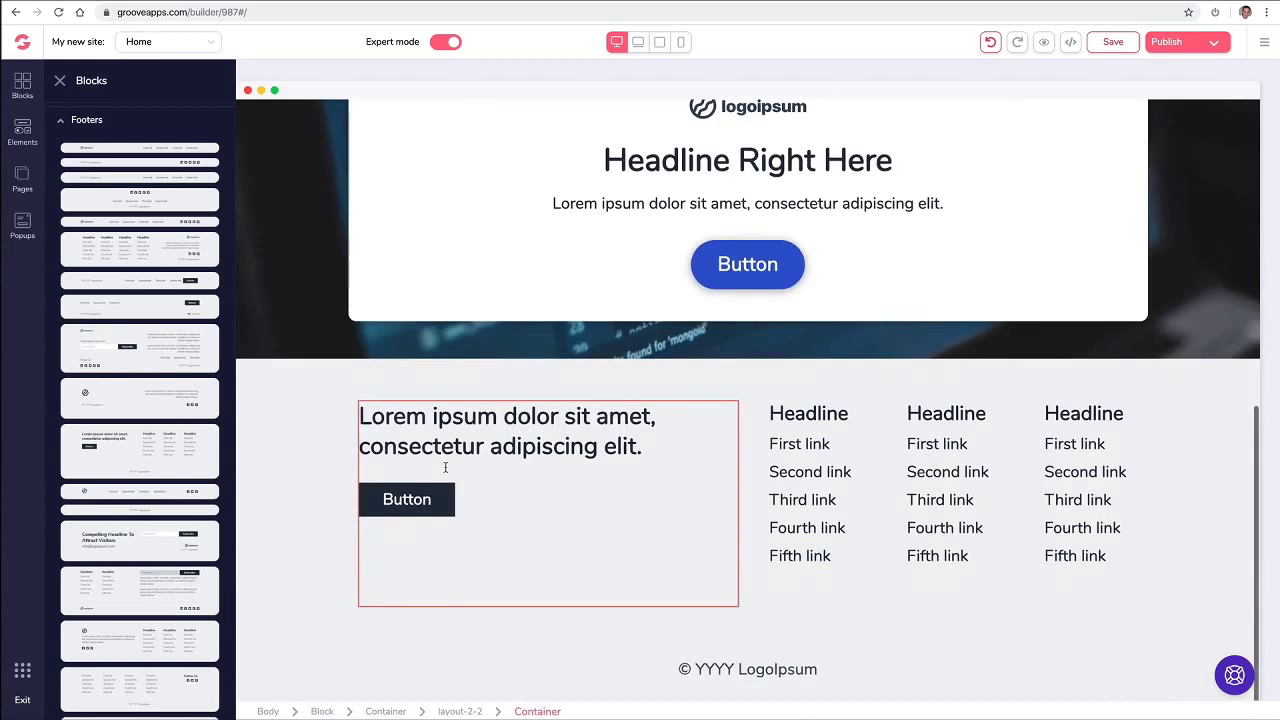
pyautogui.click(240, 324)
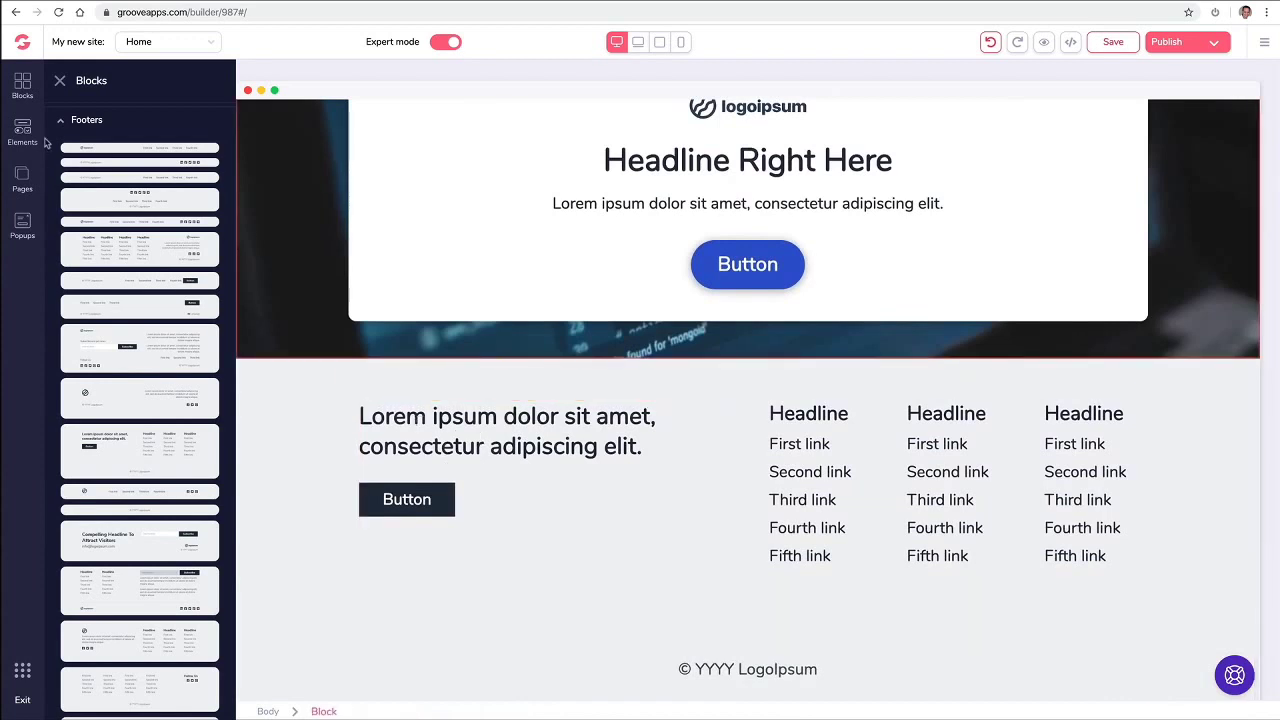
# Step: Browse the premium footer blocks and delete the light-grey wireframe footer
pyautogui.click(82, 119)
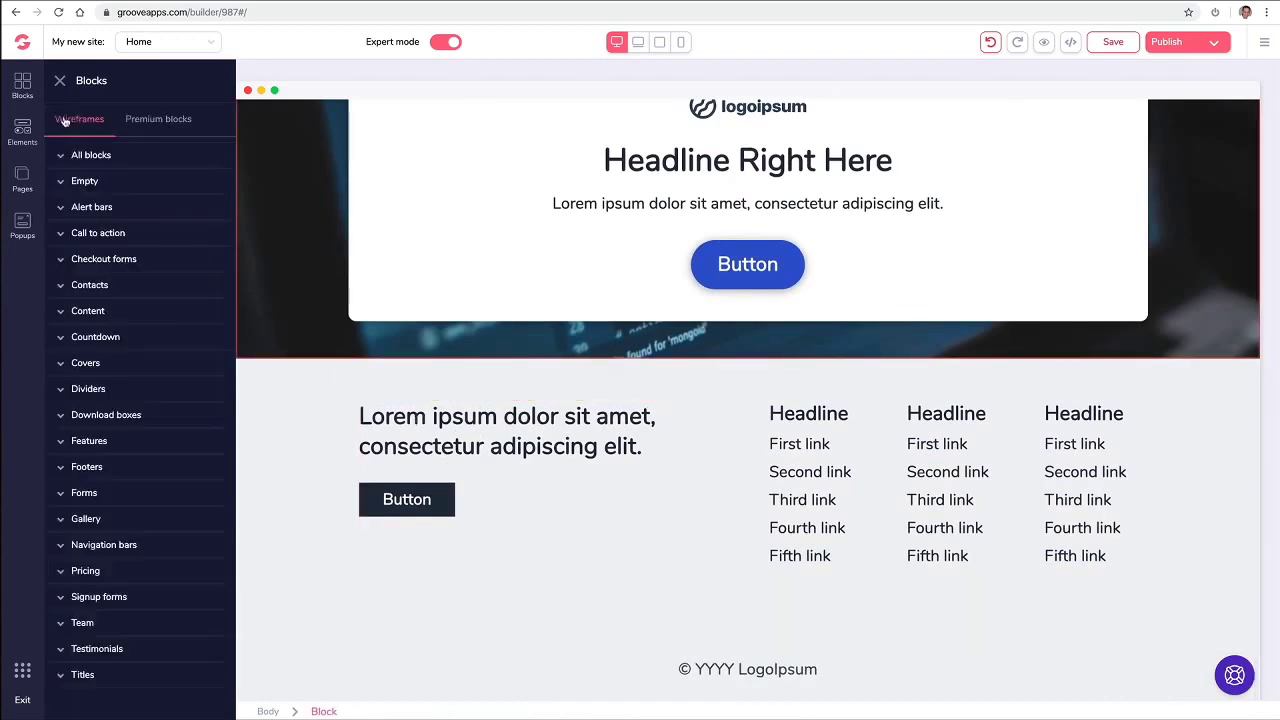
pyautogui.click(170, 121)
pyautogui.click(109, 287)
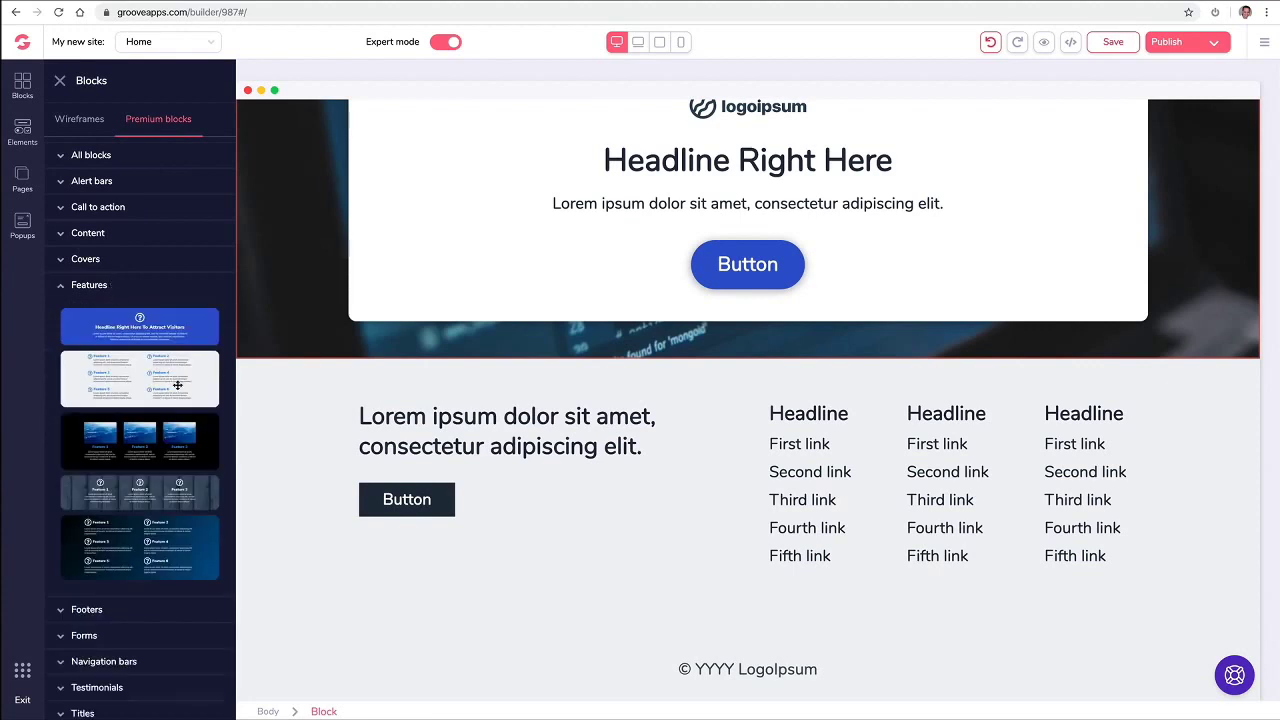
pyautogui.click(100, 606)
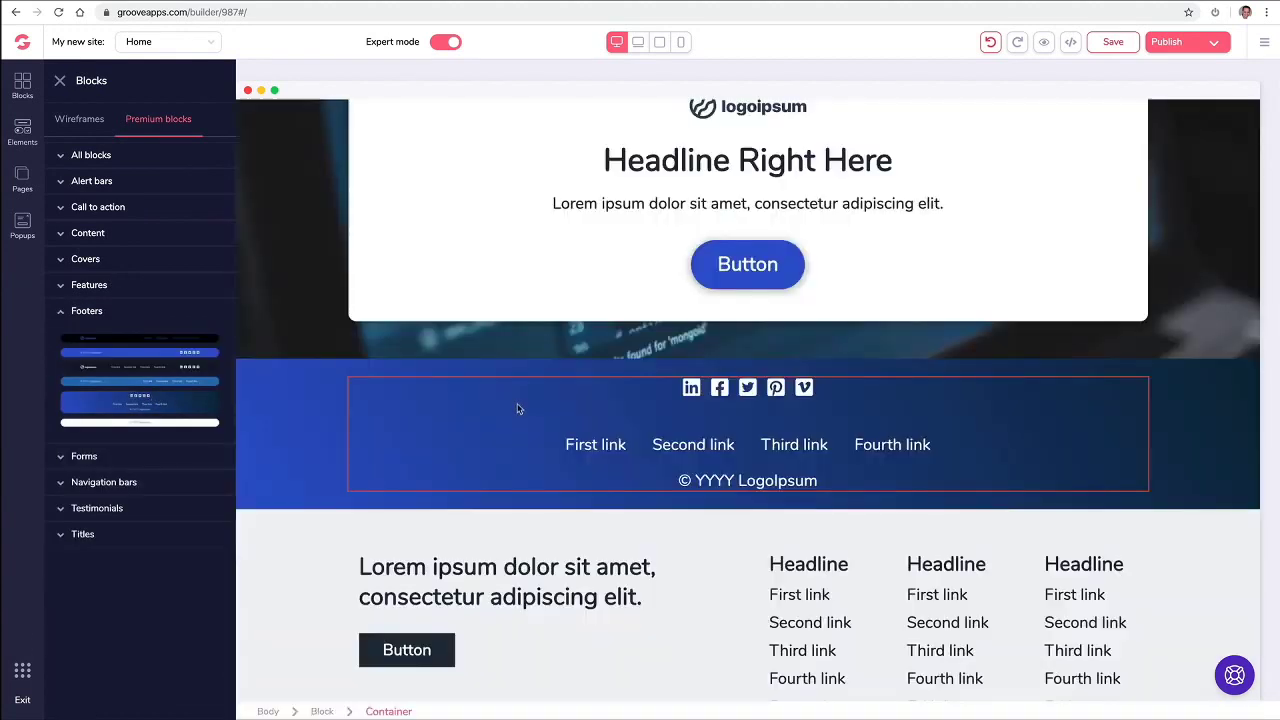
pyautogui.scroll(-2, 517, 428)
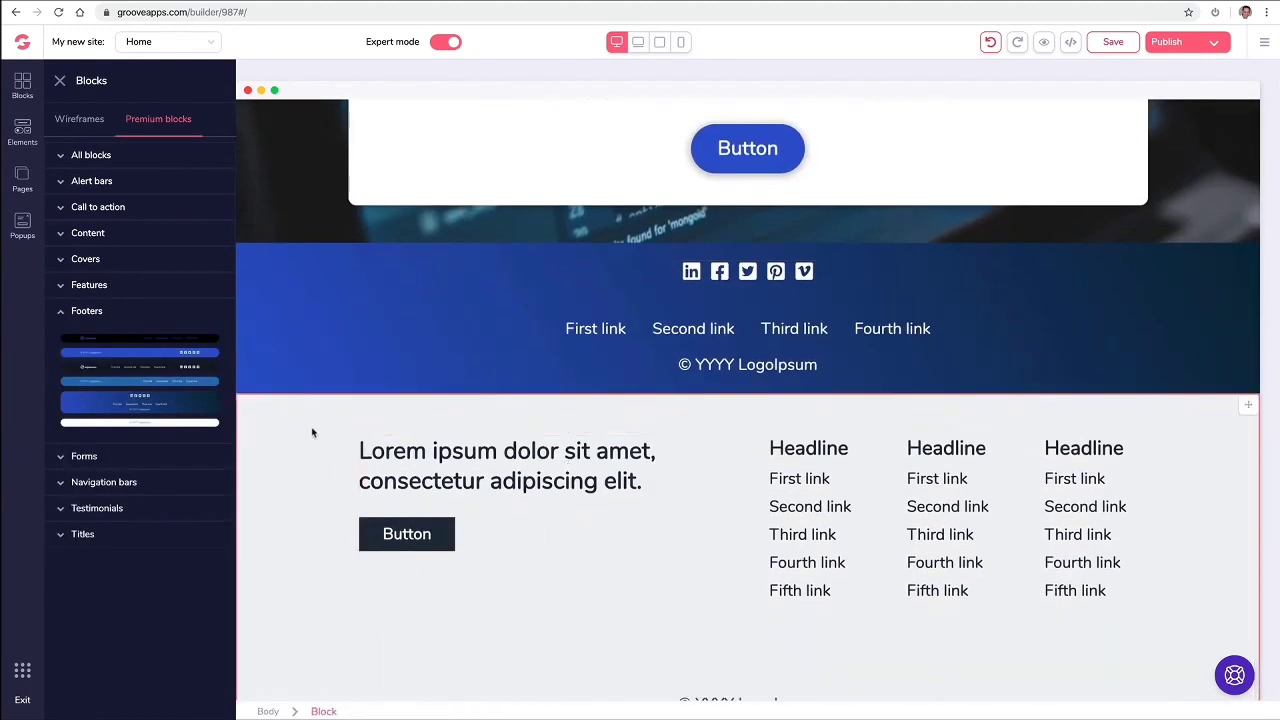
pyautogui.click(314, 432)
pyautogui.click(144, 373)
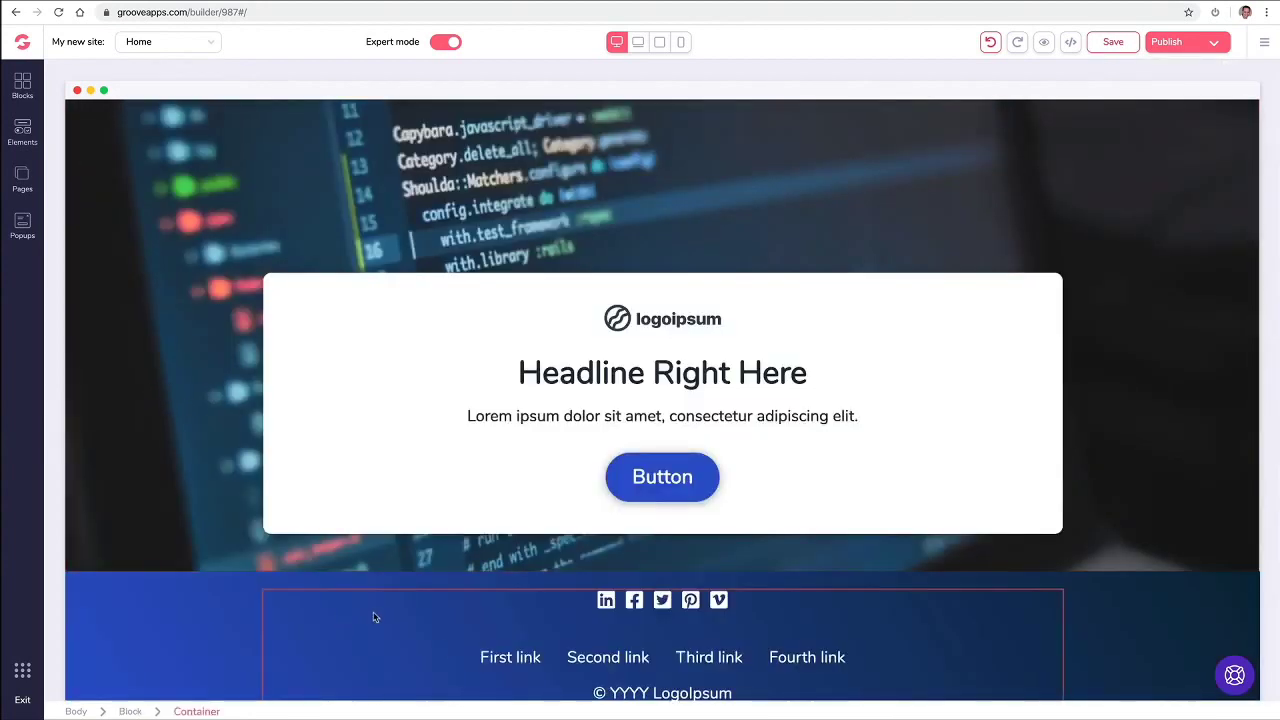
pyautogui.click(23, 87)
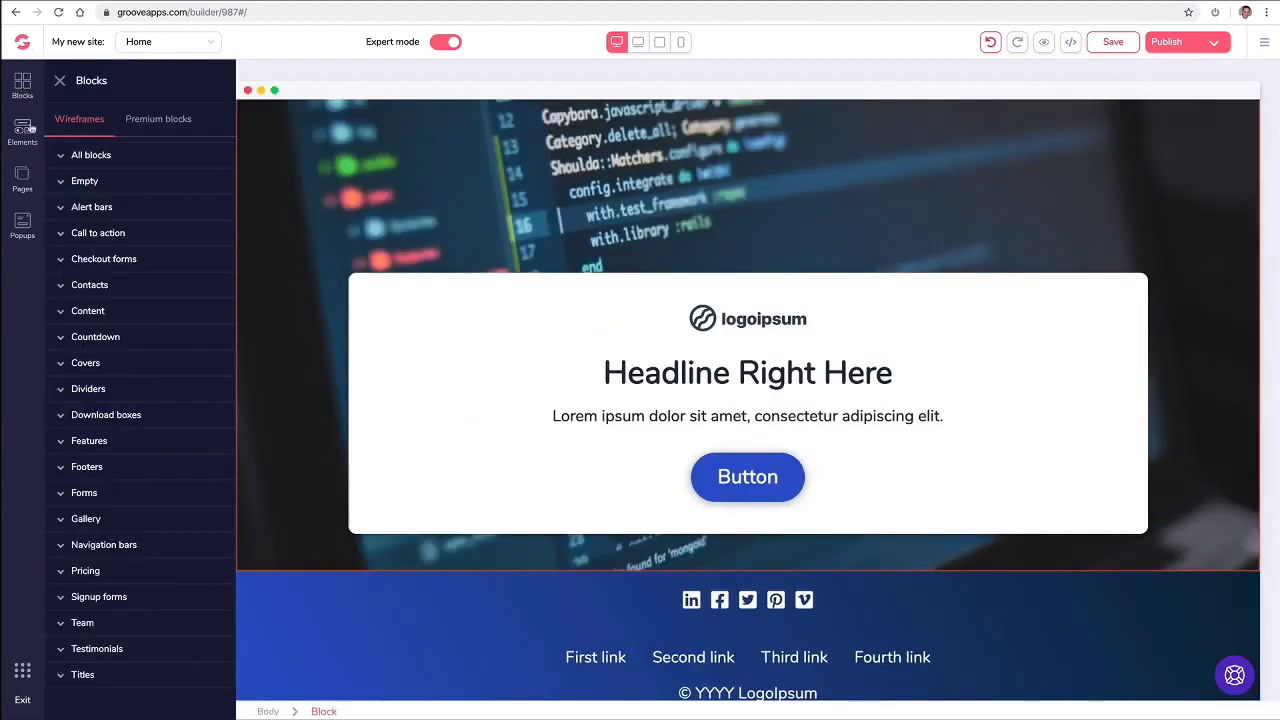
# Step: Drag a call-to-action block and a headline-and-image section onto the page below the cover
pyautogui.click(141, 235)
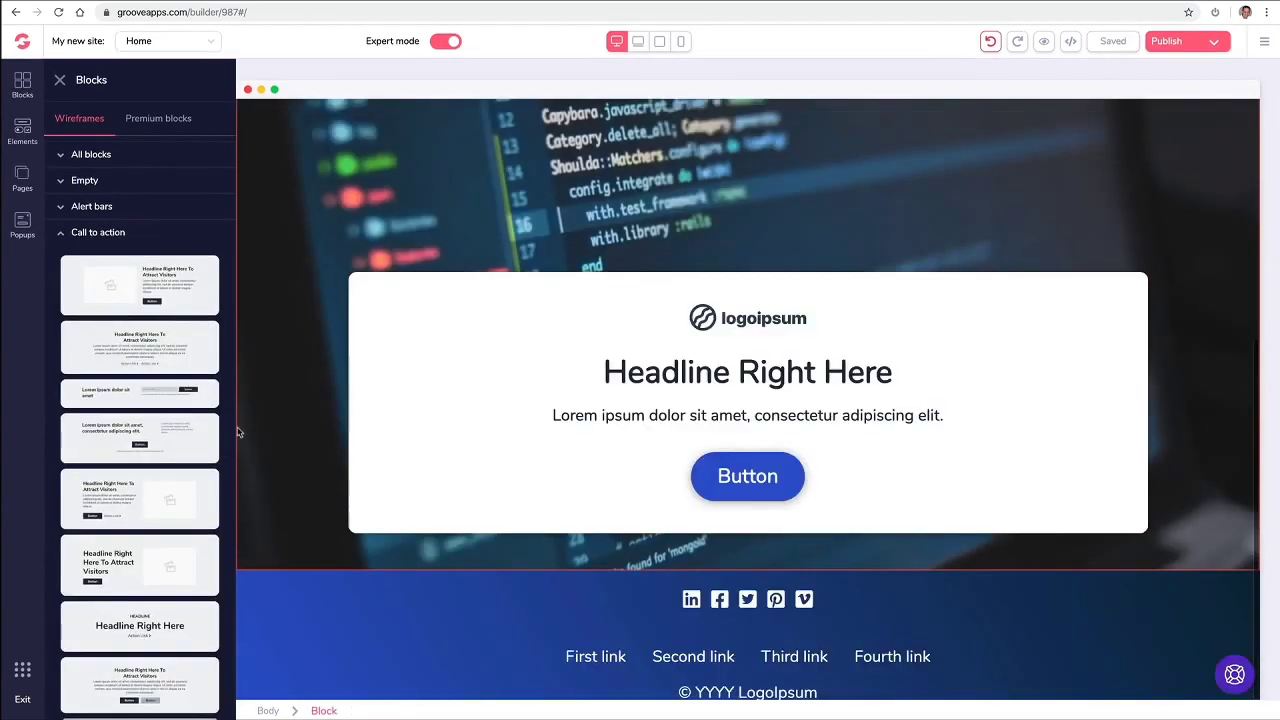
pyautogui.moveTo(194, 491); pyautogui.dragTo(640, 604)
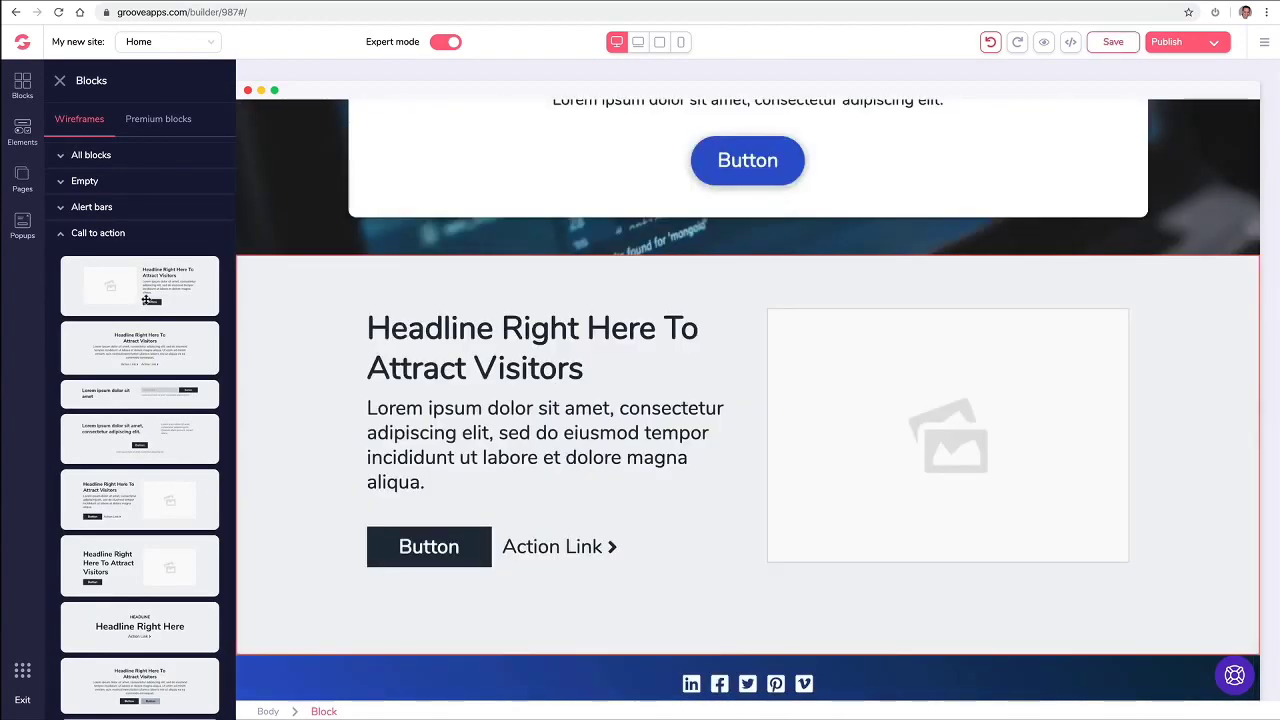
pyautogui.moveTo(146, 300); pyautogui.dragTo(417, 437)
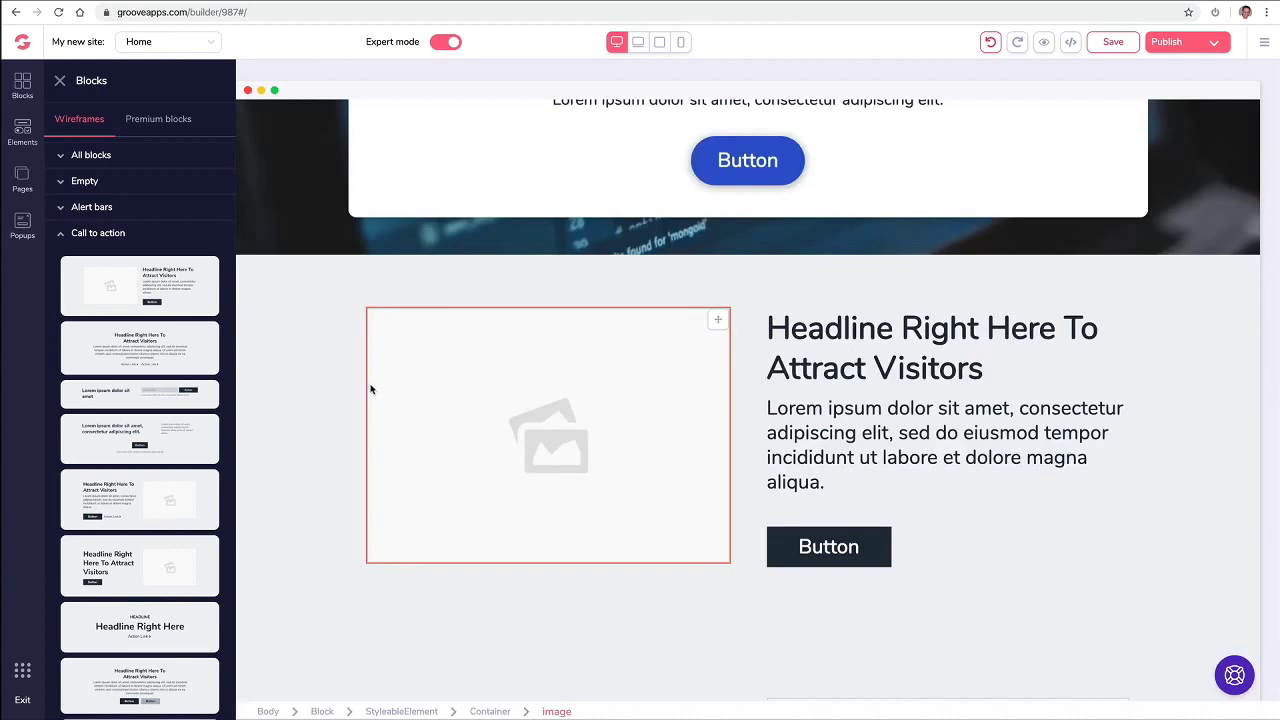
# Step: Add the premium six-feature grid block below the cover
pyautogui.click(158, 119)
pyautogui.click(130, 285)
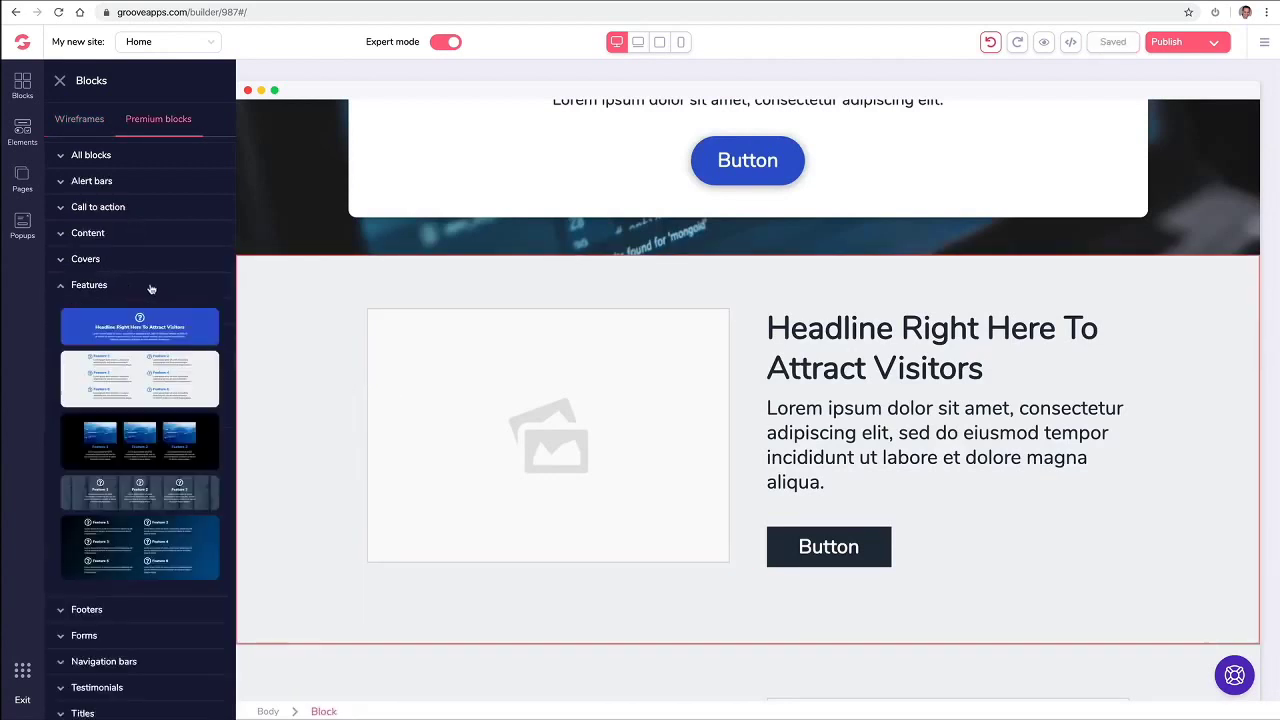
pyautogui.moveTo(168, 363); pyautogui.dragTo(800, 298)
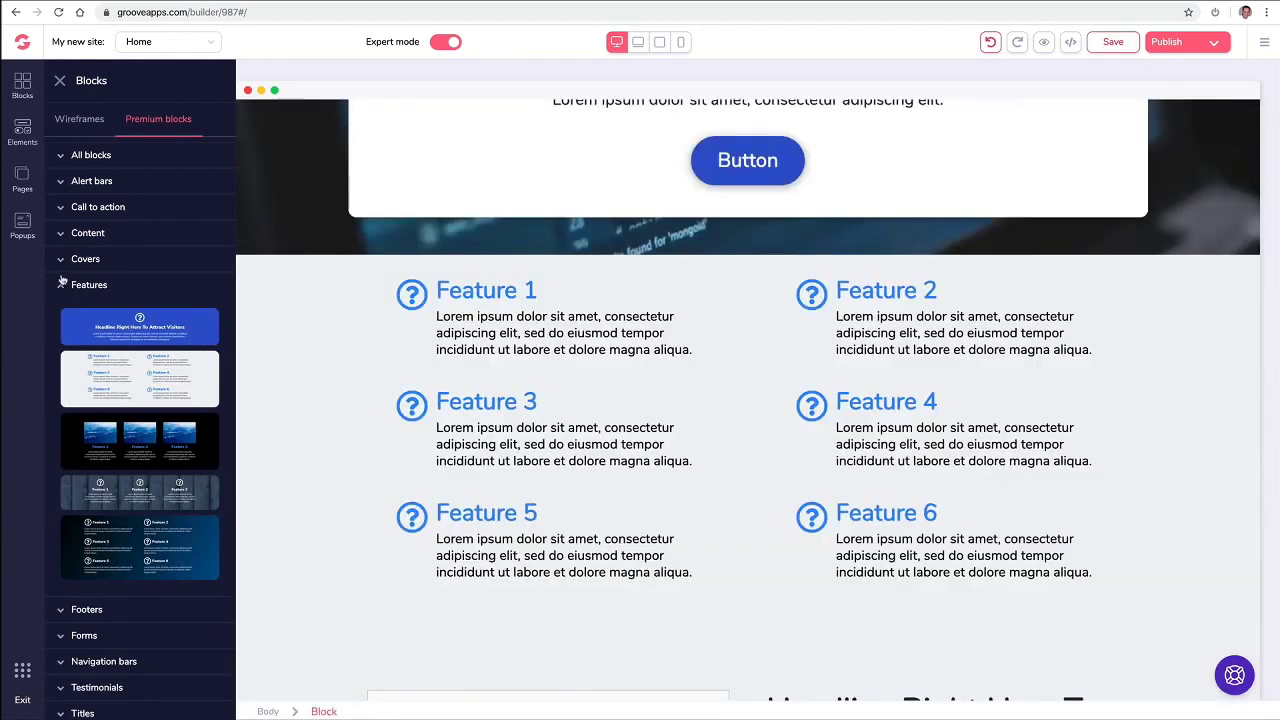
pyautogui.click(67, 289)
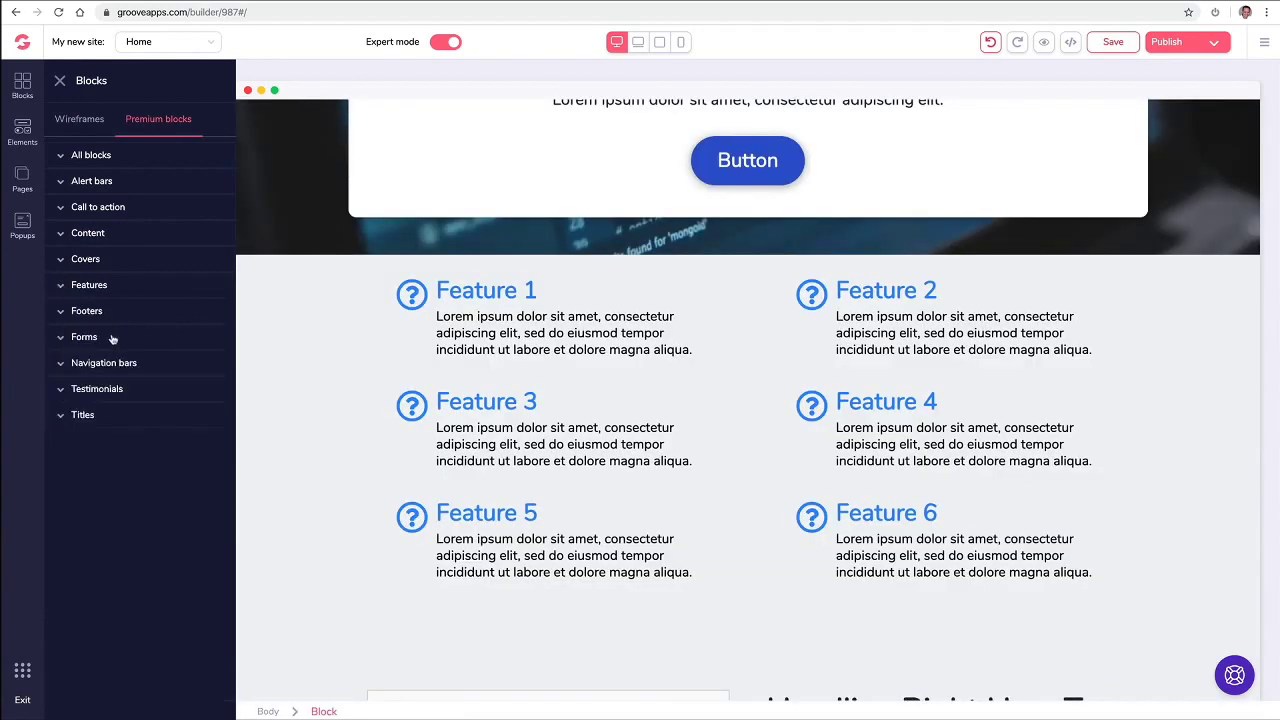
# Step: Add two premium testimonial sections, placing the three-column one above the features
pyautogui.click(92, 390)
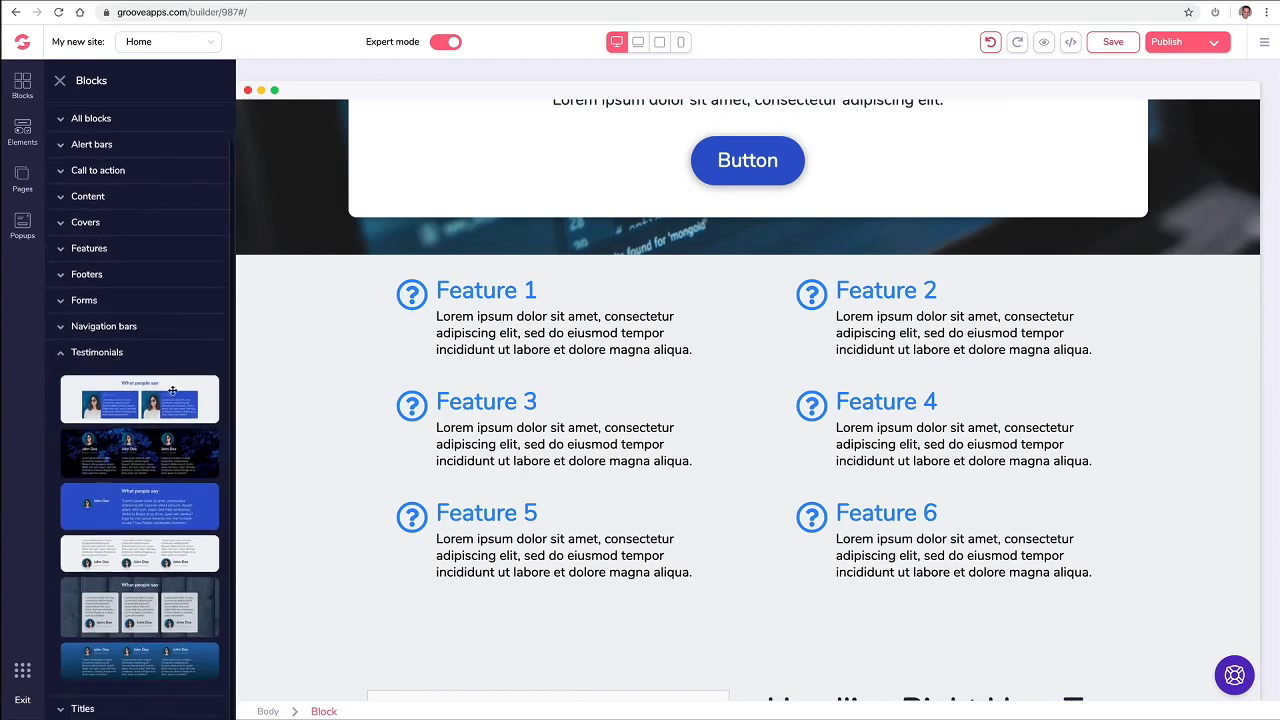
pyautogui.moveTo(143, 543); pyautogui.dragTo(729, 280)
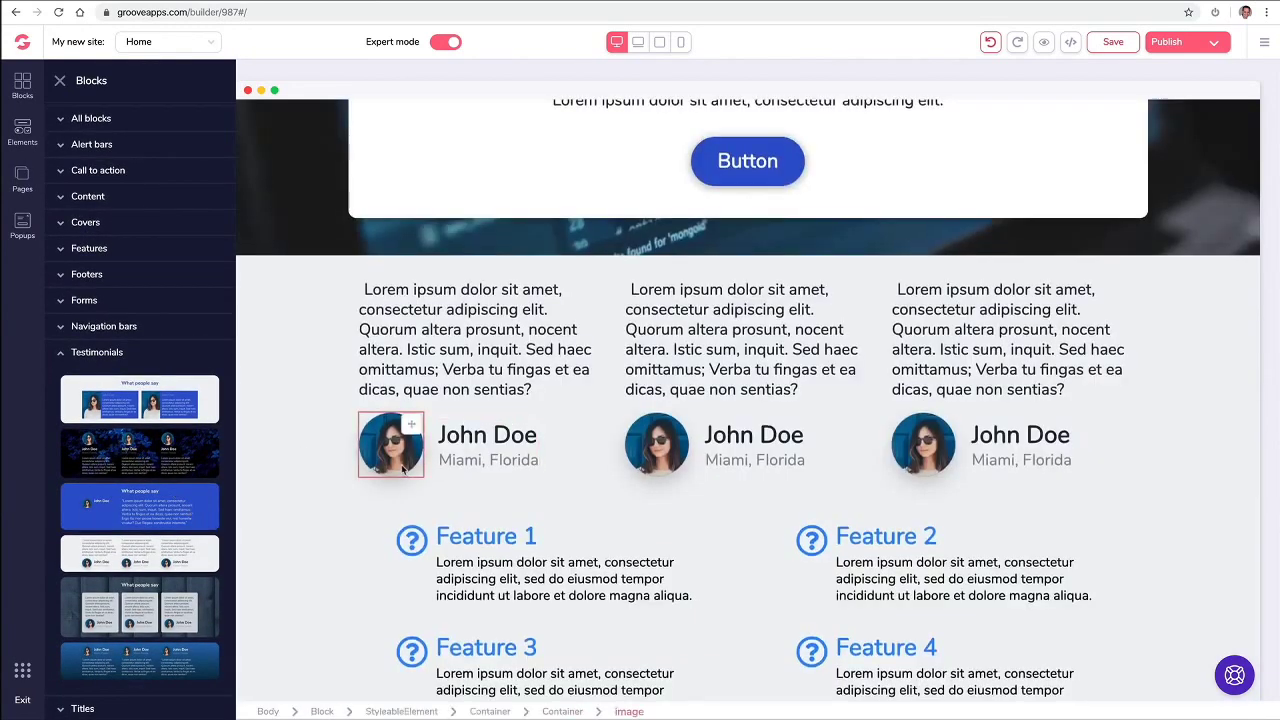
pyautogui.scroll(1, 375, 450)
pyautogui.scroll(-1, 346, 528)
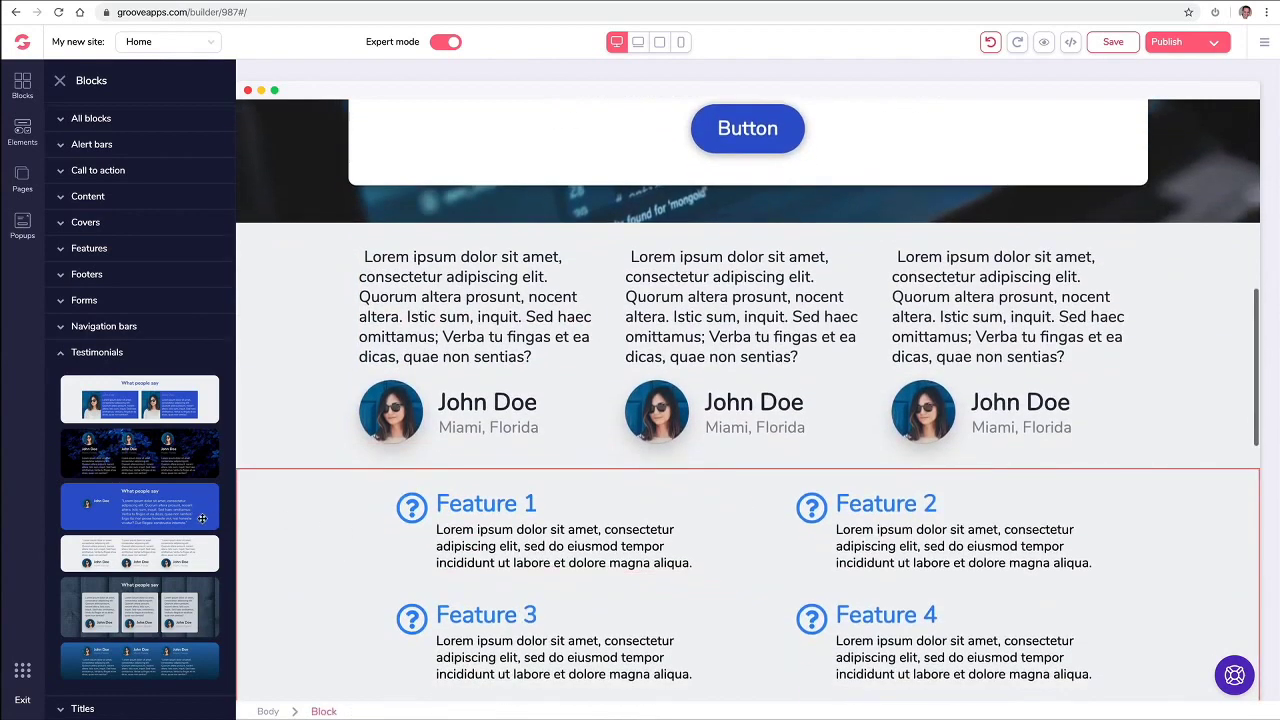
pyautogui.moveTo(170, 508); pyautogui.dragTo(545, 516)
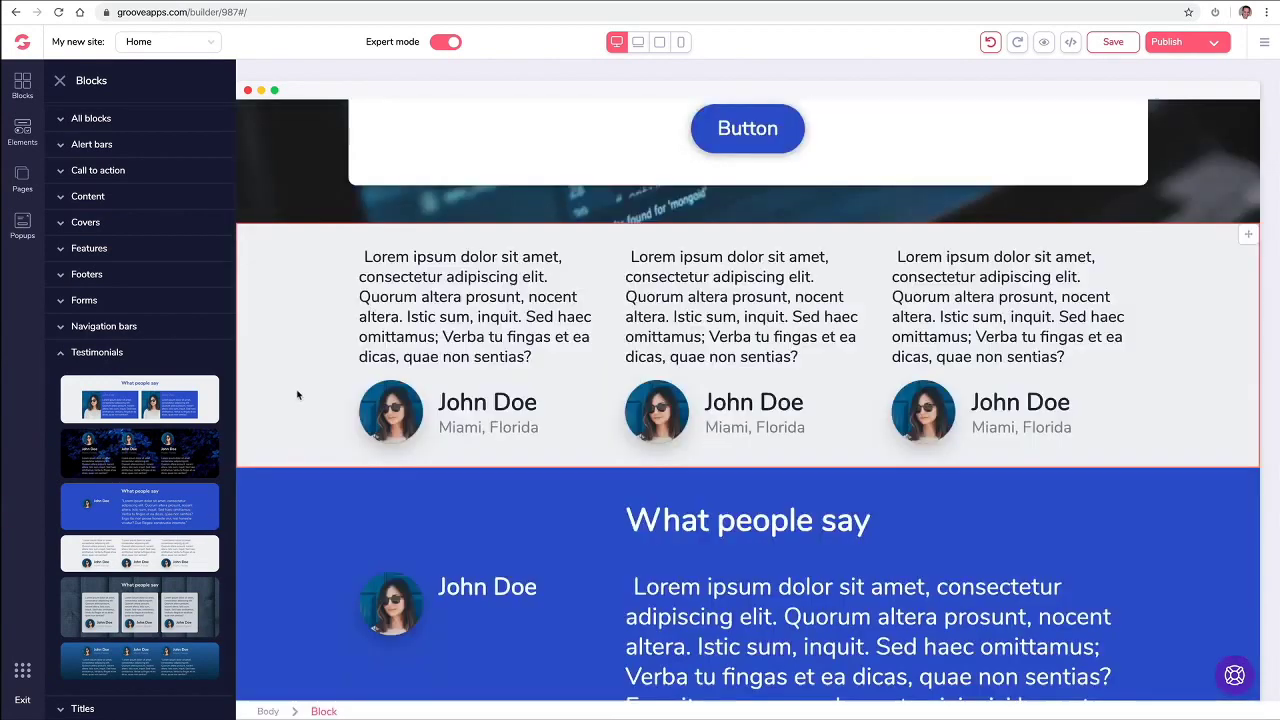
pyautogui.click(90, 120)
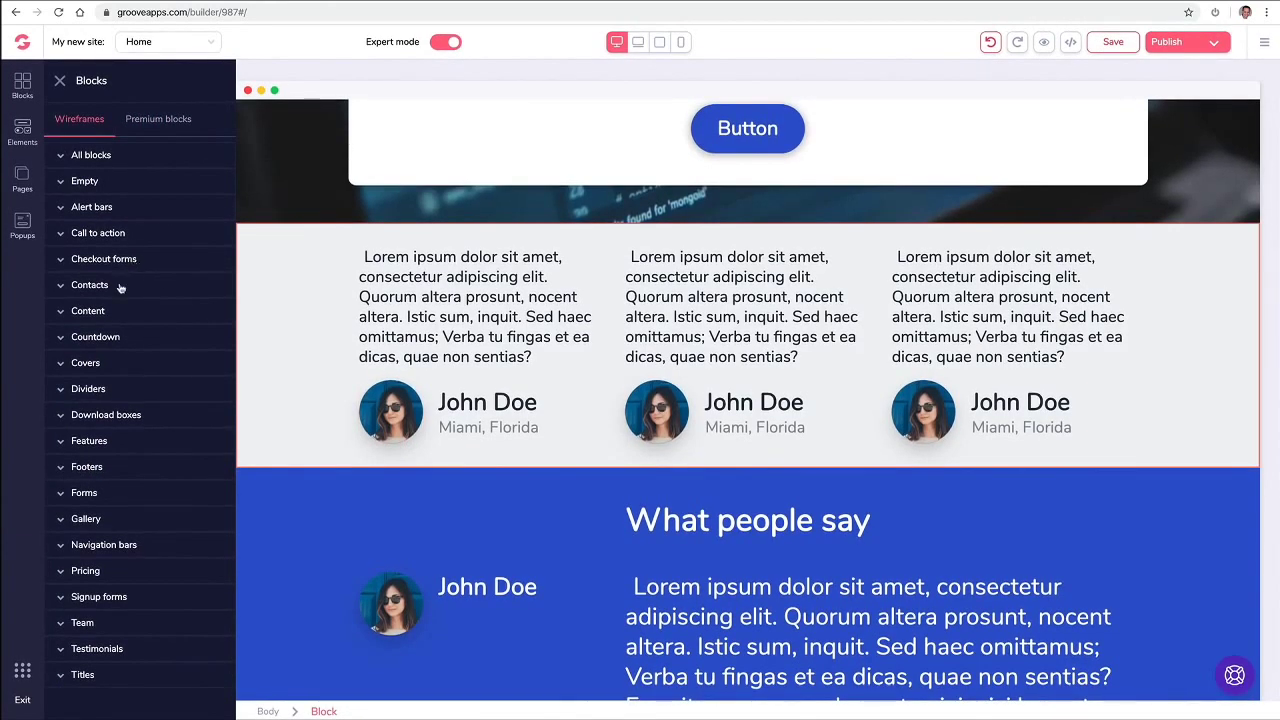
# Step: Place the map-and-form Contacts block below the hero, then close the block library
pyautogui.click(120, 286)
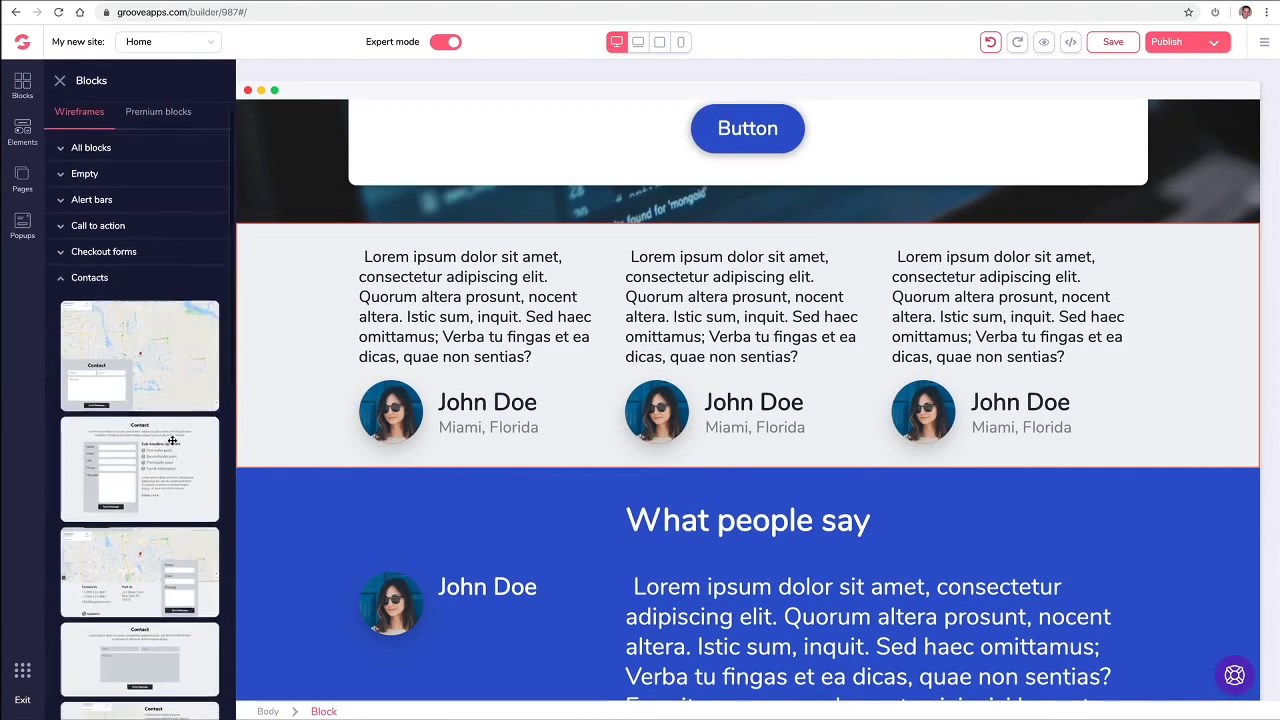
pyautogui.scroll(-2, 150, 450)
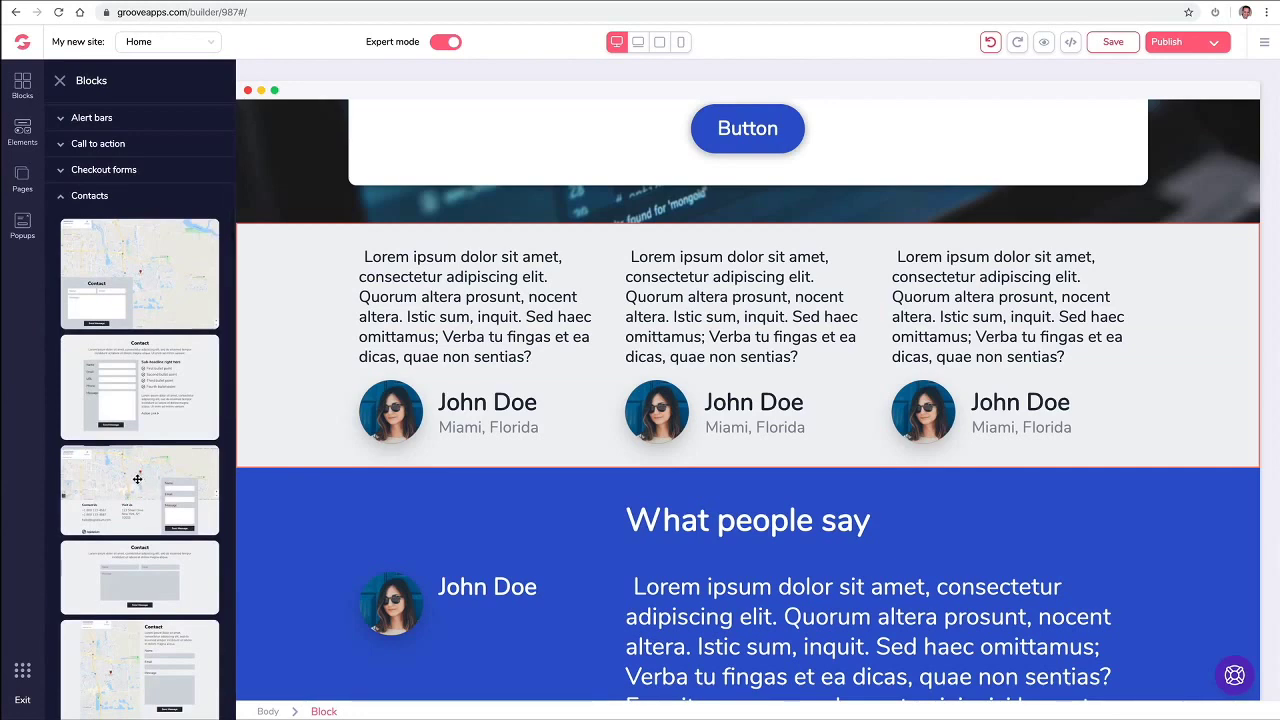
pyautogui.moveTo(137, 478); pyautogui.dragTo(589, 302)
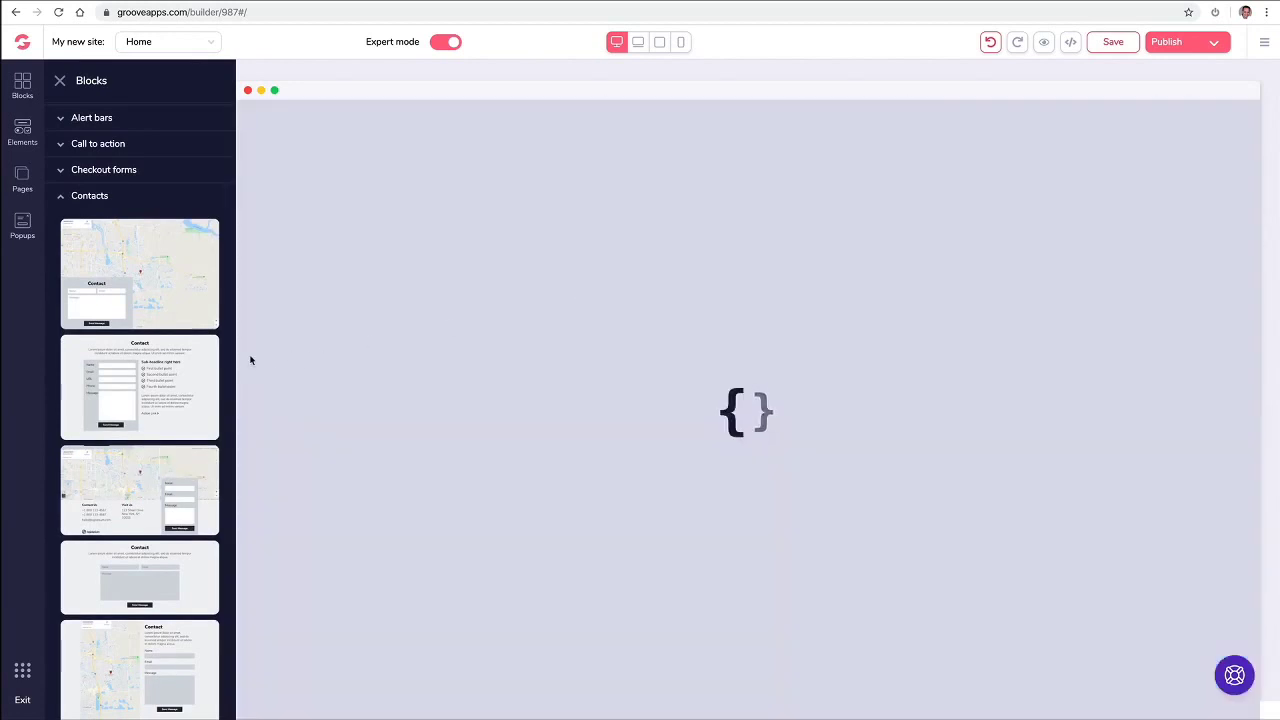
pyautogui.scroll(-2, 820, 374)
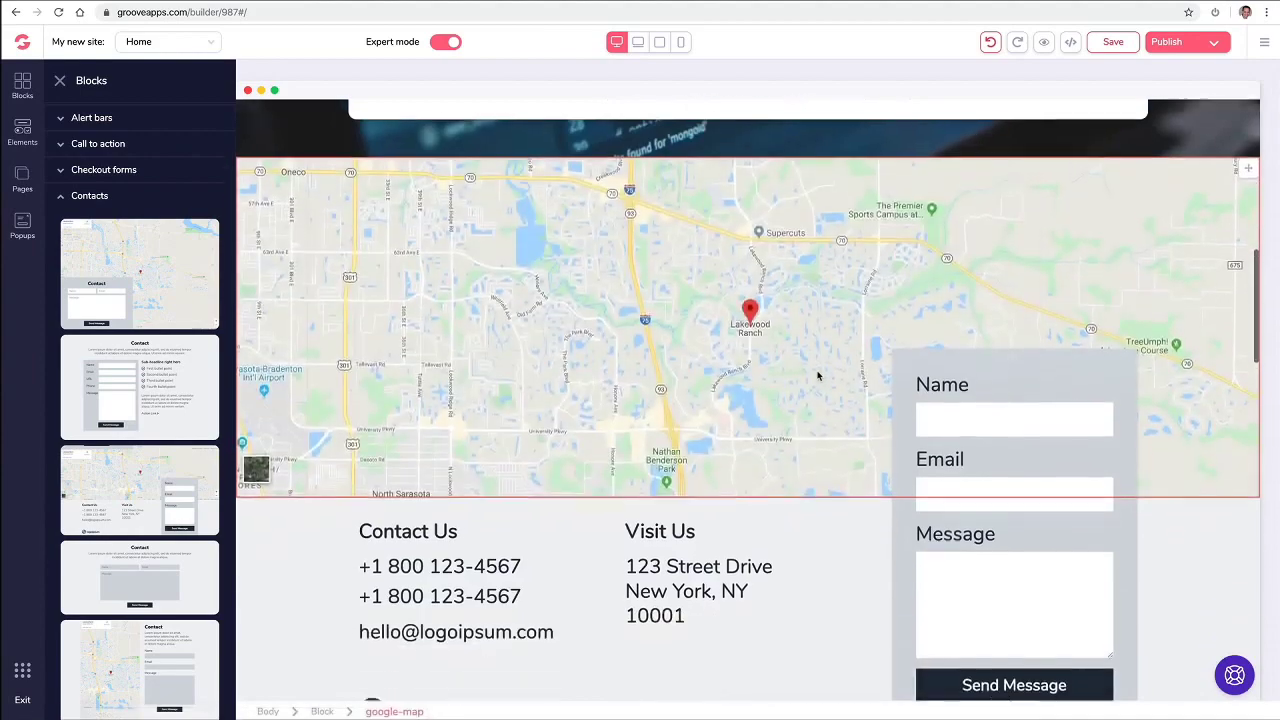
pyautogui.scroll(-3, 853, 476)
pyautogui.scroll(2, 868, 451)
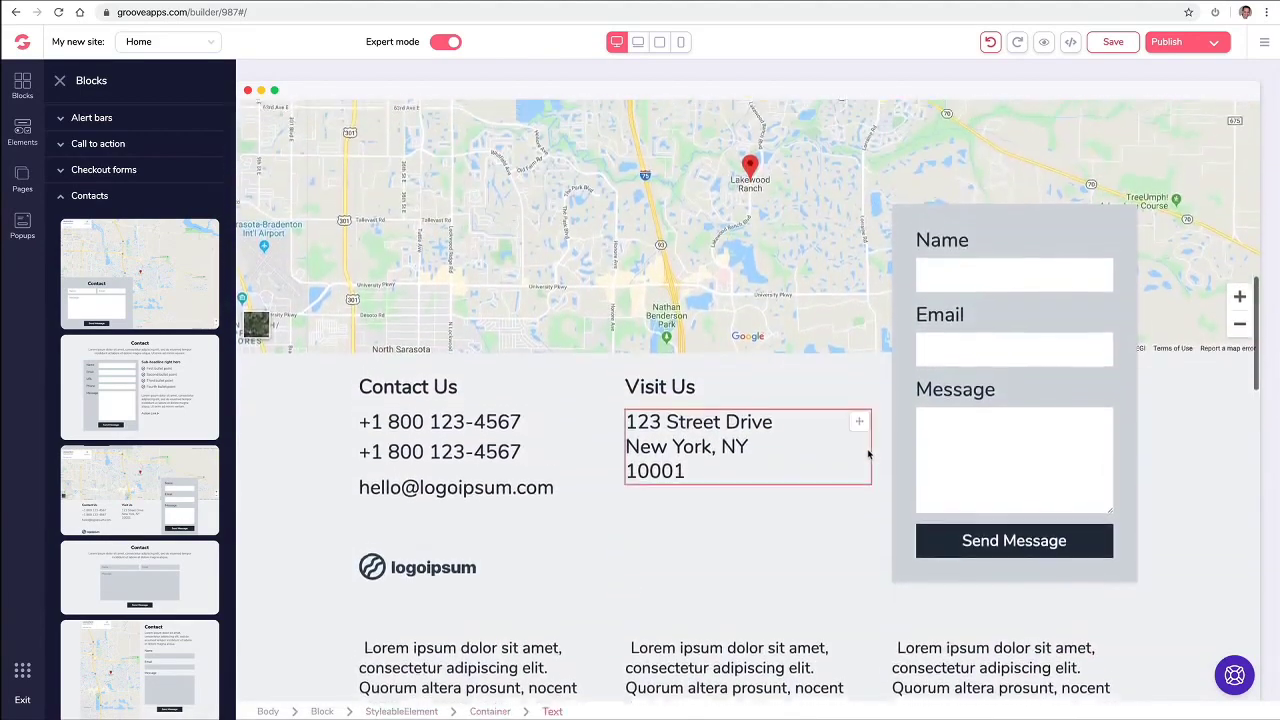
pyautogui.scroll(-10, 868, 455)
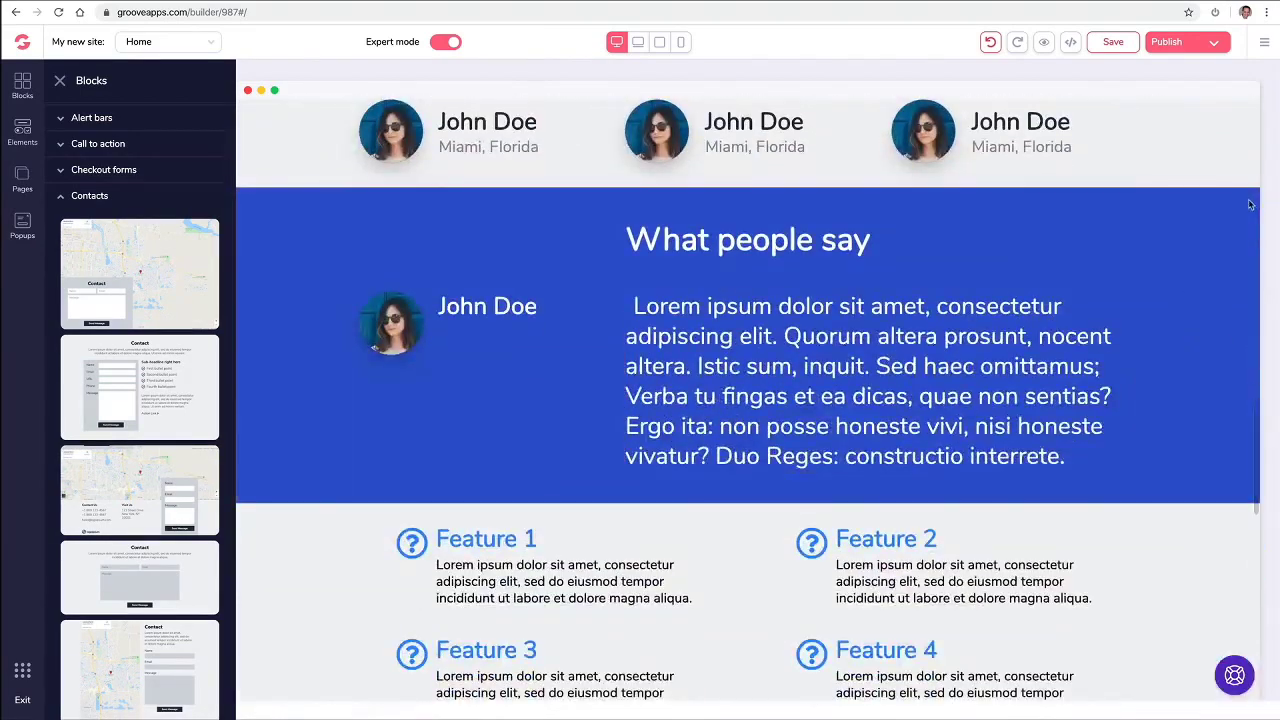
pyautogui.click(1245, 210)
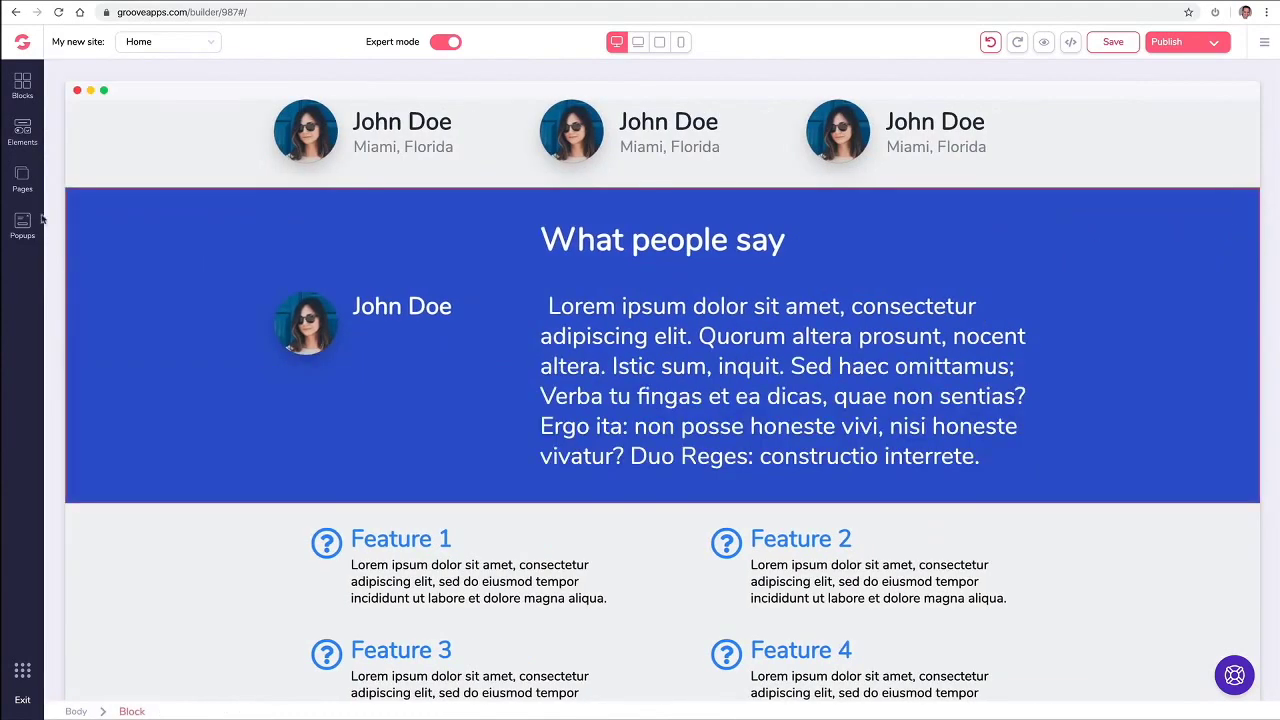
# Step: Add a three-plan pricing table above the headline section and a countdown timer block
pyautogui.click(22, 85)
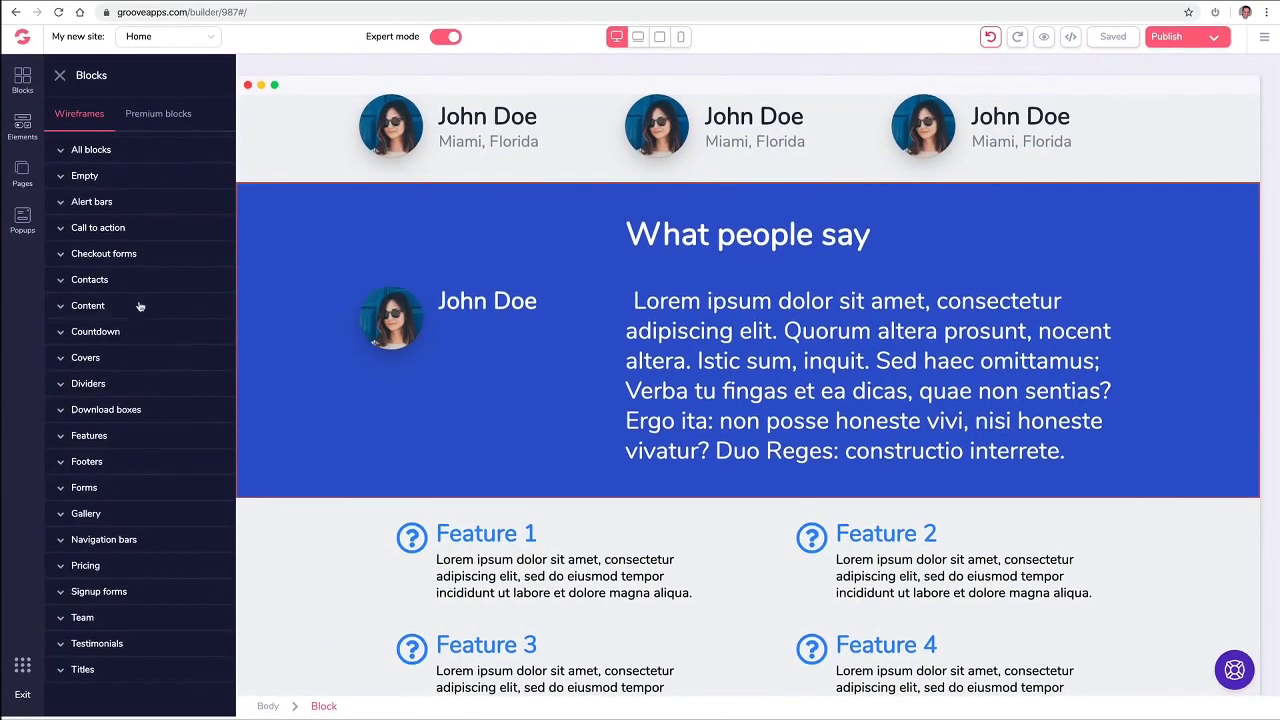
pyautogui.scroll(-10, 343, 505)
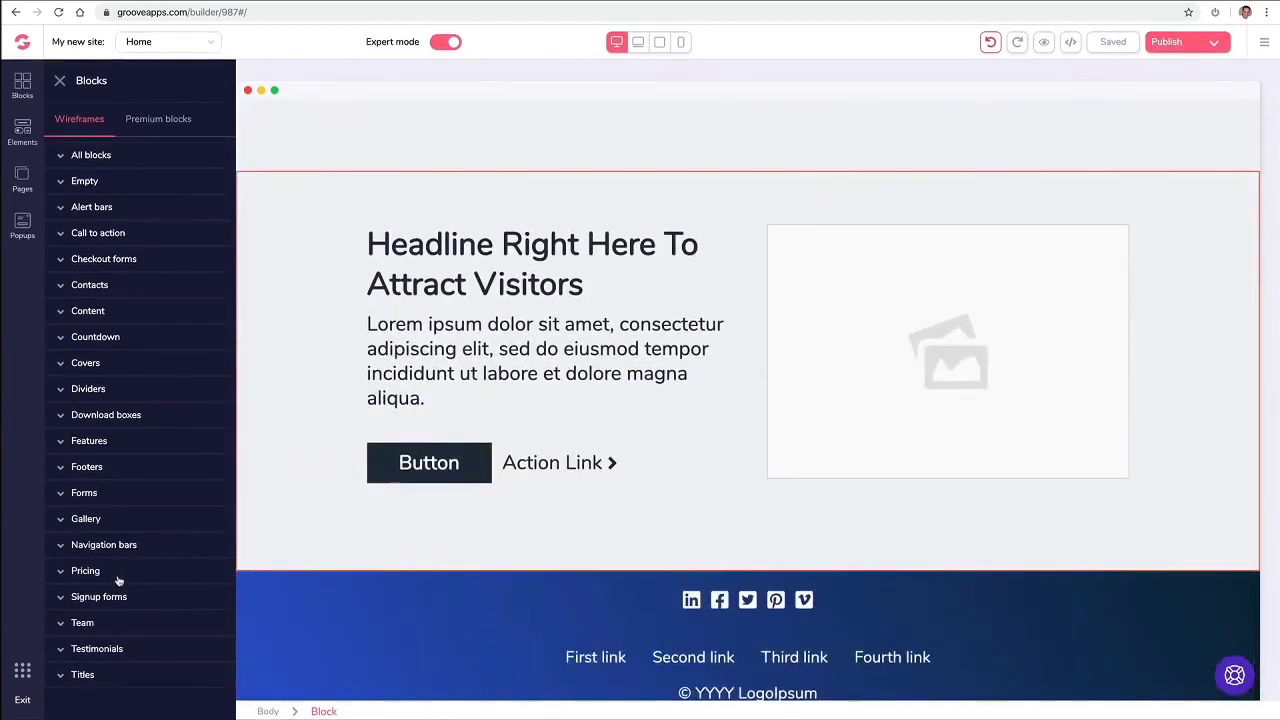
pyautogui.click(120, 578)
pyautogui.scroll(-2, 150, 530)
pyautogui.scroll(-9, 157, 515)
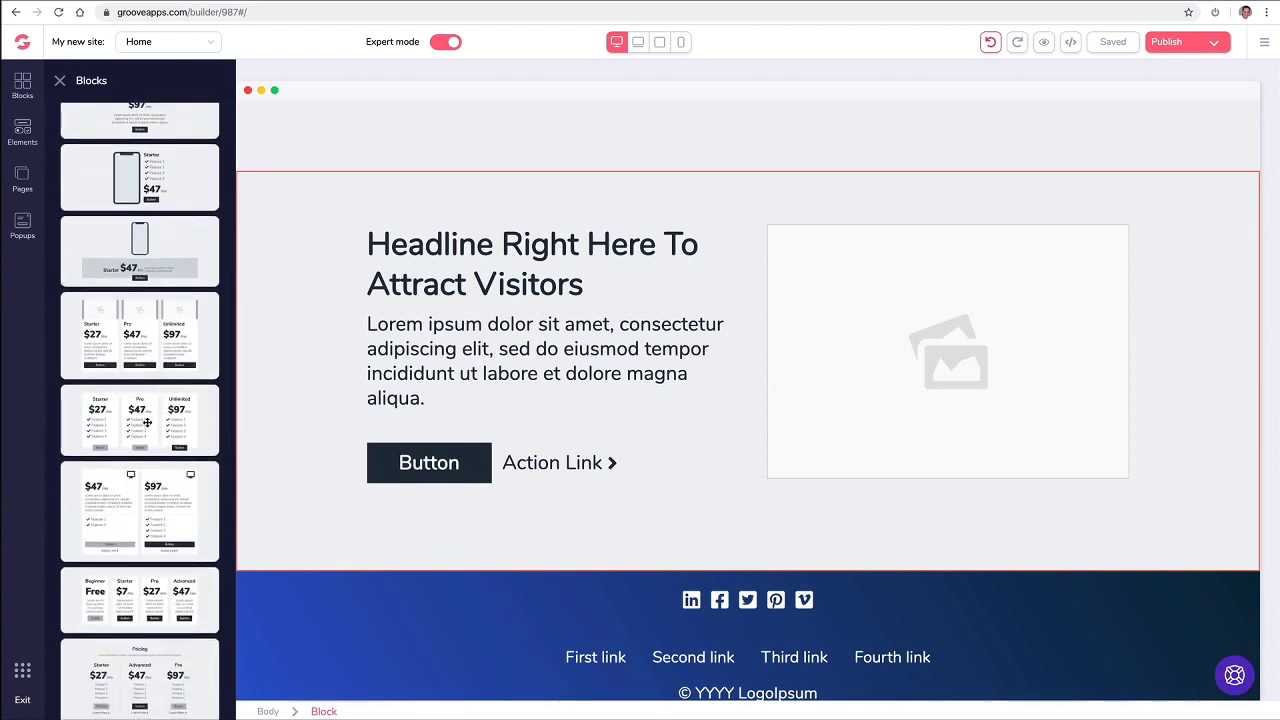
pyautogui.moveTo(148, 423); pyautogui.dragTo(677, 228)
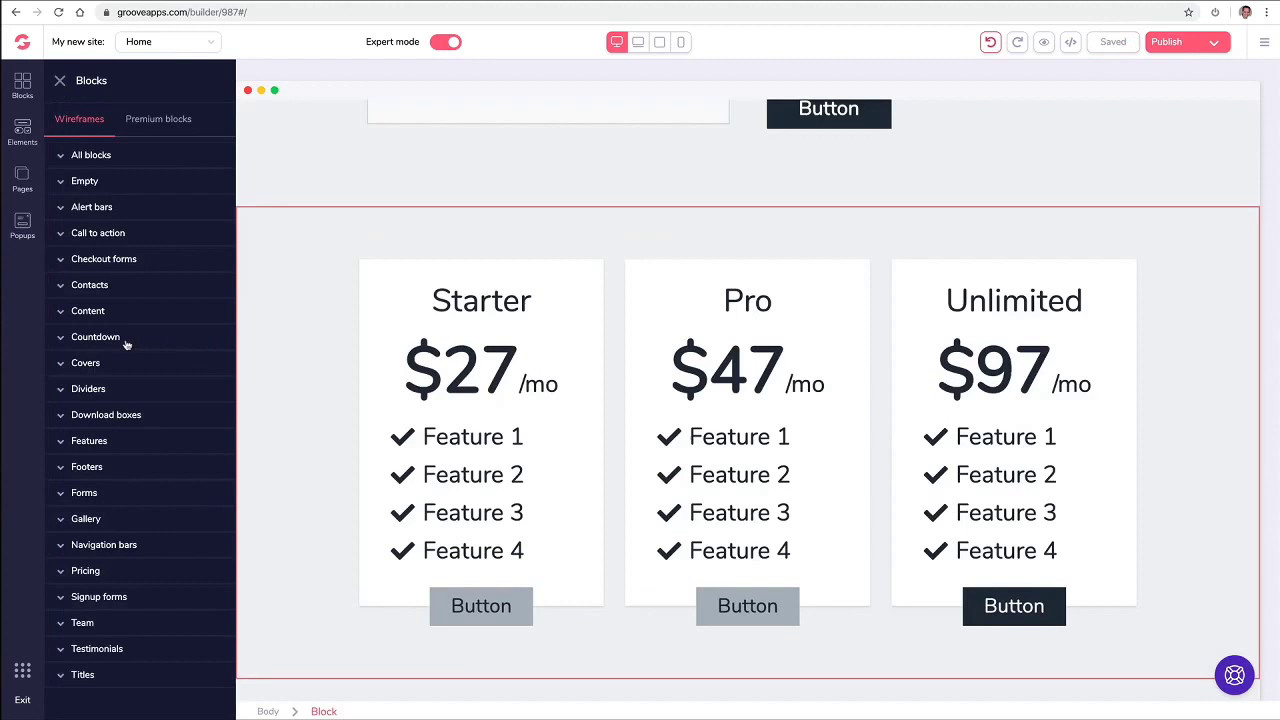
pyautogui.click(127, 339)
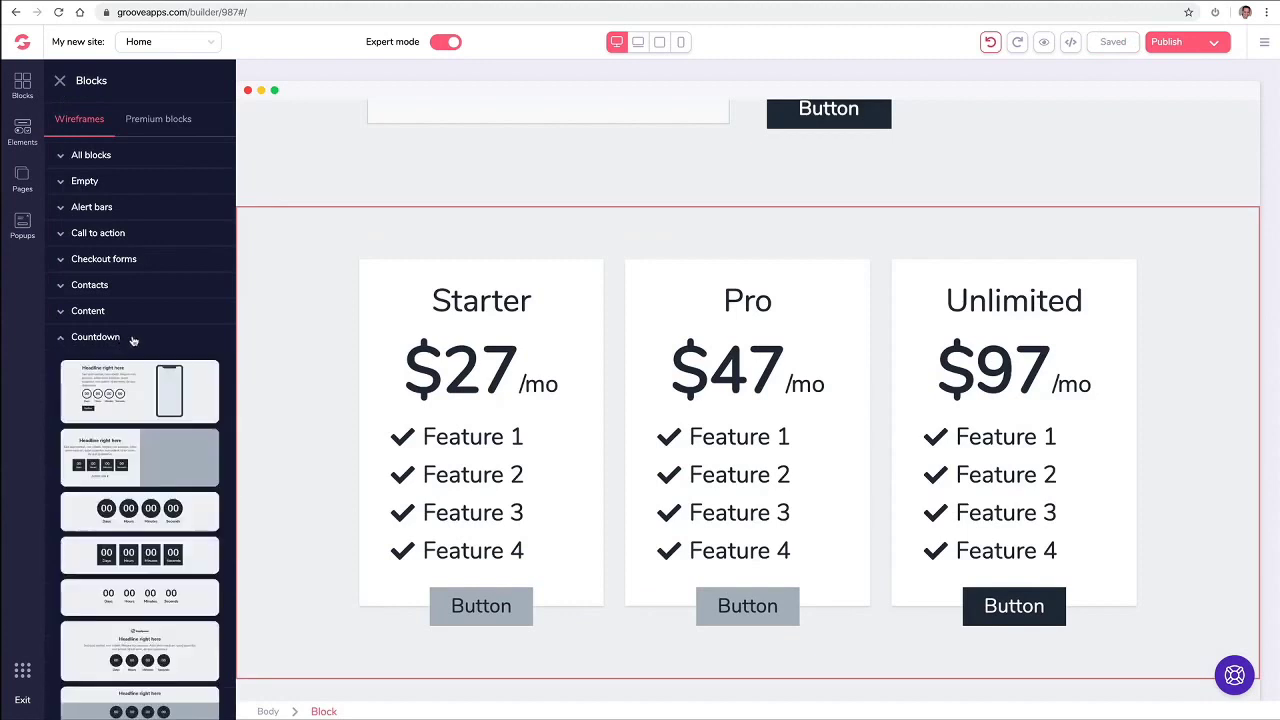
pyautogui.scroll(-3, 148, 349)
pyautogui.moveTo(145, 352); pyautogui.dragTo(589, 277)
pyautogui.scroll(-3, 607, 276)
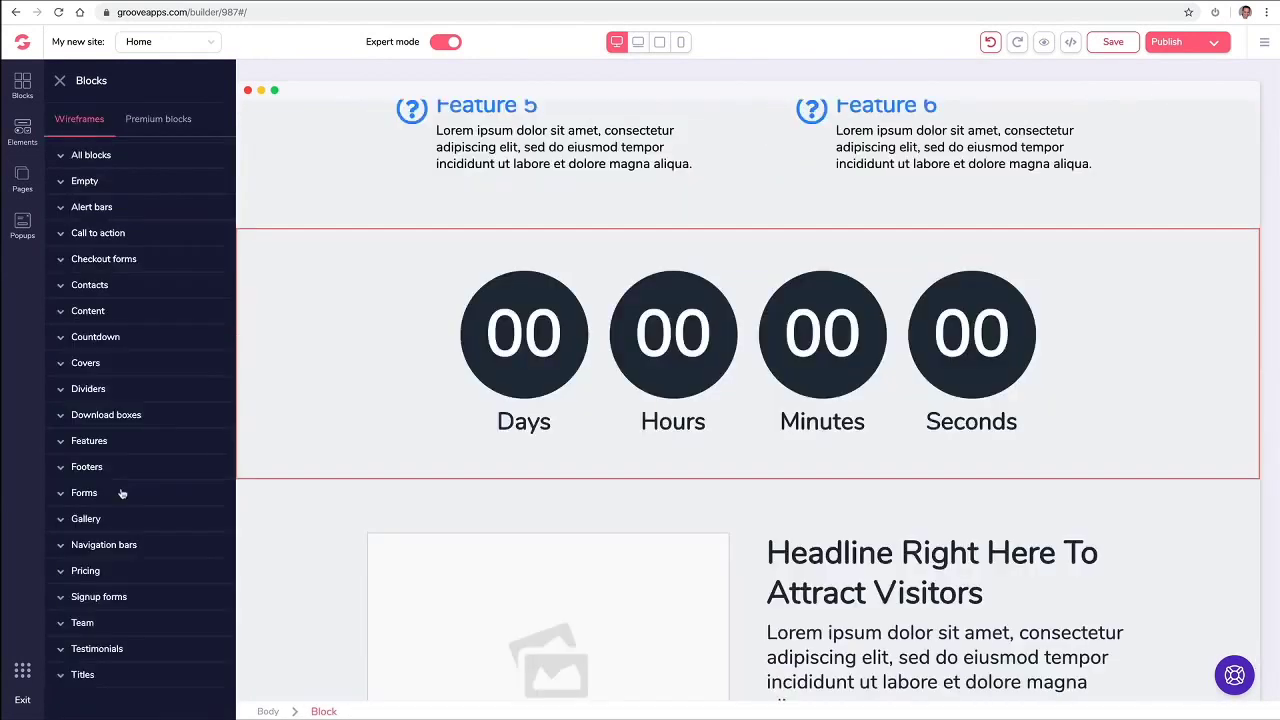
# Step: Add an email subscribe form and an Our Team block below the headline section
pyautogui.click(123, 494)
pyautogui.scroll(-2, 170, 580)
pyautogui.scroll(-5, 172, 570)
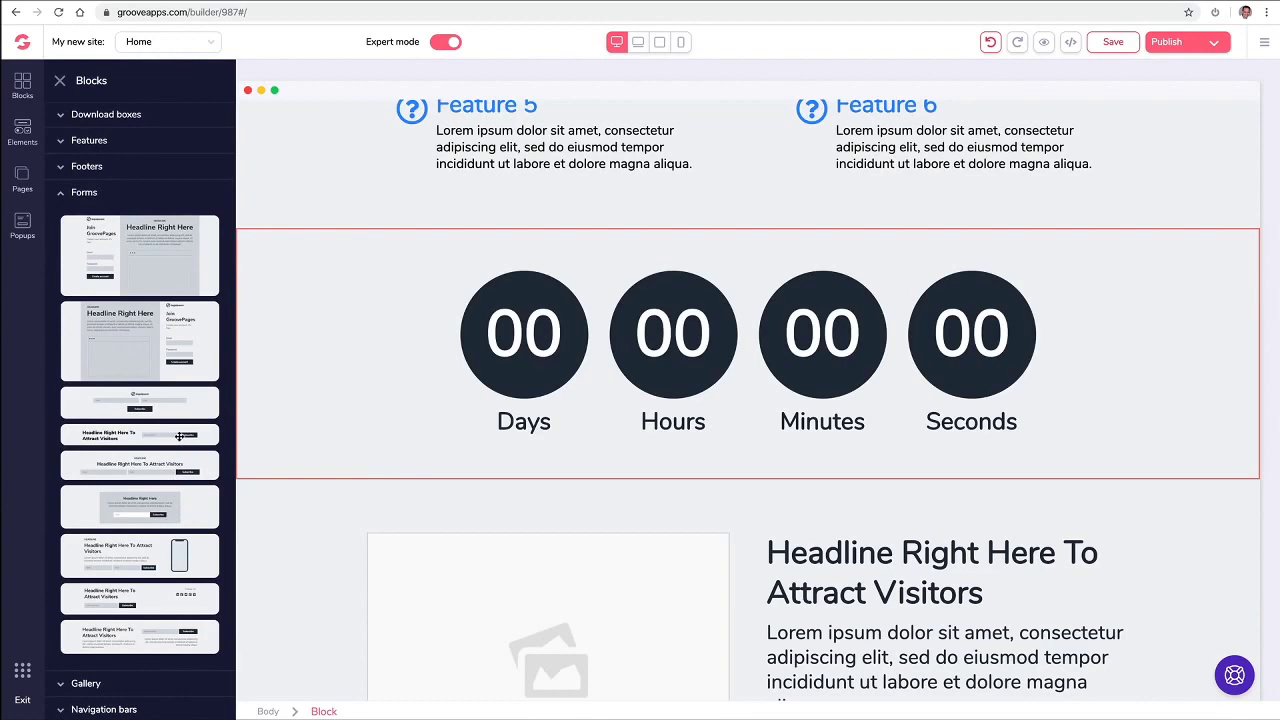
pyautogui.moveTo(179, 436); pyautogui.dragTo(760, 494)
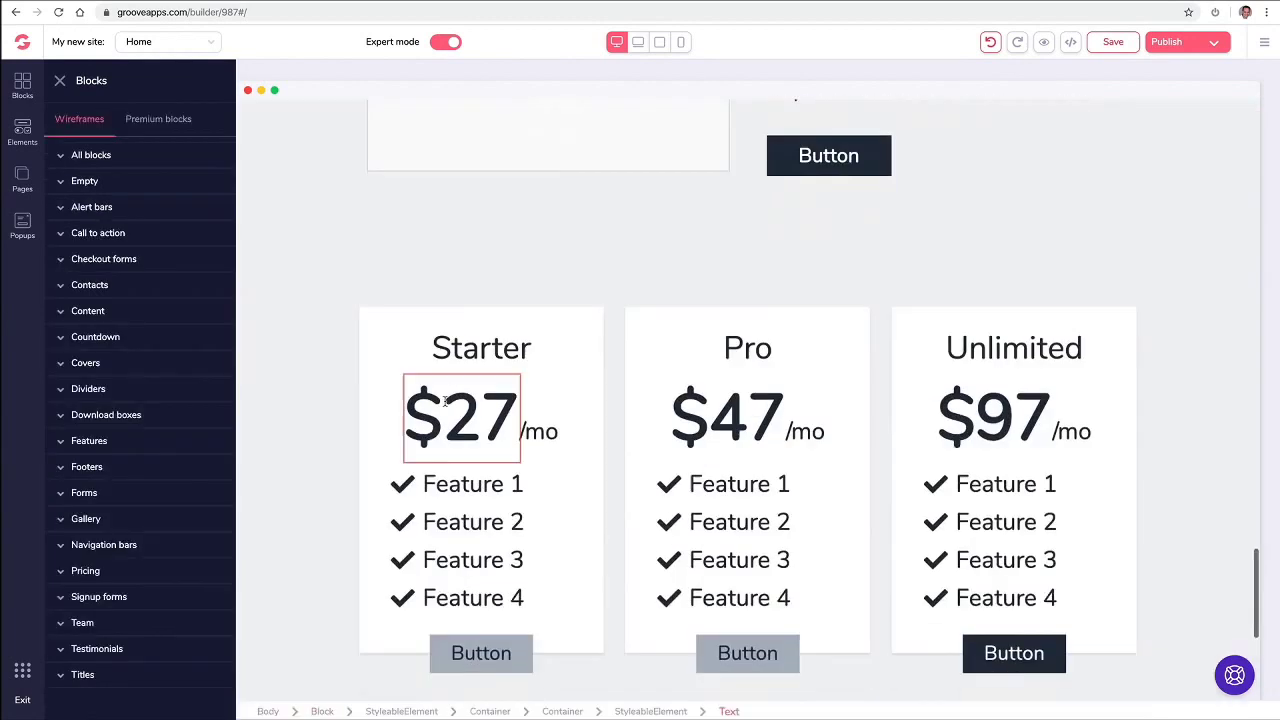
pyautogui.scroll(-6, 445, 402)
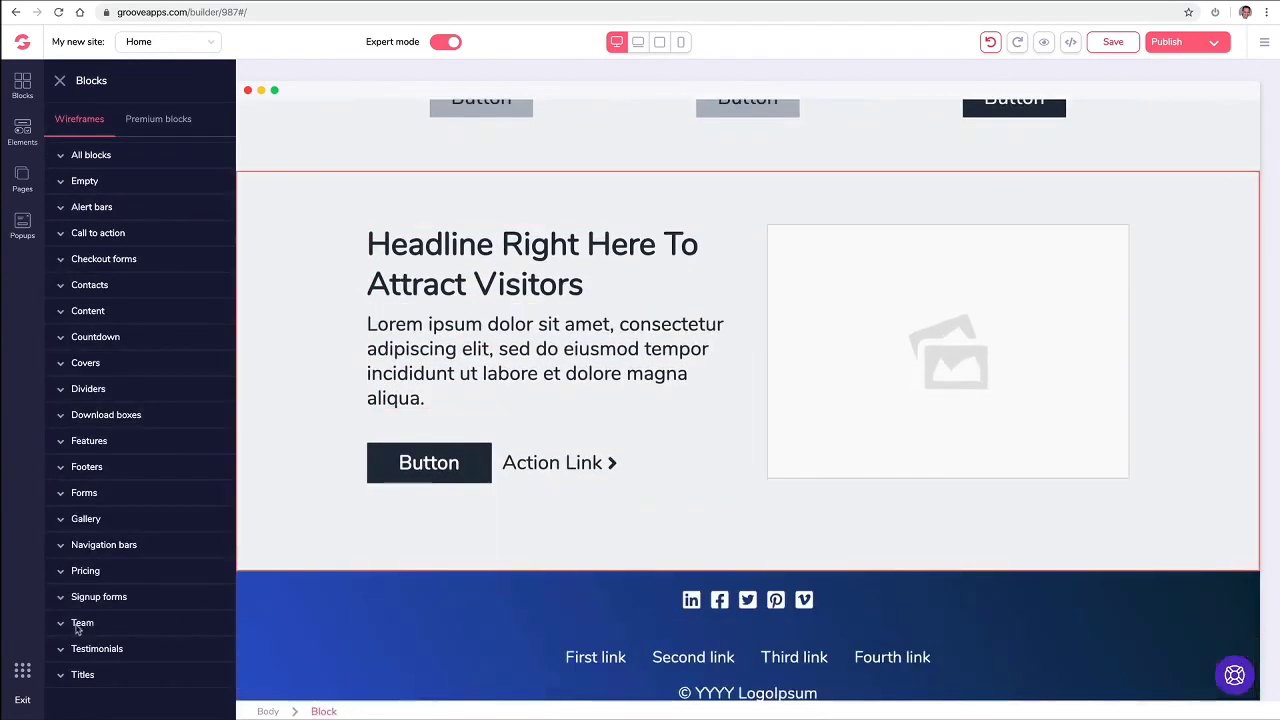
pyautogui.click(80, 623)
pyautogui.scroll(-2, 160, 543)
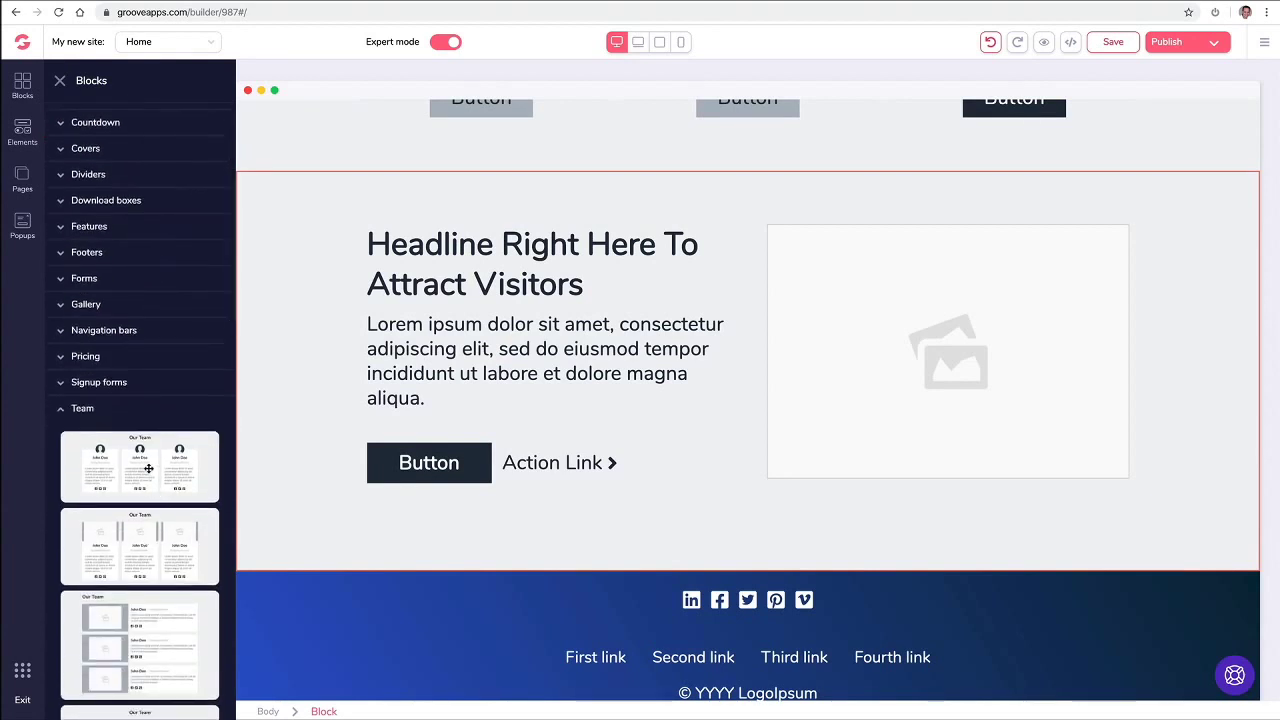
pyautogui.moveTo(148, 468); pyautogui.dragTo(700, 672)
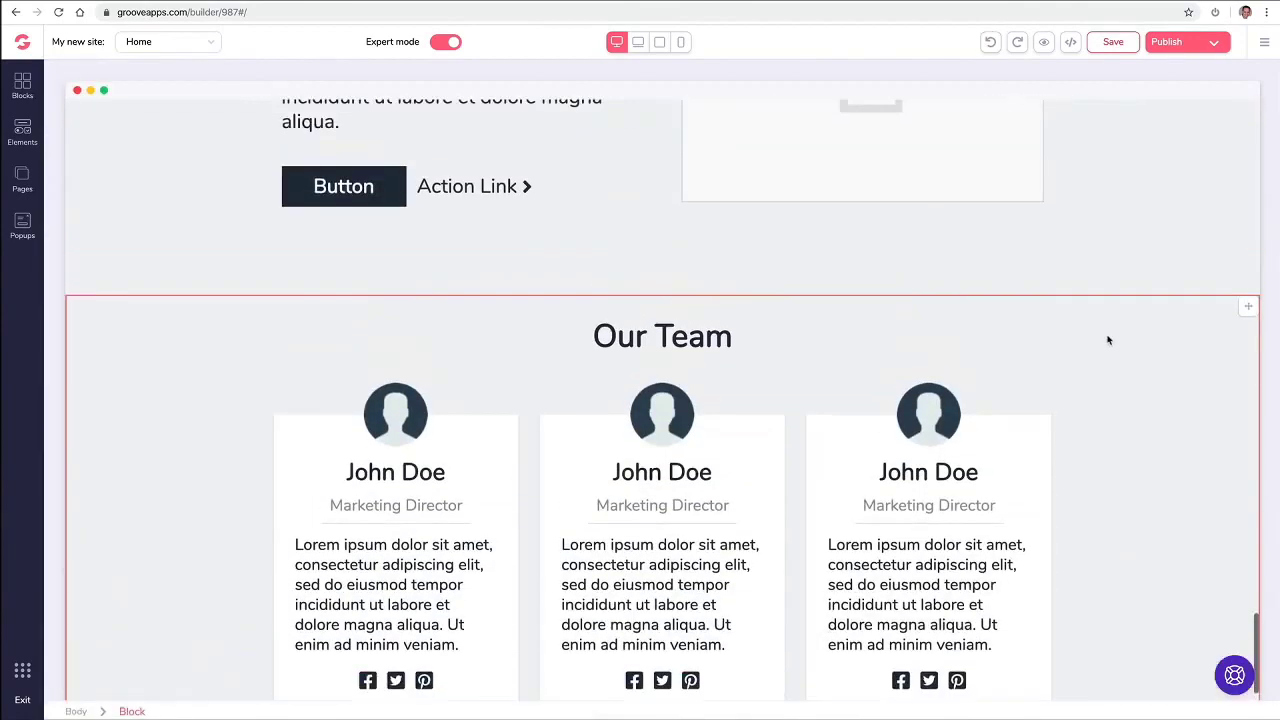
pyautogui.scroll(15, 1108, 340)
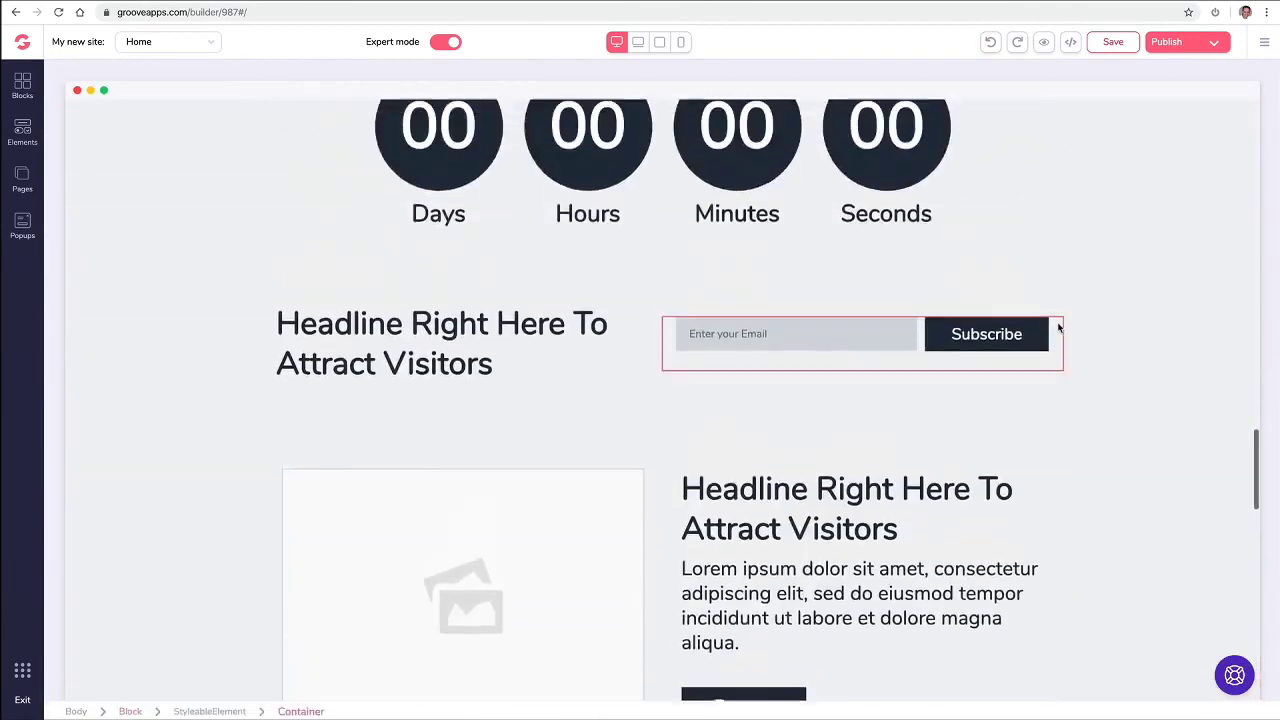
pyautogui.scroll(20, 1059, 328)
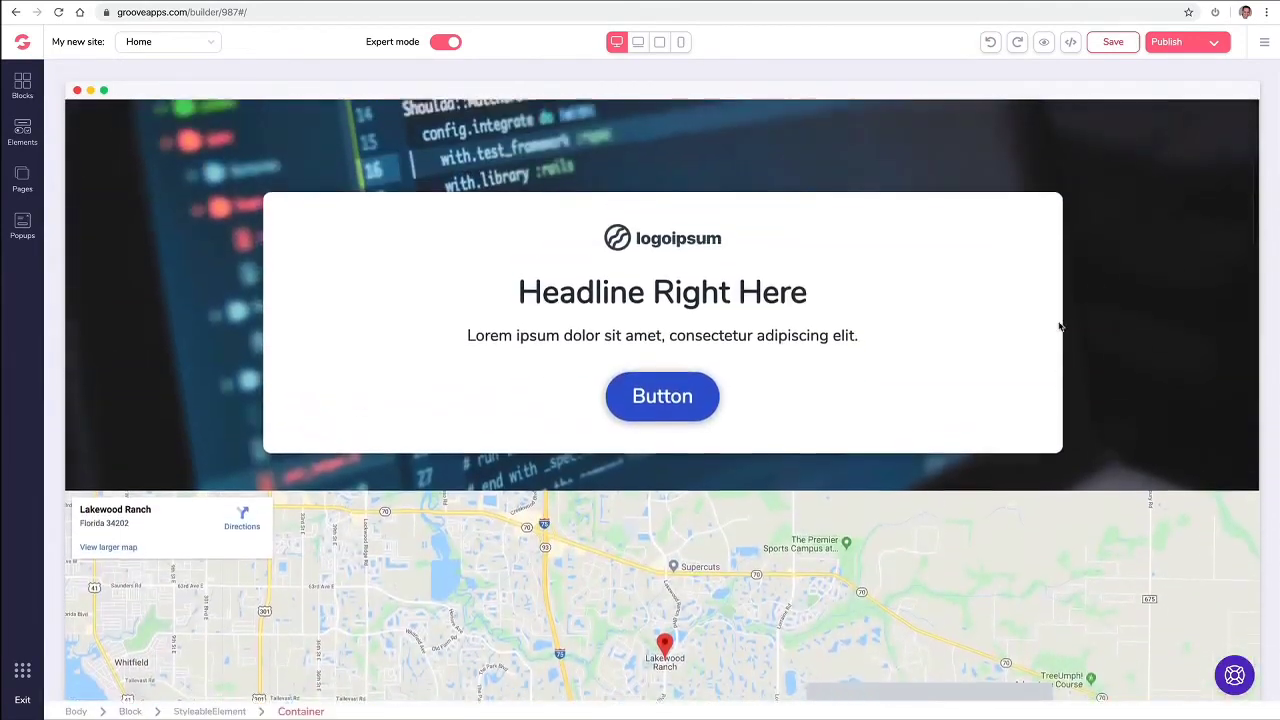
pyautogui.scroll(5, 1059, 328)
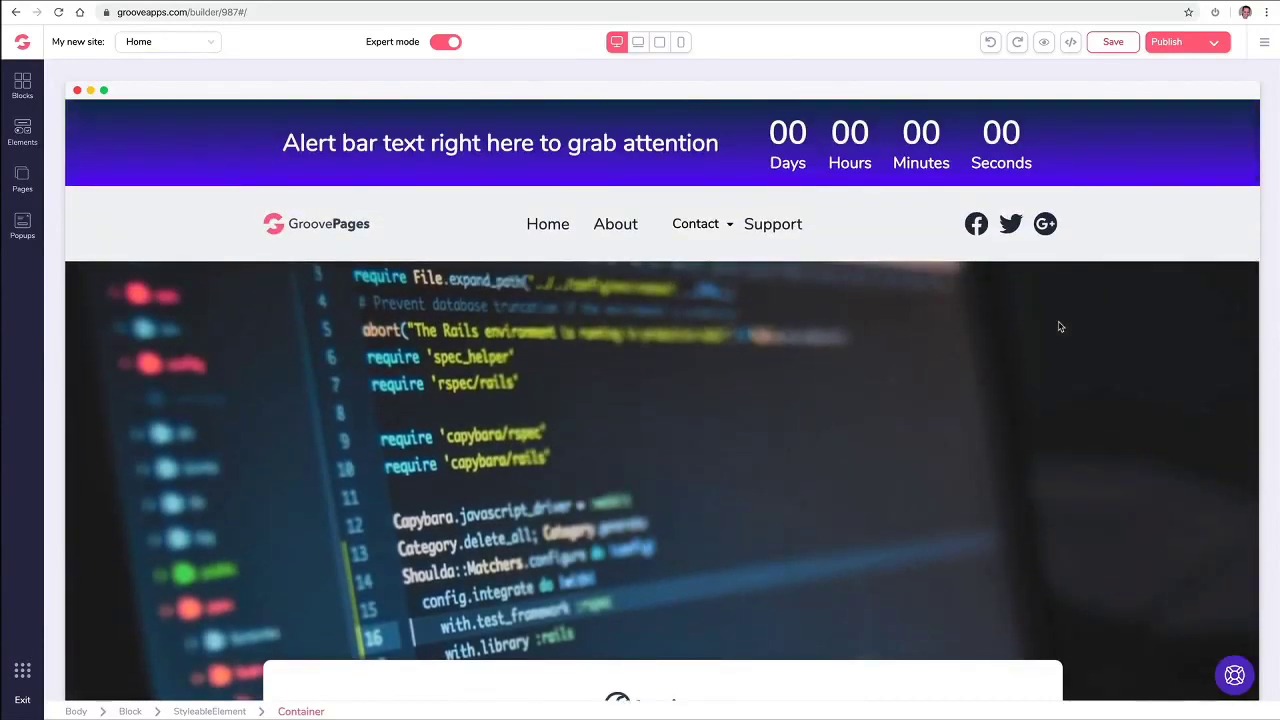
pyautogui.scroll(-15, 1060, 327)
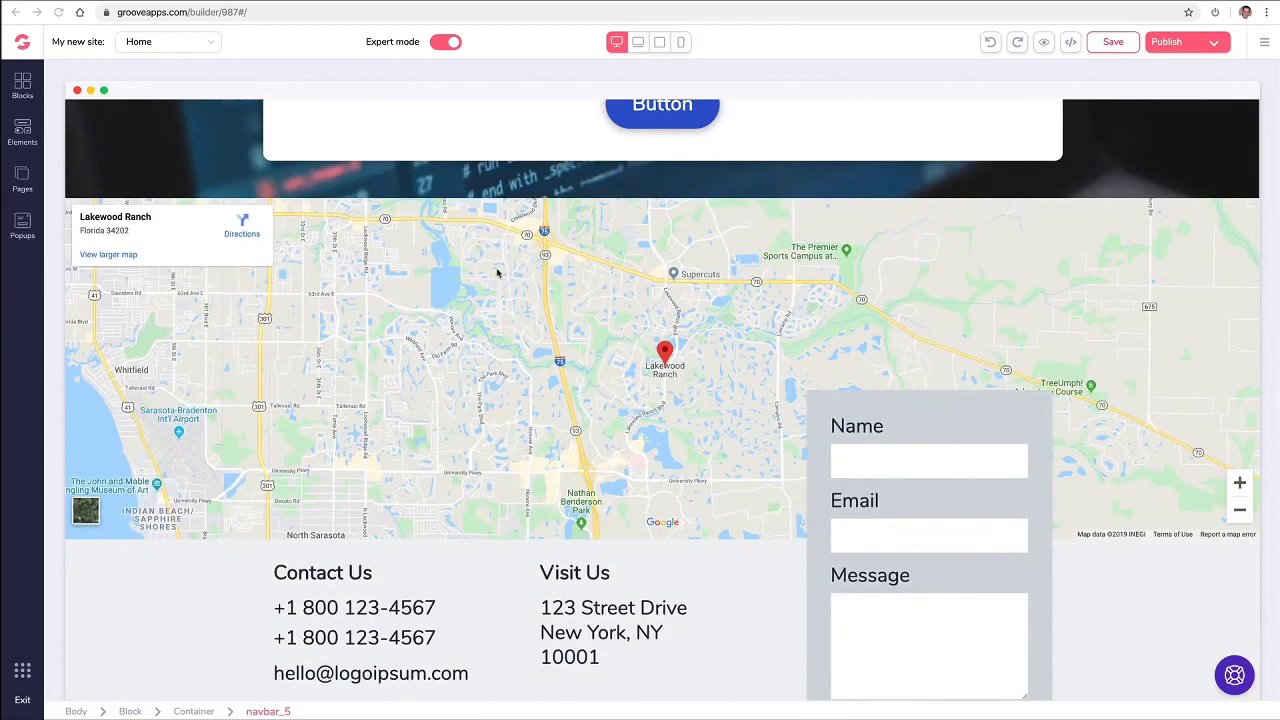
# Step: Replace the contact map's Lakewood Ranch location with a San Diego street address and update it
pyautogui.click(515, 270)
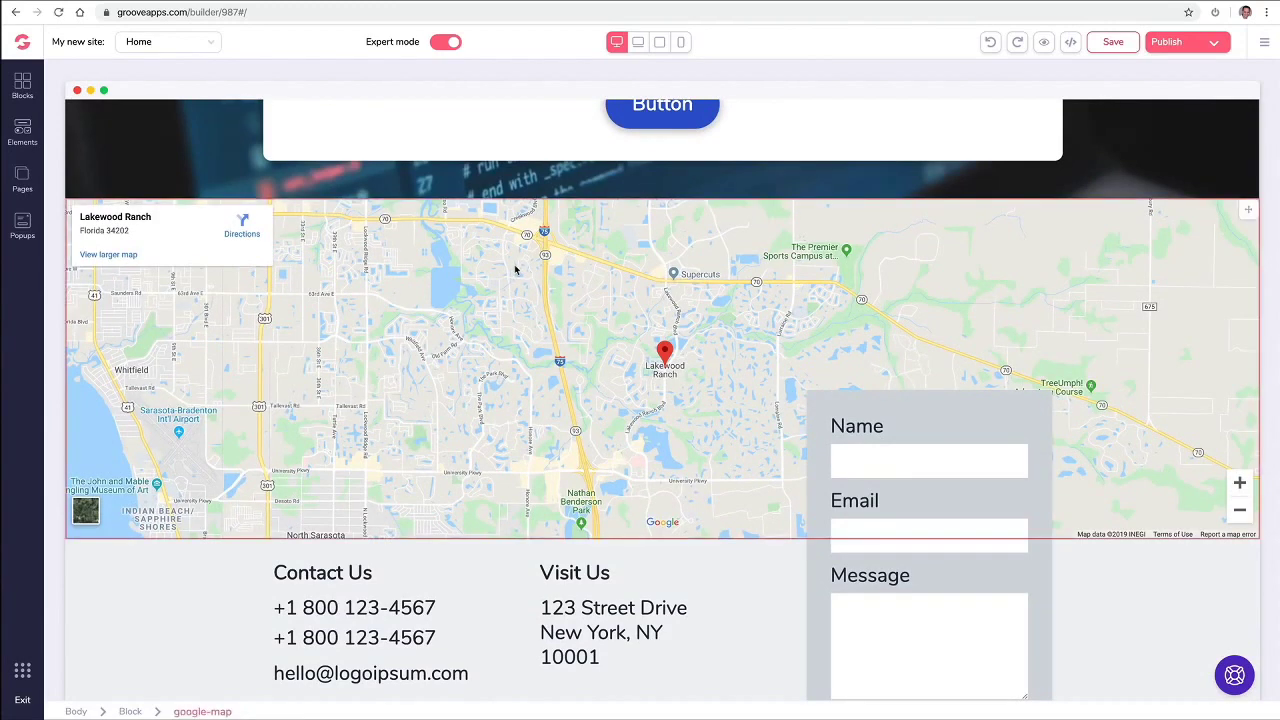
pyautogui.click(213, 272)
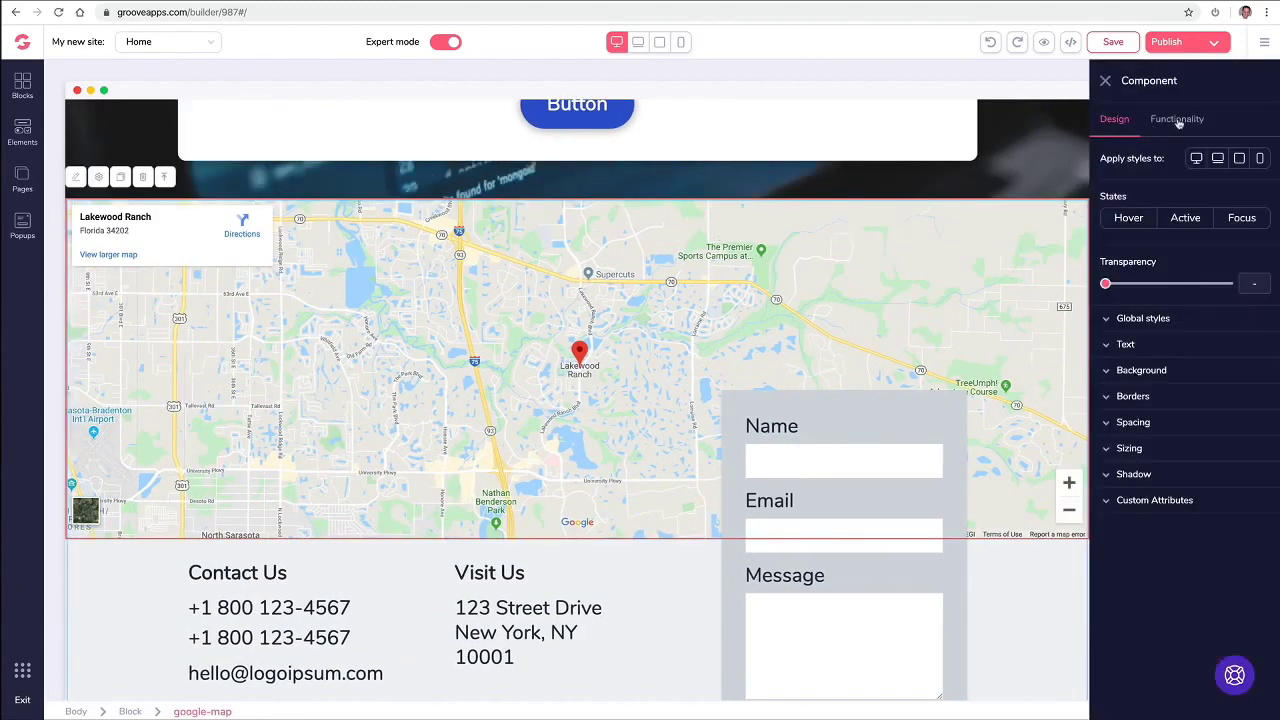
pyautogui.click(1177, 120)
pyautogui.tripleClick(1142, 190)
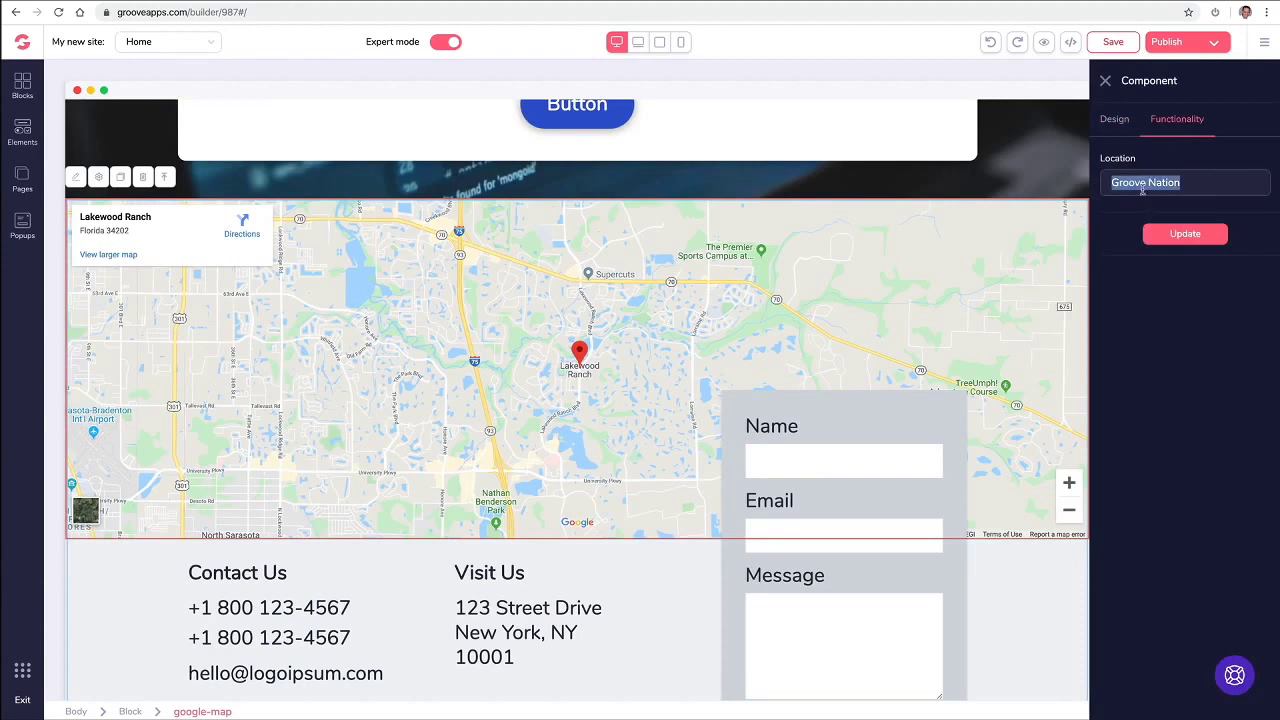
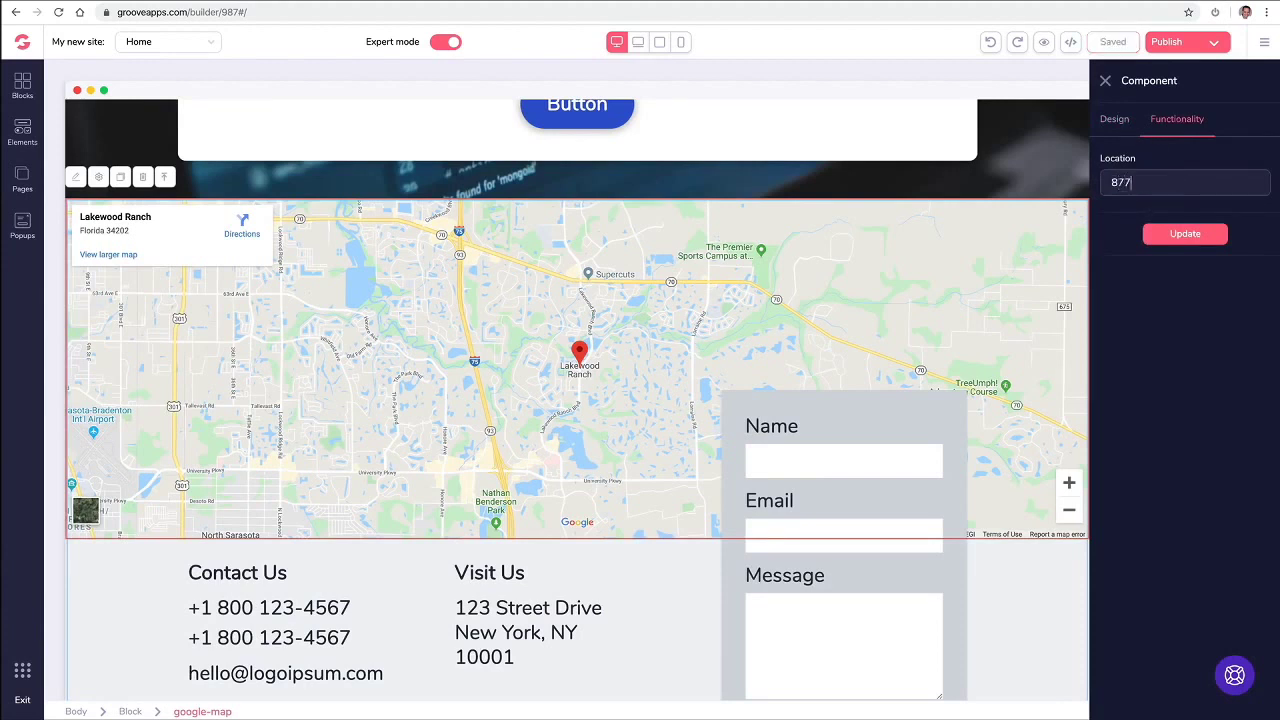
pyautogui.click(1160, 234)
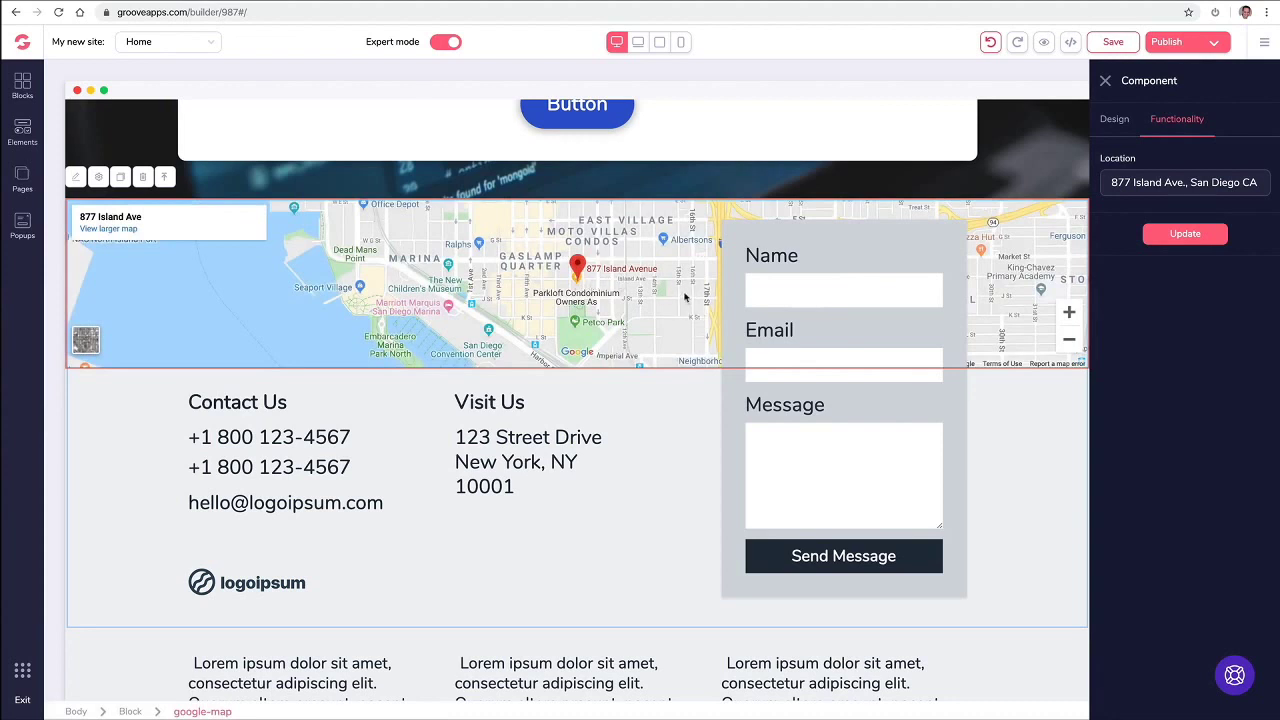
pyautogui.click(1105, 81)
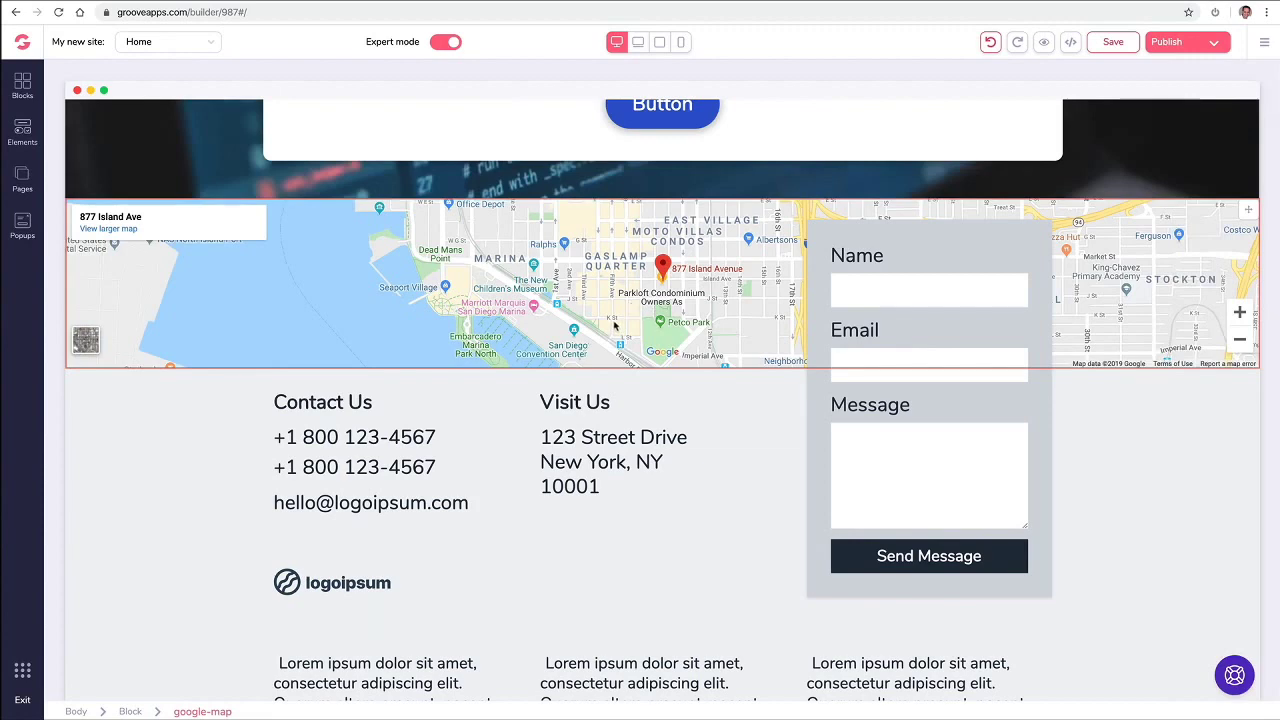
# Step: Set the three-card testimonials section's background colour to white after briefly trying blue
pyautogui.scroll(-6, 615, 323)
pyautogui.scroll(3, 617, 326)
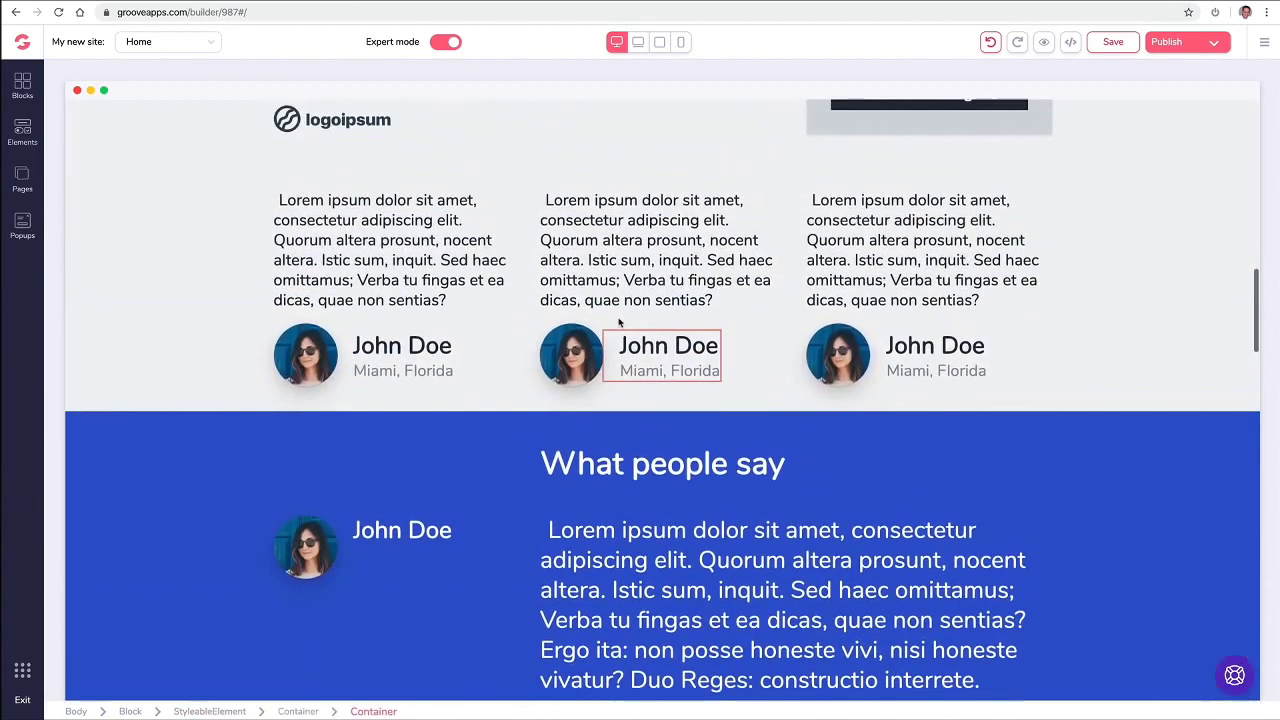
pyautogui.scroll(-1, 640, 300)
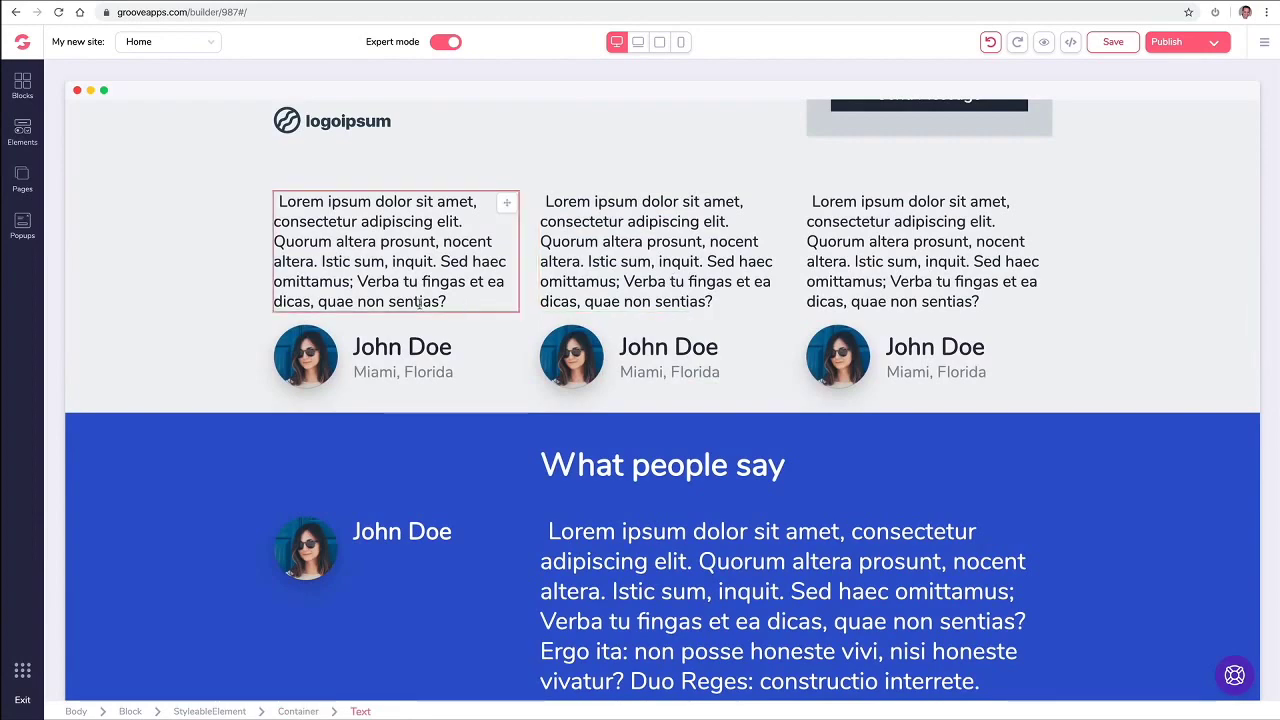
pyautogui.scroll(-1, 252, 347)
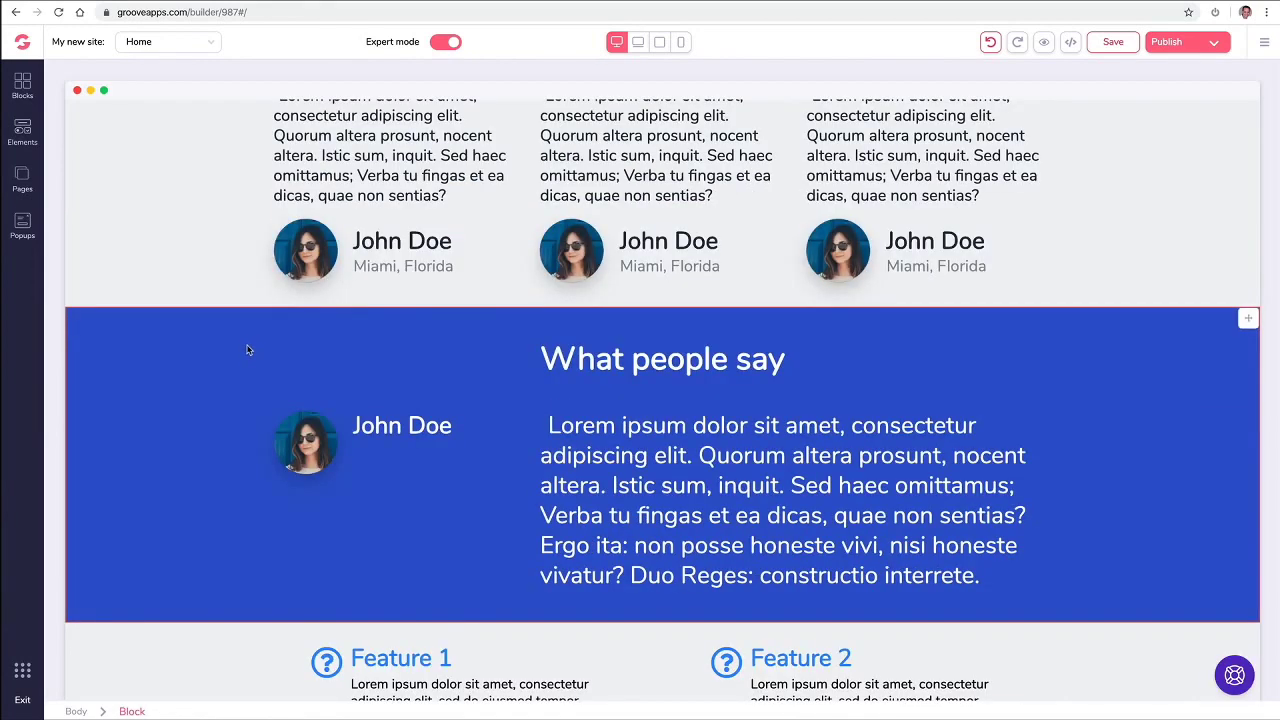
pyautogui.scroll(1, 248, 347)
pyautogui.click(200, 260)
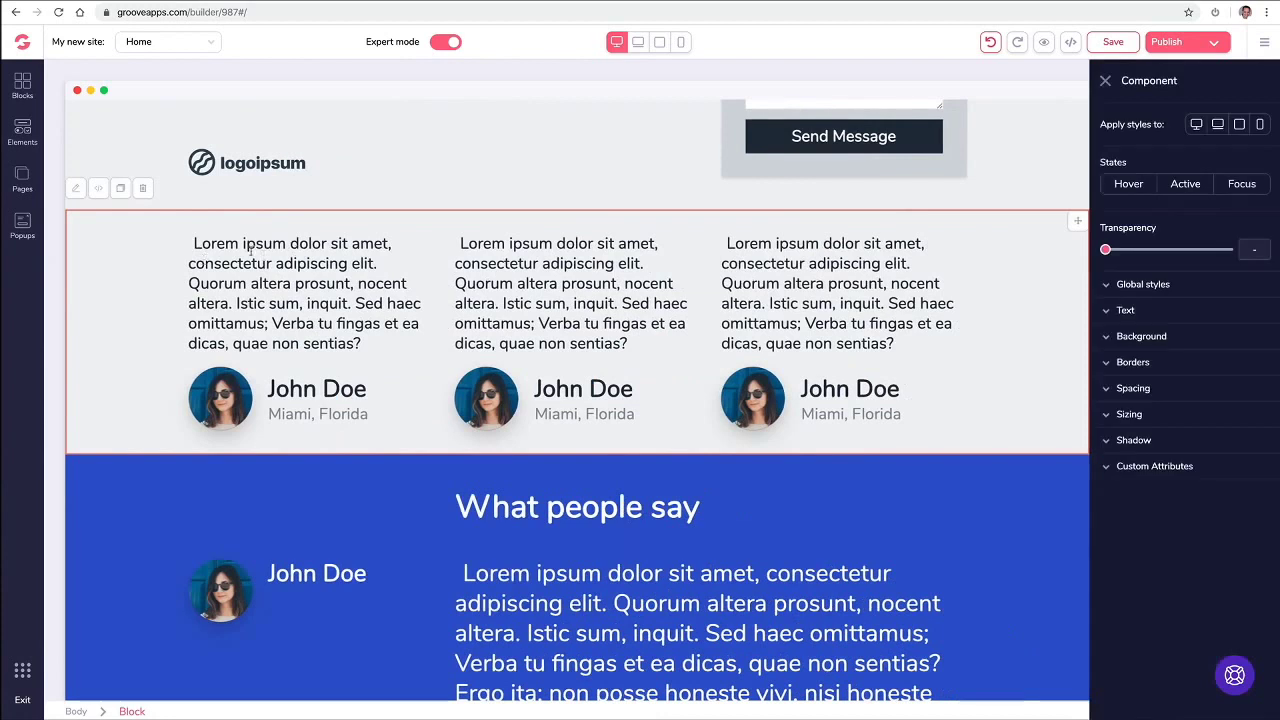
pyautogui.click(1108, 338)
pyautogui.click(1259, 363)
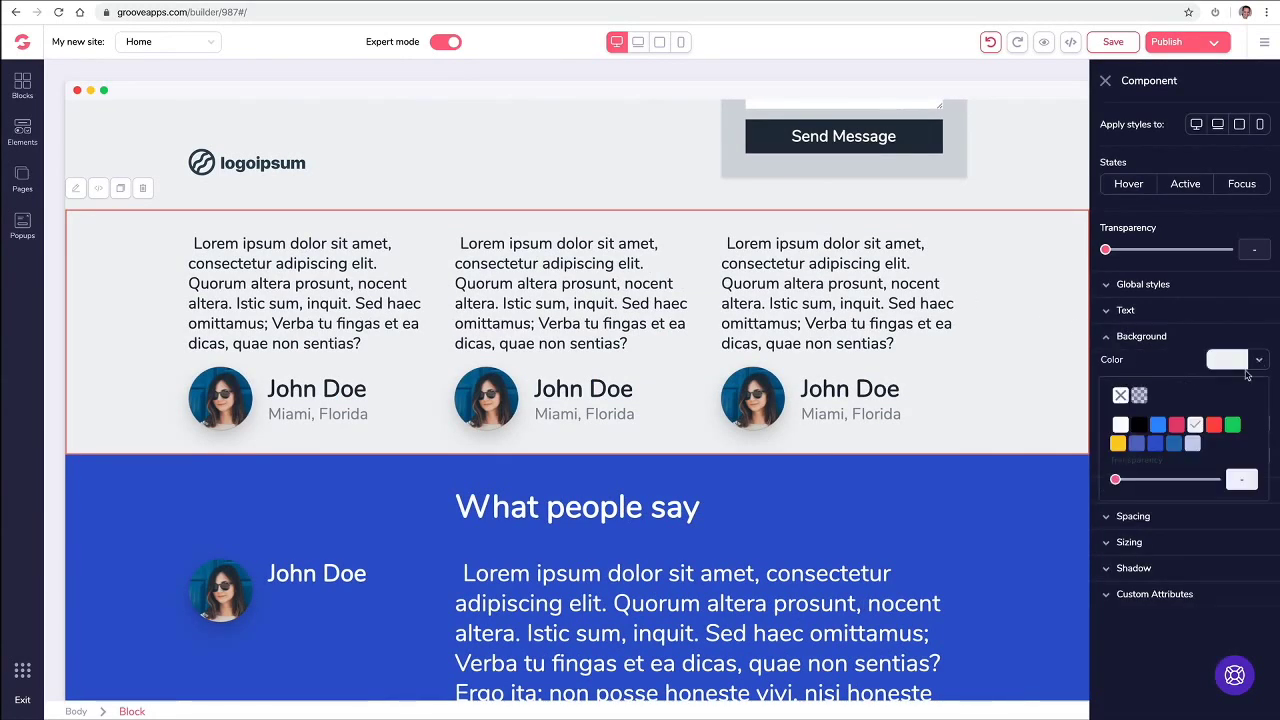
pyautogui.click(1175, 446)
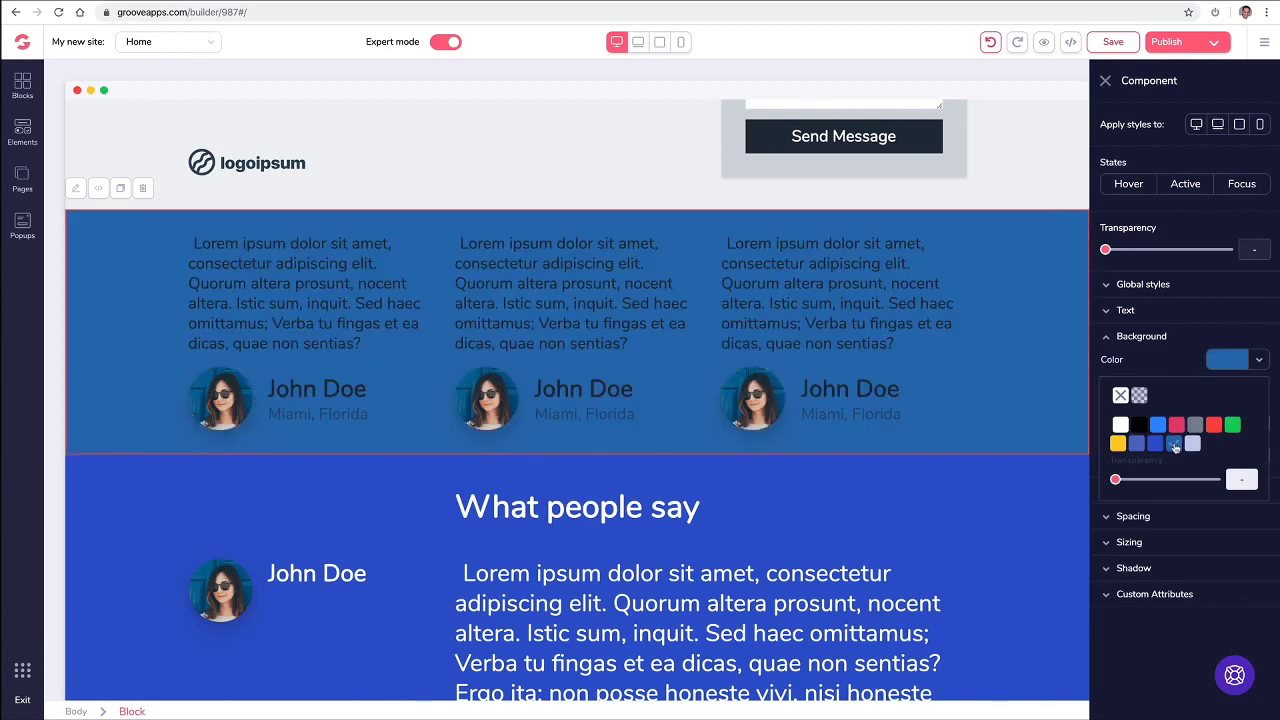
pyautogui.click(1155, 445)
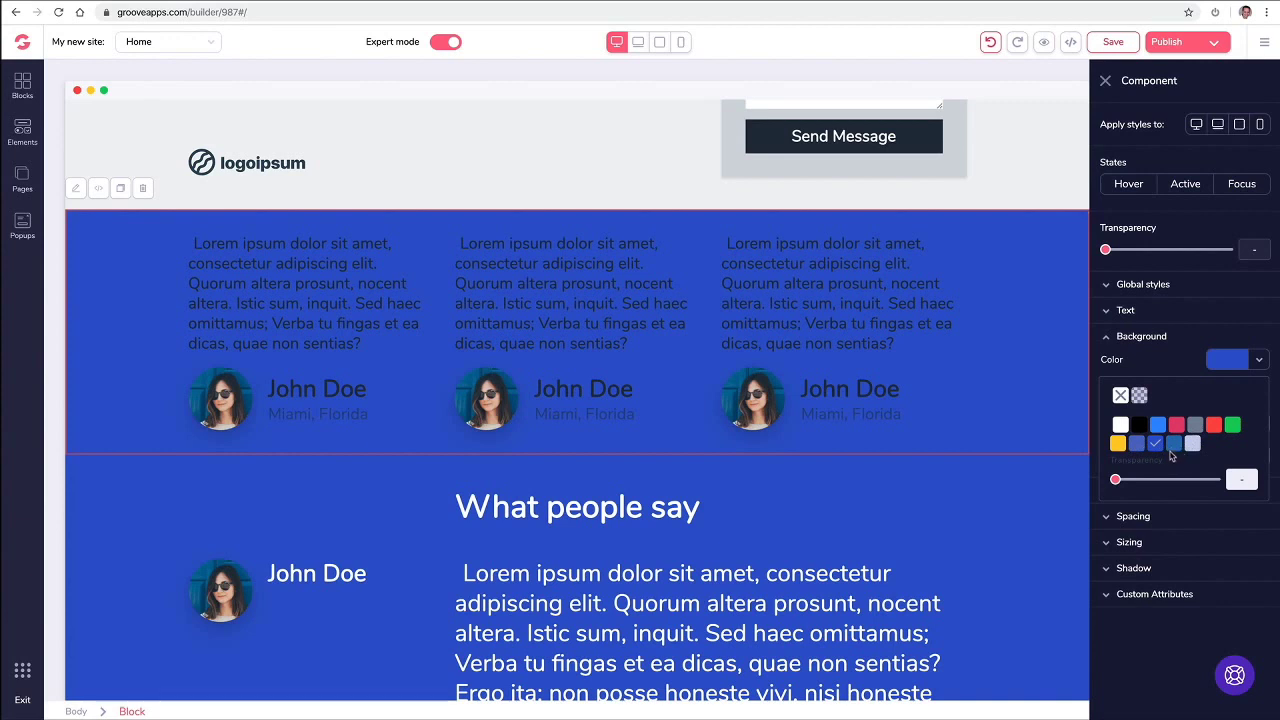
pyautogui.click(1120, 426)
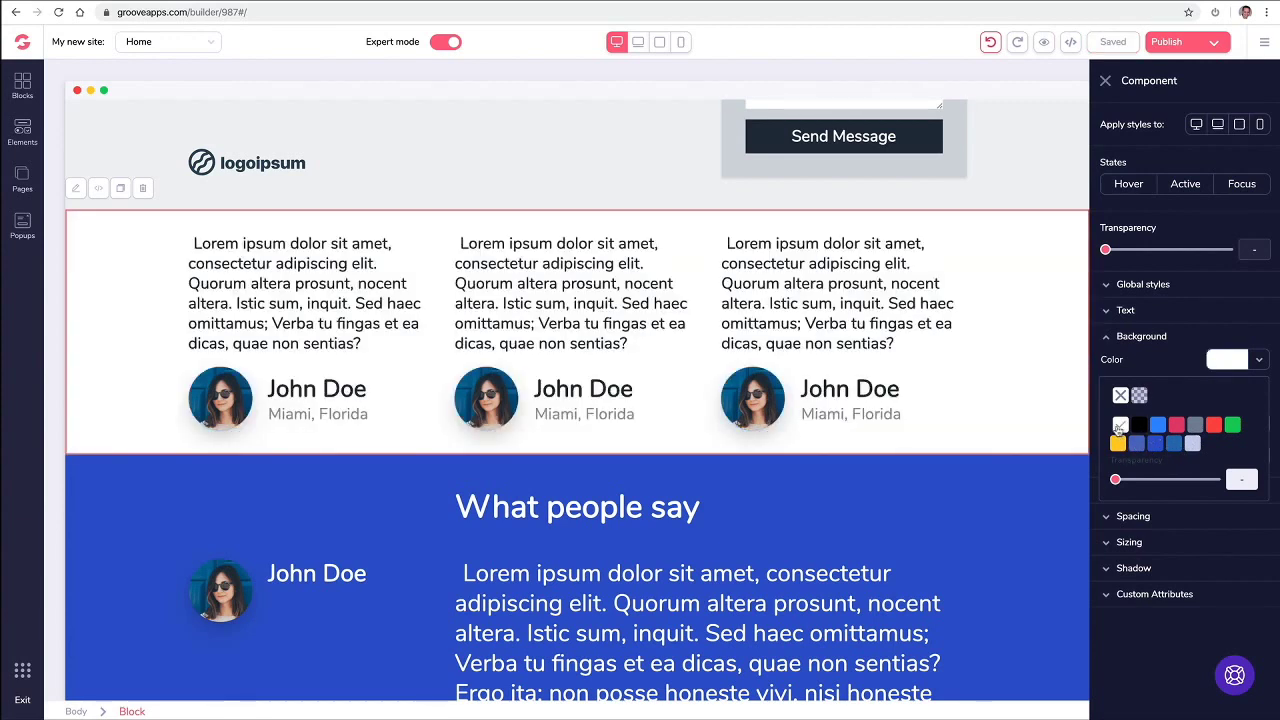
pyautogui.click(591, 491)
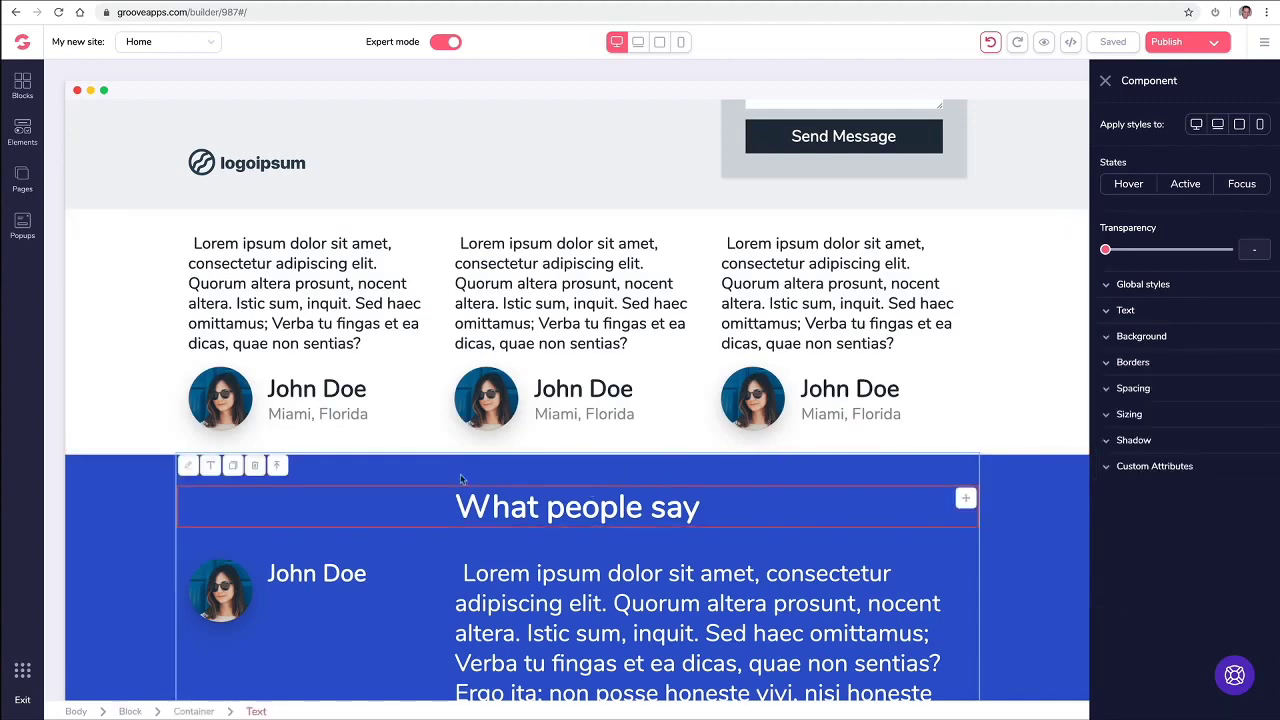
# Step: Switch the What people say section's background colour from blue to dark red
pyautogui.click(137, 490)
pyautogui.scroll(-1, 153, 482)
pyautogui.scroll(-1, 153, 482)
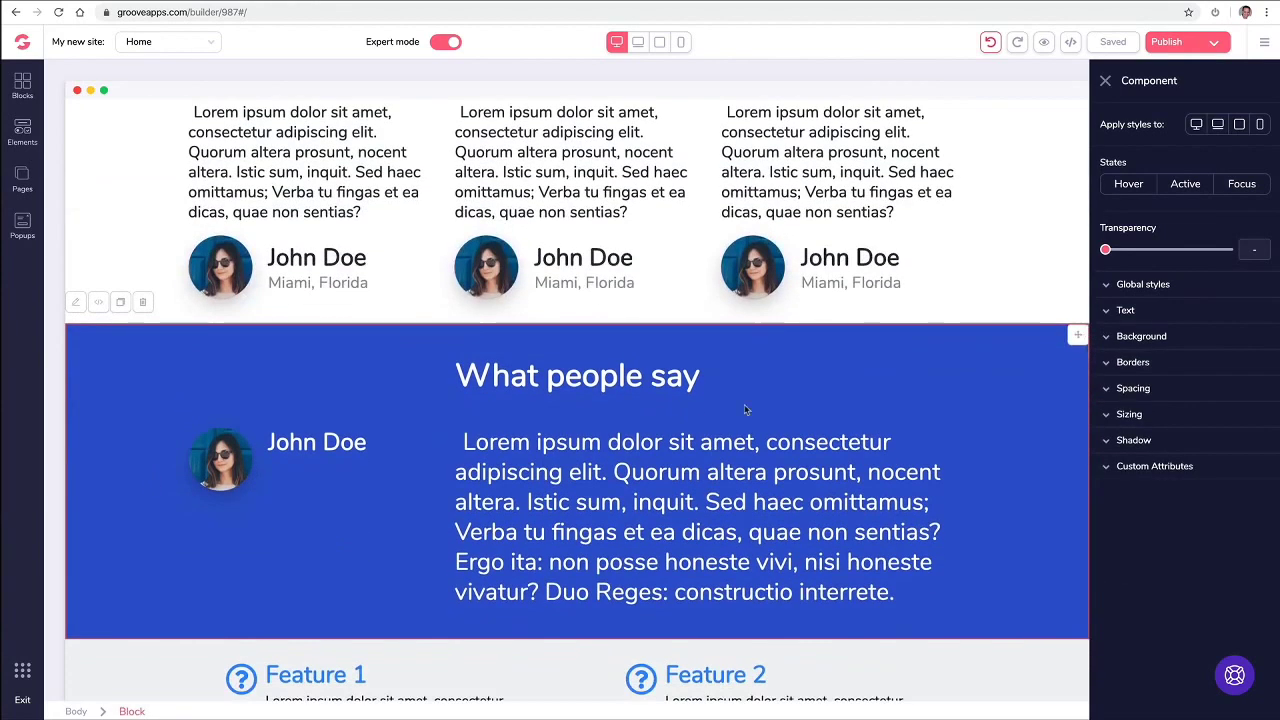
pyautogui.click(1164, 344)
pyautogui.click(1259, 363)
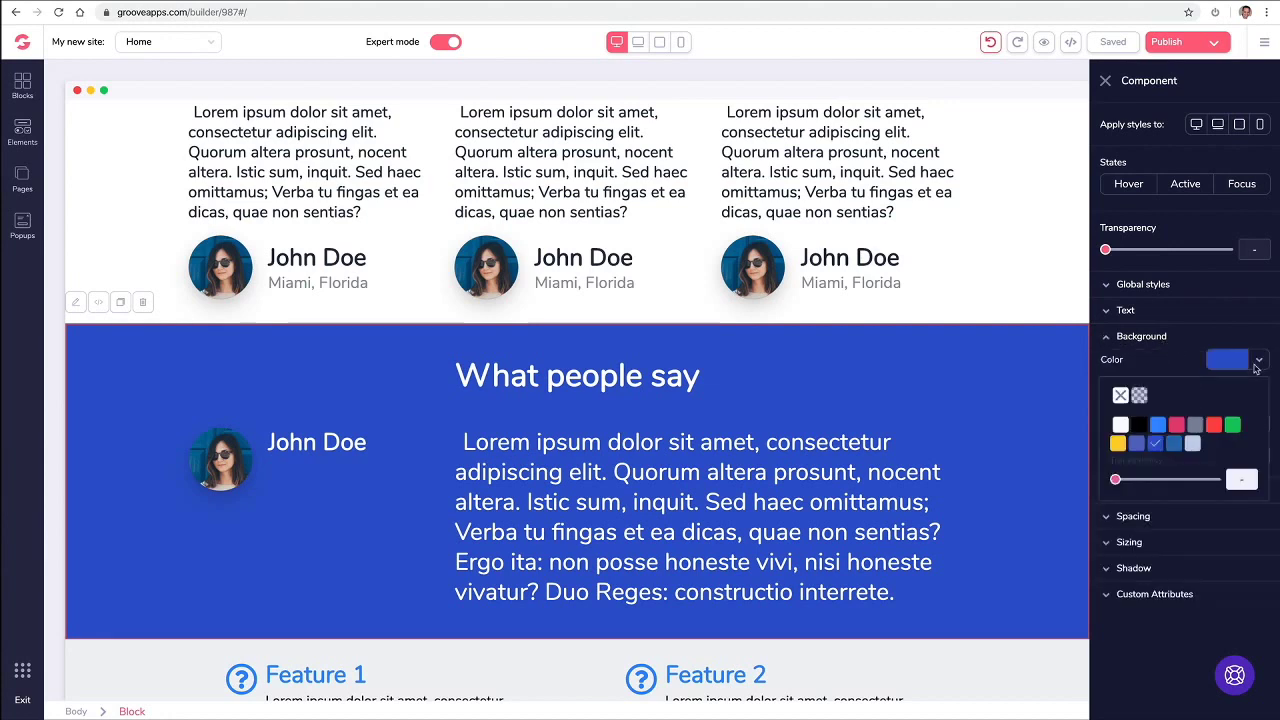
pyautogui.moveTo(1219, 430)
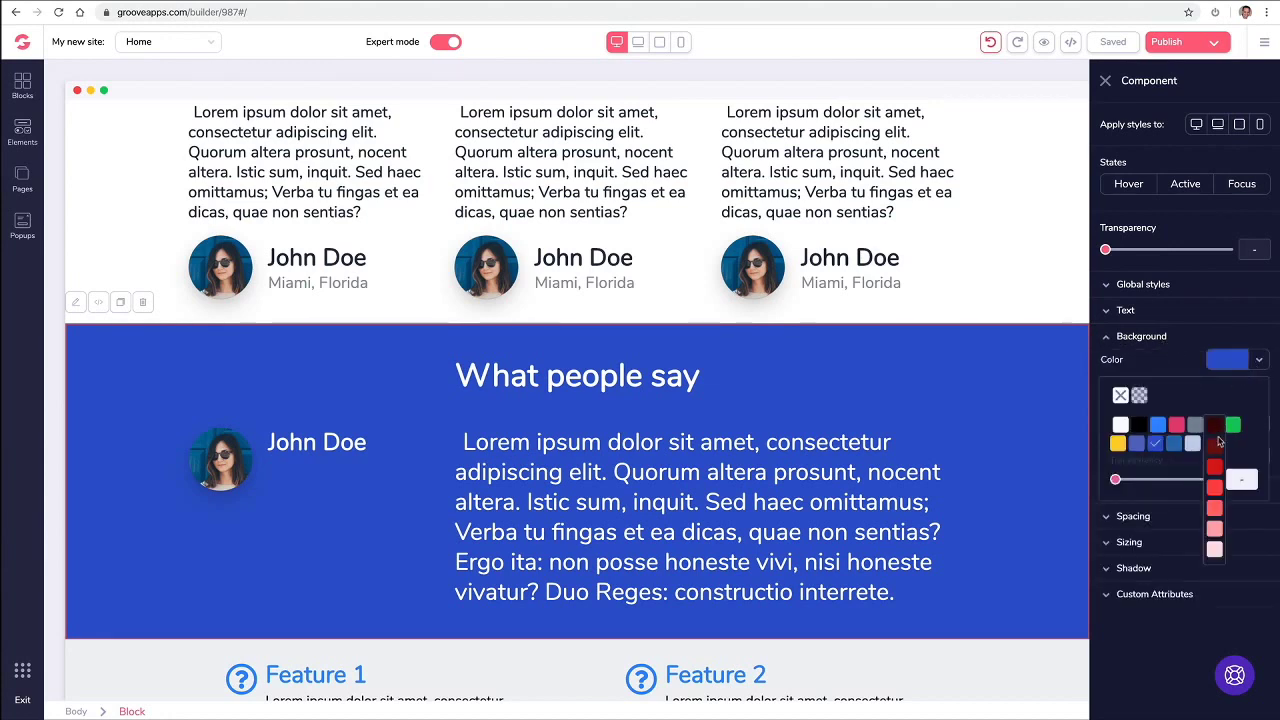
pyautogui.click(1216, 453)
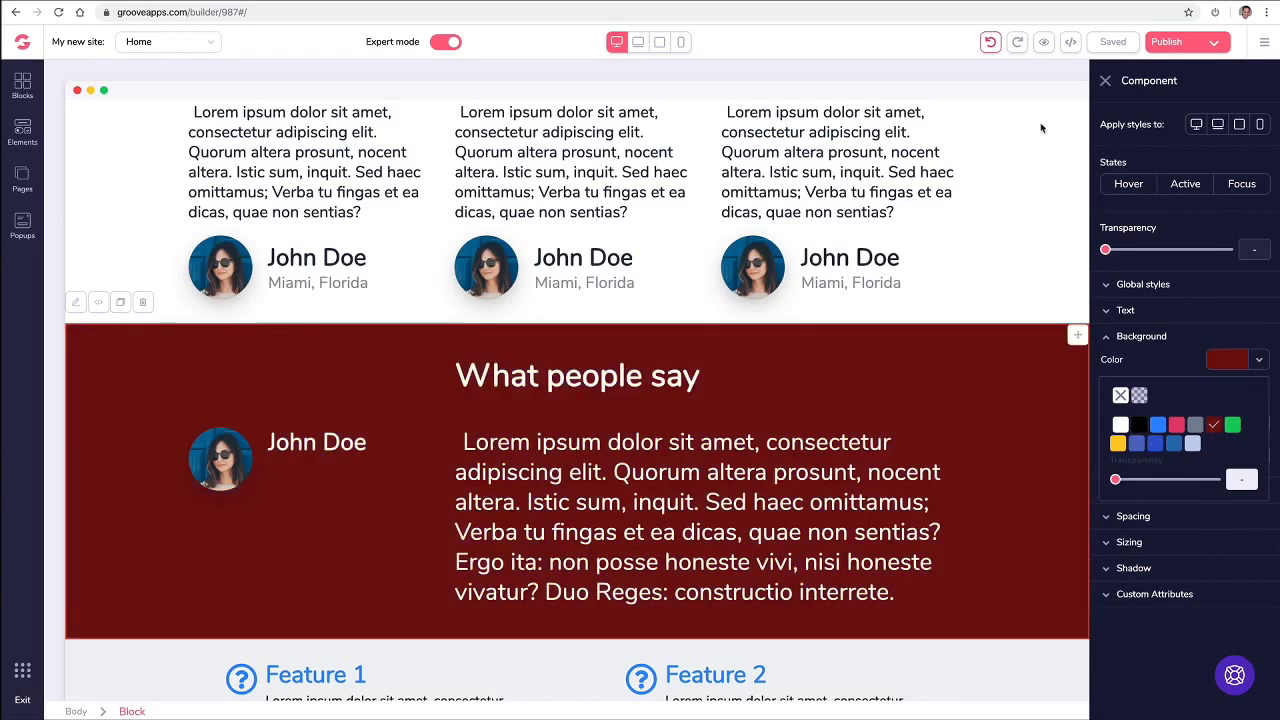
pyautogui.click(1105, 80)
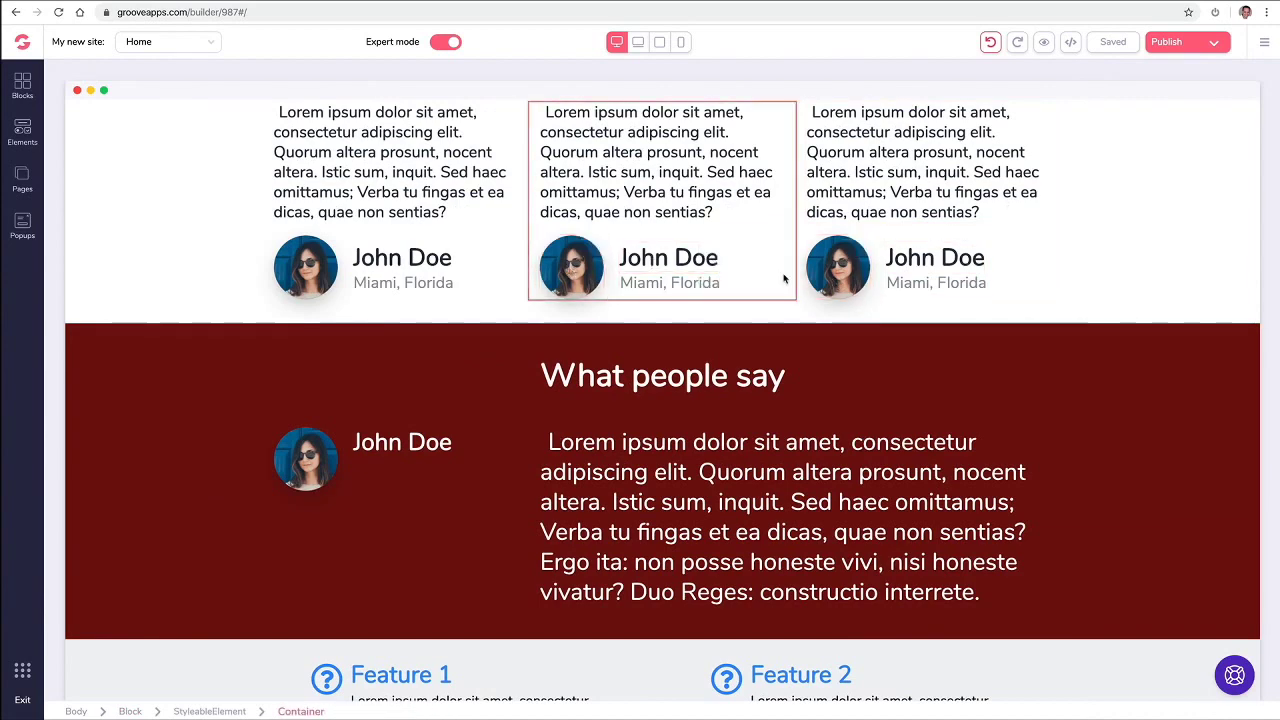
# Step: Try a dark maroon background on the three-card row, then remove that colour again
pyautogui.scroll(2, 825, 275)
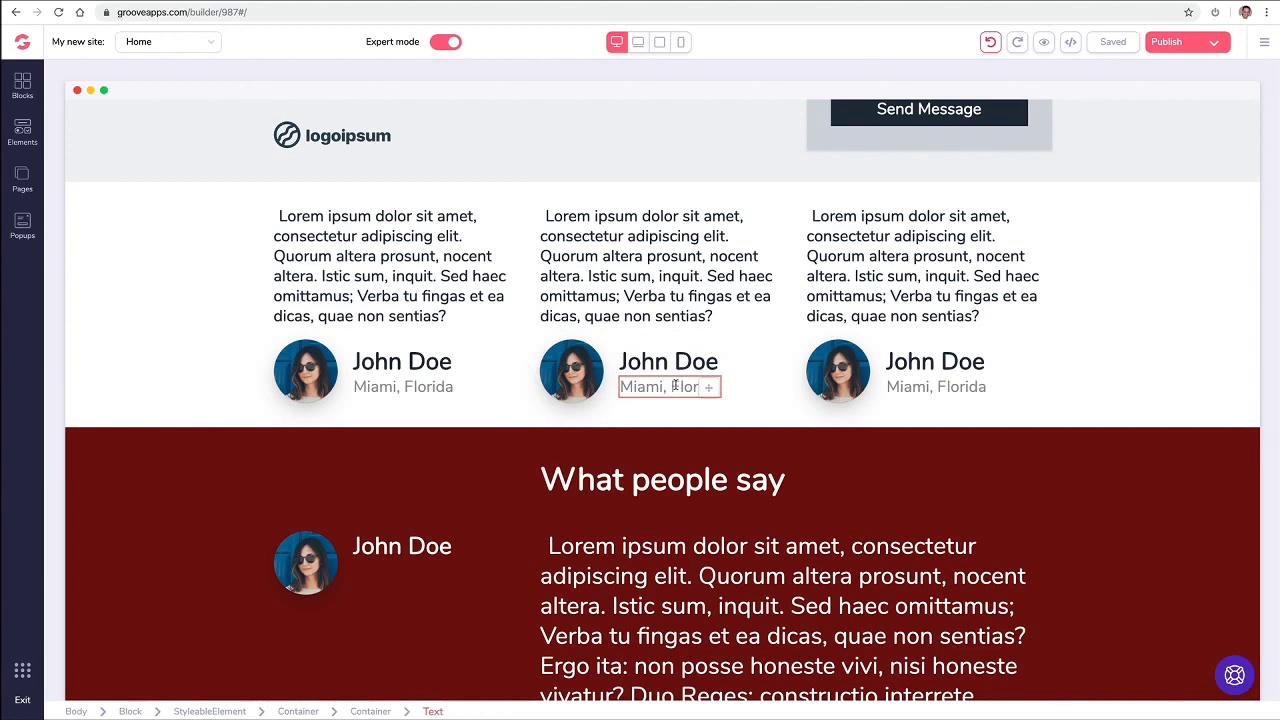
pyautogui.click(675, 386)
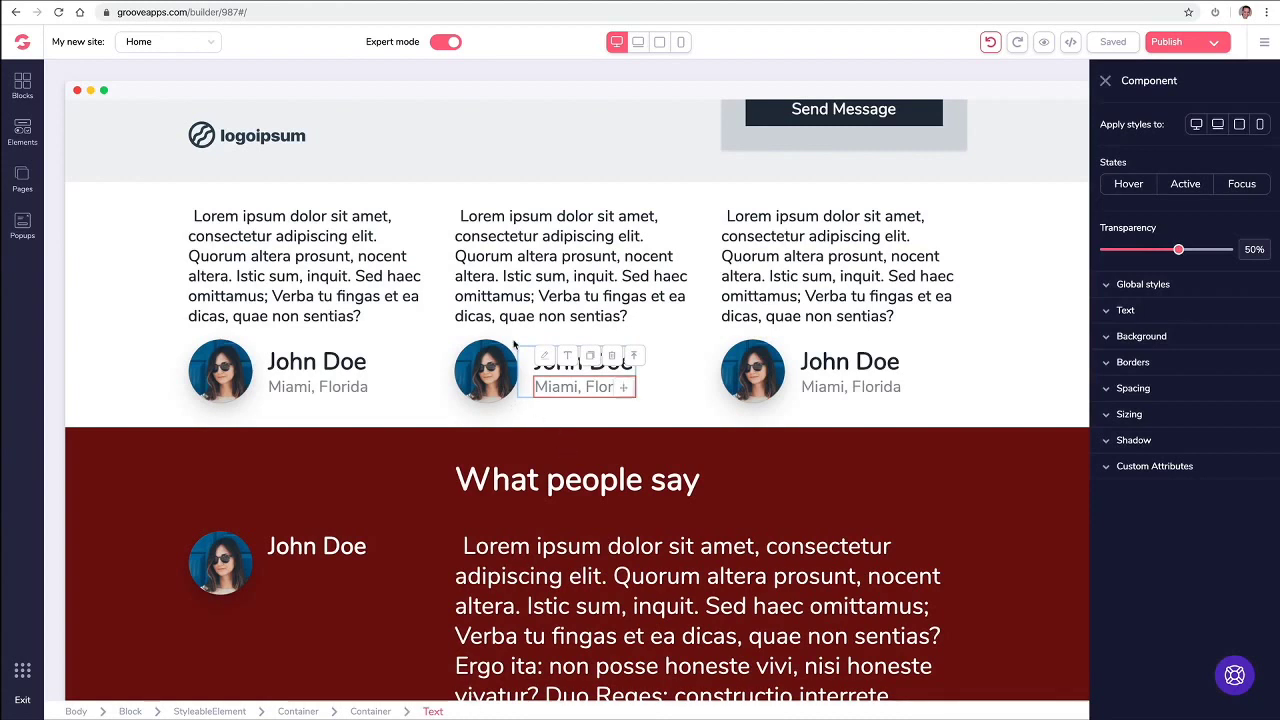
pyautogui.click(531, 366)
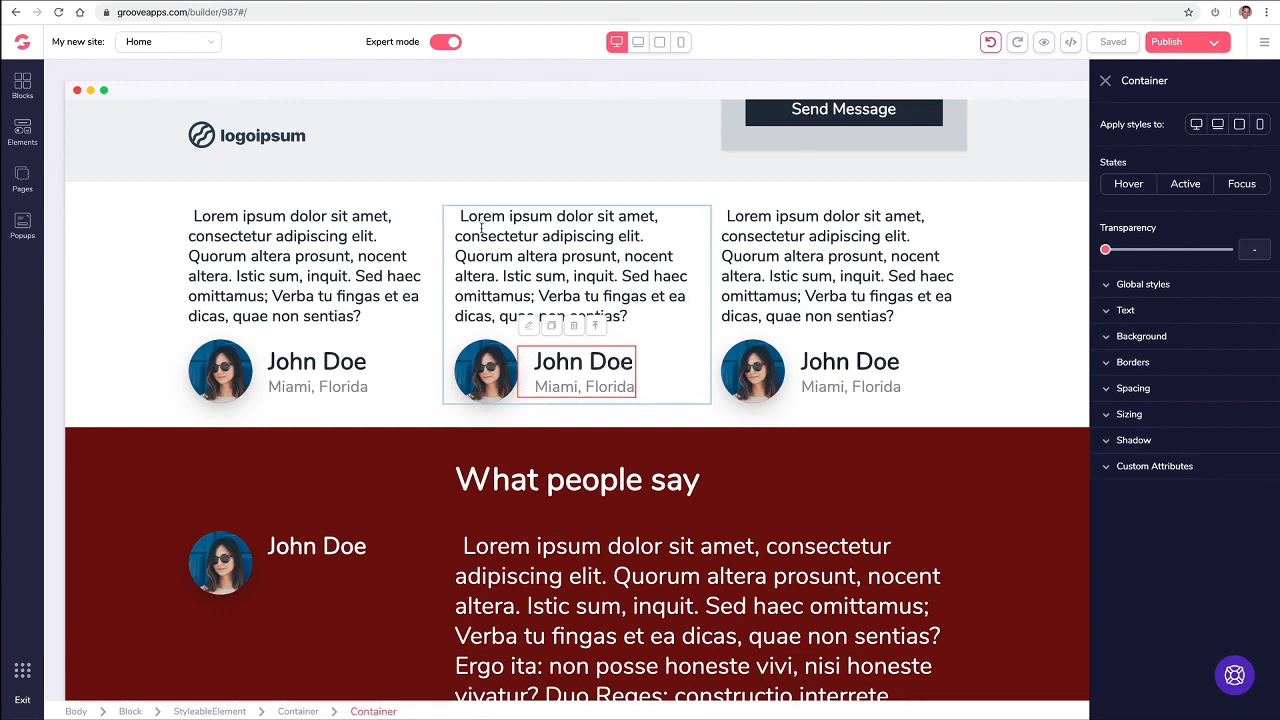
pyautogui.click(598, 338)
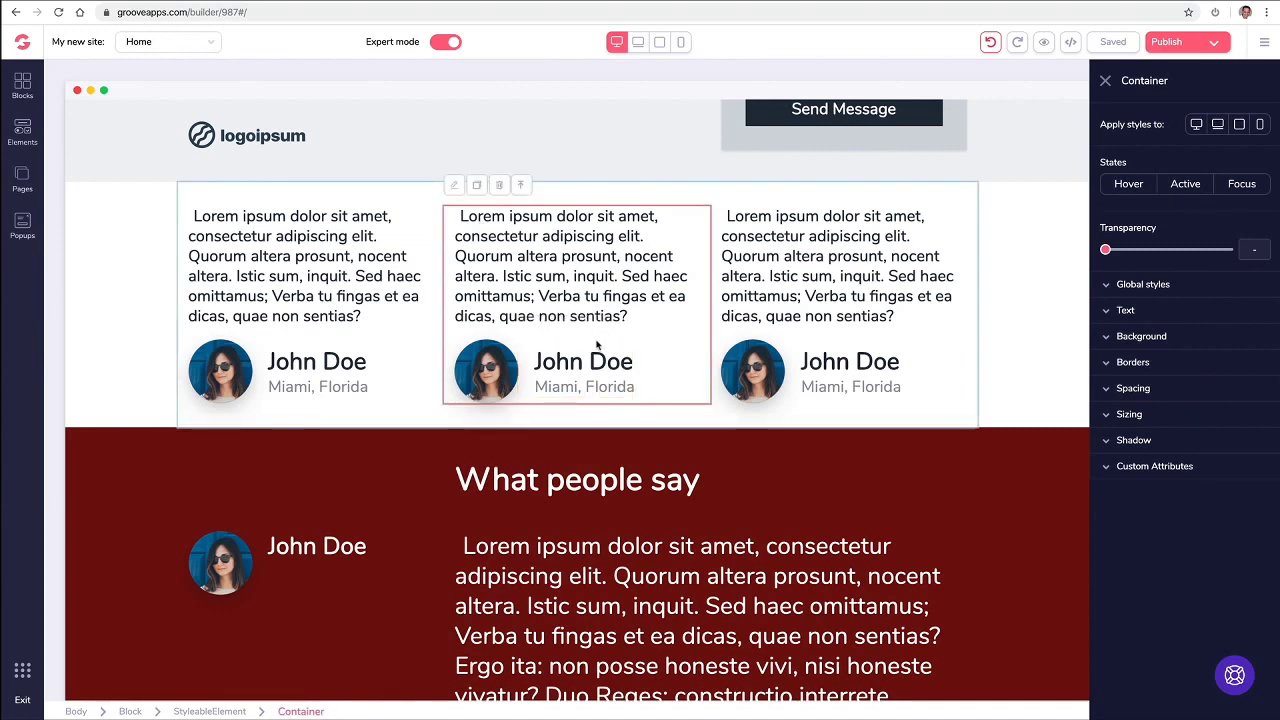
pyautogui.click(521, 187)
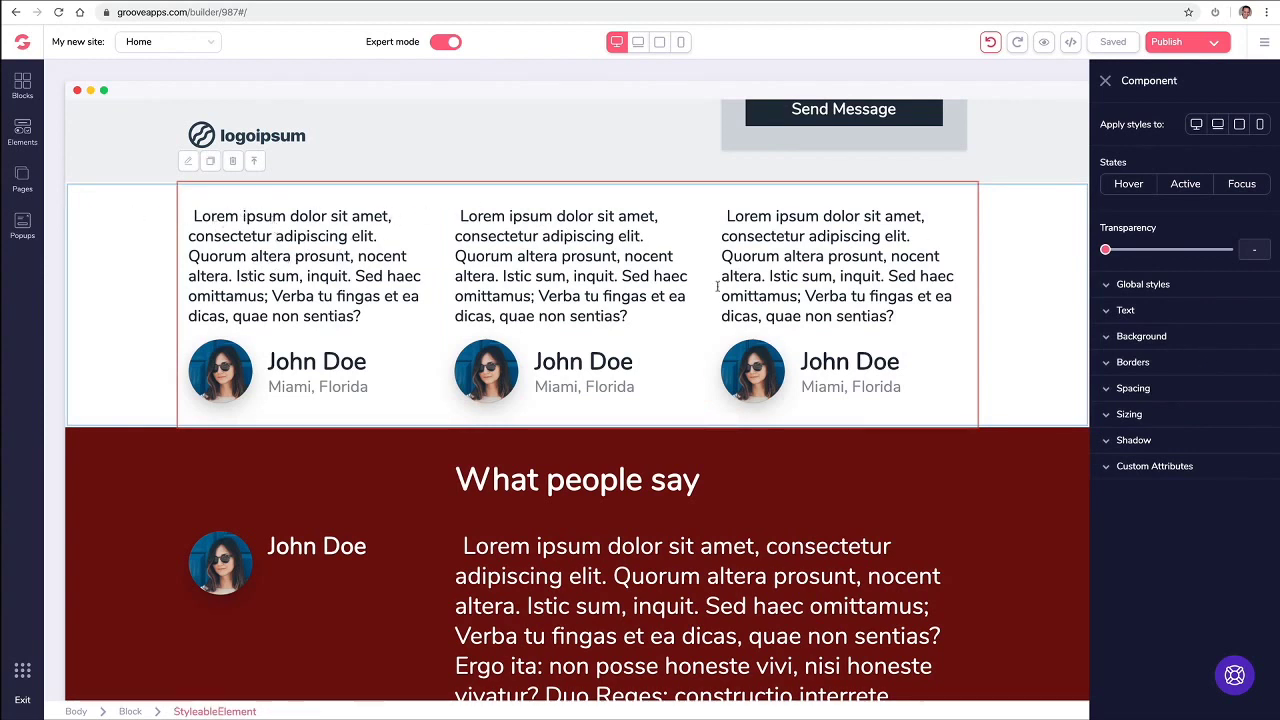
pyautogui.click(1105, 337)
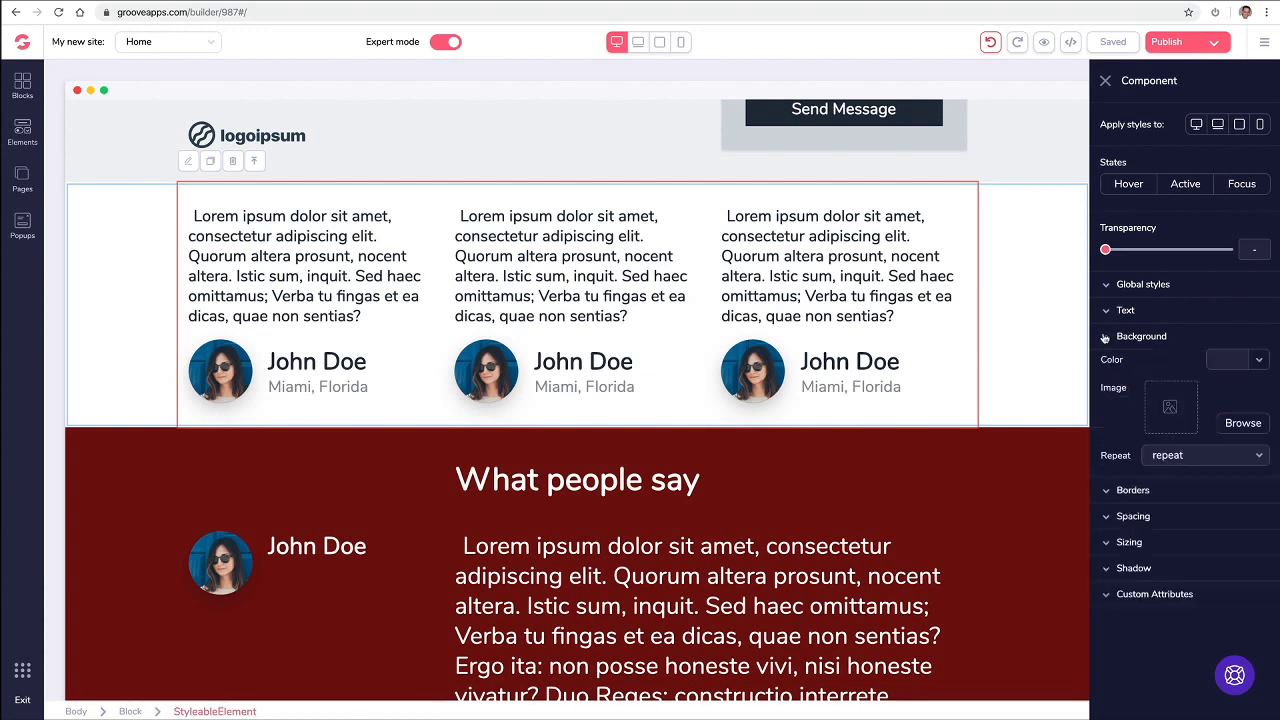
pyautogui.click(1235, 360)
pyautogui.moveTo(1213, 427)
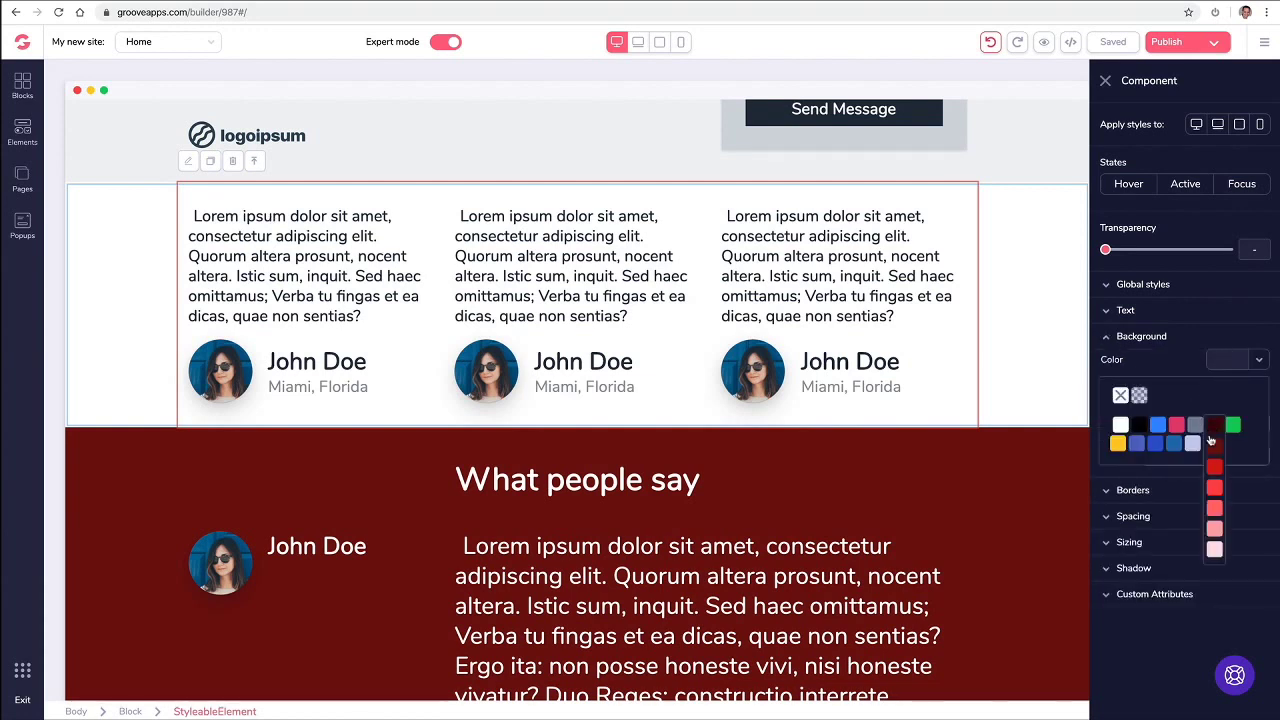
pyautogui.click(1214, 449)
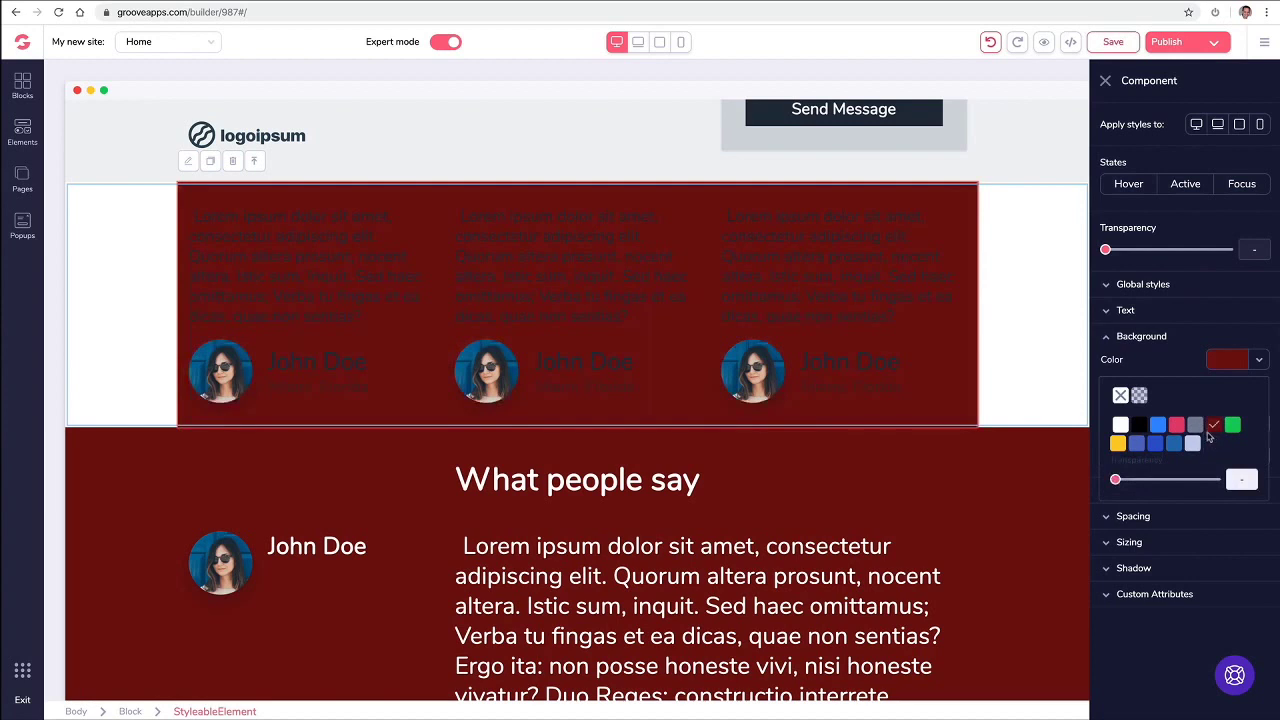
pyautogui.click(1121, 396)
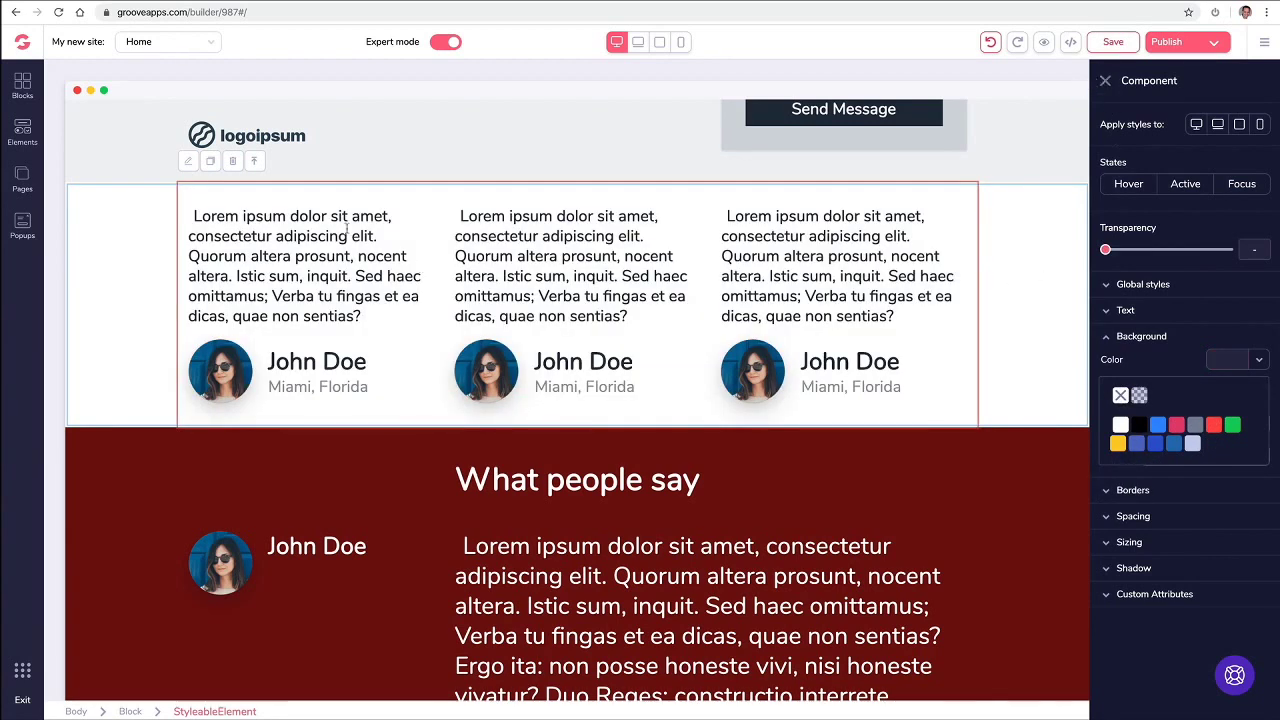
pyautogui.click(264, 164)
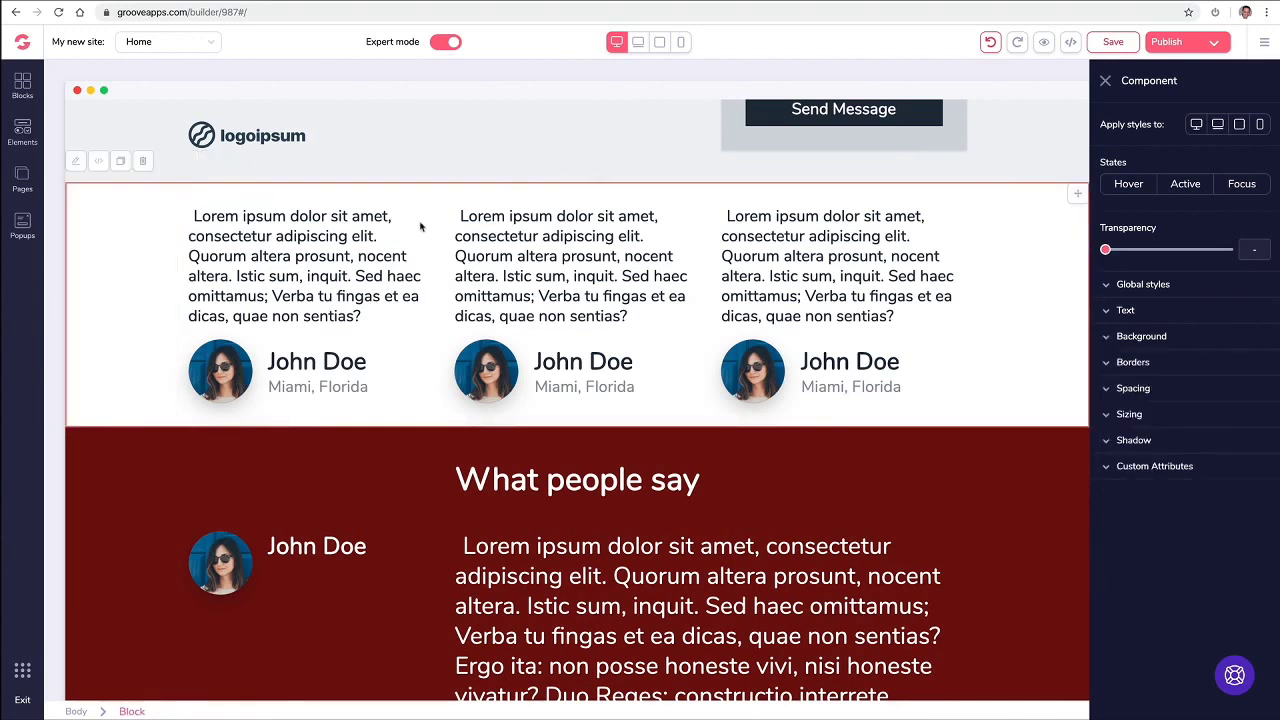
pyautogui.click(1106, 81)
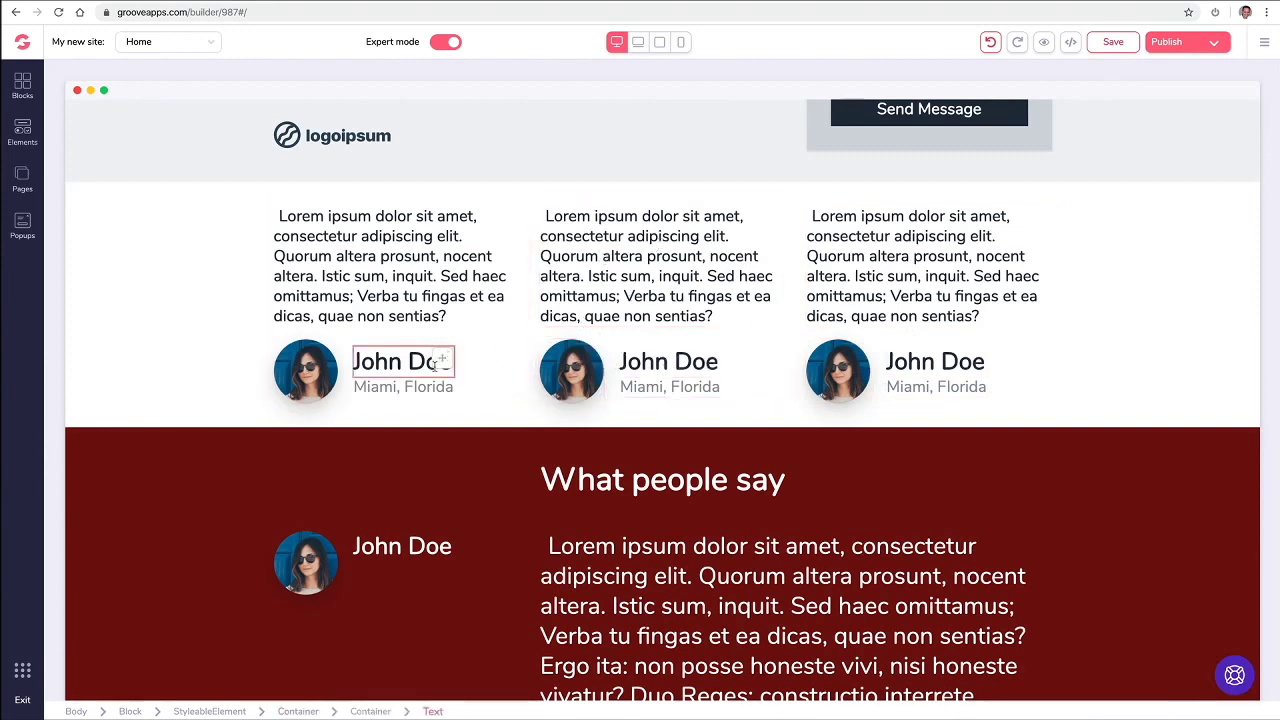
# Step: Click through the testimonial card elements, then select the What people say avatar image
pyautogui.click(658, 380)
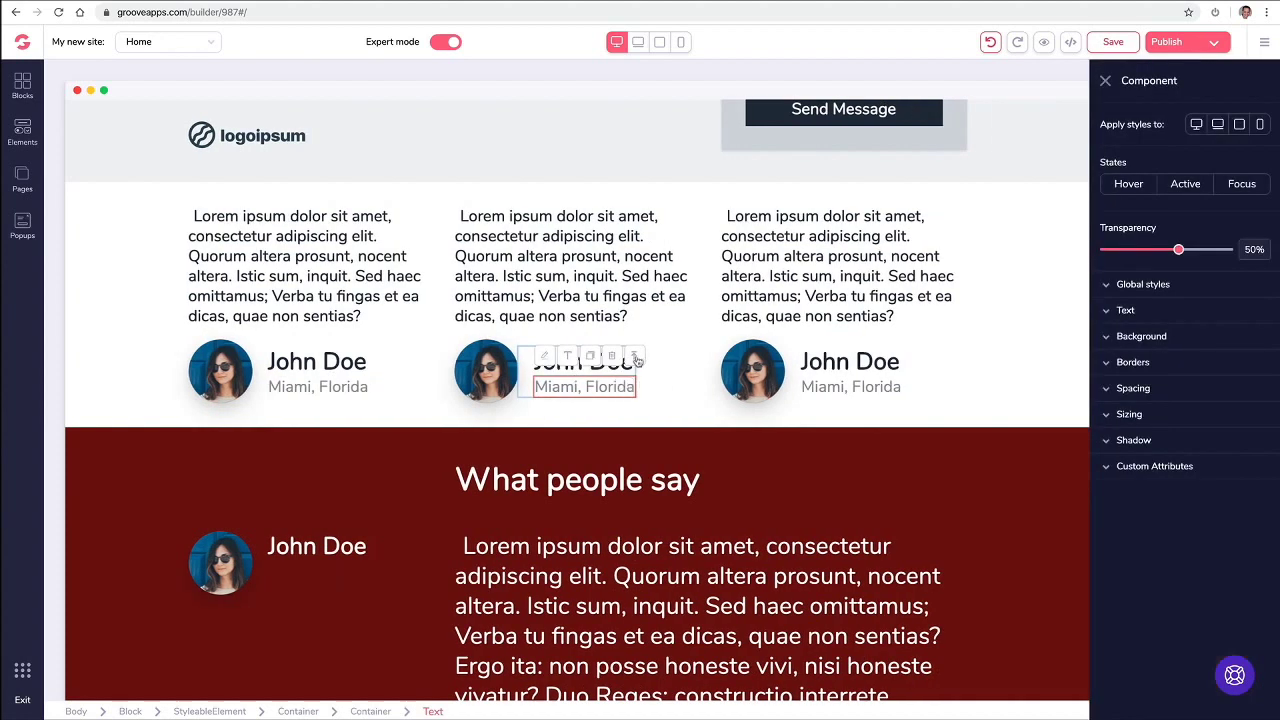
pyautogui.click(635, 357)
pyautogui.click(595, 326)
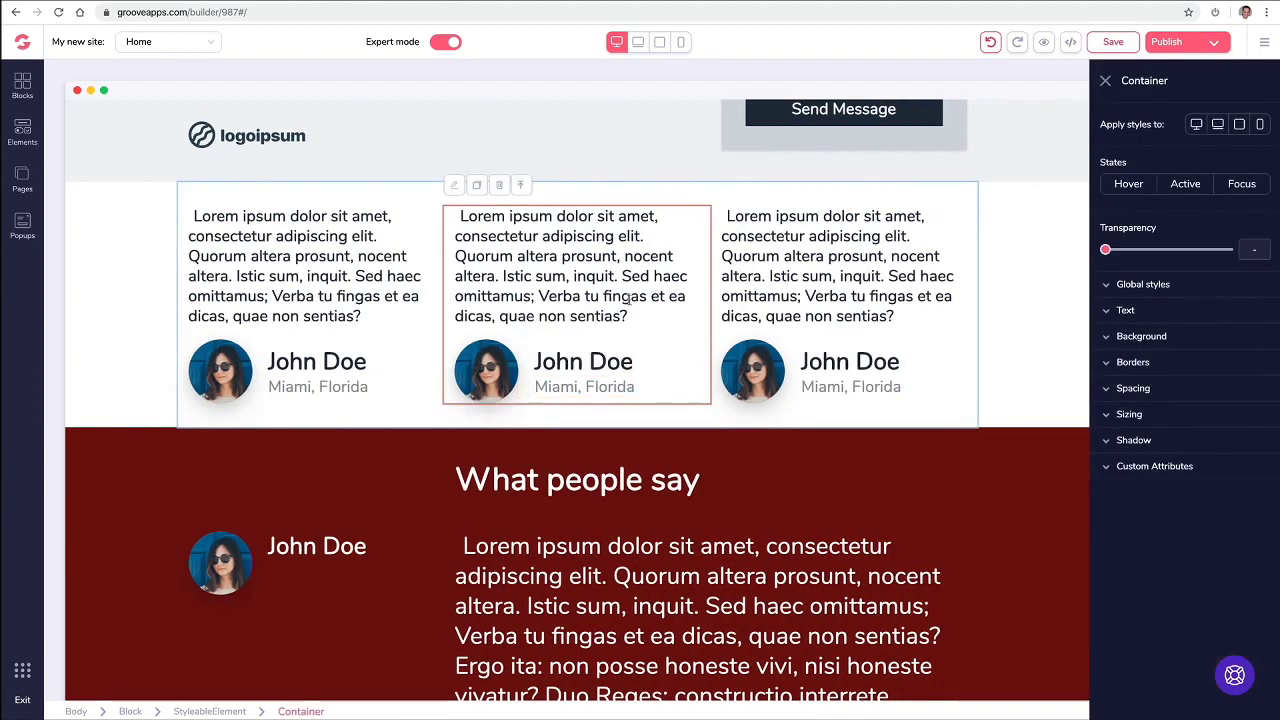
pyautogui.click(830, 240)
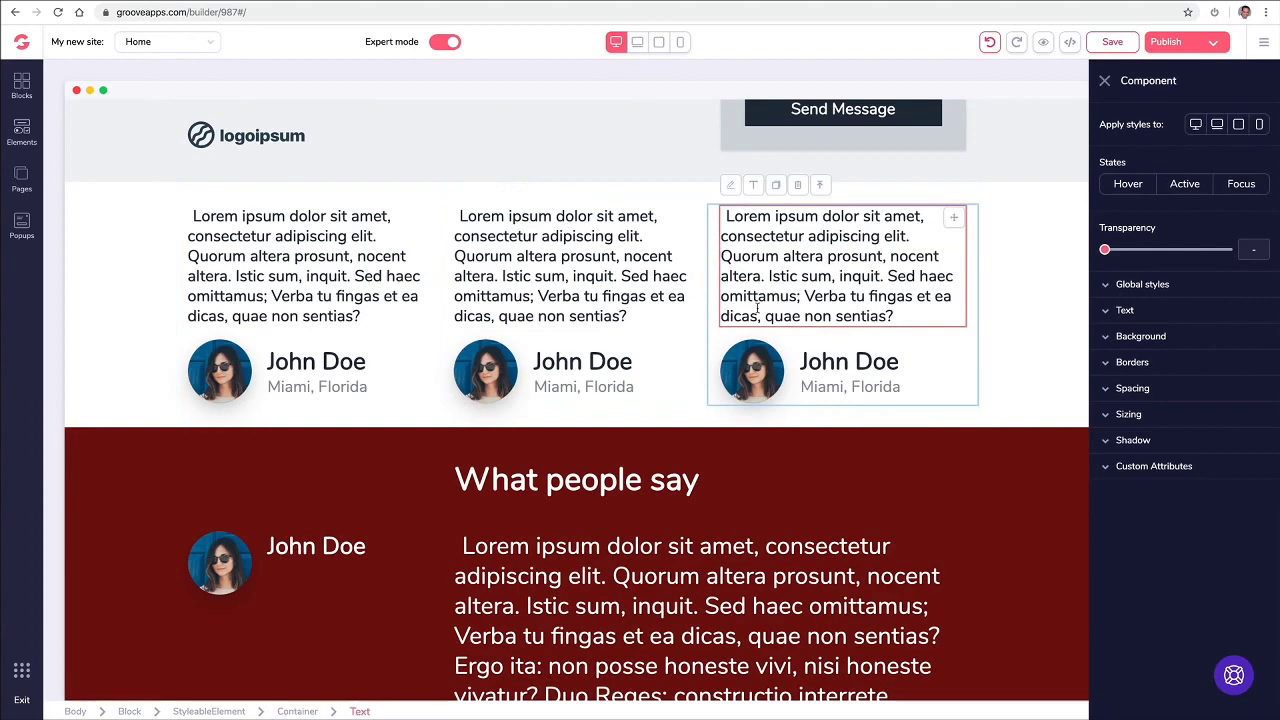
pyautogui.click(1105, 81)
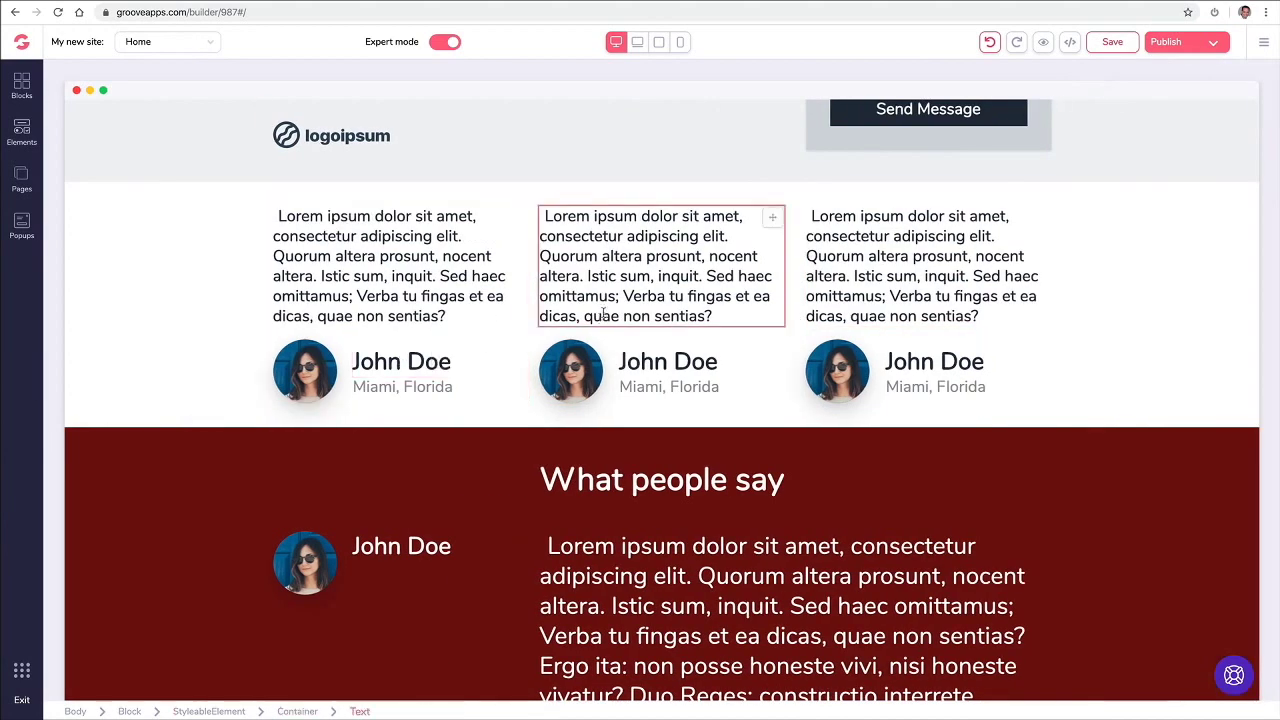
pyautogui.scroll(-3, 607, 312)
pyautogui.scroll(2, 608, 307)
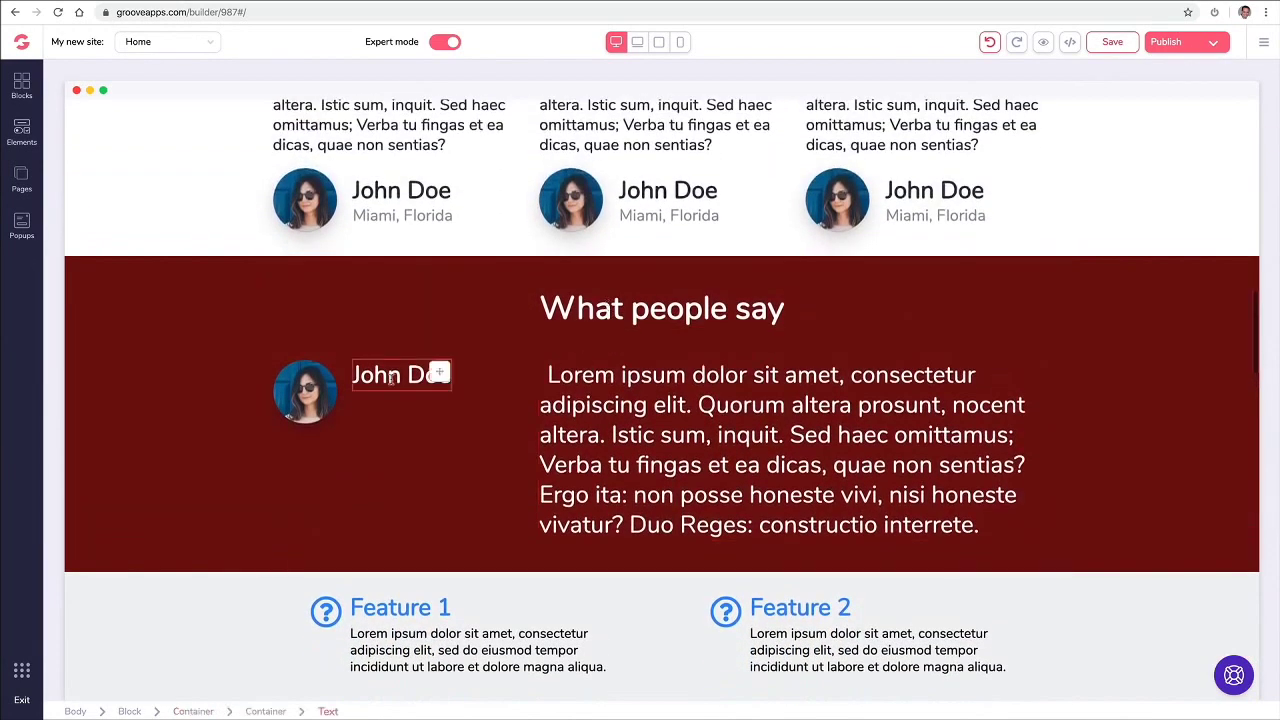
pyautogui.click(320, 398)
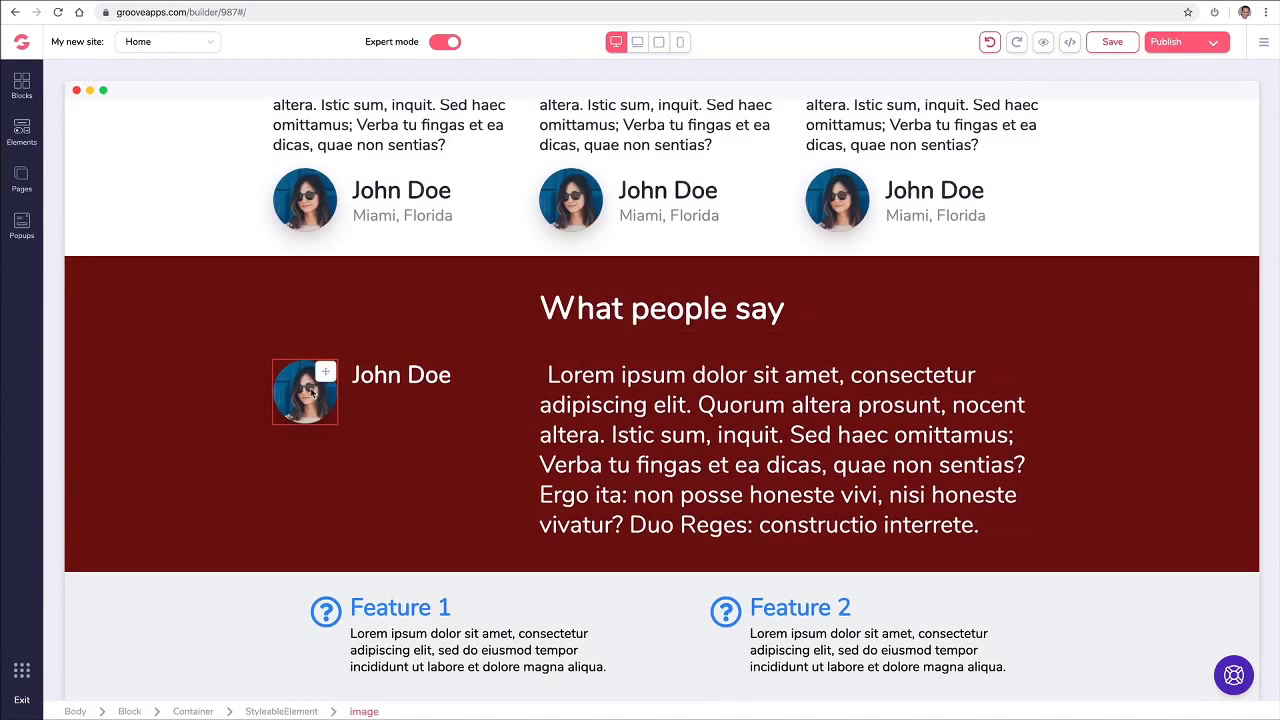
# Step: Replace the What people say avatar with the man-in-suit photo from the Image Library
pyautogui.click(313, 393)
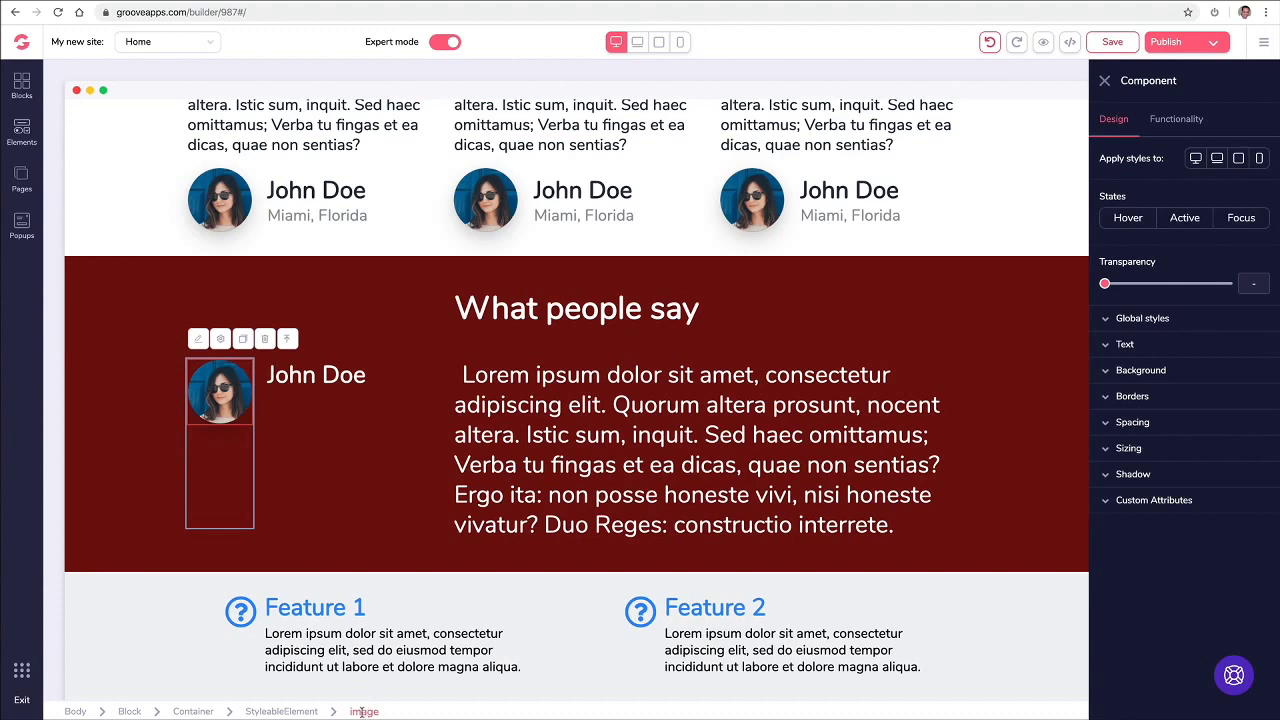
pyautogui.click(1187, 118)
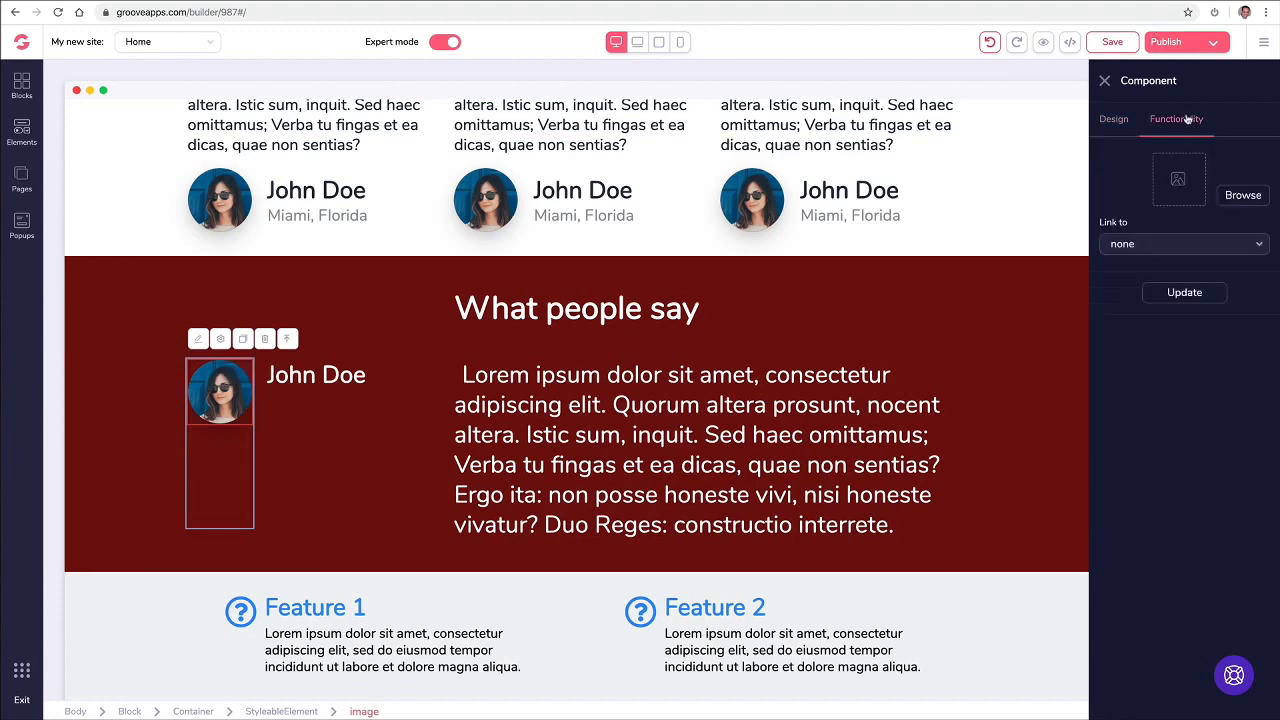
pyautogui.click(1232, 195)
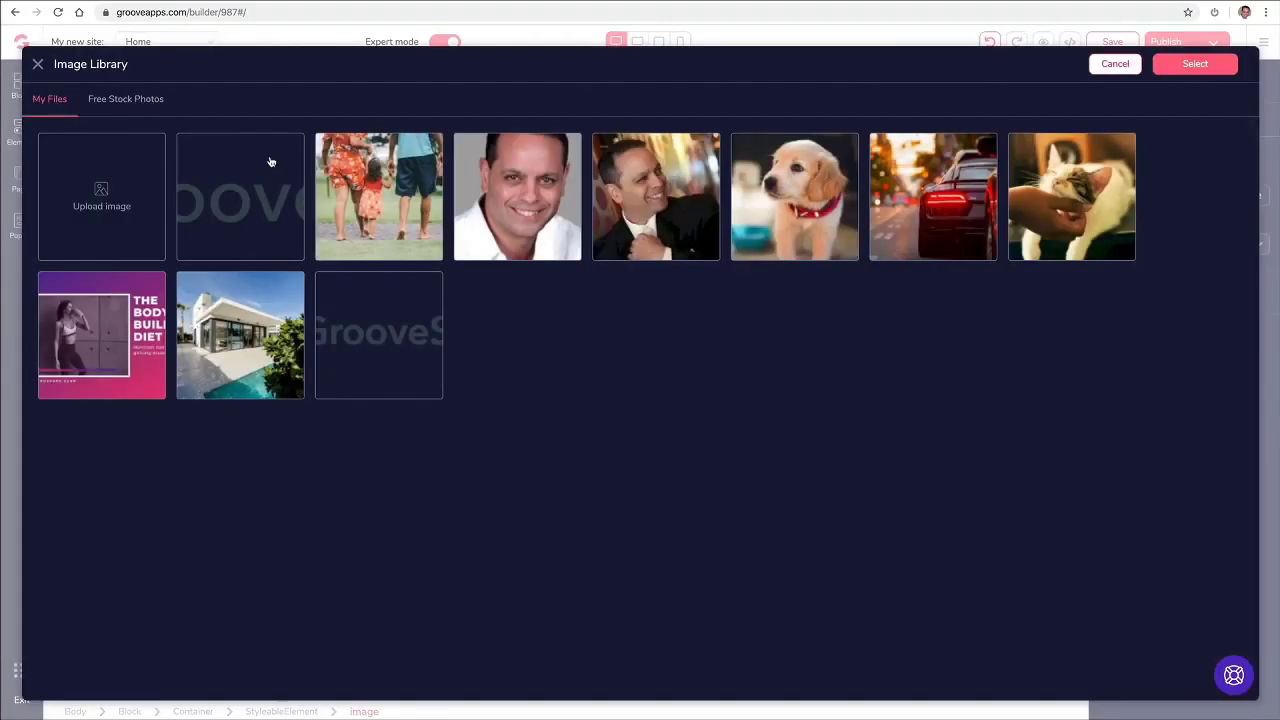
pyautogui.click(613, 213)
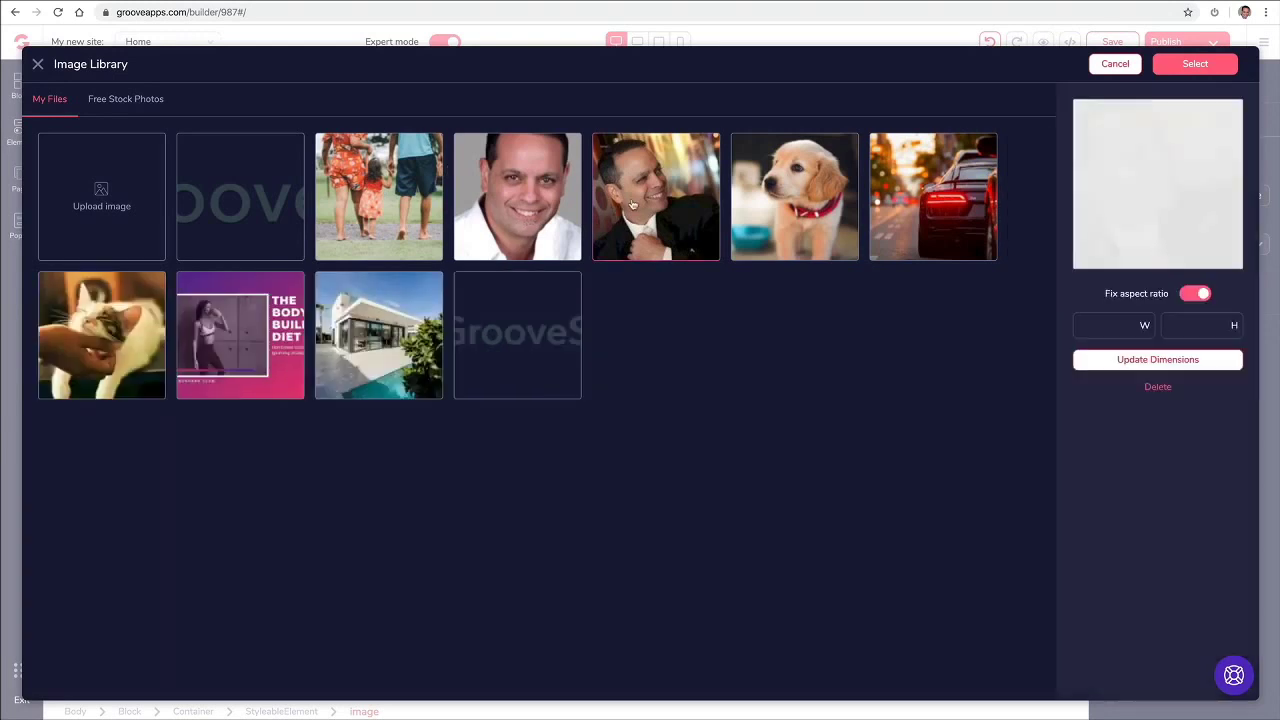
pyautogui.click(1193, 64)
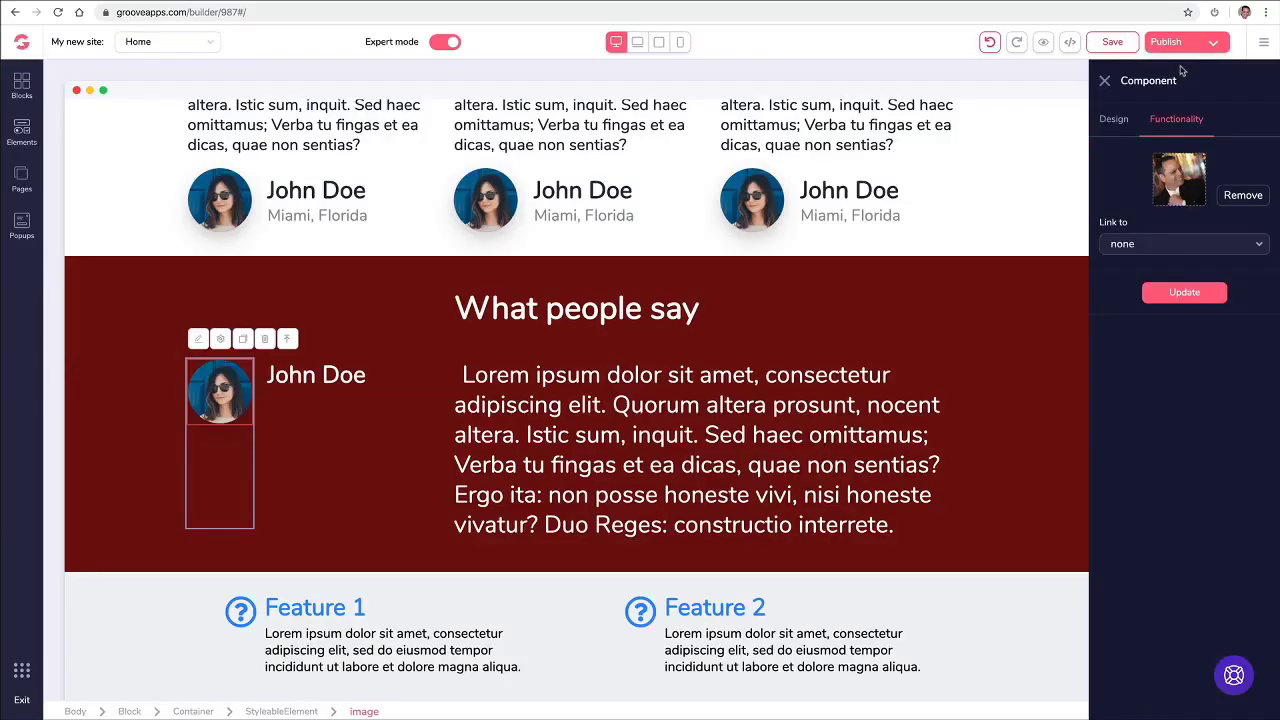
pyautogui.click(1183, 294)
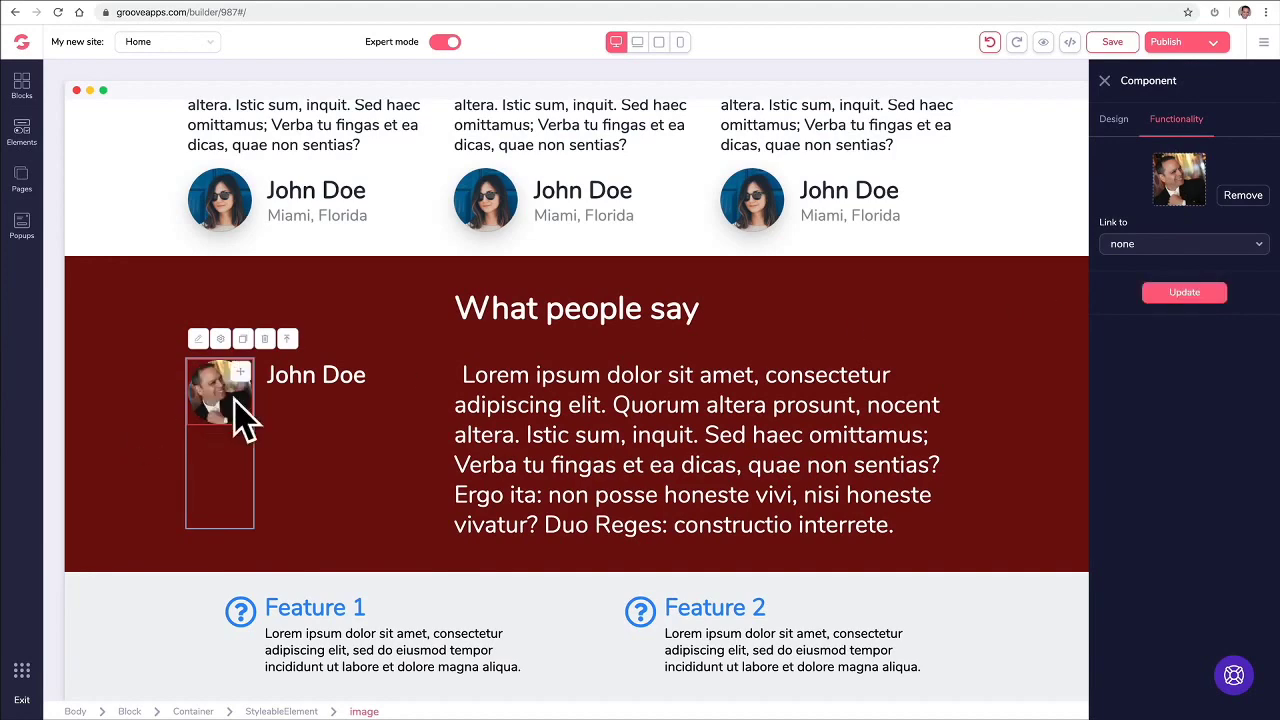
pyautogui.click(233, 200)
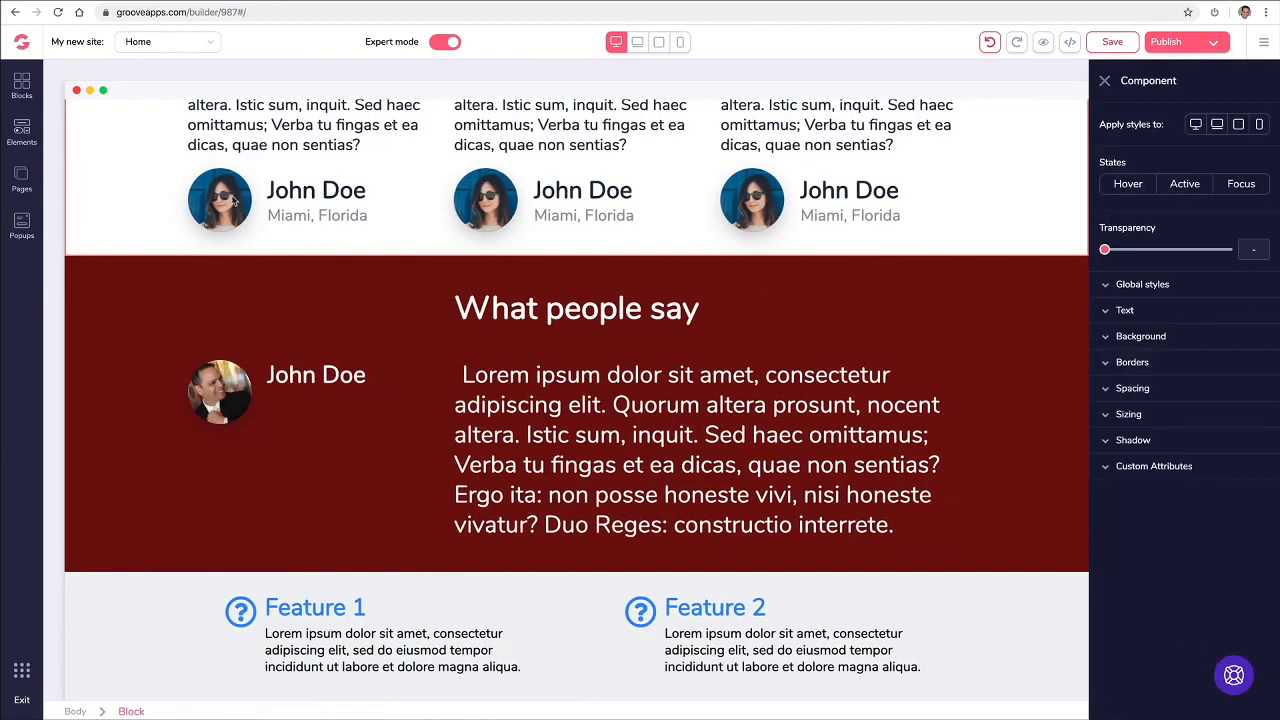
# Step: Save the page and swap the middle card's photo for the smiling man in a white shirt
pyautogui.click(481, 204)
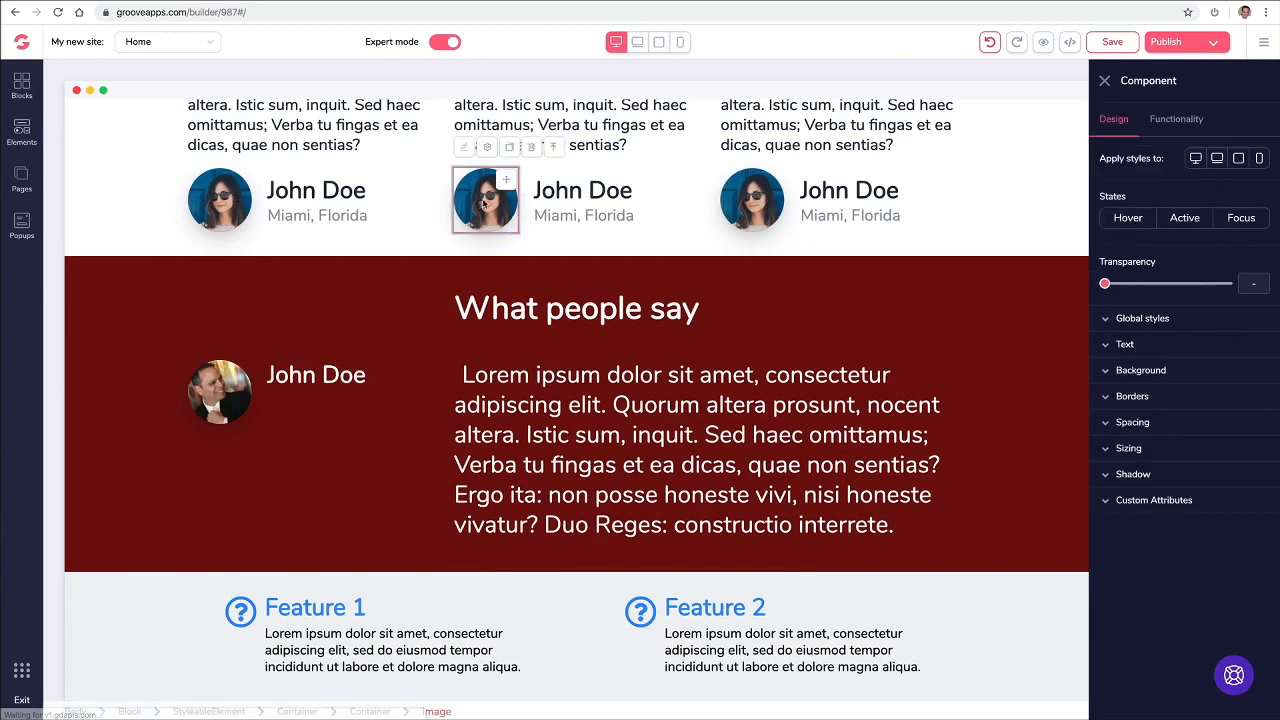
pyautogui.hotkey('ctrl', 's')
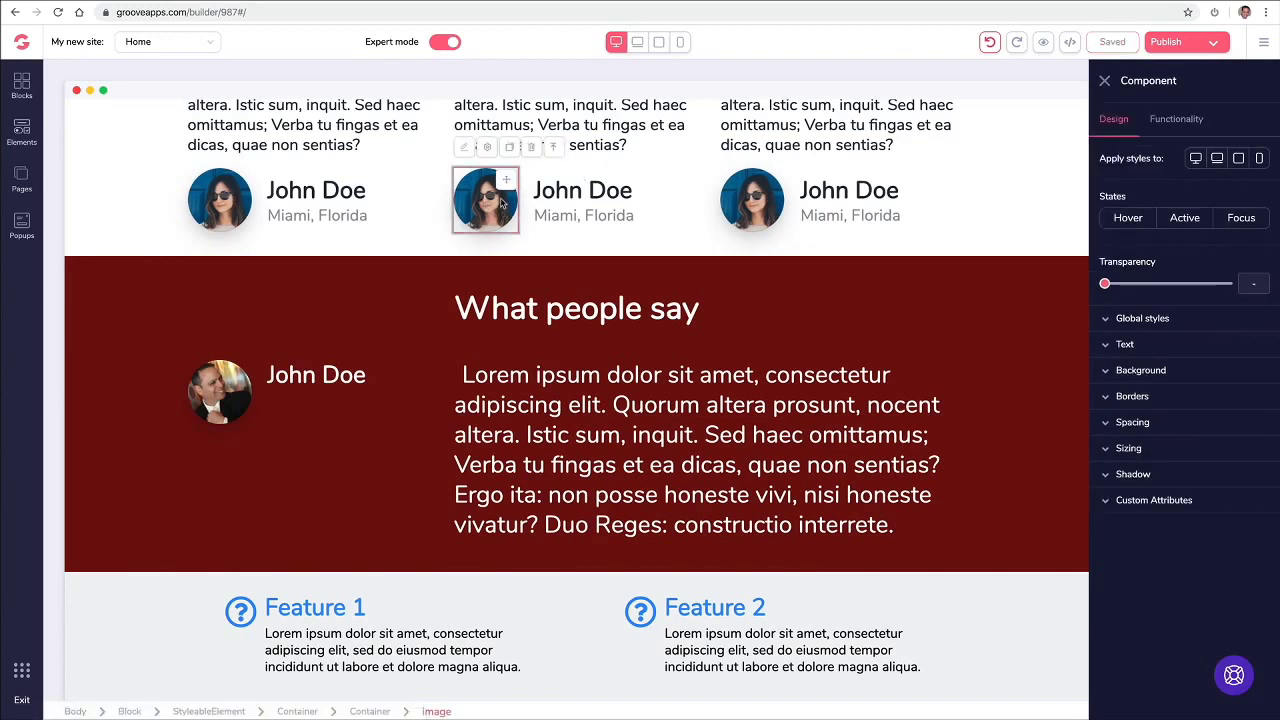
pyautogui.click(1186, 119)
pyautogui.click(1243, 195)
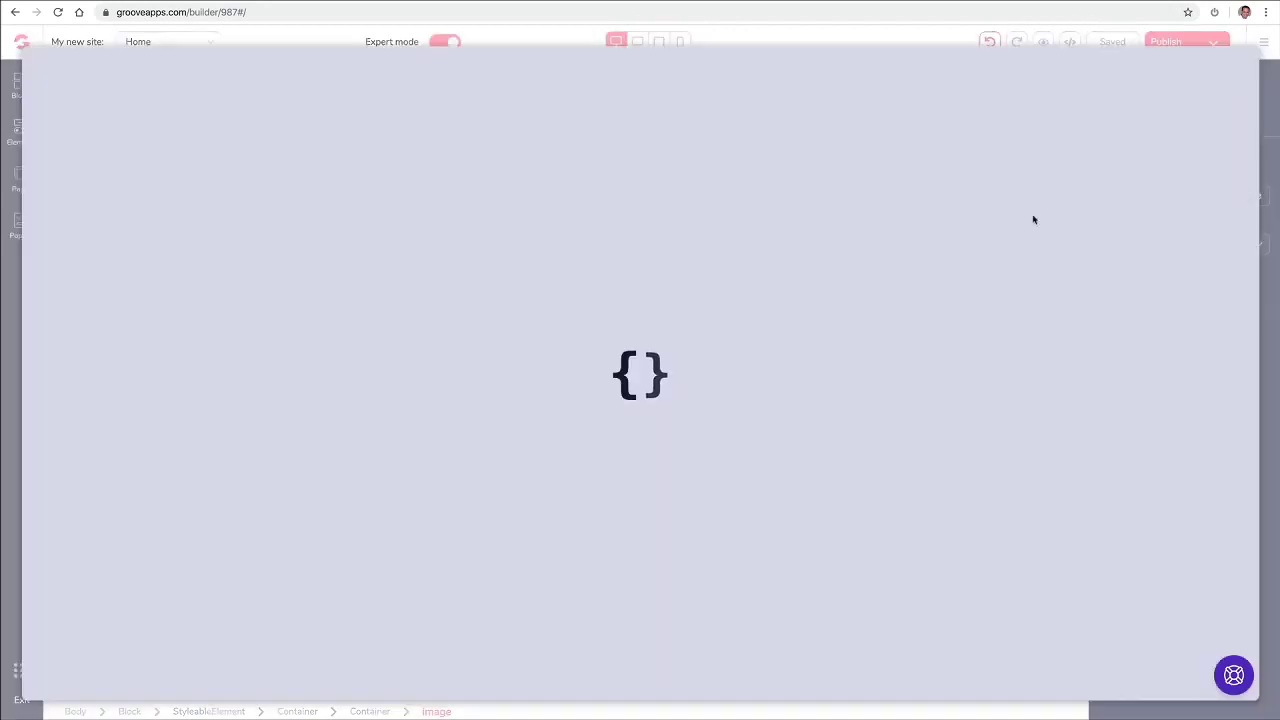
pyautogui.click(505, 210)
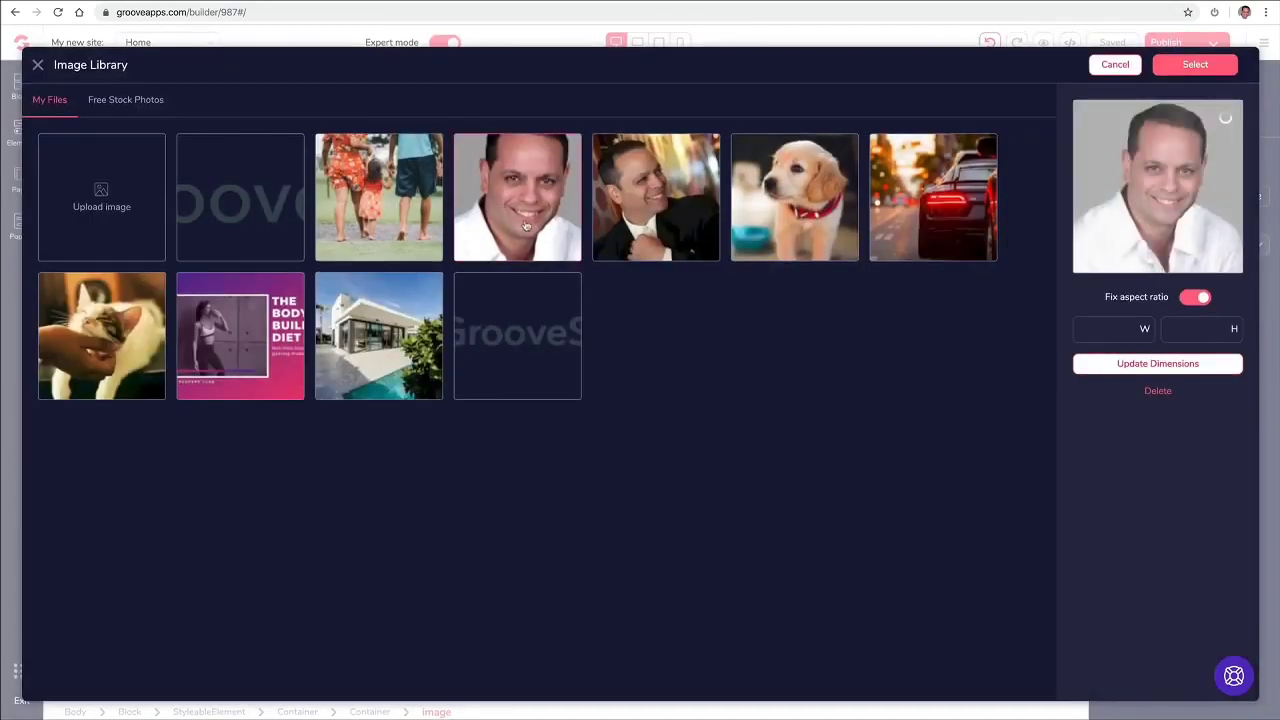
pyautogui.click(1193, 65)
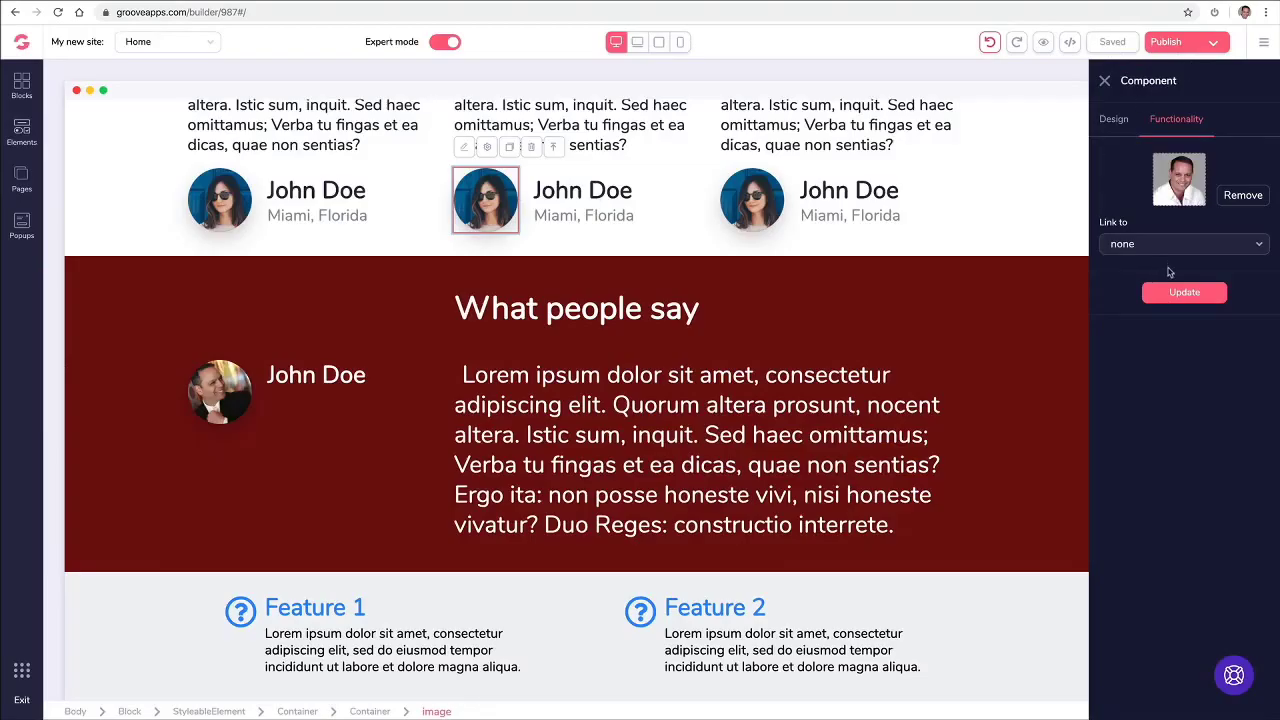
pyautogui.click(1180, 292)
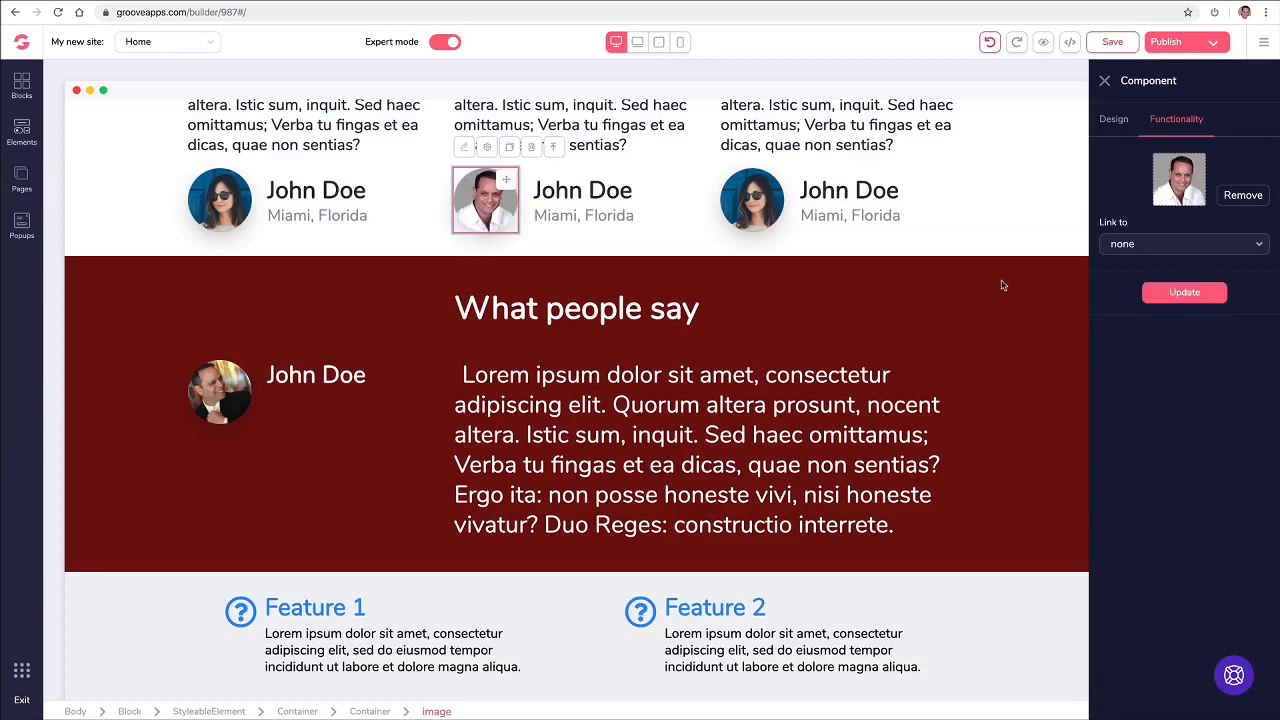
pyautogui.click(672, 211)
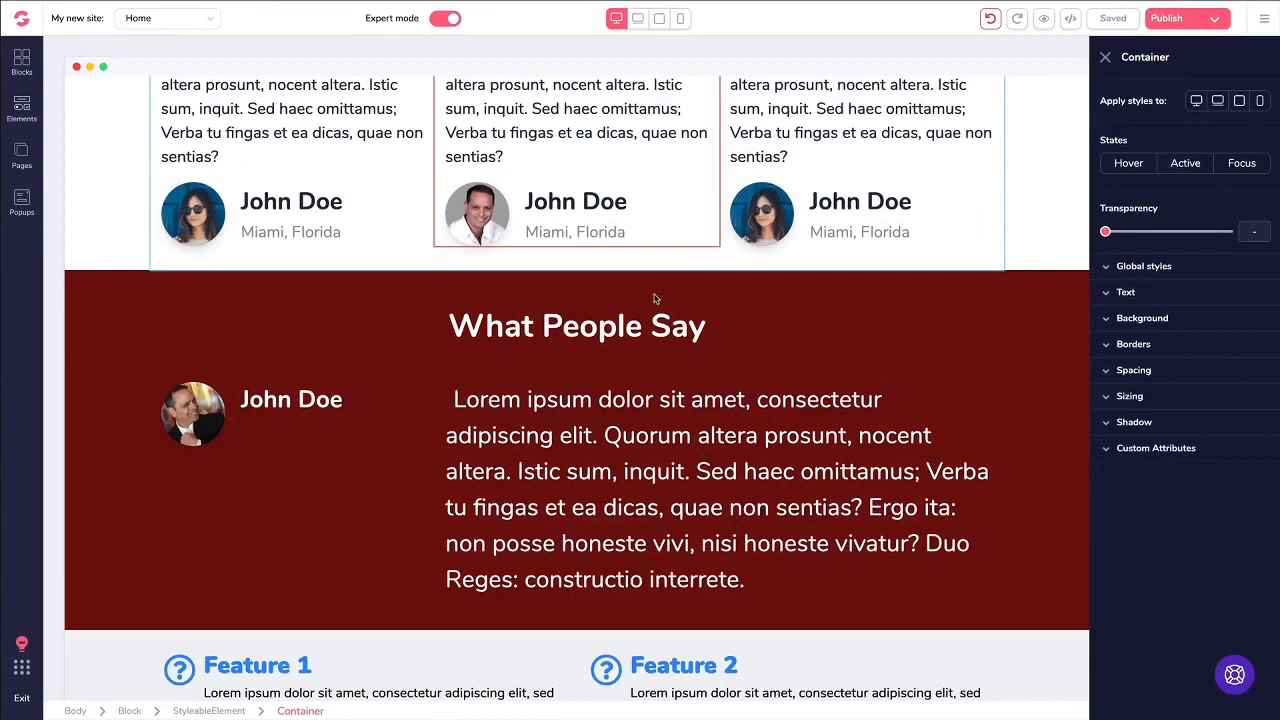
# Step: Scroll up and back down through the page to review its sections
pyautogui.scroll(1, 655, 298)
pyautogui.scroll(4, 650, 245)
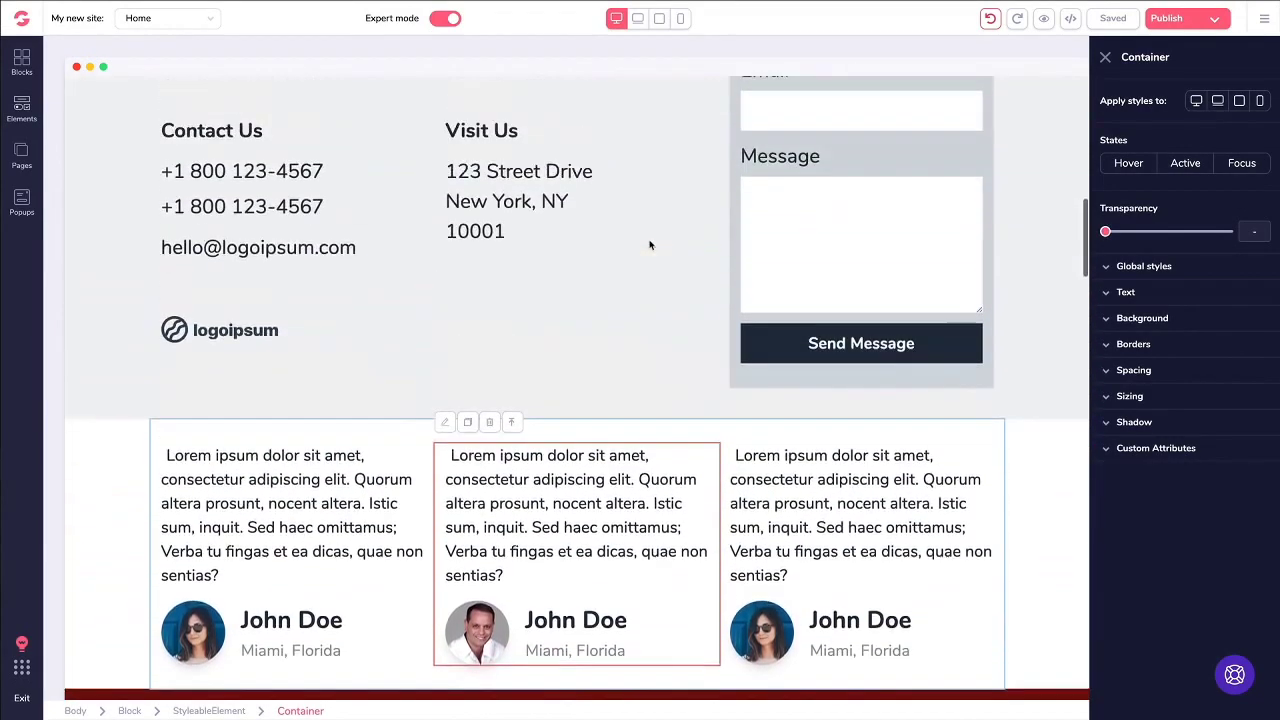
pyautogui.scroll(10, 650, 245)
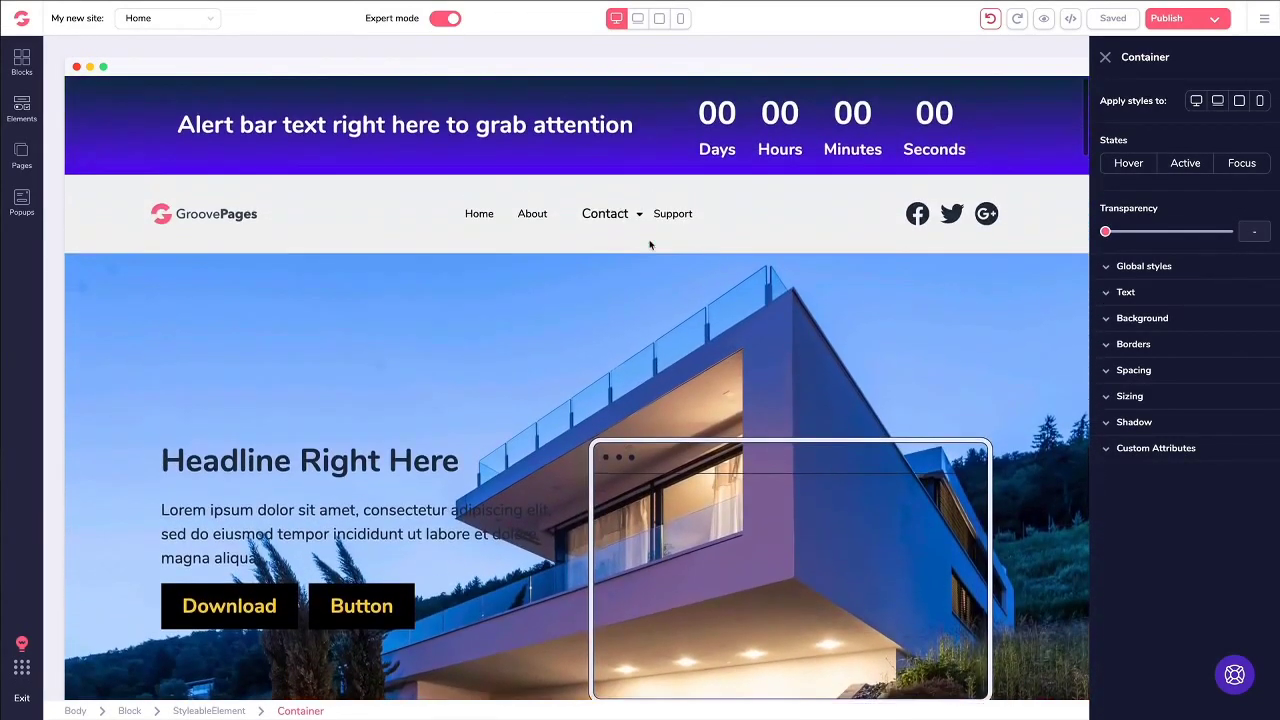
pyautogui.scroll(-8, 625, 208)
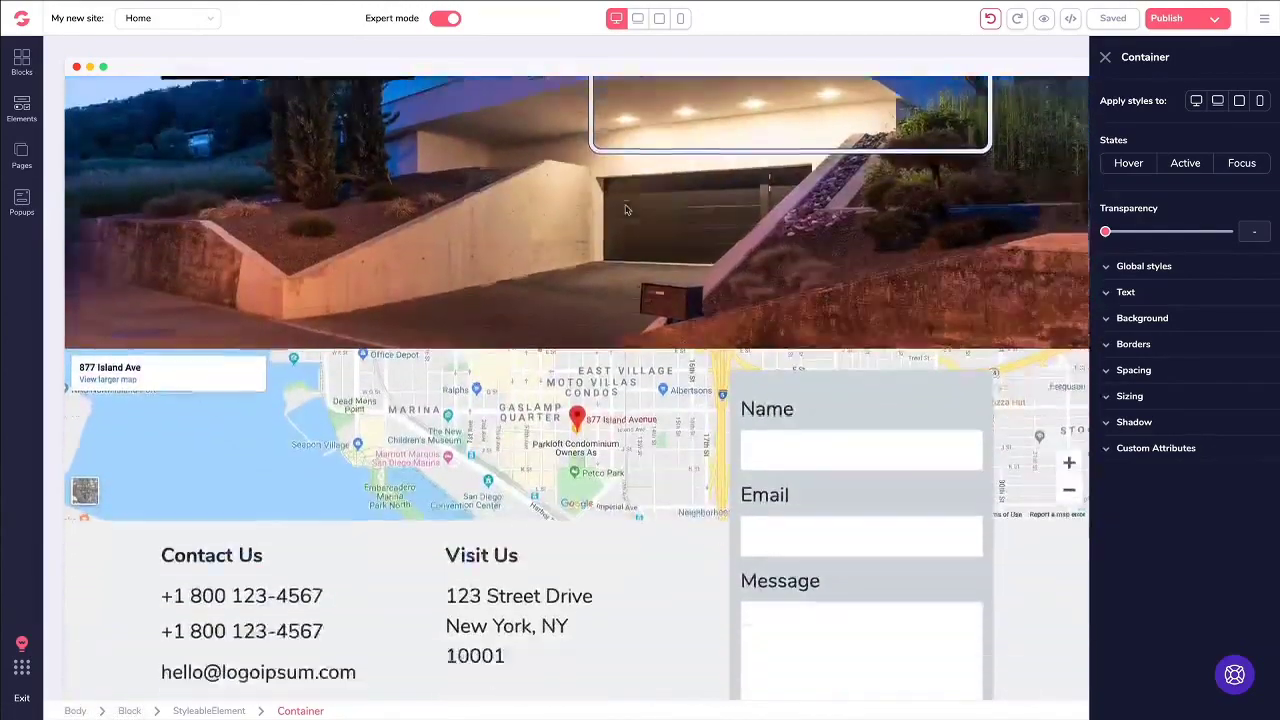
pyautogui.scroll(-8, 625, 209)
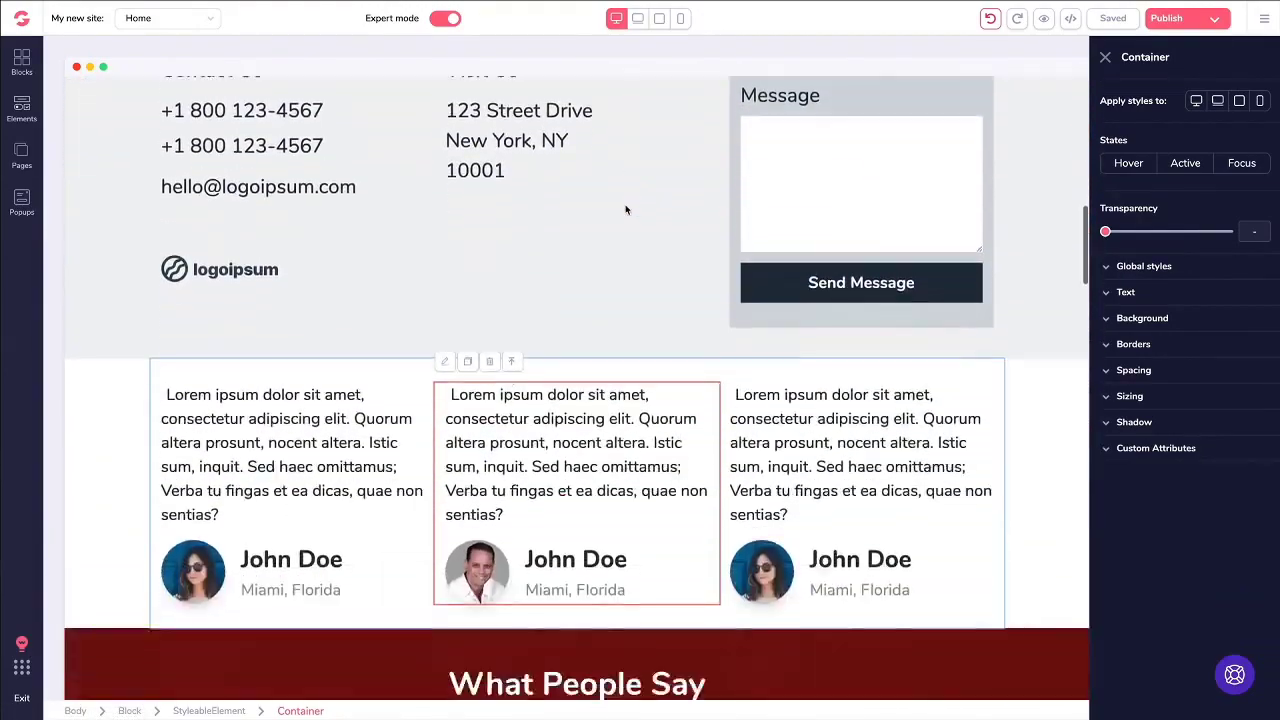
pyautogui.scroll(-4, 625, 207)
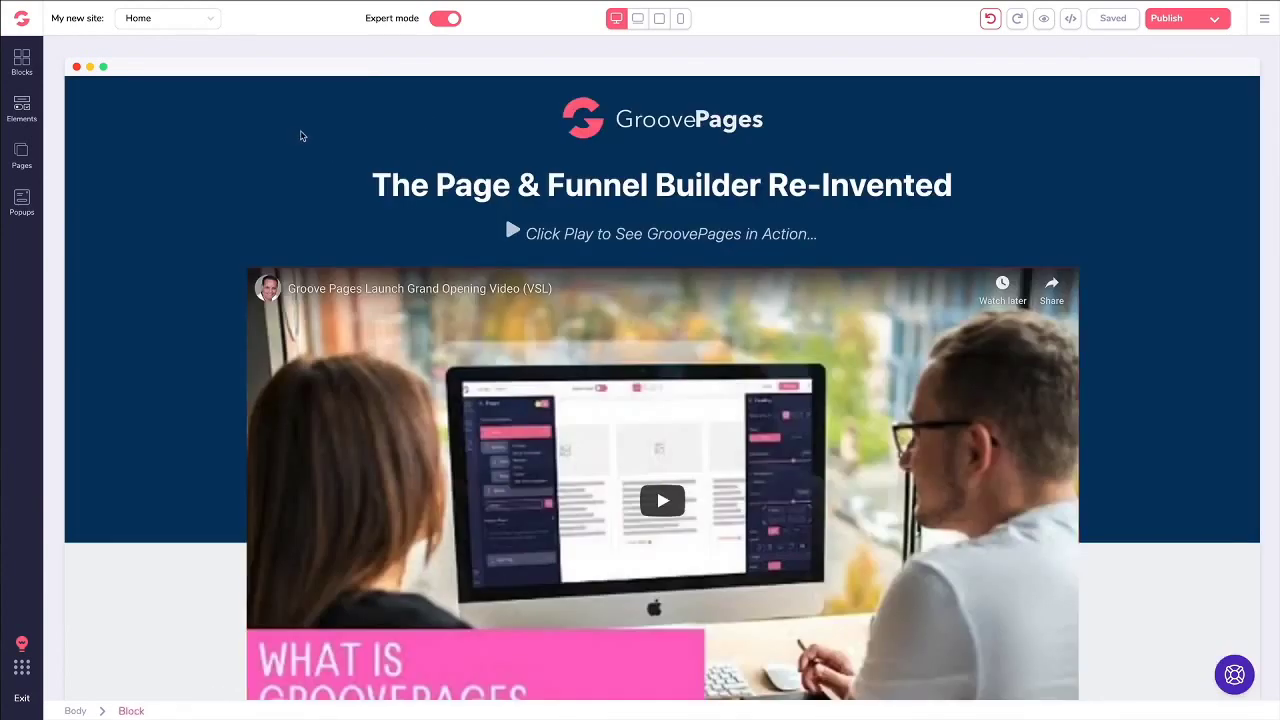
pyautogui.scroll(-1, 300, 136)
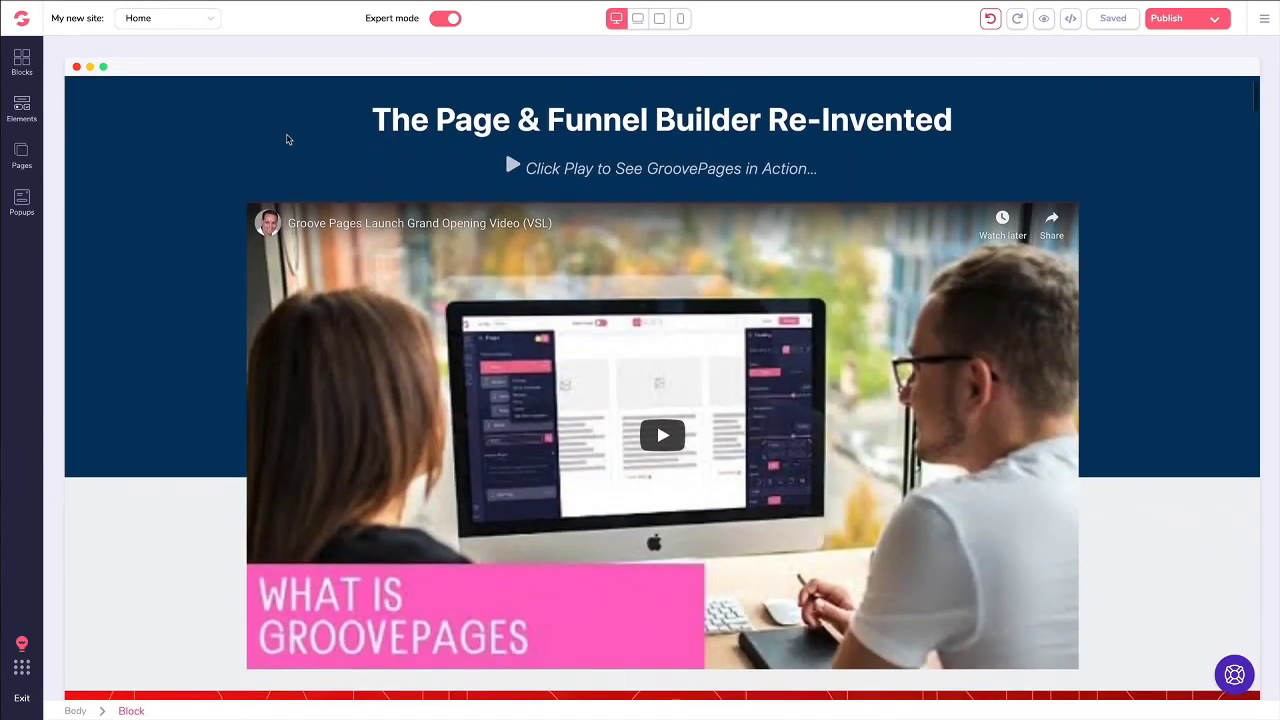
pyautogui.scroll(-2, 286, 140)
pyautogui.scroll(-2, 268, 140)
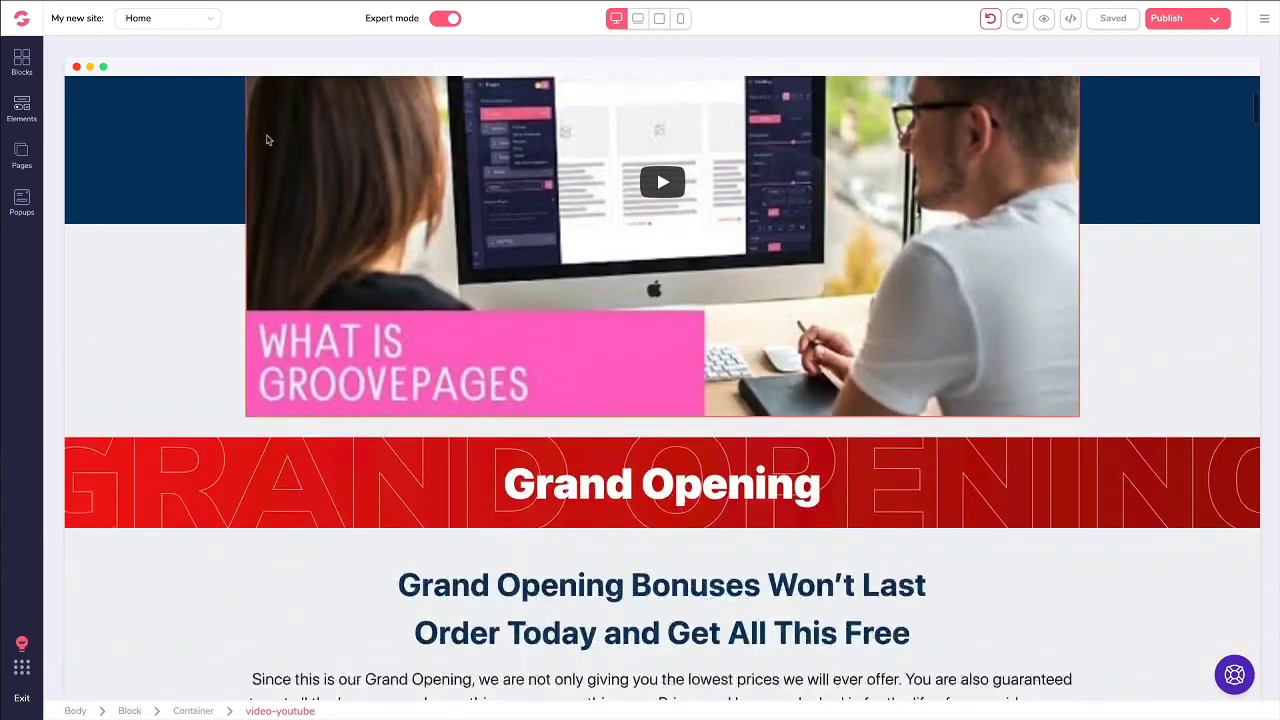
pyautogui.scroll(-5, 268, 140)
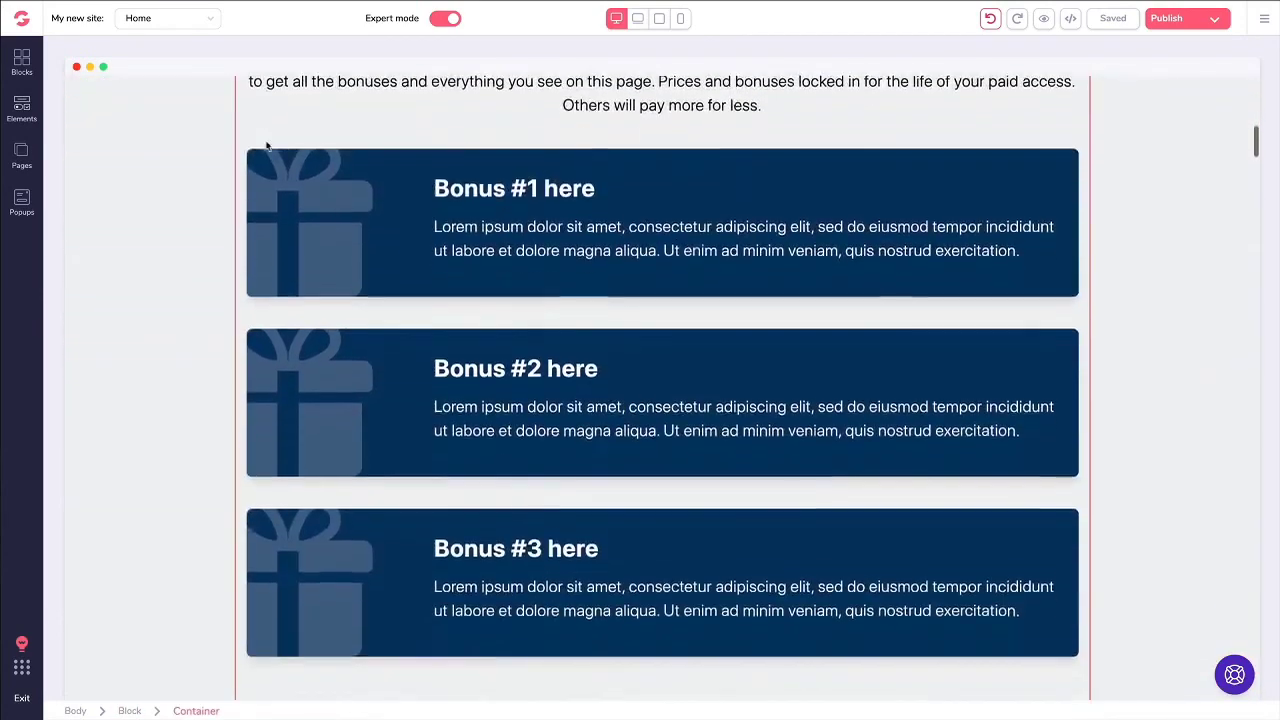
pyautogui.scroll(-4, 190, 166)
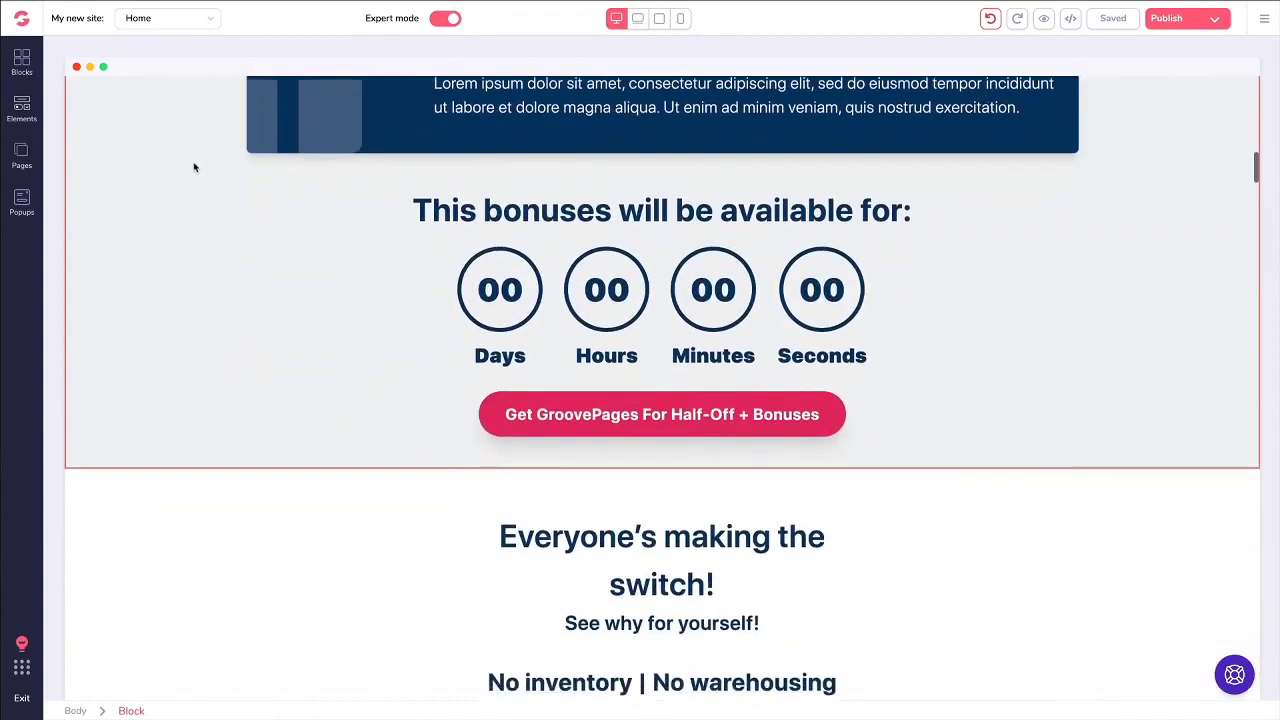
pyautogui.scroll(-9, 197, 164)
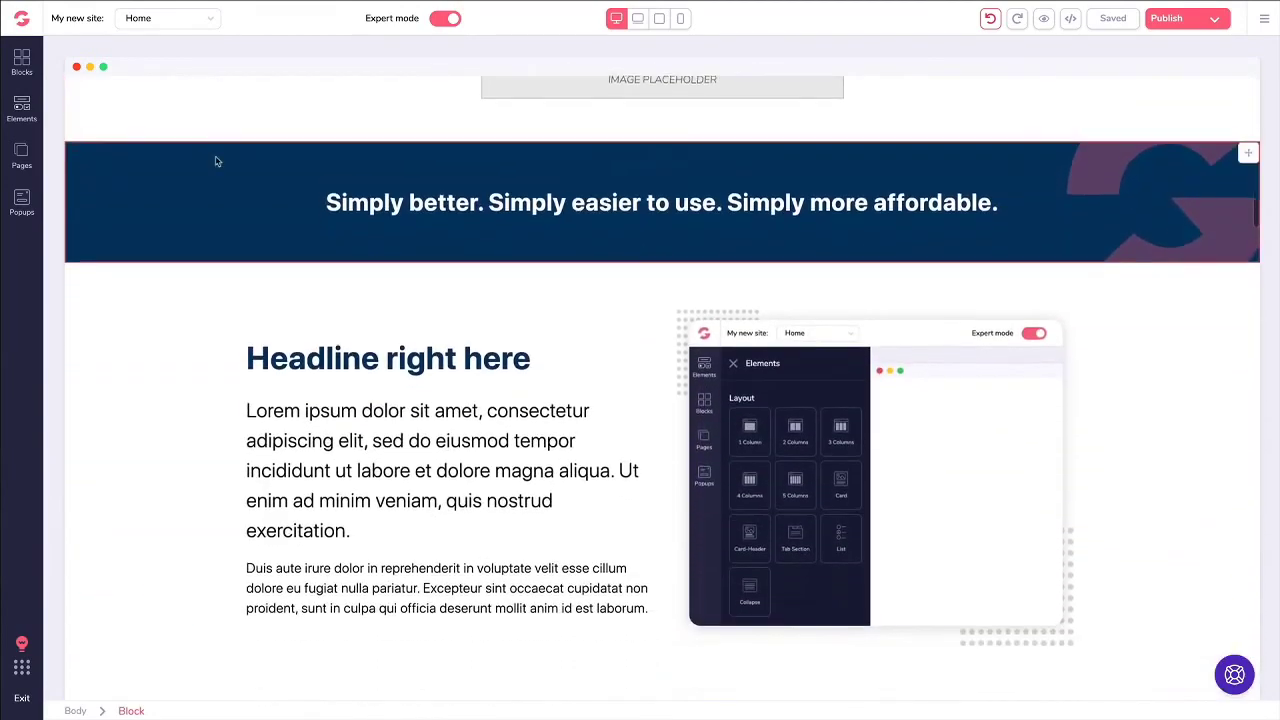
pyautogui.scroll(-11, 215, 161)
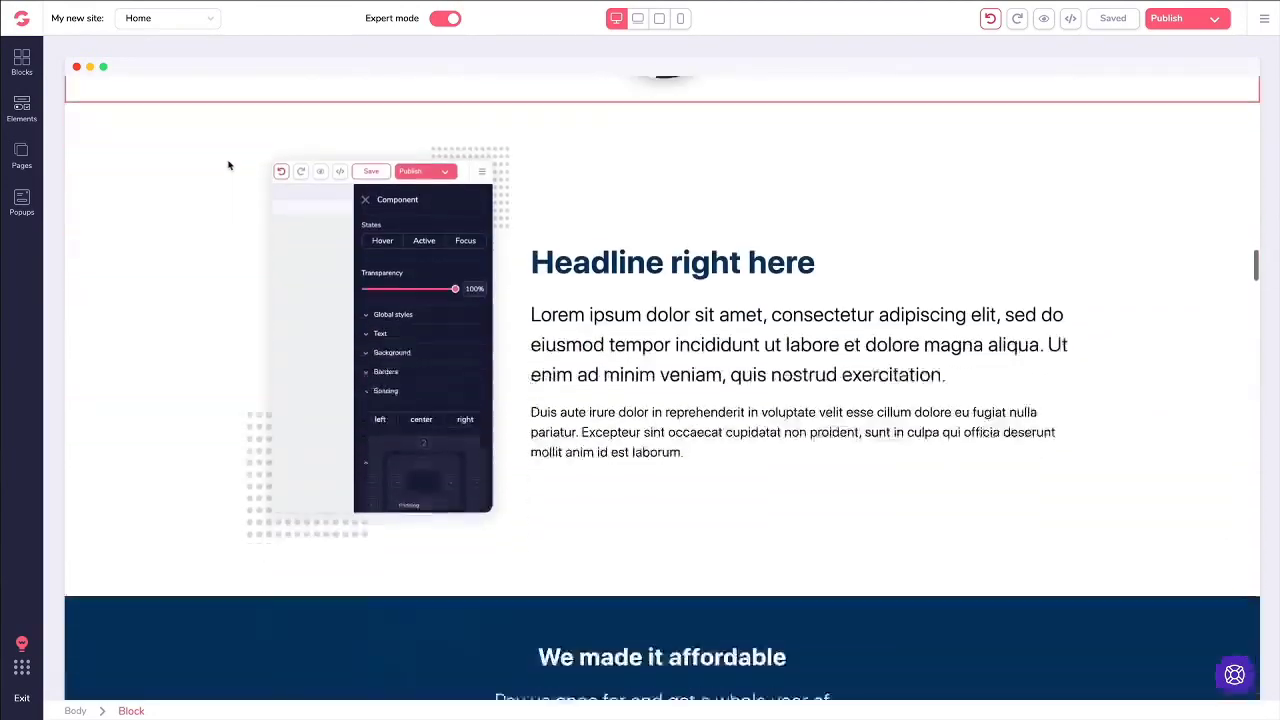
pyautogui.scroll(-11, 228, 165)
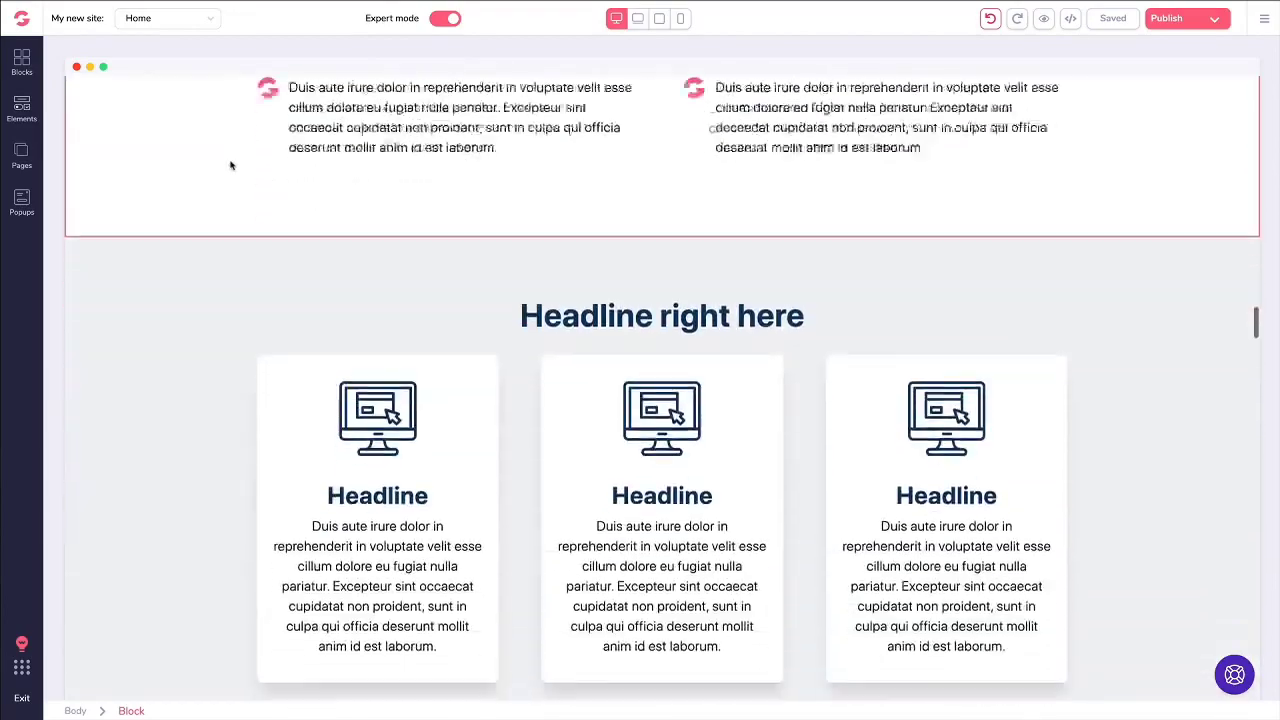
pyautogui.scroll(-15, 230, 165)
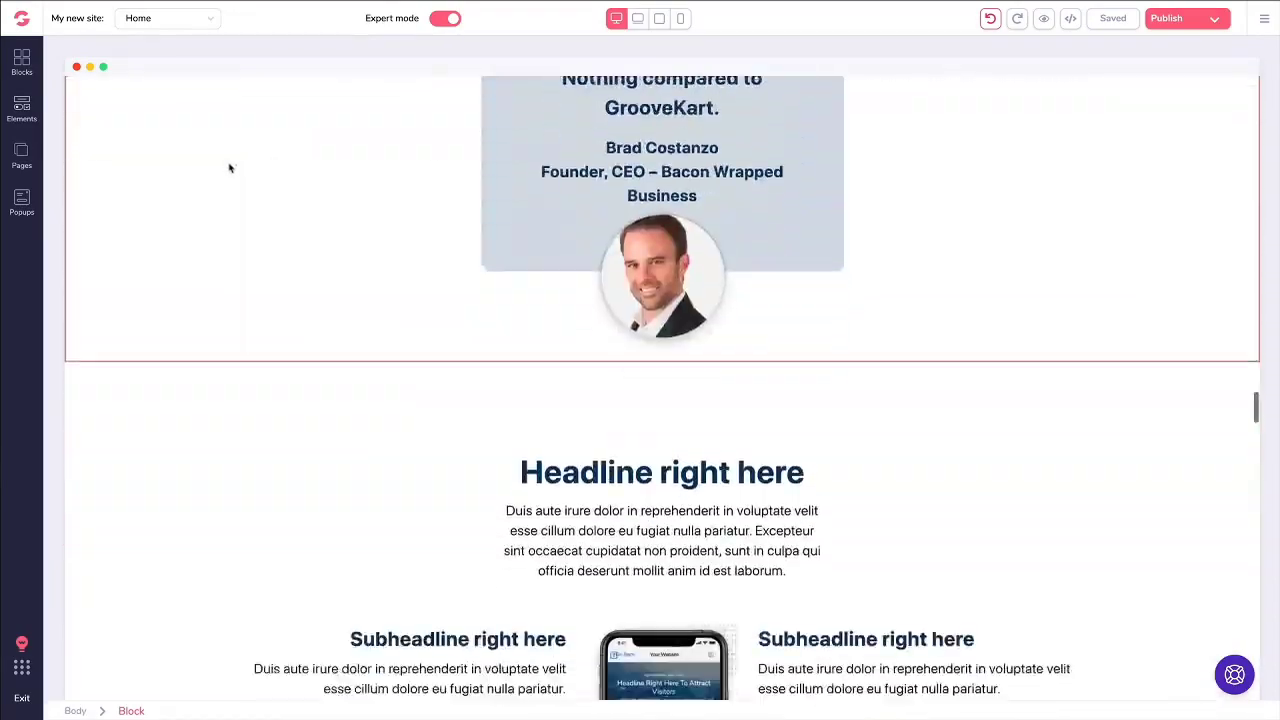
pyautogui.scroll(-12, 230, 168)
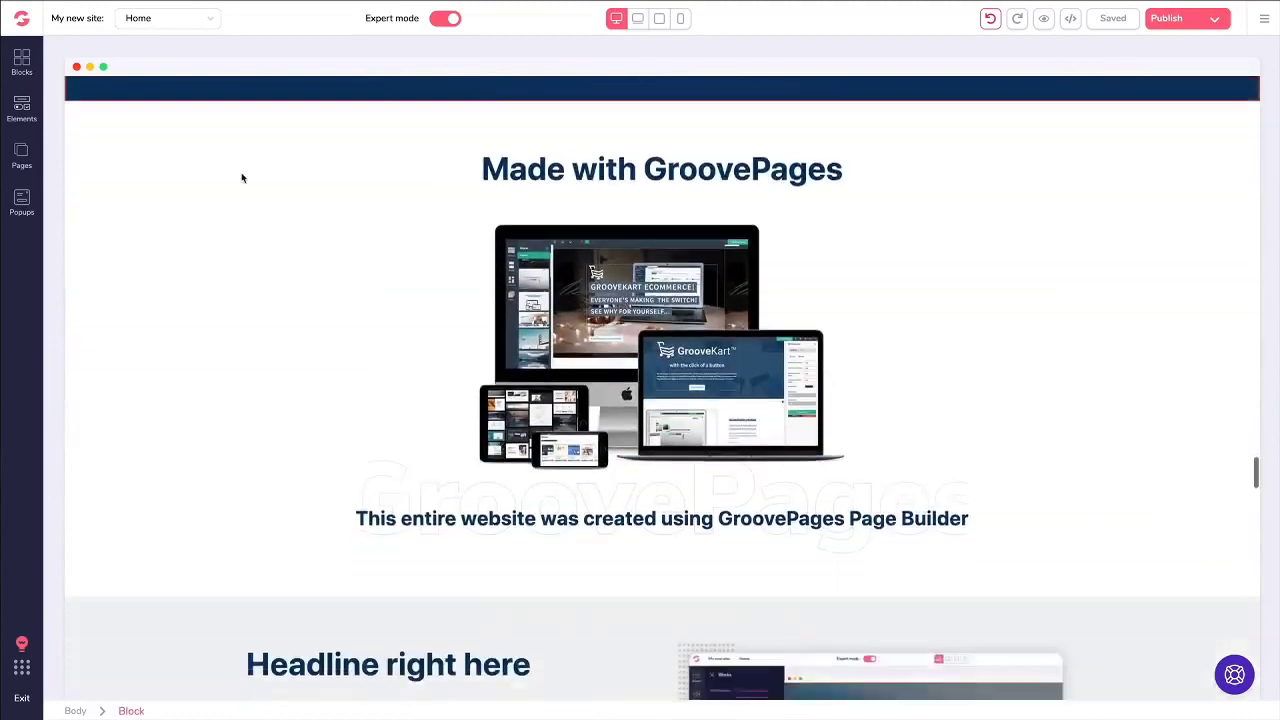
pyautogui.scroll(-2, 241, 178)
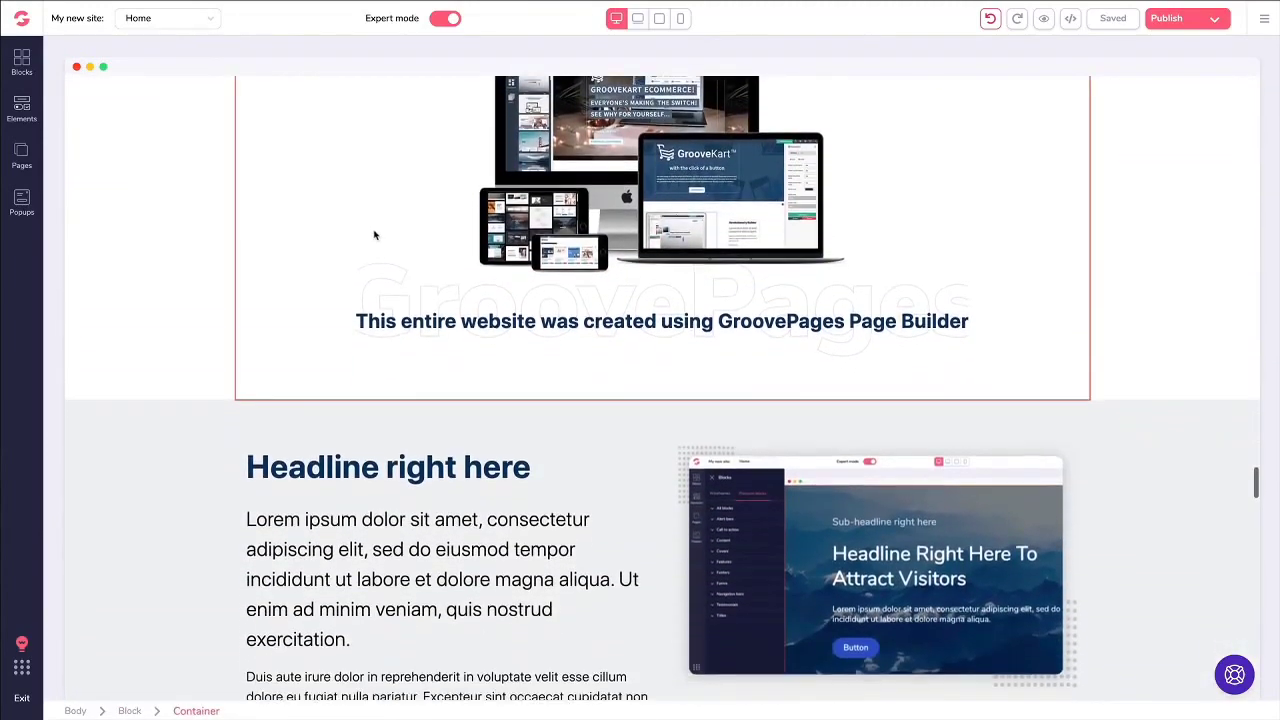
pyautogui.scroll(-9, 374, 235)
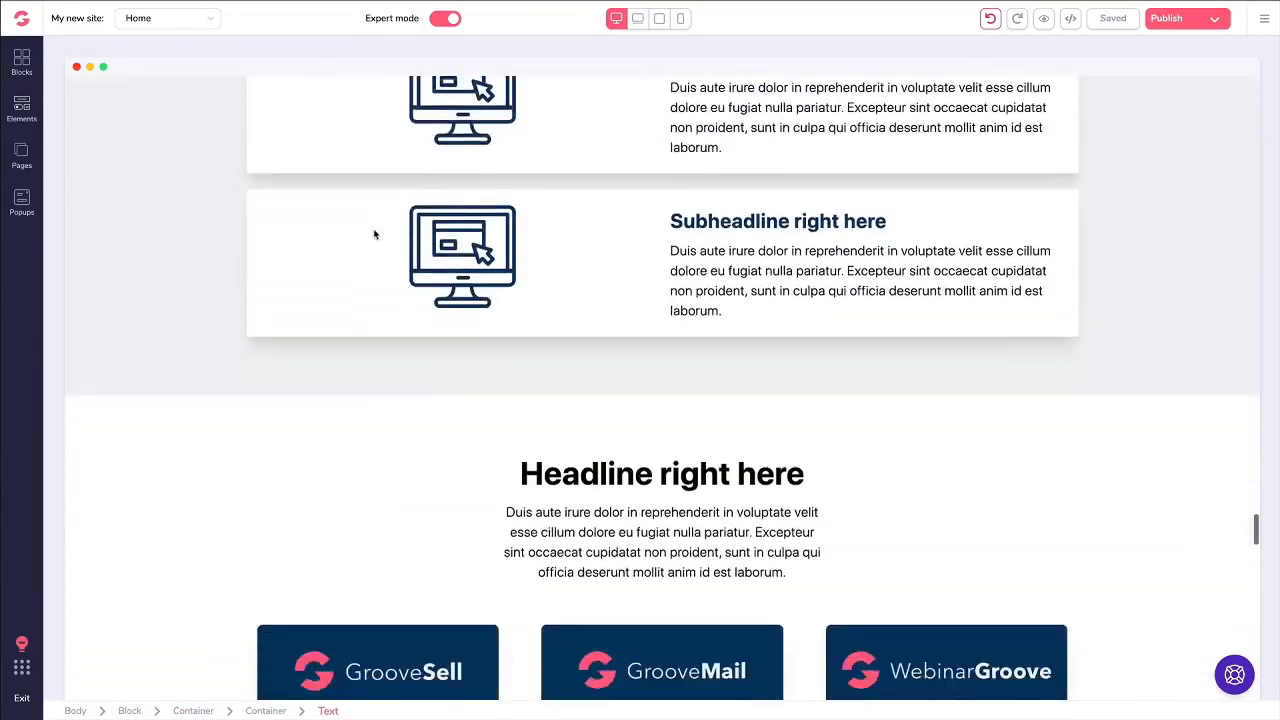
pyautogui.scroll(-8, 374, 235)
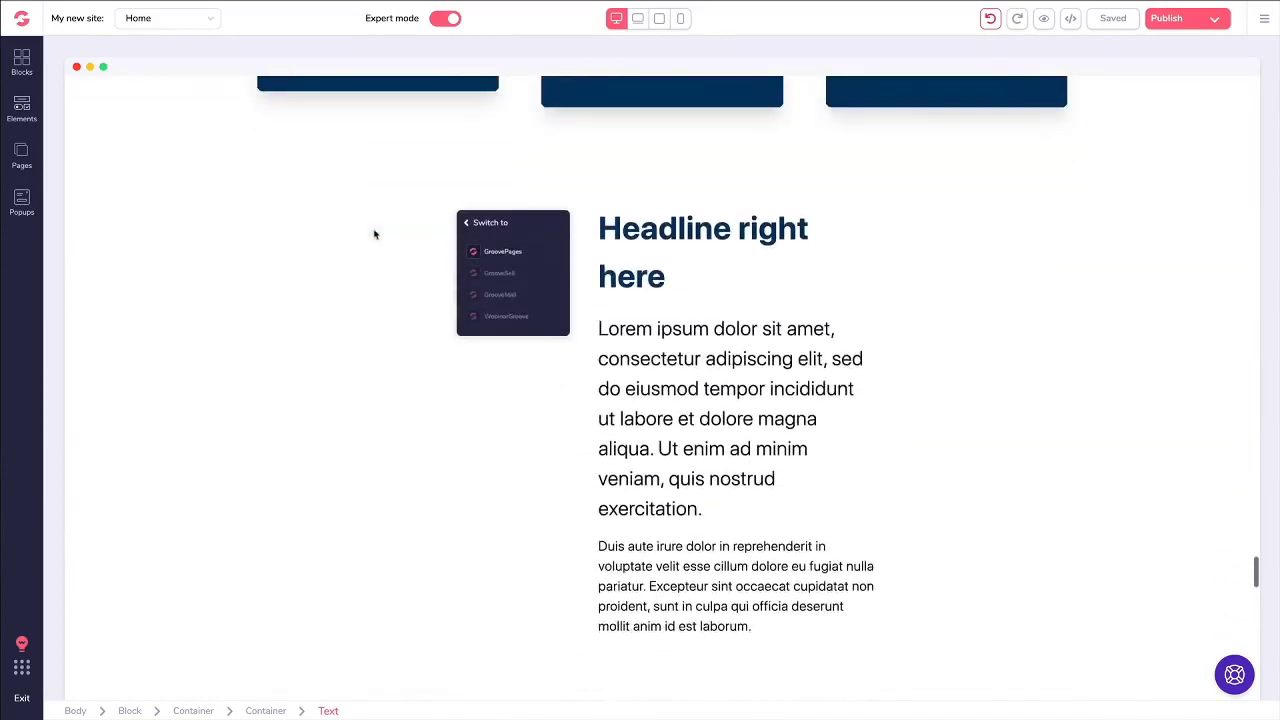
pyautogui.scroll(-8, 374, 235)
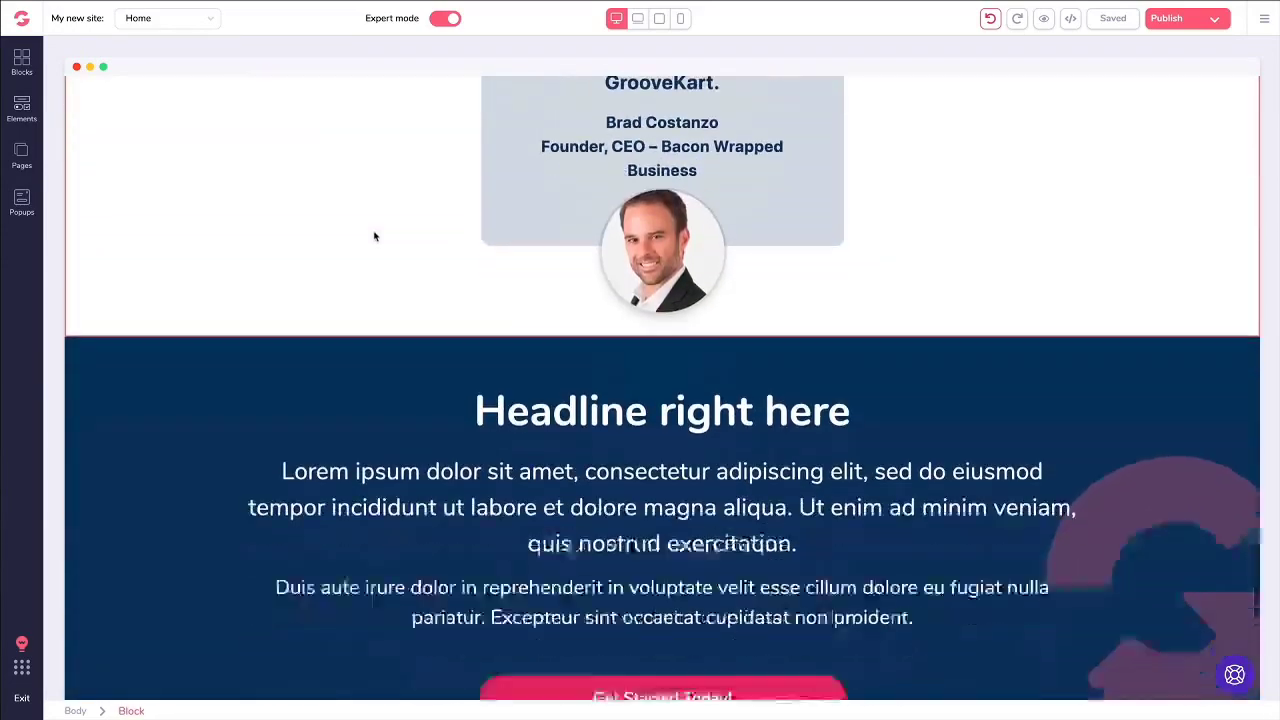
pyautogui.scroll(-7, 374, 235)
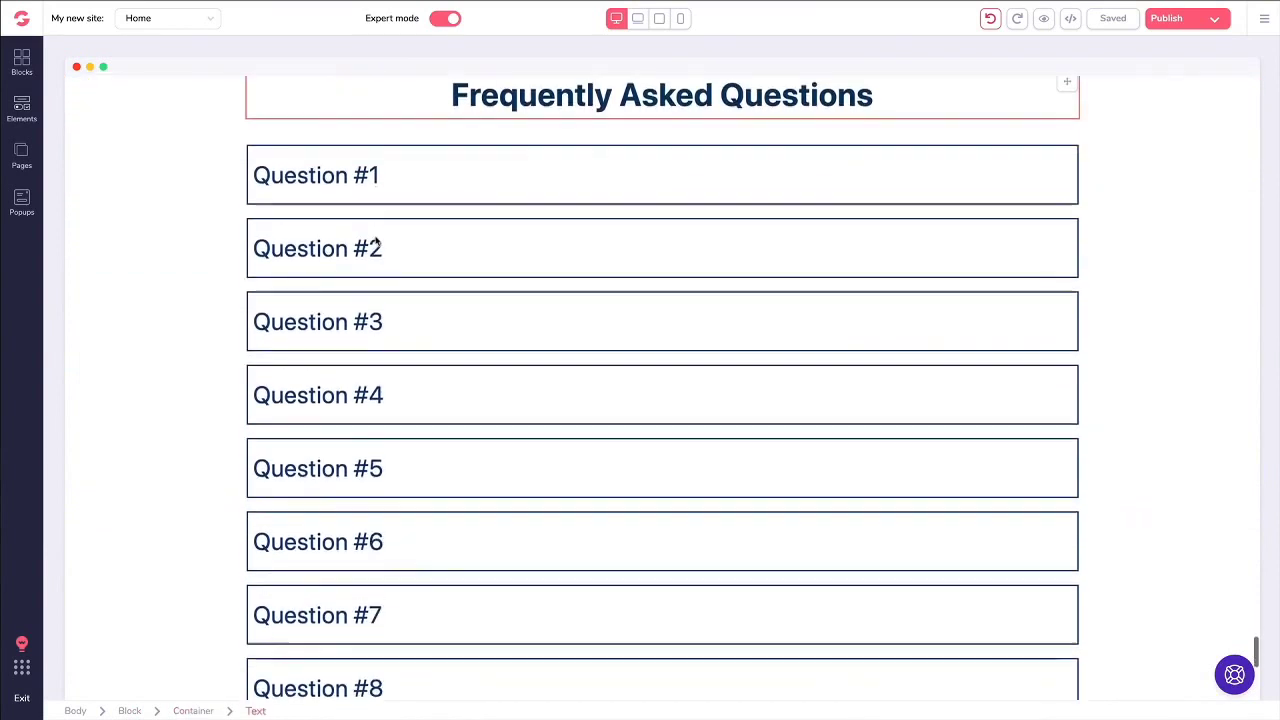
pyautogui.scroll(-6, 378, 242)
pyautogui.scroll(8, 375, 246)
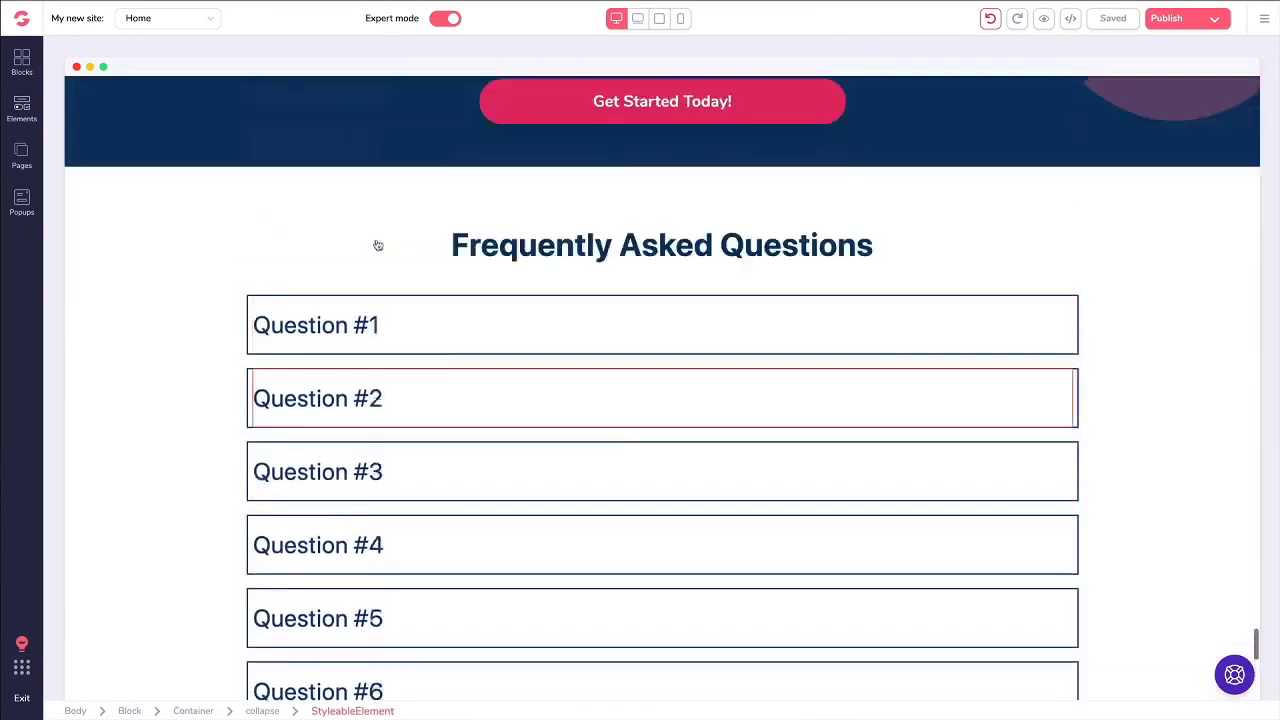
pyautogui.scroll(20, 378, 245)
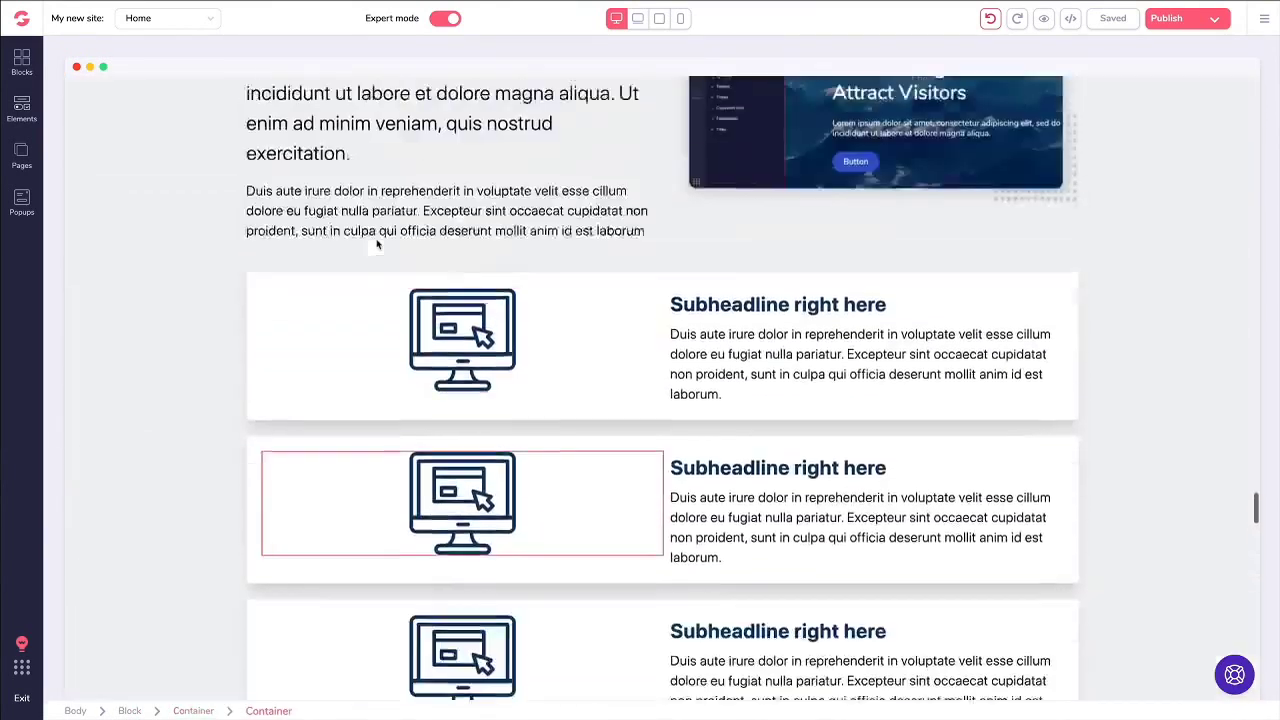
pyautogui.scroll(6, 377, 244)
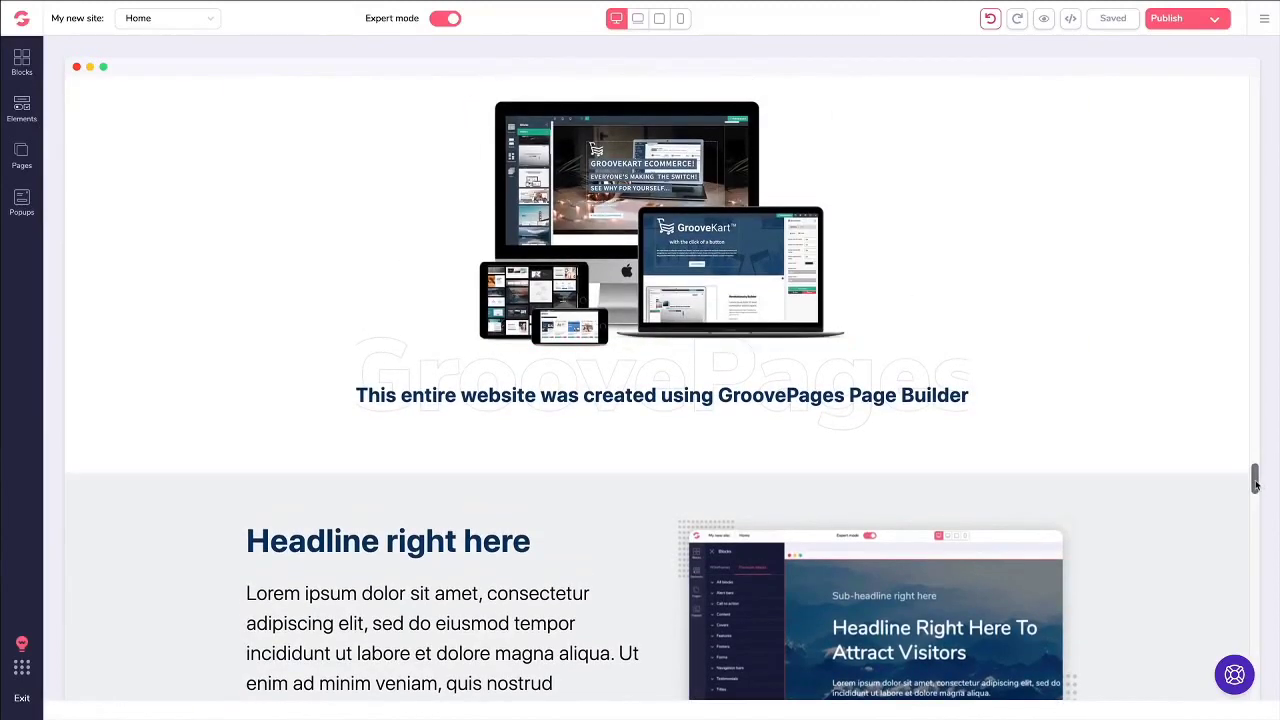
pyautogui.moveTo(1256, 484); pyautogui.dragTo(1256, 80)
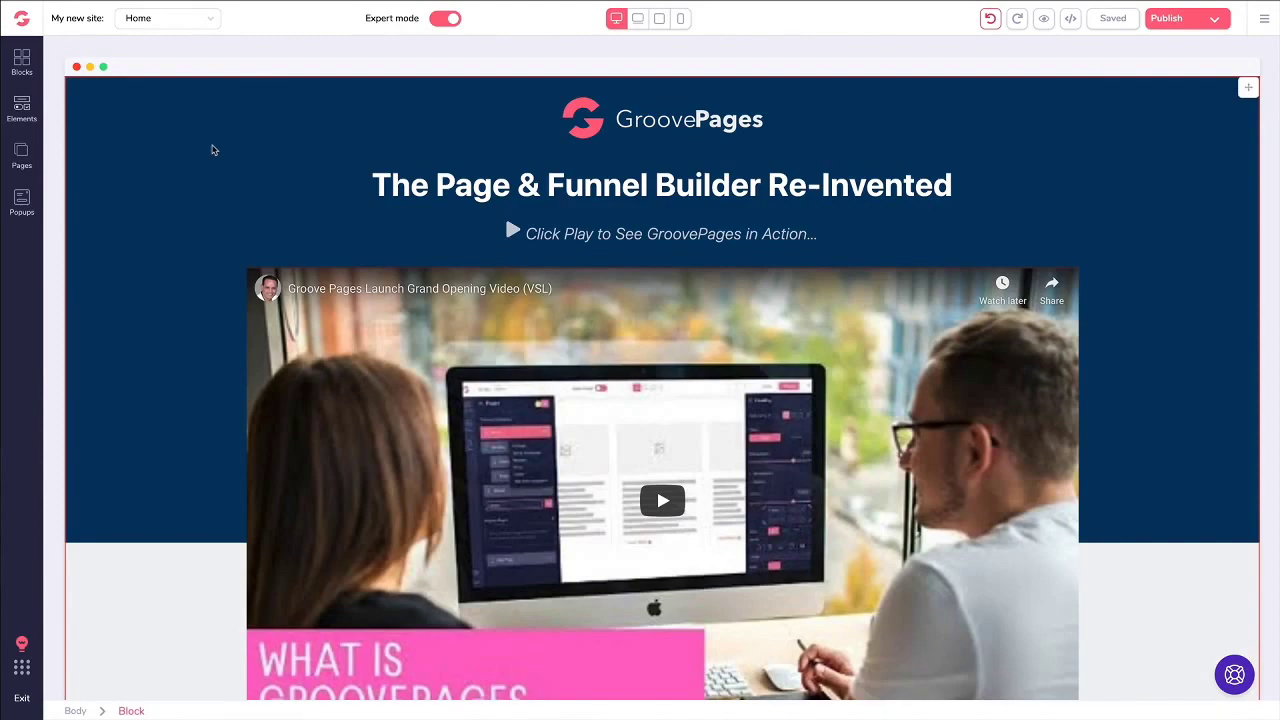
# Step: Try dragging the Grand Opening Bonuses heading slightly lower
pyautogui.scroll(-6, 1163, 119)
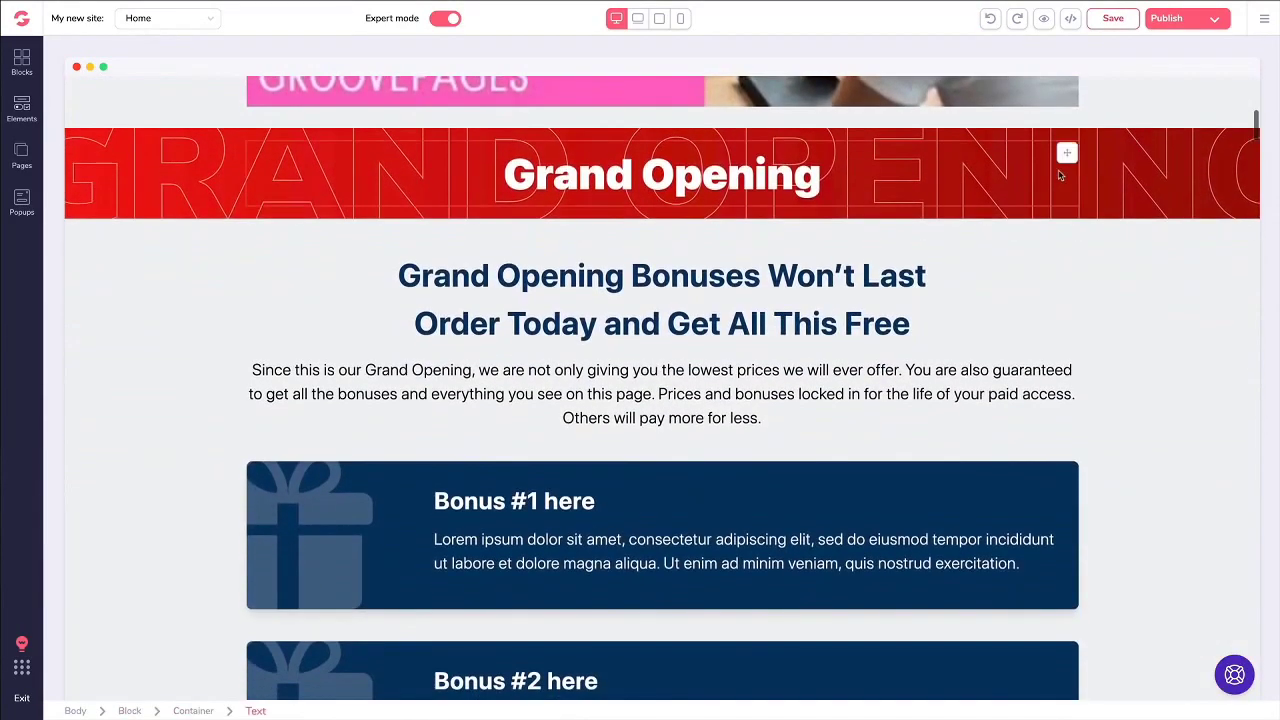
pyautogui.scroll(-2, 1060, 165)
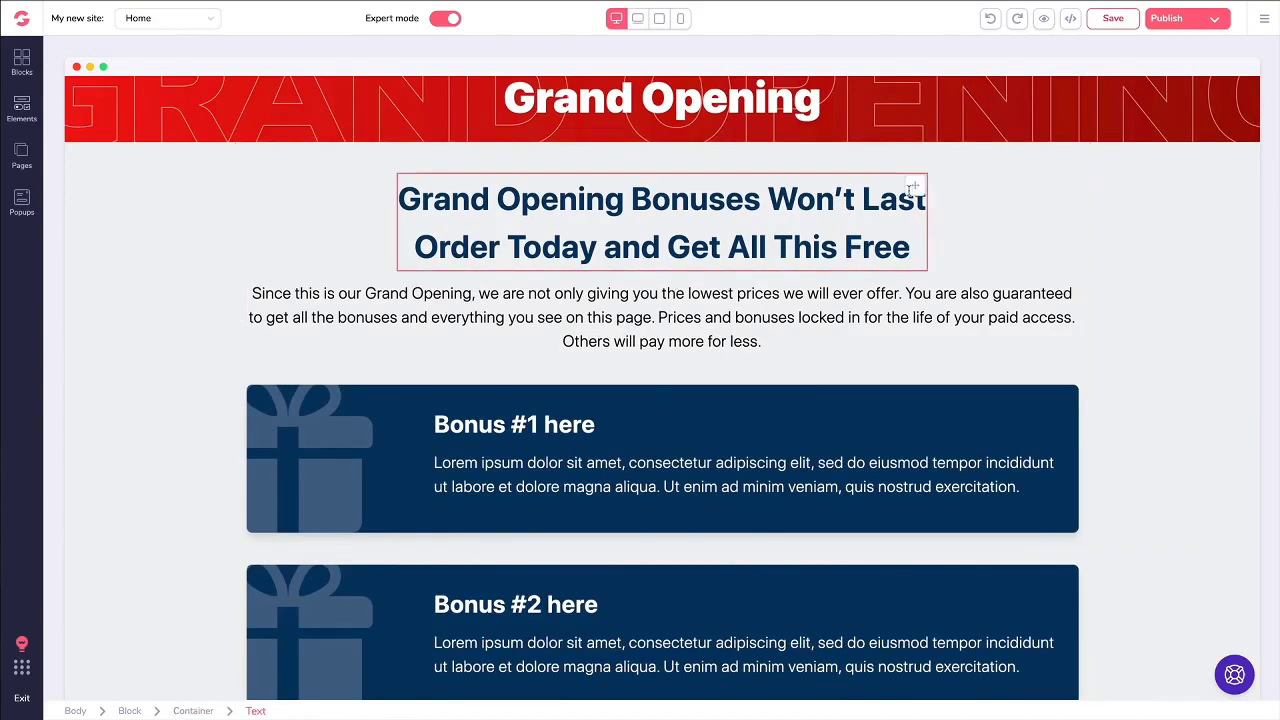
pyautogui.moveTo(915, 186)
pyautogui.mouseDown()
pyautogui.moveTo(908, 322)
pyautogui.moveTo(914, 180)
pyautogui.mouseUp()
# Step: Back at the top, select the hero block and then its GroovePages logo image
pyautogui.scroll(2, 914, 200)
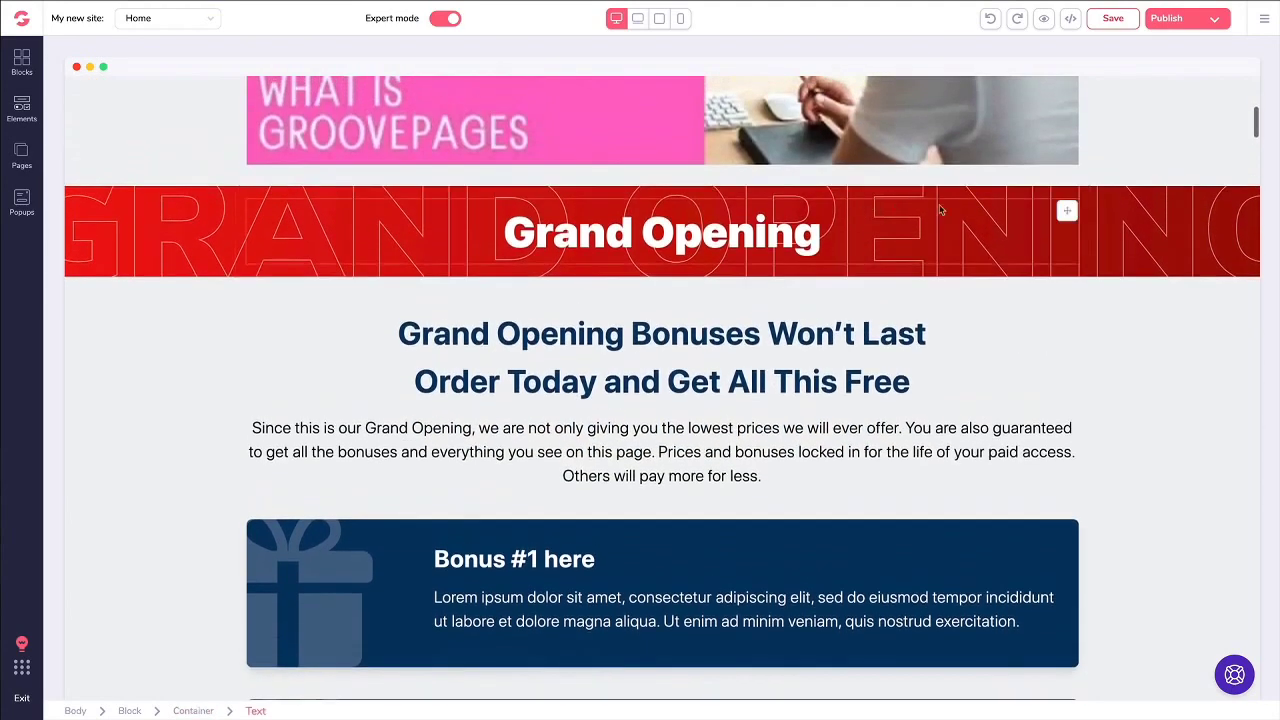
pyautogui.scroll(7, 822, 190)
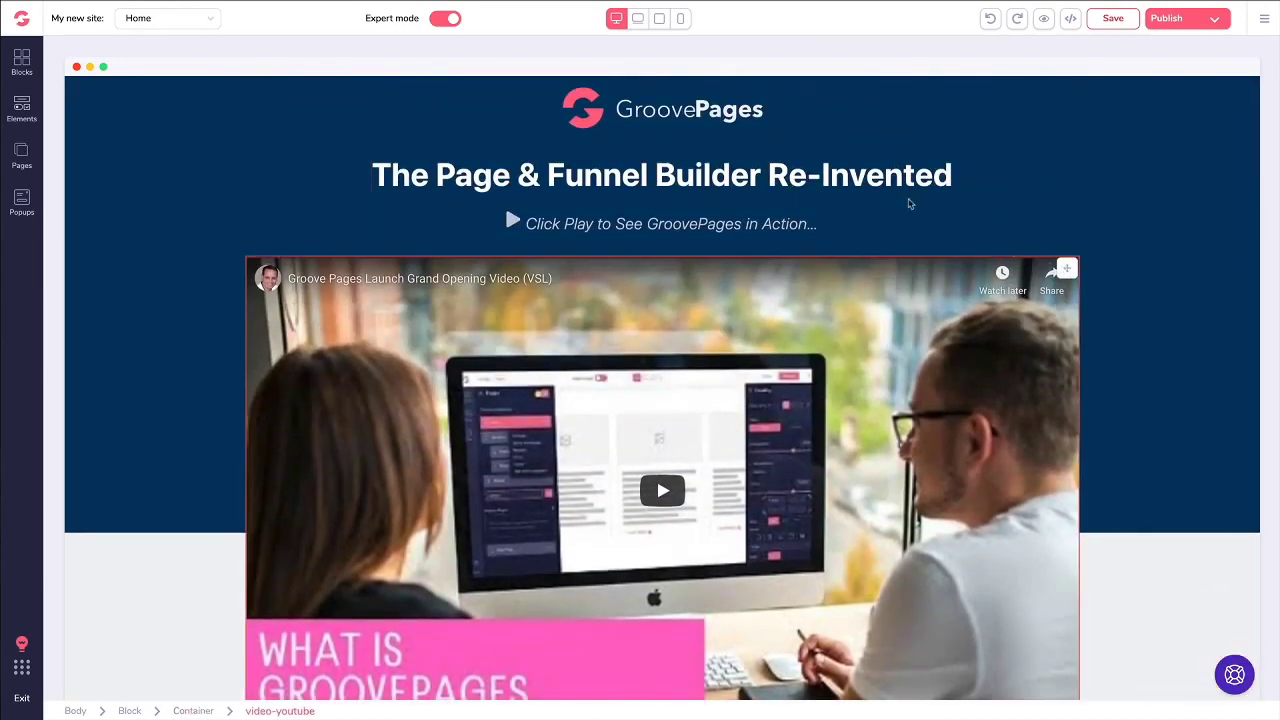
pyautogui.click(1131, 124)
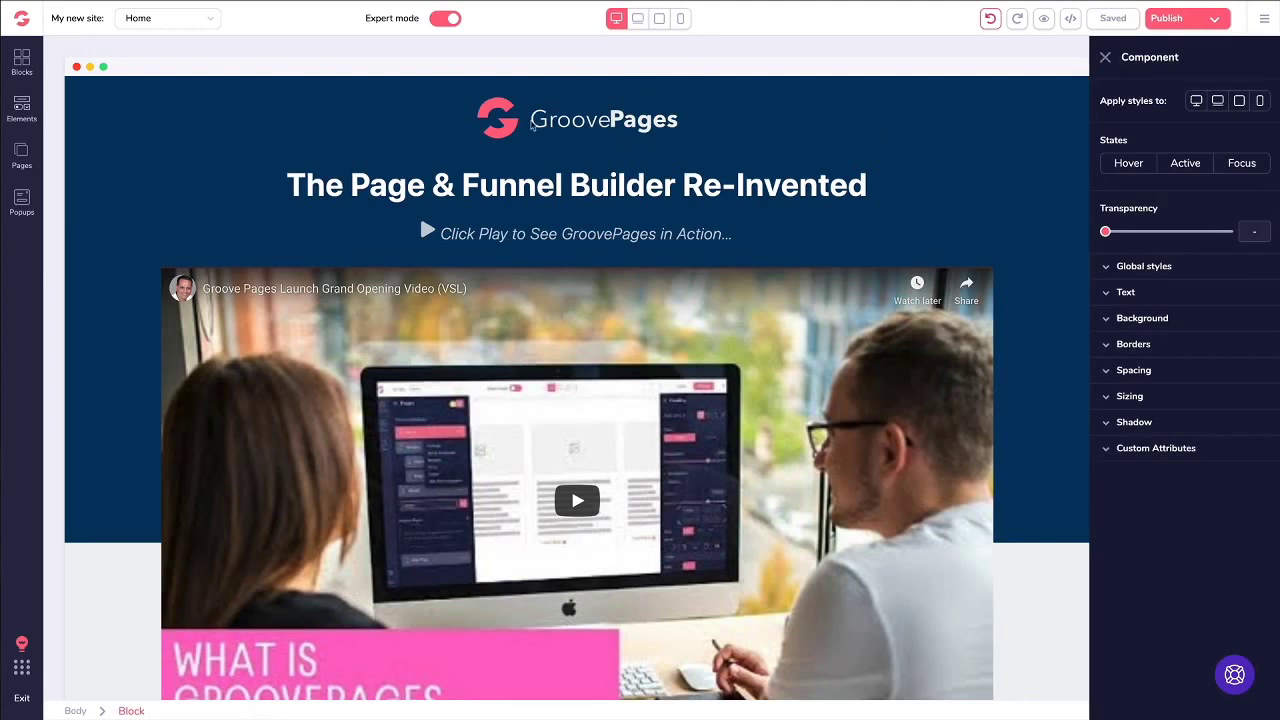
pyautogui.click(531, 122)
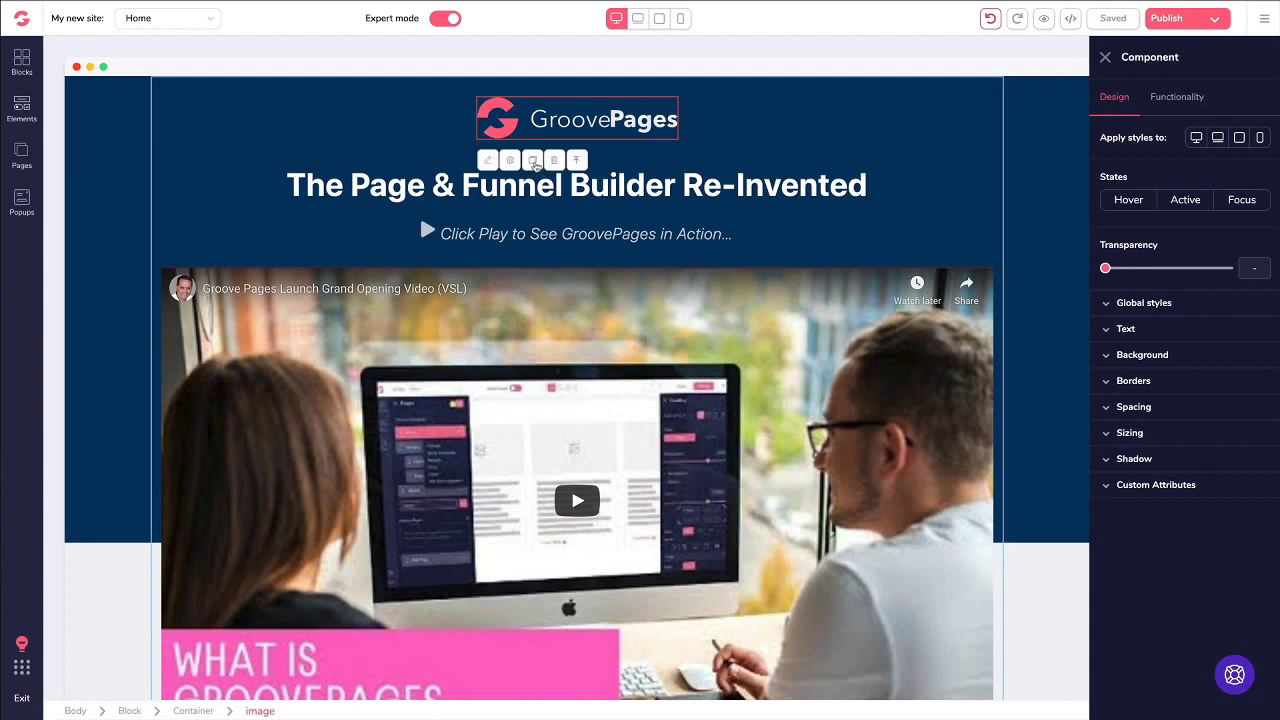
pyautogui.click(533, 162)
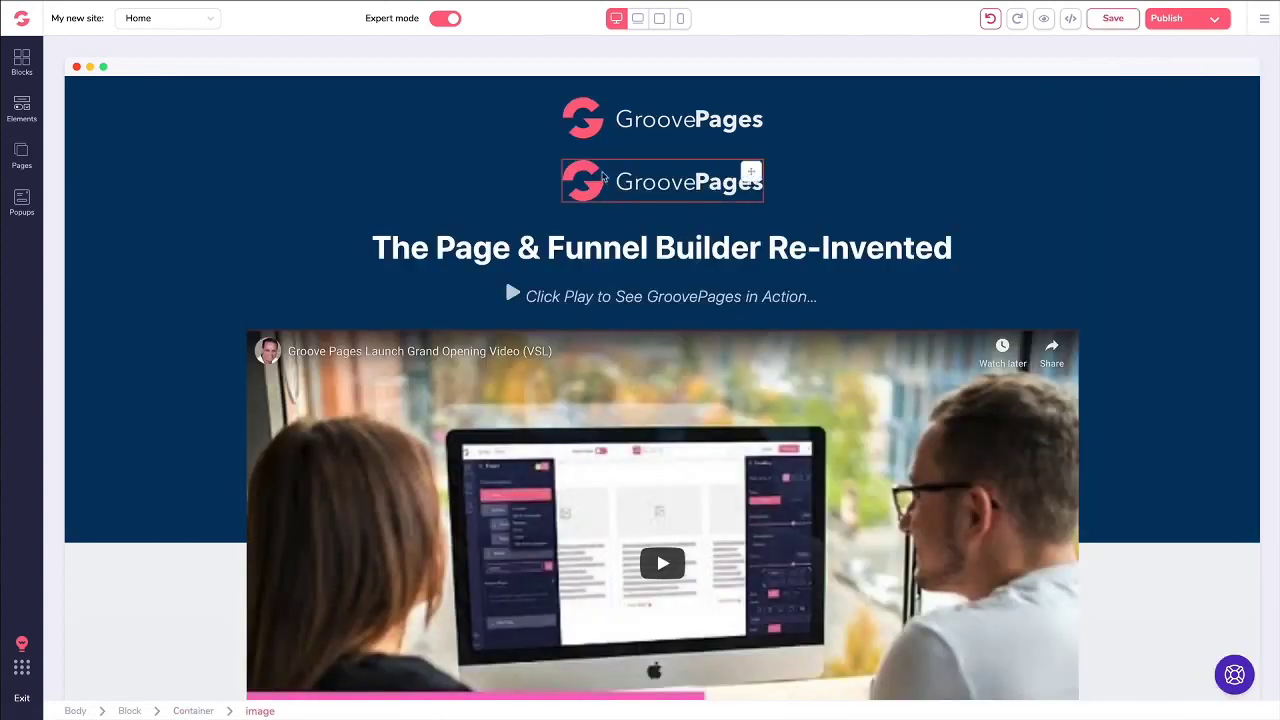
pyautogui.click(647, 183)
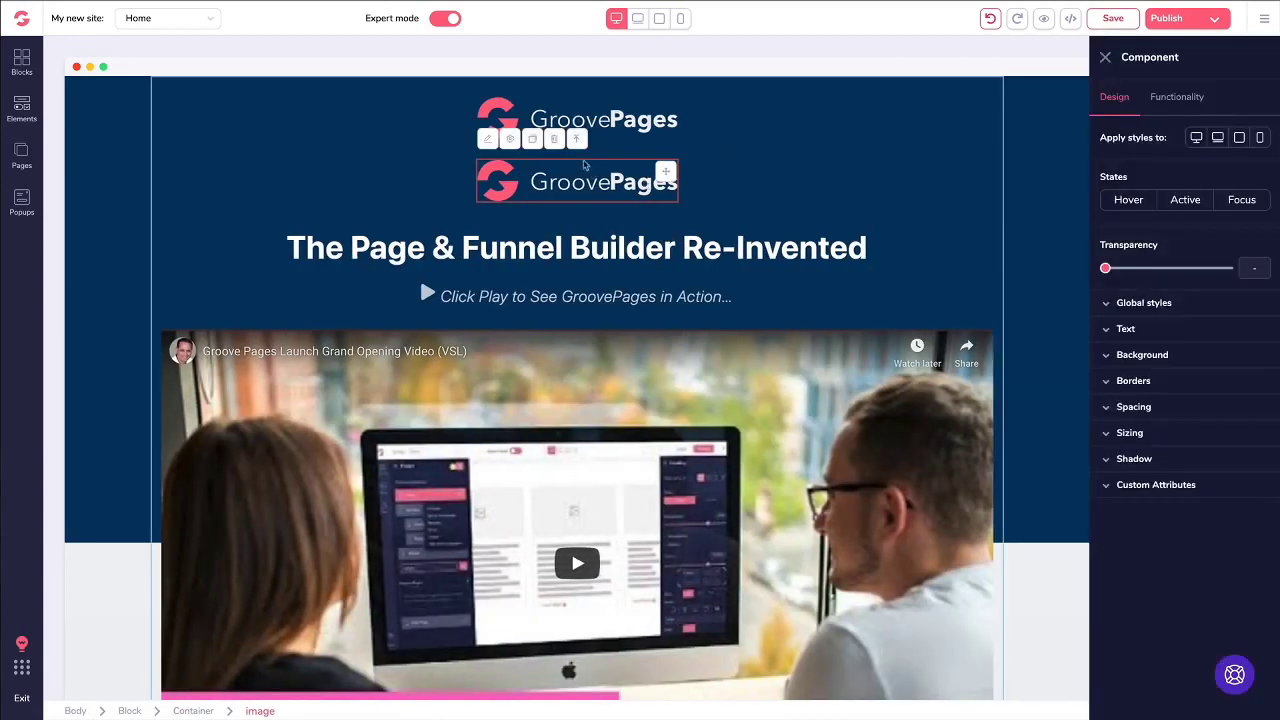
pyautogui.click(555, 140)
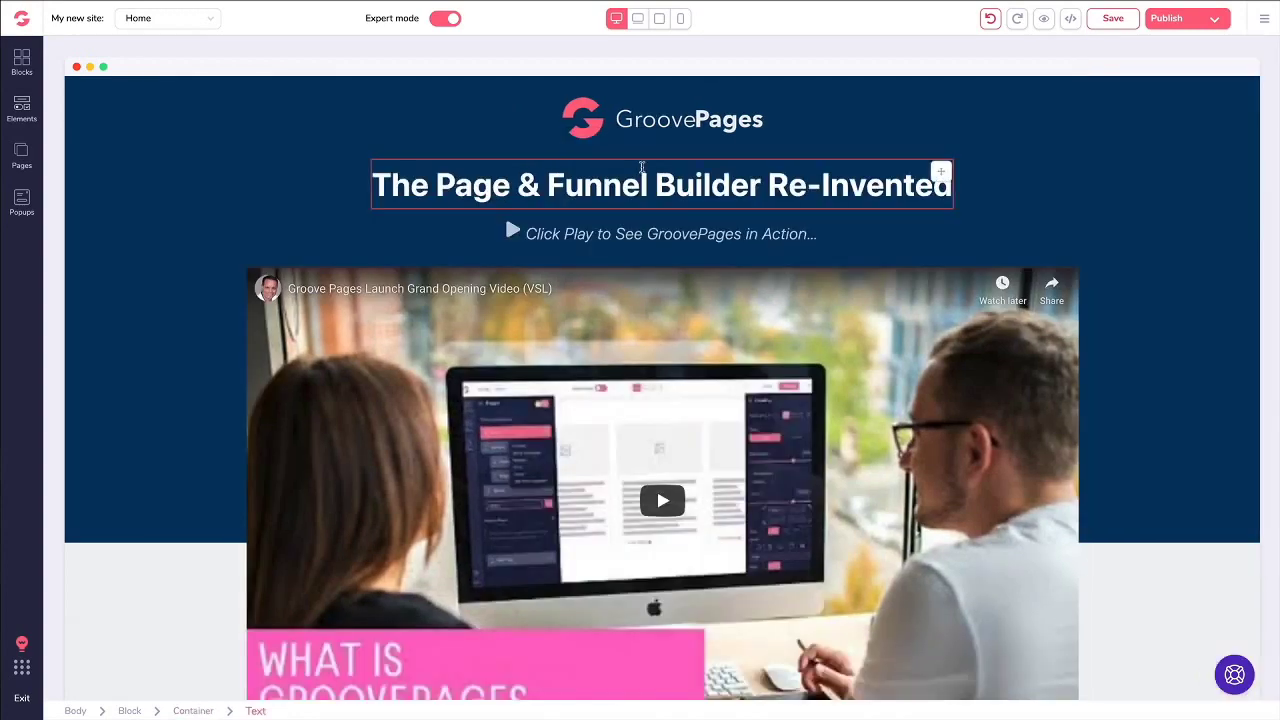
pyautogui.scroll(-15, 640, 200)
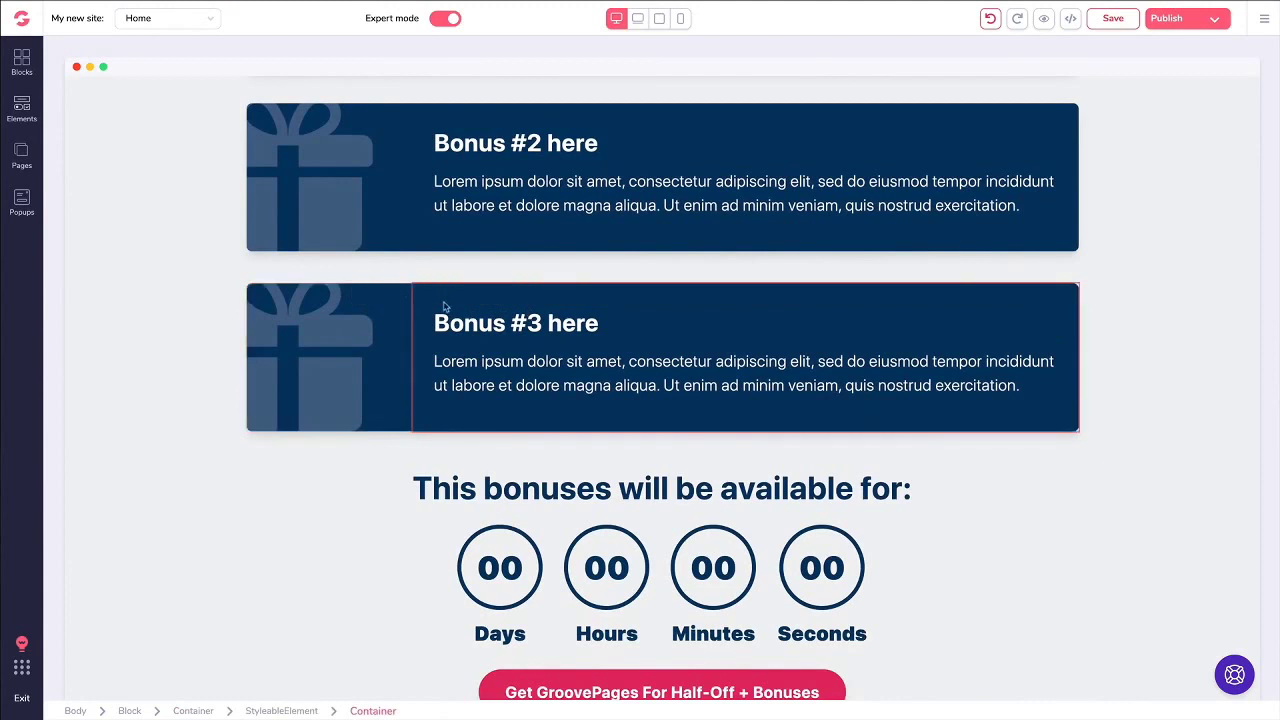
pyautogui.click(450, 365)
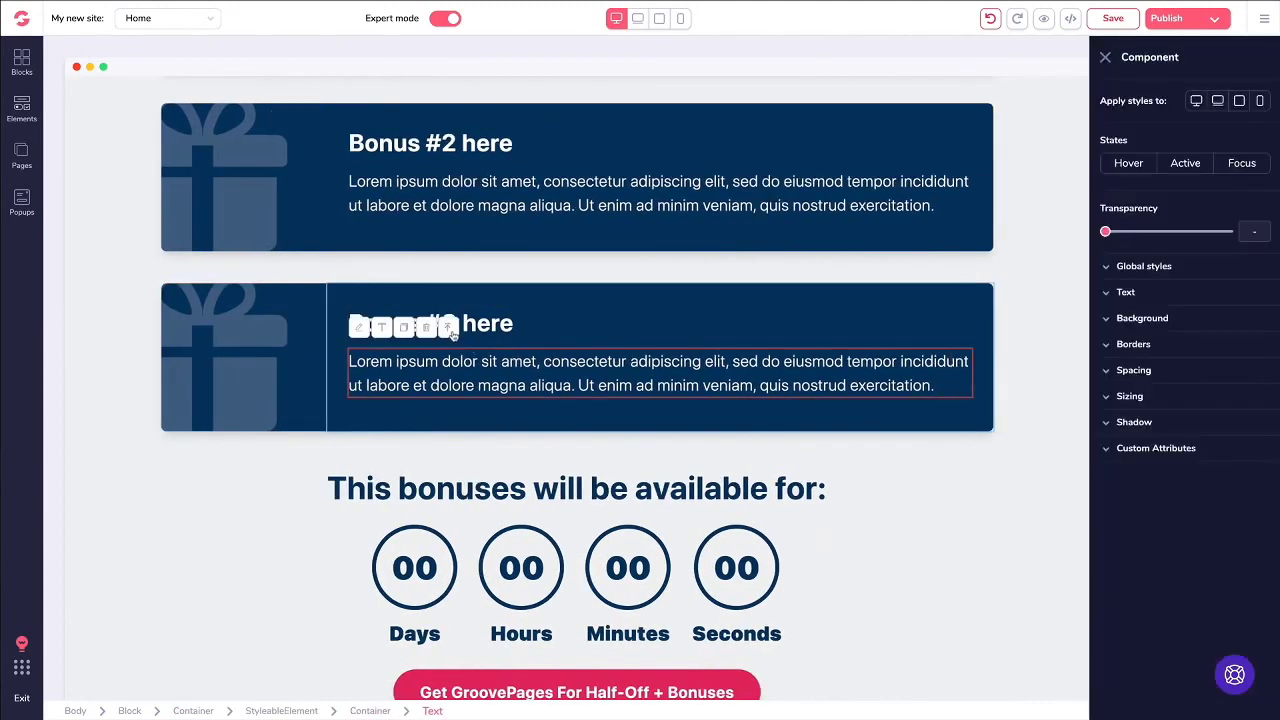
pyautogui.click(448, 328)
pyautogui.click(404, 263)
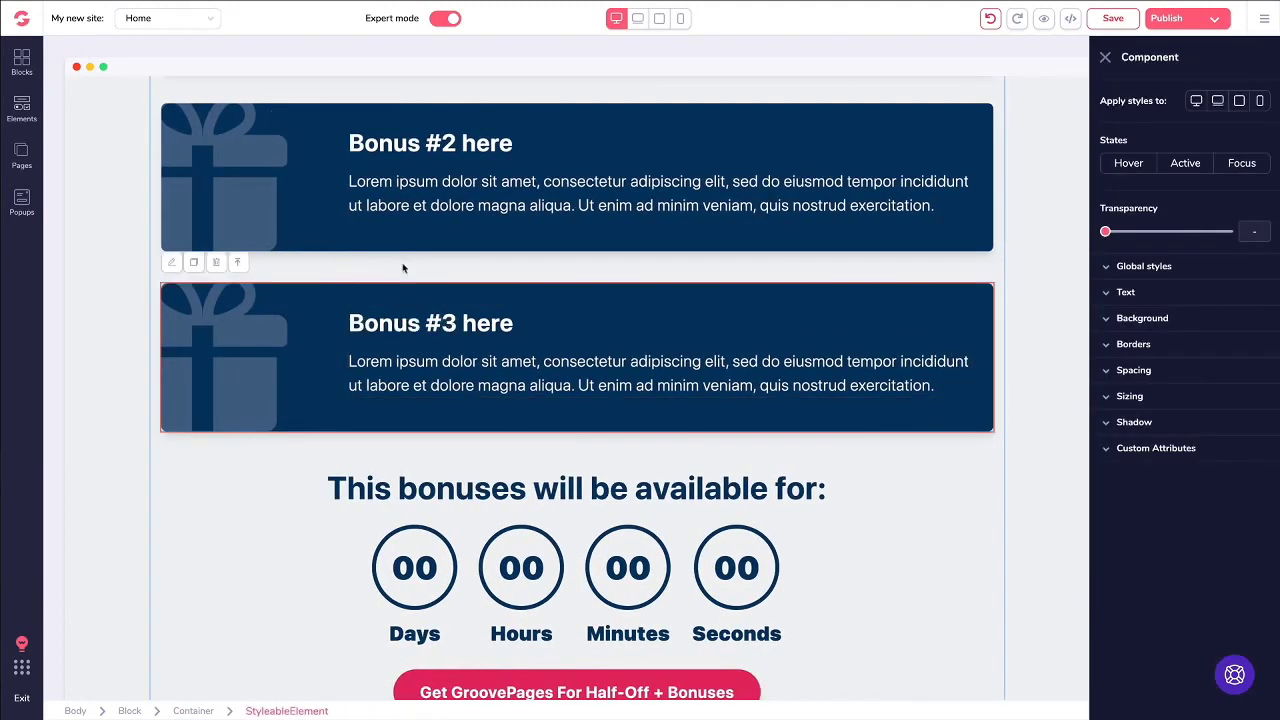
pyautogui.click(194, 262)
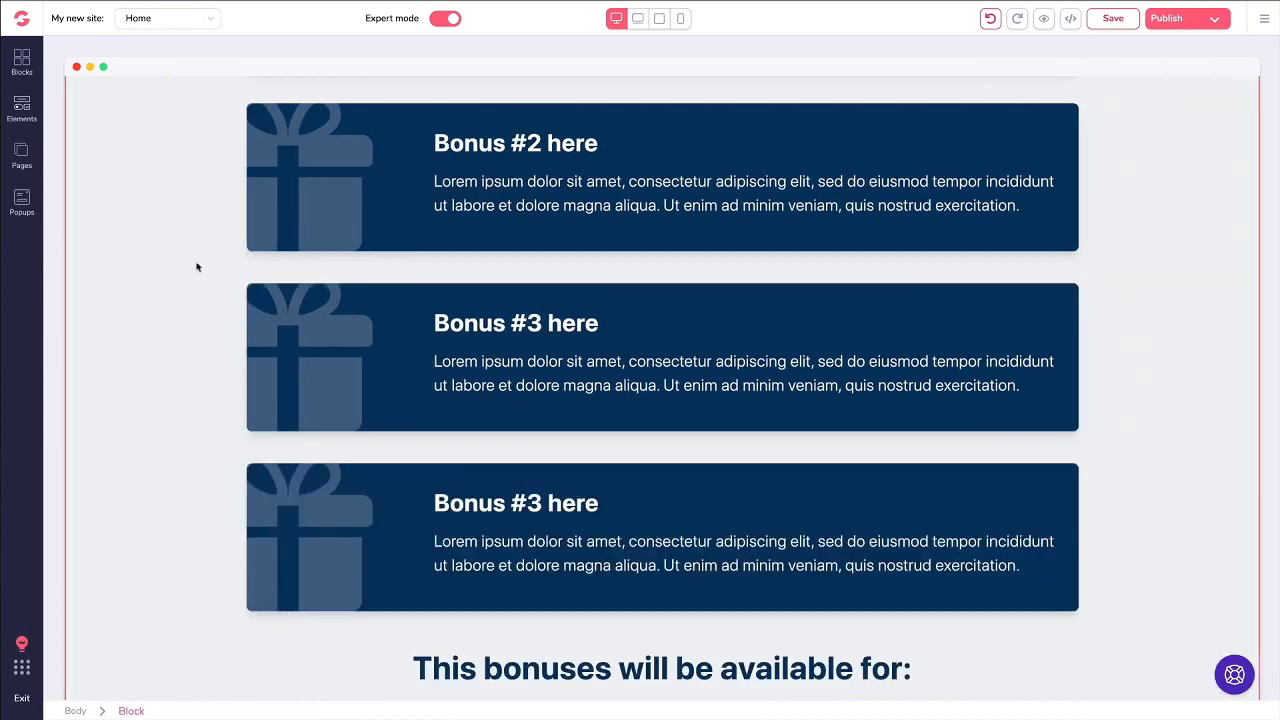
pyautogui.click(428, 488)
pyautogui.click(404, 444)
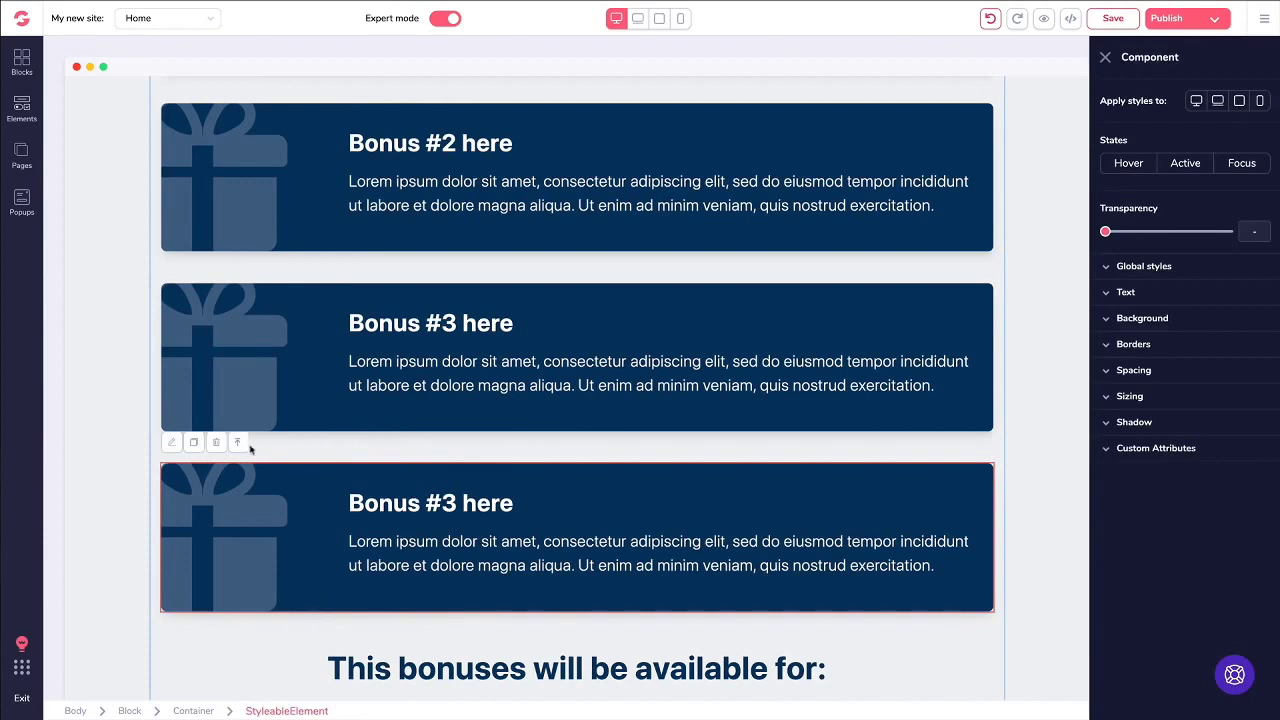
pyautogui.click(218, 443)
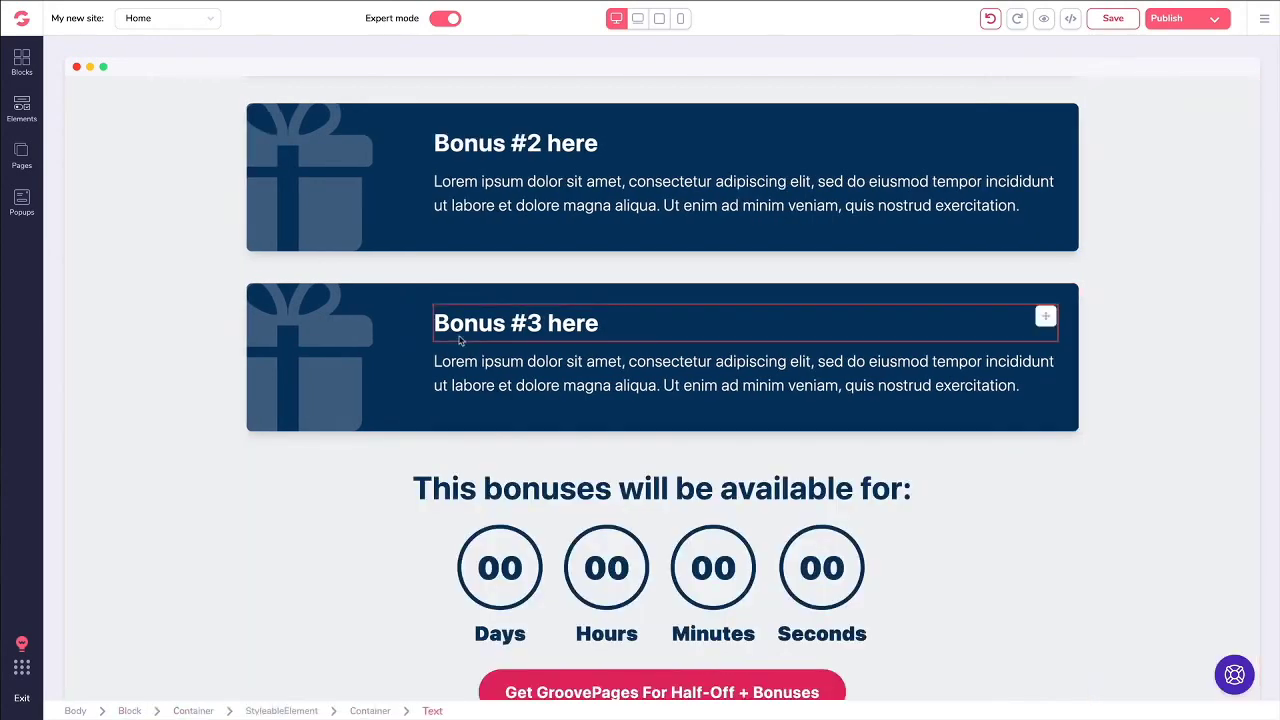
pyautogui.scroll(-3, 443, 329)
pyautogui.scroll(-9, 494, 311)
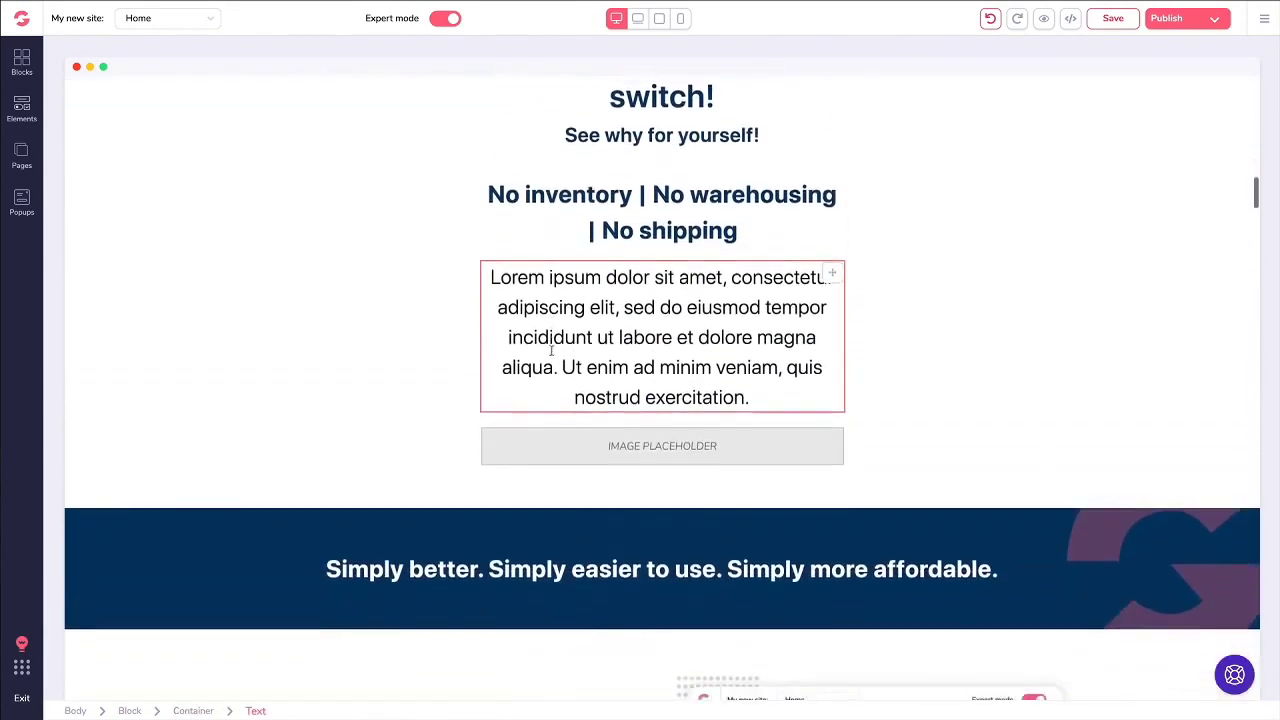
# Step: Select the 'Headline right here' section block and duplicate it
pyautogui.scroll(-1, 407, 362)
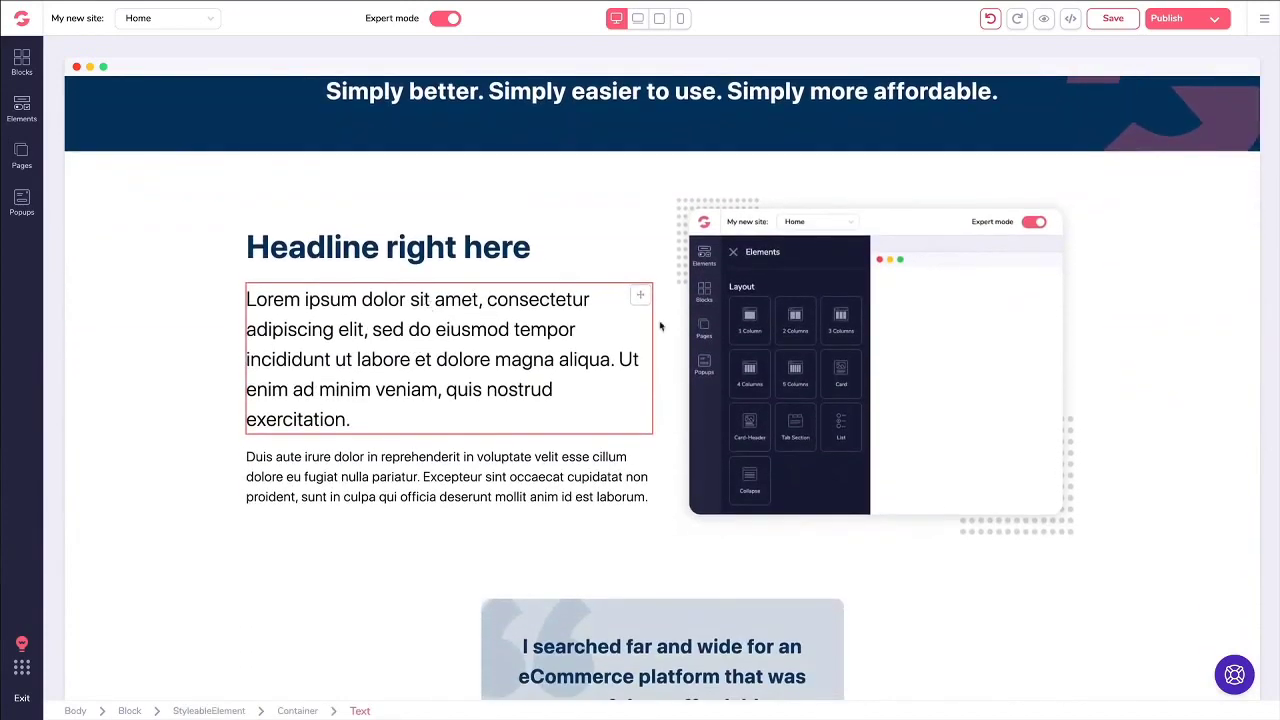
pyautogui.click(760, 312)
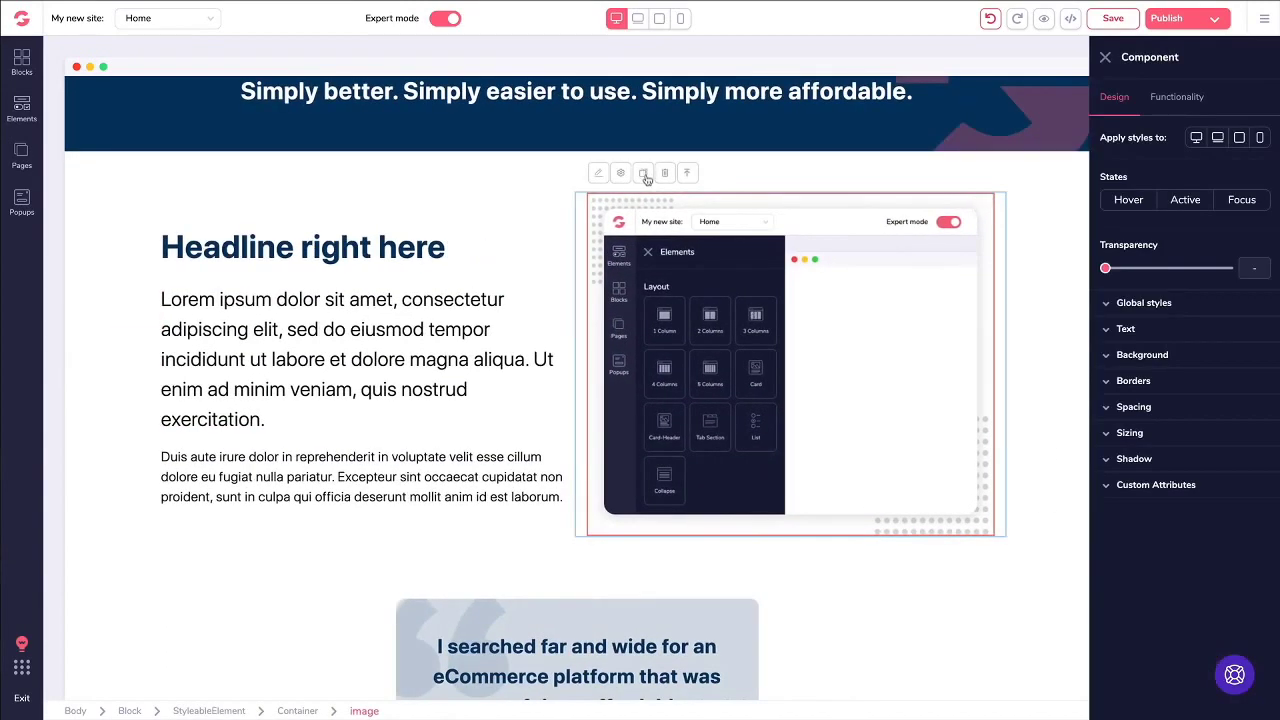
pyautogui.click(308, 249)
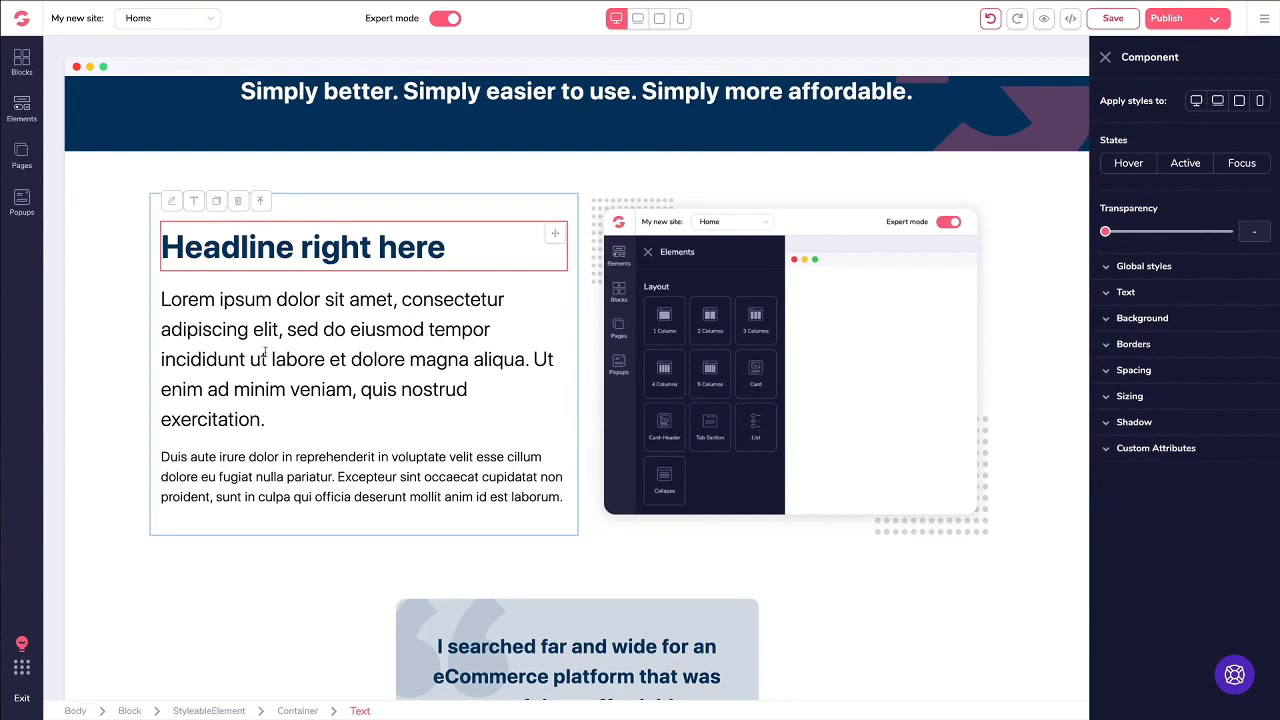
pyautogui.scroll(-1, 265, 352)
pyautogui.scroll(2, 100, 305)
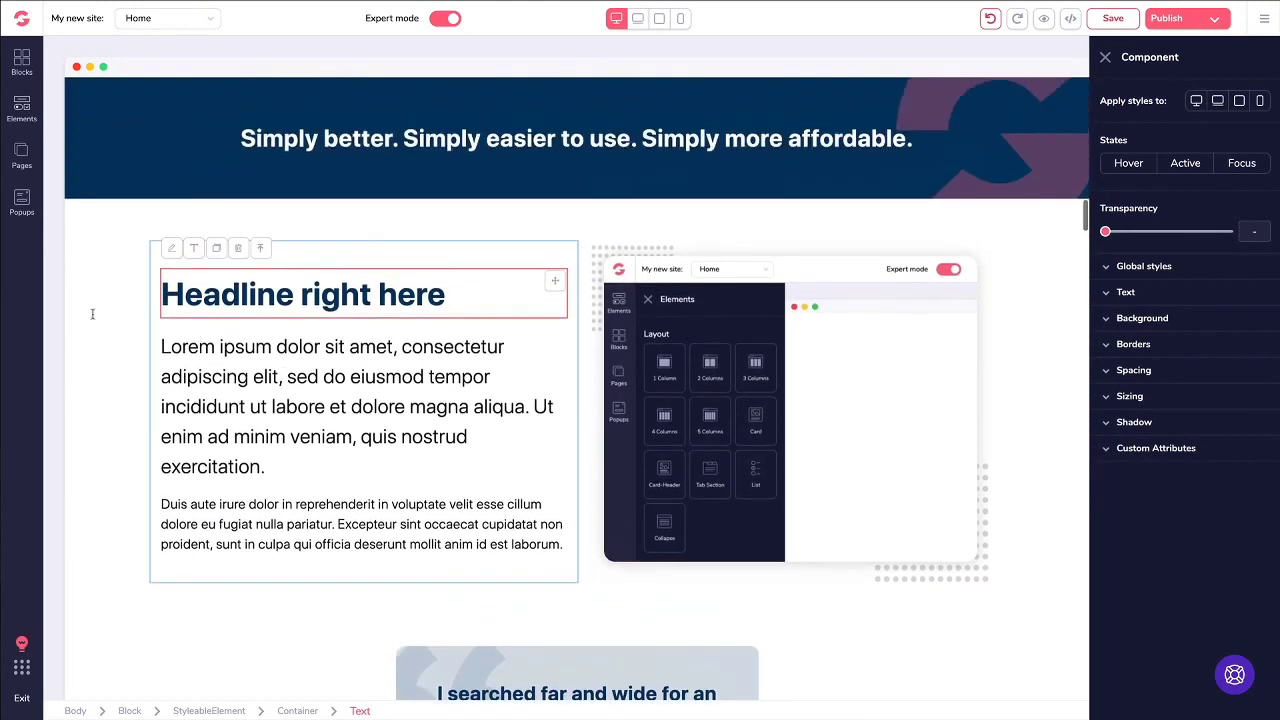
pyautogui.click(116, 267)
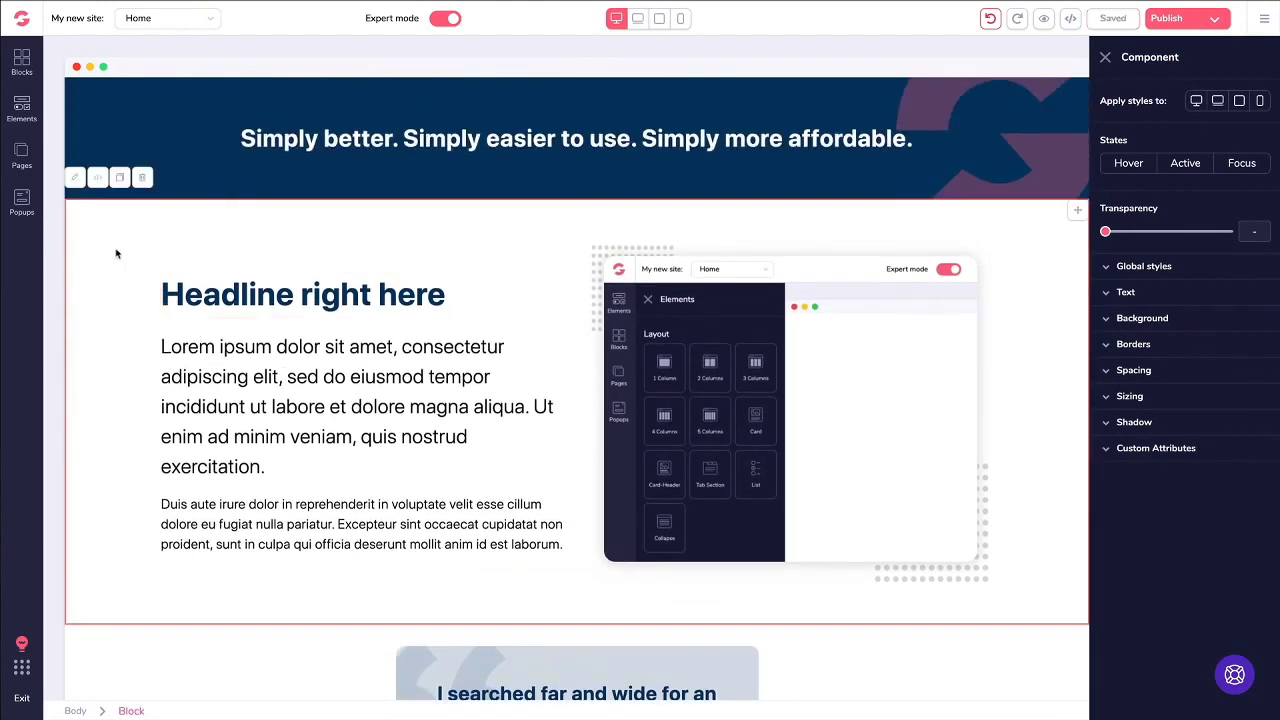
pyautogui.click(120, 179)
# Step: Delete the duplicated 'Headline right here' block and return to the top header
pyautogui.scroll(-4, 151, 209)
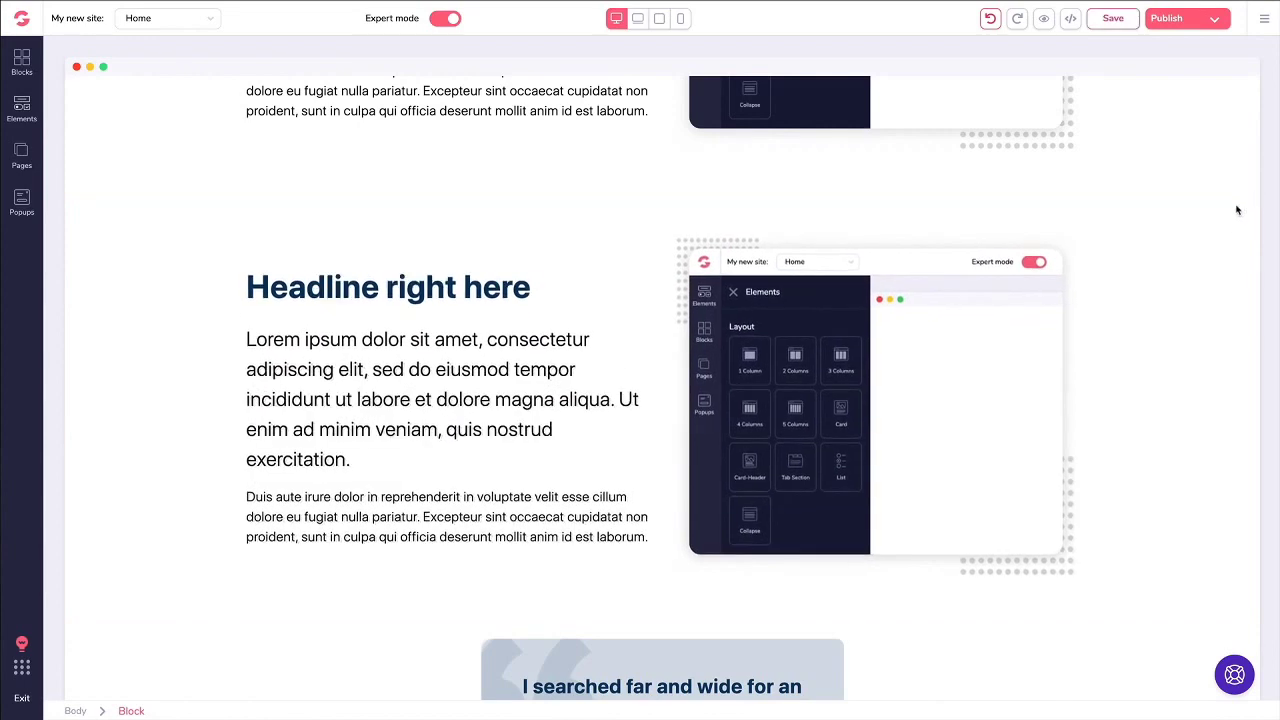
pyautogui.click(126, 229)
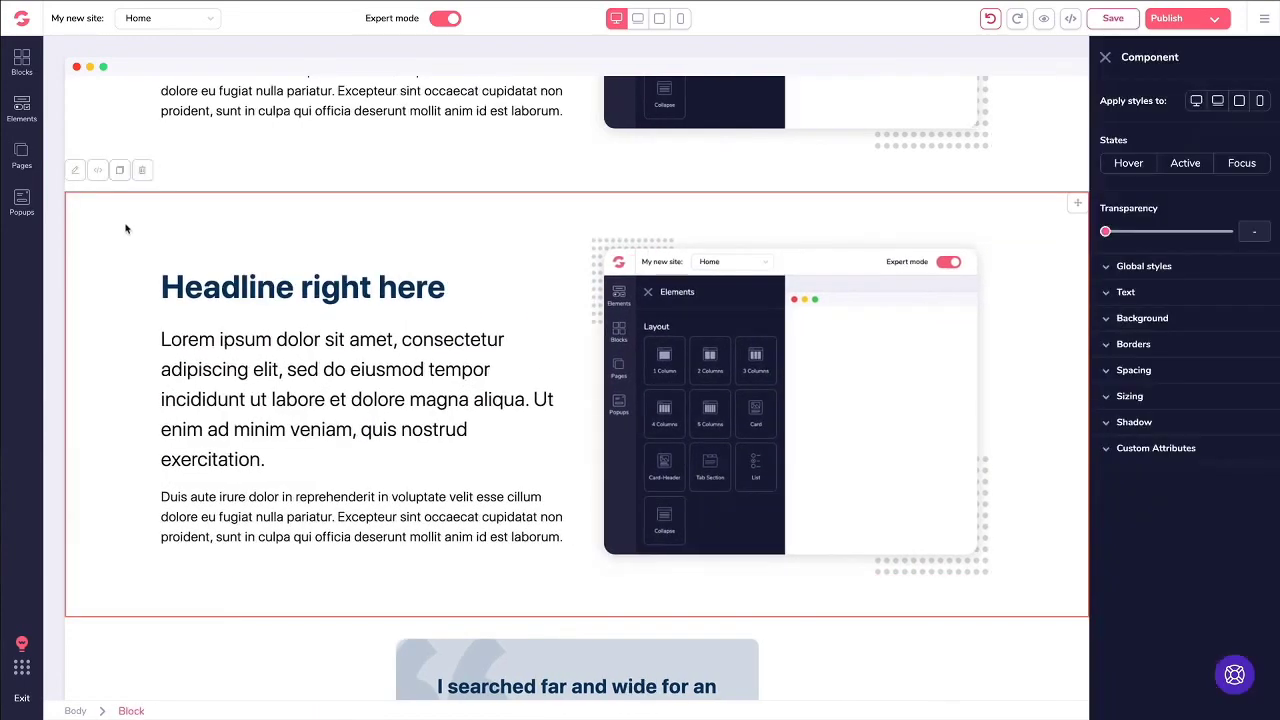
pyautogui.click(143, 172)
pyautogui.scroll(10, 299, 258)
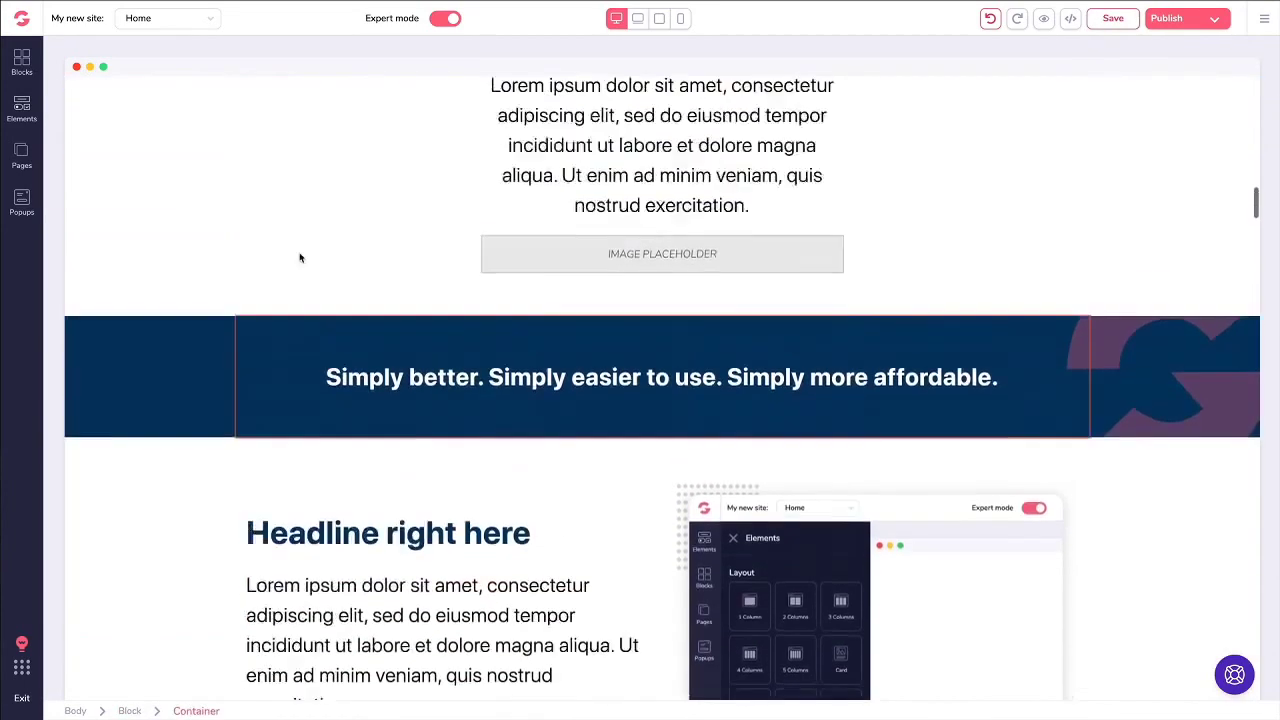
pyautogui.scroll(20, 299, 258)
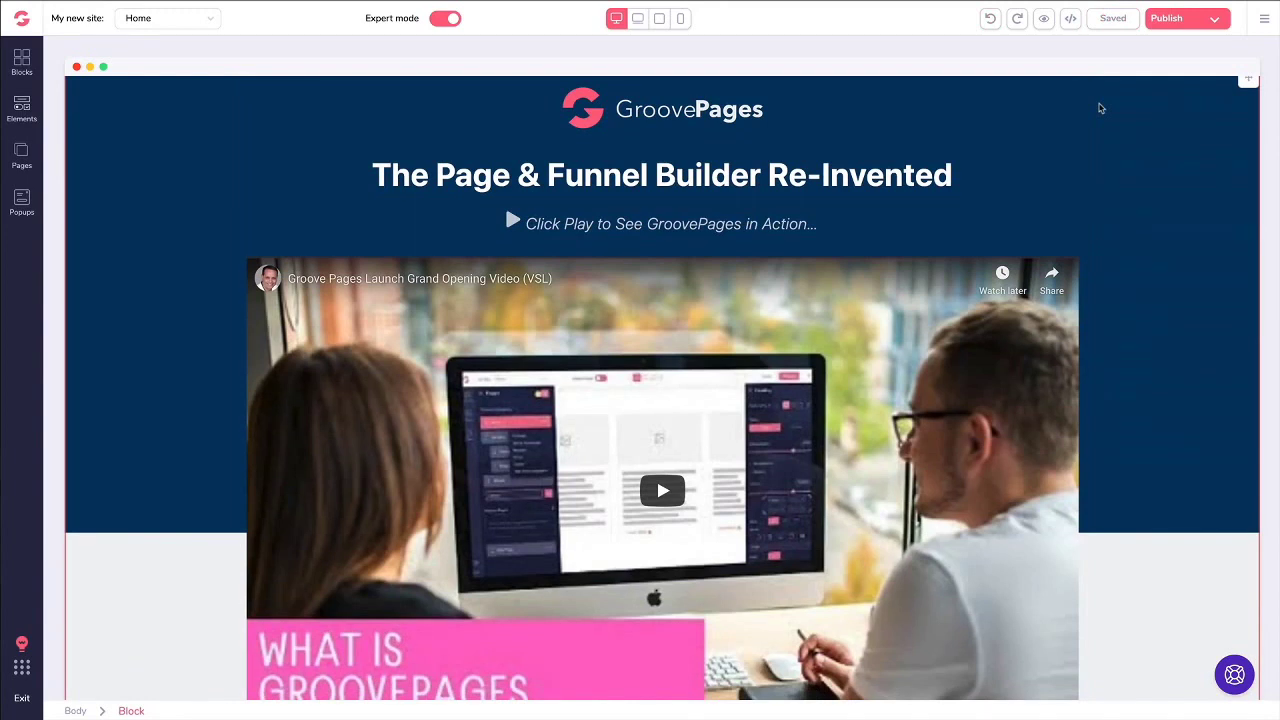
pyautogui.click(511, 175)
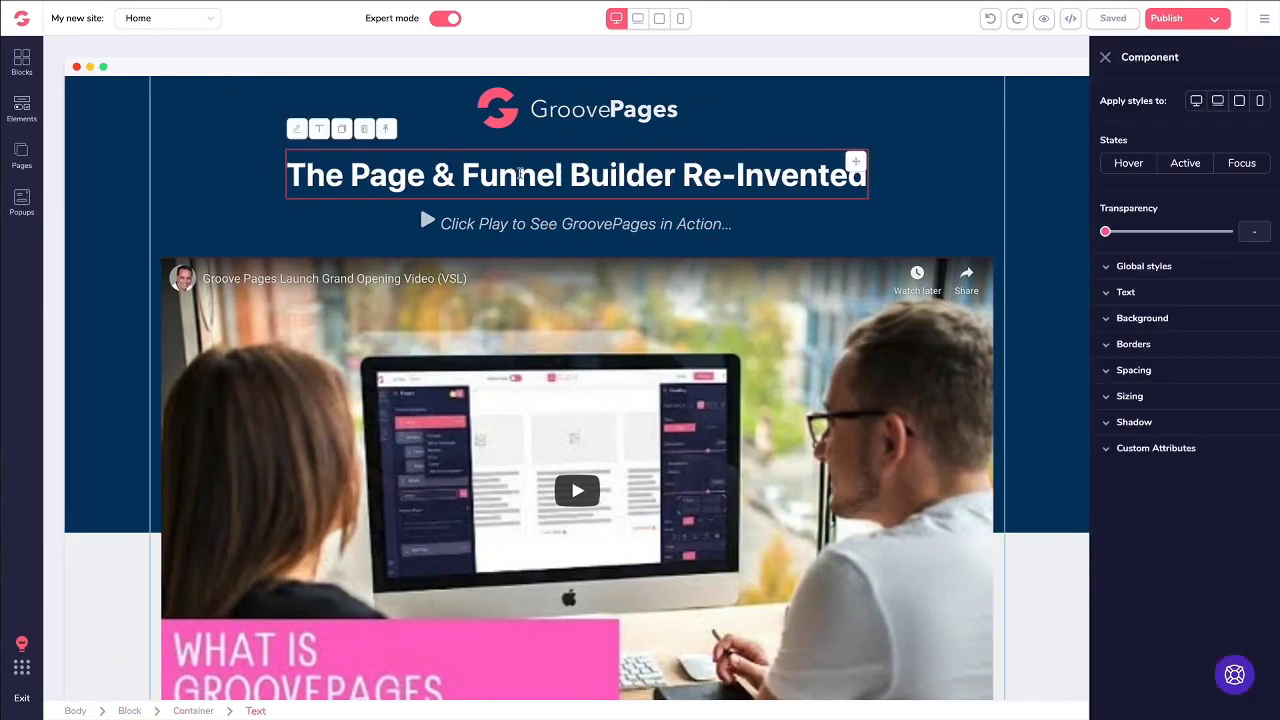
pyautogui.click(319, 131)
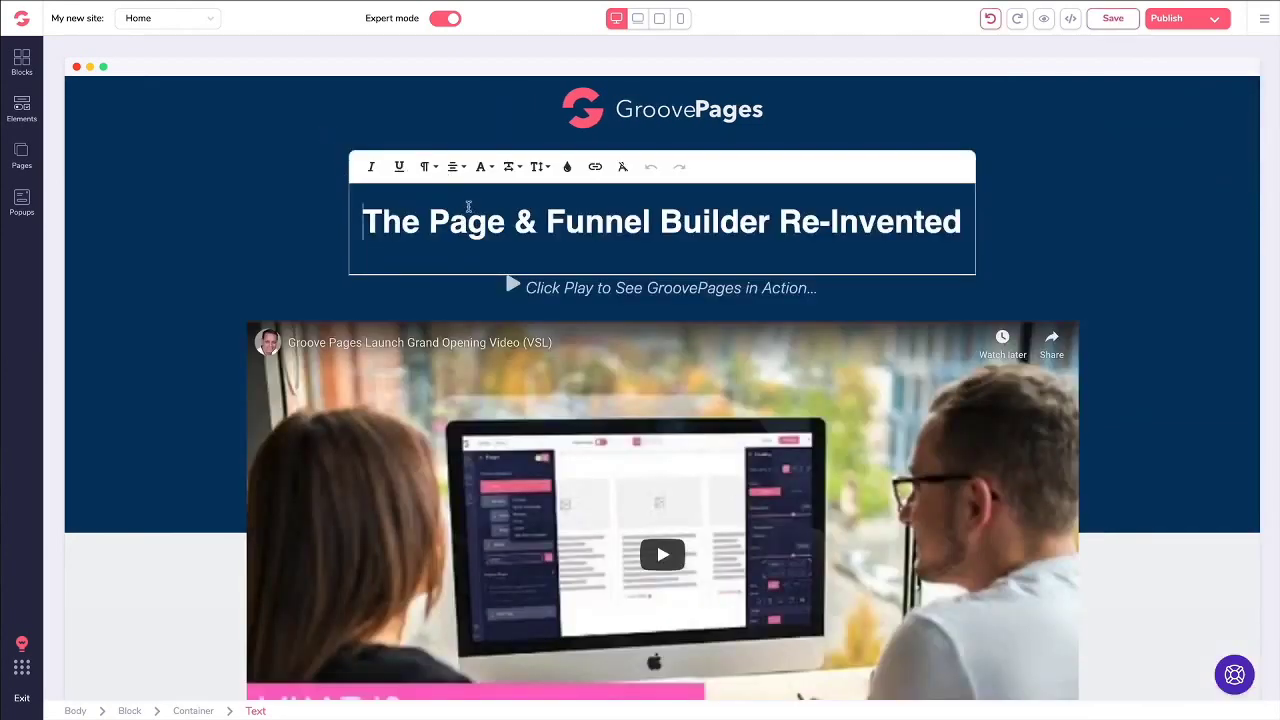
pyautogui.click(567, 174)
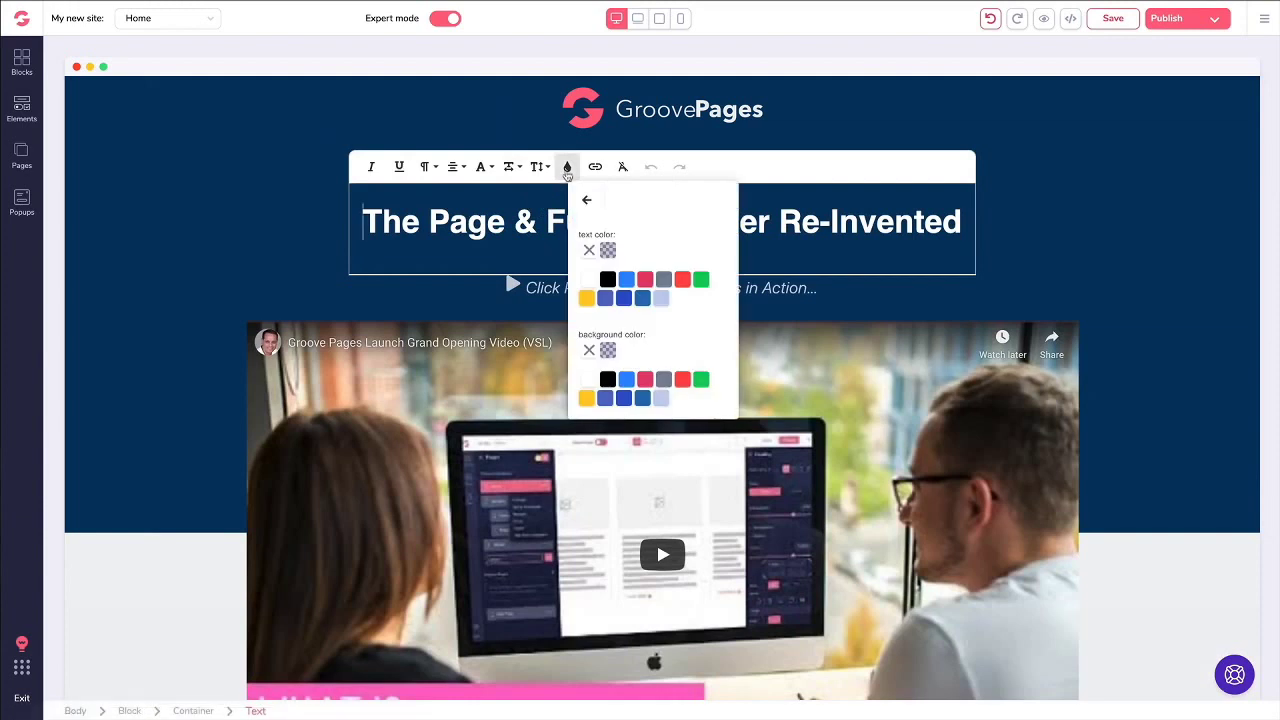
pyautogui.click(575, 200)
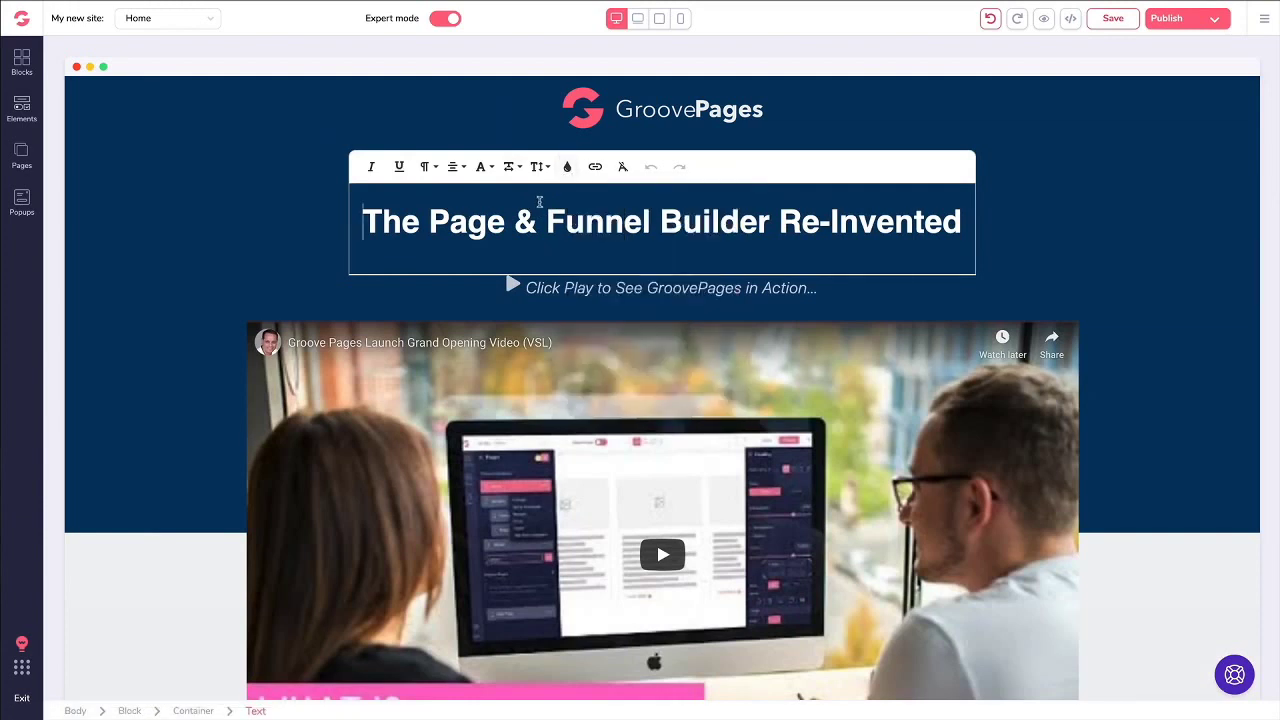
pyautogui.click(540, 167)
pyautogui.click(541, 168)
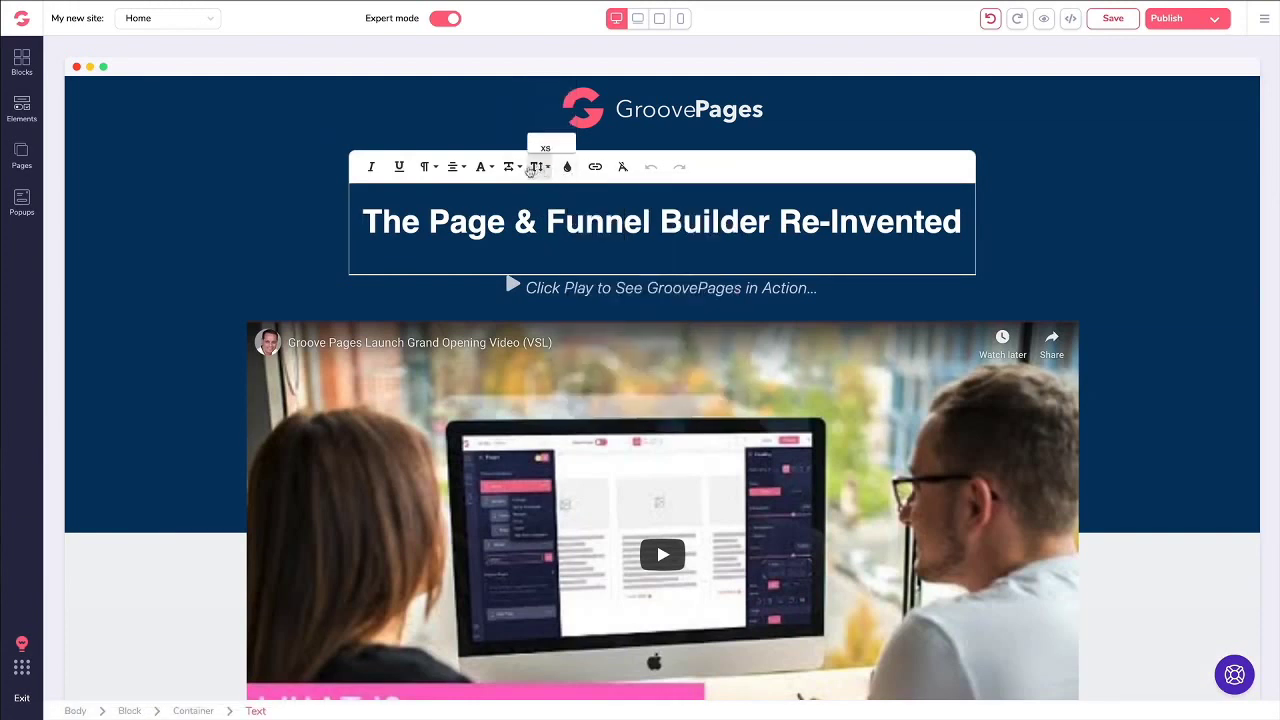
pyautogui.click(481, 167)
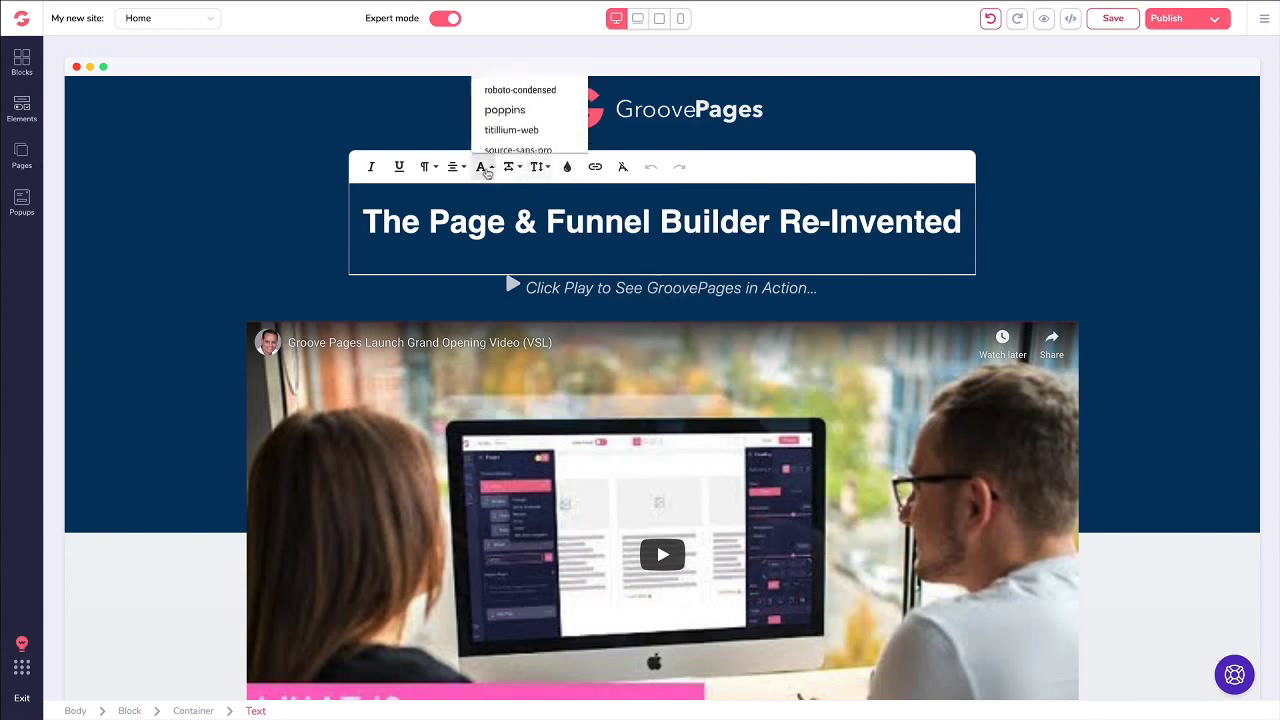
pyautogui.scroll(1, 514, 146)
pyautogui.scroll(-3, 514, 146)
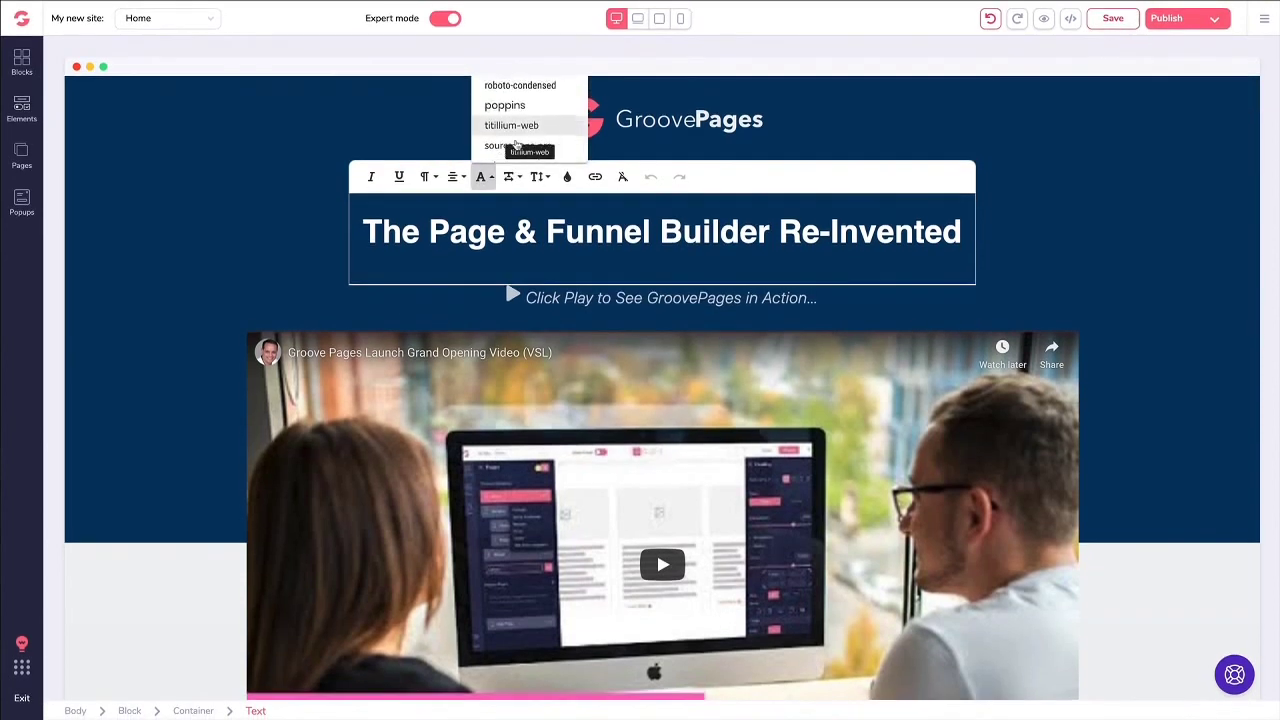
pyautogui.scroll(2, 514, 146)
pyautogui.click(489, 230)
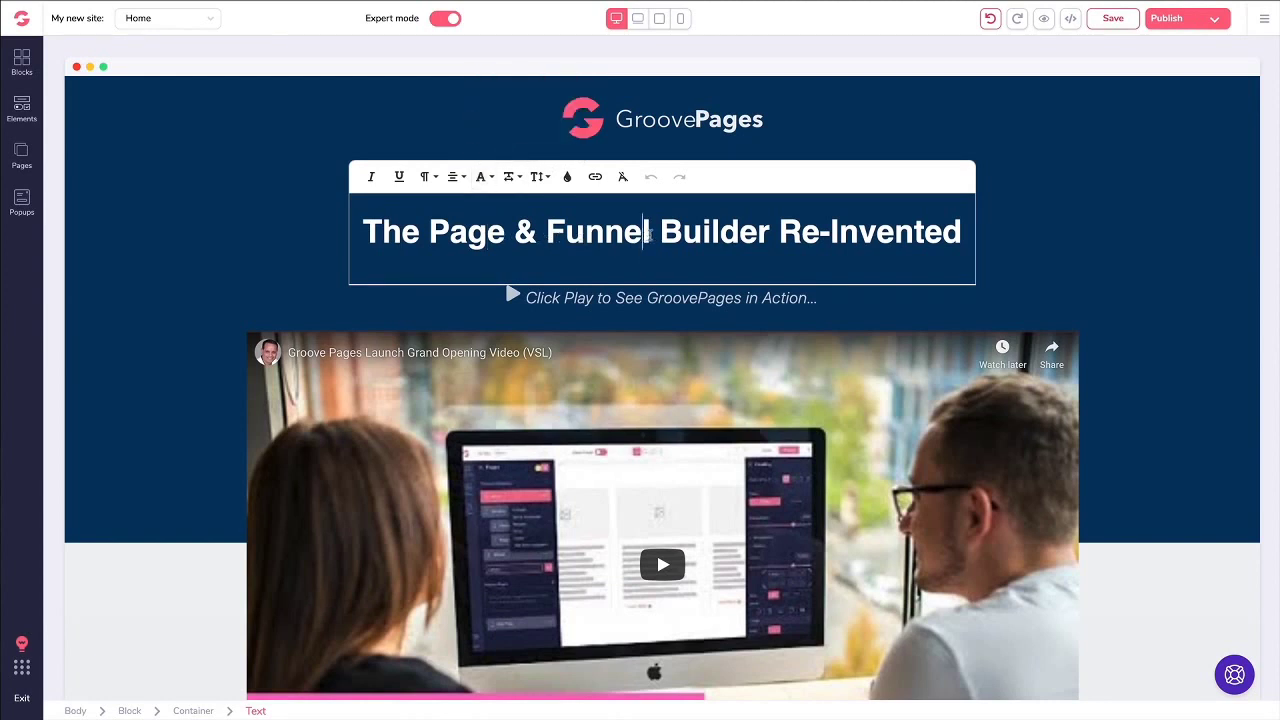
pyautogui.moveTo(652, 232); pyautogui.dragTo(552, 232)
pyautogui.write('Hellow')
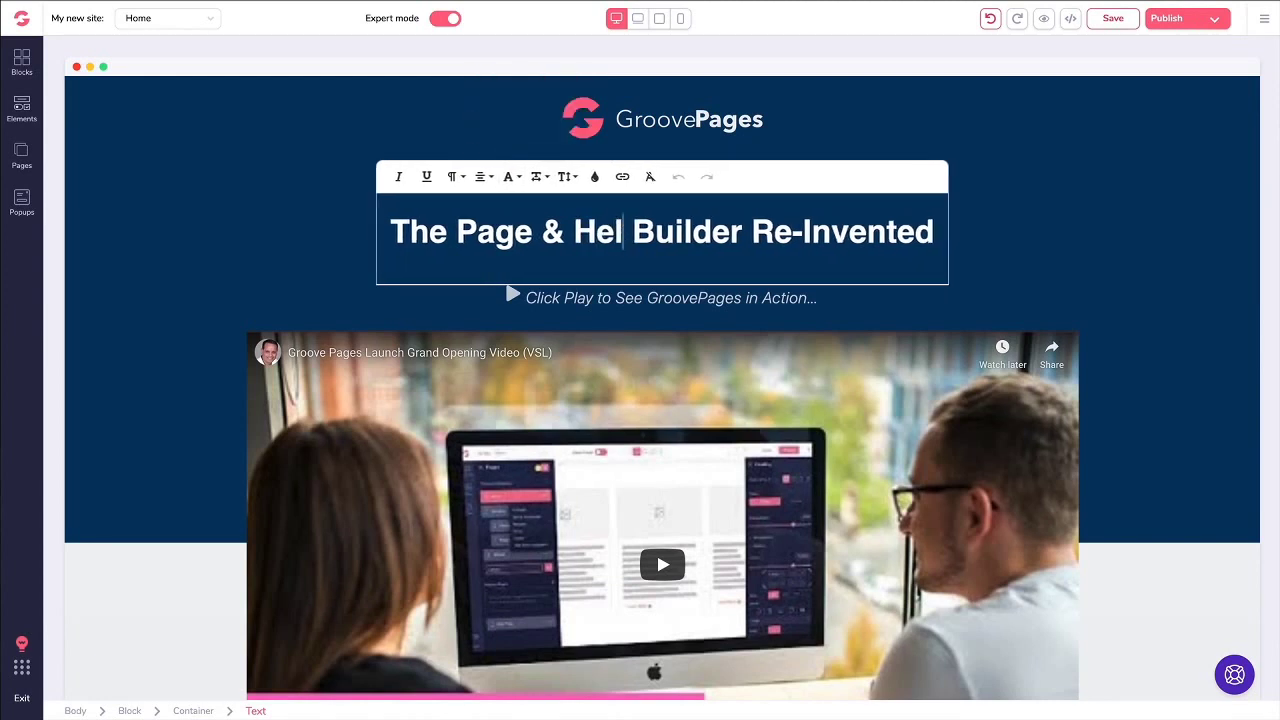
pyautogui.press('BackSpace')
pyautogui.write('World')
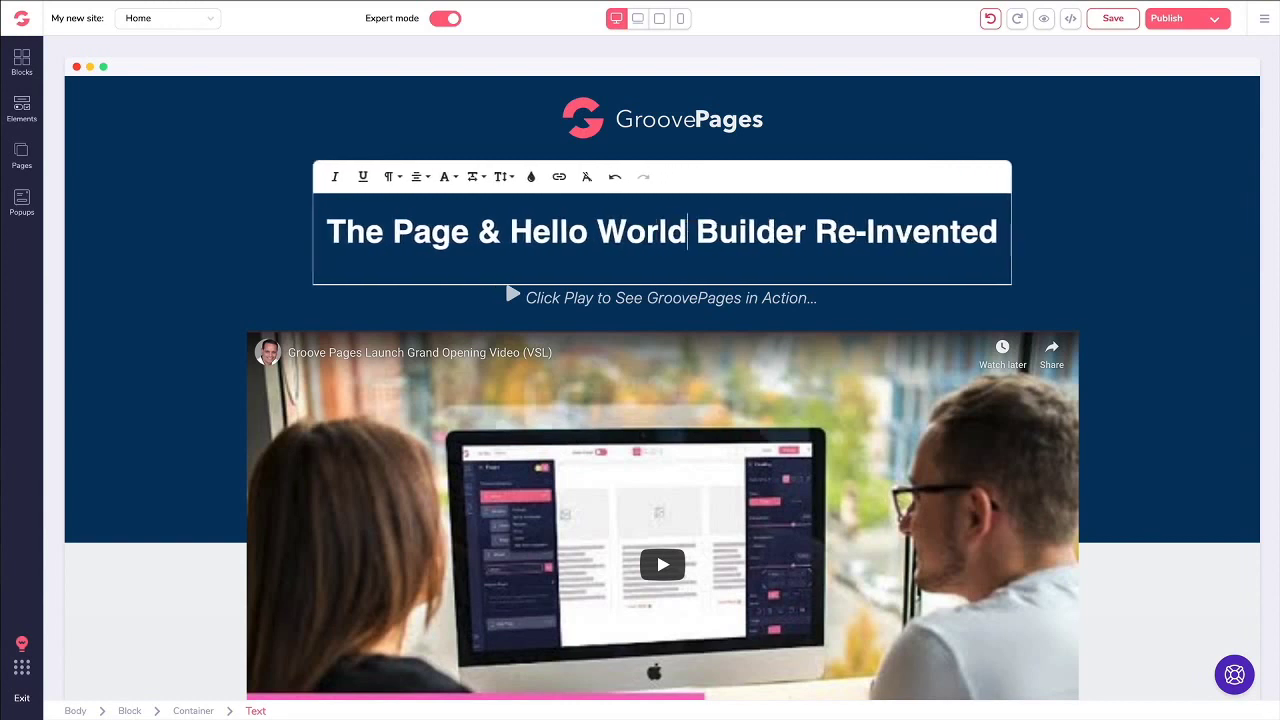
pyautogui.hotkey('ctrl', 'z')
pyautogui.hotkey('ctrl', 'z')
pyautogui.hotkey('ctrl', 'z')
pyautogui.hotkey('ctrl', 'z')
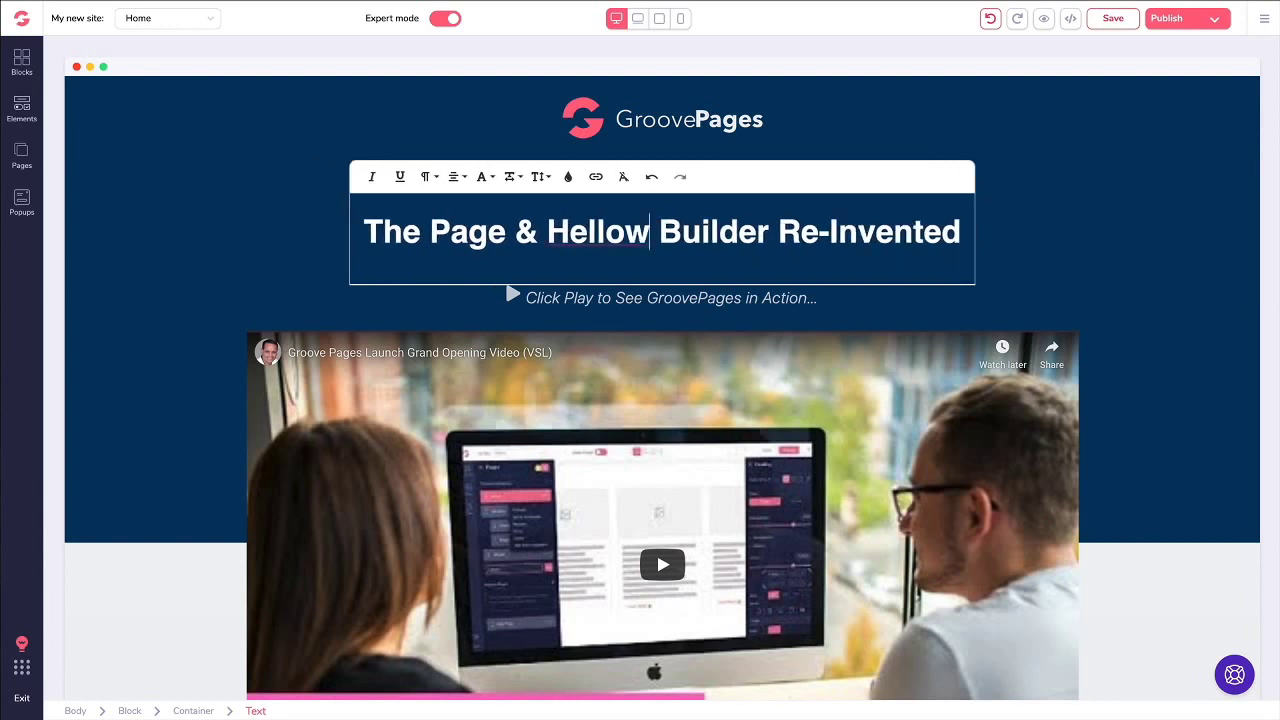
pyautogui.click(683, 232)
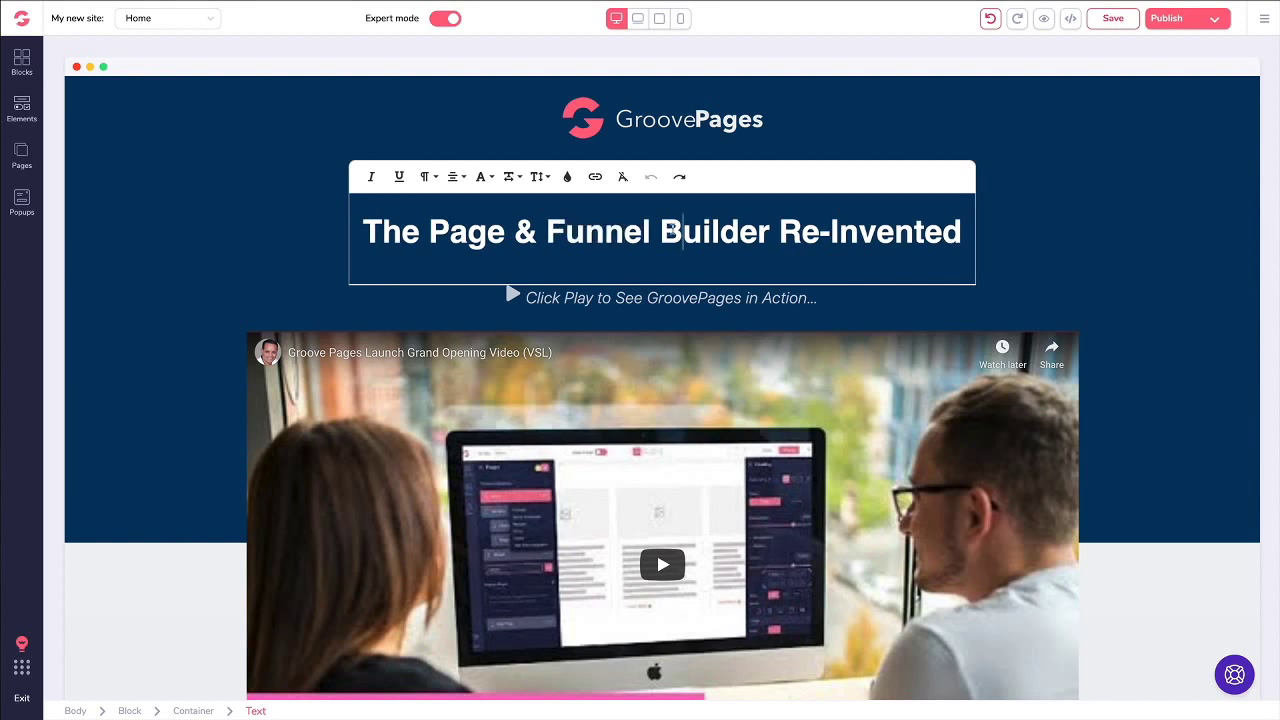
# Step: Select the top heading and expand its text style settings, browsing the font families
pyautogui.click(286, 200)
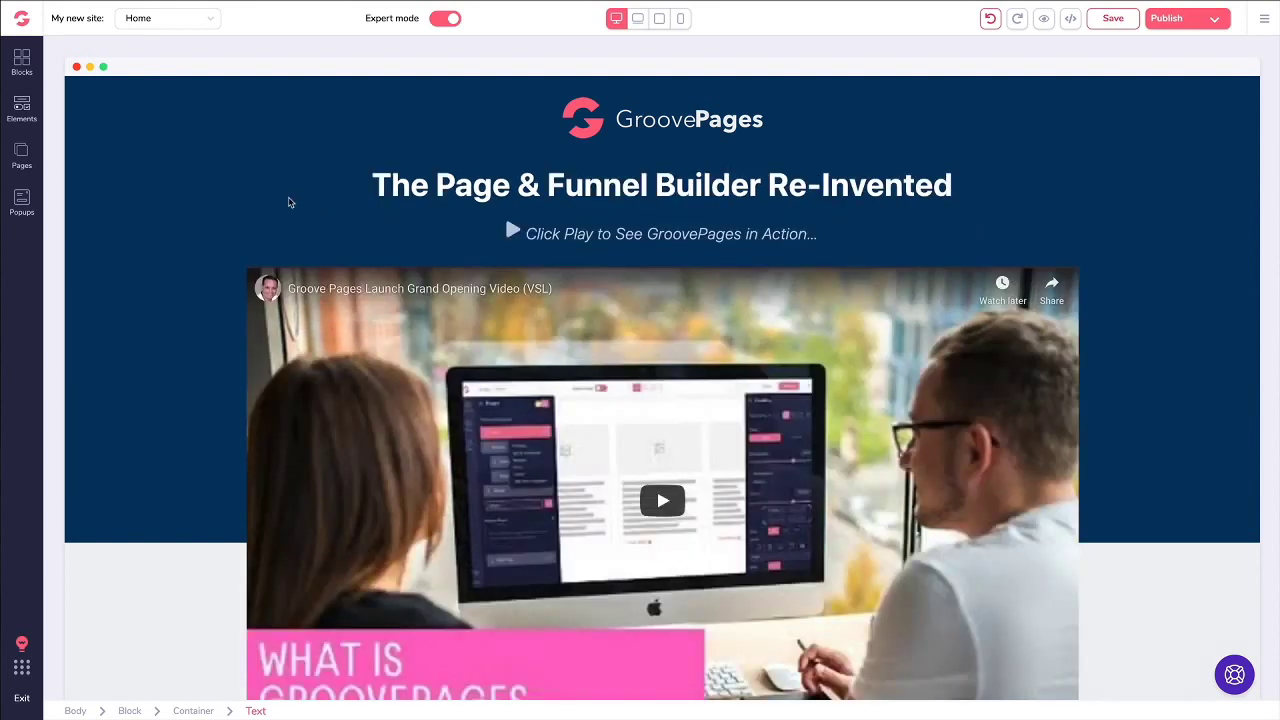
pyautogui.click(443, 187)
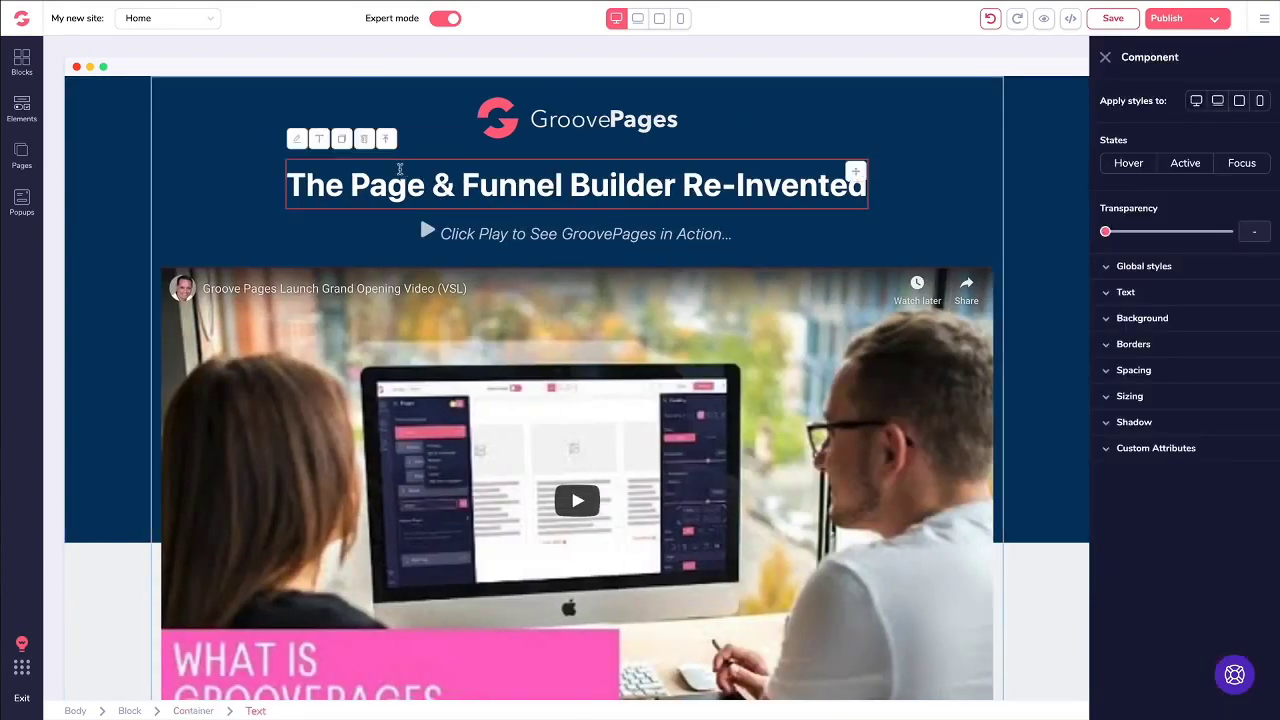
pyautogui.click(374, 176)
pyautogui.click(1114, 292)
pyautogui.click(1152, 326)
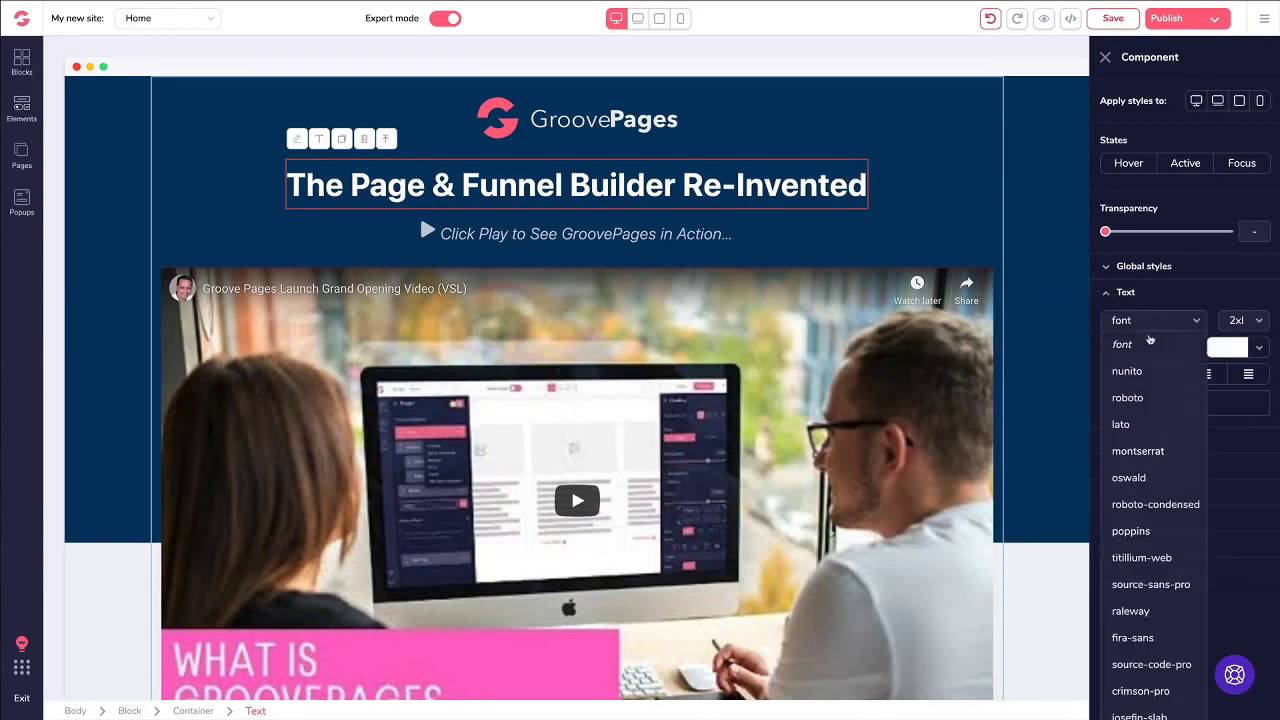
pyautogui.click(1164, 293)
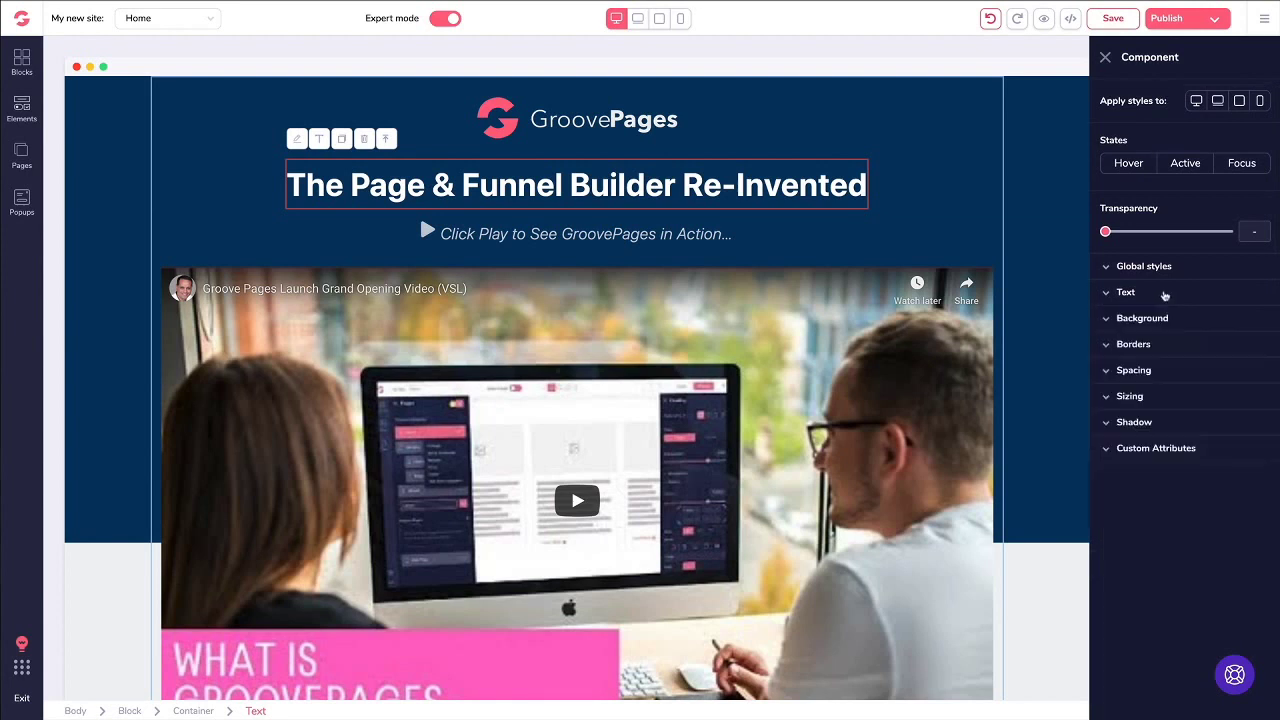
pyautogui.click(1148, 296)
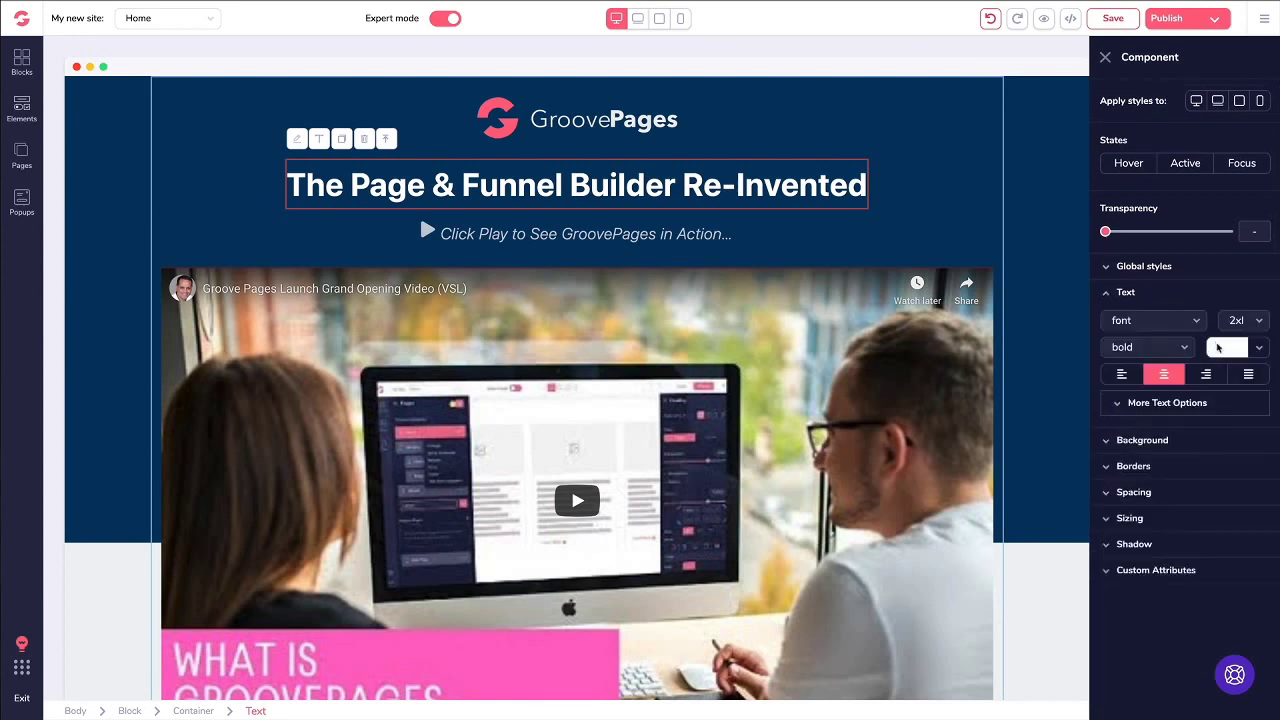
# Step: Try a dark red text colour on the heading, then undo it to keep white
pyautogui.click(1218, 347)
pyautogui.moveTo(1161, 419)
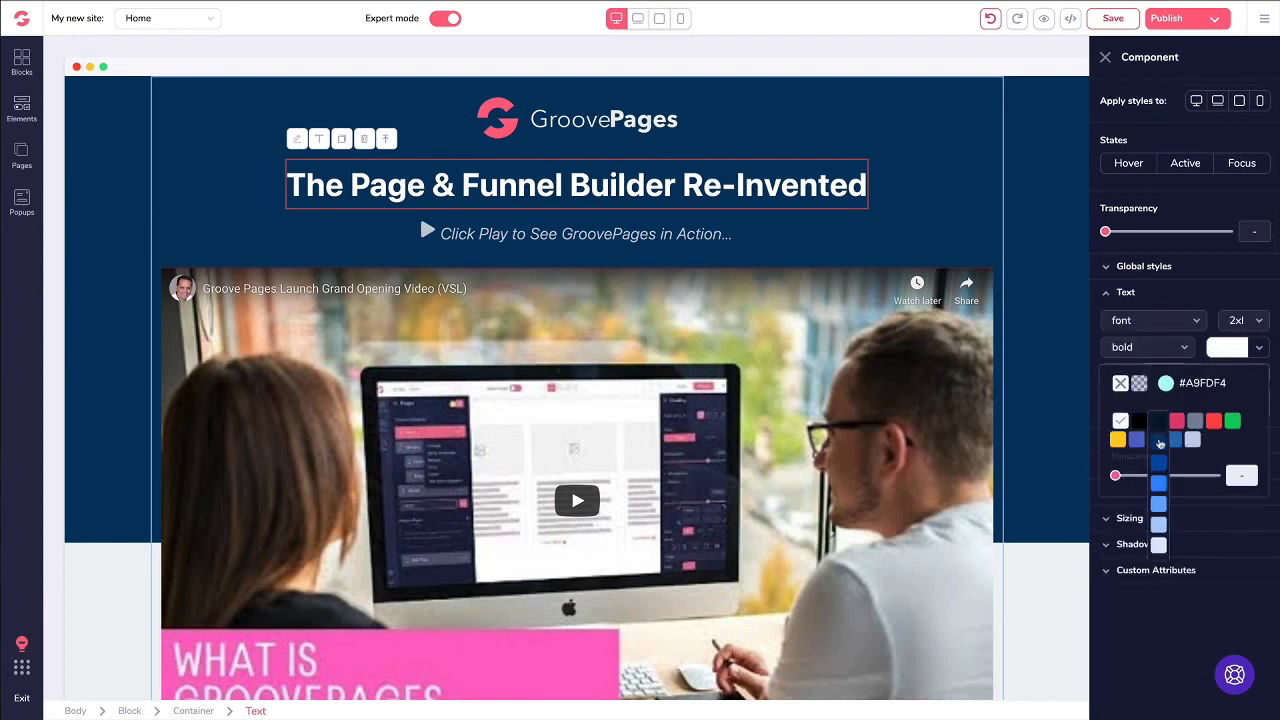
pyautogui.click(1213, 426)
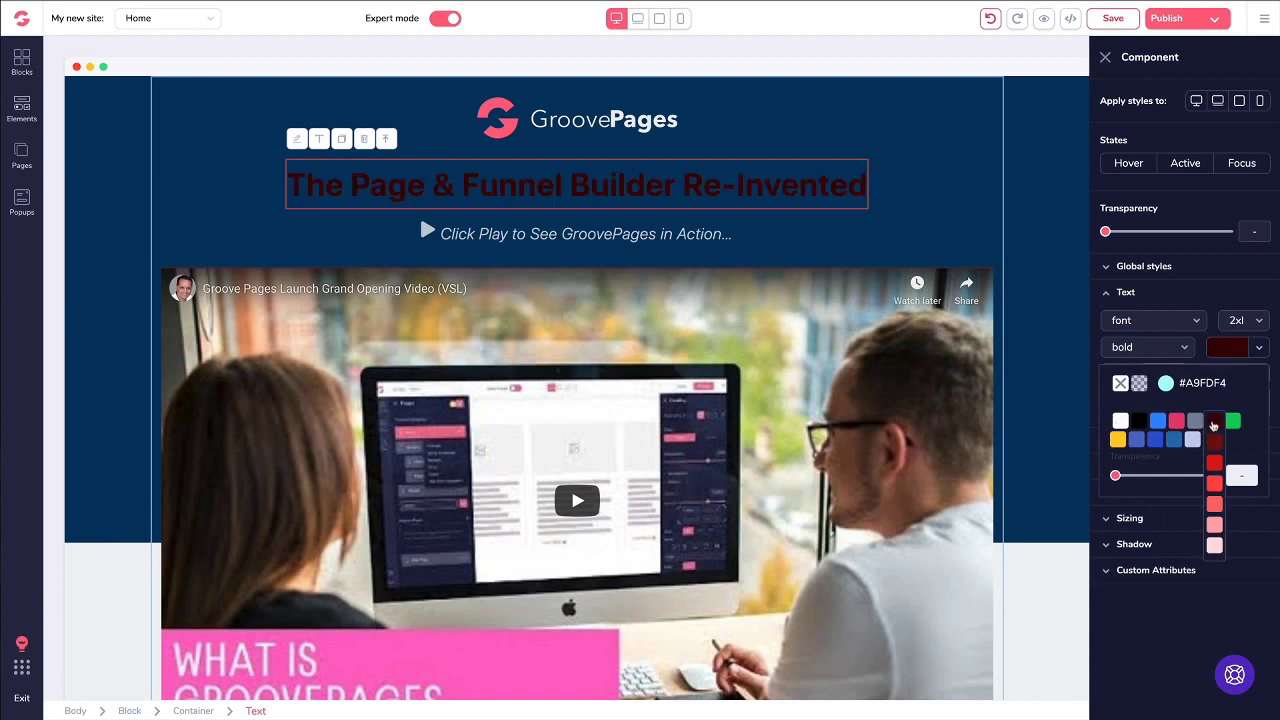
pyautogui.click(1224, 352)
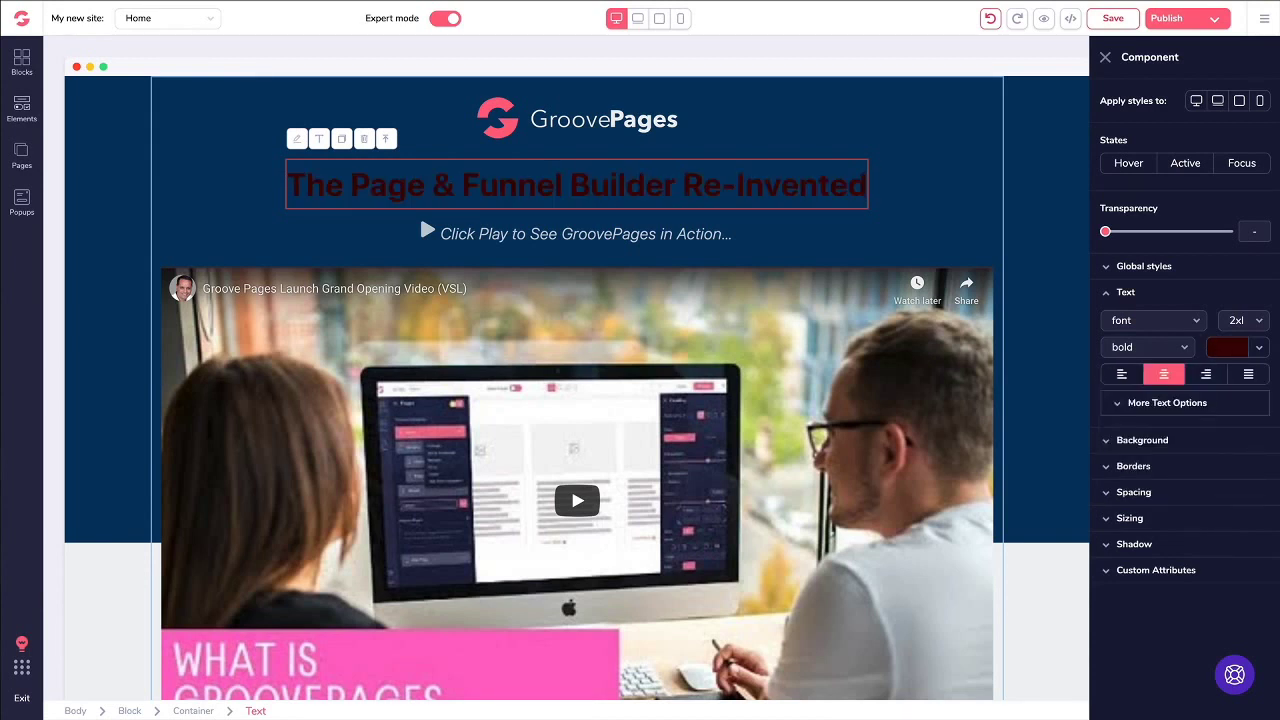
pyautogui.click(990, 18)
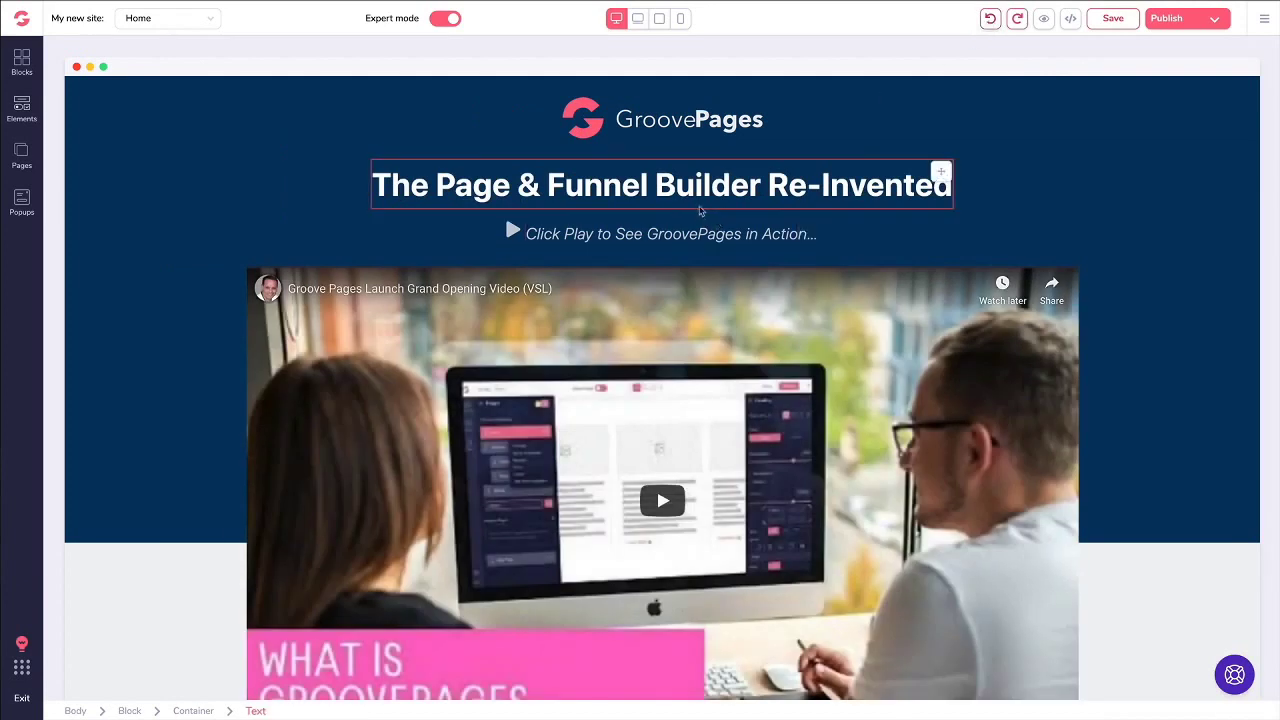
# Step: Test left and right alignment on the heading, leaving it centred
pyautogui.click(698, 190)
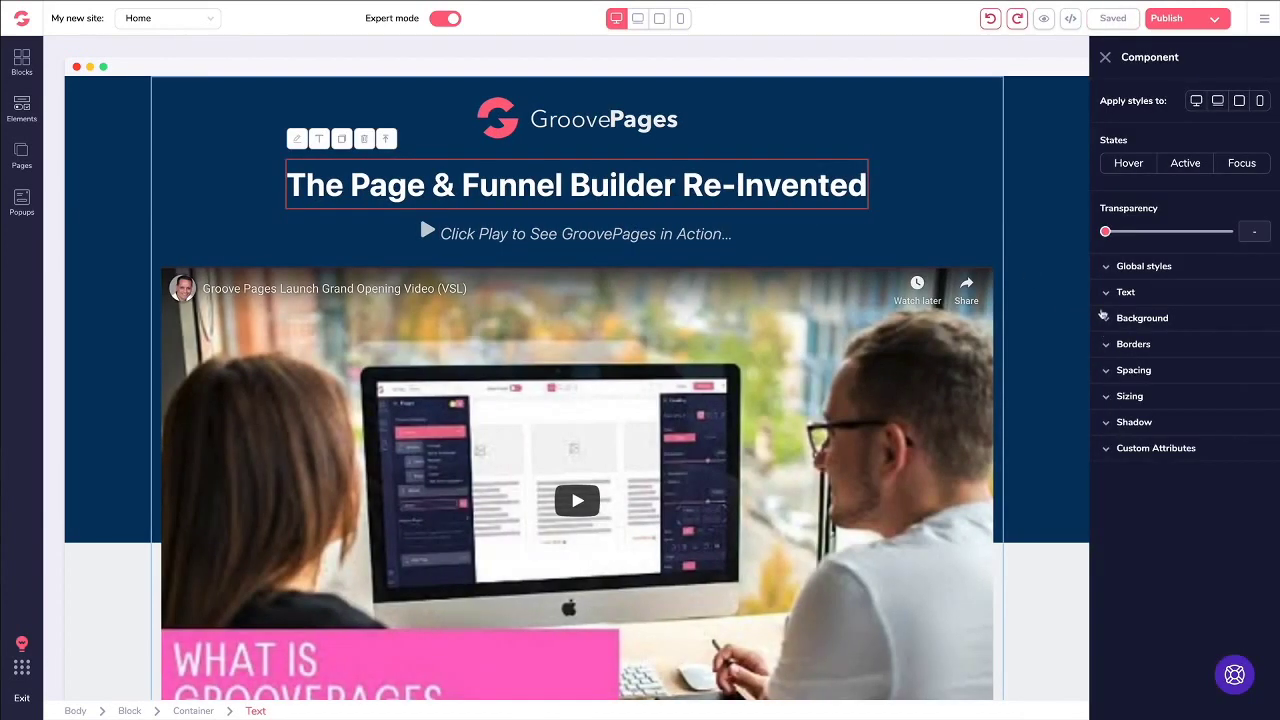
pyautogui.click(1108, 292)
pyautogui.click(1131, 377)
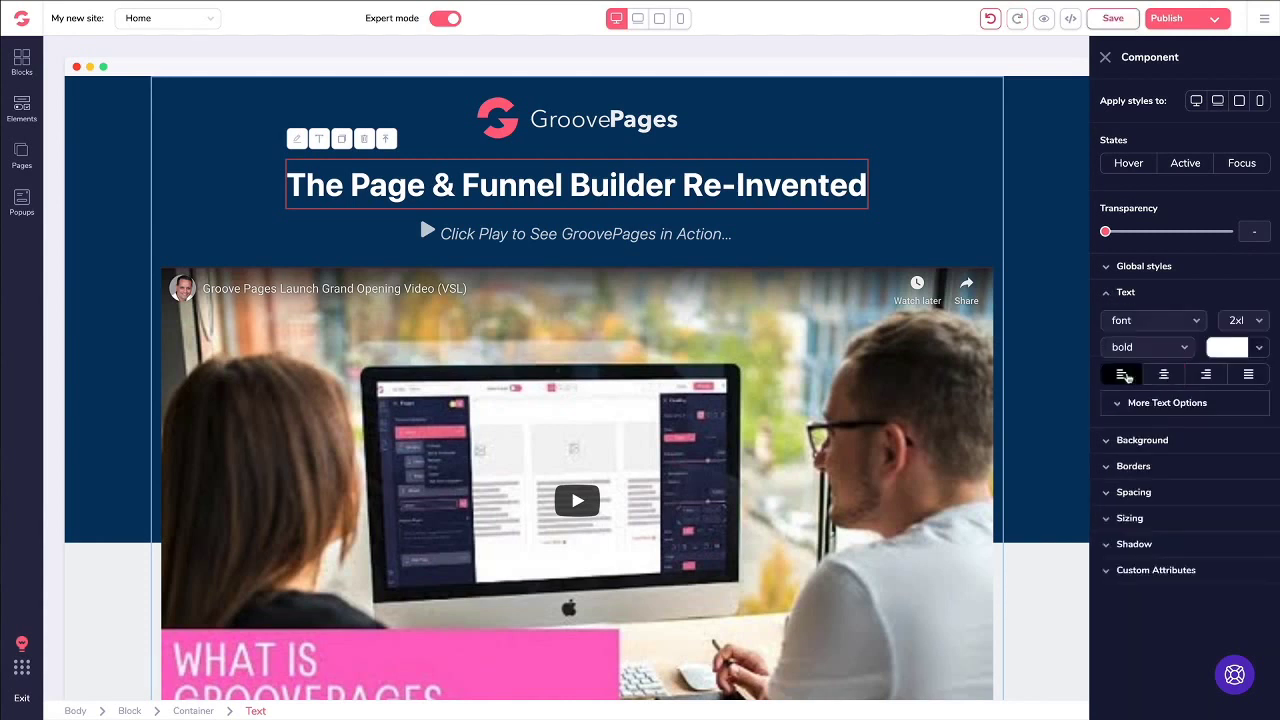
pyautogui.click(1160, 376)
pyautogui.click(1205, 375)
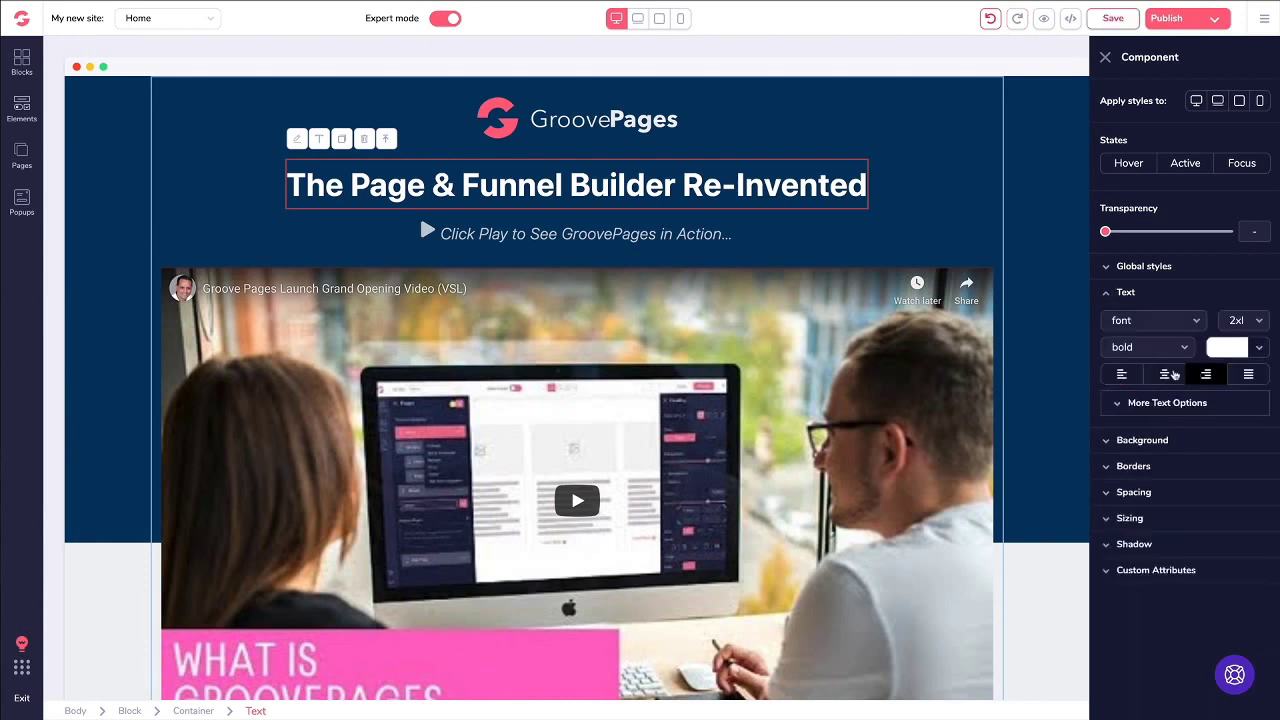
pyautogui.click(1164, 373)
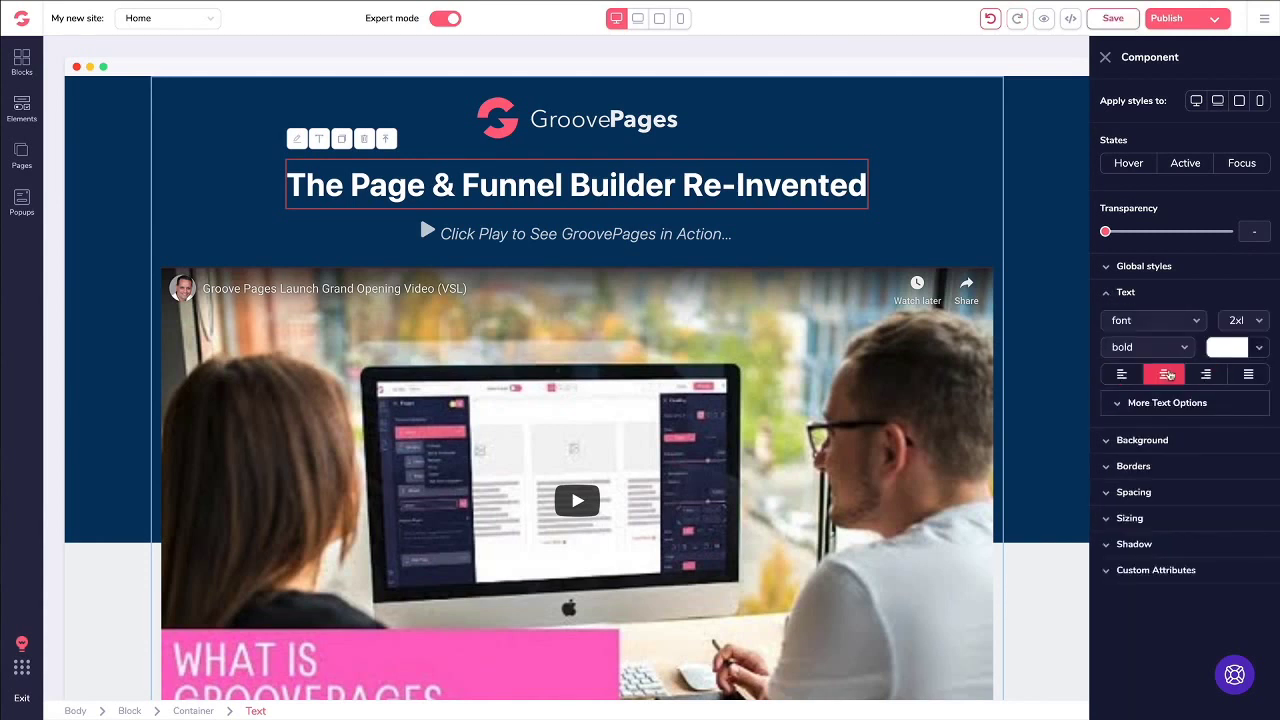
pyautogui.click(1107, 293)
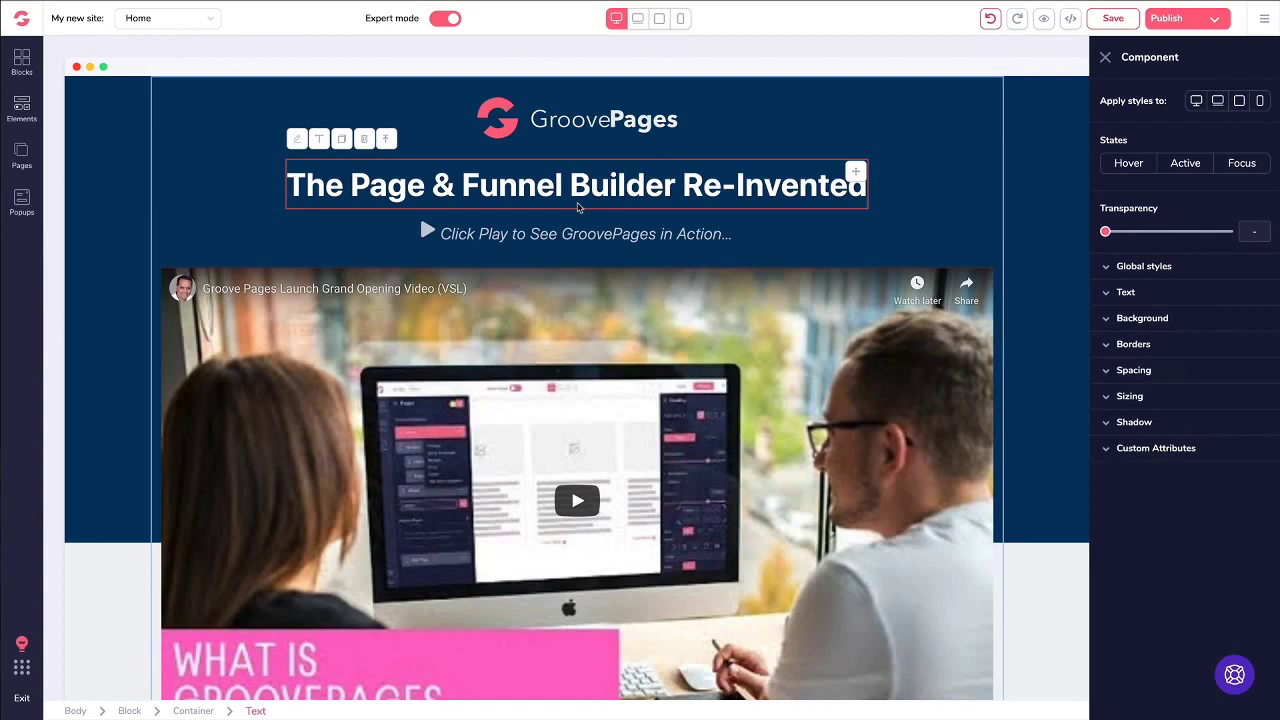
# Step: Open the 'Since this is our Grand Opening' paragraph above the bonus cards for inline editing
pyautogui.scroll(-10, 577, 207)
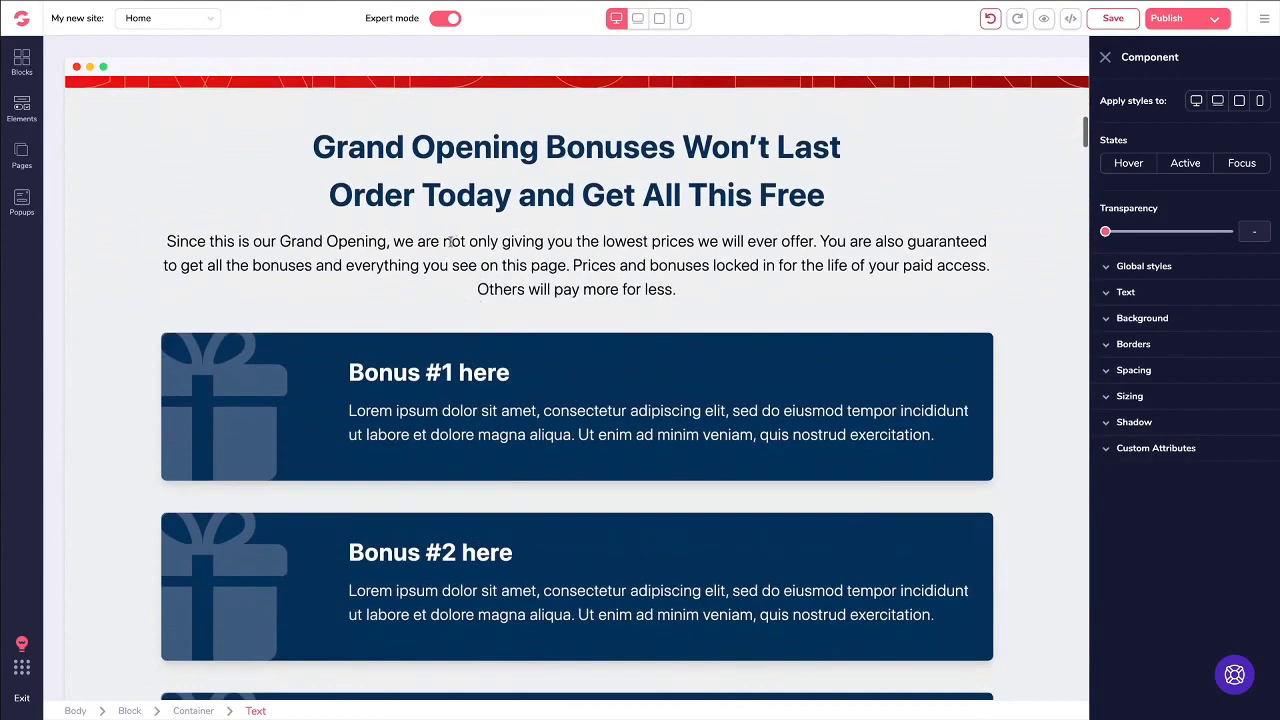
pyautogui.click(450, 241)
pyautogui.click(196, 209)
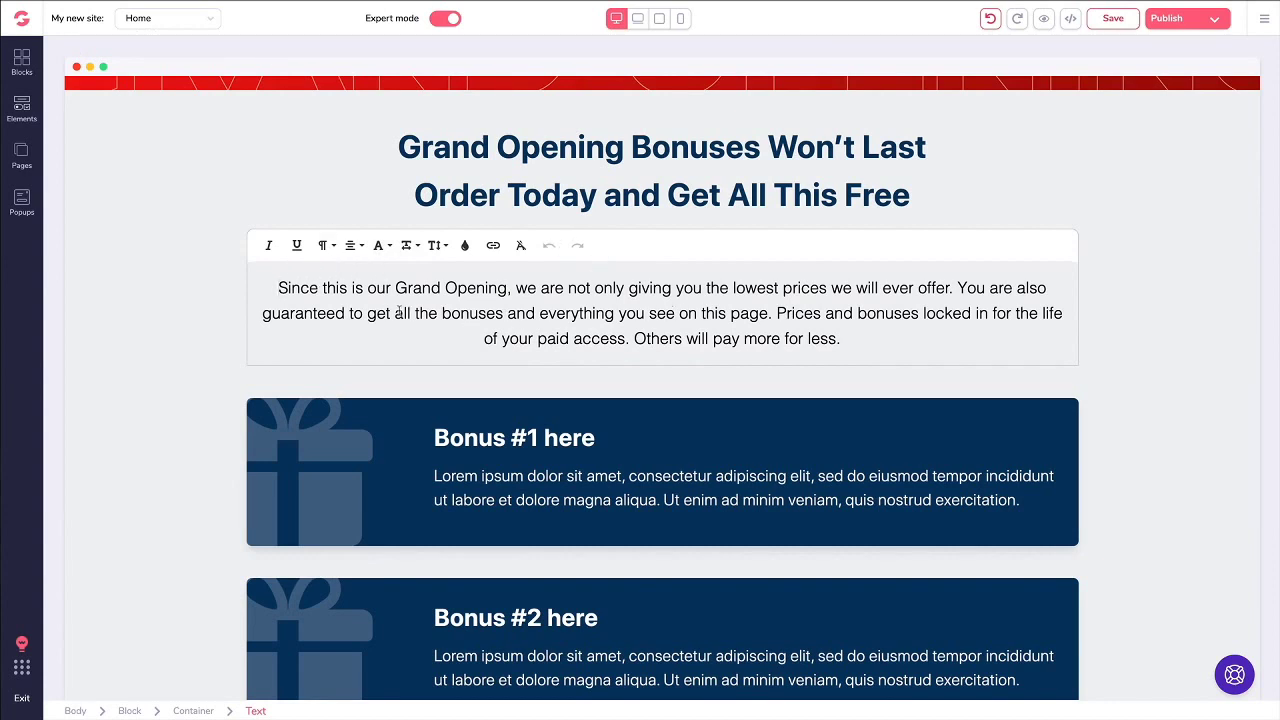
# Step: Close the Grand Opening bonus paragraph editor on the Home page
pyautogui.click(201, 229)
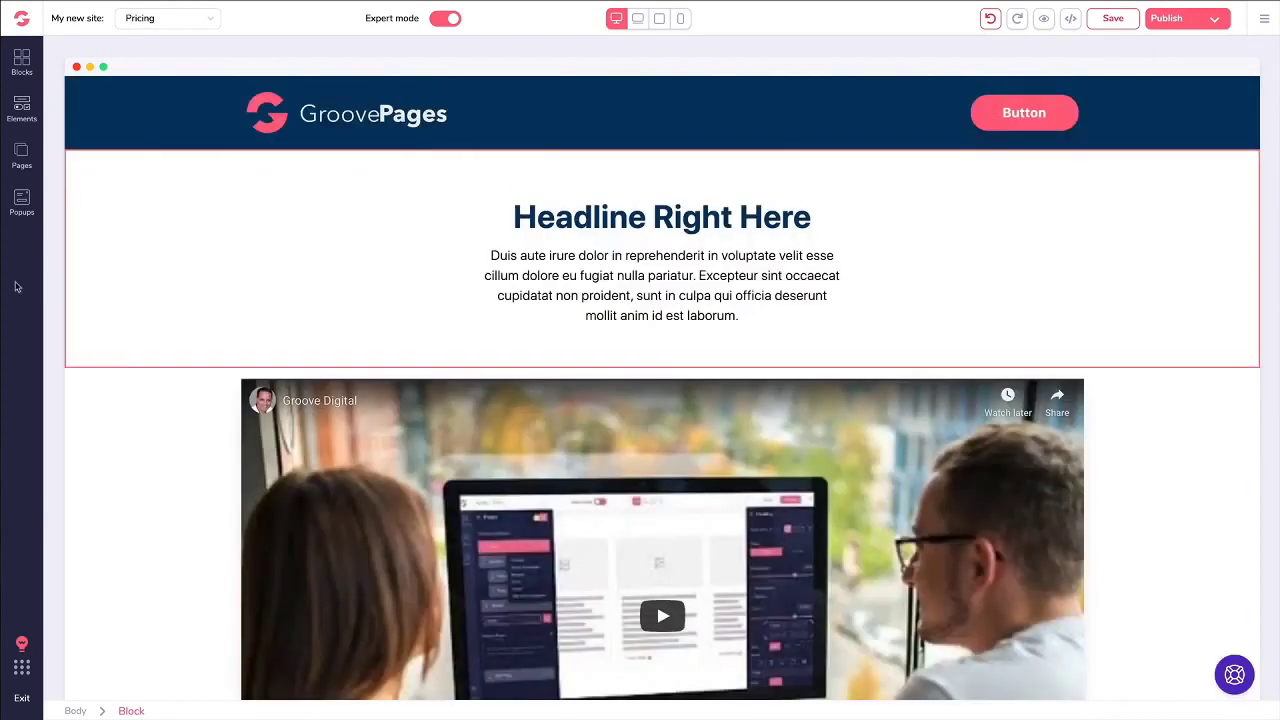
# Step: Create a new popup of type Exit that shows on every visit
pyautogui.click(22, 205)
pyautogui.click(123, 198)
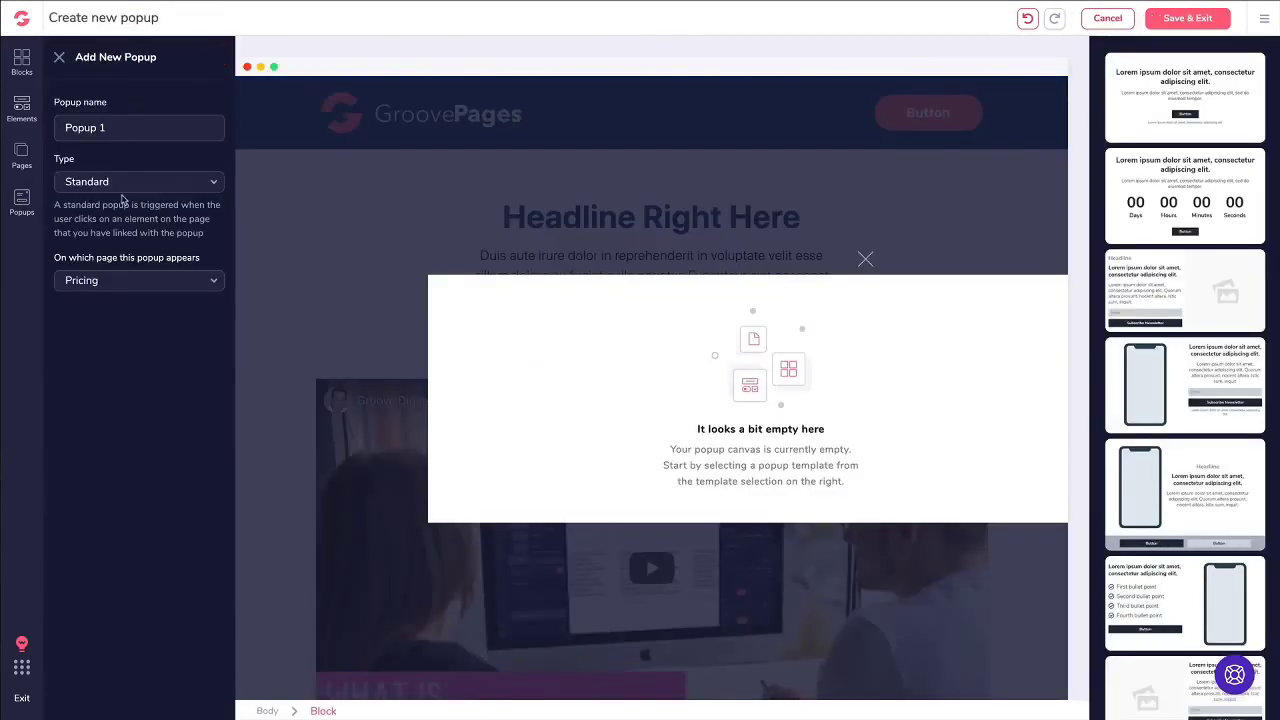
pyautogui.click(124, 127)
pyautogui.click(120, 183)
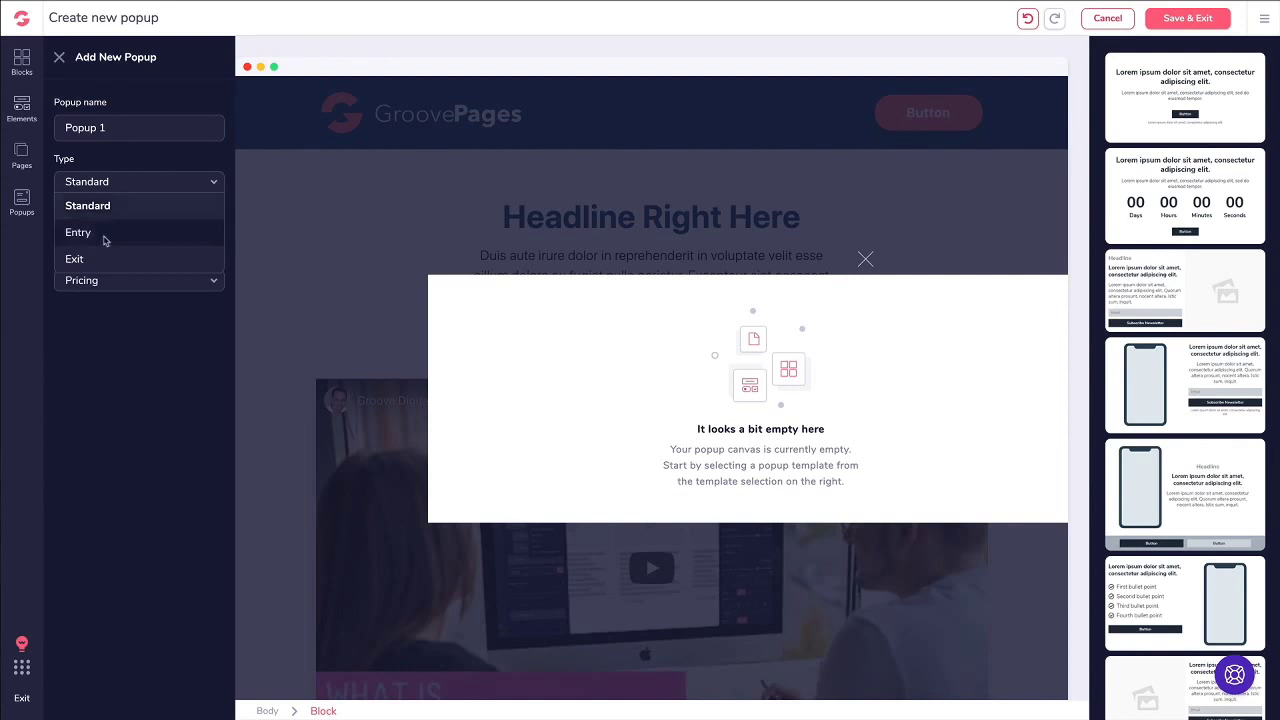
pyautogui.click(104, 236)
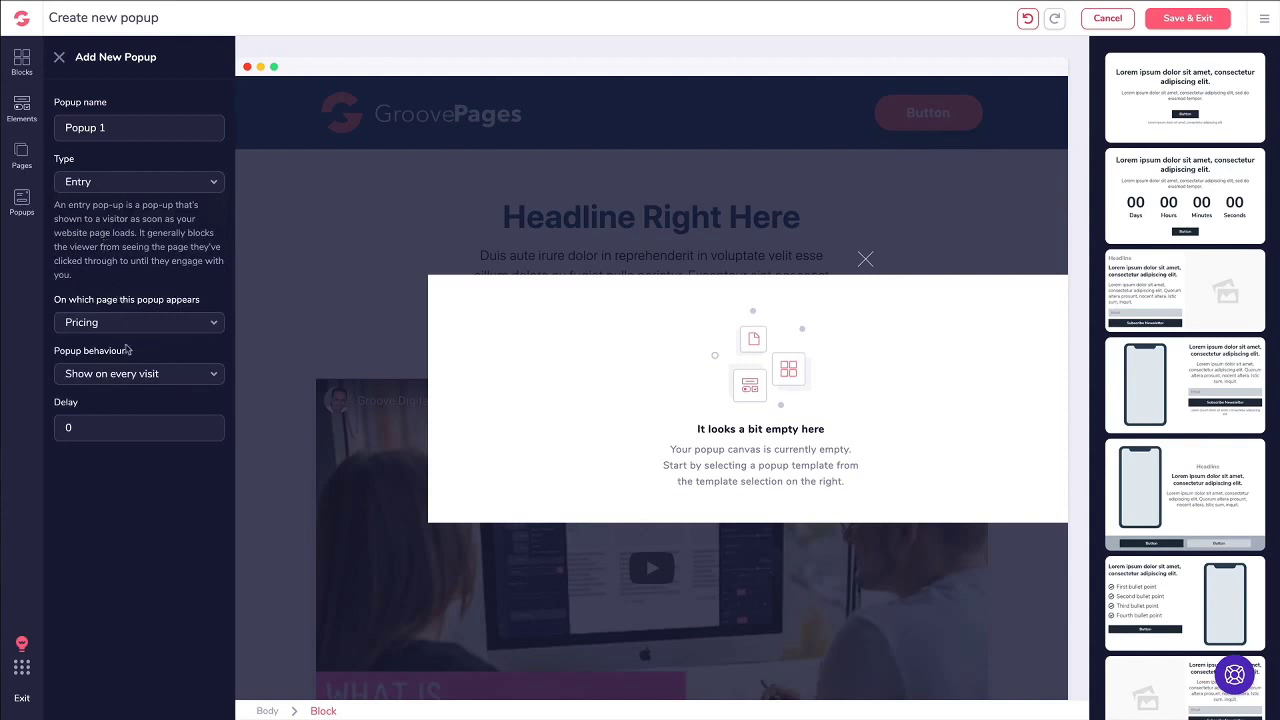
pyautogui.click(126, 374)
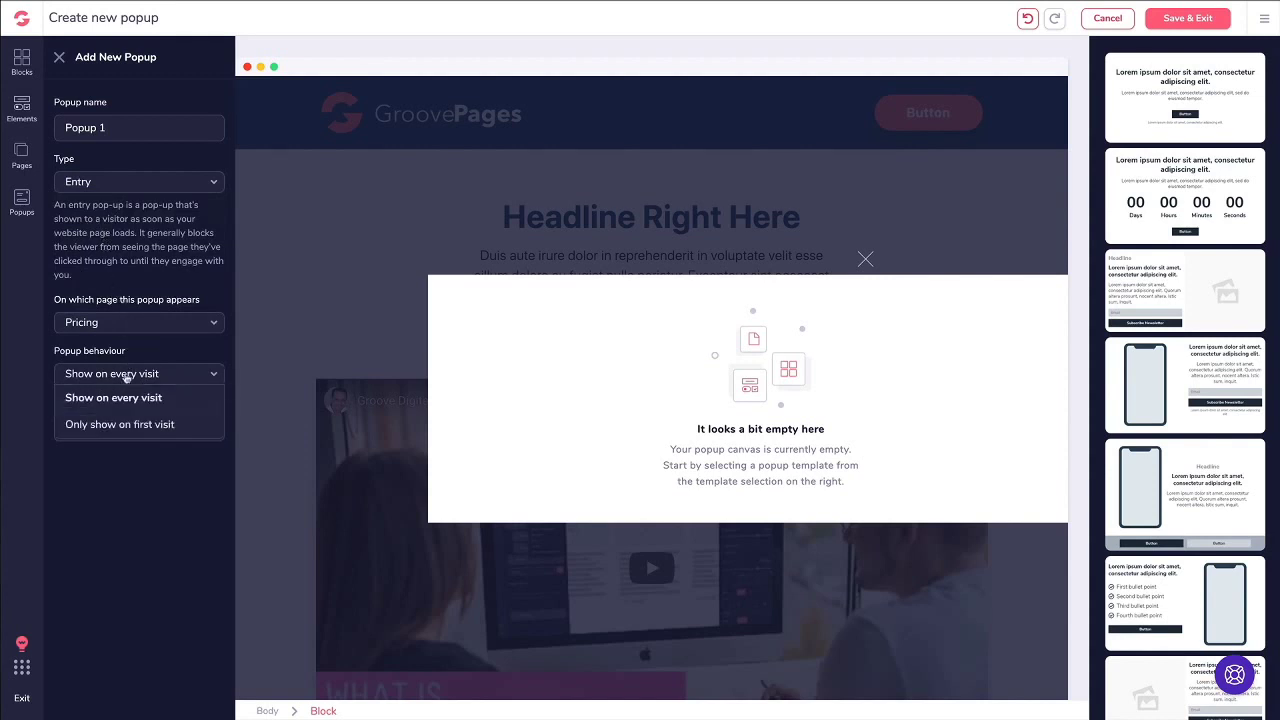
pyautogui.click(126, 374)
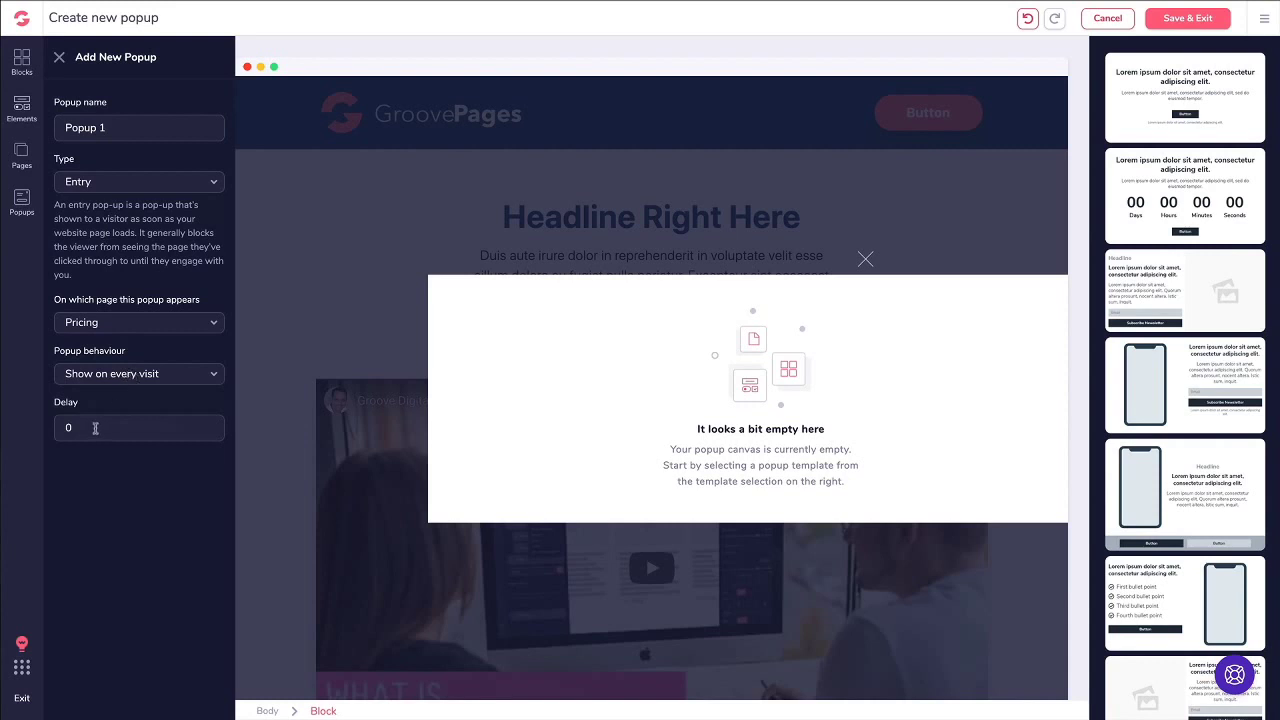
pyautogui.click(99, 190)
pyautogui.click(100, 256)
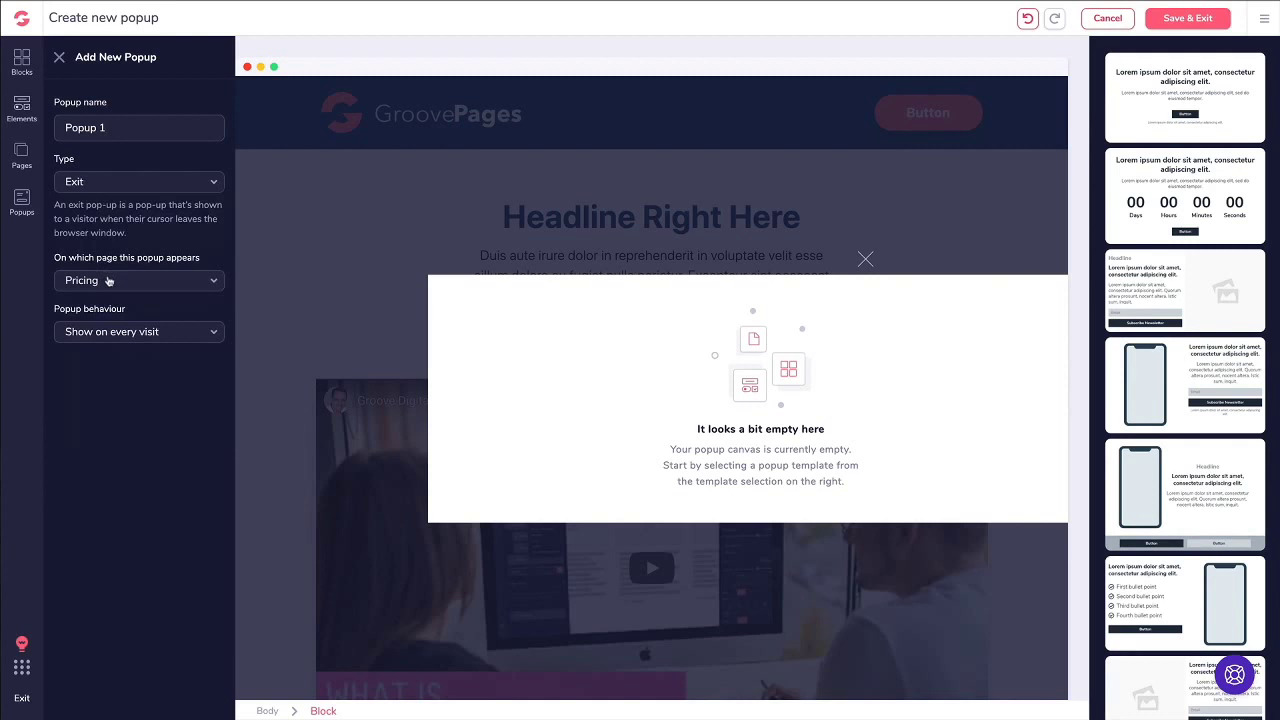
pyautogui.click(118, 331)
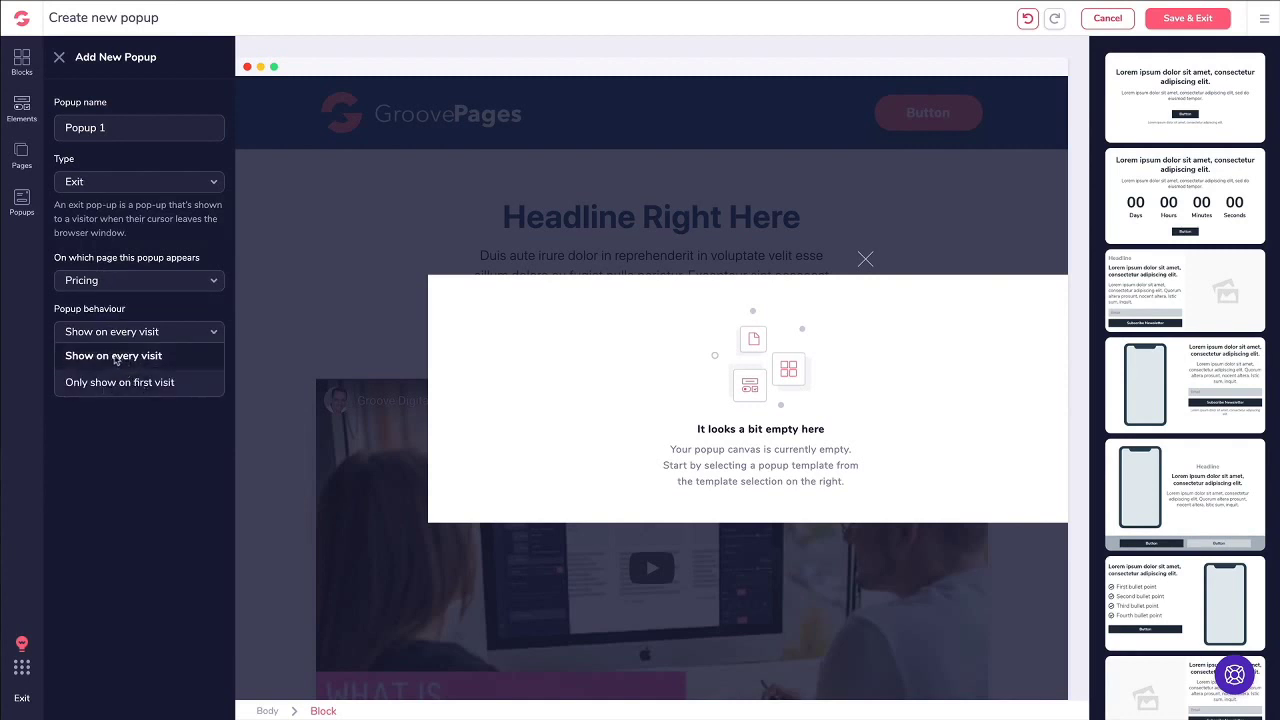
pyautogui.click(116, 358)
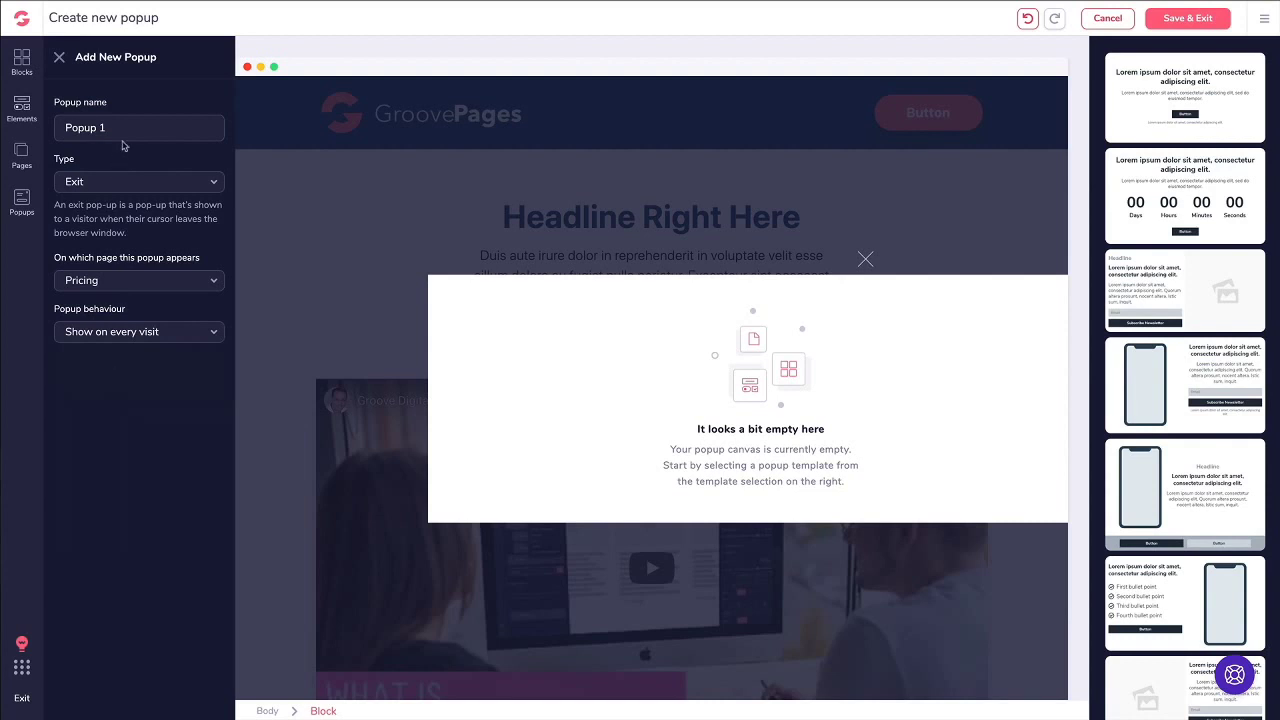
# Step: Name the popup 'Exit Pop Demo', apply the countdown template, and save it
pyautogui.tripleClick(123, 127)
pyautogui.write('Exit Pop Demo')
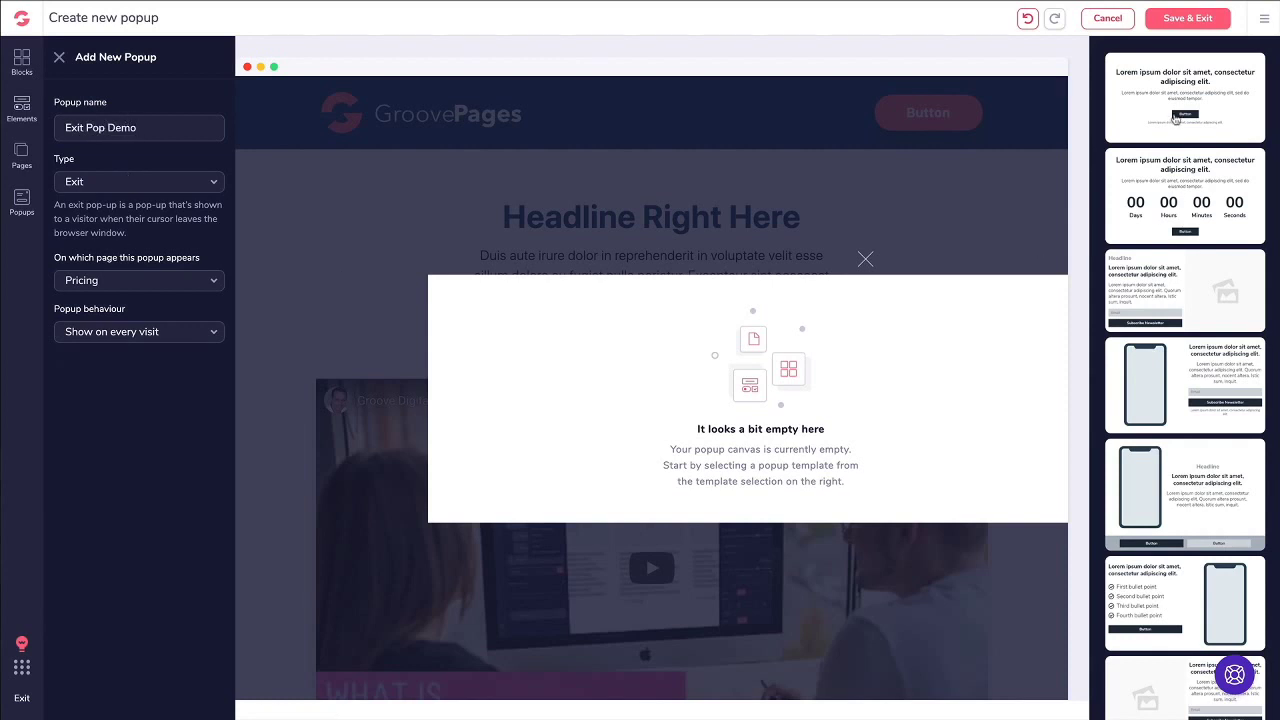
pyautogui.click(1145, 197)
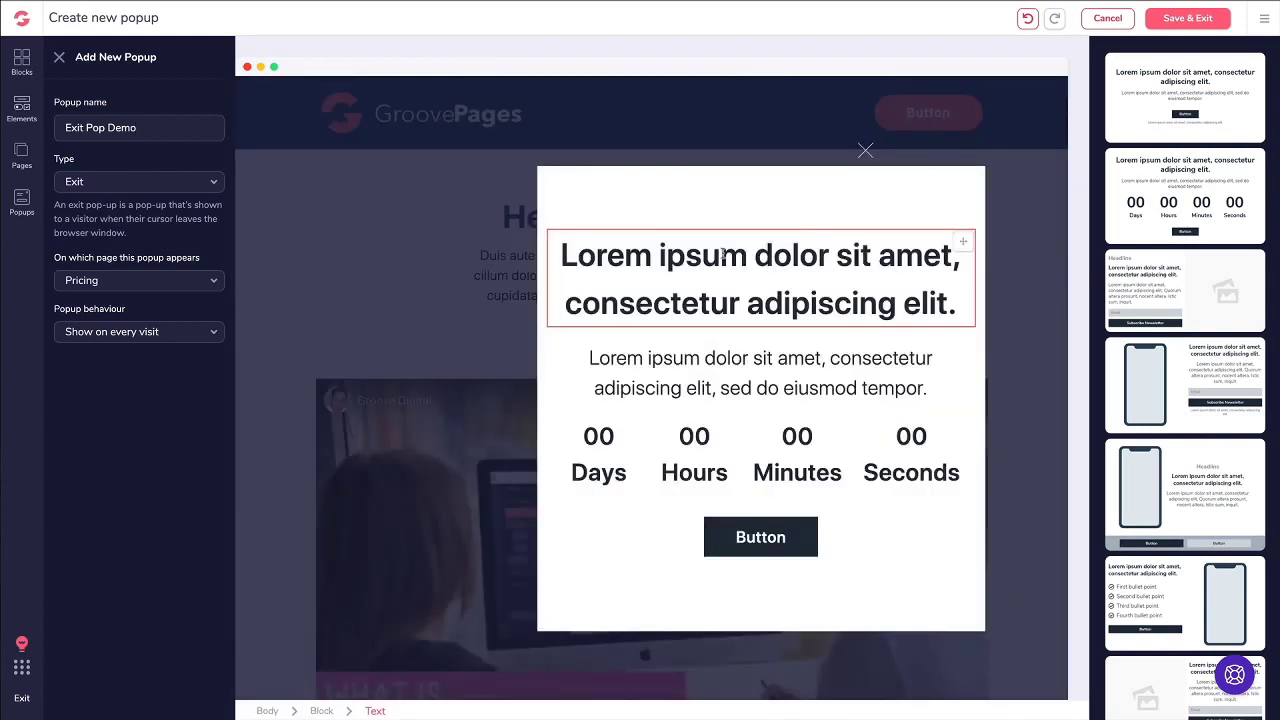
pyautogui.click(1190, 22)
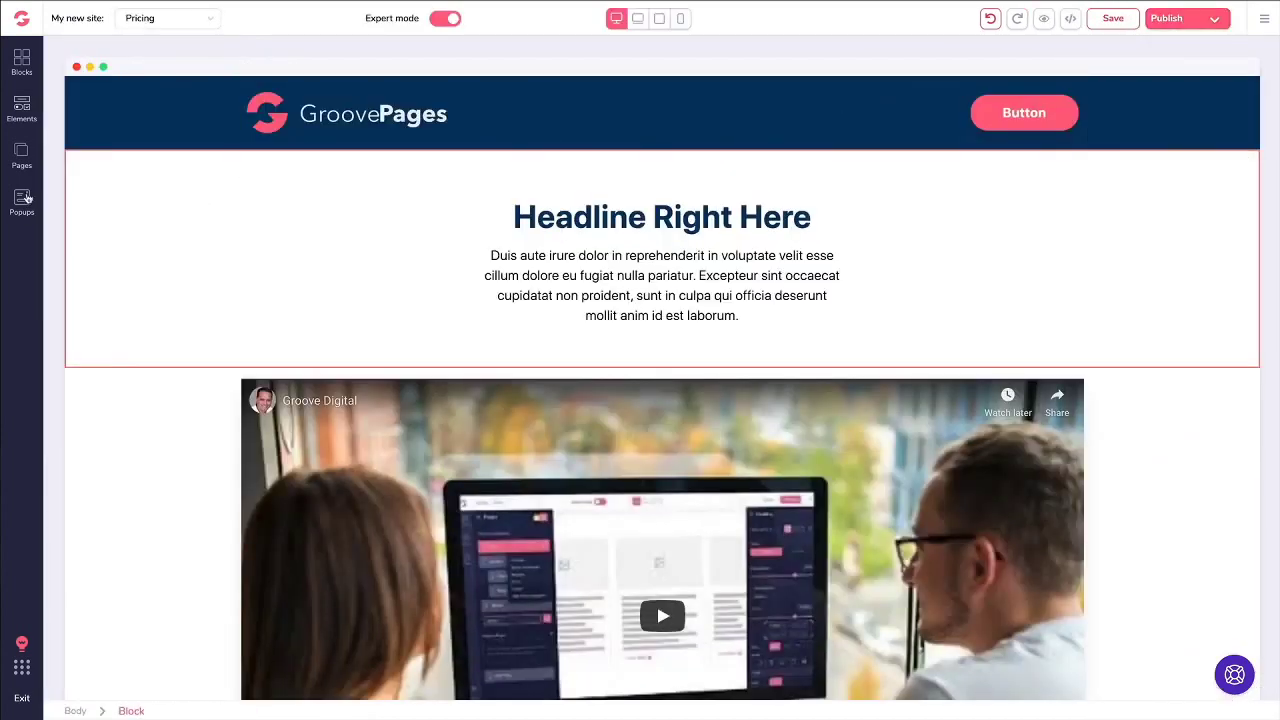
# Step: Create a second popup named 'Button Popup' with the headline-and-button template, and save it
pyautogui.click(24, 200)
pyautogui.click(210, 56)
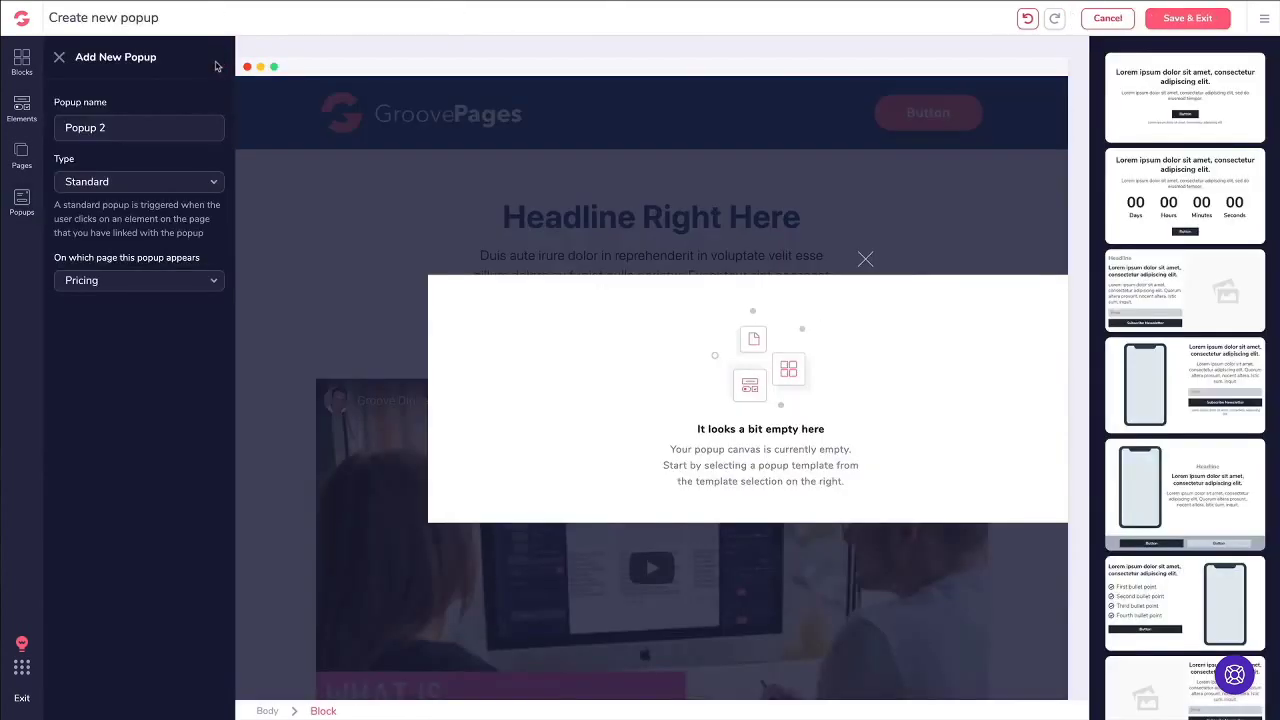
pyautogui.tripleClick(135, 127)
pyautogui.write('Buuton')
pyautogui.click(84, 130)
pyautogui.press('BackSpace')
pyautogui.write('t')
pyautogui.press('BackSpace')
pyautogui.write('y')
pyautogui.press('BackSpace')
pyautogui.write('tton')
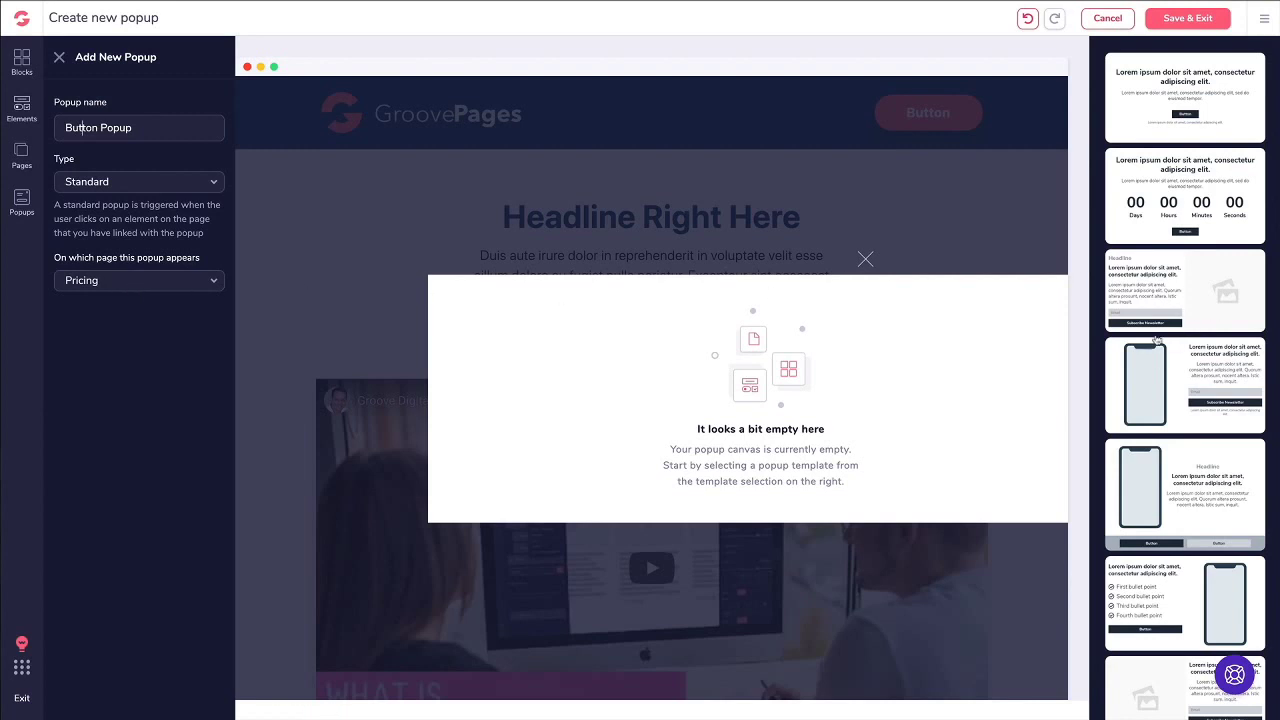
pyautogui.click(1185, 120)
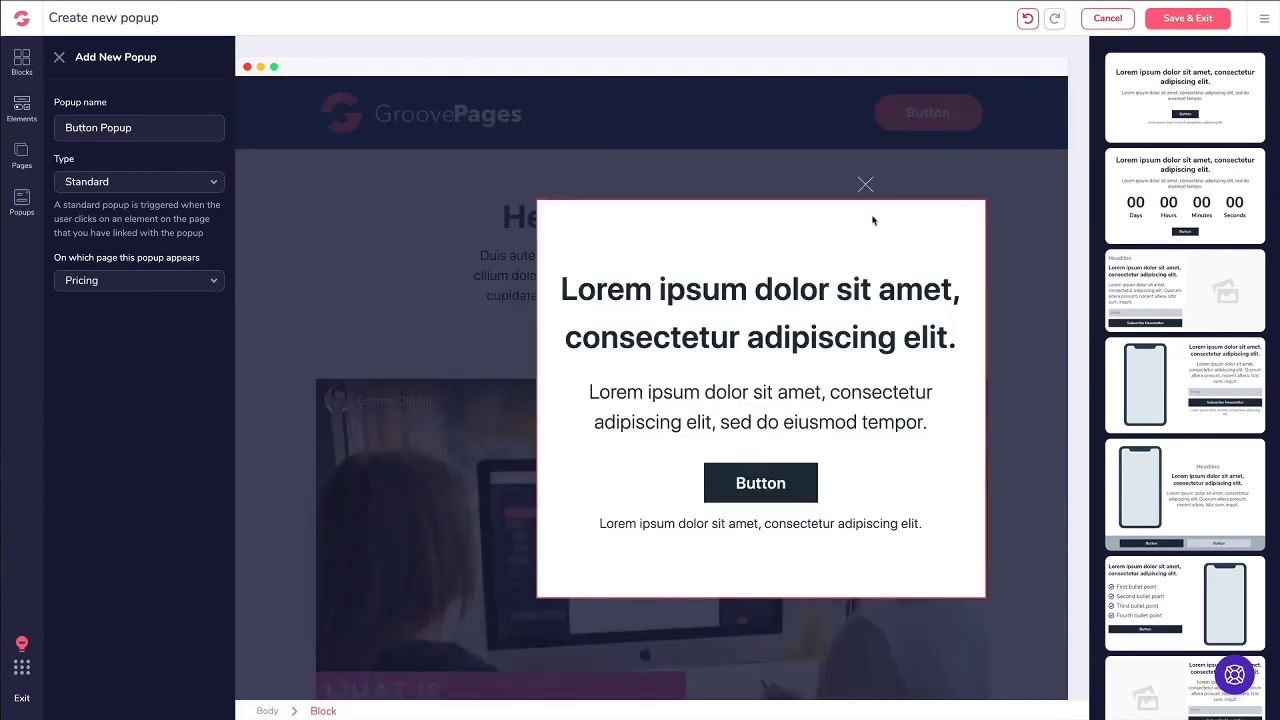
pyautogui.click(1189, 20)
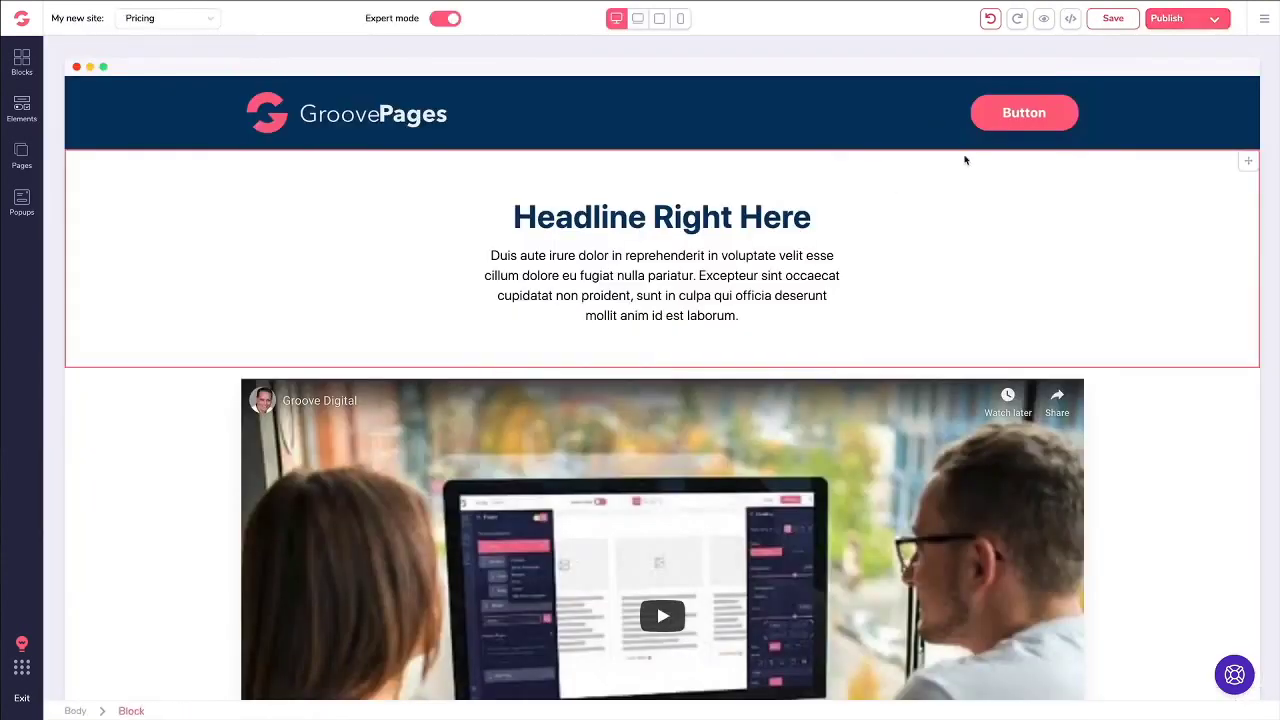
# Step: Relabel the header button 'Download Now', link it to Button Popup, save, and preview
pyautogui.click(988, 119)
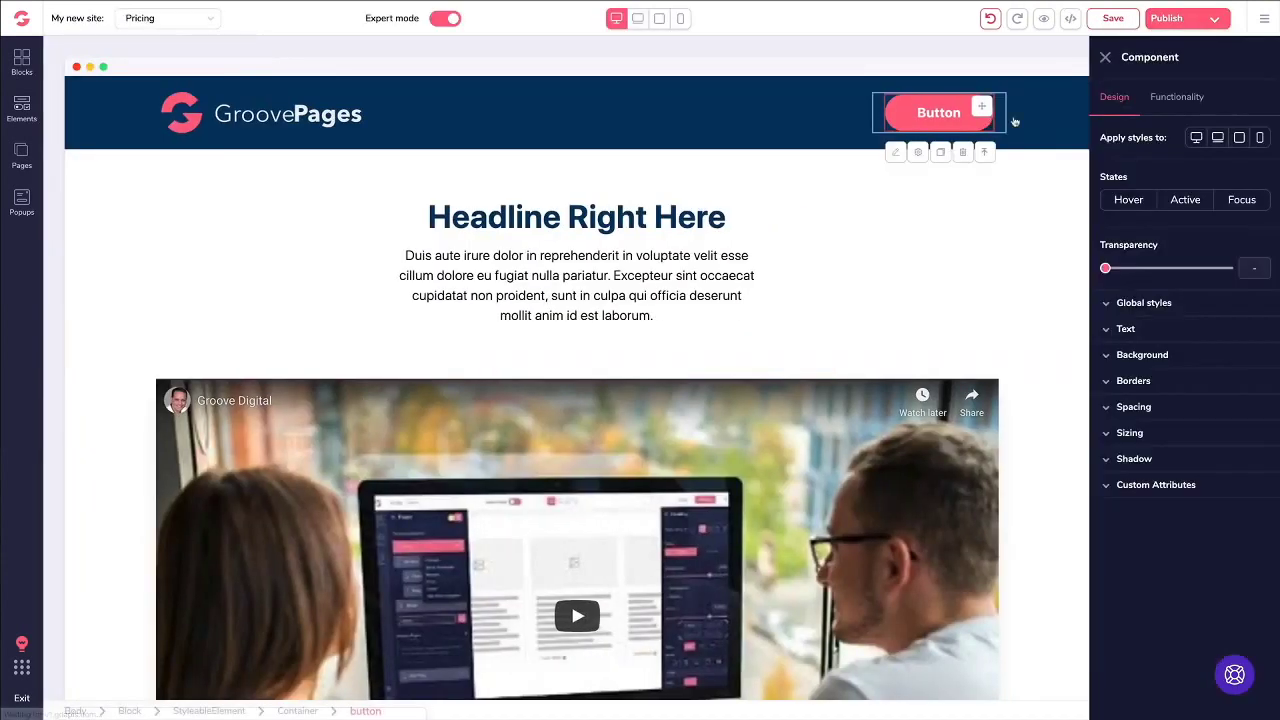
pyautogui.click(1187, 97)
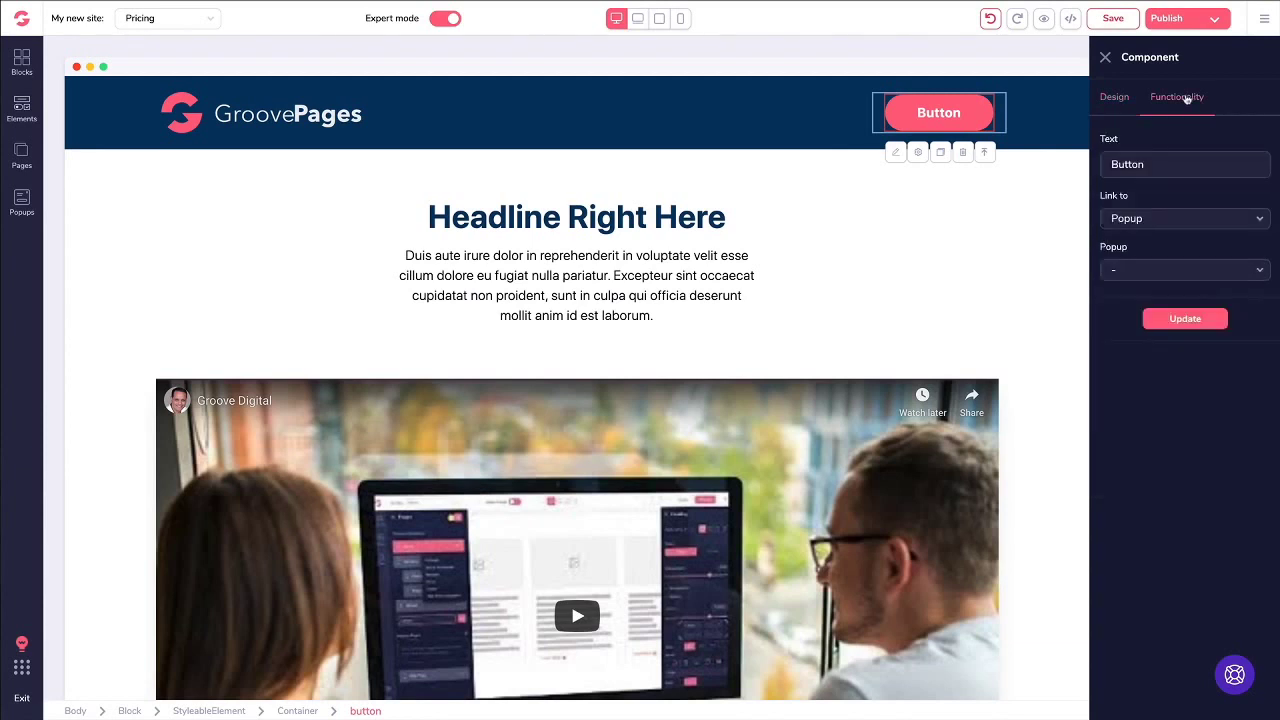
pyautogui.doubleClick(1123, 163)
pyautogui.write('Download Now')
pyautogui.click(1128, 218)
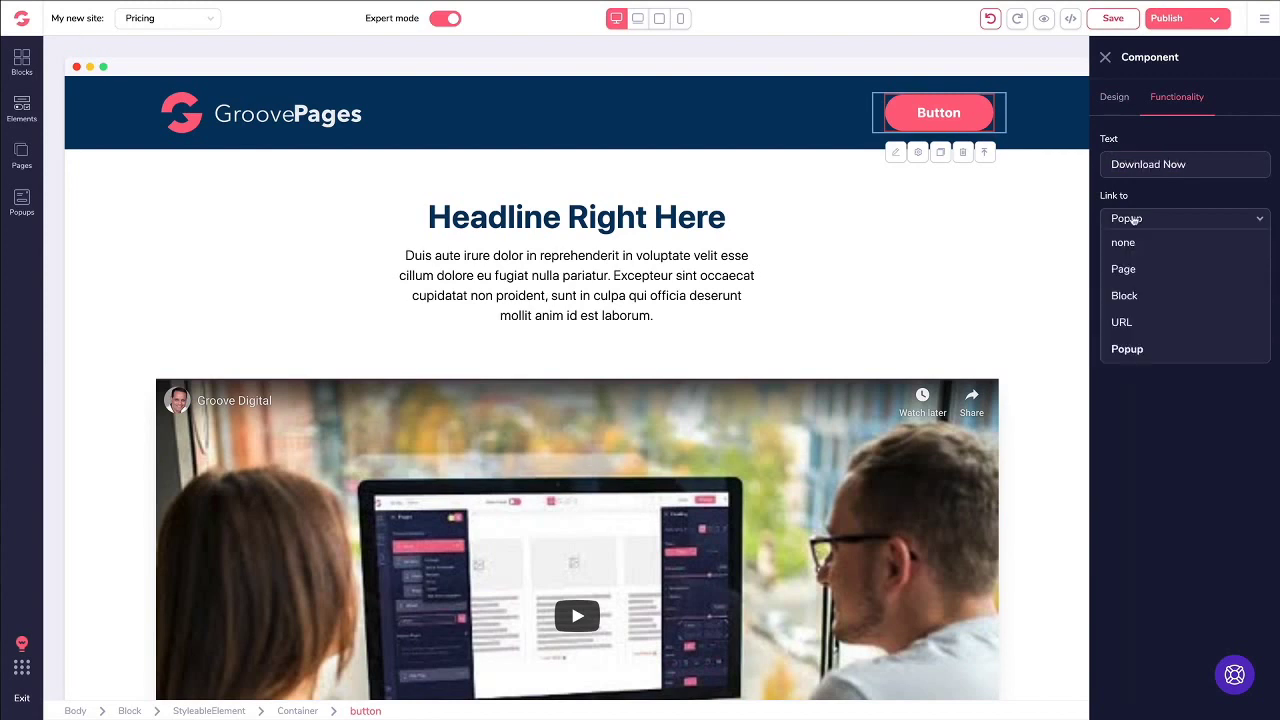
pyautogui.click(1125, 348)
pyautogui.click(1133, 271)
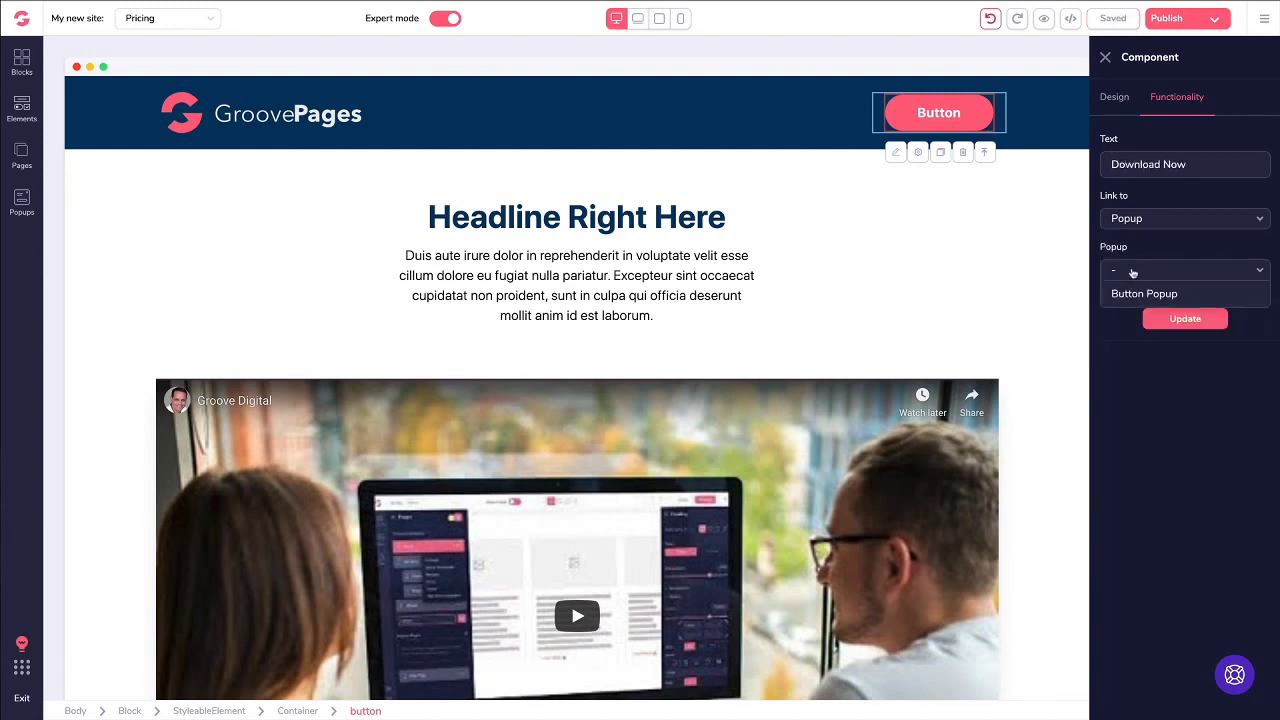
pyautogui.click(1130, 293)
pyautogui.click(1184, 320)
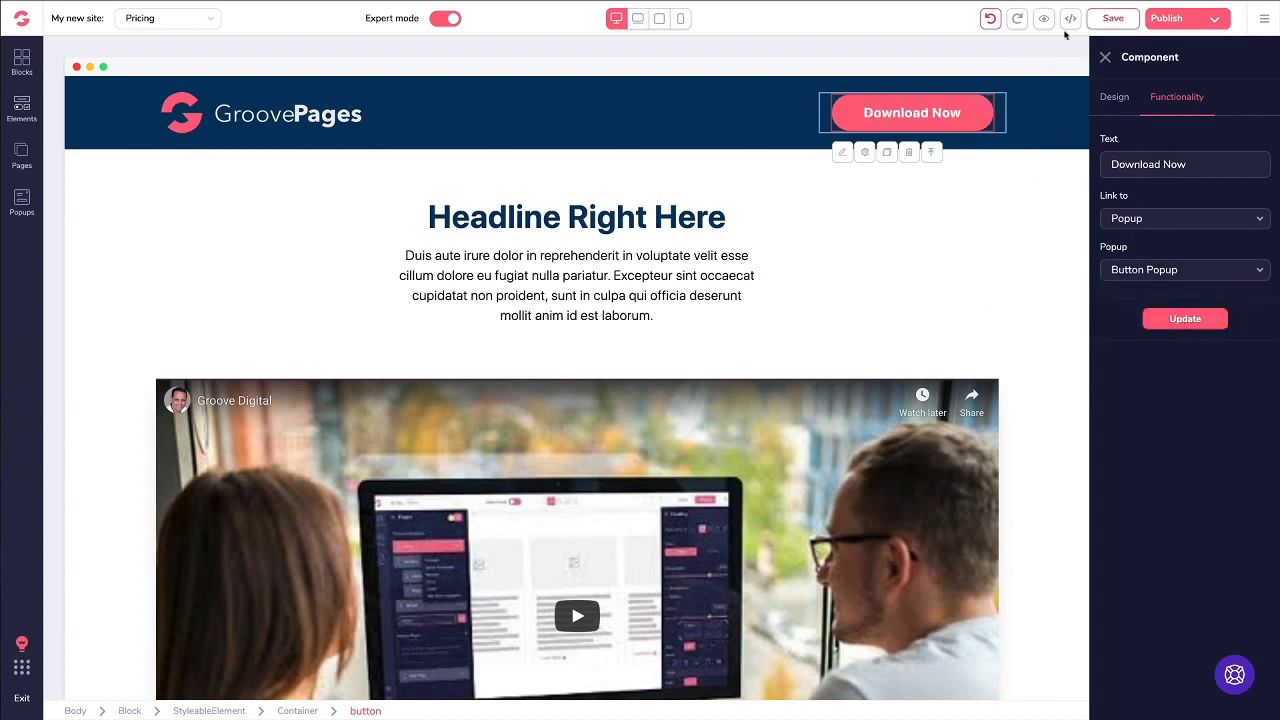
pyautogui.click(1104, 19)
pyautogui.click(1043, 19)
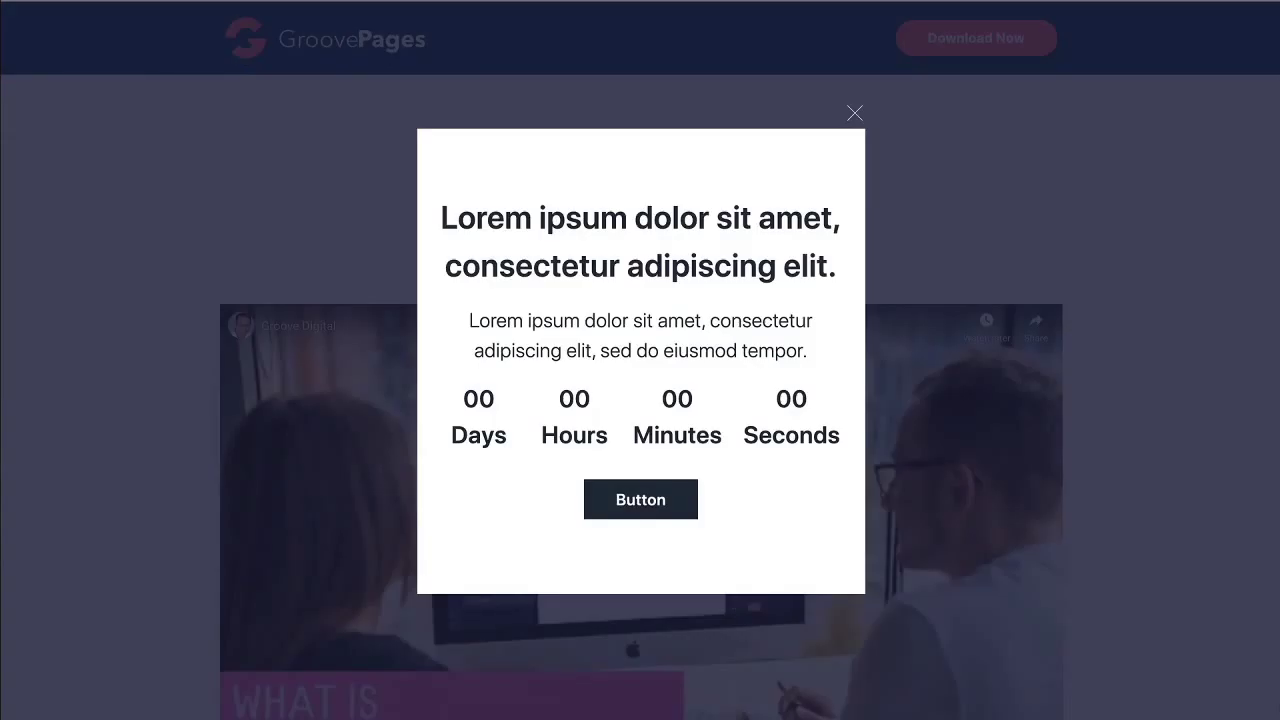
# Step: In the preview, dismiss the countdown exit popup and confirm Download Now opens Button Popup
pyautogui.click(855, 114)
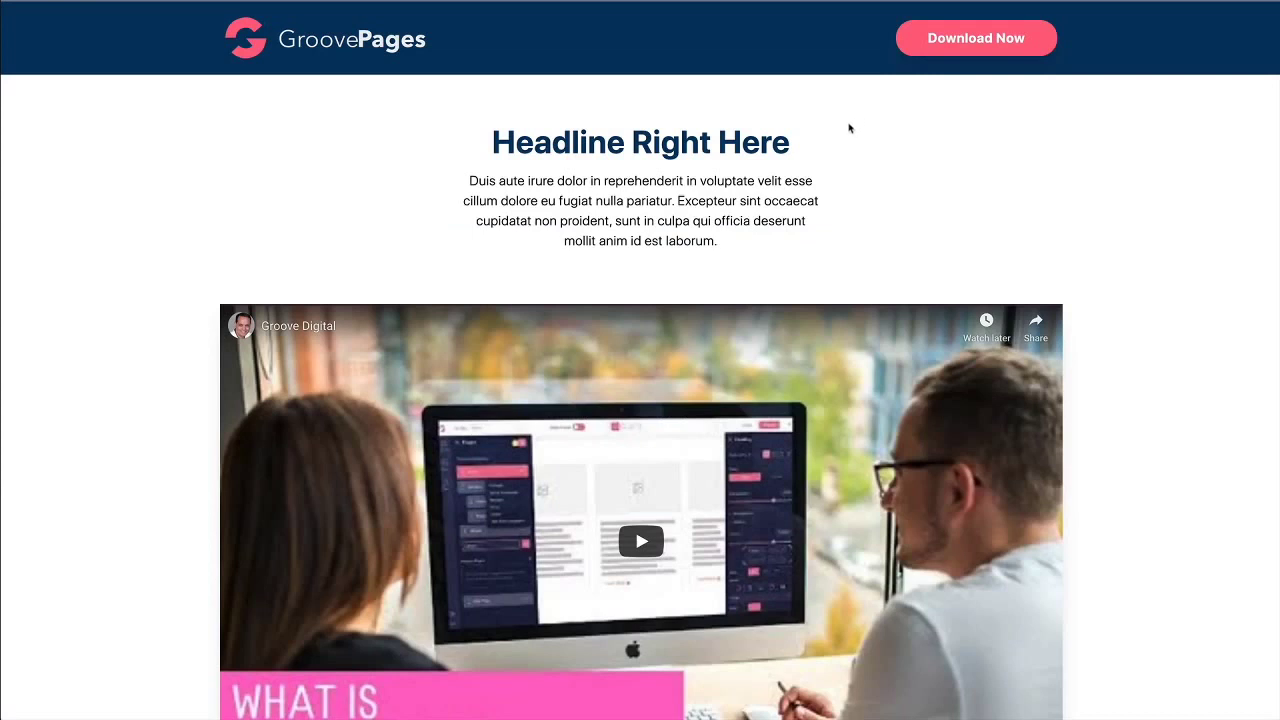
pyautogui.click(940, 44)
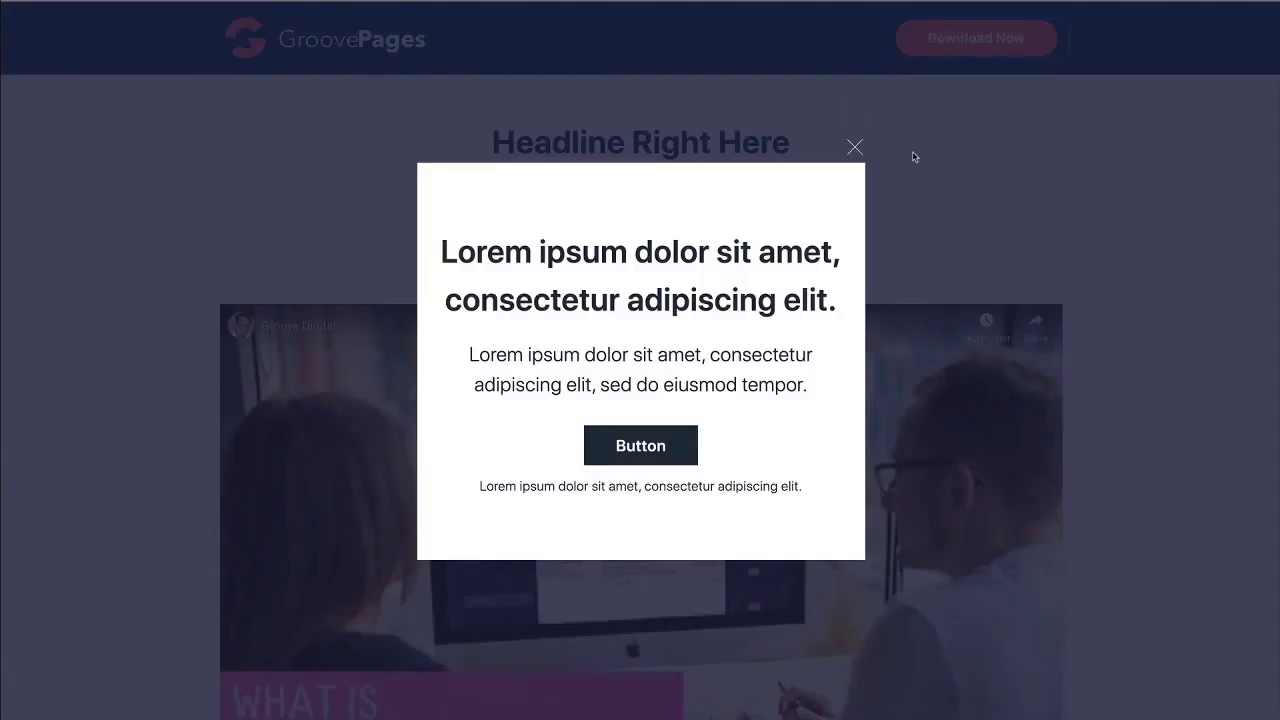
pyautogui.click(855, 150)
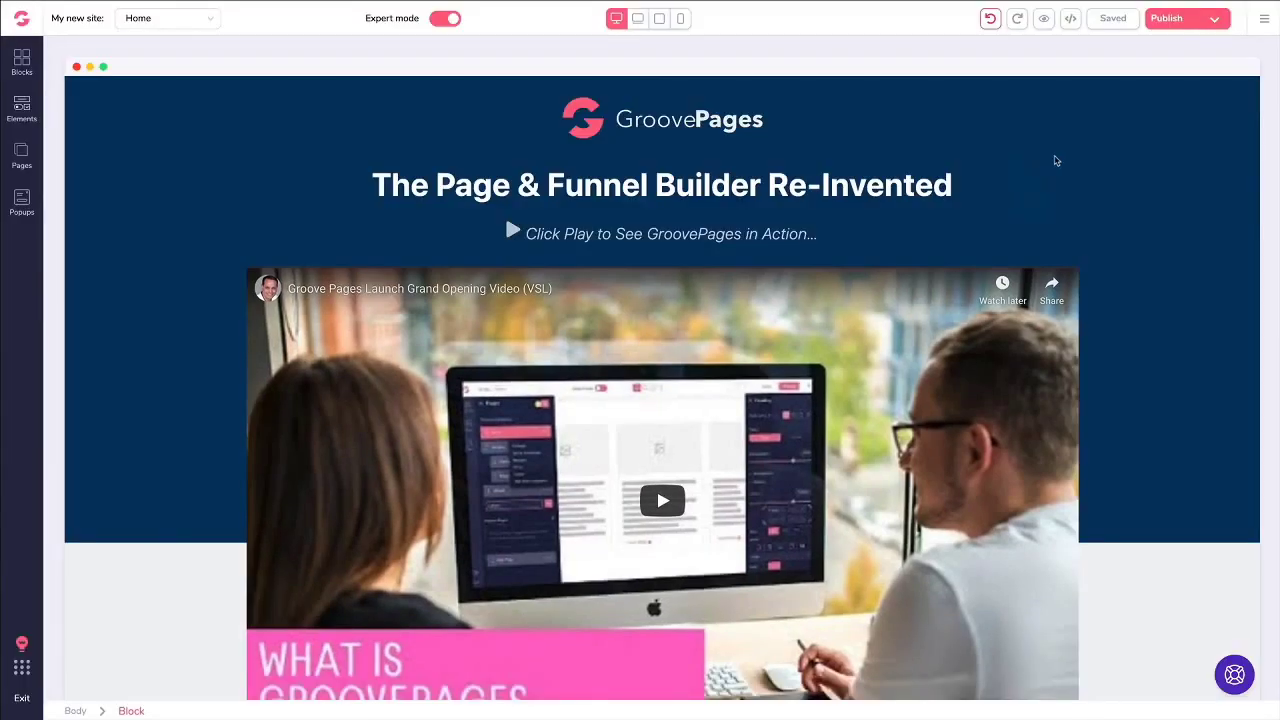
# Step: Select the 'Everyone's making the switch!' block and give its background light blue
pyautogui.scroll(-10, 1055, 160)
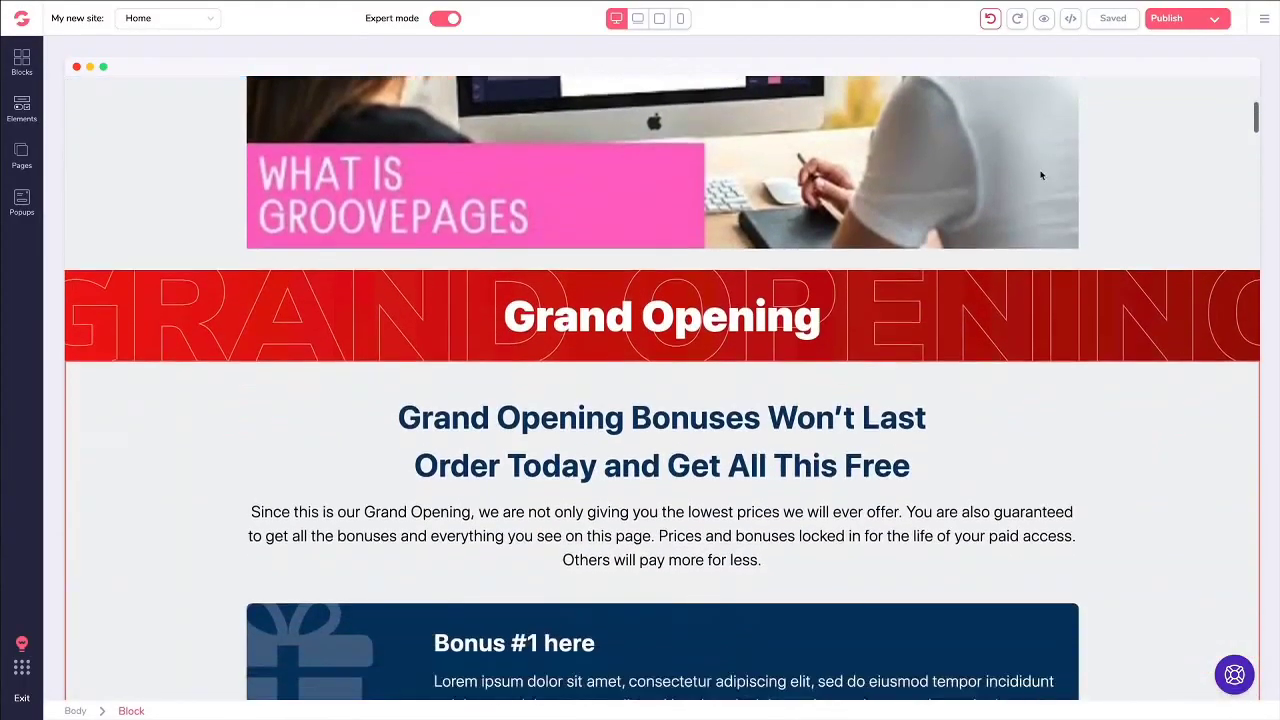
pyautogui.scroll(-10, 1040, 180)
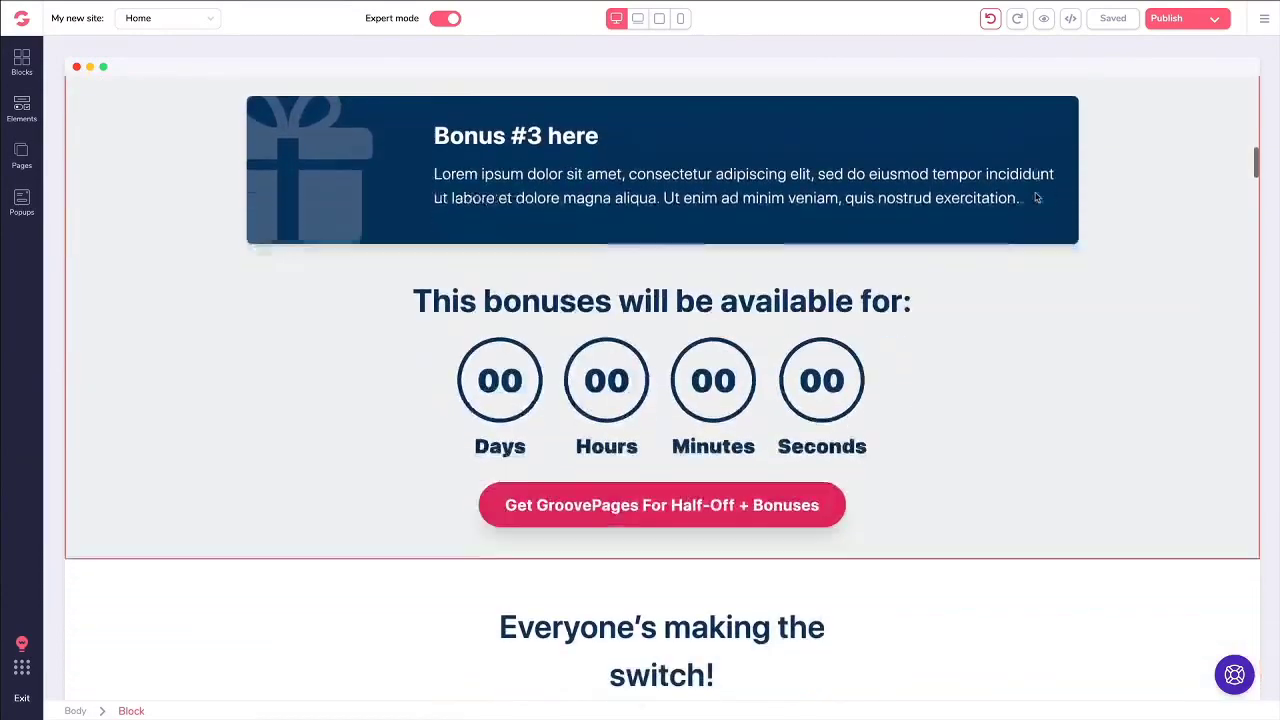
pyautogui.scroll(-3, 1035, 200)
pyautogui.scroll(1, 1034, 197)
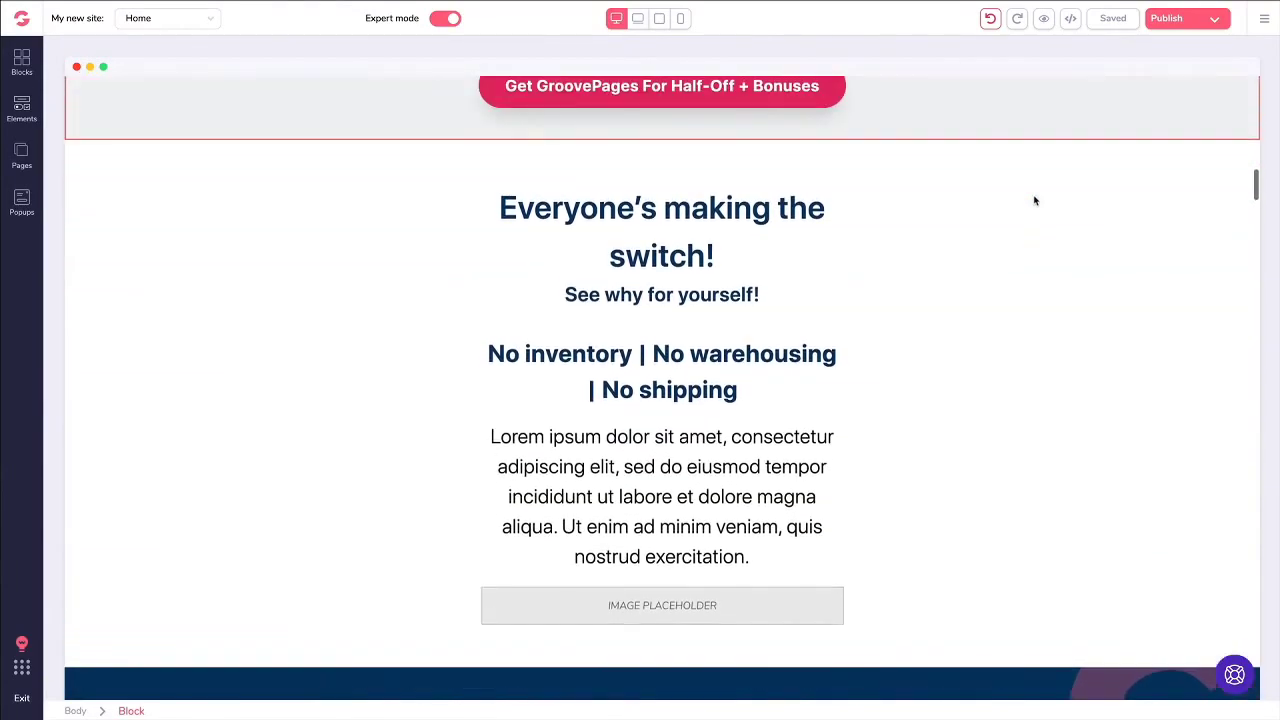
pyautogui.click(215, 236)
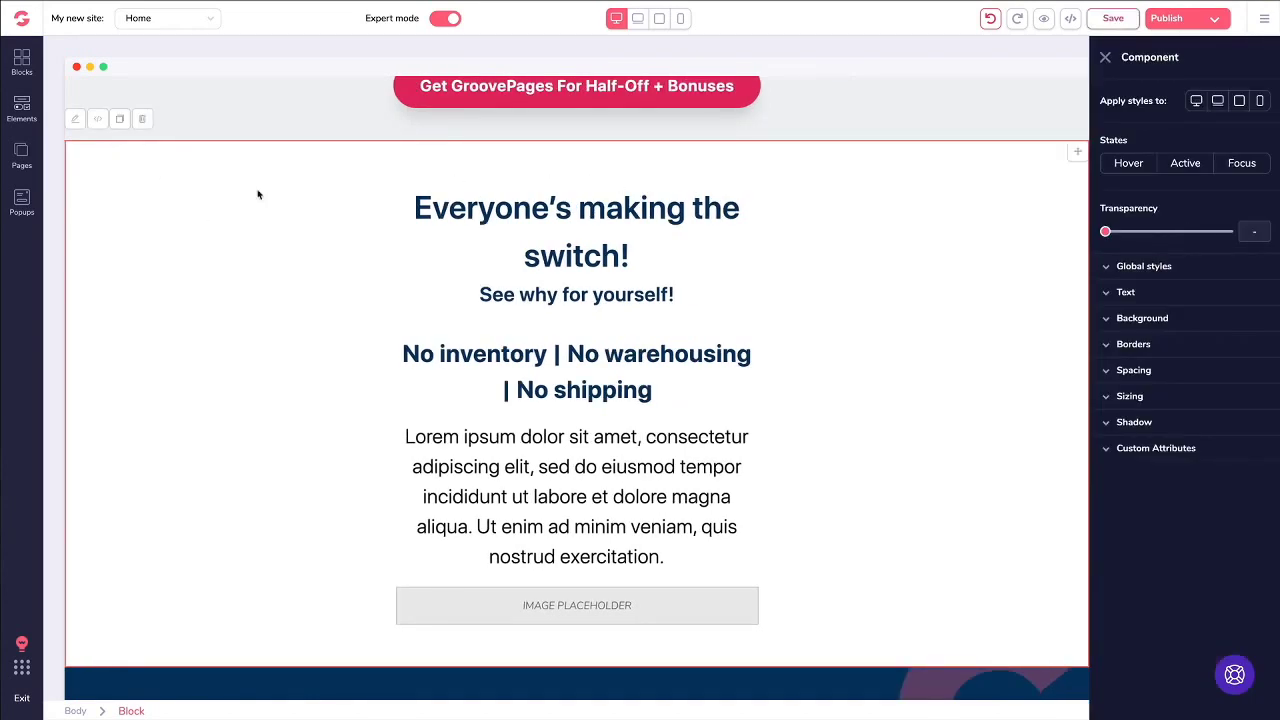
pyautogui.click(1110, 320)
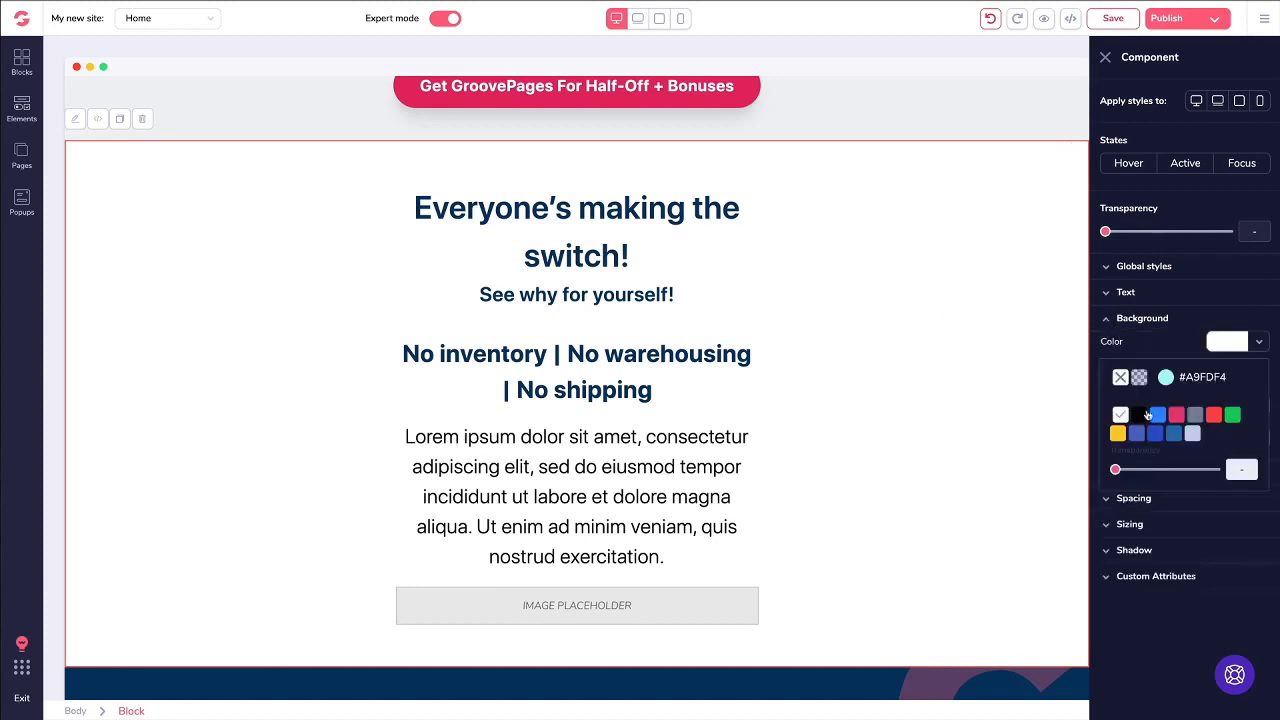
pyautogui.moveTo(1151, 418)
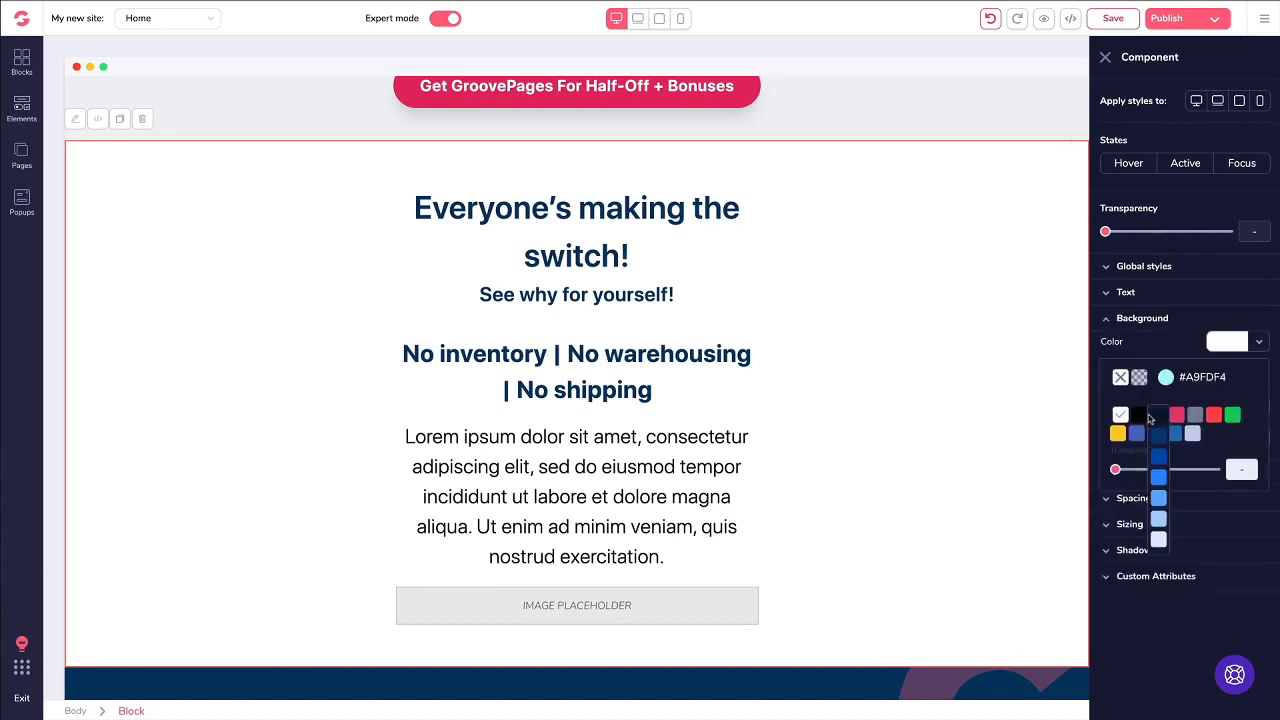
pyautogui.click(1159, 522)
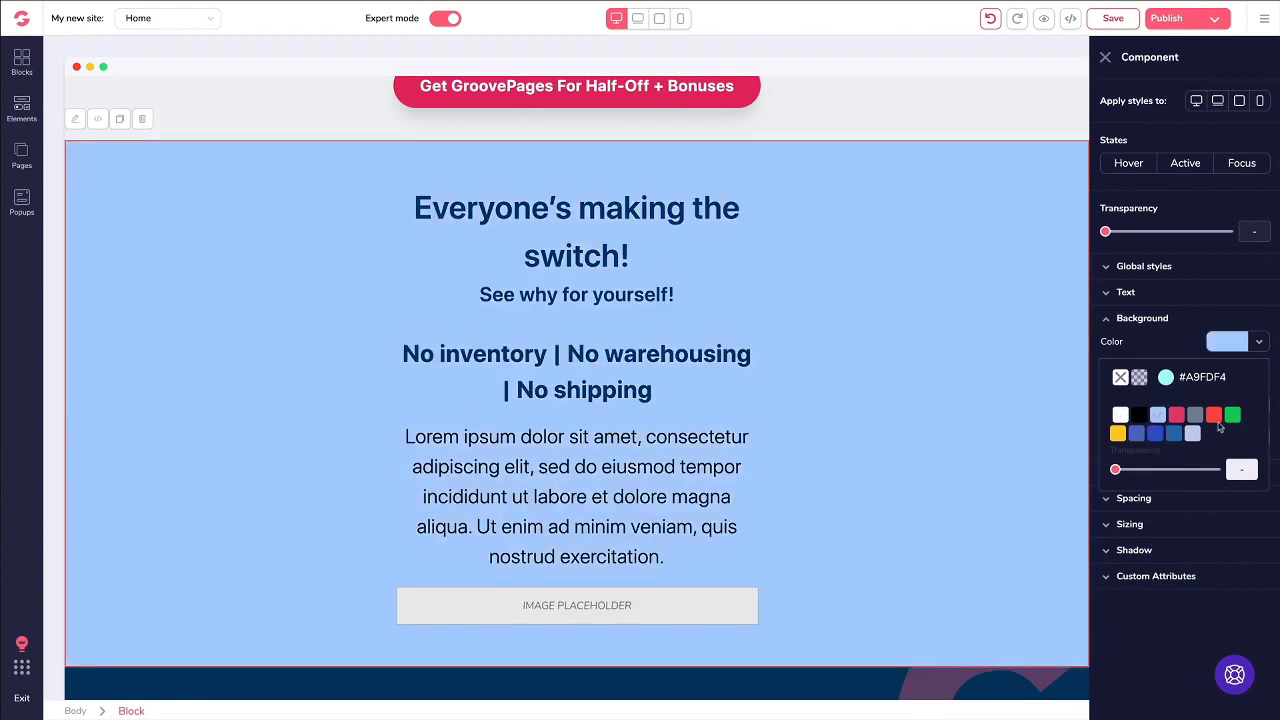
# Step: Try grey, dark navy, very light grey and mid grey backgrounds, and test transparency
pyautogui.moveTo(1196, 417)
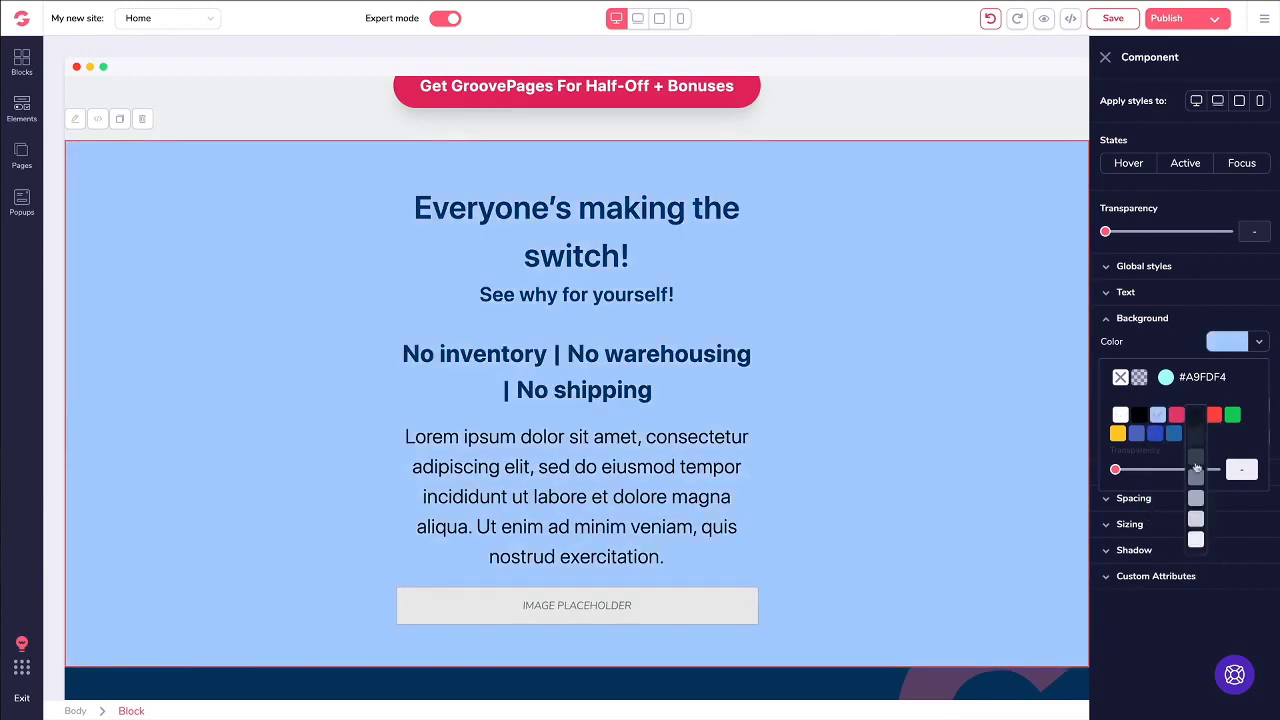
pyautogui.click(1197, 498)
pyautogui.click(1195, 421)
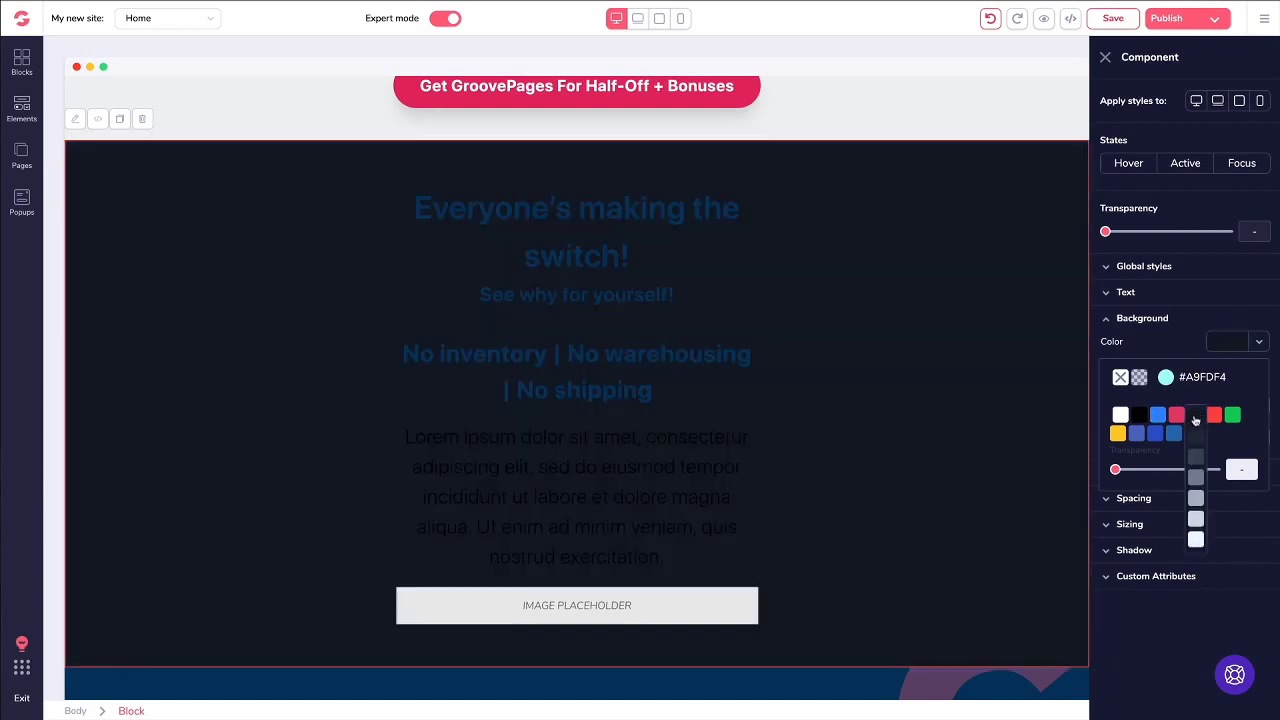
pyautogui.click(1196, 540)
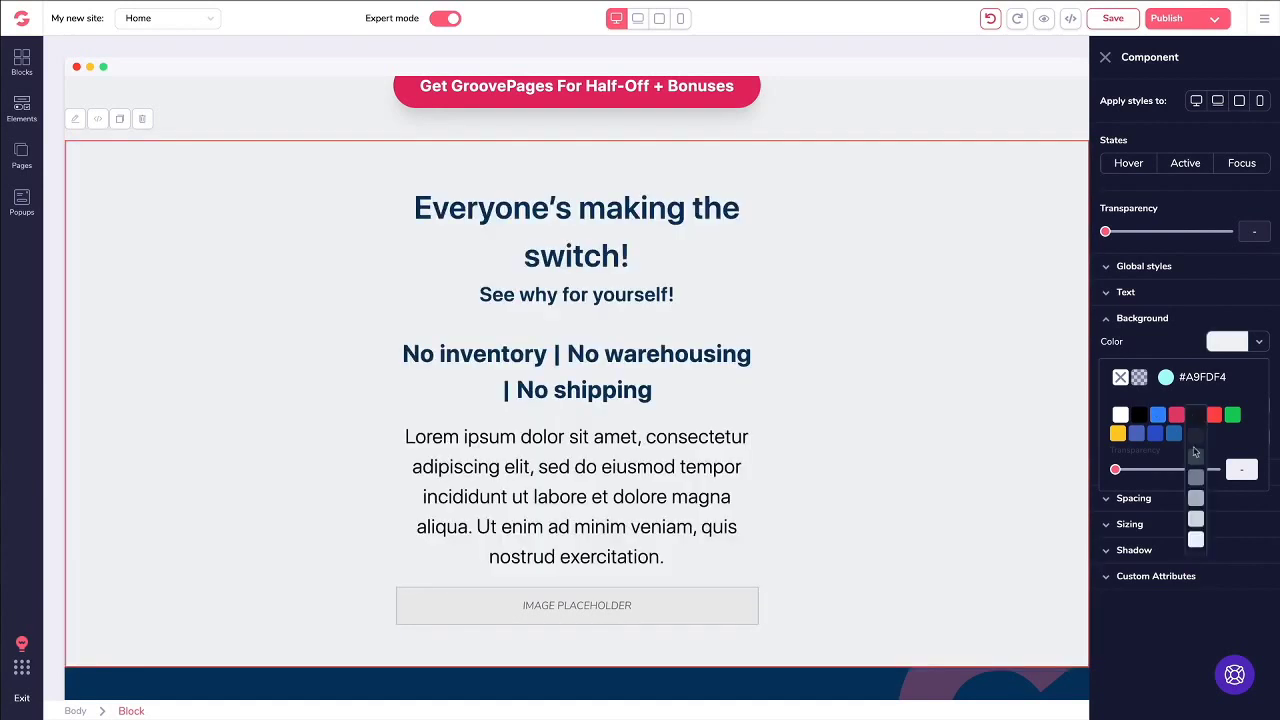
pyautogui.click(1196, 521)
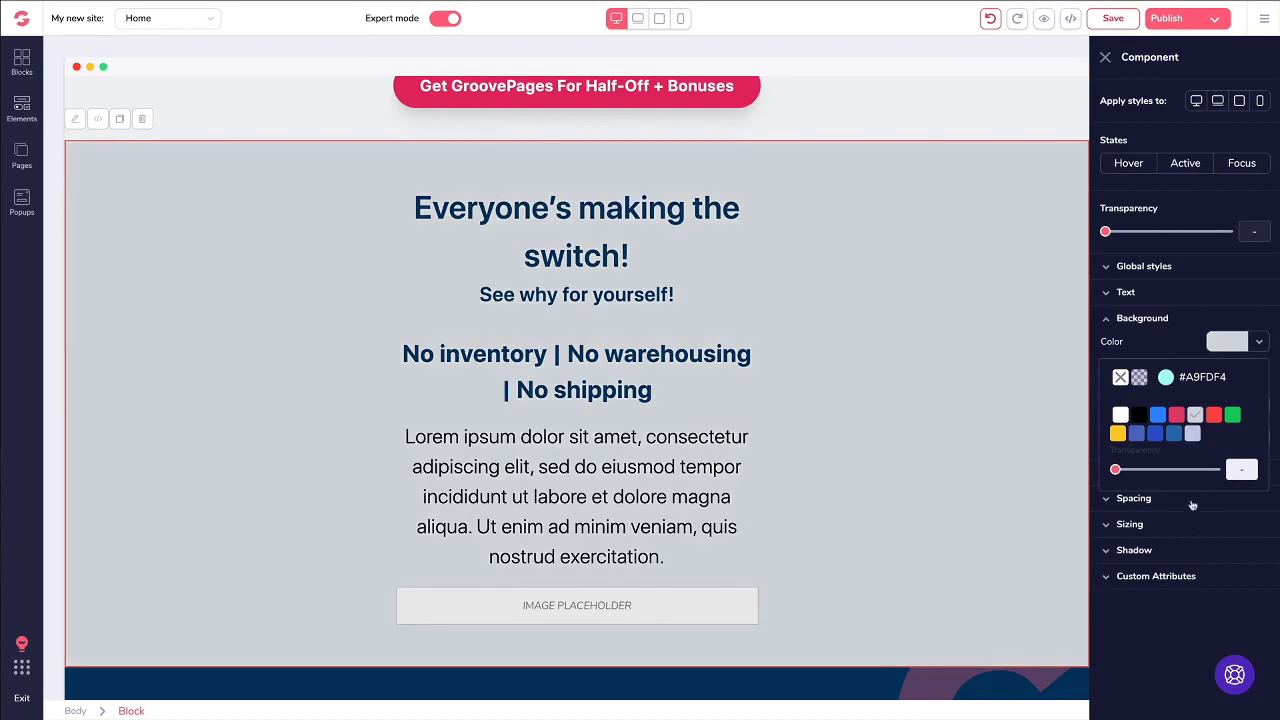
pyautogui.moveTo(1117, 471)
pyautogui.mouseDown()
pyautogui.moveTo(1180, 469)
pyautogui.moveTo(1114, 470)
pyautogui.mouseUp()
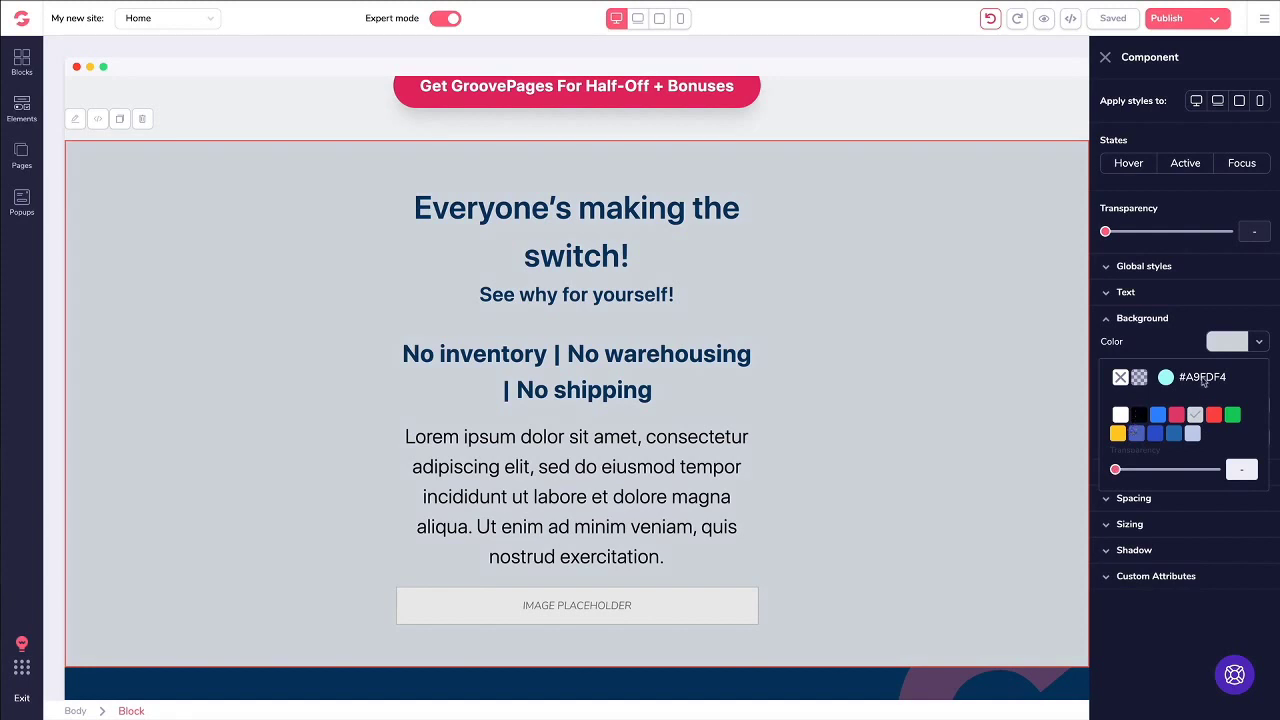
# Step: Apply #A9FDF4 cyan, then clear the background colour so the block stays white
pyautogui.click(1166, 378)
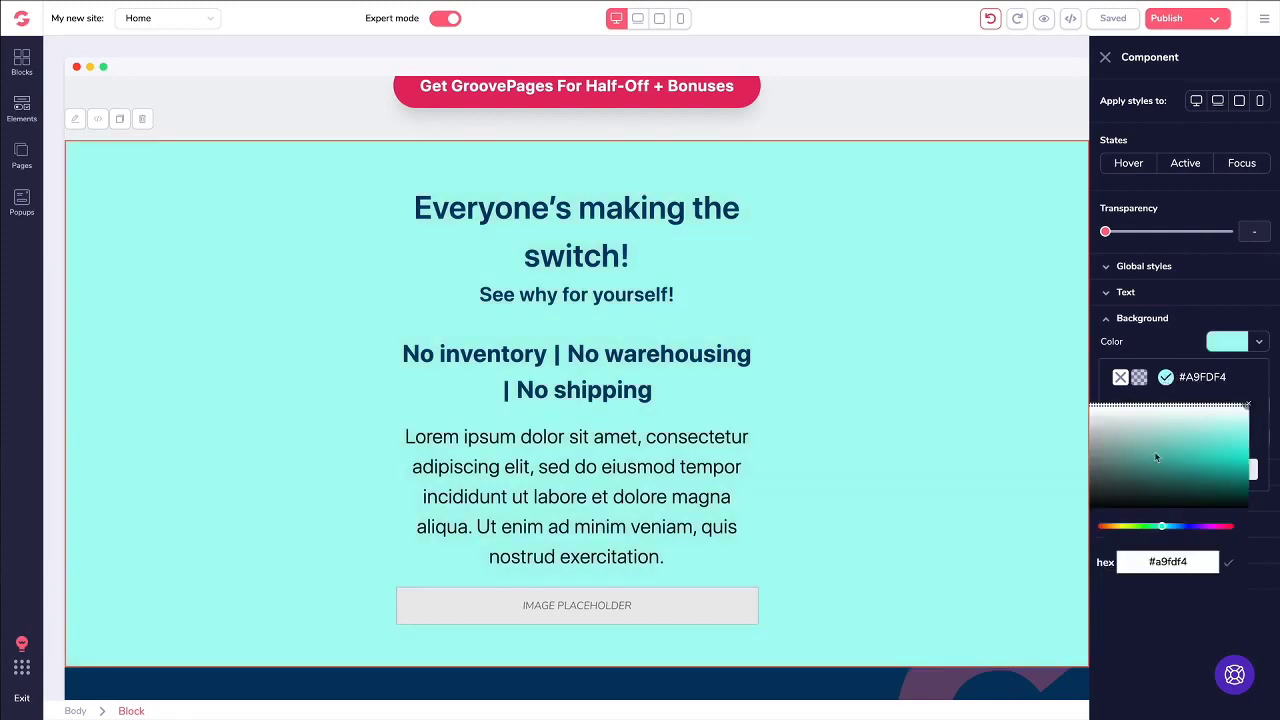
pyautogui.click(1122, 378)
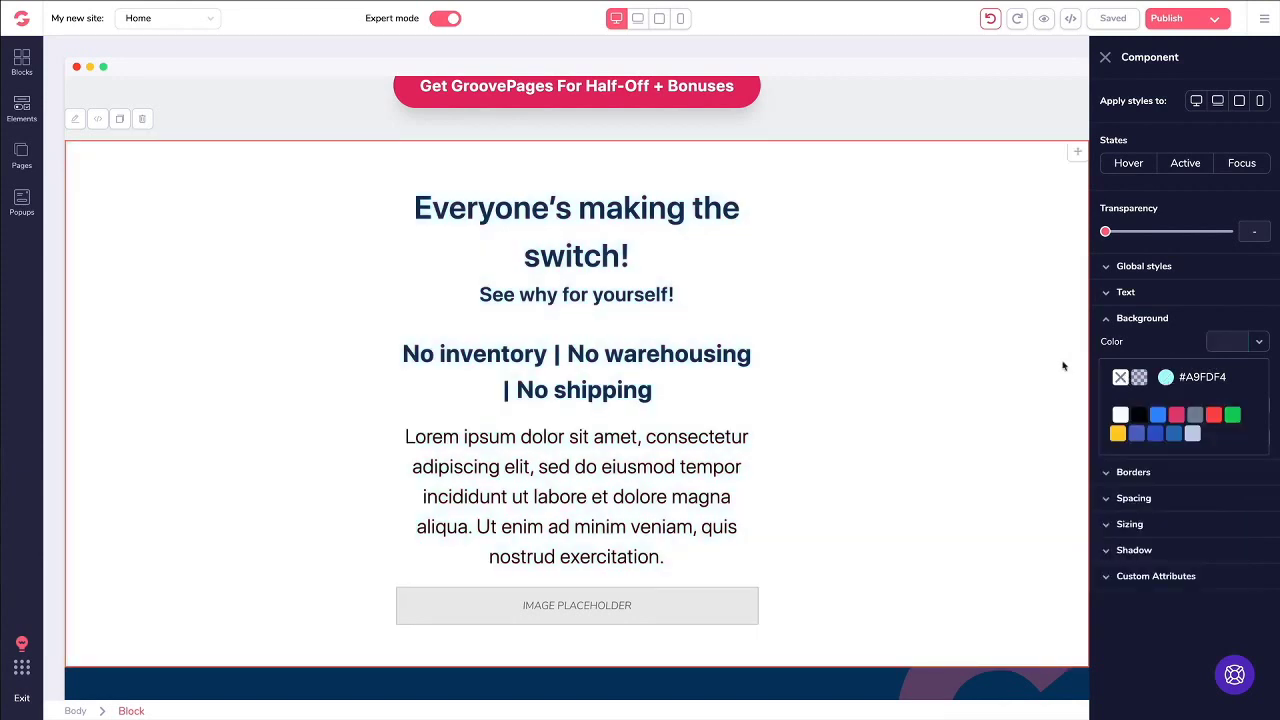
pyautogui.click(1192, 323)
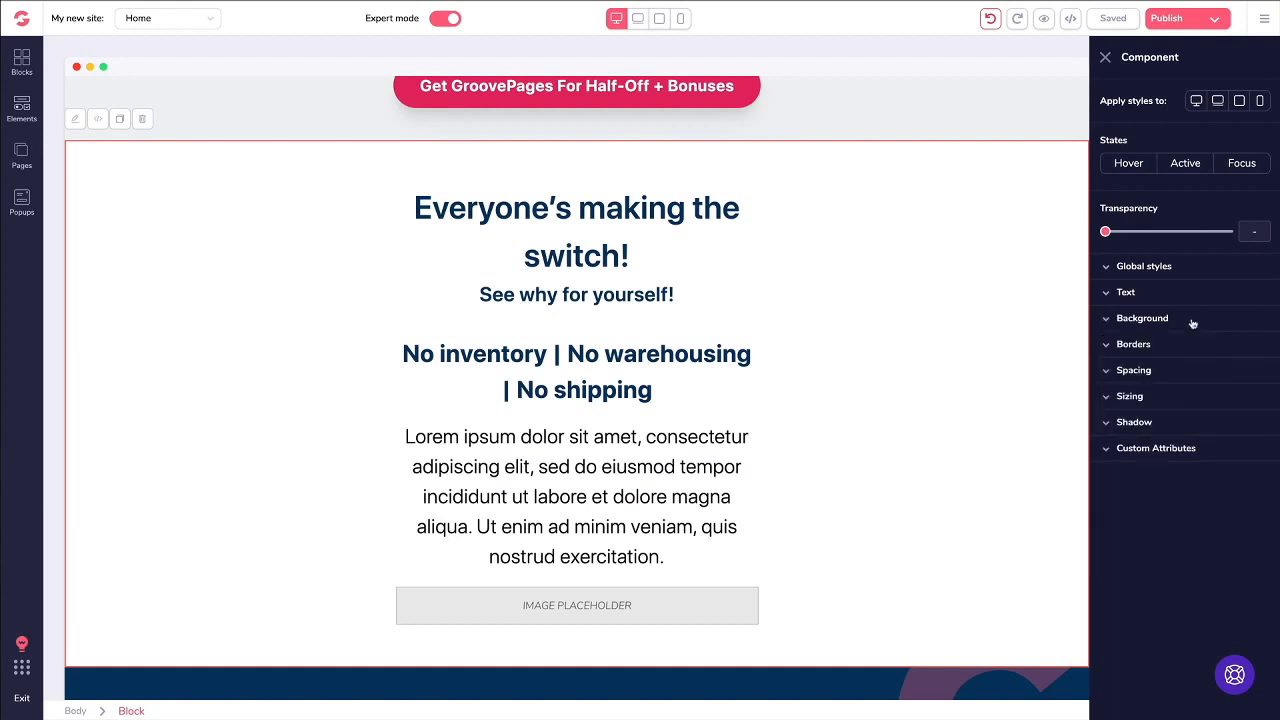
pyautogui.click(1188, 321)
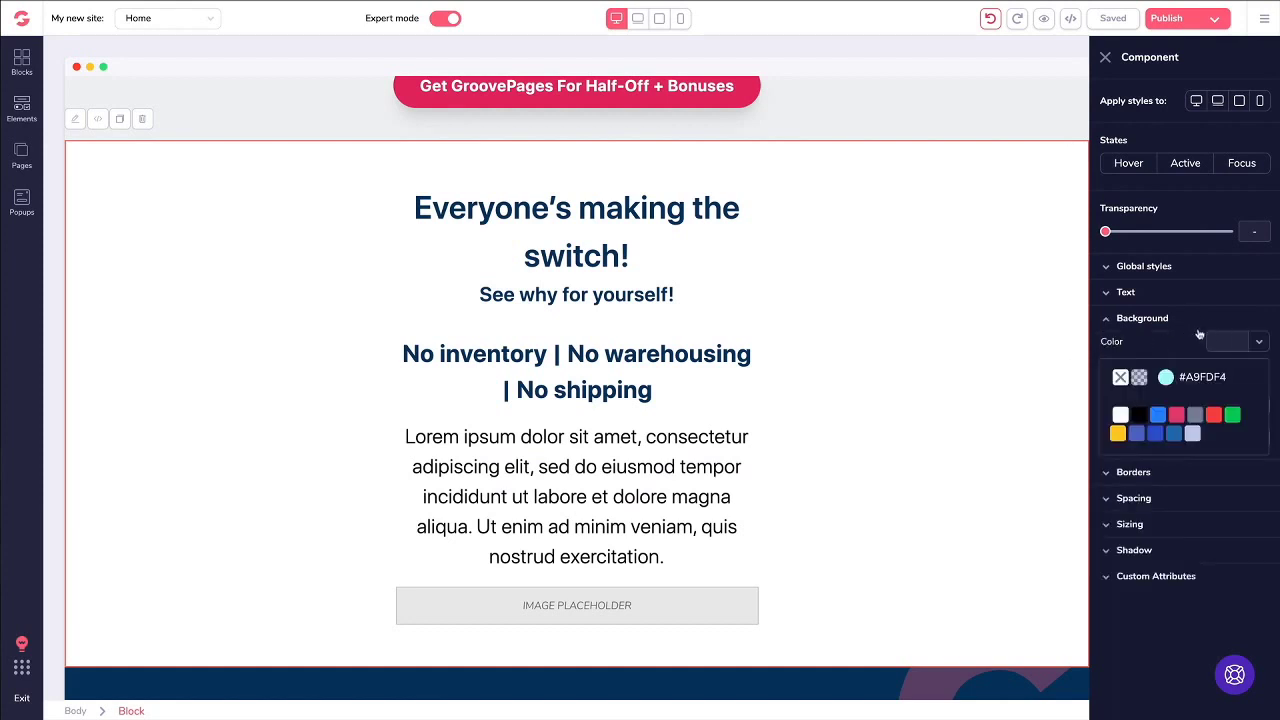
pyautogui.click(1207, 321)
pyautogui.click(1168, 325)
pyautogui.click(1135, 346)
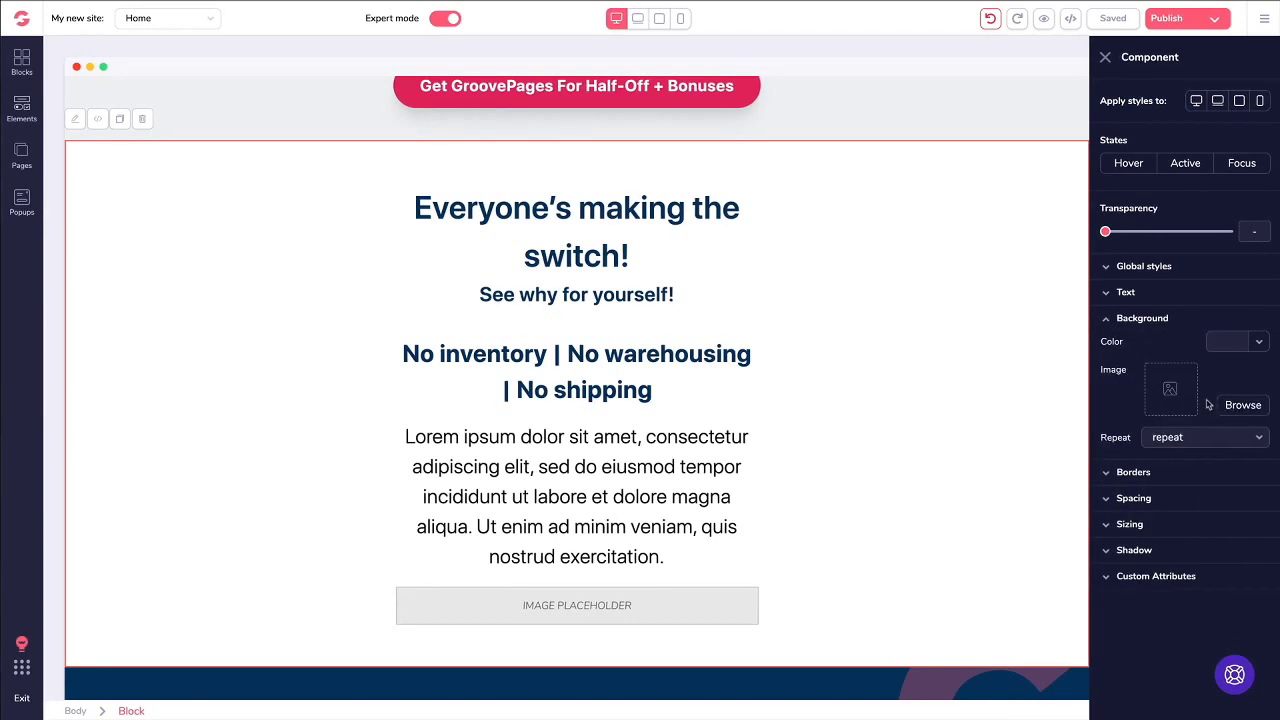
# Step: Search free stock photos for 'background' and set the light wood photo as the block background
pyautogui.click(1239, 405)
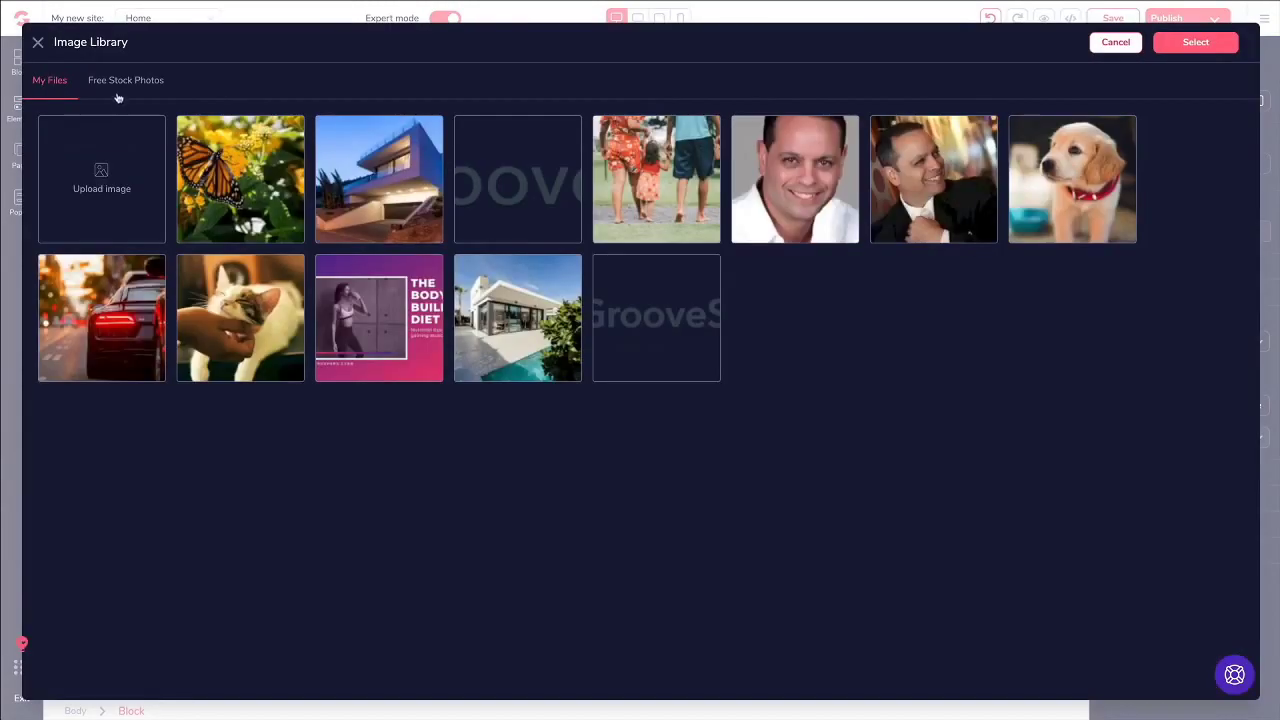
pyautogui.click(123, 84)
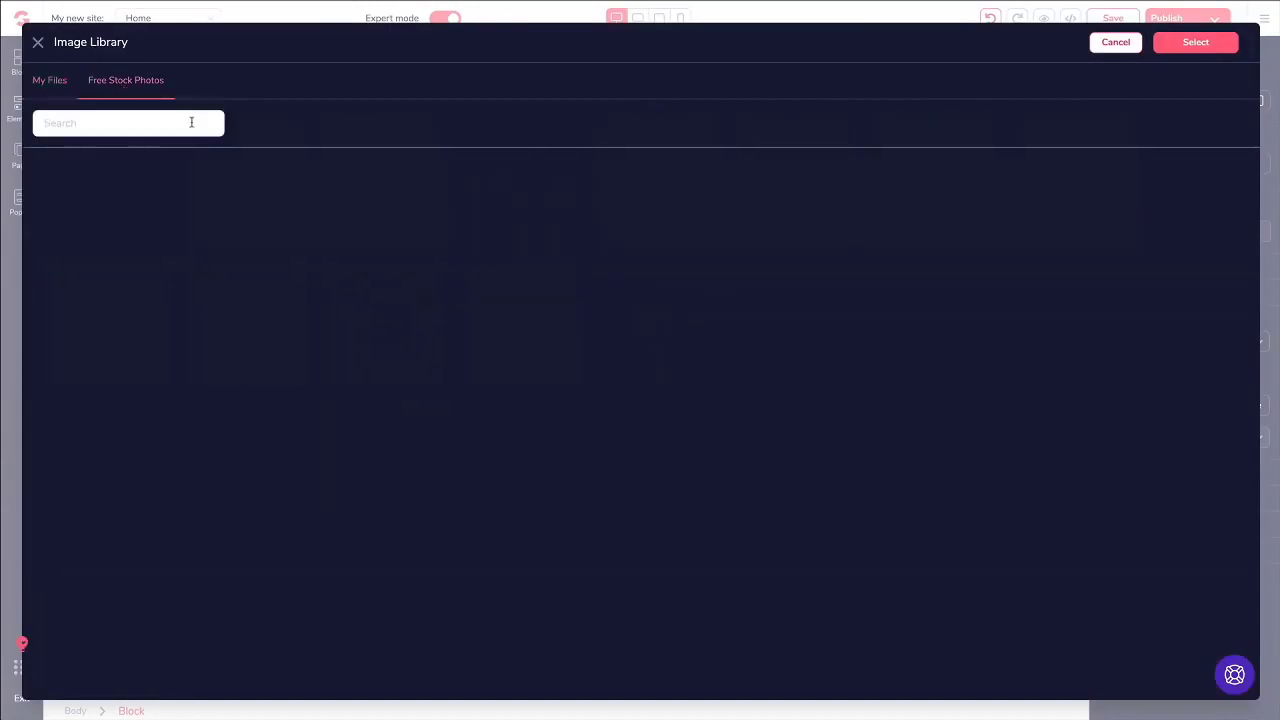
pyautogui.click(152, 128)
pyautogui.write('background')
pyautogui.press('Return')
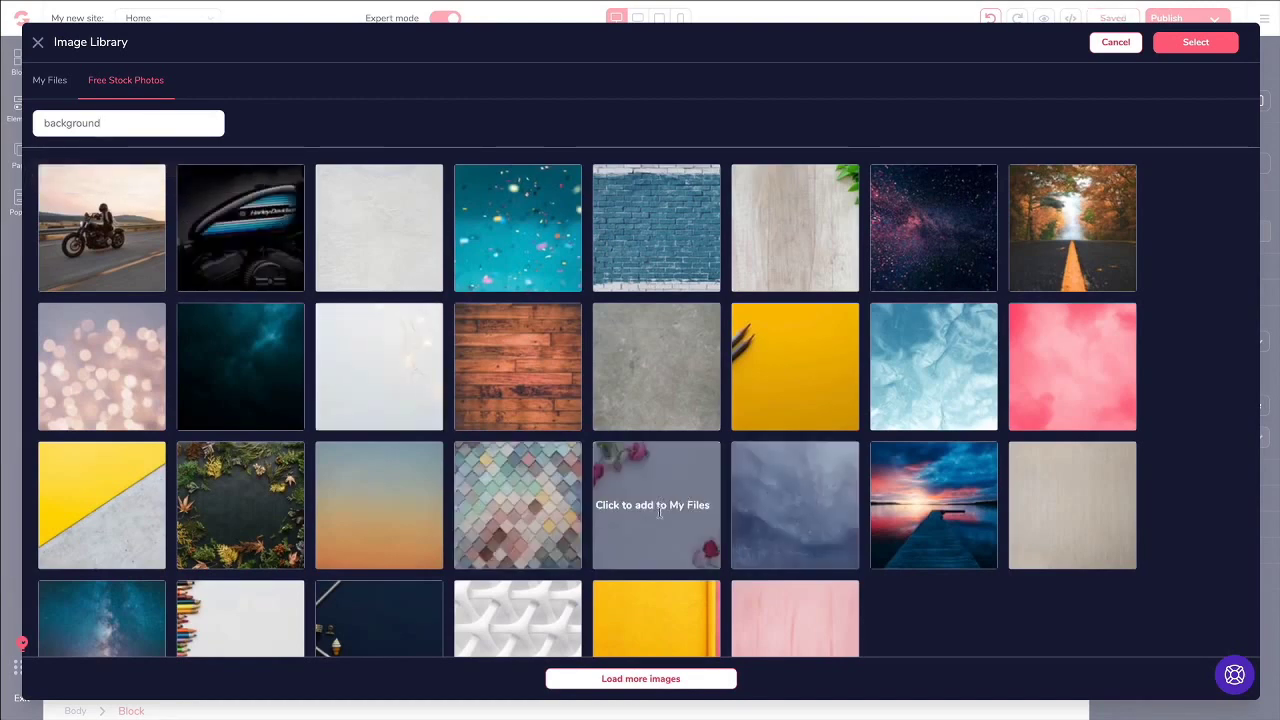
pyautogui.click(778, 228)
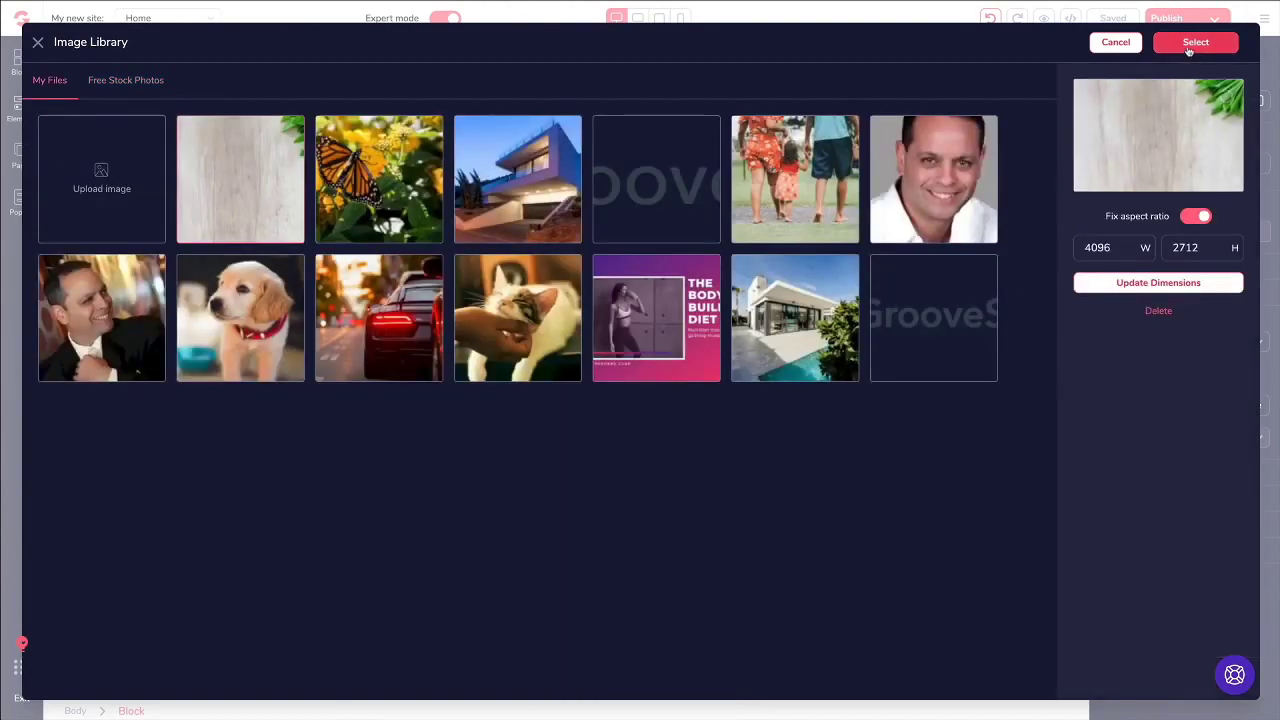
pyautogui.click(1195, 42)
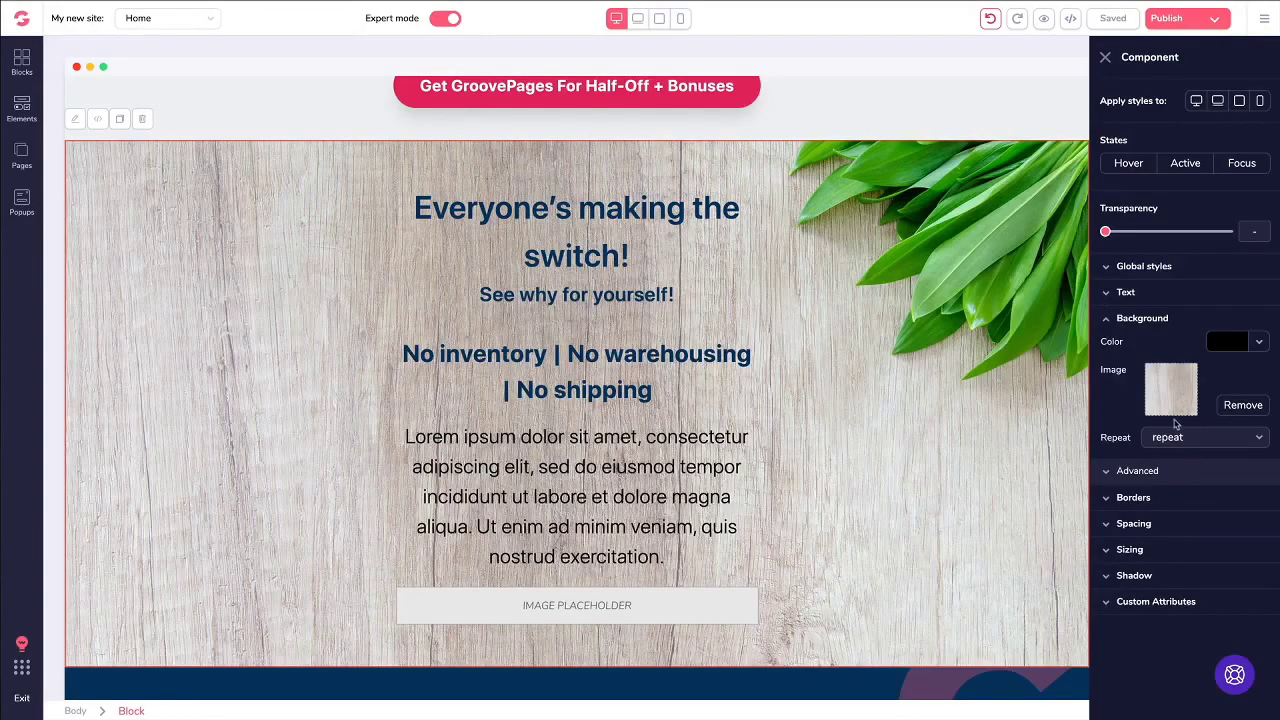
pyautogui.scroll(-1, 870, 248)
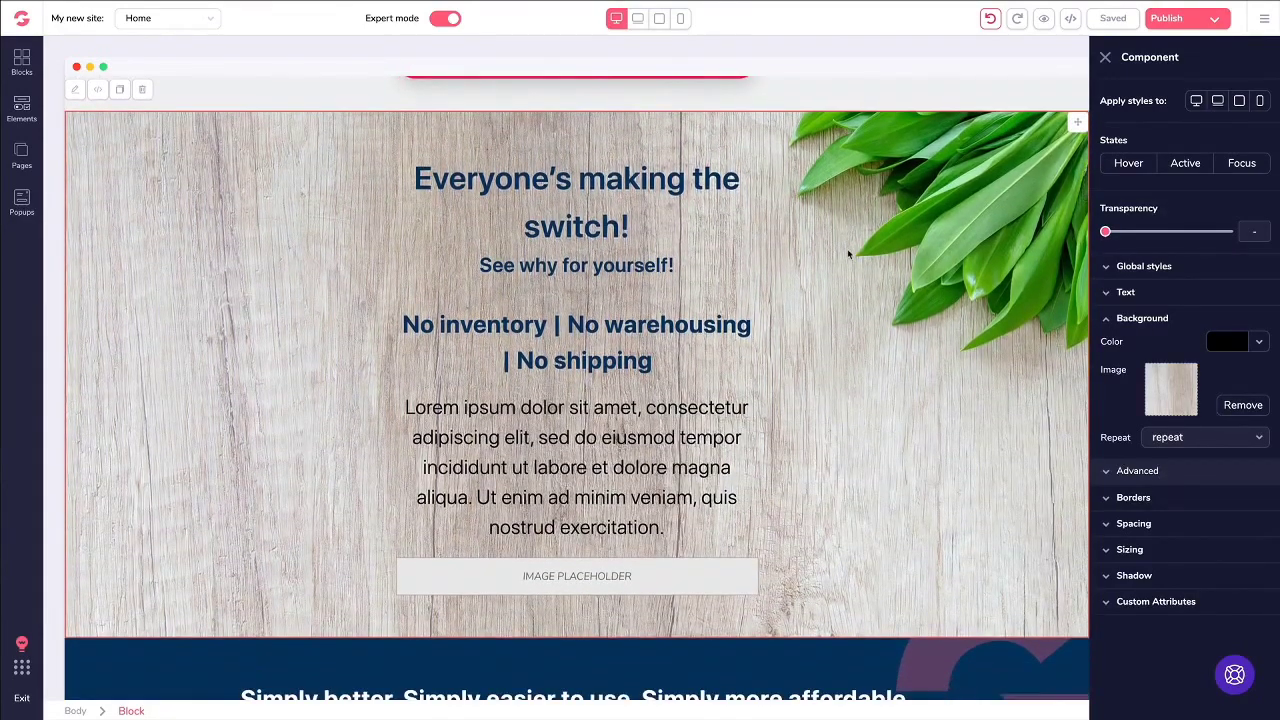
pyautogui.scroll(-1, 826, 308)
pyautogui.scroll(5, 825, 302)
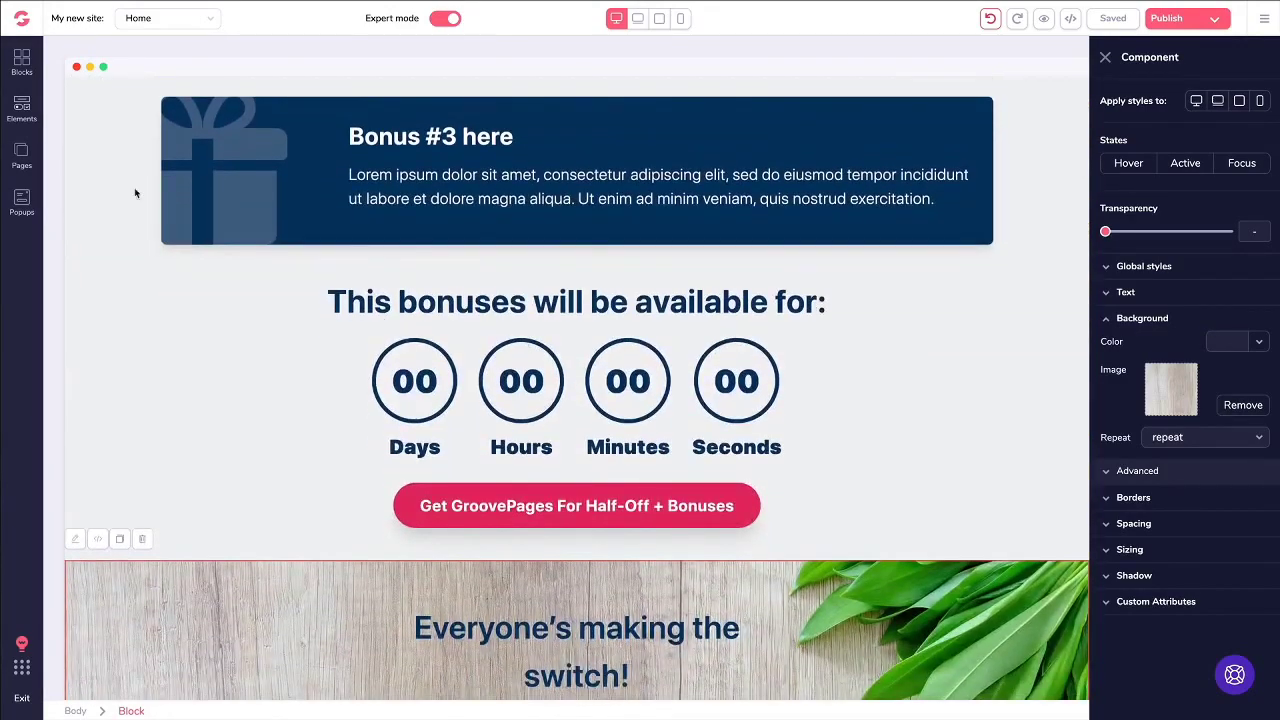
# Step: Browse the Countdown and Premium ready-made block designs
pyautogui.click(21, 62)
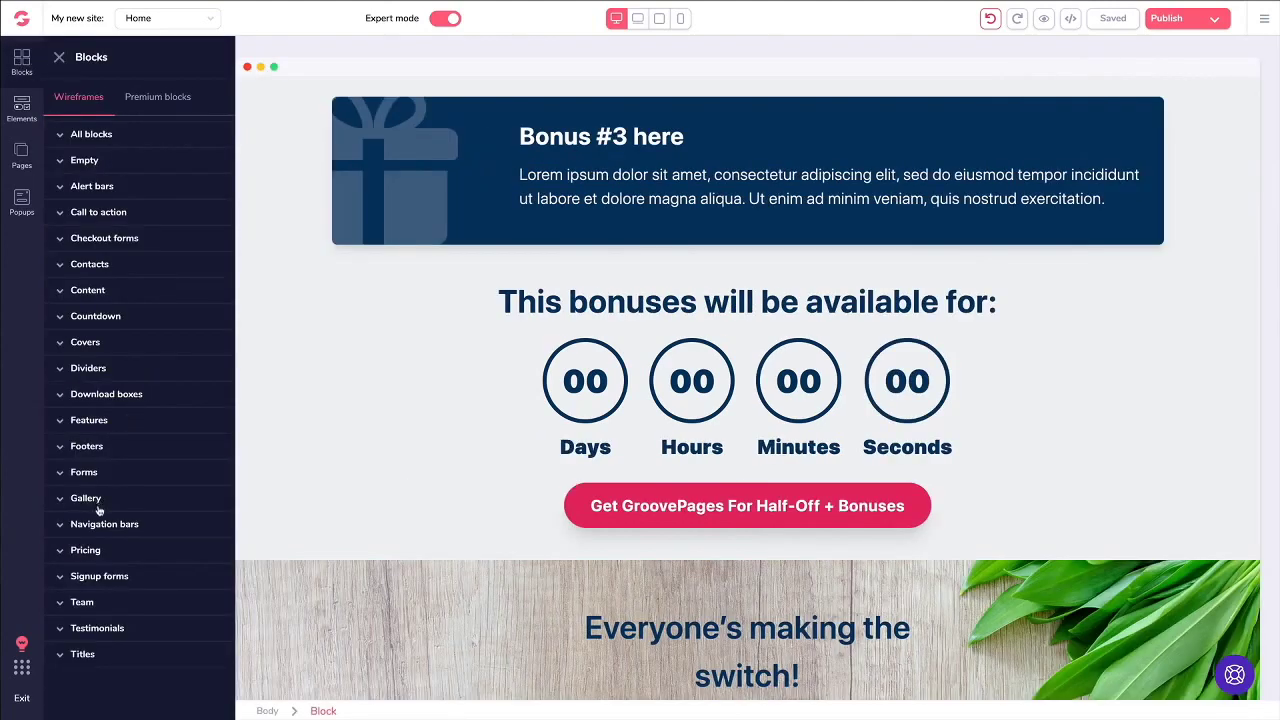
pyautogui.click(96, 316)
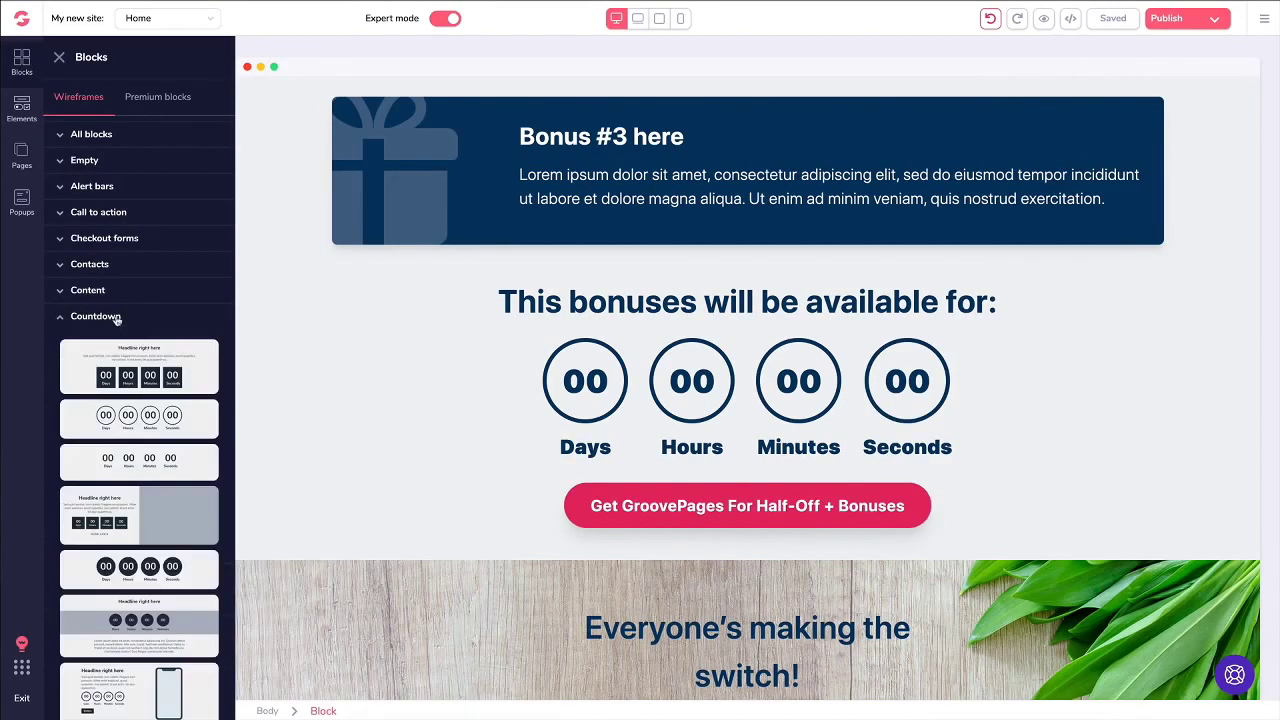
pyautogui.scroll(-2, 127, 355)
pyautogui.scroll(-3, 127, 355)
pyautogui.scroll(6, 128, 342)
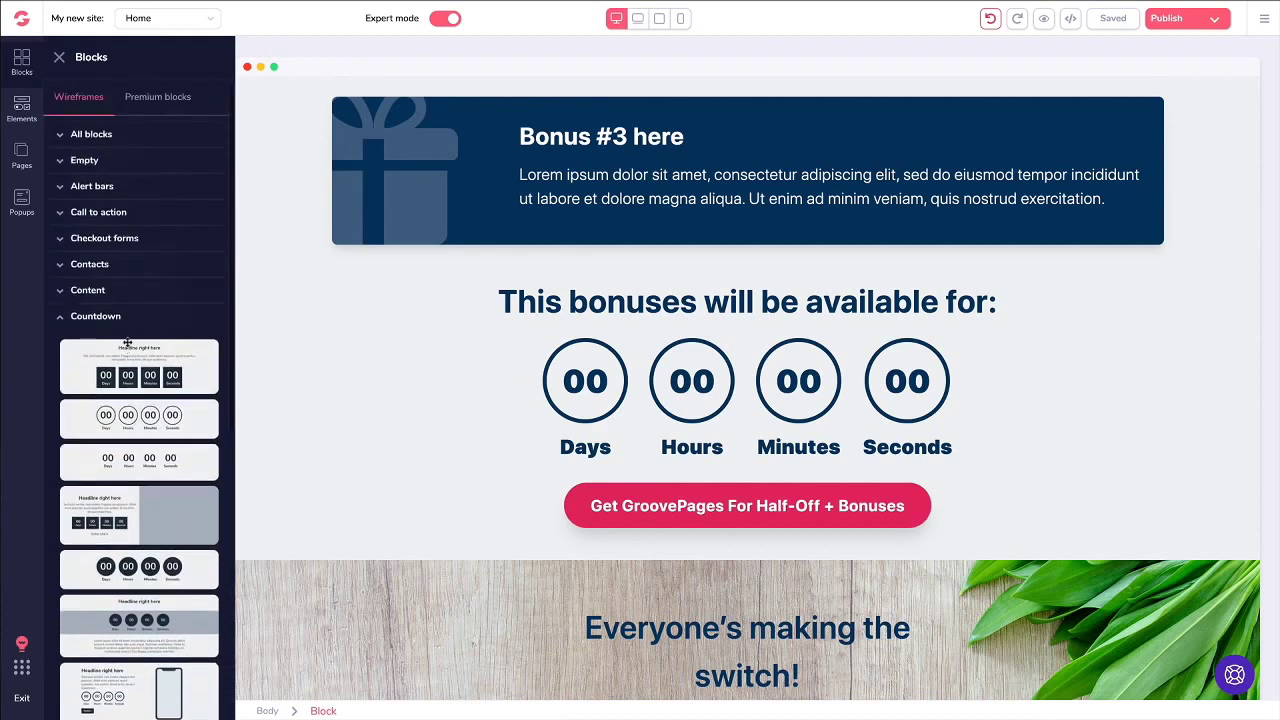
pyautogui.click(165, 97)
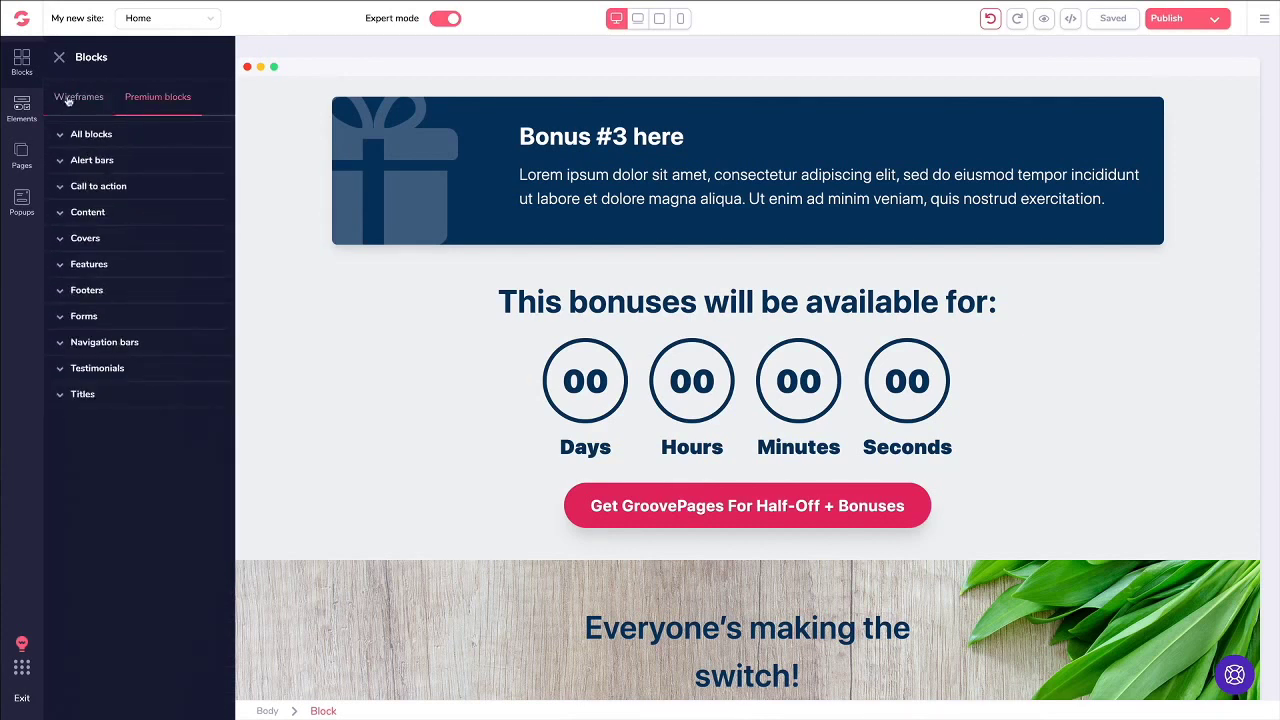
# Step: Drag a Countdown element above the 'This bonuses will be available for:' heading
pyautogui.click(22, 107)
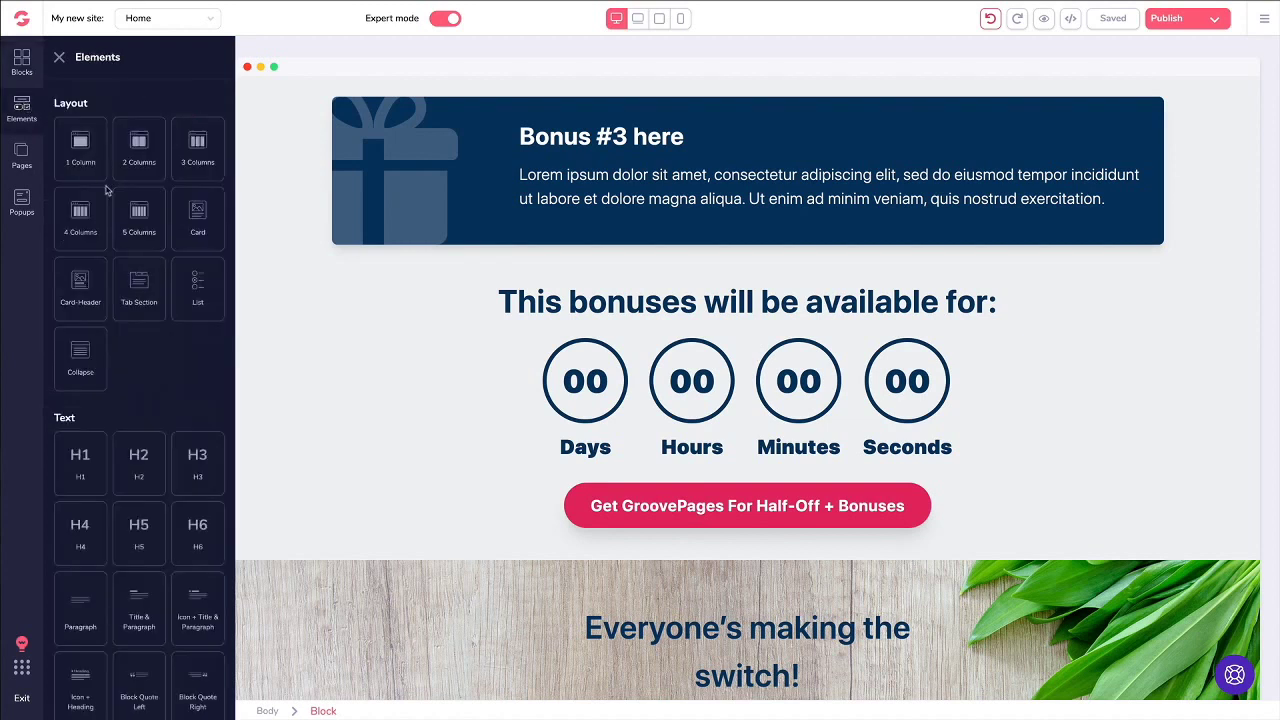
pyautogui.scroll(-3, 107, 190)
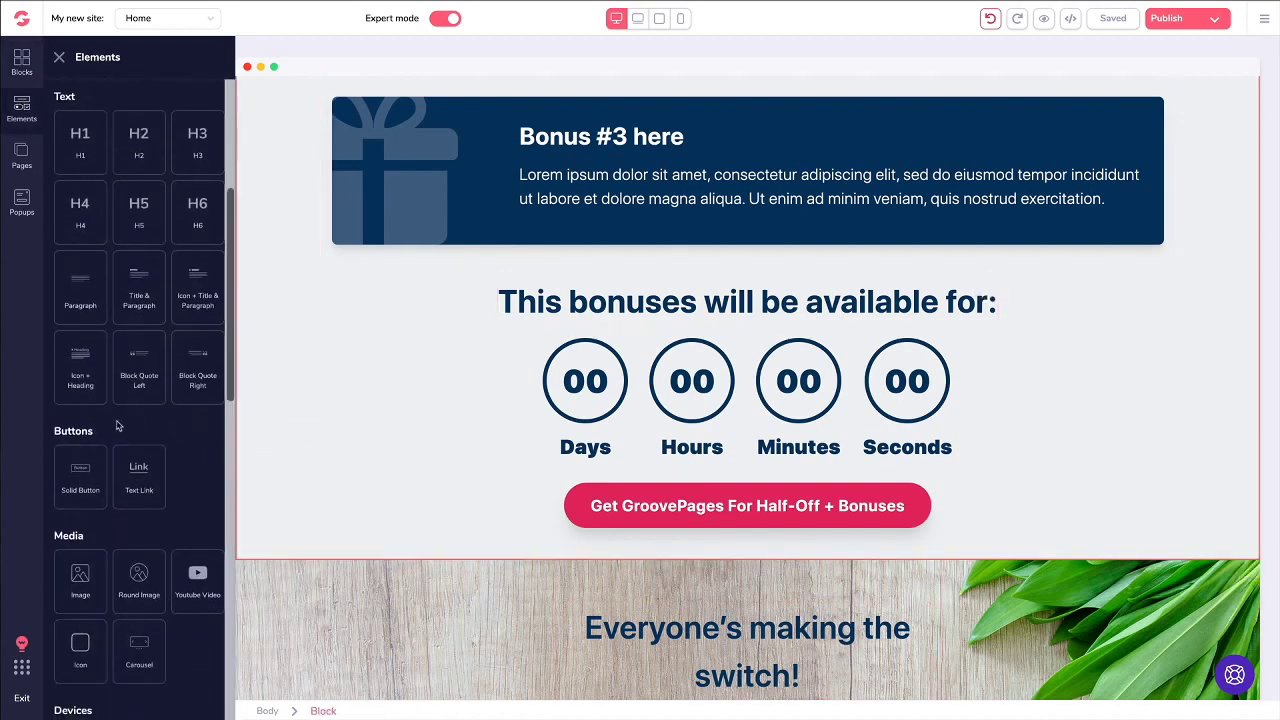
pyautogui.scroll(-4, 118, 368)
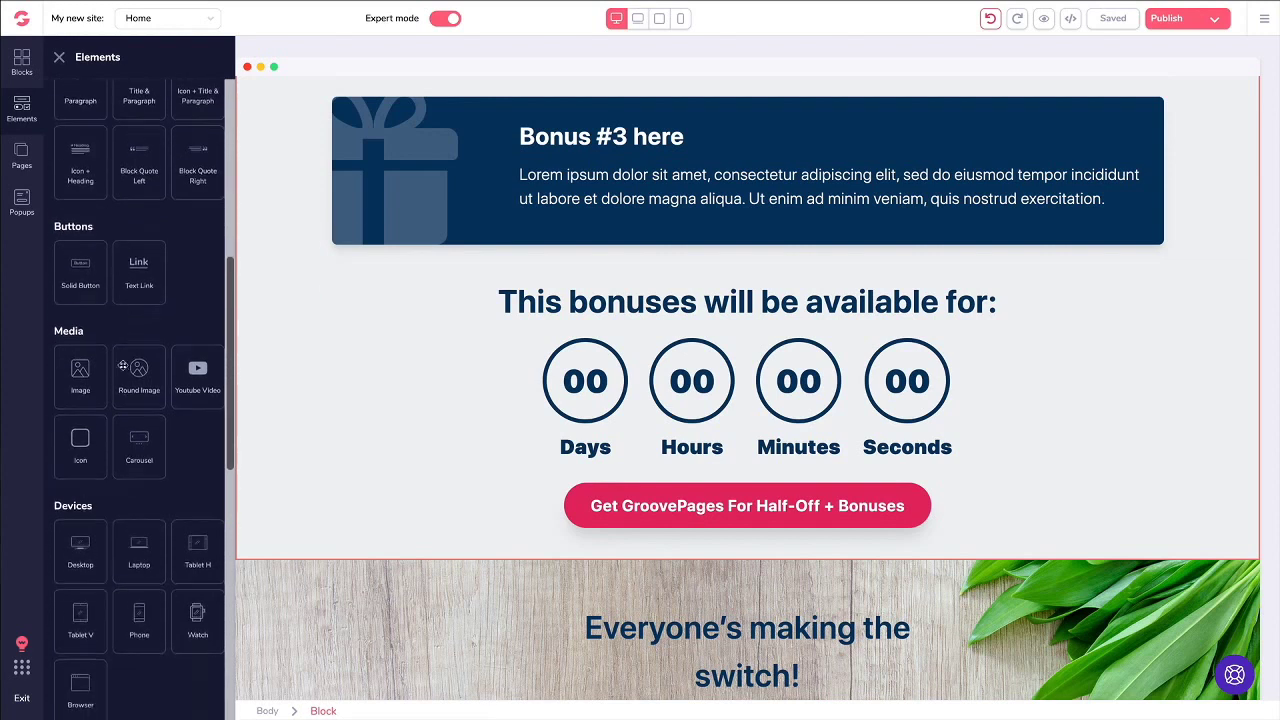
pyautogui.scroll(-5, 123, 366)
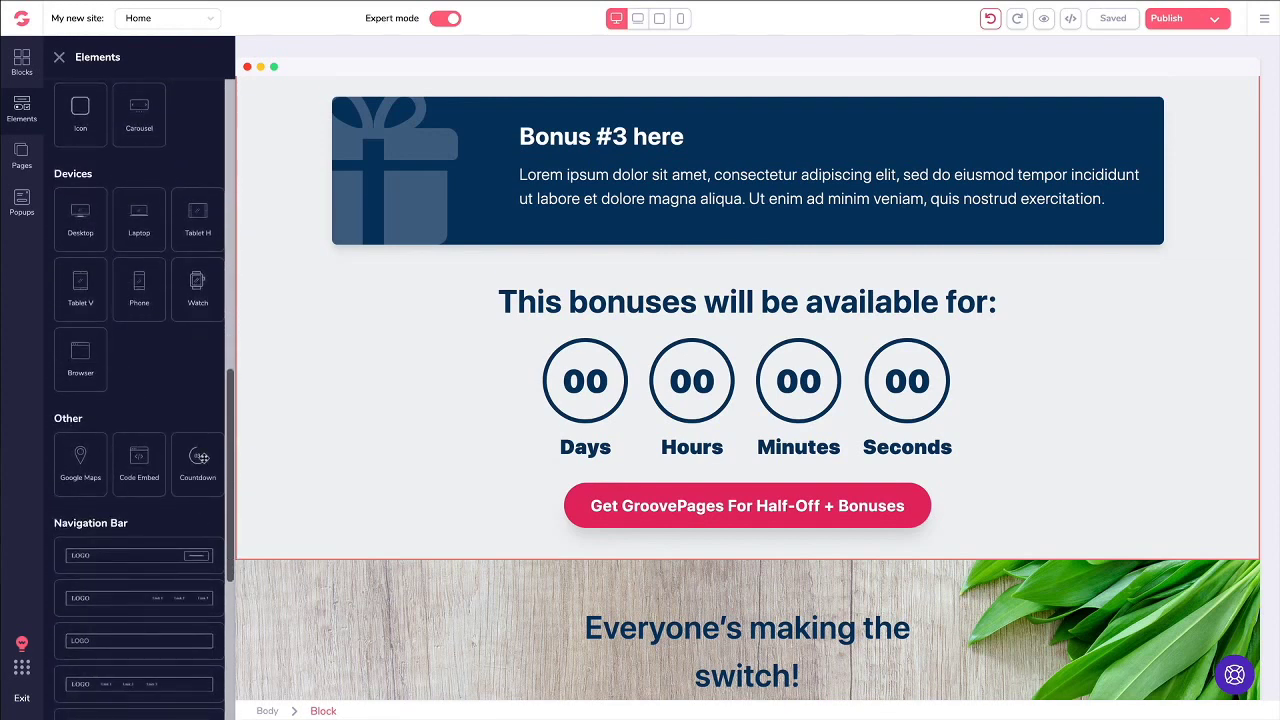
pyautogui.moveTo(200, 457); pyautogui.dragTo(551, 352)
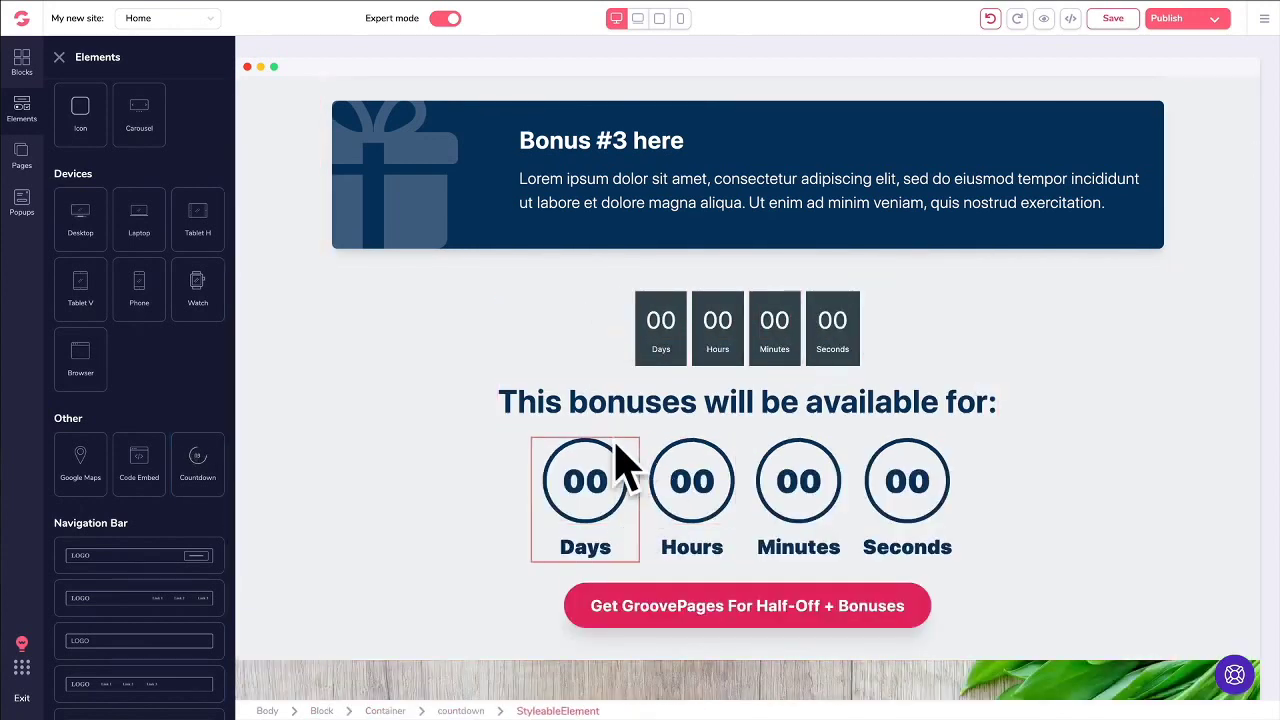
pyautogui.click(612, 300)
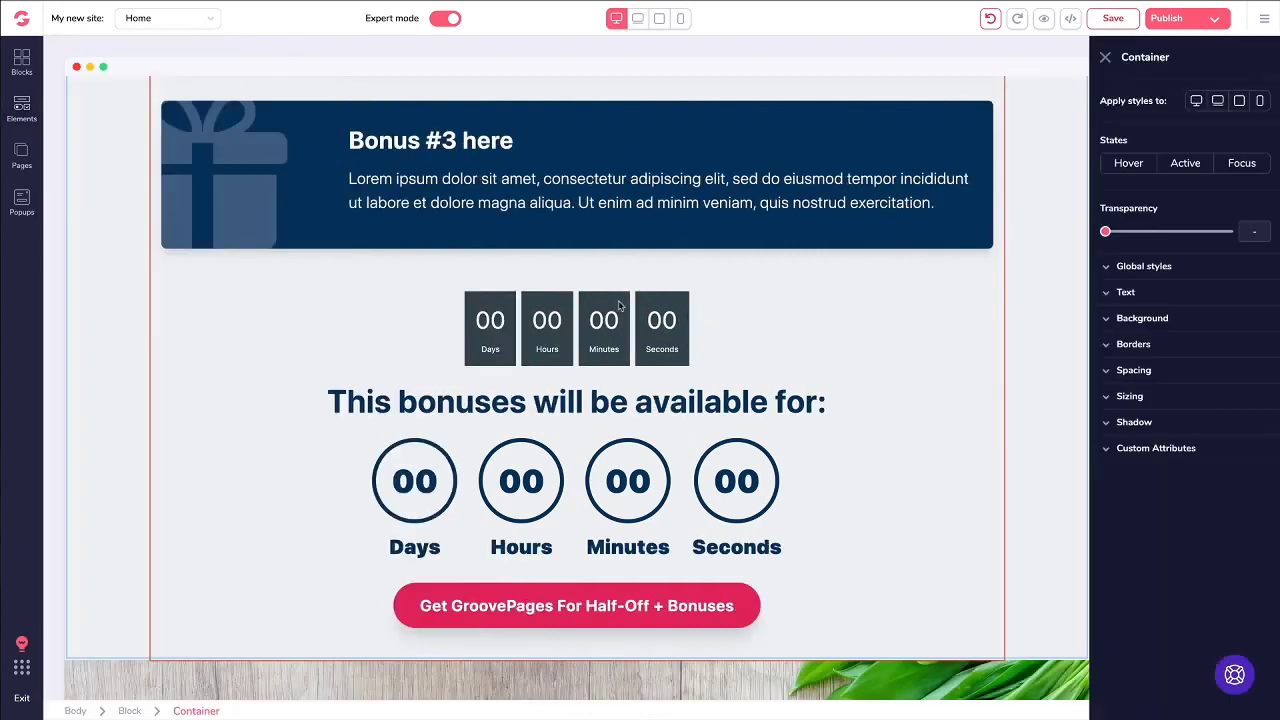
# Step: Delete the newly added dark-box countdown and inspect the circular timer's Days–Seconds cells
pyautogui.press('Delete')
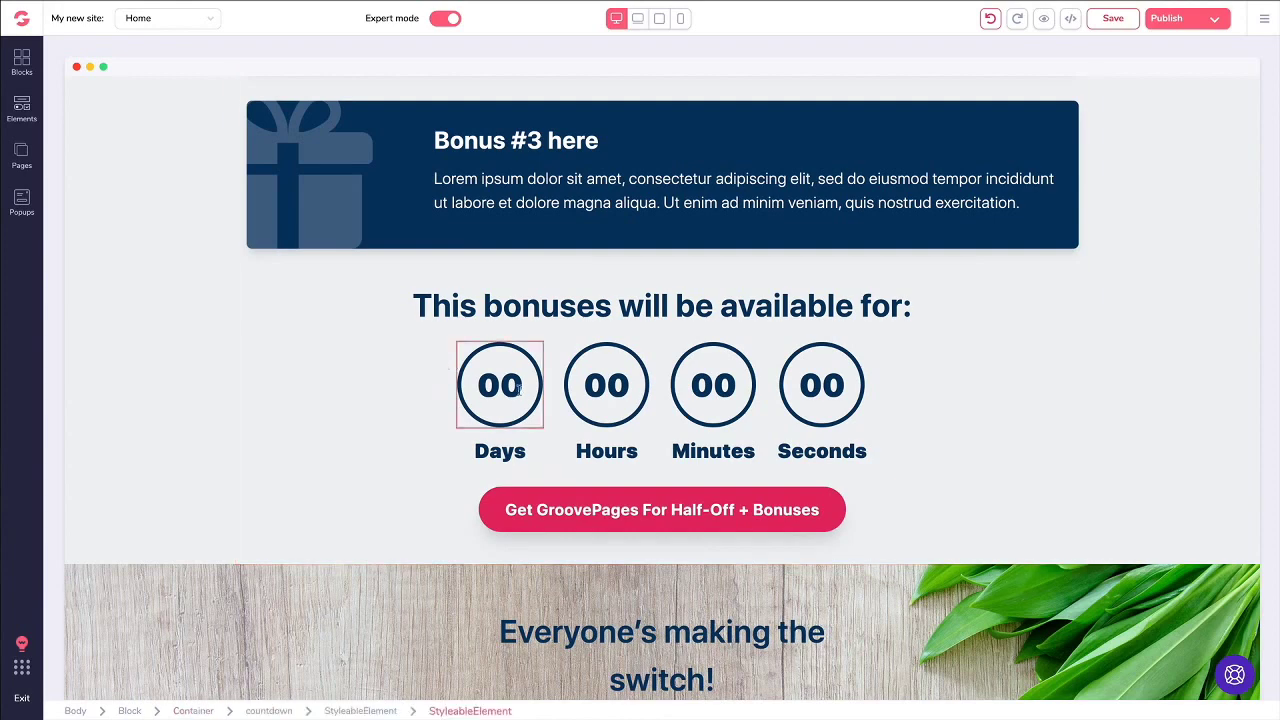
pyautogui.click(600, 388)
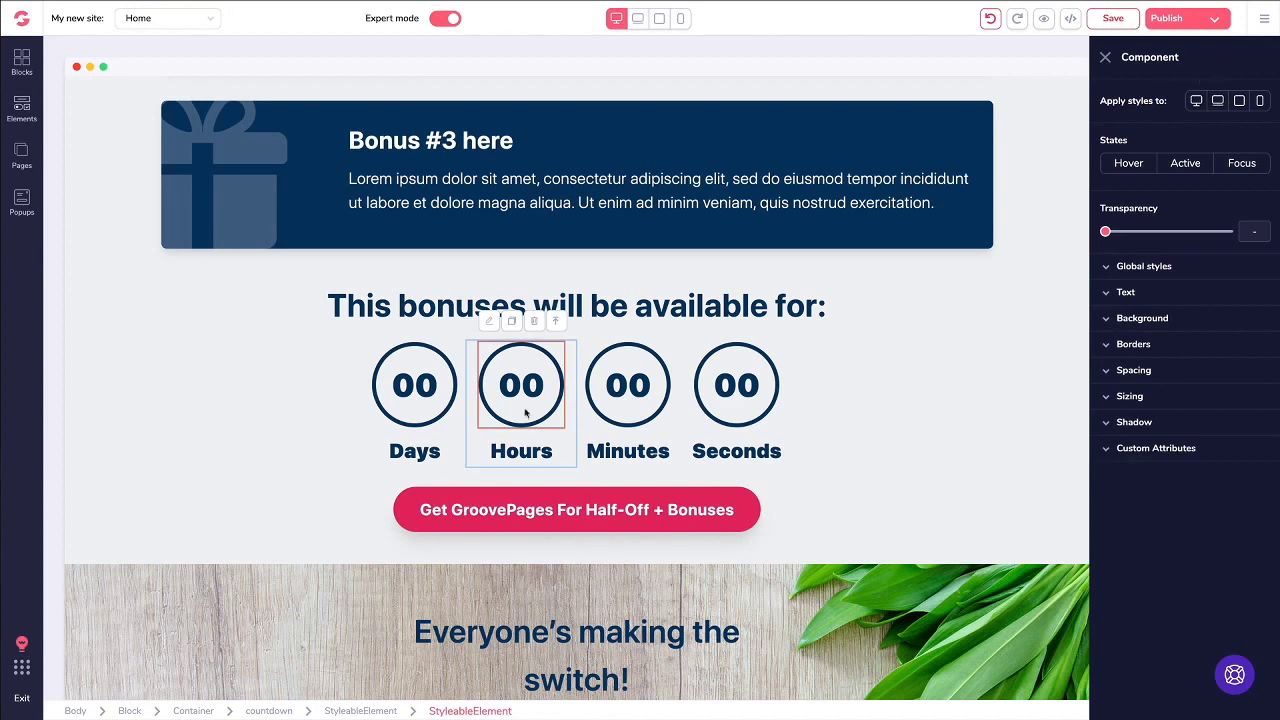
pyautogui.click(558, 321)
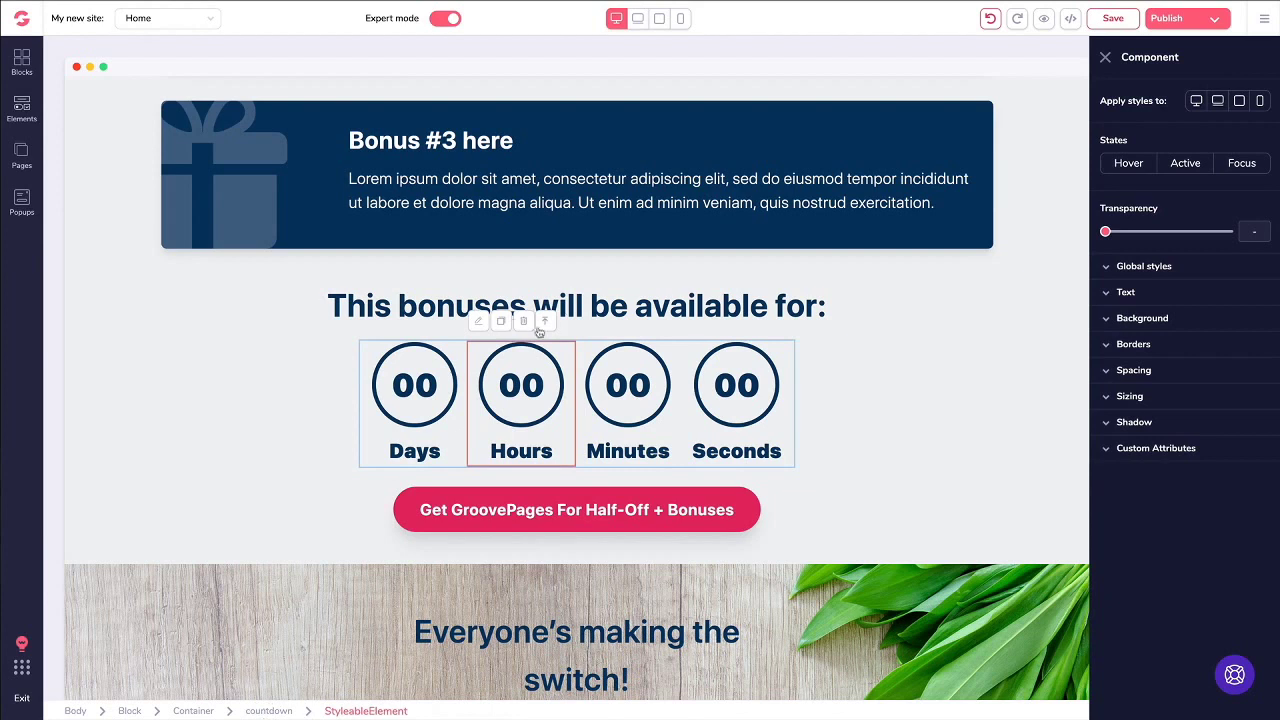
pyautogui.click(547, 323)
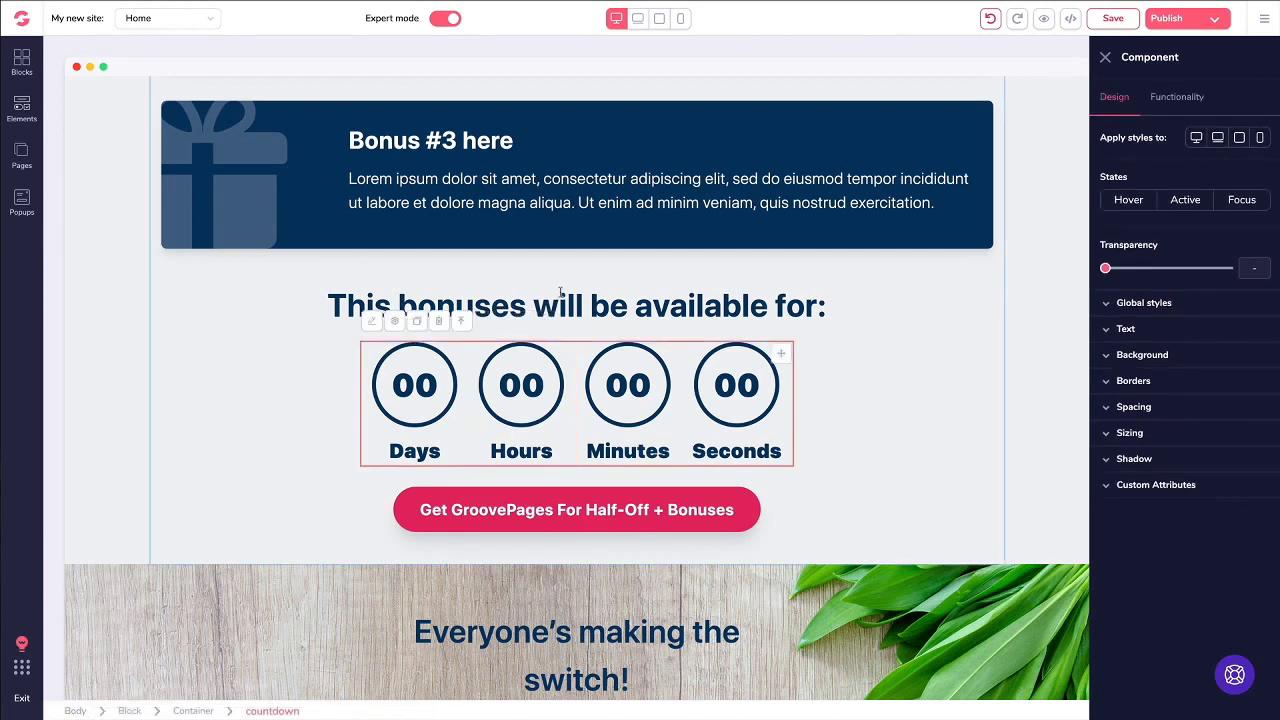
pyautogui.click(561, 293)
pyautogui.click(371, 351)
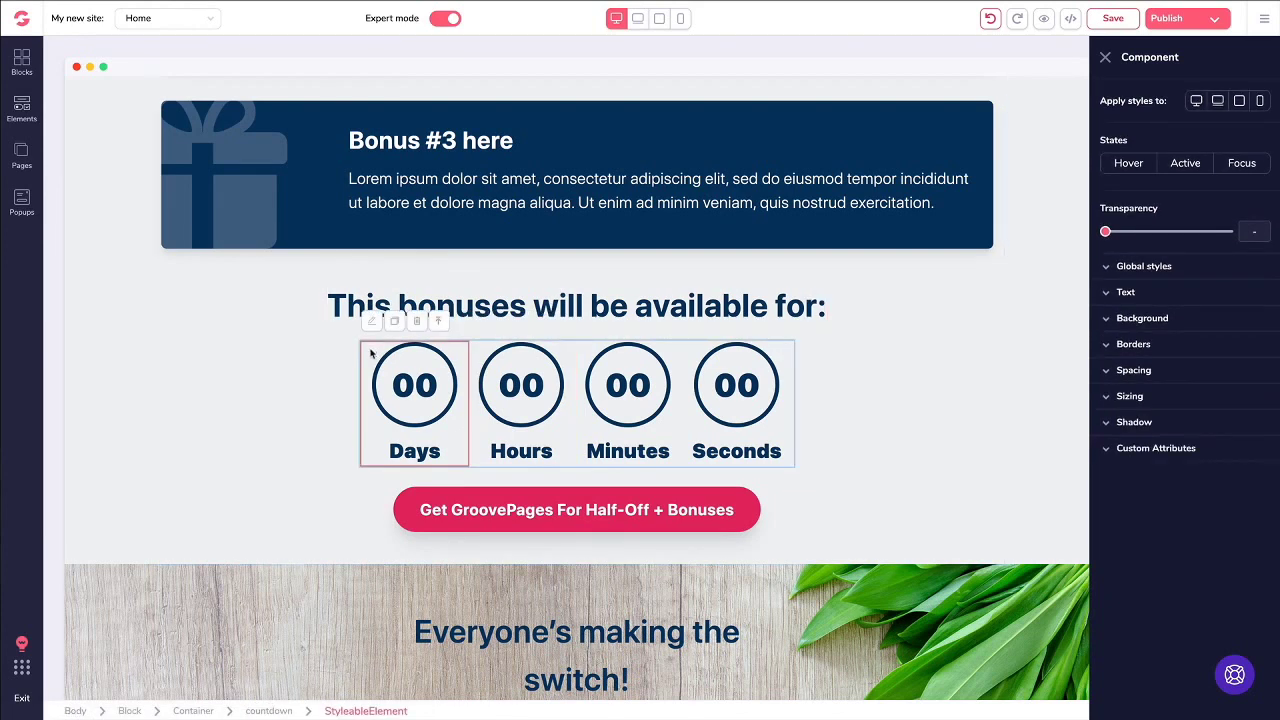
pyautogui.click(488, 352)
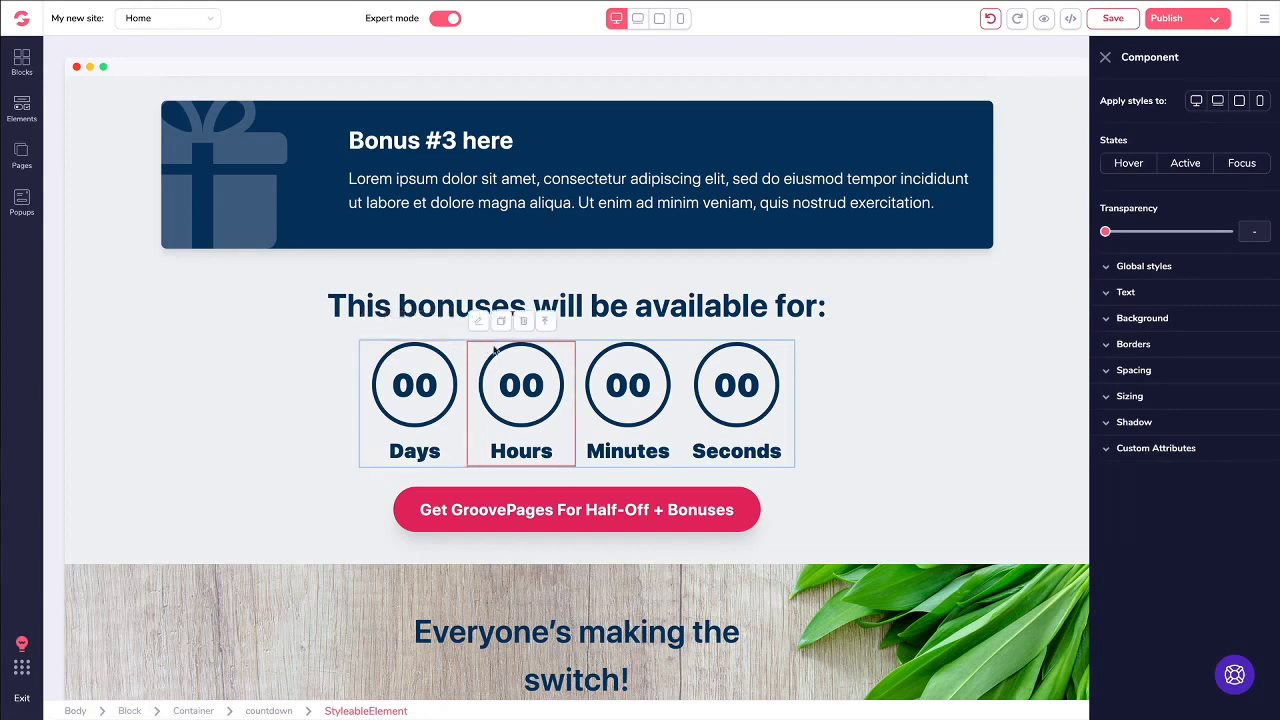
pyautogui.click(782, 358)
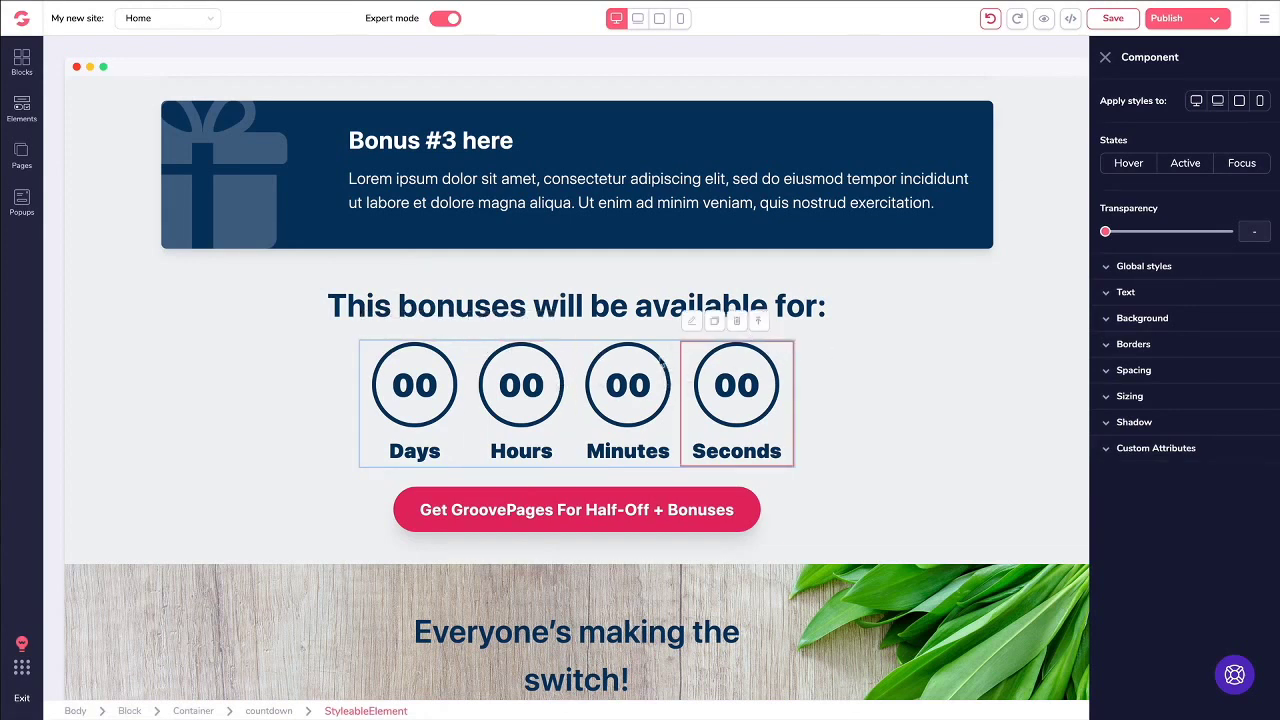
# Step: Save the page with Ctrl+S and select the whole circular countdown block
pyautogui.hotkey('ctrl', 's')
pyautogui.click(565, 368)
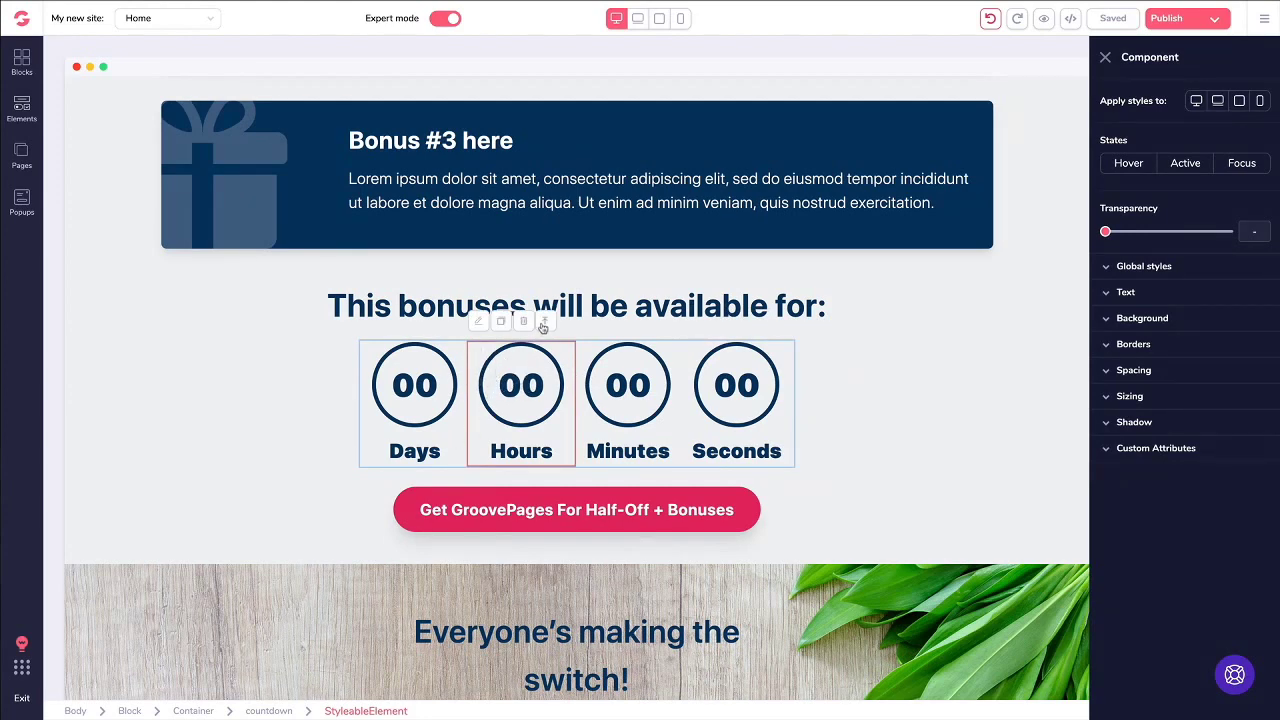
pyautogui.click(547, 322)
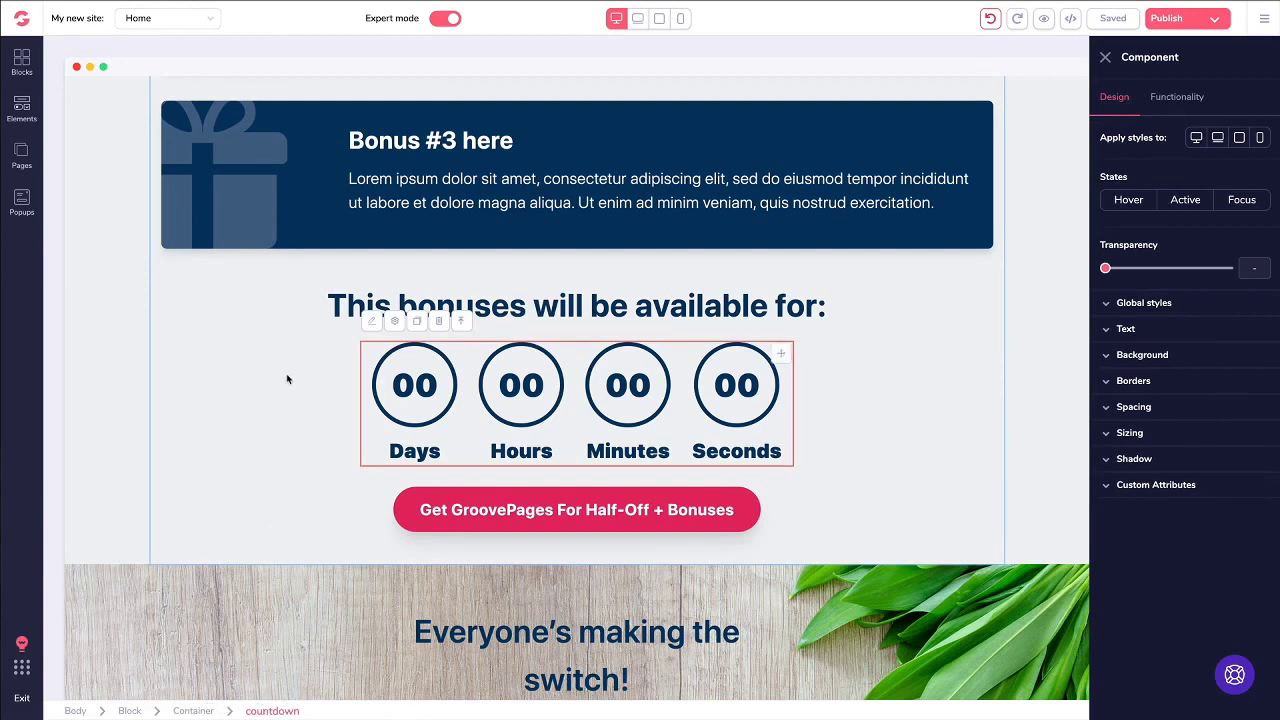
# Step: Switch the countdown type to From Landing and back to Fixed, then open the end-date calendar
pyautogui.click(1175, 102)
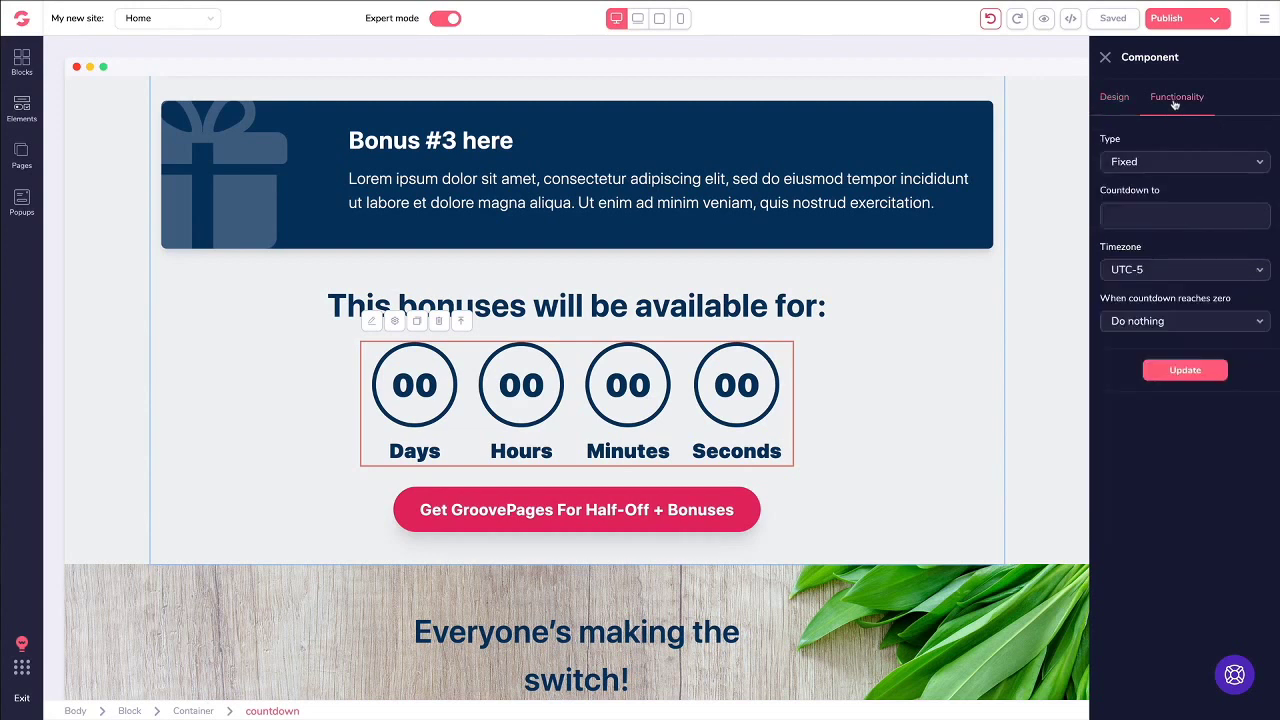
pyautogui.click(1147, 163)
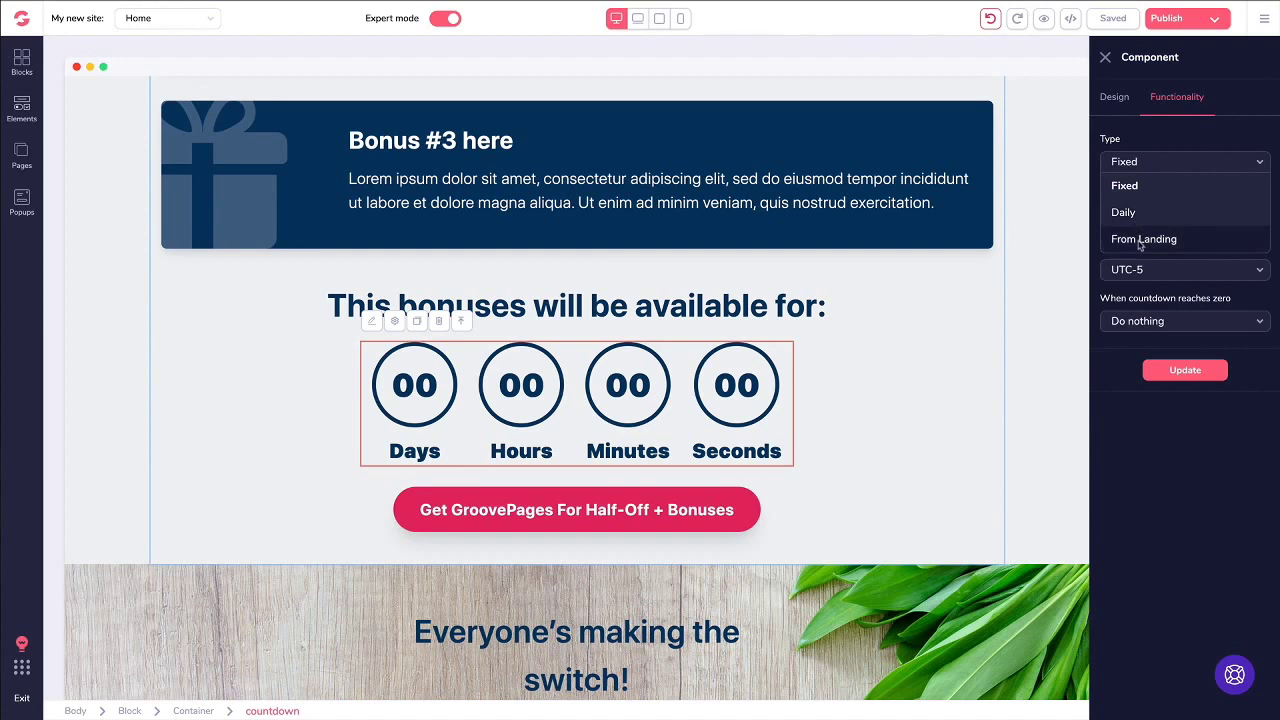
pyautogui.click(1139, 241)
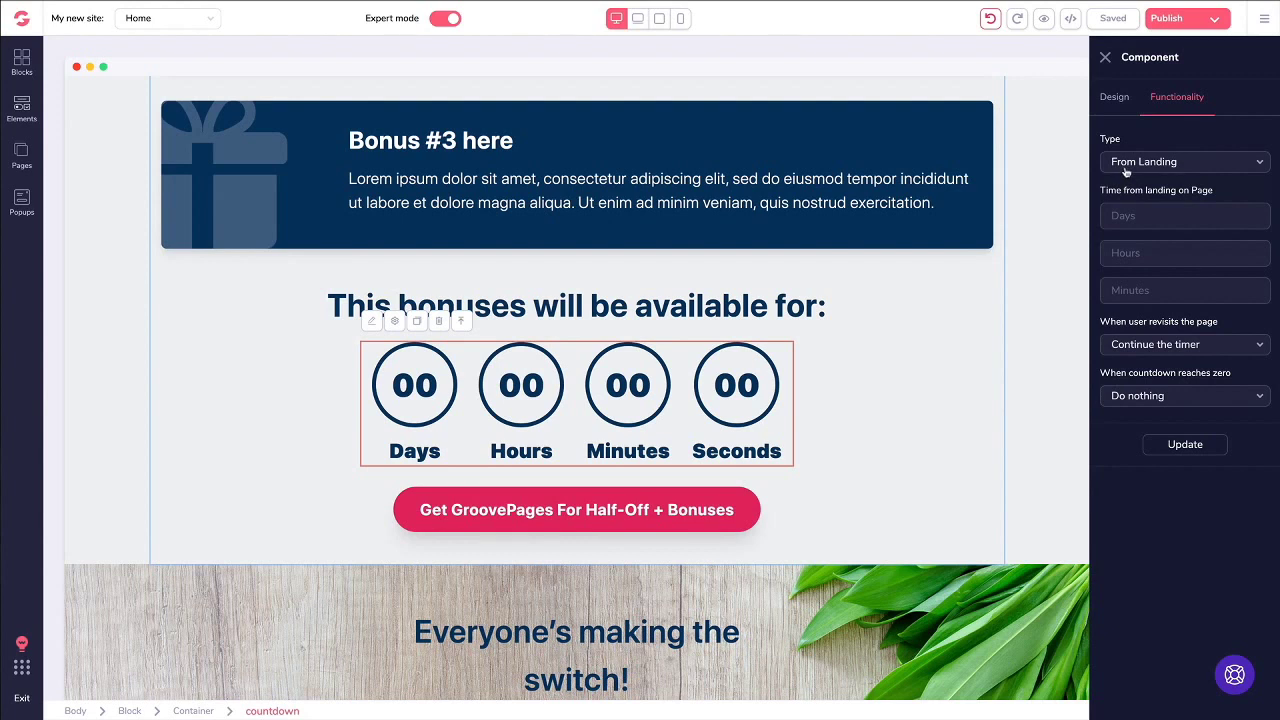
pyautogui.click(1126, 165)
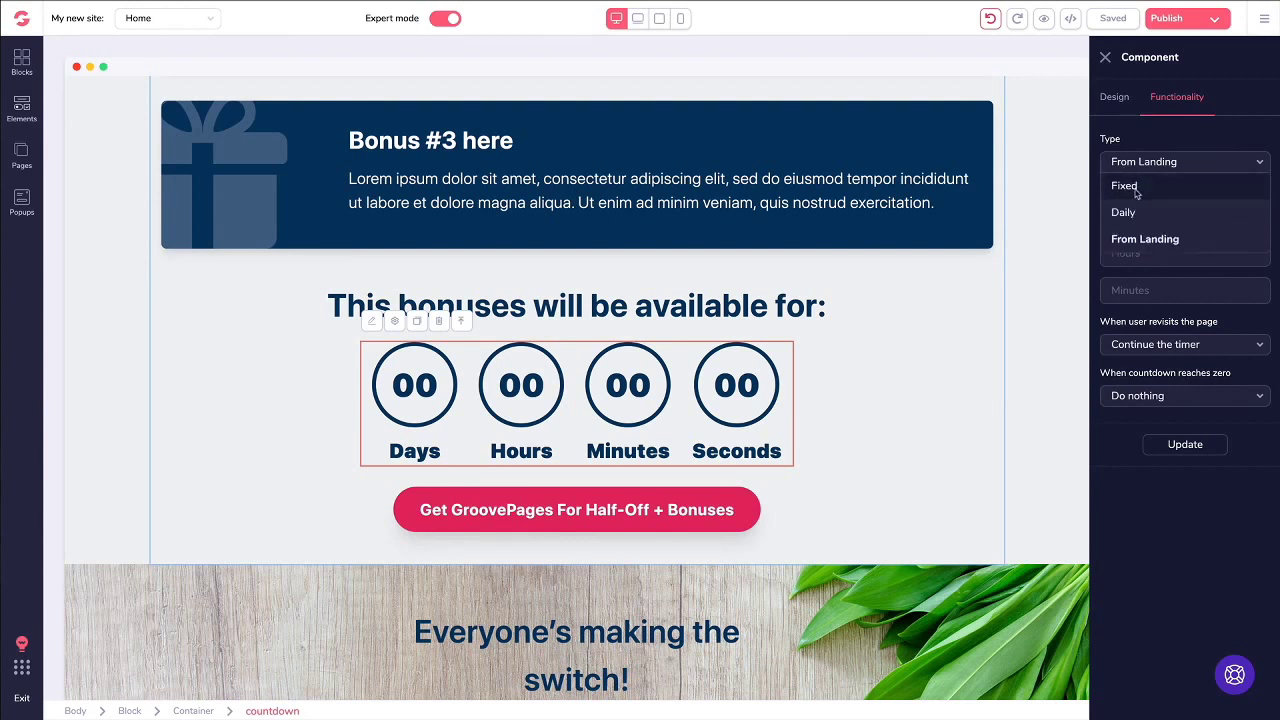
pyautogui.click(1126, 187)
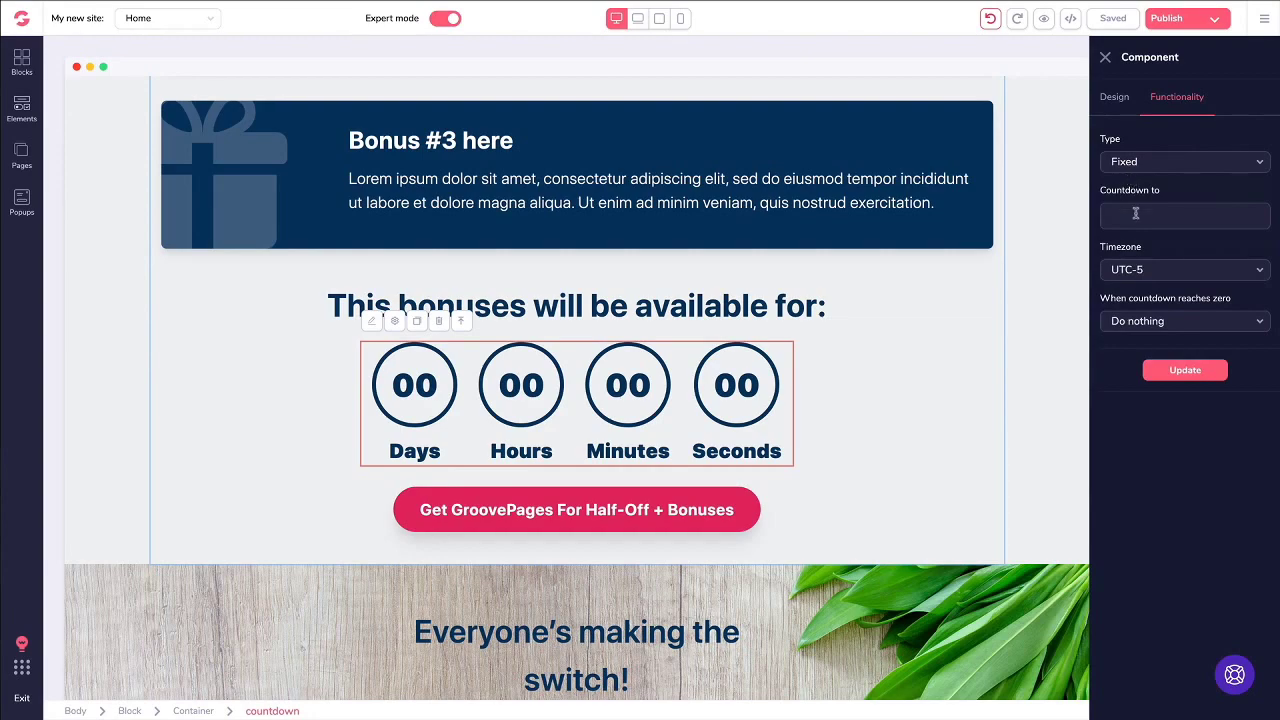
pyautogui.click(1135, 213)
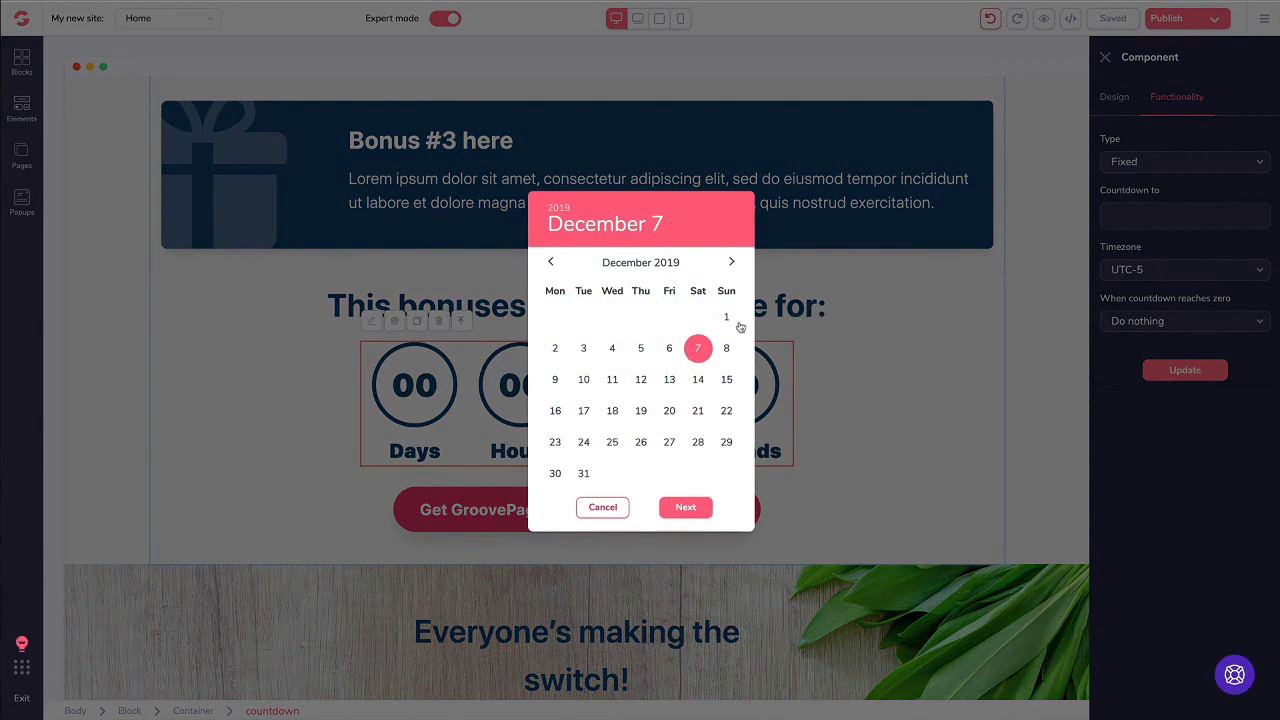
# Step: Set the countdown end date to December 31, 2019 at 12:00 and apply it
pyautogui.click(584, 474)
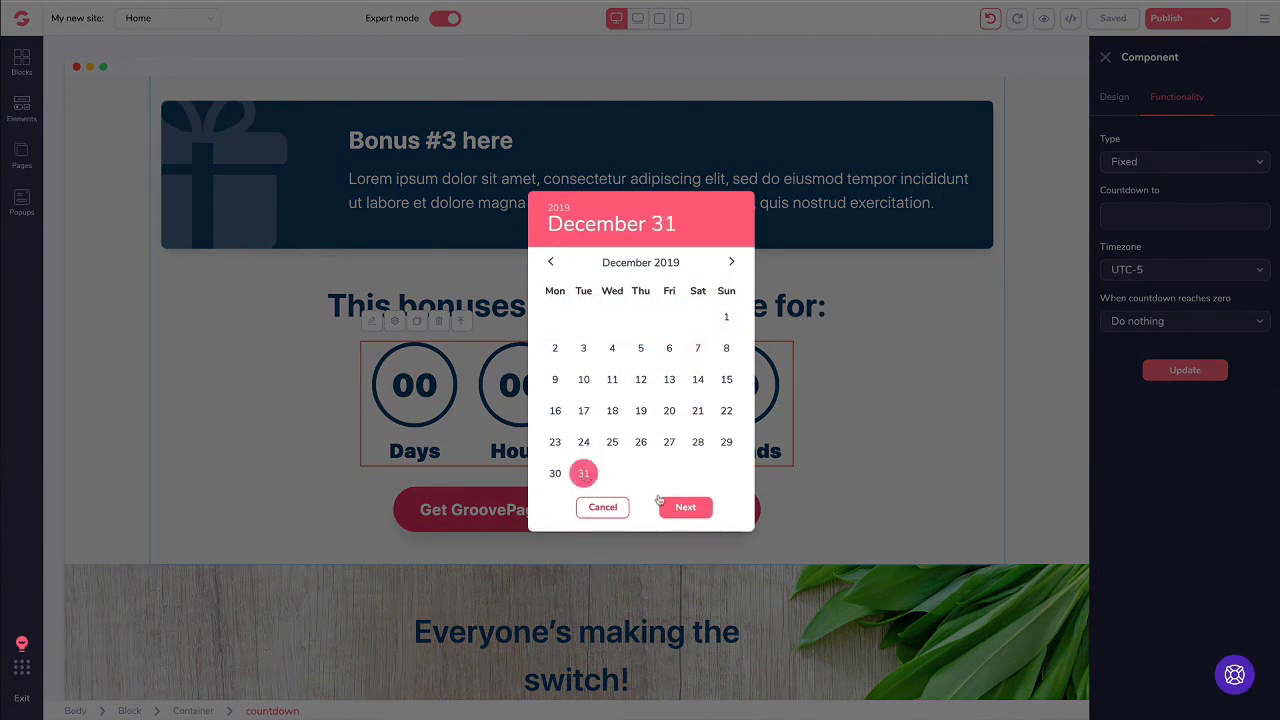
pyautogui.click(685, 507)
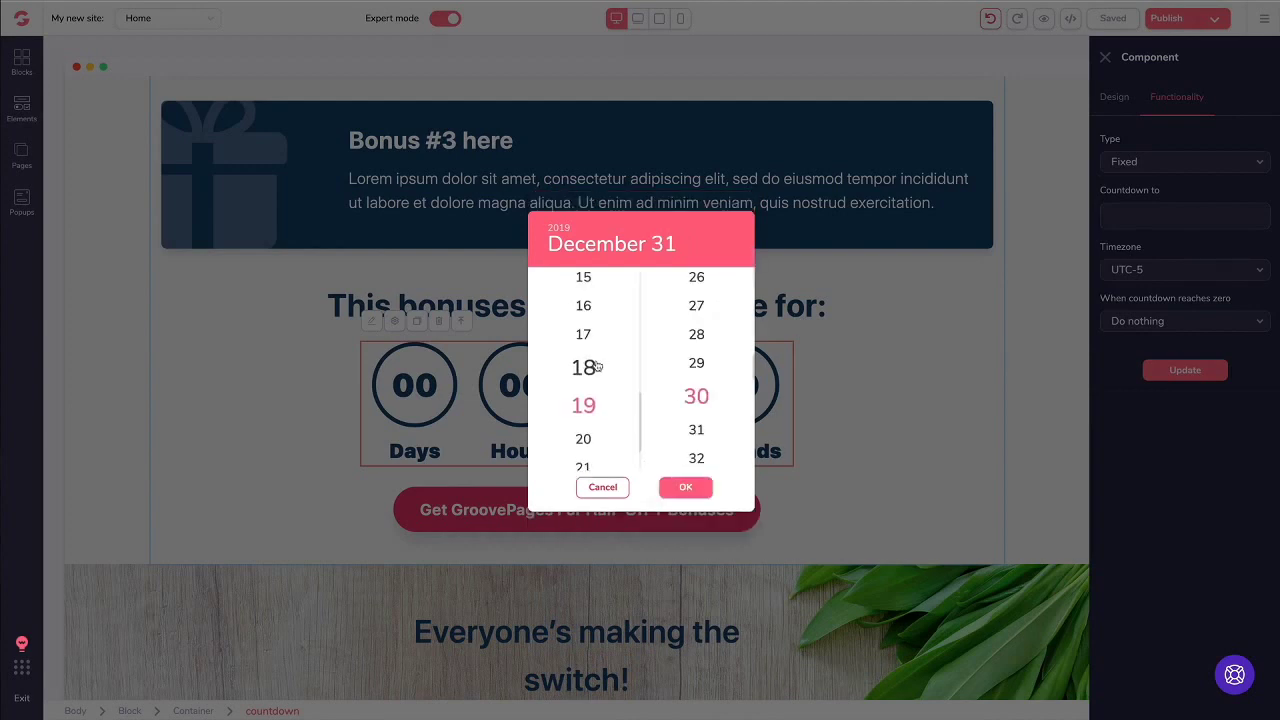
pyautogui.scroll(2, 594, 370)
pyautogui.scroll(-3, 594, 370)
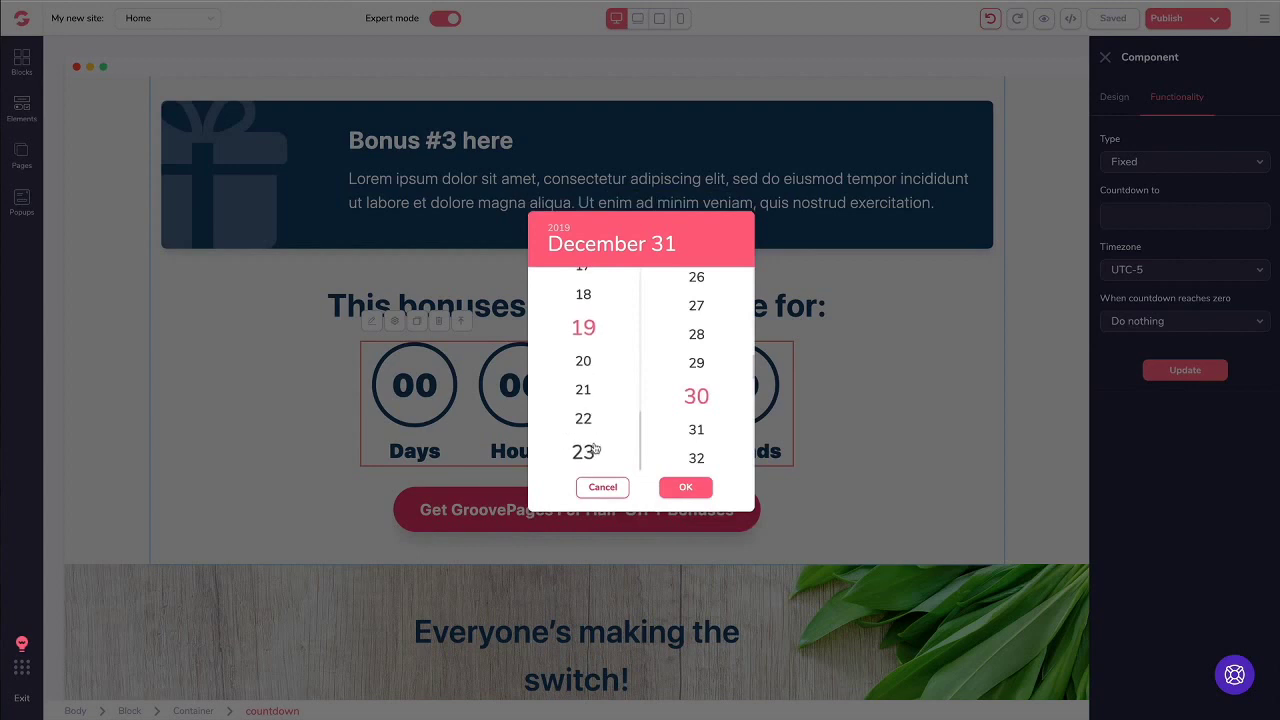
pyautogui.scroll(5, 588, 422)
pyautogui.scroll(3, 592, 415)
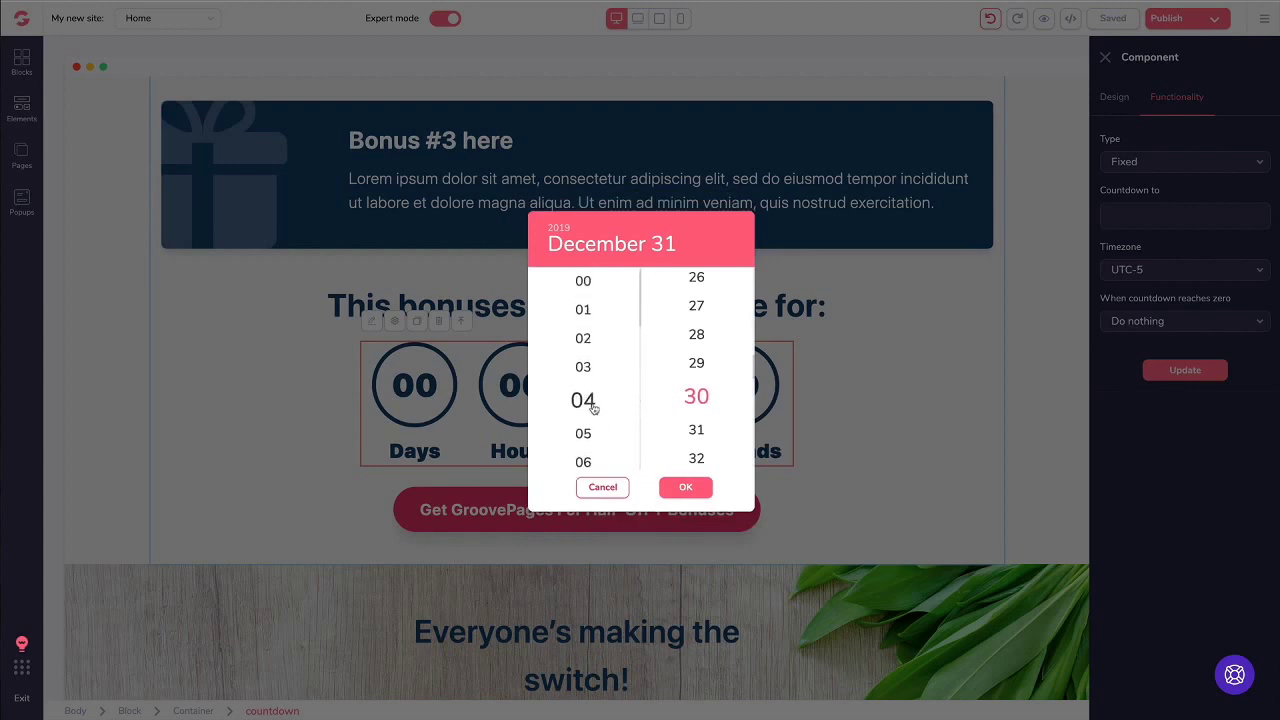
pyautogui.scroll(-5, 594, 413)
pyautogui.scroll(-3, 594, 413)
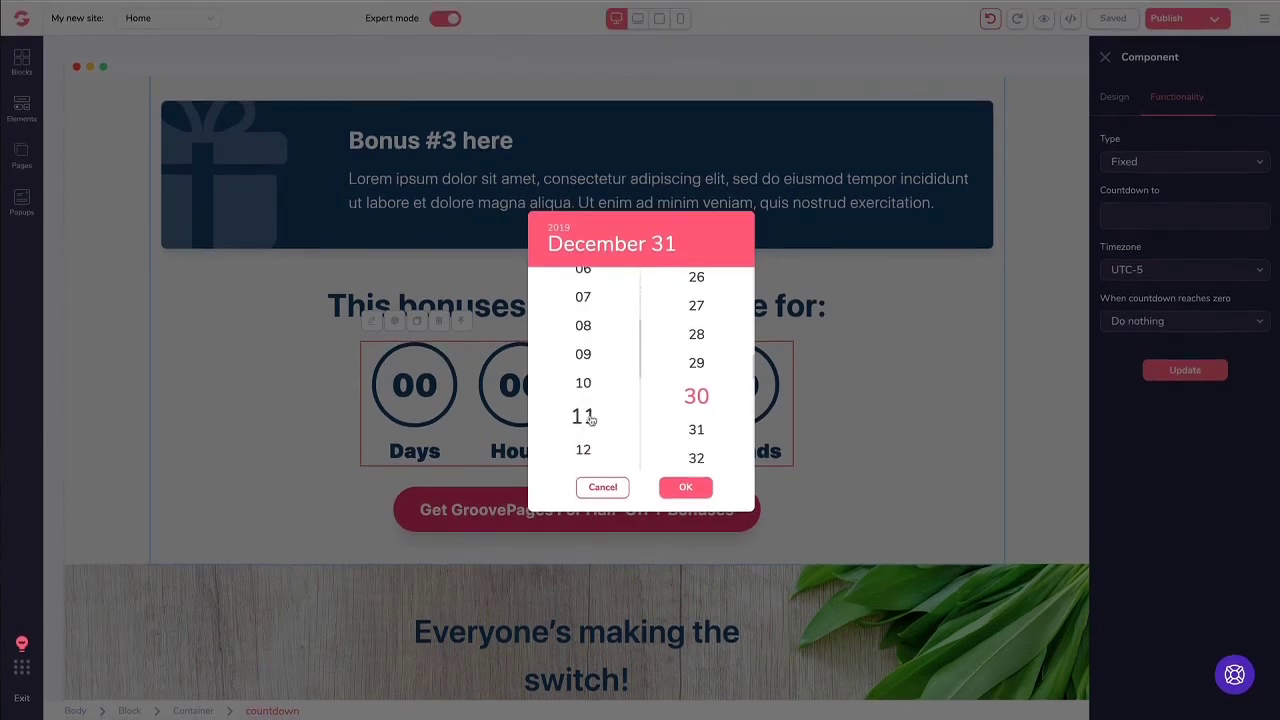
pyautogui.scroll(5, 697, 398)
pyautogui.scroll(10, 697, 398)
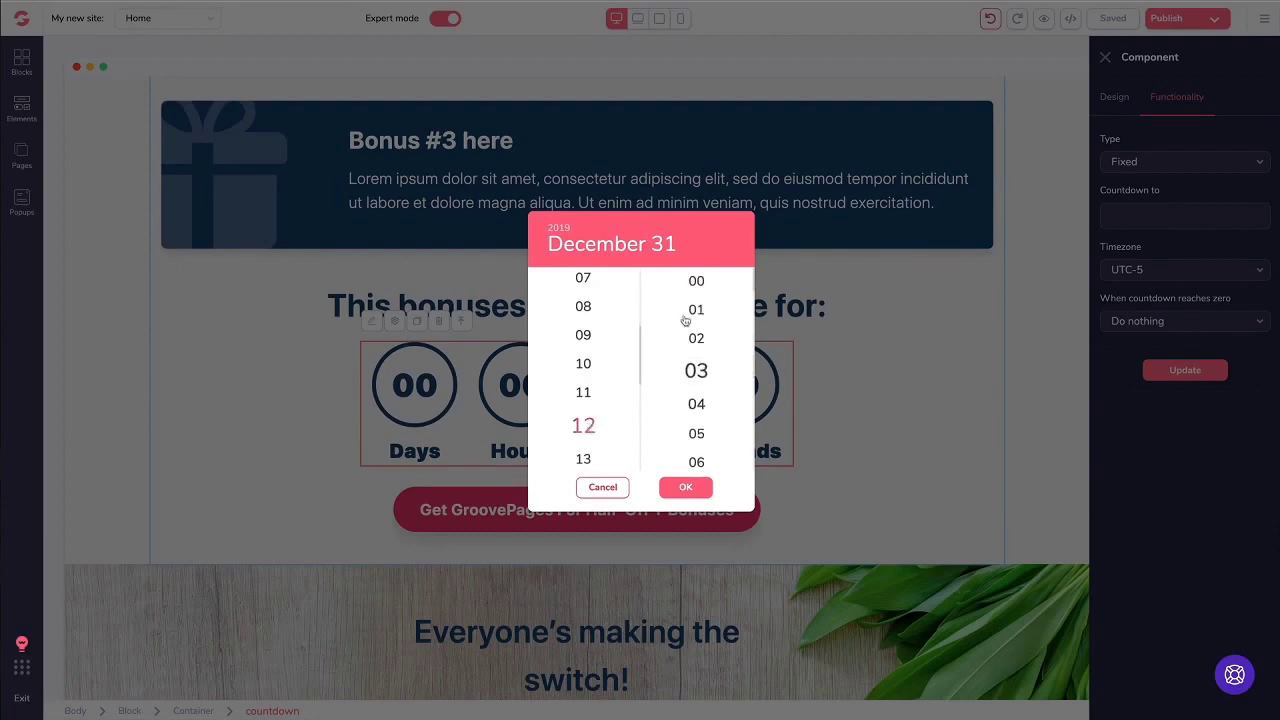
pyautogui.click(685, 488)
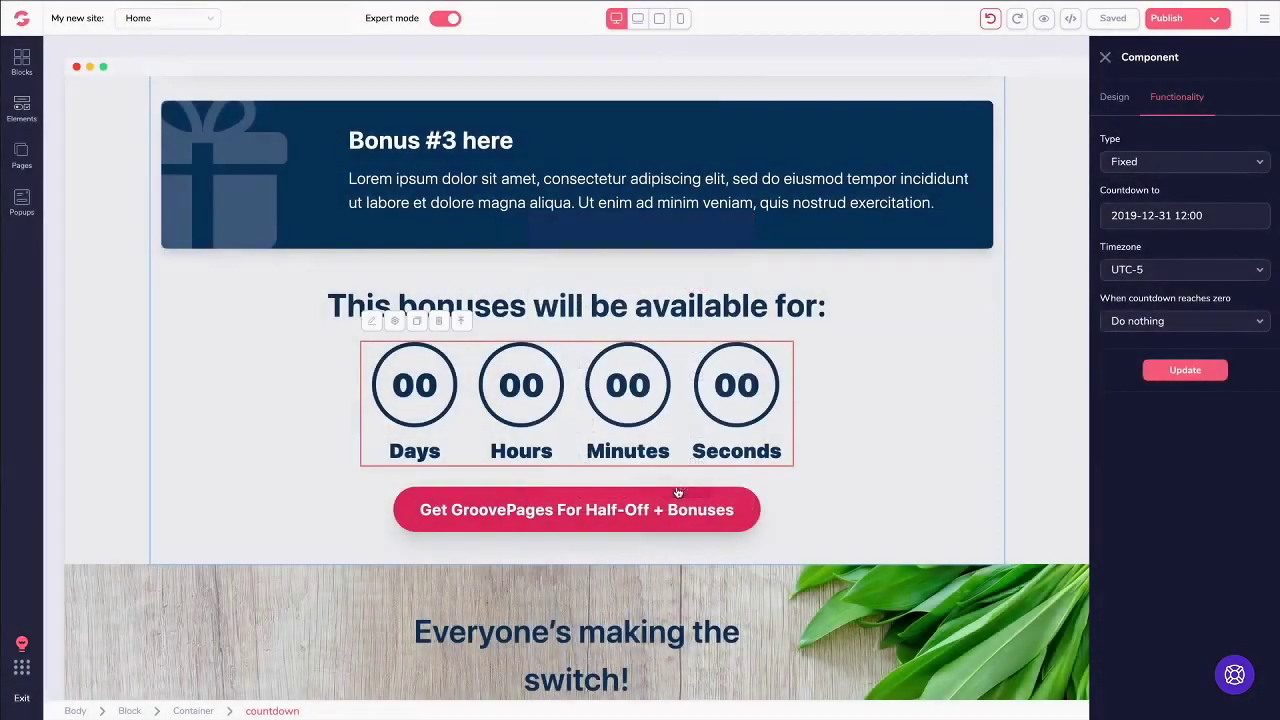
pyautogui.click(1187, 377)
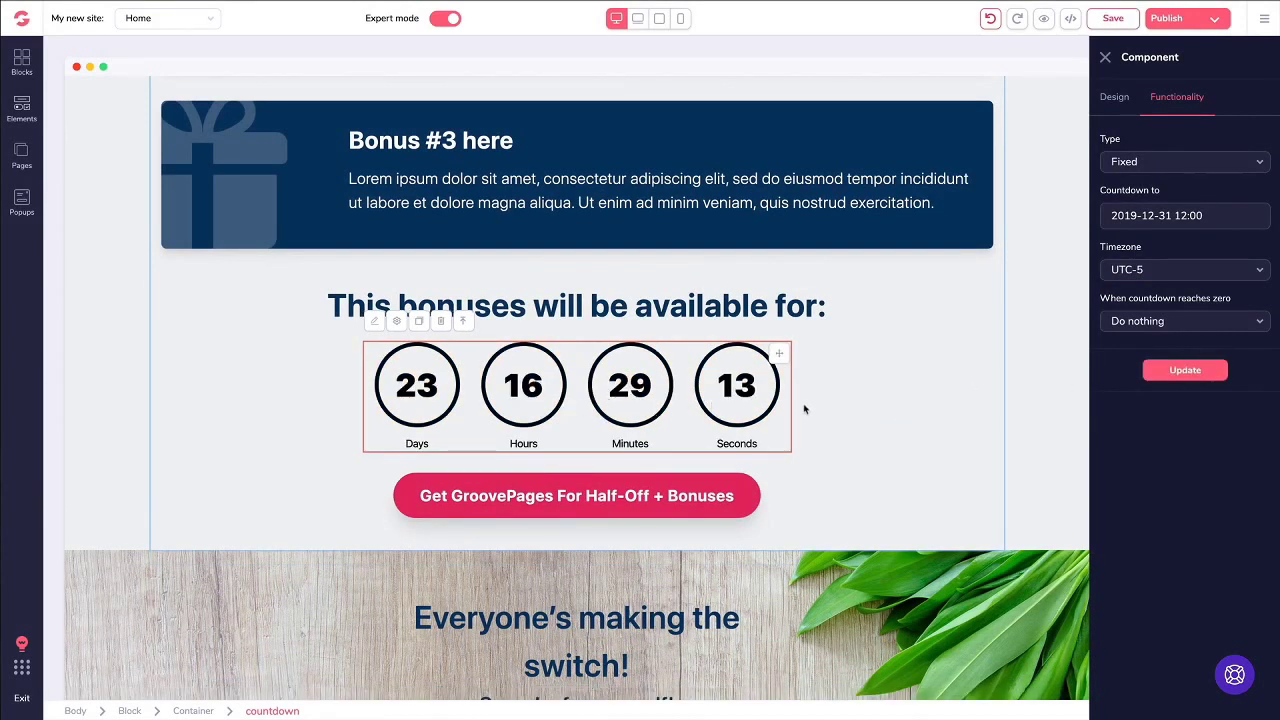
# Step: Try the UTC-11 time zone, revert to UTC-5, and keep Do nothing at zero
pyautogui.click(1165, 277)
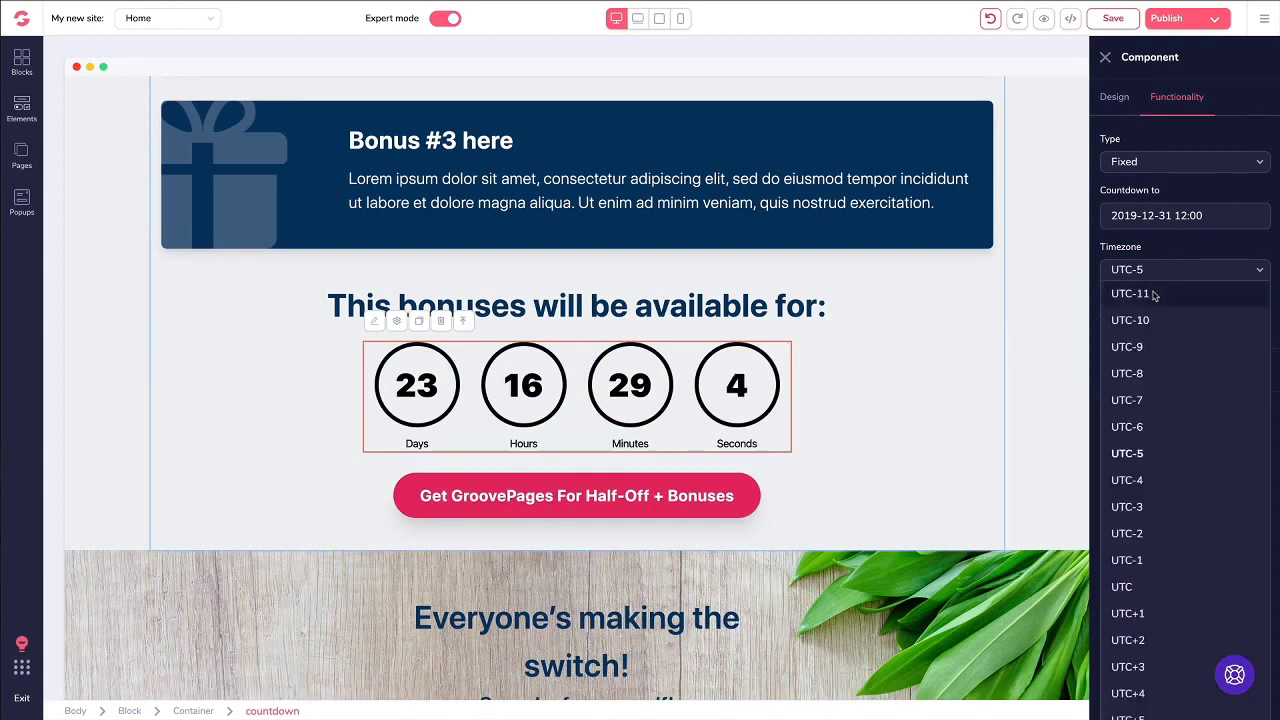
pyautogui.click(1153, 294)
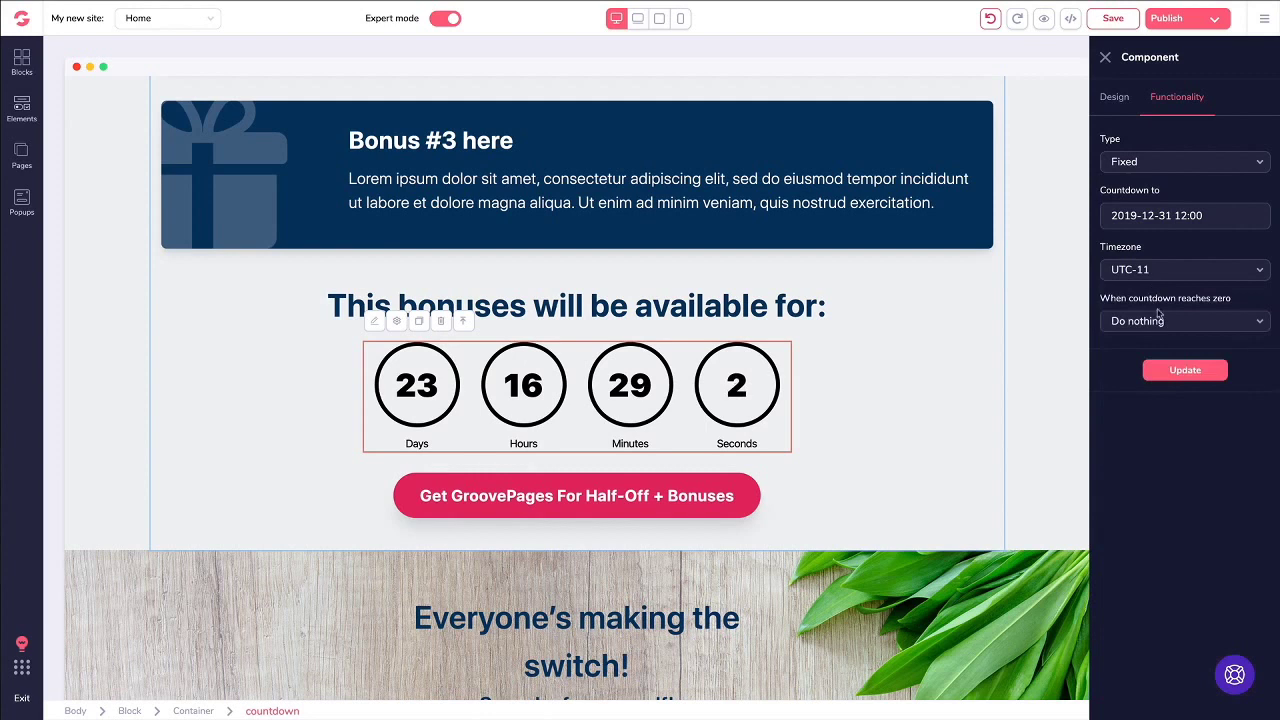
pyautogui.click(1174, 371)
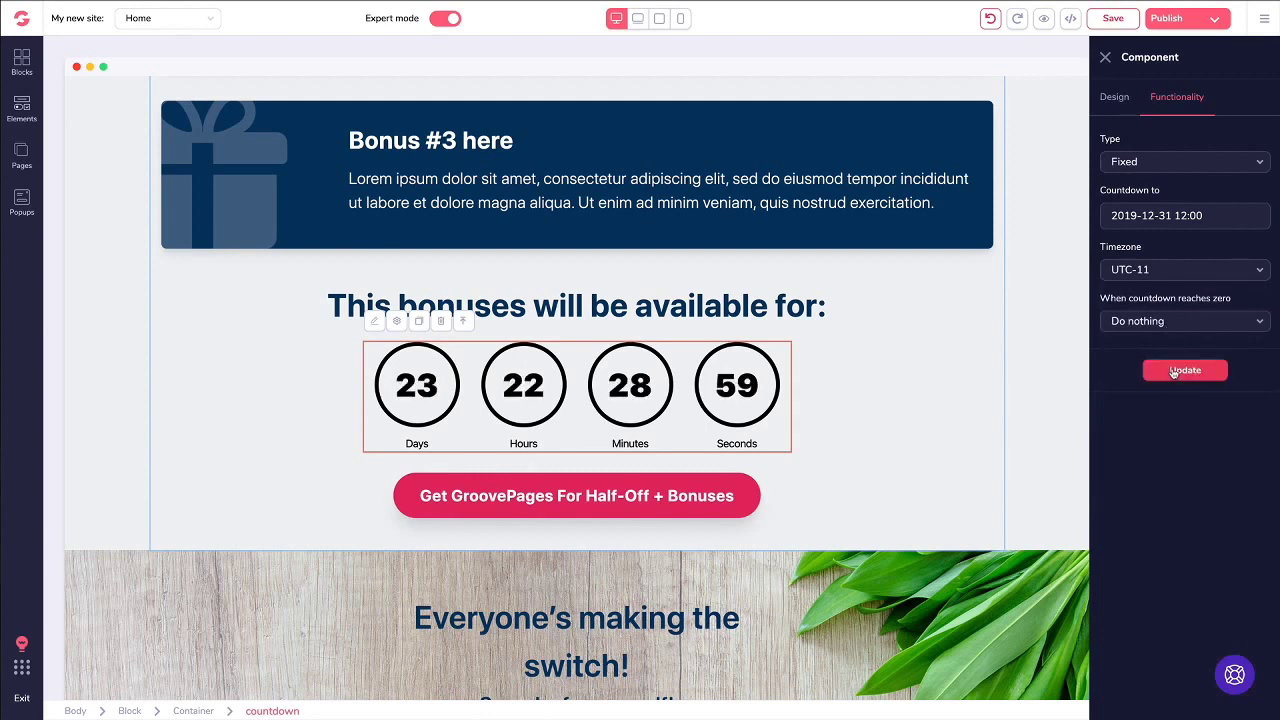
pyautogui.click(1145, 272)
pyautogui.scroll(-1, 1160, 340)
pyautogui.click(1134, 383)
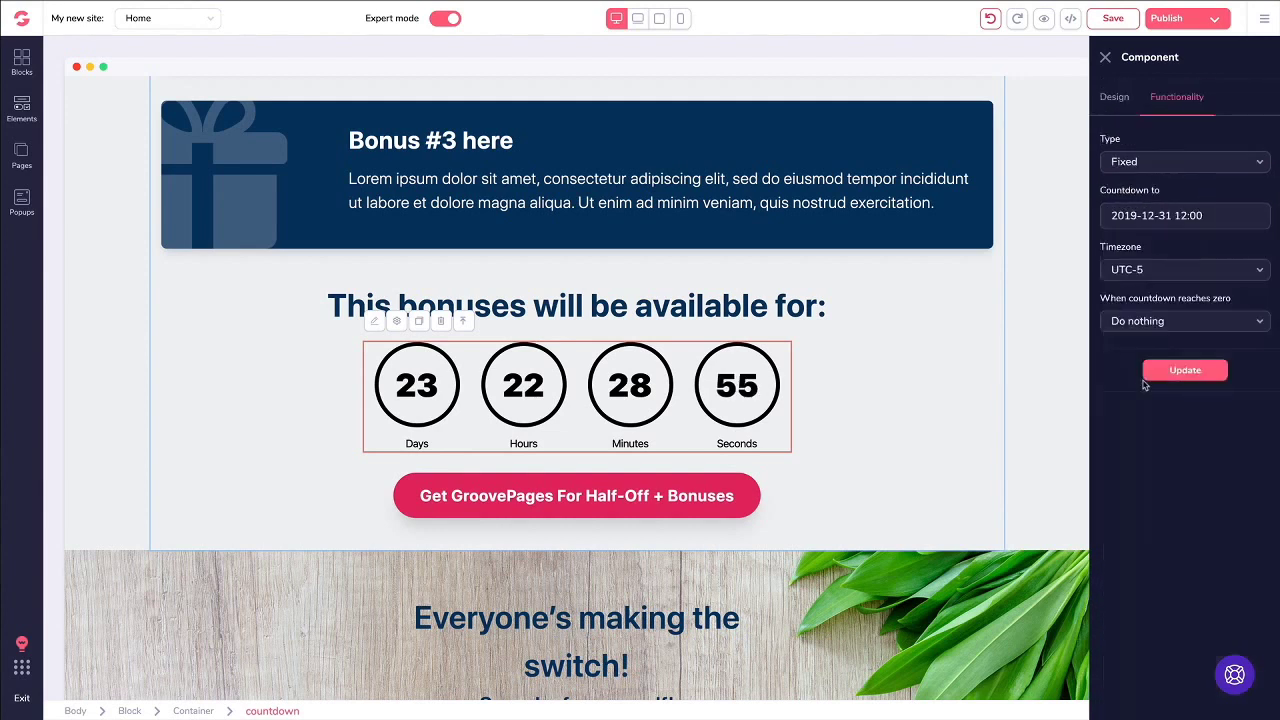
pyautogui.click(1172, 372)
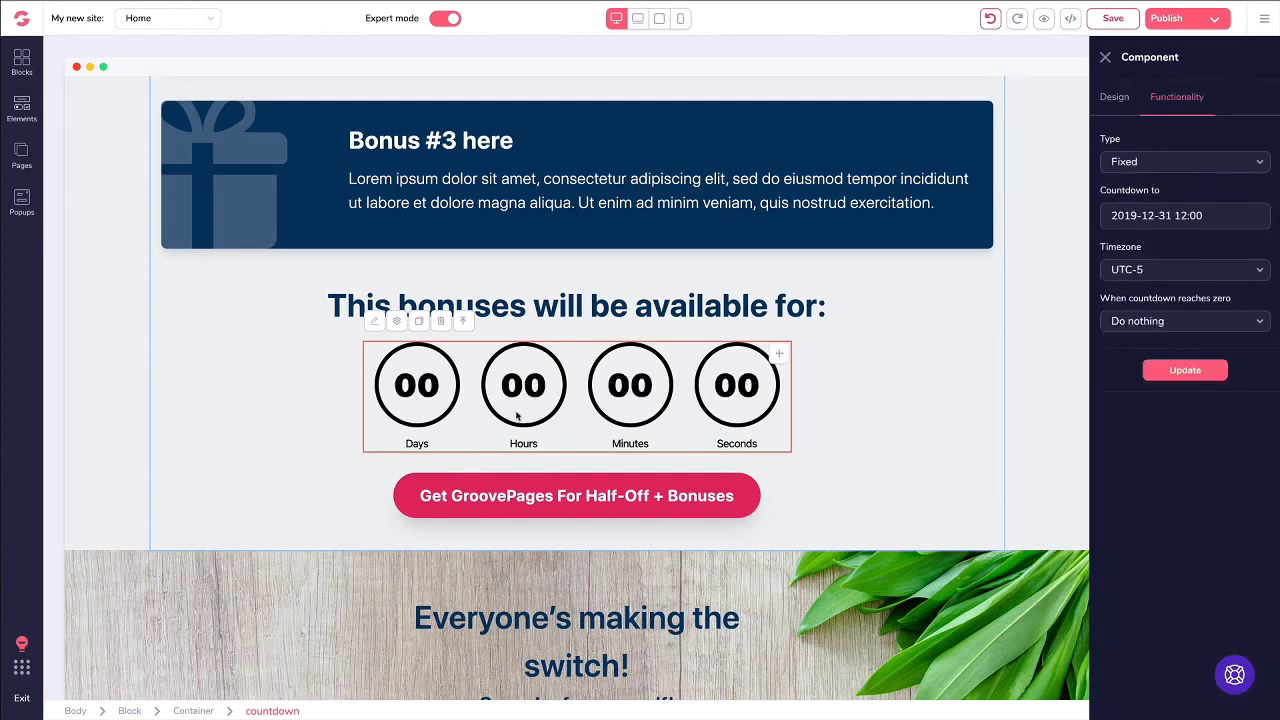
pyautogui.click(1118, 322)
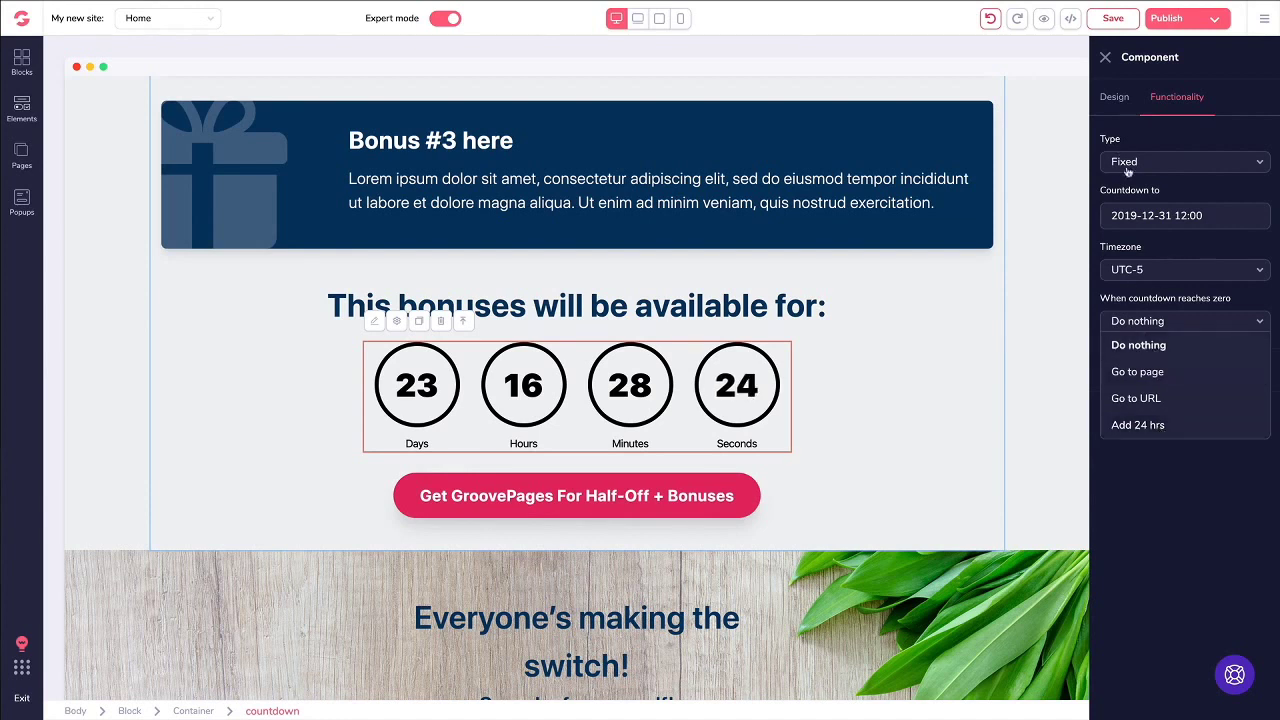
pyautogui.click(1150, 492)
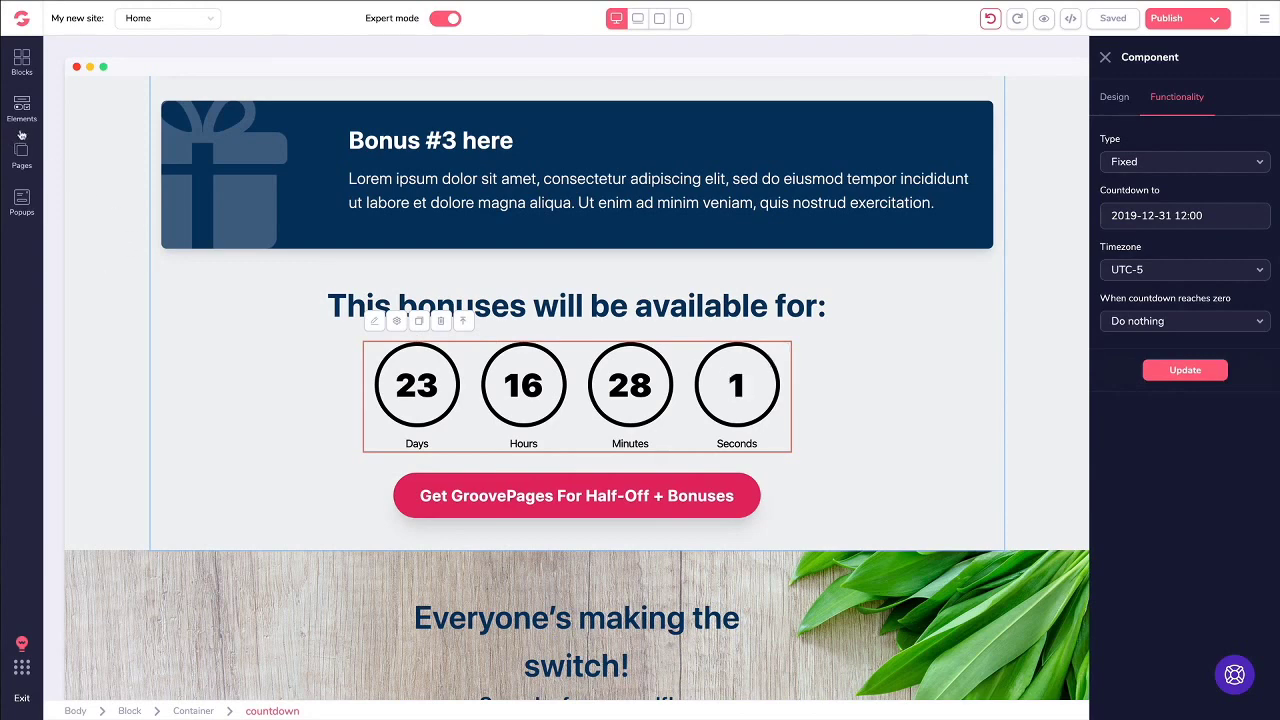
# Step: Expand the Forms category in the blocks library and drag a form block onto the page
pyautogui.click(22, 63)
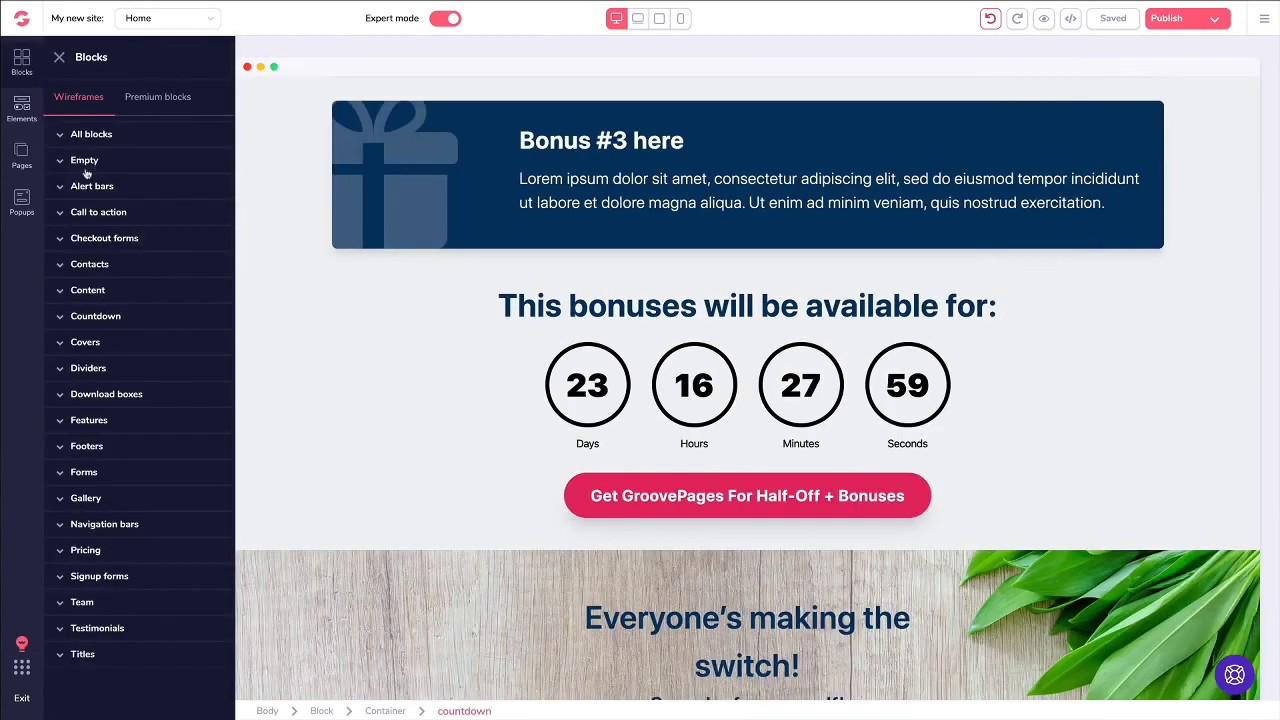
pyautogui.click(84, 472)
pyautogui.scroll(-5, 100, 470)
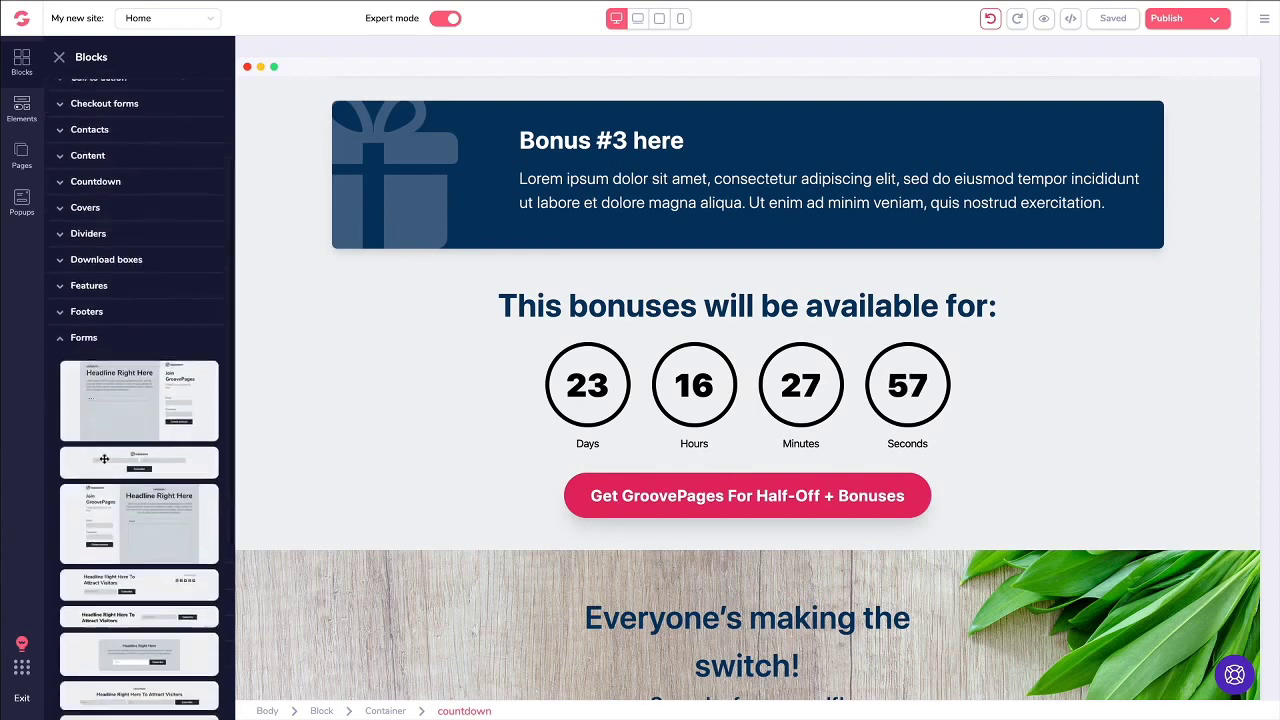
pyautogui.moveTo(102, 470); pyautogui.dragTo(394, 403)
# Step: Close the blocks library and scroll to the 'Headline Right Here To Attract Visitors' section
pyautogui.scroll(-1, 1017, 414)
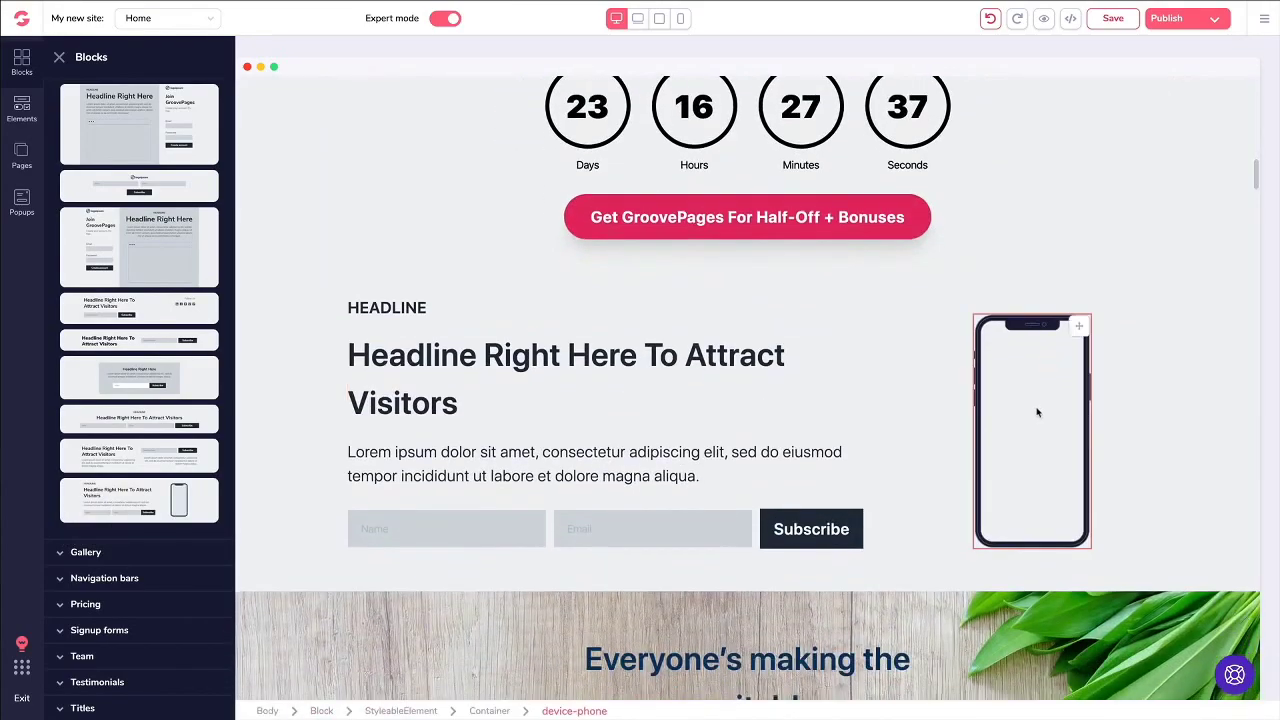
pyautogui.scroll(-5, 866, 394)
pyautogui.scroll(-15, 866, 401)
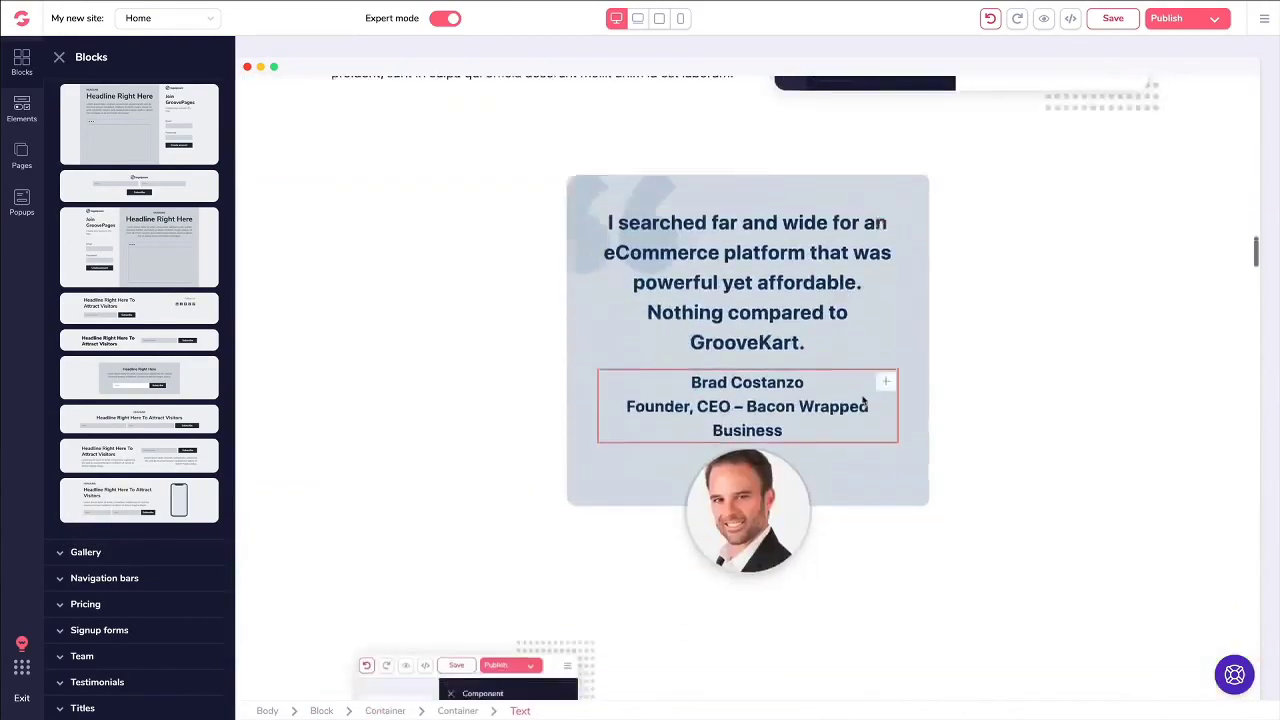
pyautogui.scroll(-20, 862, 397)
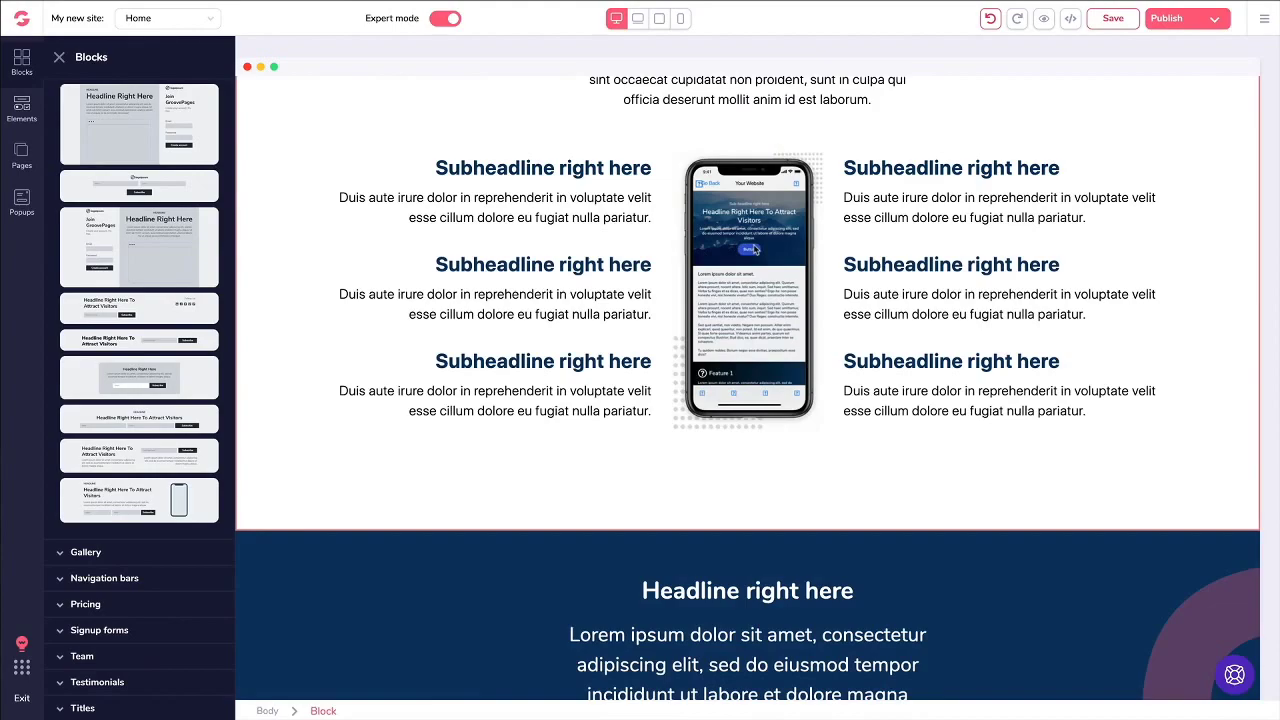
pyautogui.click(59, 57)
pyautogui.scroll(20, 617, 208)
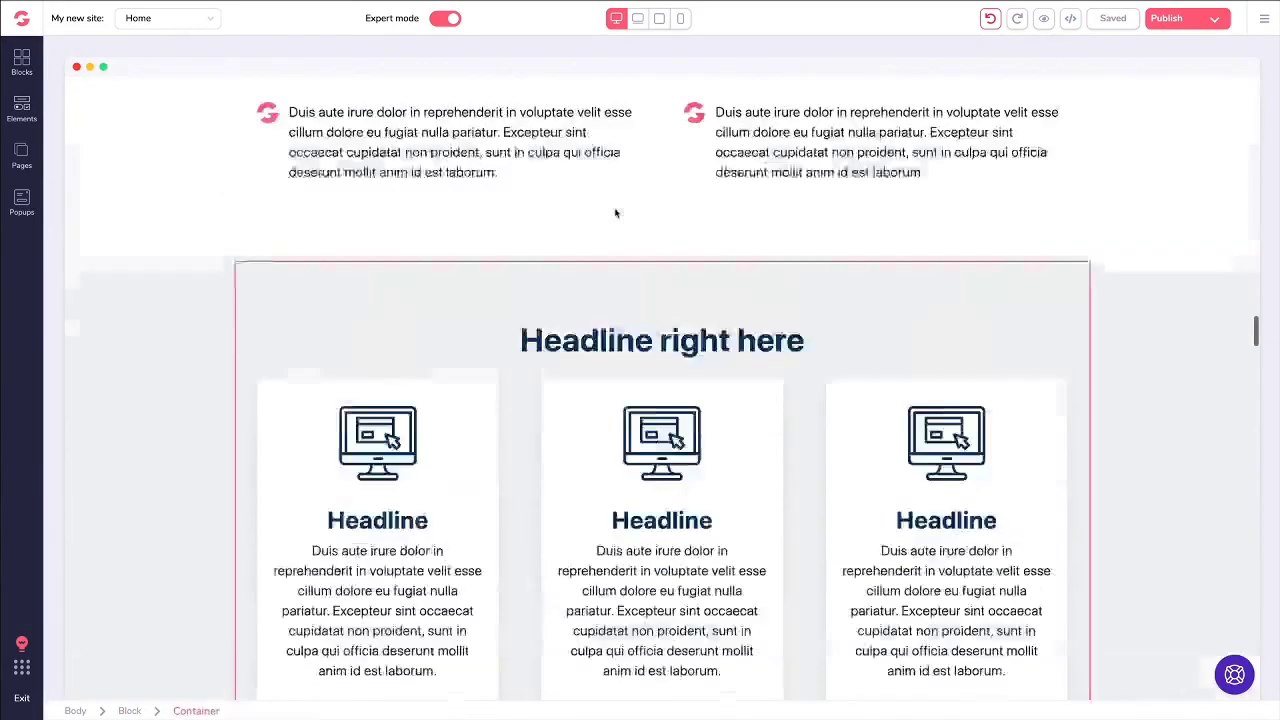
pyautogui.scroll(15, 613, 211)
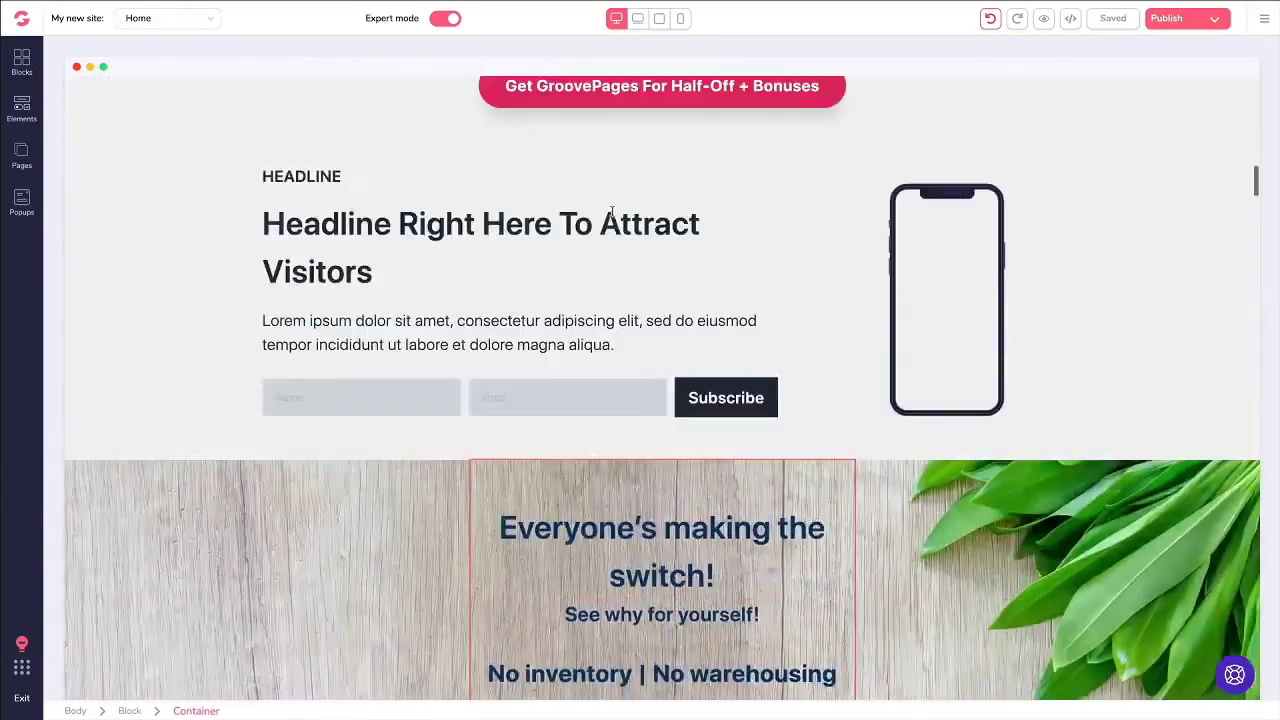
pyautogui.scroll(-1, 613, 217)
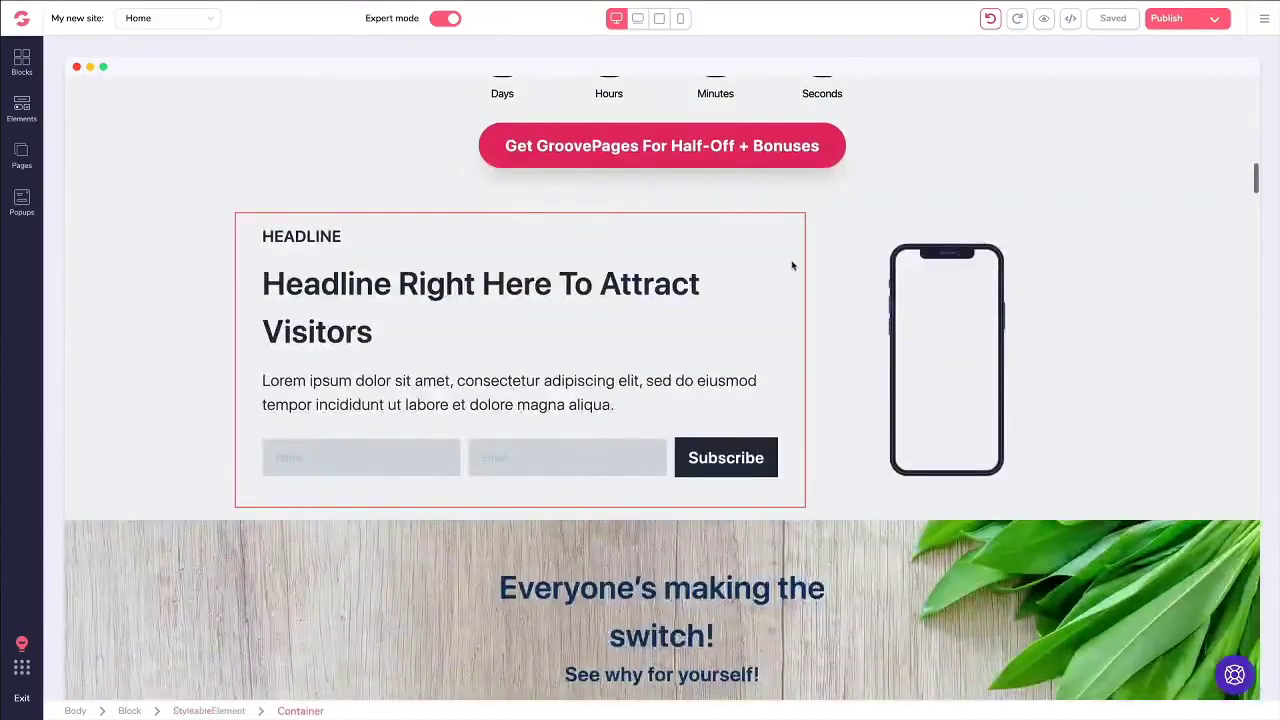
# Step: Switch the empty phone mockup's style to Dark 2
pyautogui.click(921, 290)
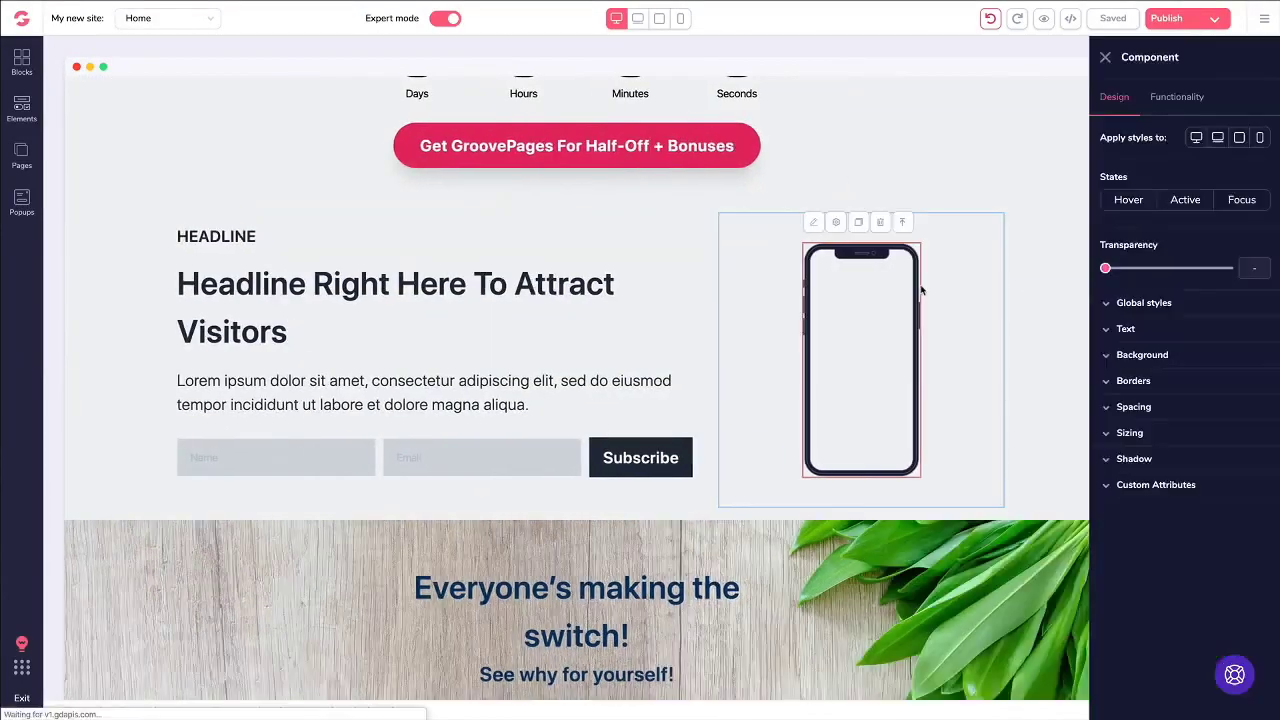
pyautogui.click(1177, 99)
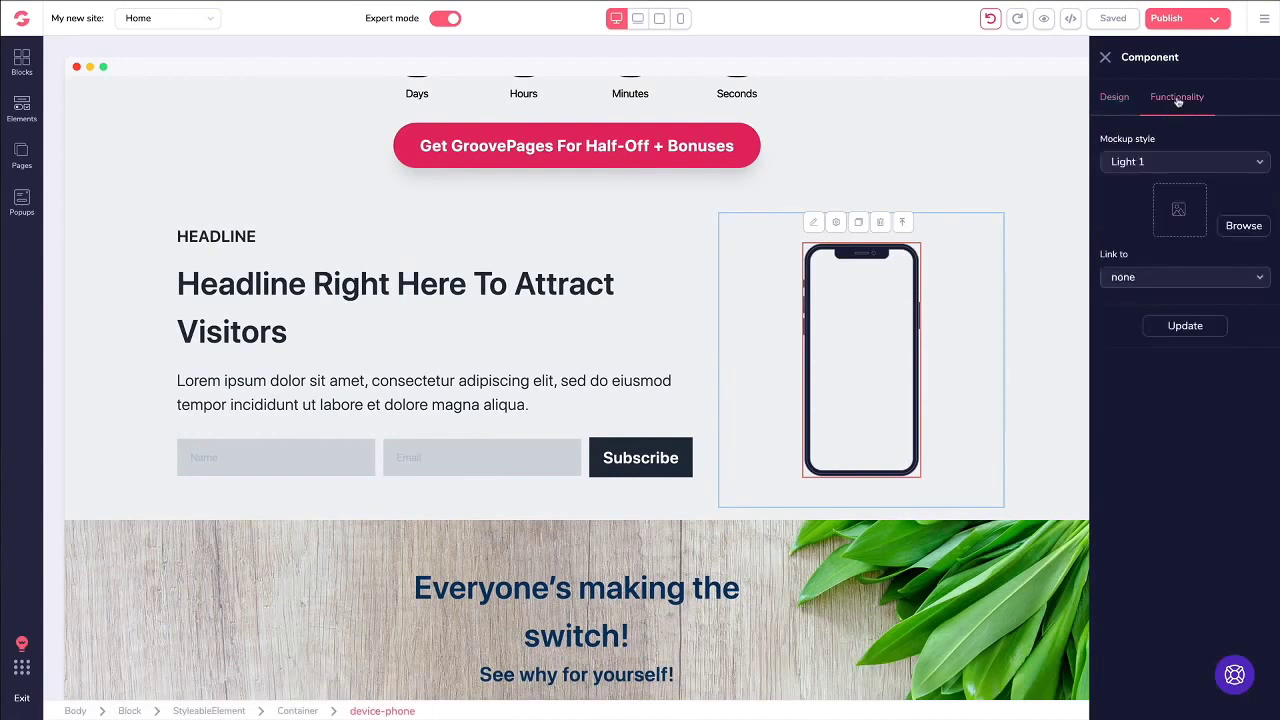
pyautogui.click(1130, 162)
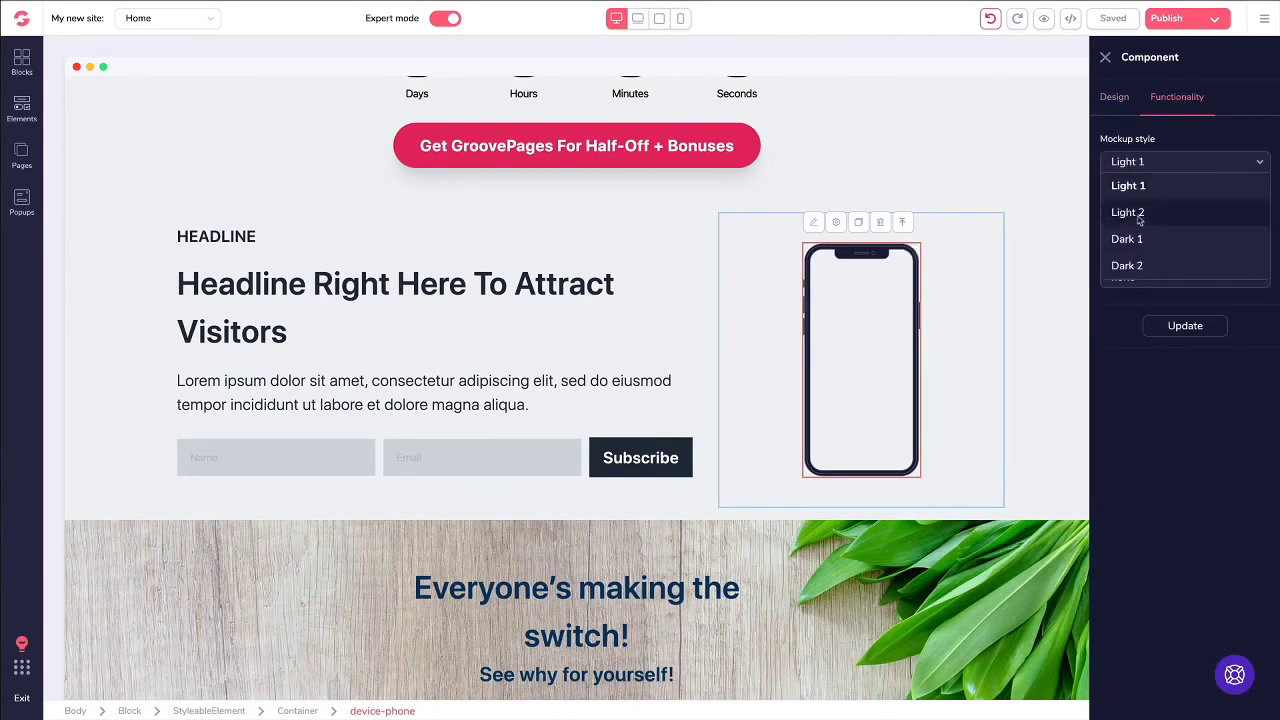
pyautogui.click(1141, 266)
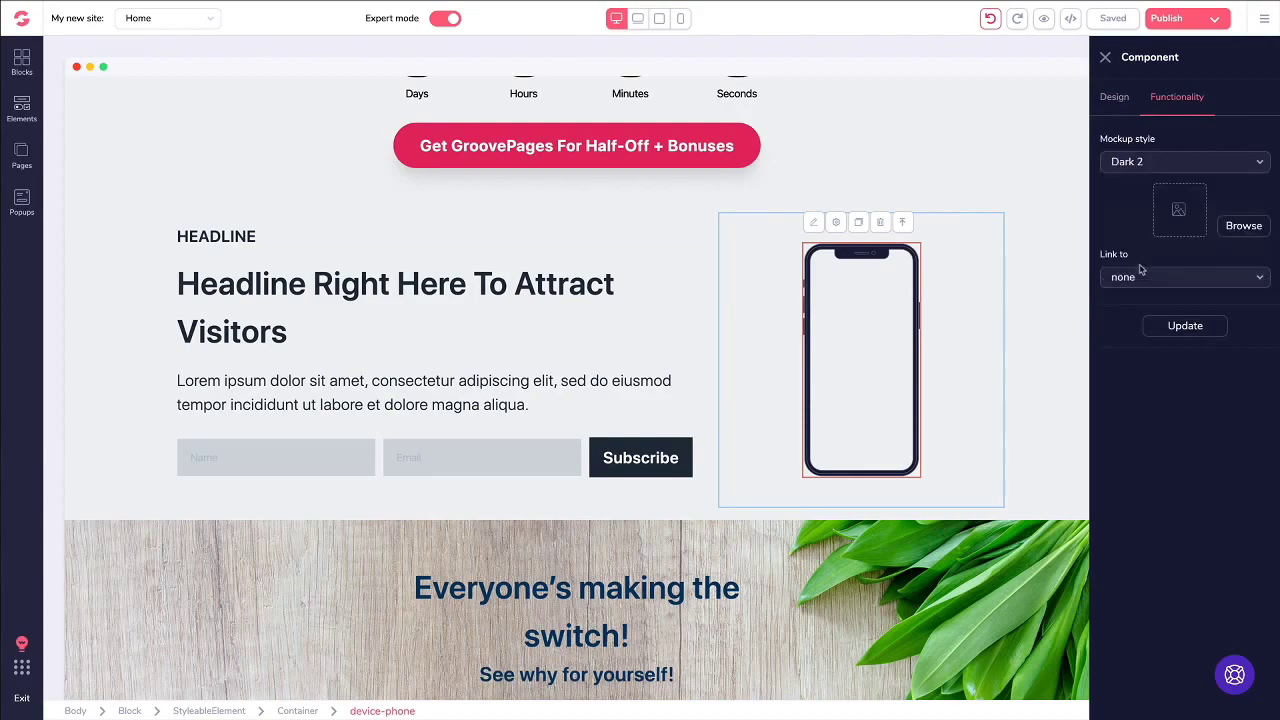
# Step: Show the cat photo on the mockup screen with no link, and apply the changes
pyautogui.click(1245, 227)
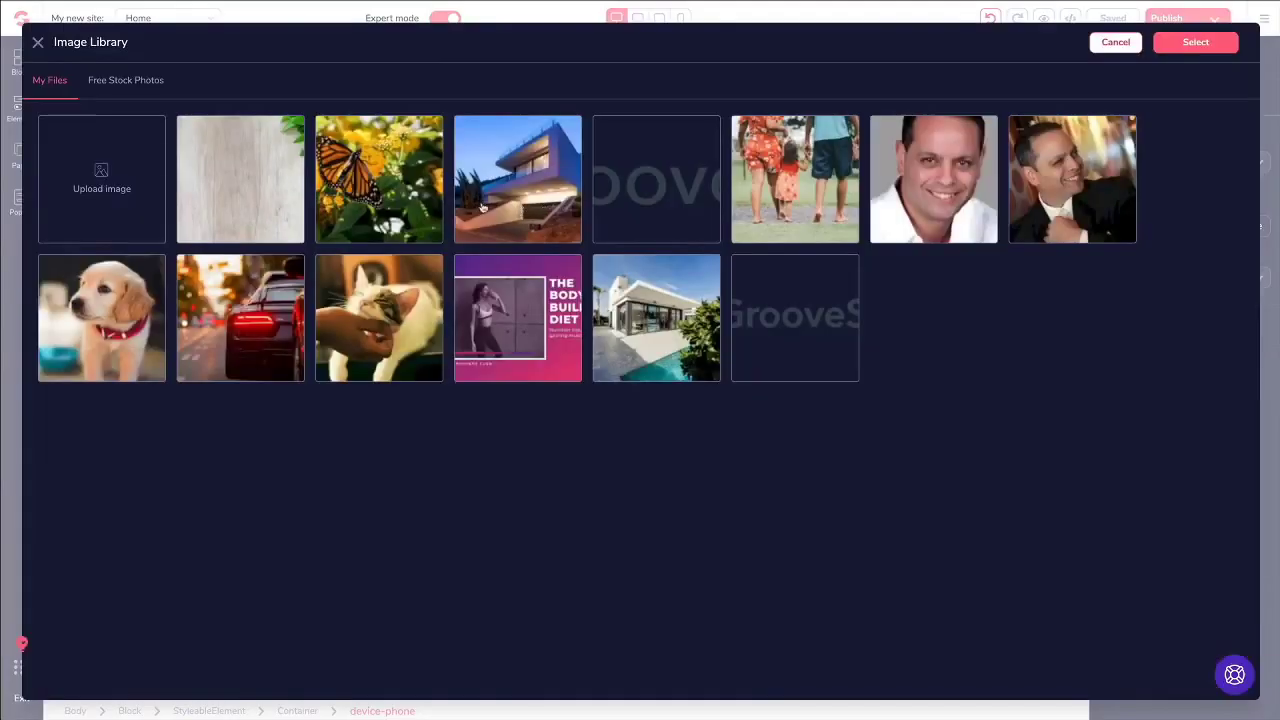
pyautogui.click(400, 318)
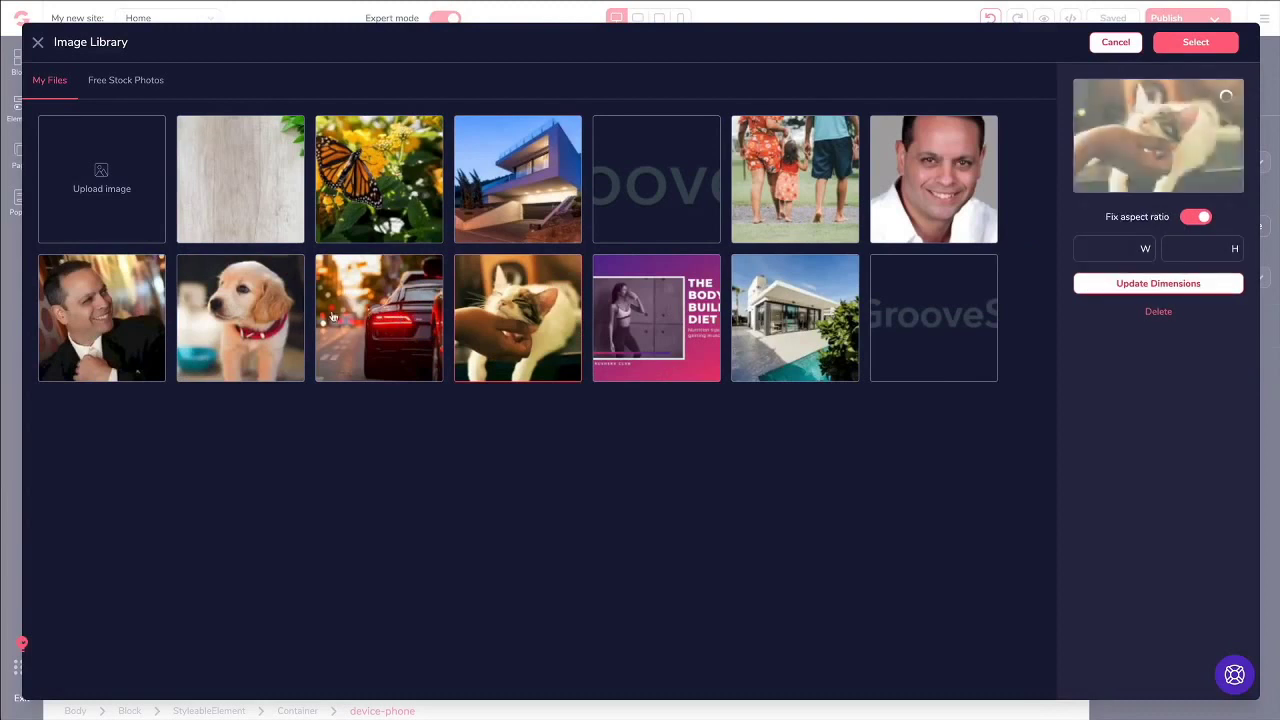
pyautogui.click(1196, 46)
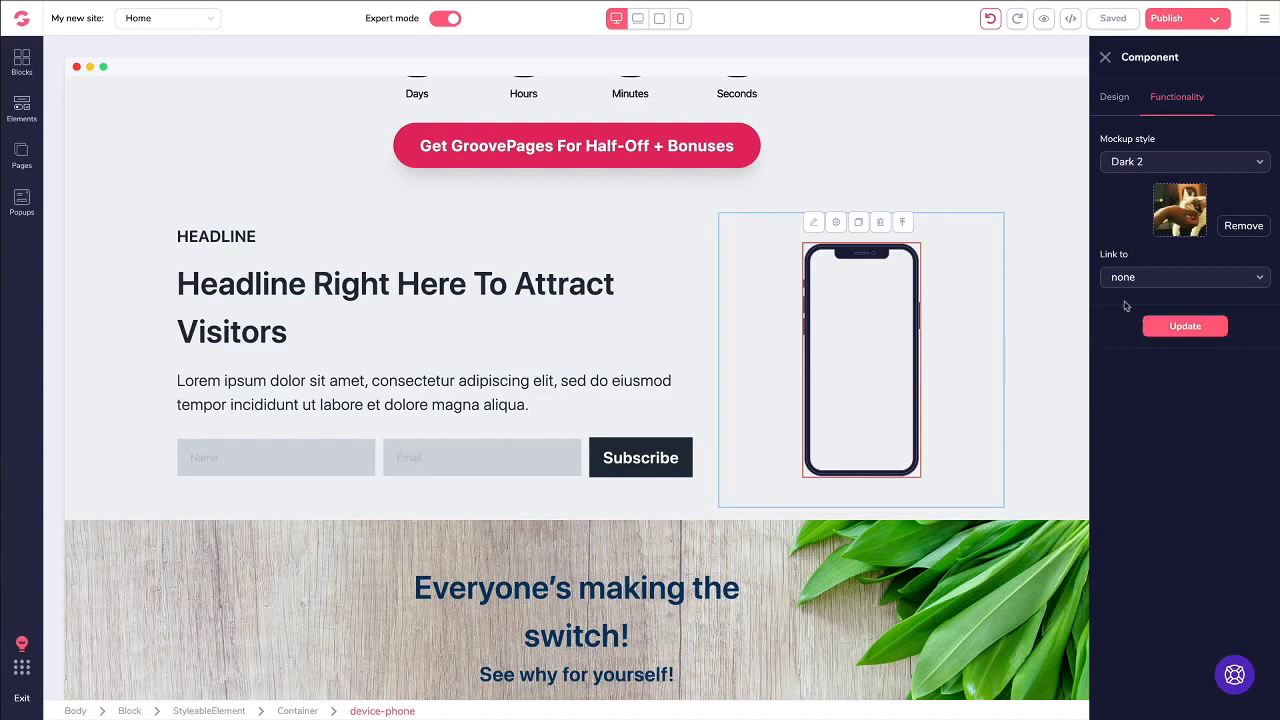
pyautogui.click(1126, 284)
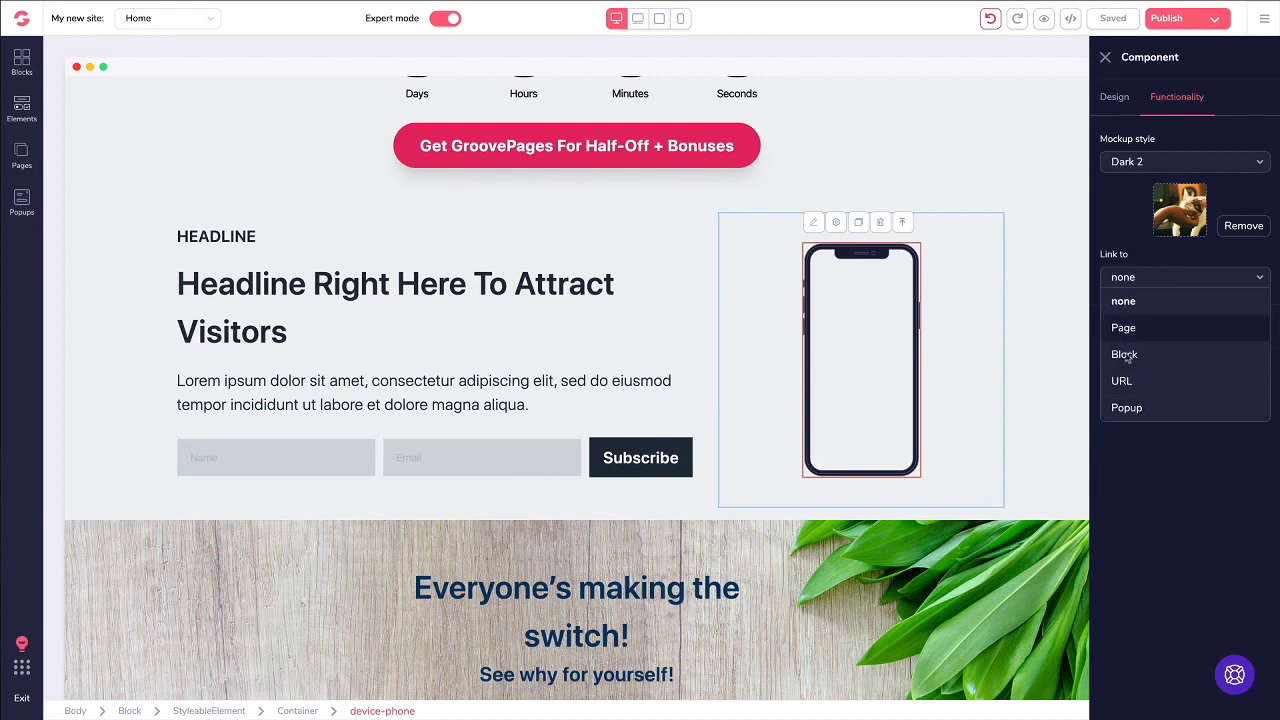
pyautogui.click(1118, 251)
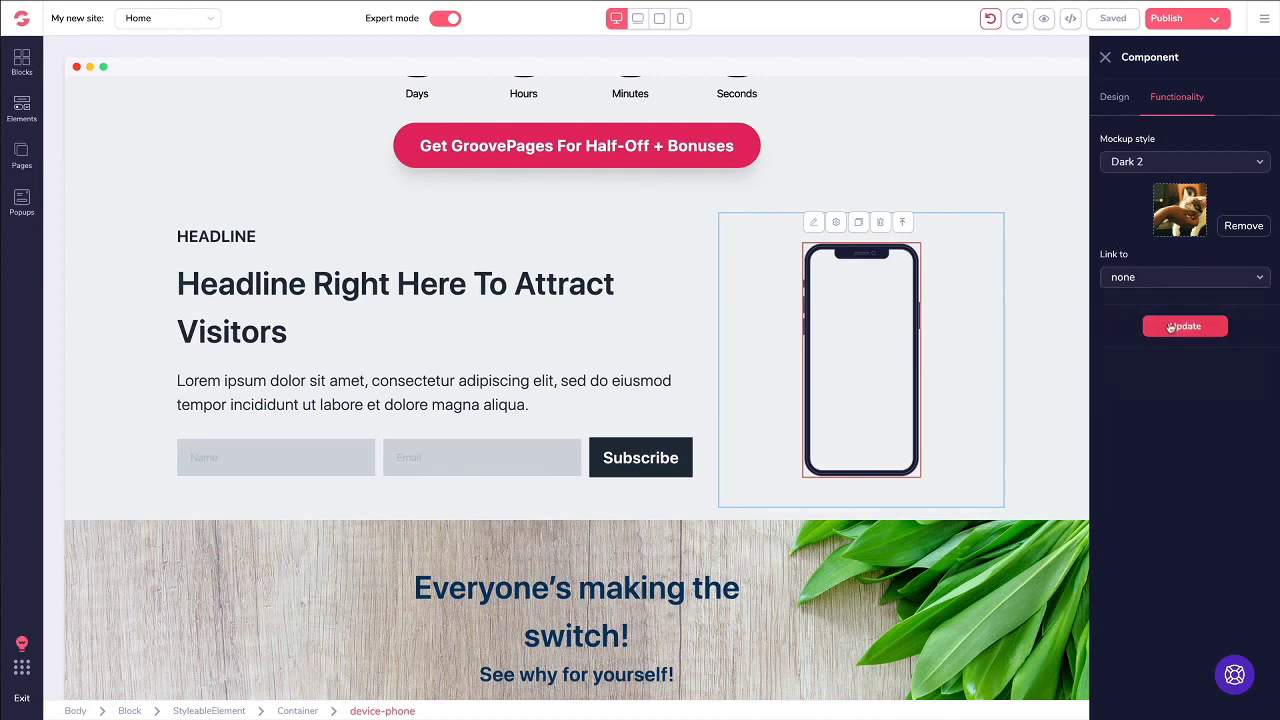
pyautogui.click(1170, 328)
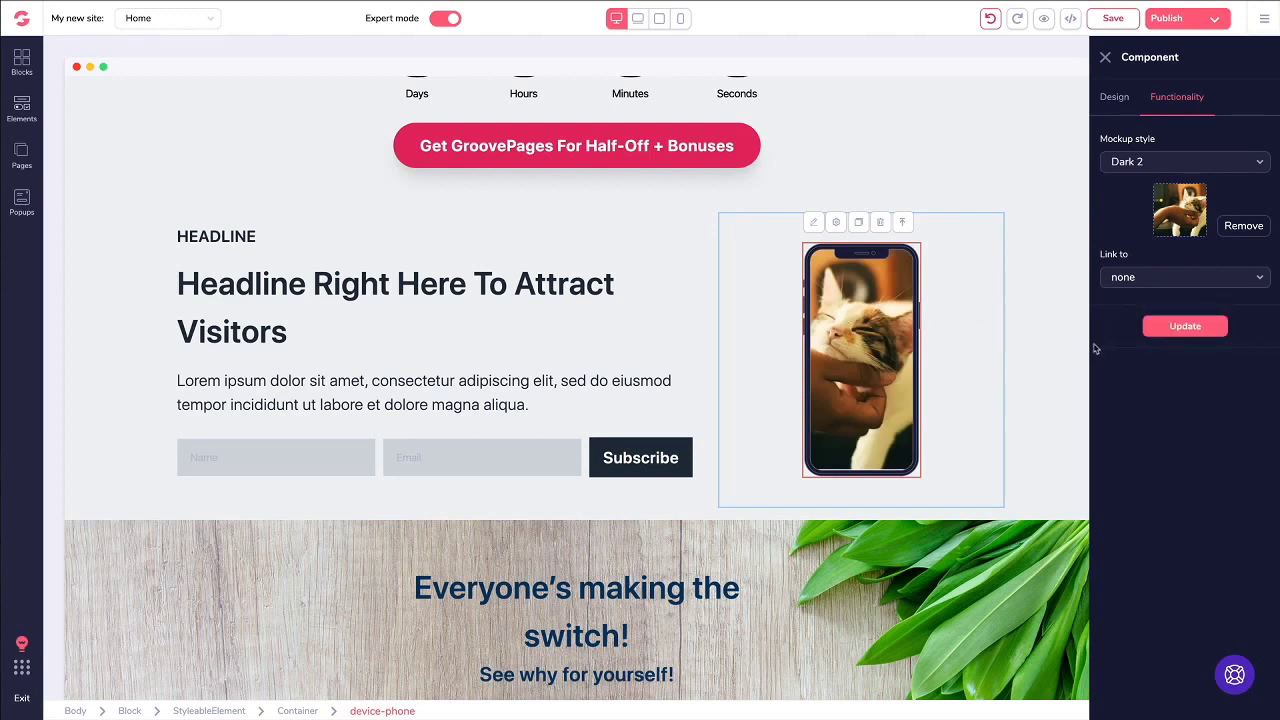
pyautogui.click(22, 110)
pyautogui.scroll(-10, 144, 292)
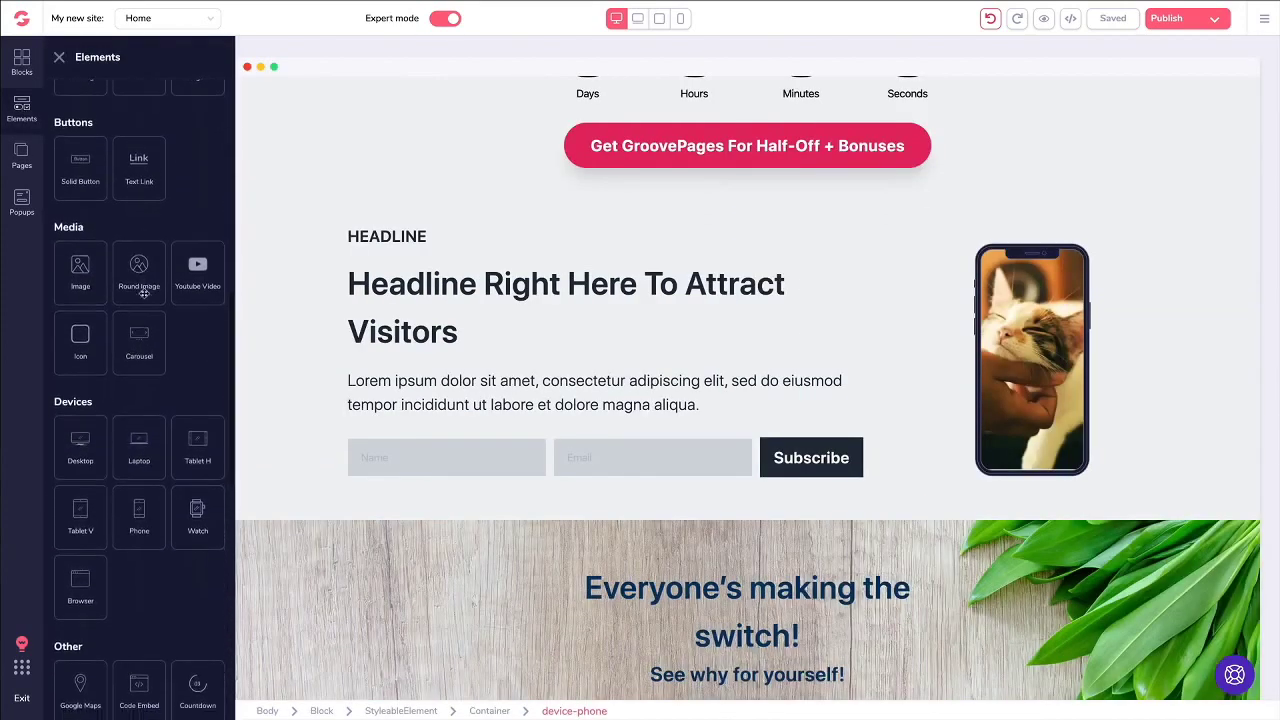
# Step: Close the Elements panel so the subscribe section with the cat mockup shows full width
pyautogui.scroll(-3, 110, 320)
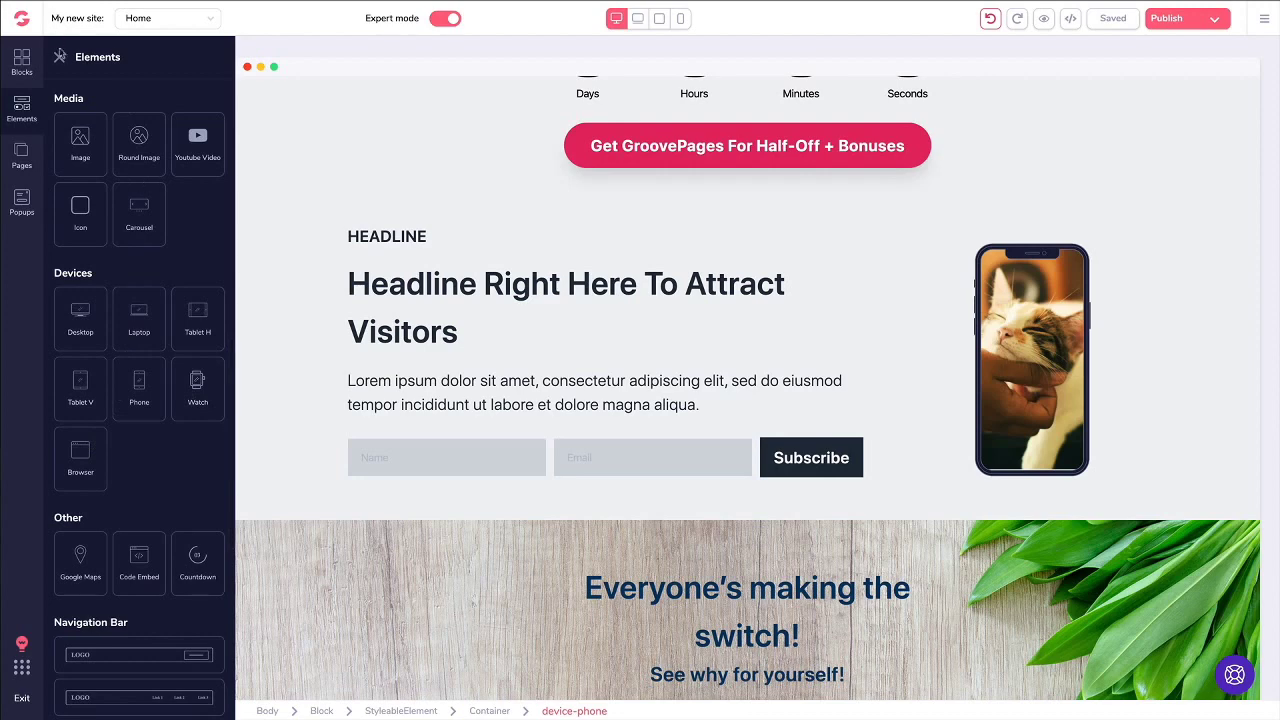
pyautogui.click(60, 56)
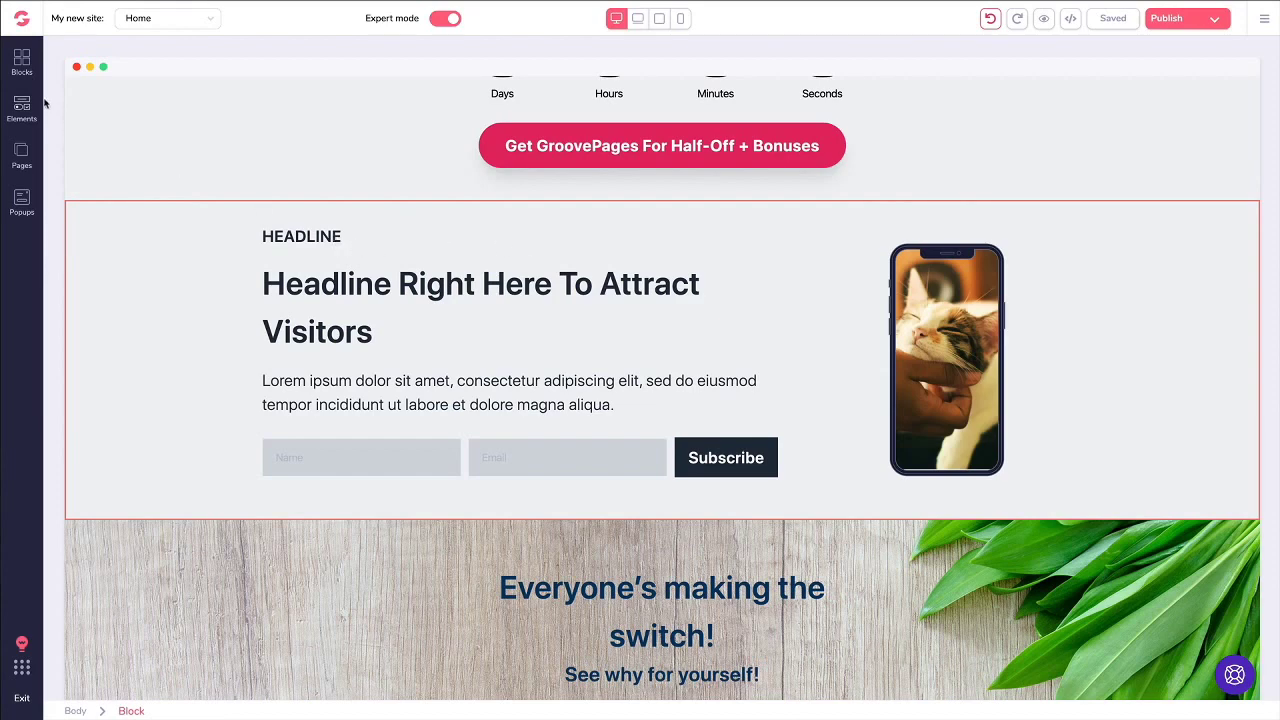
# Step: Add an empty three-column block above the headline section
pyautogui.click(22, 62)
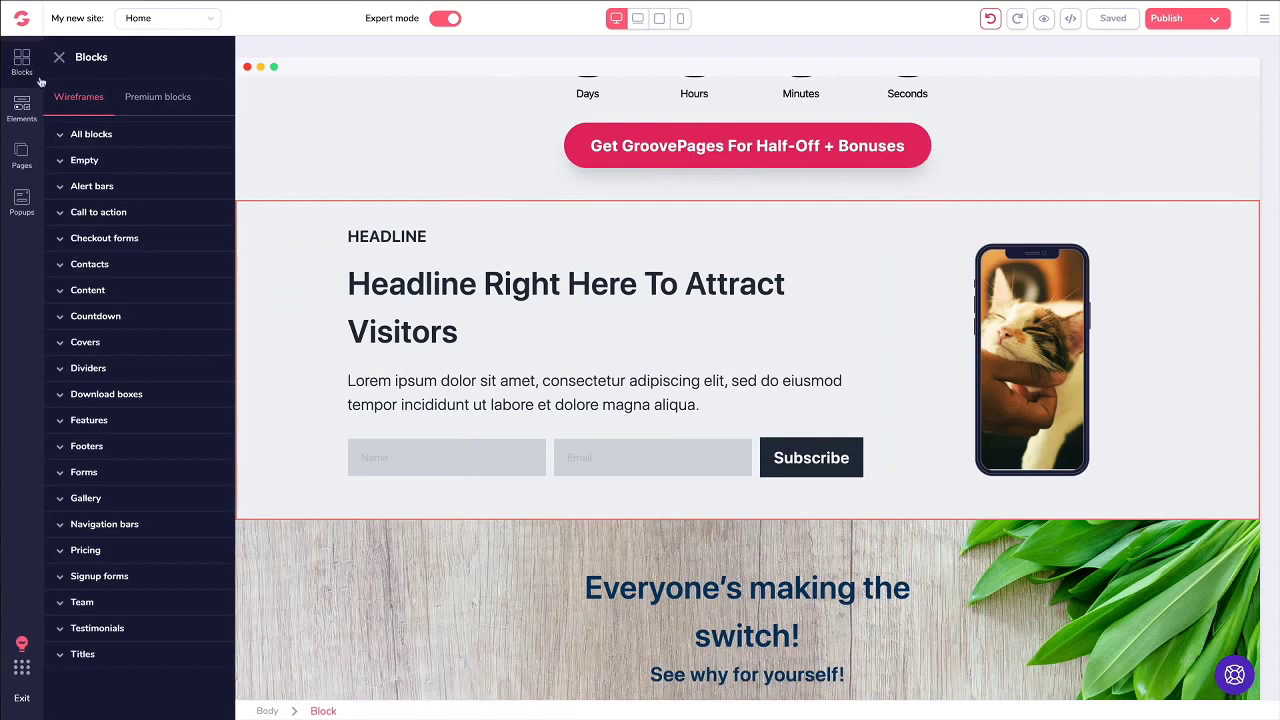
pyautogui.click(98, 163)
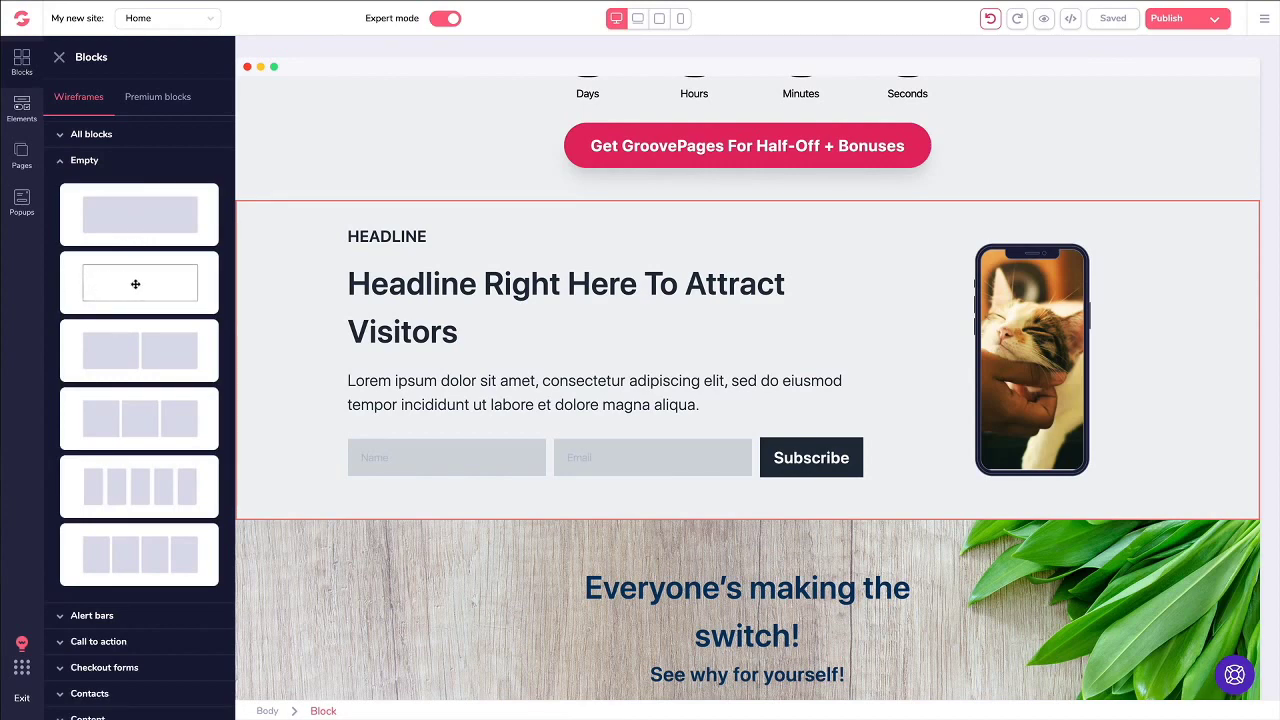
pyautogui.scroll(-1, 131, 340)
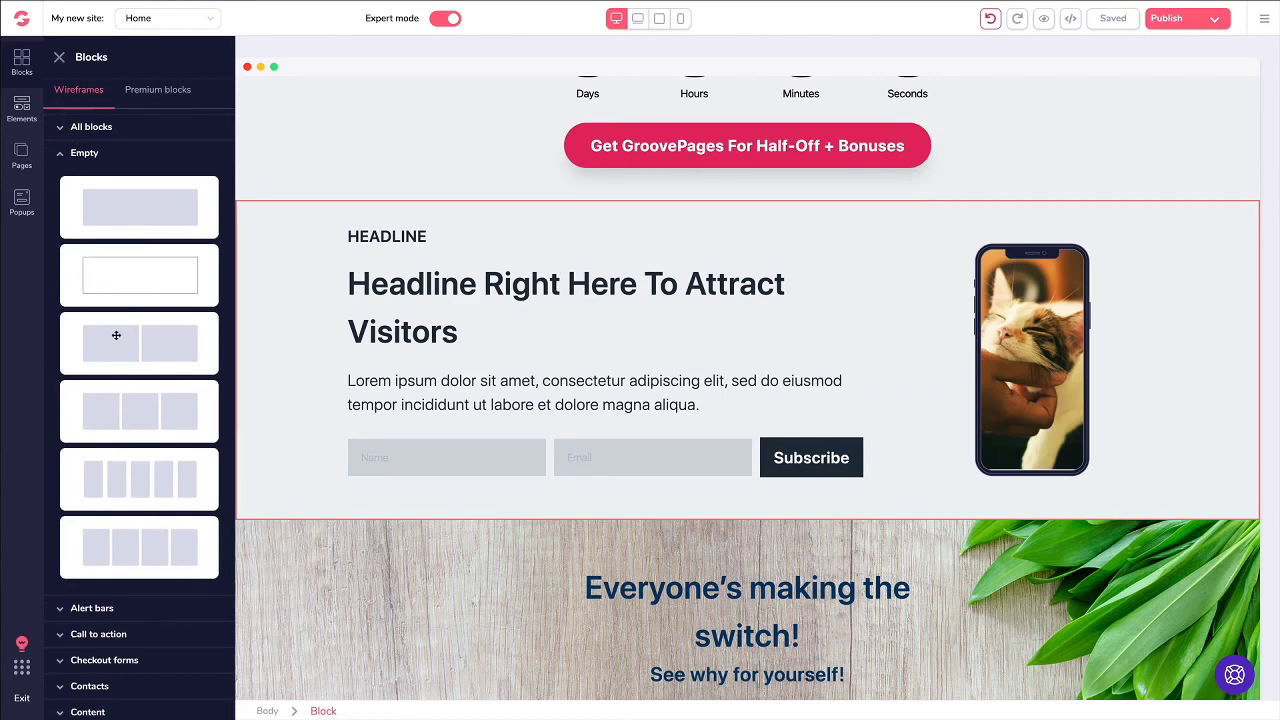
pyautogui.moveTo(129, 416); pyautogui.dragTo(535, 428)
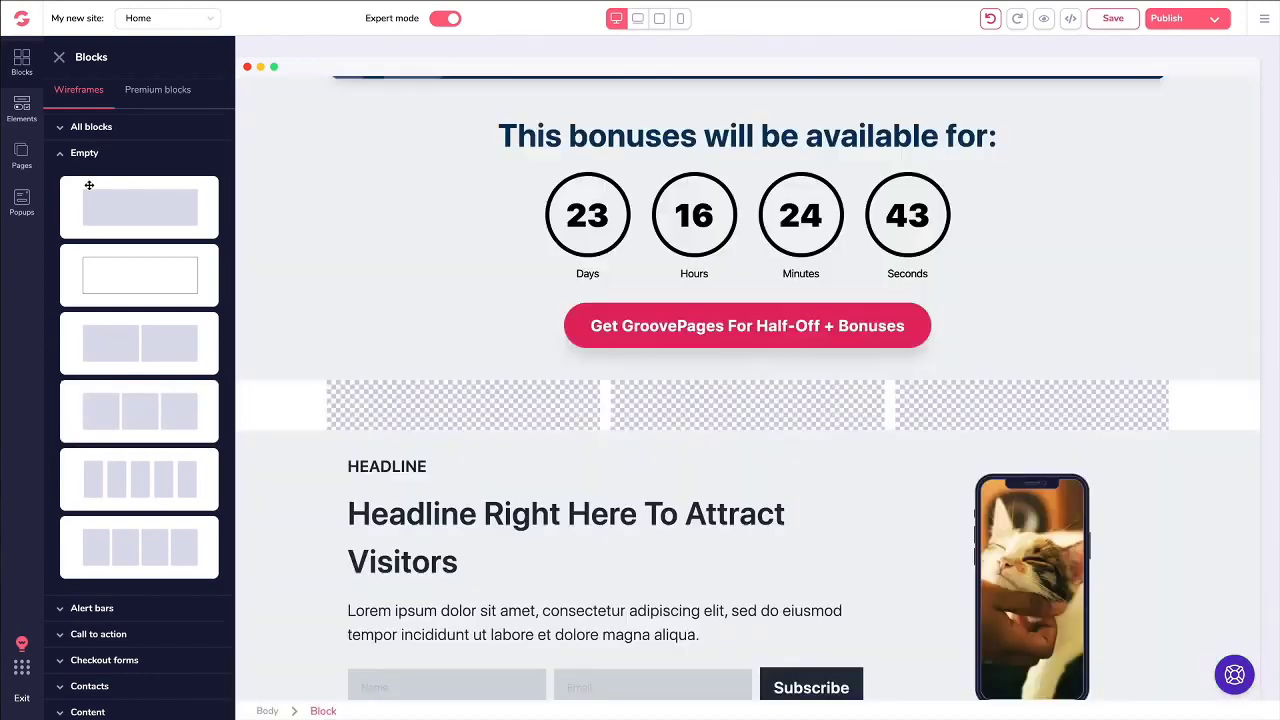
# Step: Duplicate the cat phone mockup and move the copy into the new row's first column
pyautogui.scroll(-1, 105, 195)
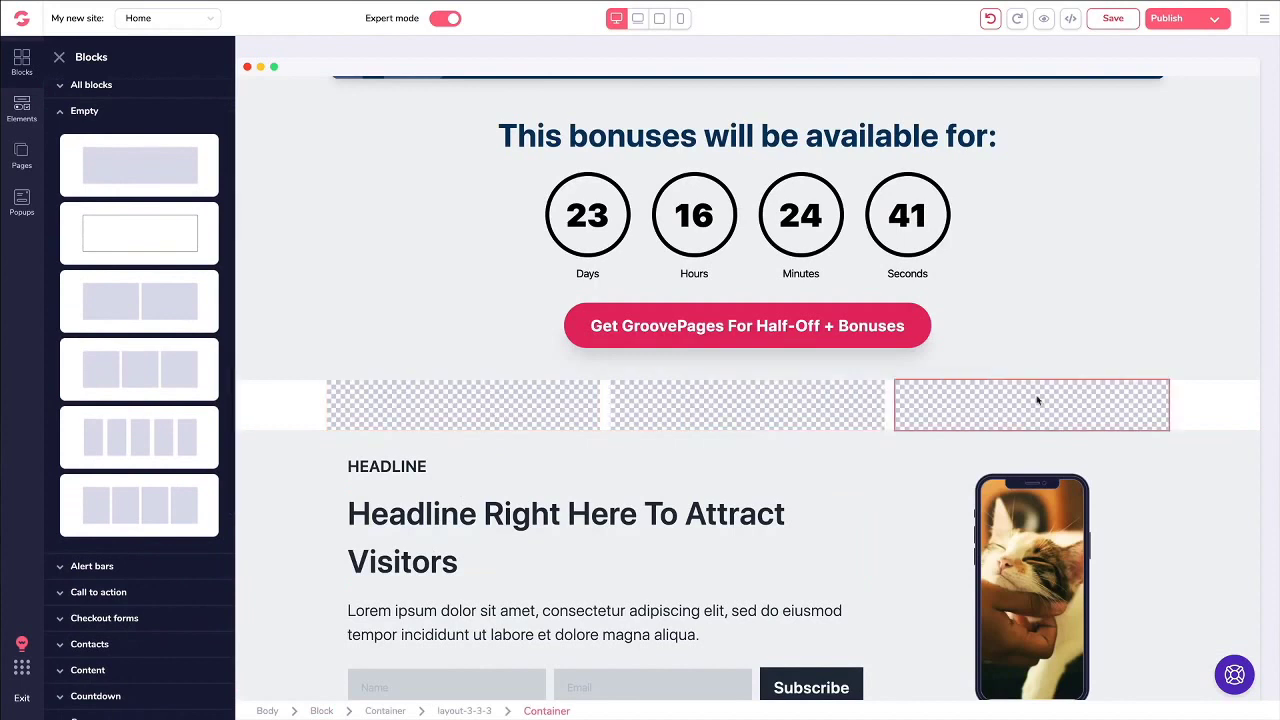
pyautogui.scroll(-1, 406, 404)
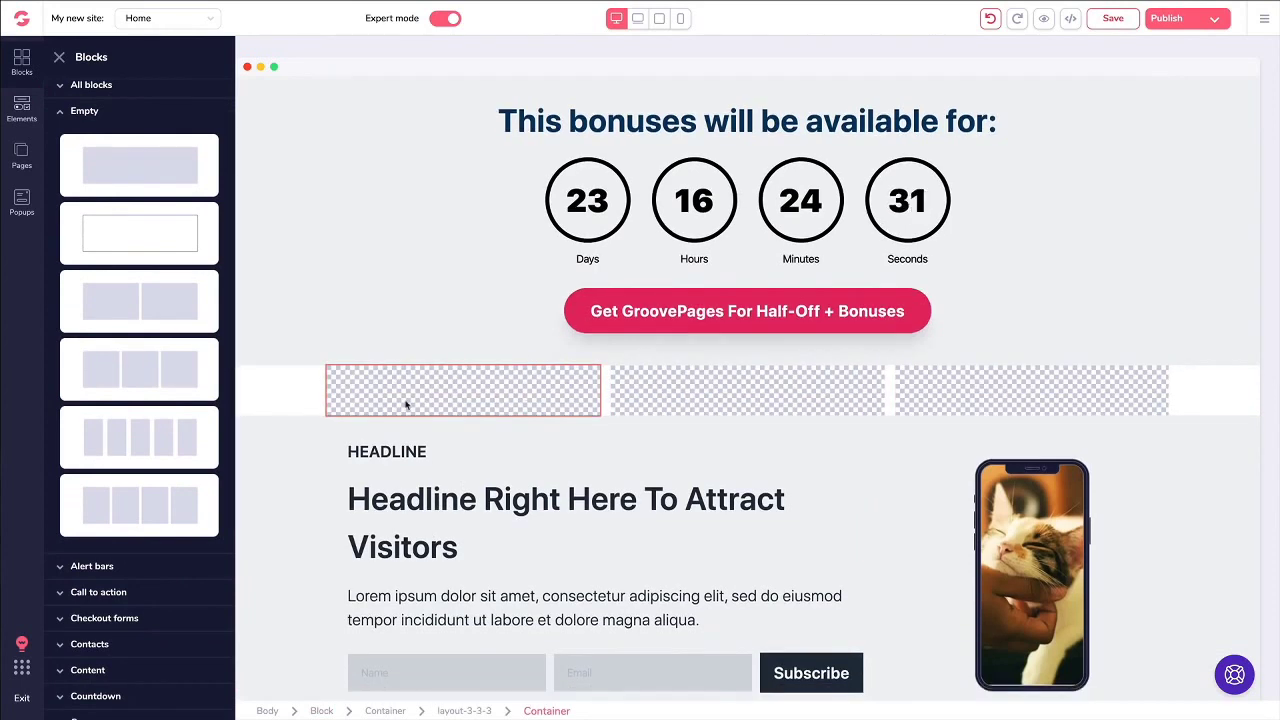
pyautogui.click(1033, 487)
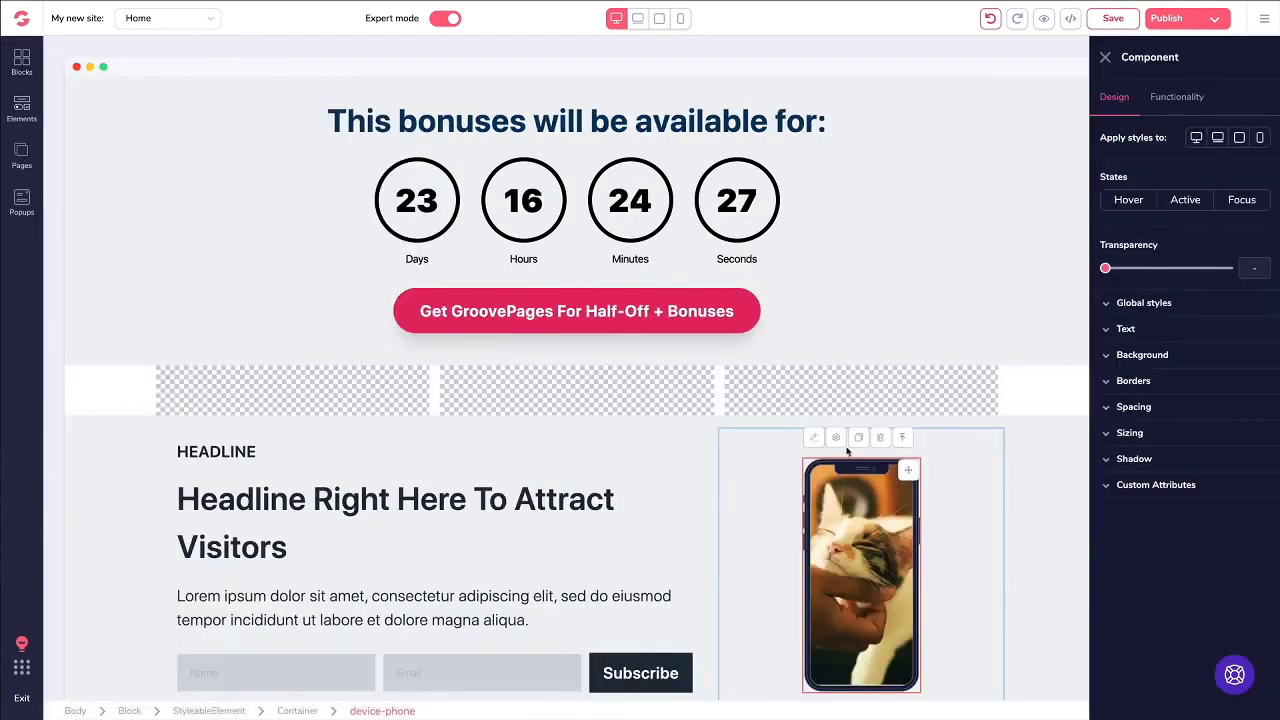
pyautogui.click(859, 438)
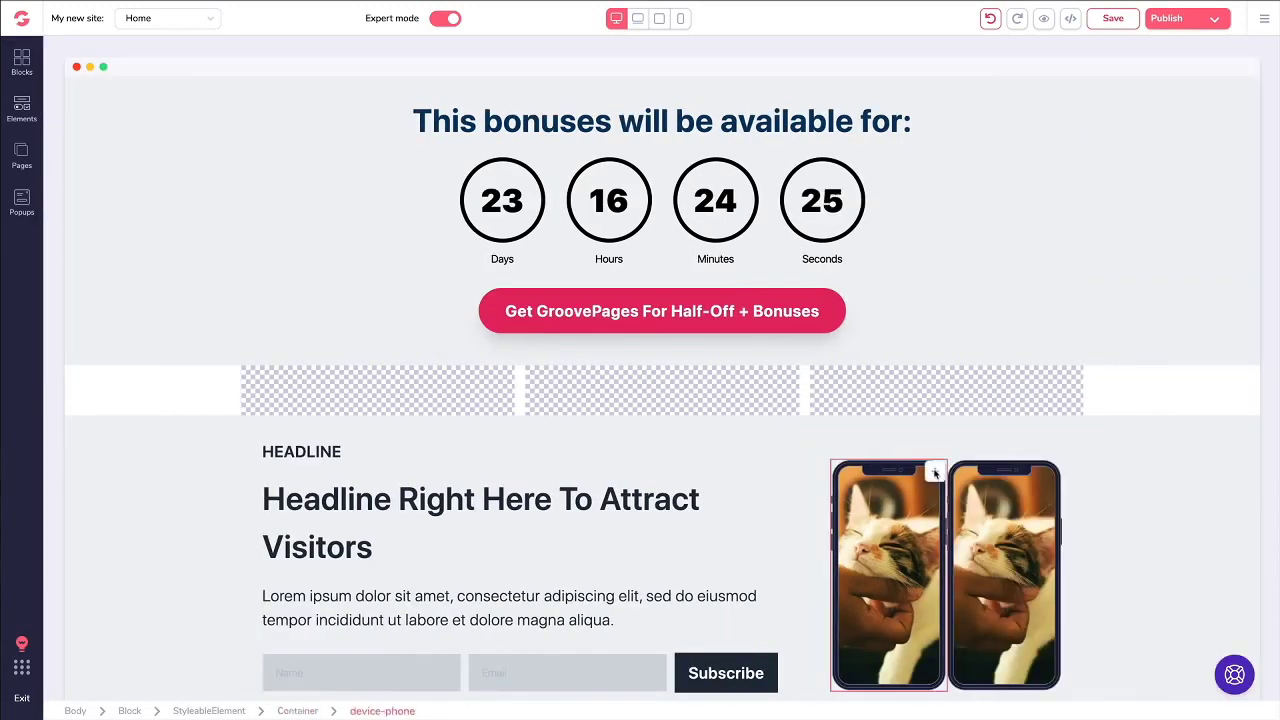
pyautogui.moveTo(935, 474); pyautogui.dragTo(351, 409)
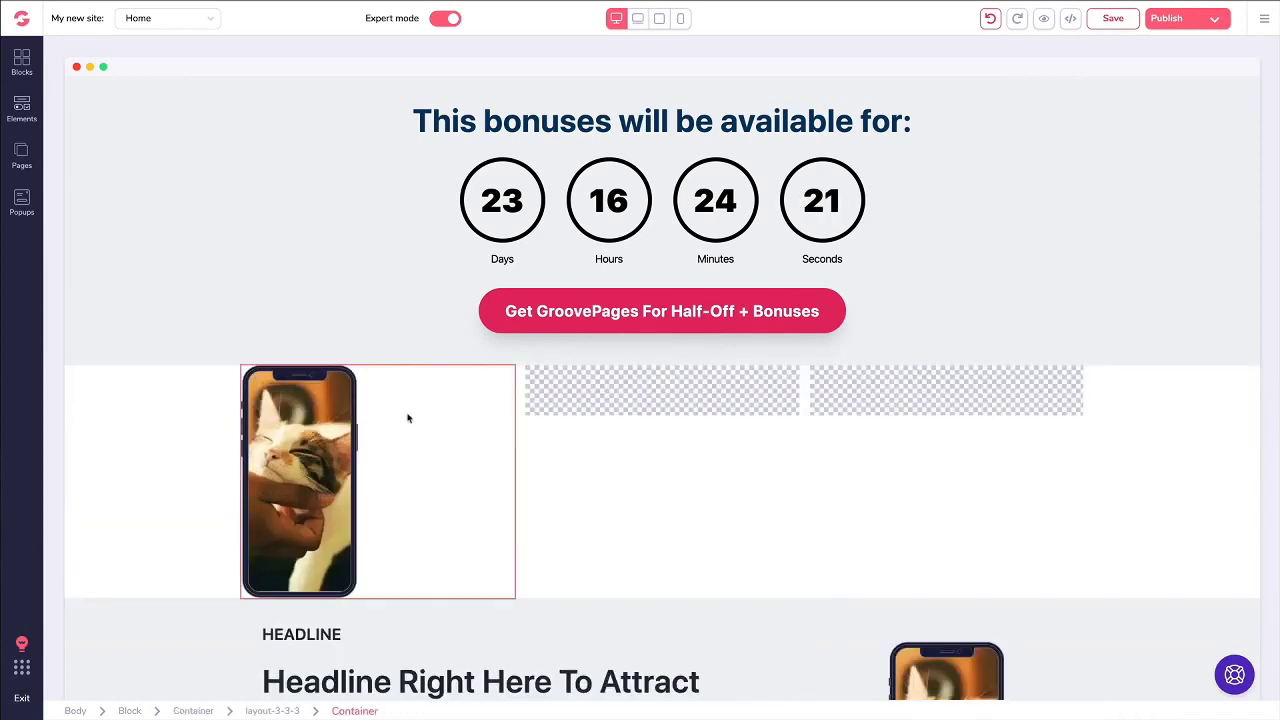
# Step: Place an H1 heading in the new row's middle column
pyautogui.click(21, 110)
pyautogui.scroll(-5, 100, 180)
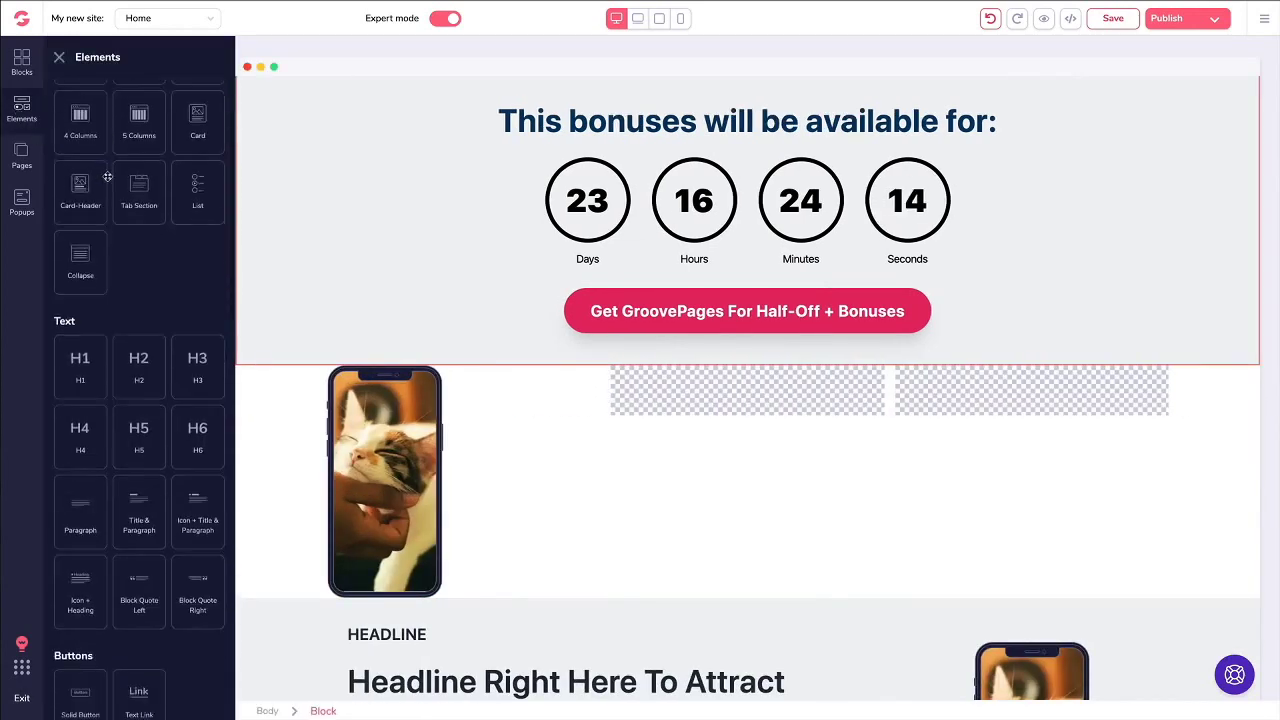
pyautogui.scroll(-2, 113, 211)
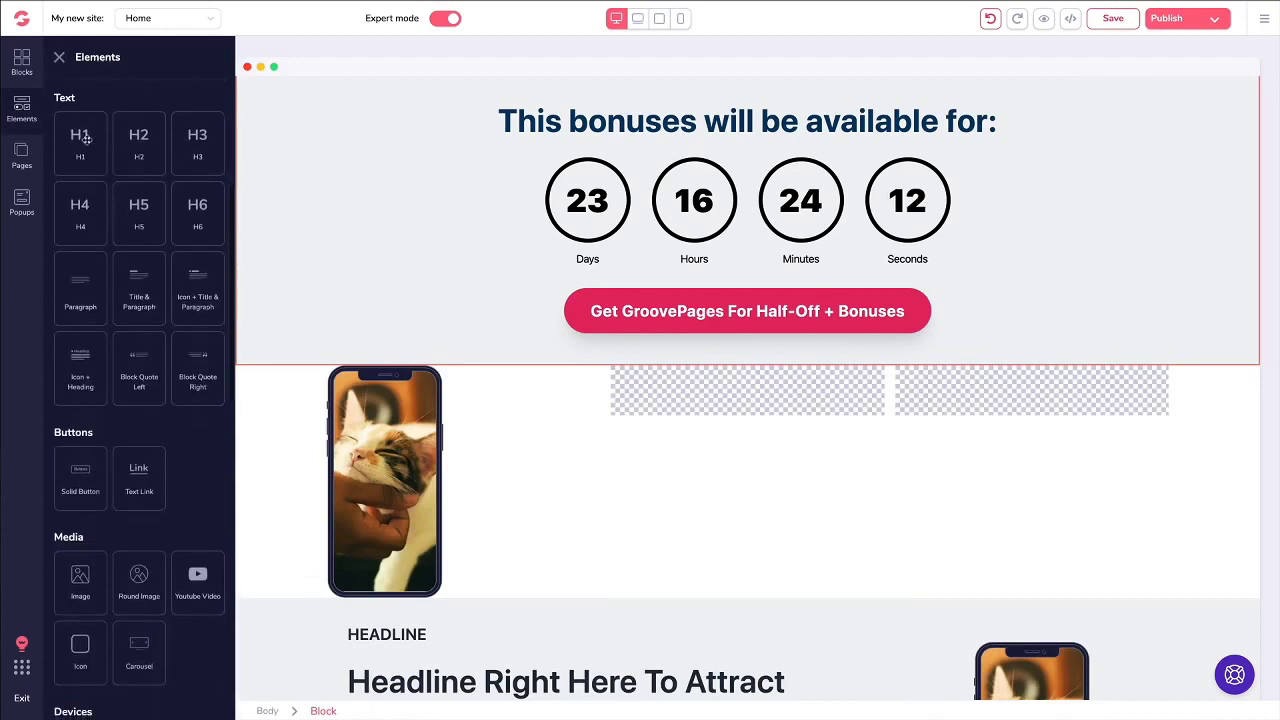
pyautogui.moveTo(82, 138); pyautogui.dragTo(690, 405)
pyautogui.scroll(-3, 118, 327)
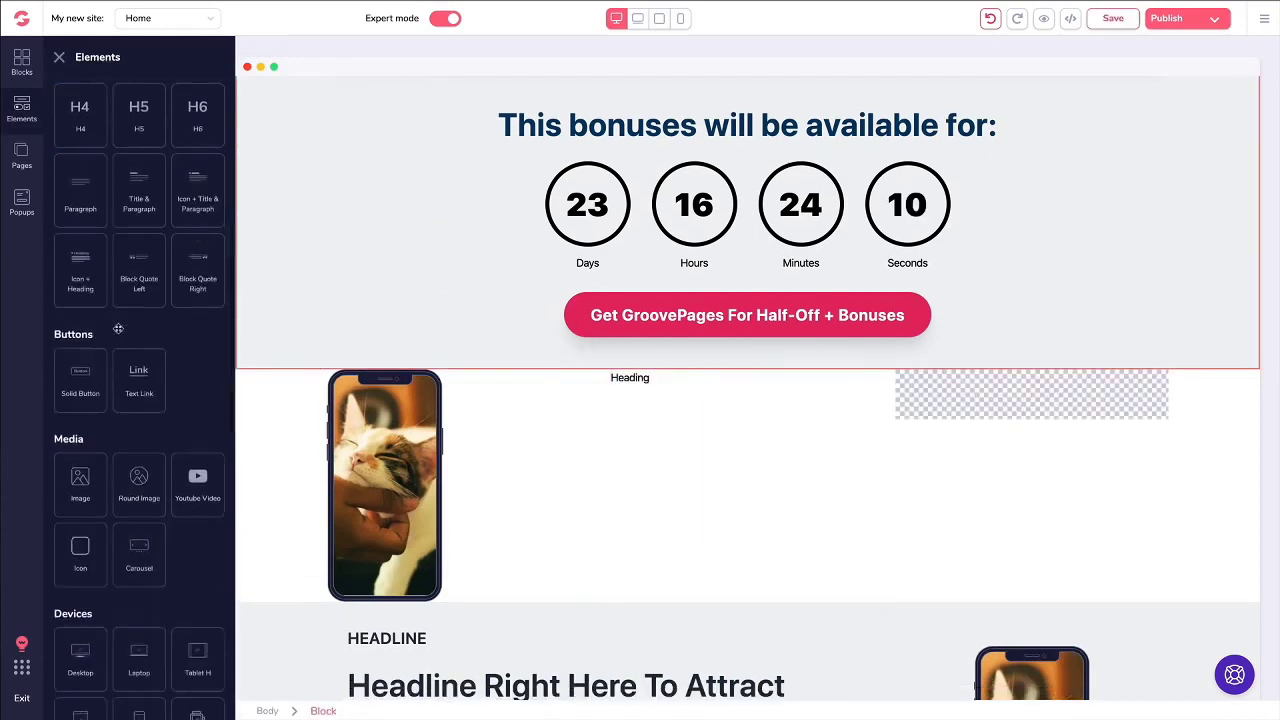
# Step: Put a YouTube video in the row's third column, then select the block below the countdown
pyautogui.scroll(-2, 118, 327)
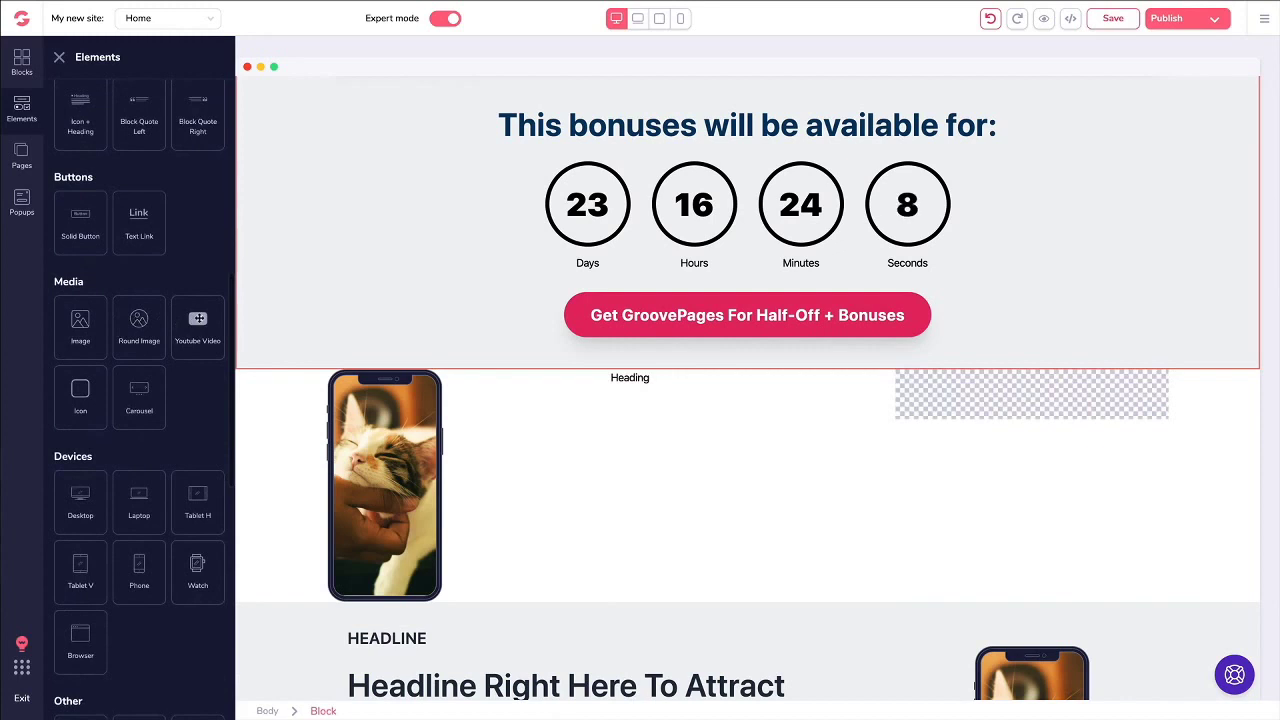
pyautogui.moveTo(198, 325); pyautogui.dragTo(963, 494)
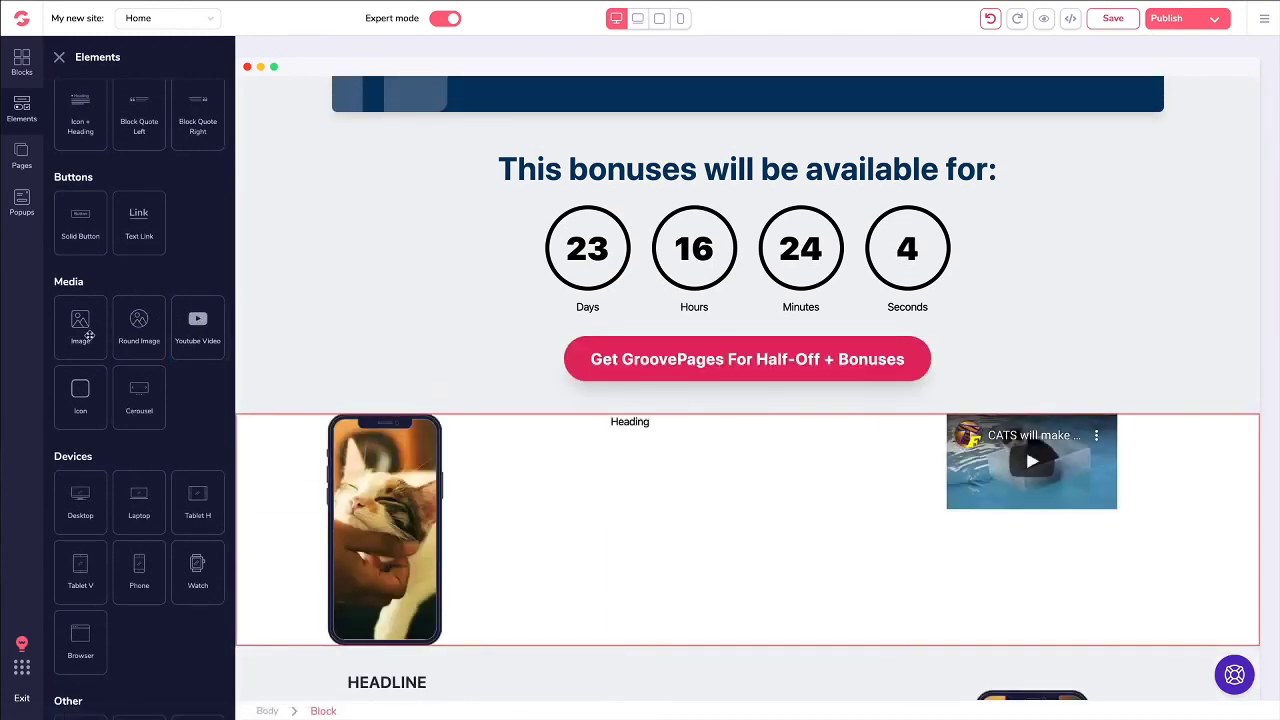
pyautogui.scroll(-4, 88, 340)
pyautogui.scroll(-3, 84, 355)
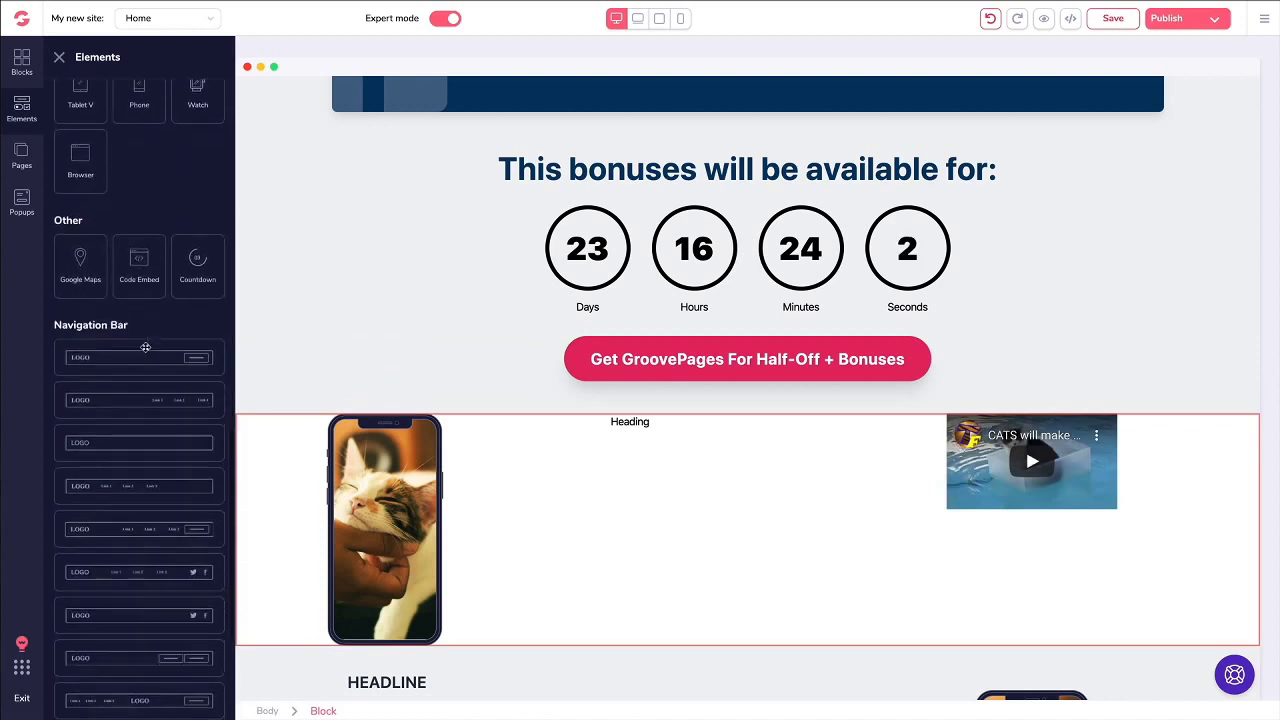
pyautogui.click(274, 420)
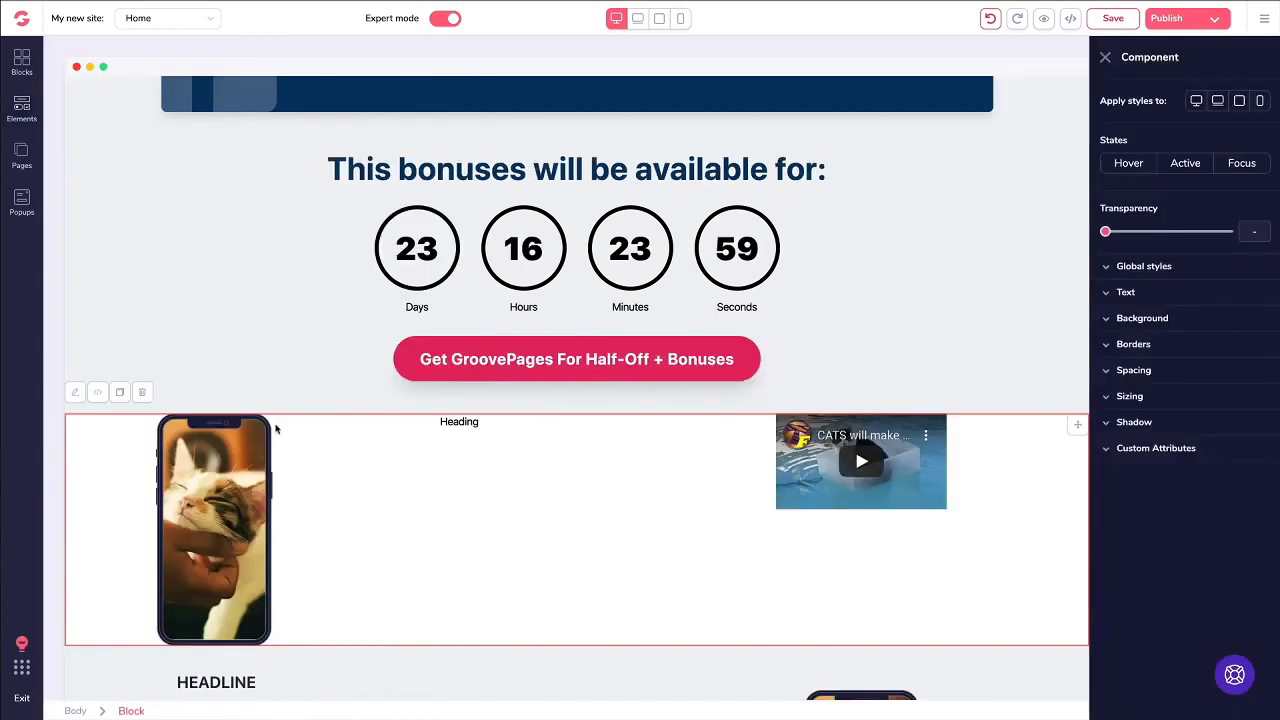
# Step: Delete the phone/cat video block, then view the top YouTube video's ID and 16:9 ratio settings
pyautogui.click(143, 394)
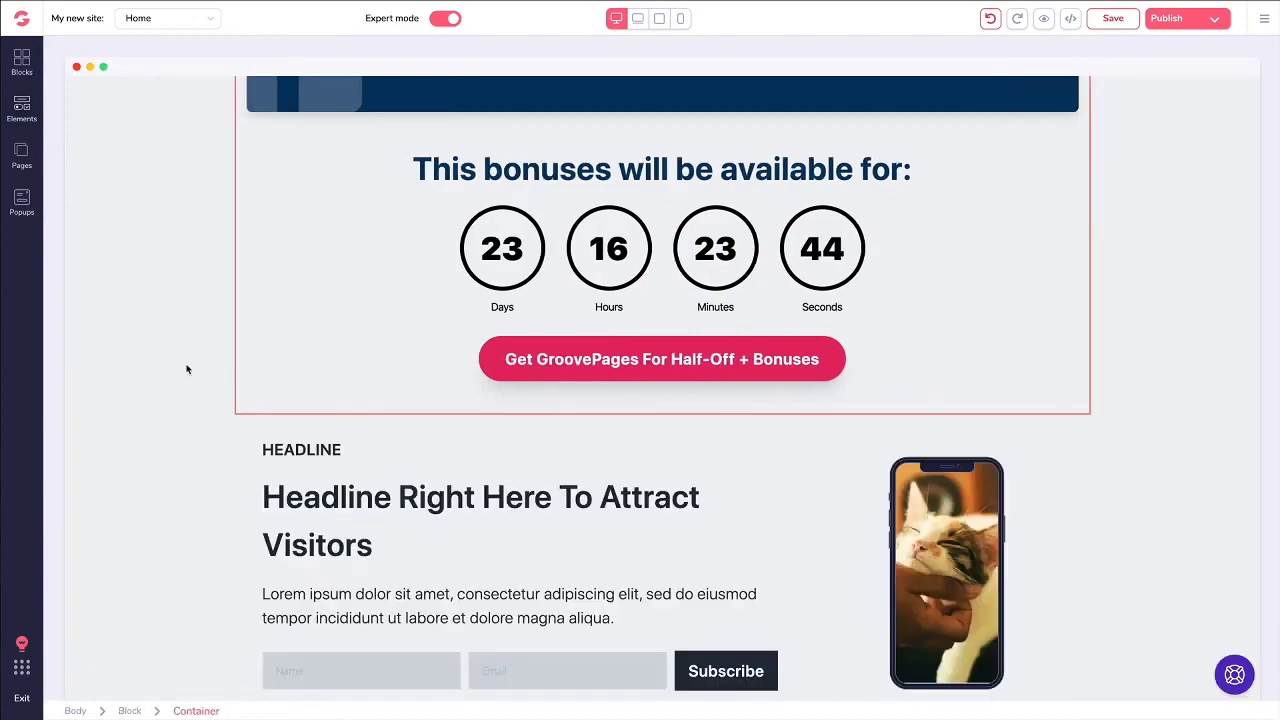
pyautogui.scroll(15, 187, 370)
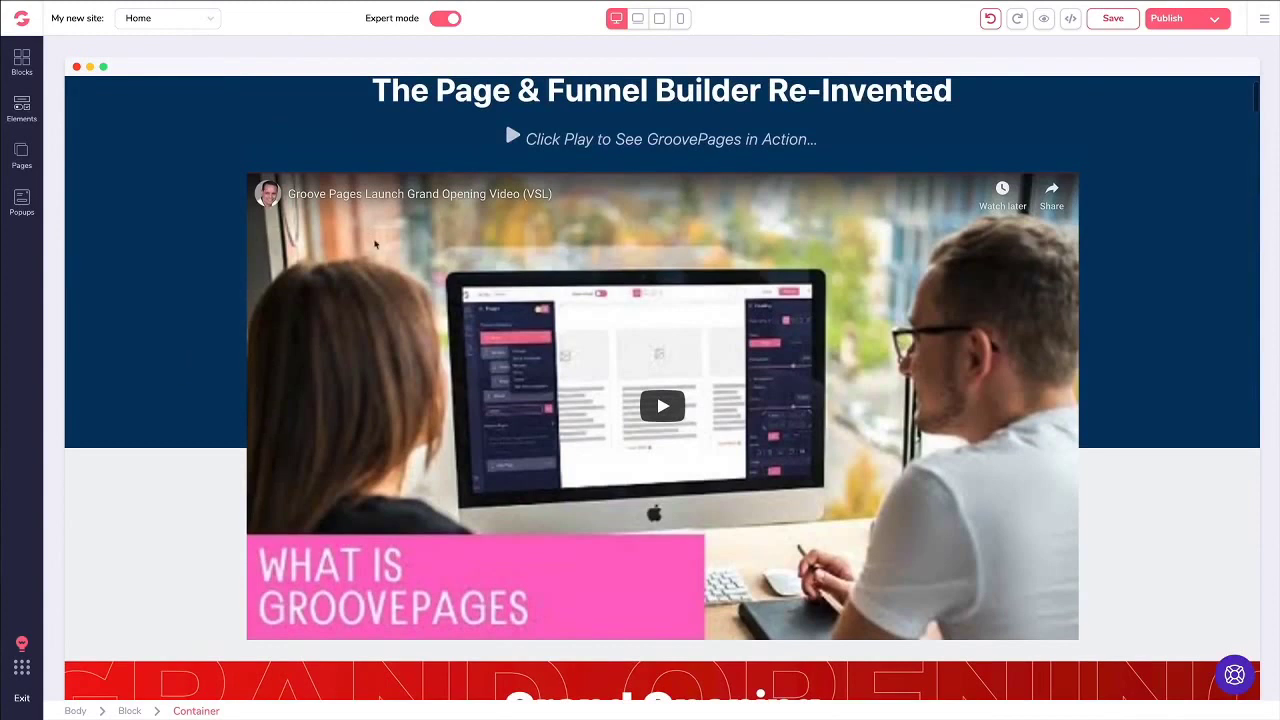
pyautogui.click(374, 239)
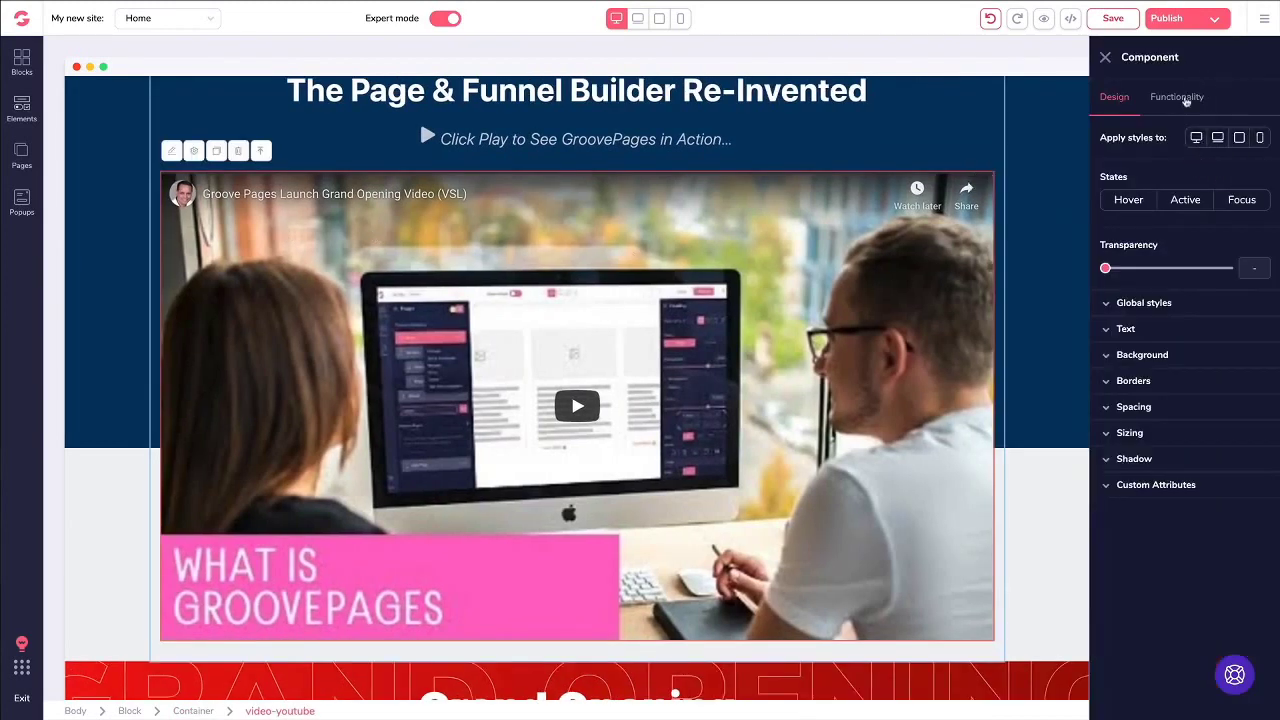
pyautogui.click(1184, 100)
pyautogui.moveTo(1198, 166); pyautogui.dragTo(1087, 167)
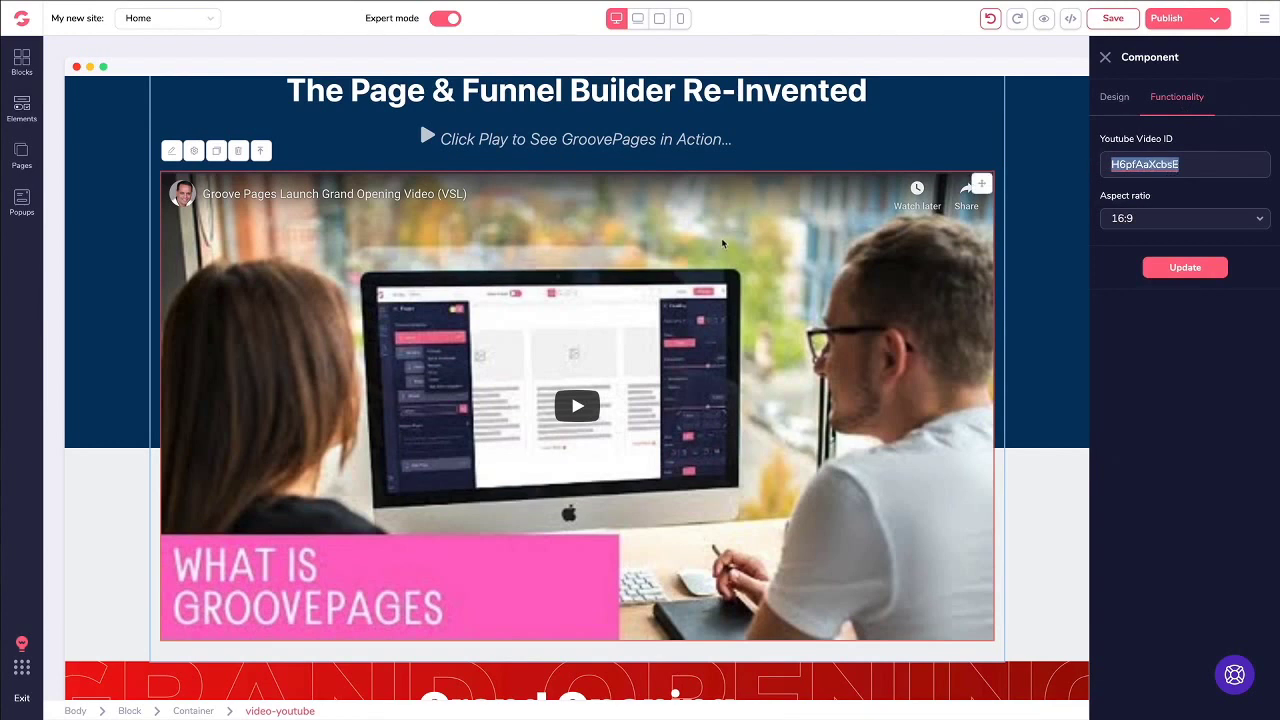
pyautogui.click(1167, 99)
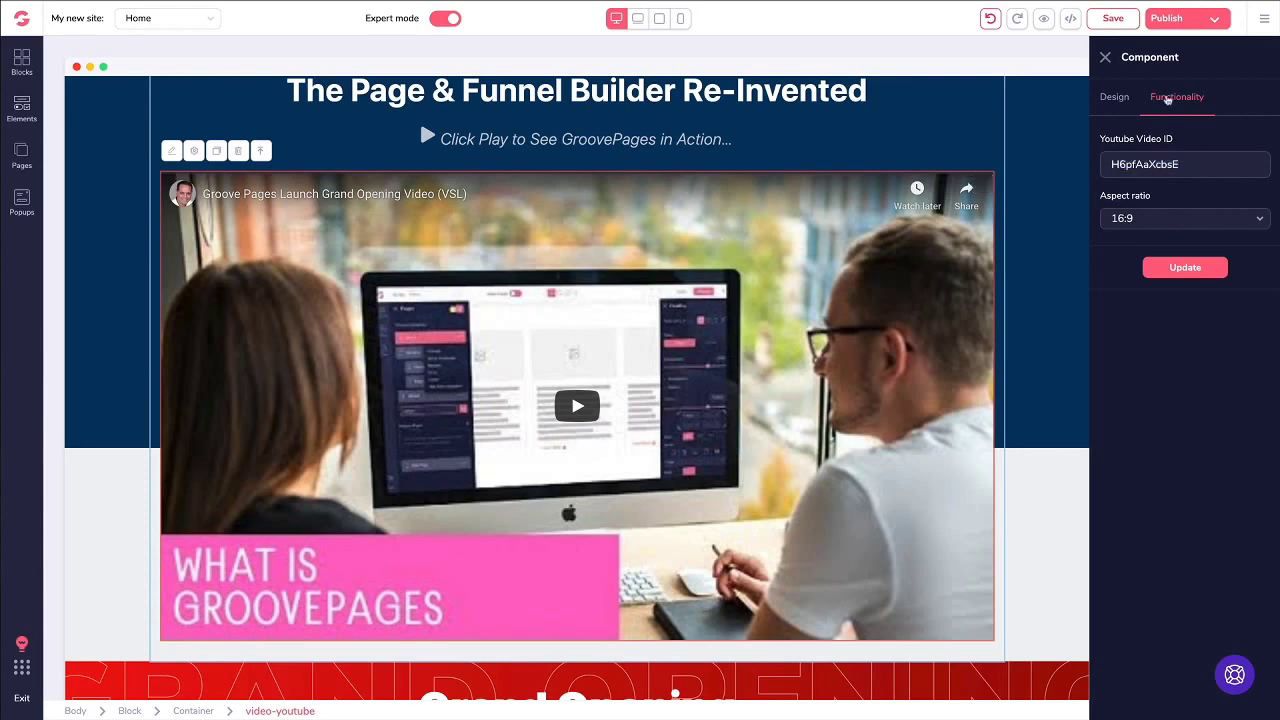
pyautogui.scroll(1, 962, 252)
pyautogui.scroll(-1, 962, 252)
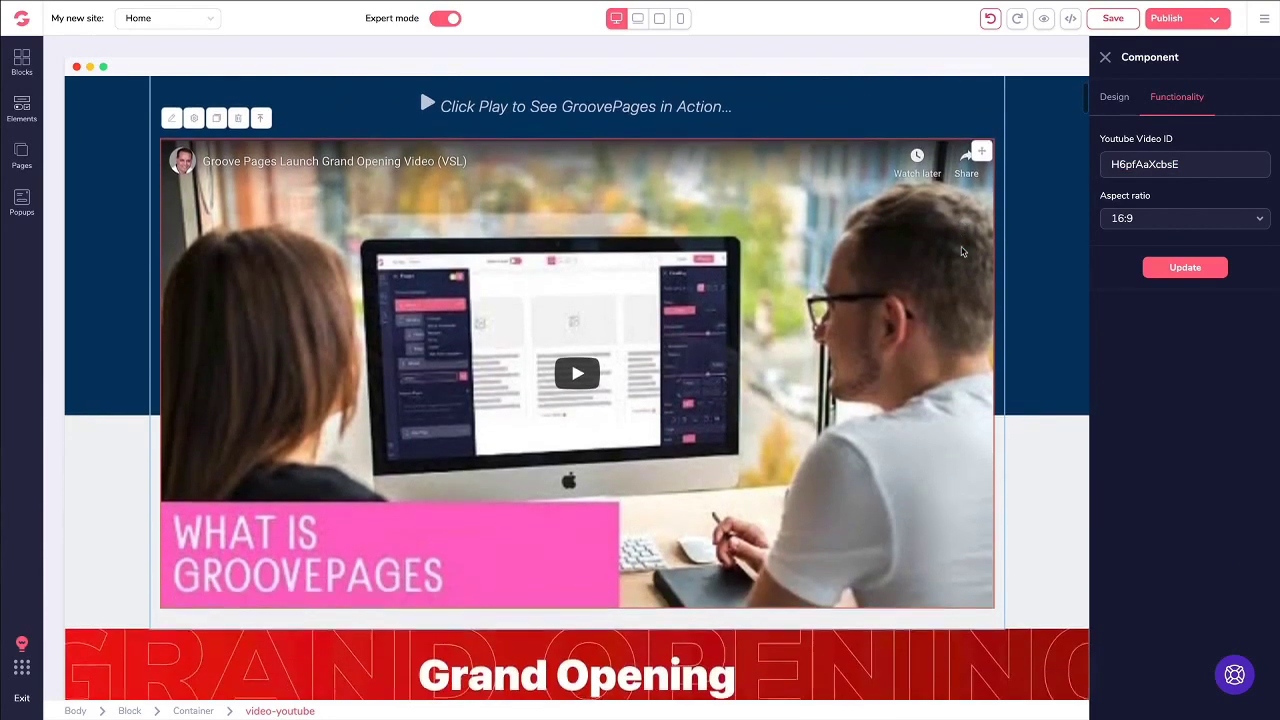
pyautogui.scroll(1, 962, 252)
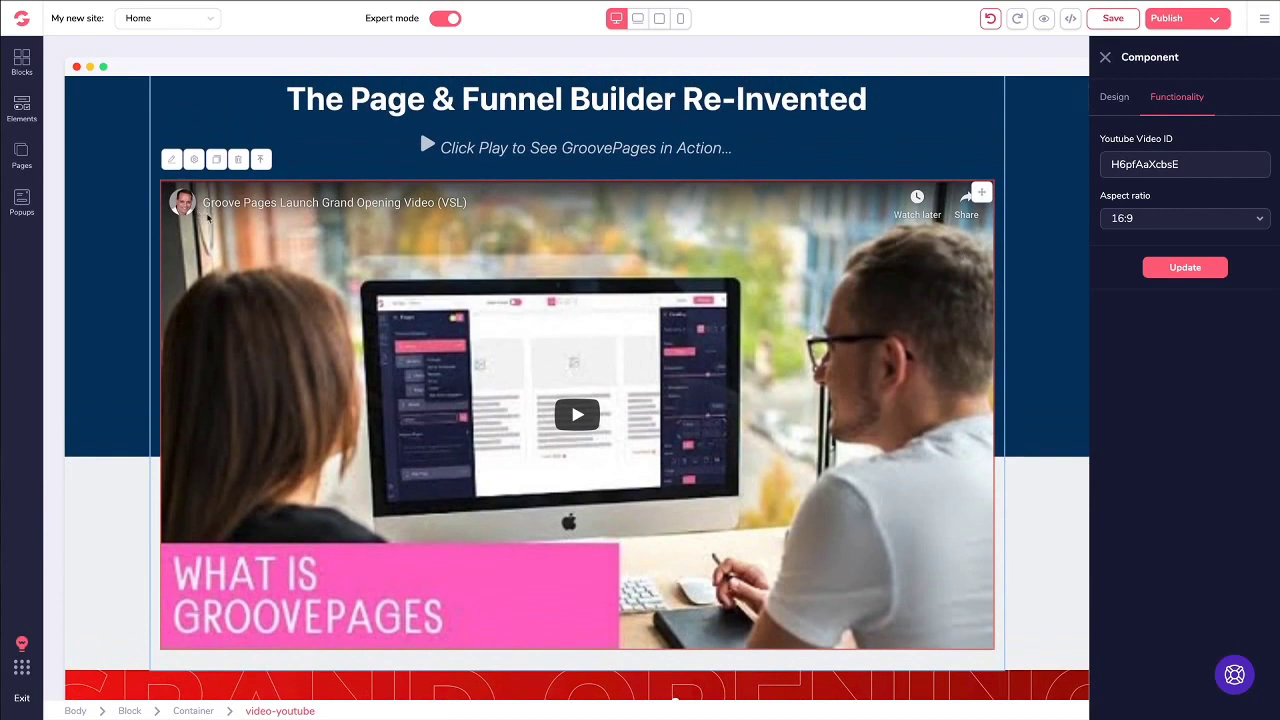
# Step: Make the top video's width relative to its parent at 3/4
pyautogui.click(1116, 98)
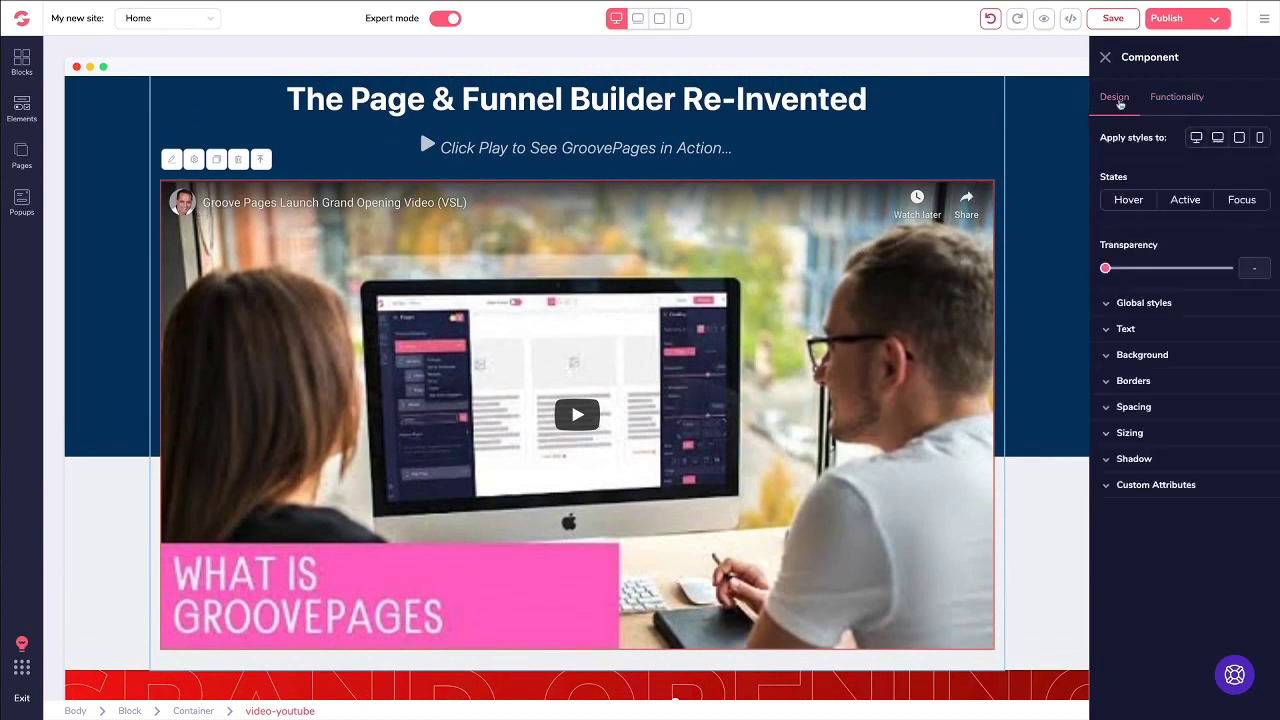
pyautogui.click(1130, 433)
pyautogui.click(1141, 480)
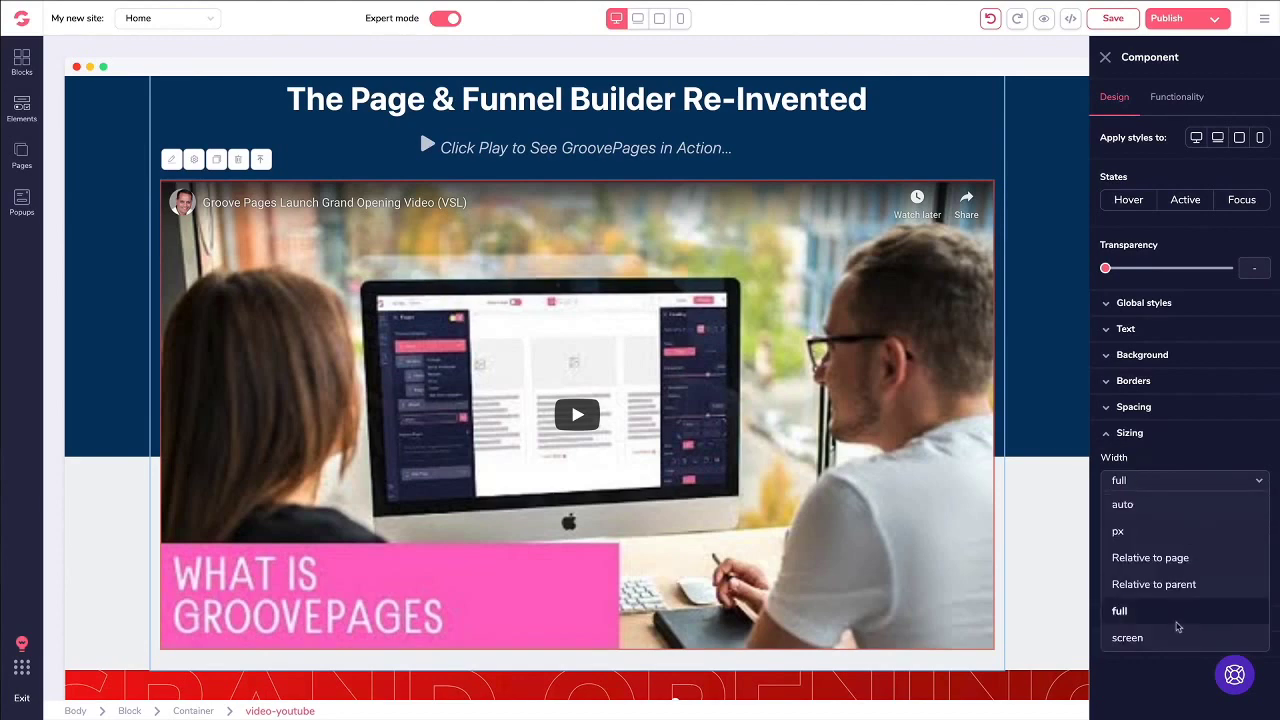
pyautogui.click(1143, 584)
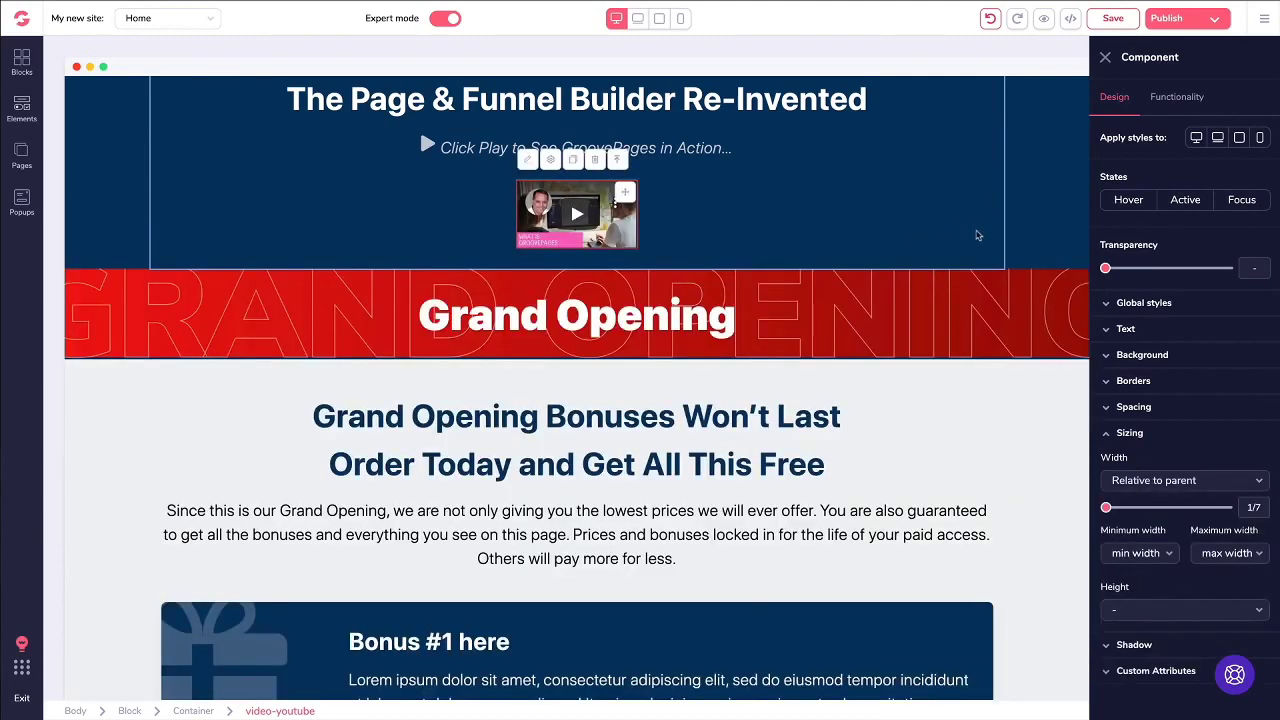
pyautogui.moveTo(1108, 510); pyautogui.dragTo(1197, 510)
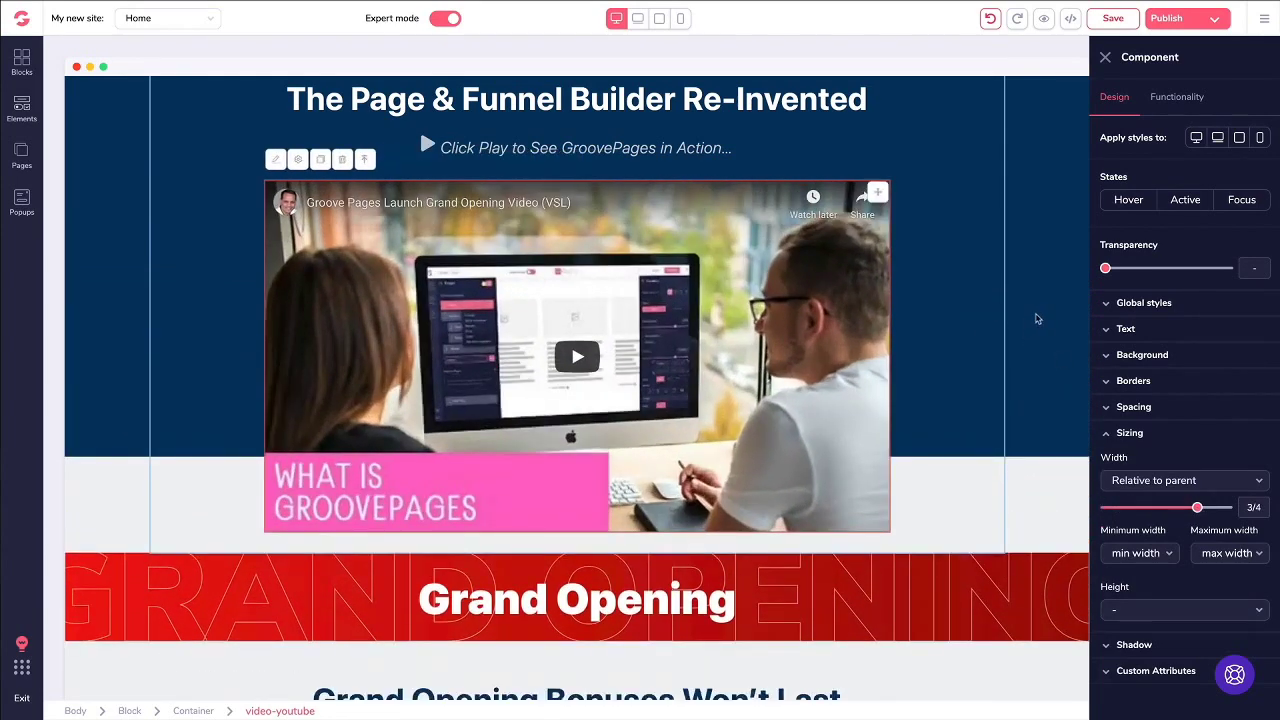
pyautogui.click(1108, 436)
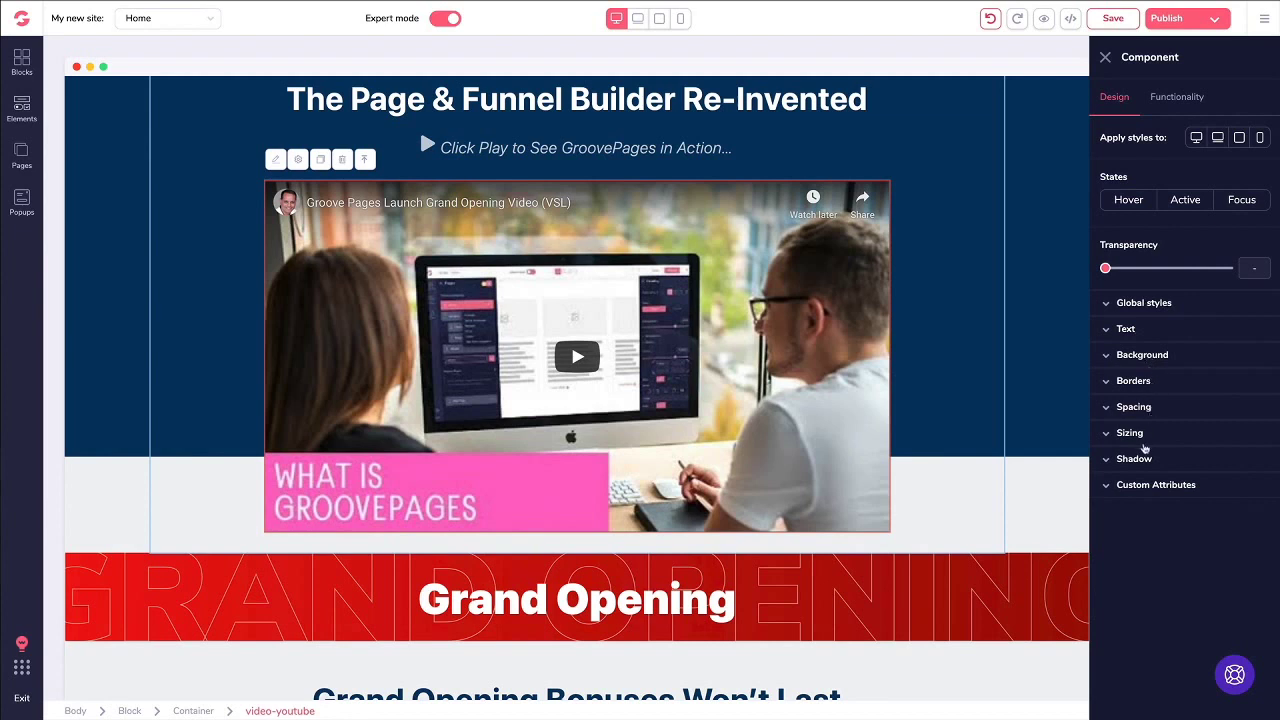
# Step: Review the video's custom attribute display options without changes and close its settings
pyautogui.click(1131, 485)
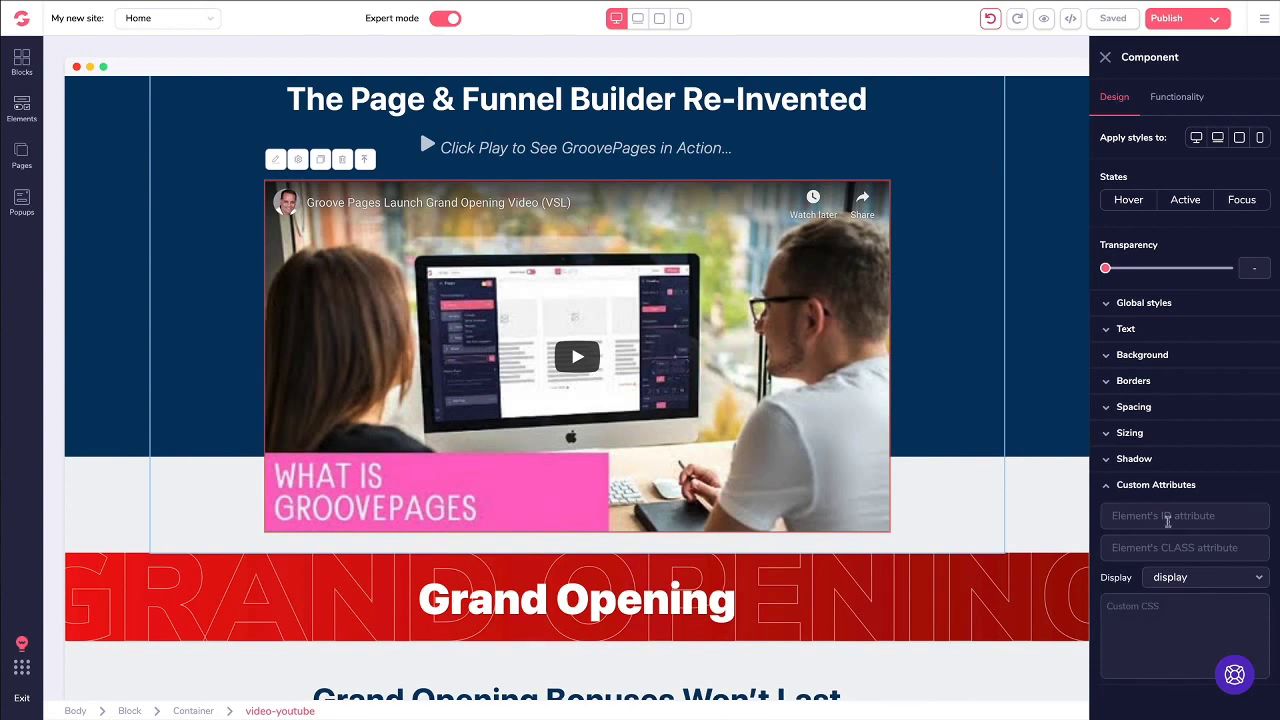
pyautogui.click(1160, 580)
pyautogui.scroll(-2, 1158, 575)
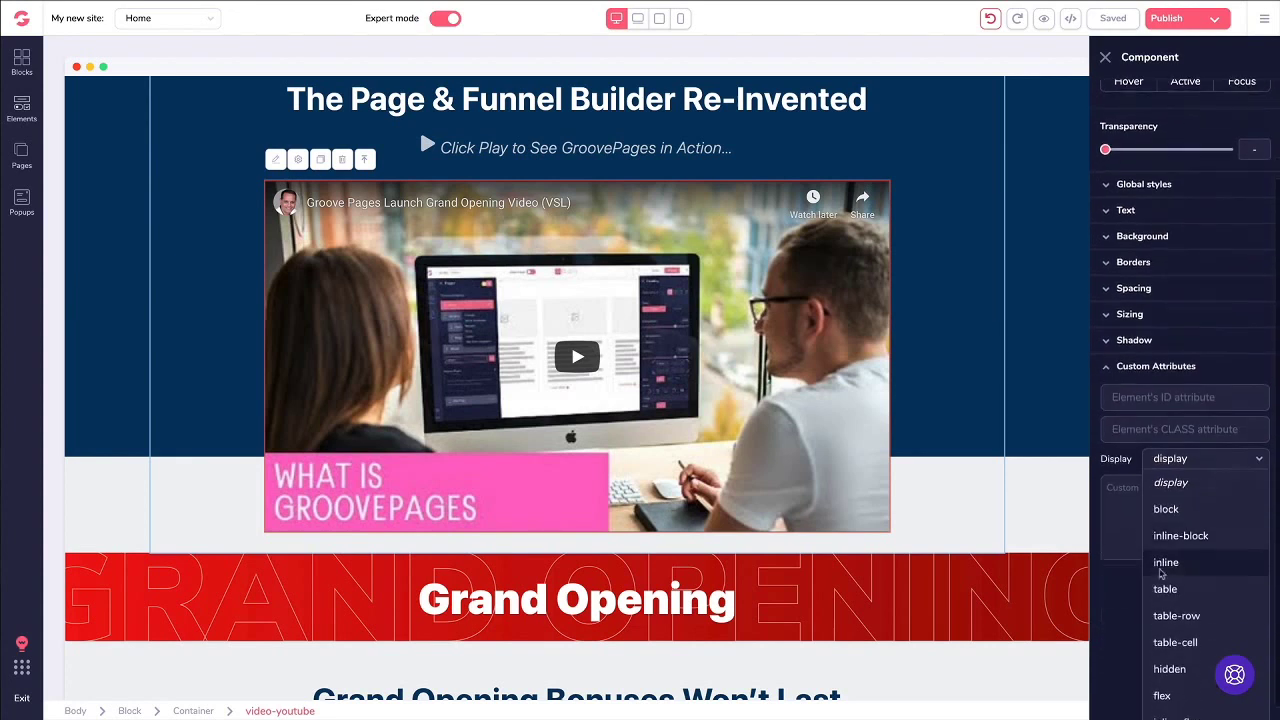
pyautogui.scroll(2, 1157, 567)
pyautogui.click(1133, 488)
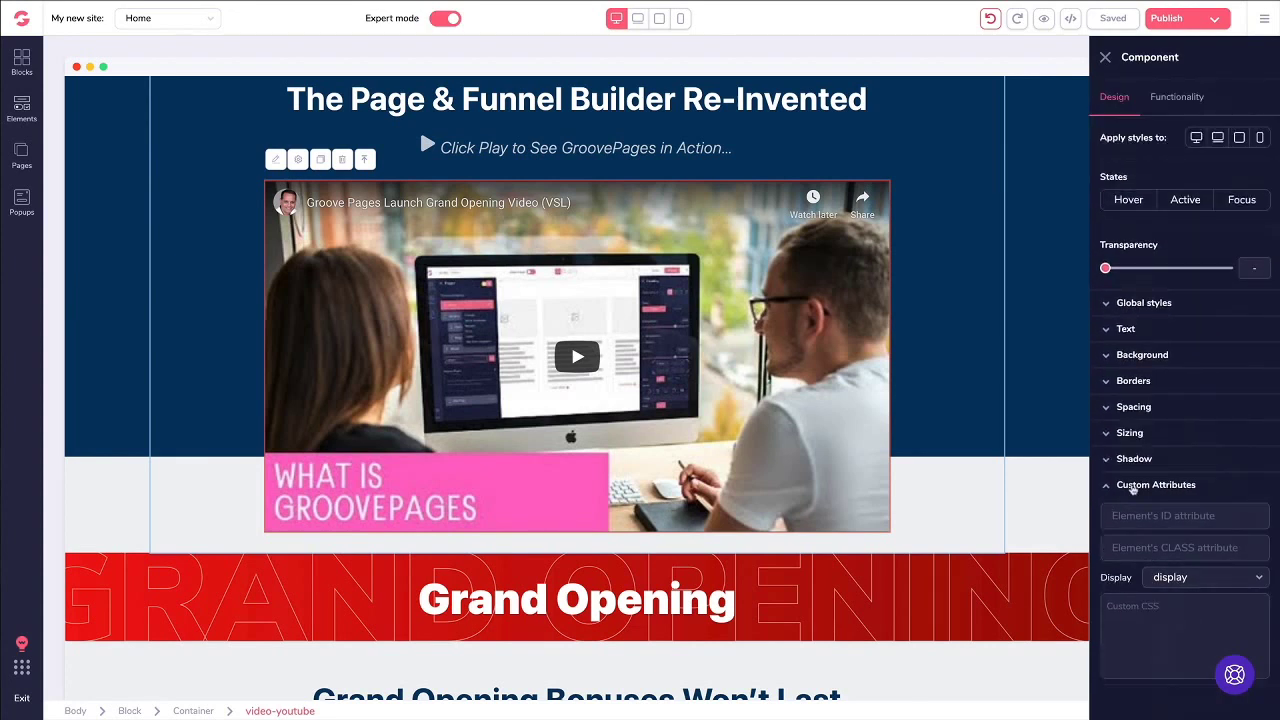
pyautogui.click(1108, 487)
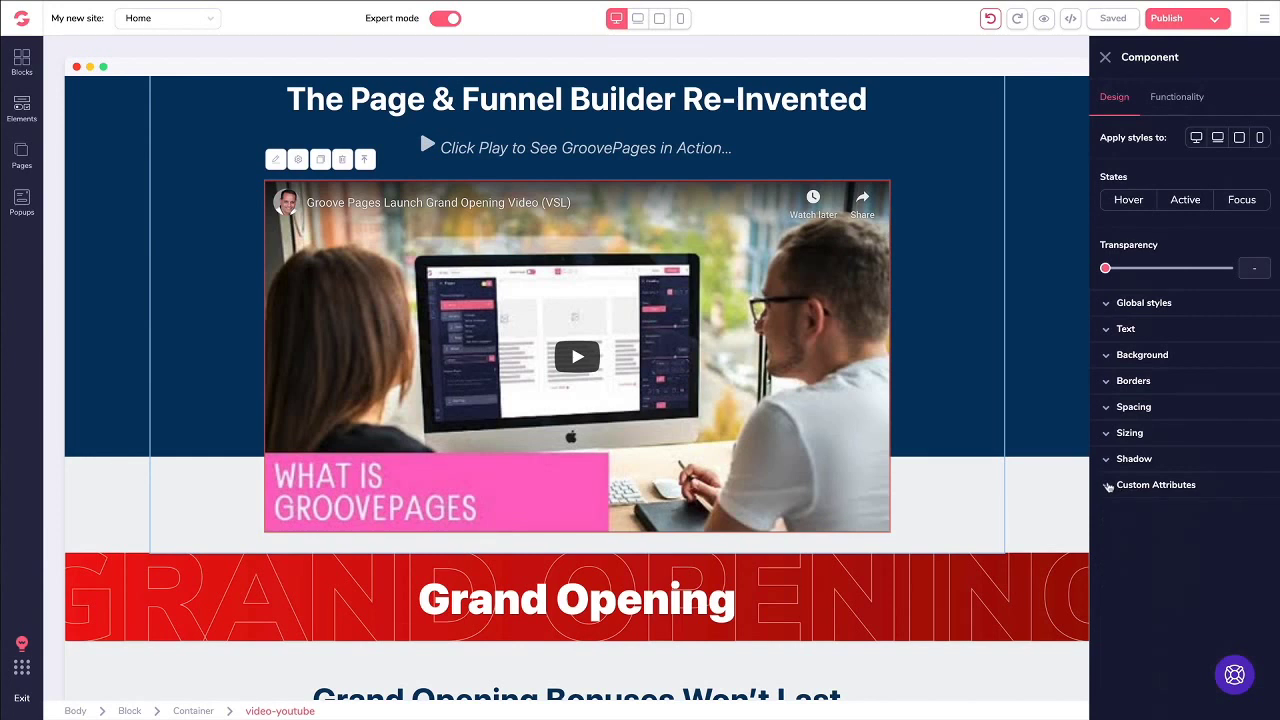
pyautogui.click(1105, 57)
pyautogui.scroll(-15, 733, 213)
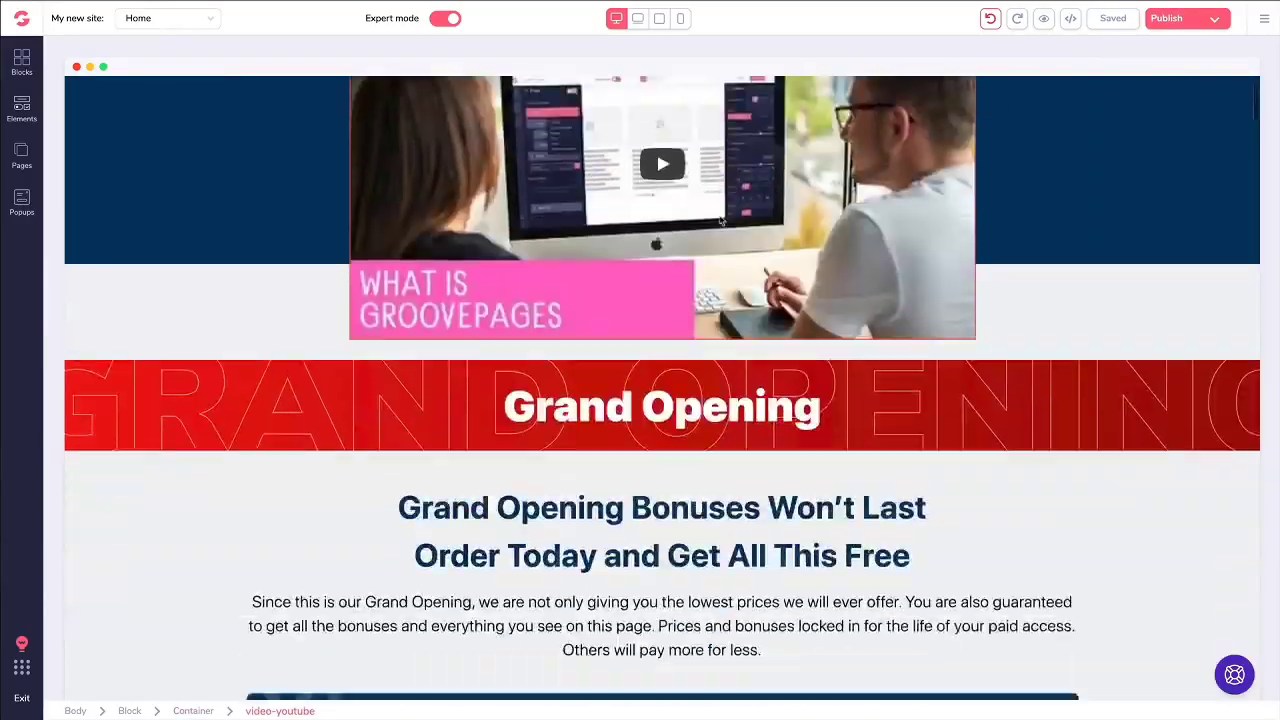
pyautogui.scroll(-20, 733, 213)
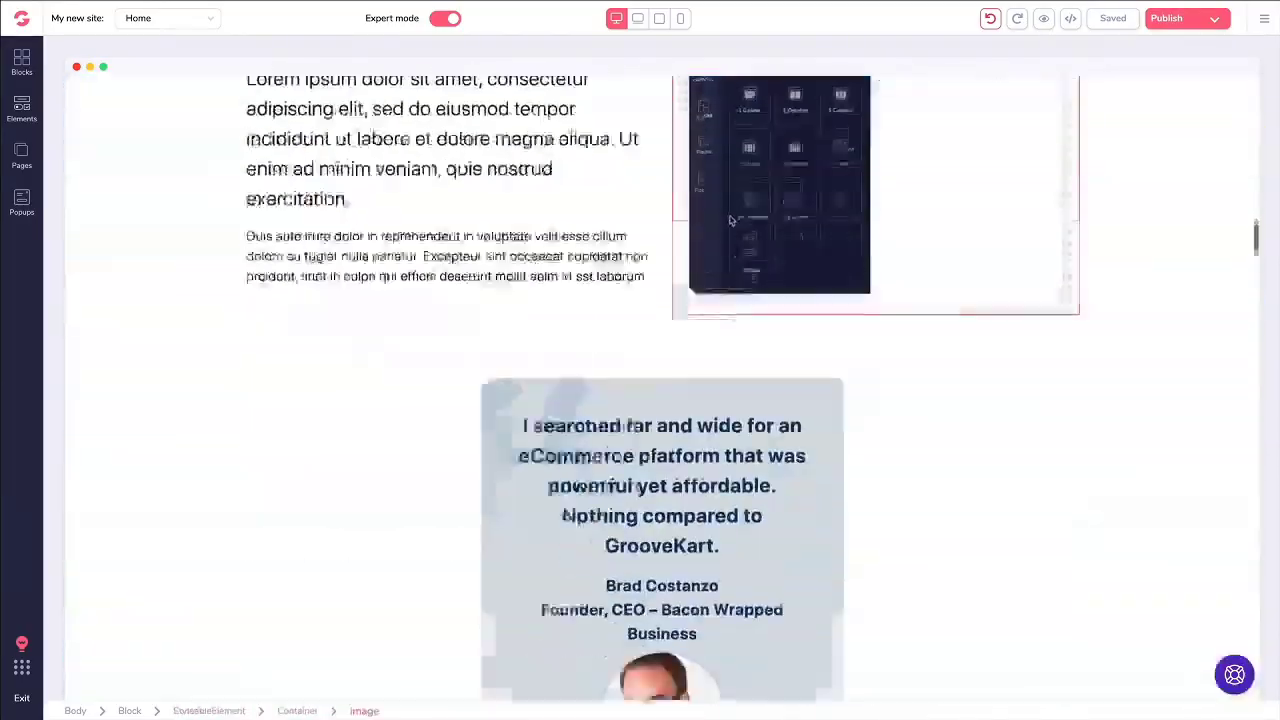
pyautogui.scroll(-20, 716, 227)
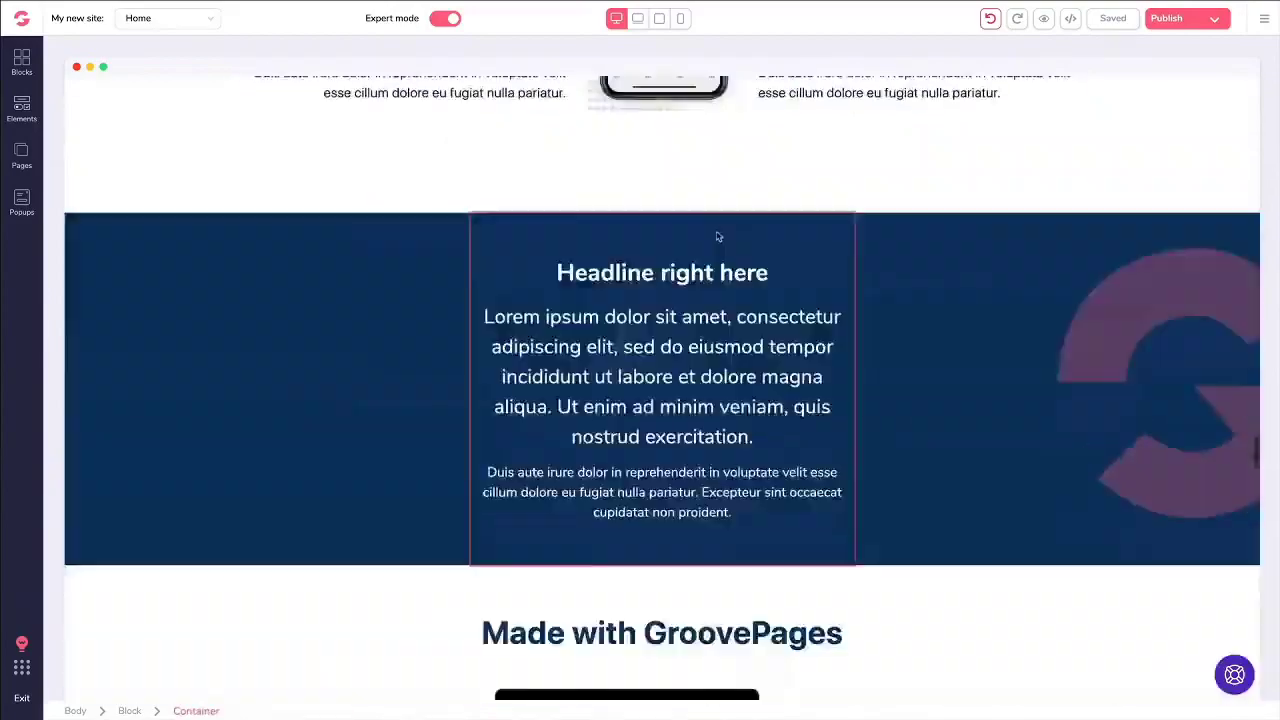
pyautogui.scroll(-20, 716, 232)
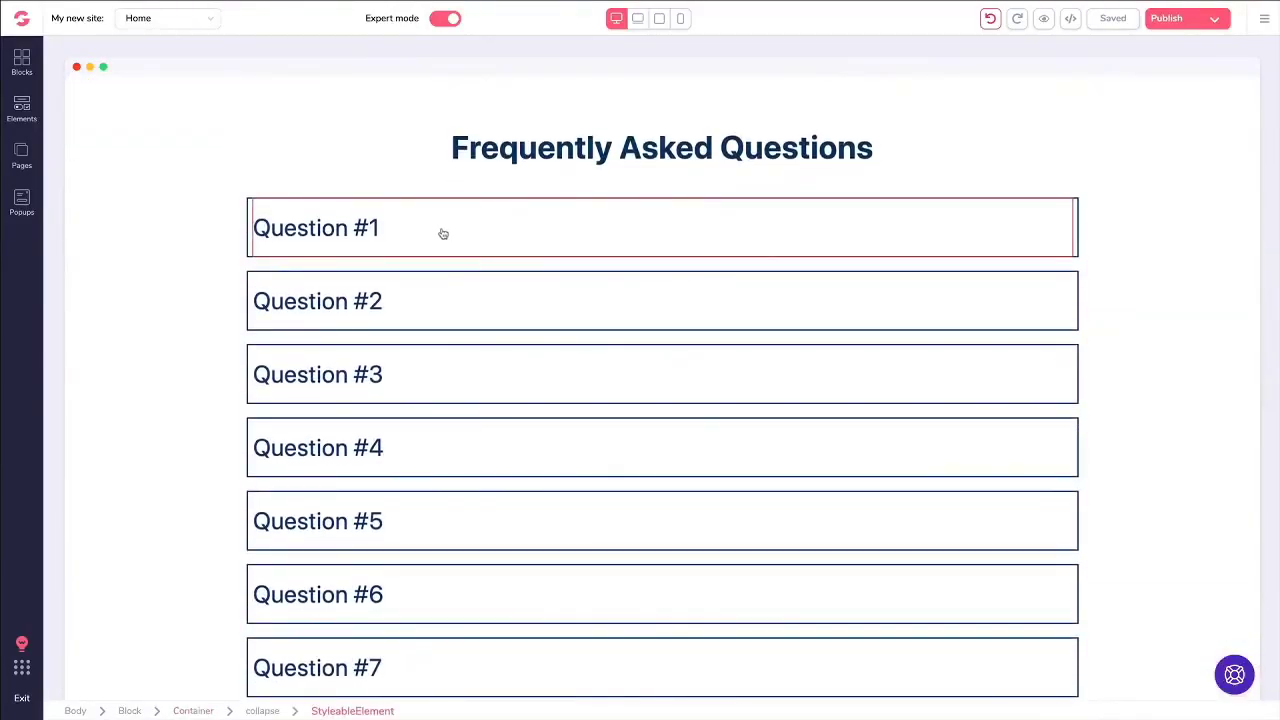
pyautogui.click(27, 110)
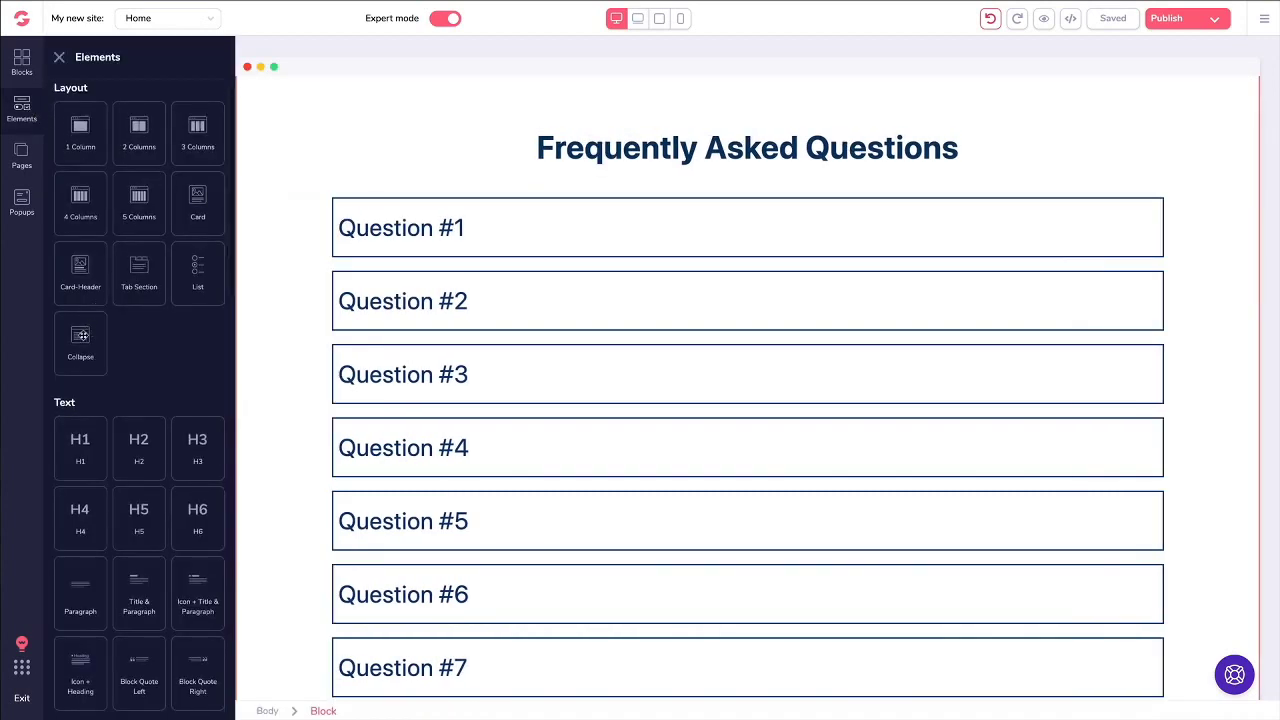
pyautogui.moveTo(80, 355); pyautogui.dragTo(466, 360)
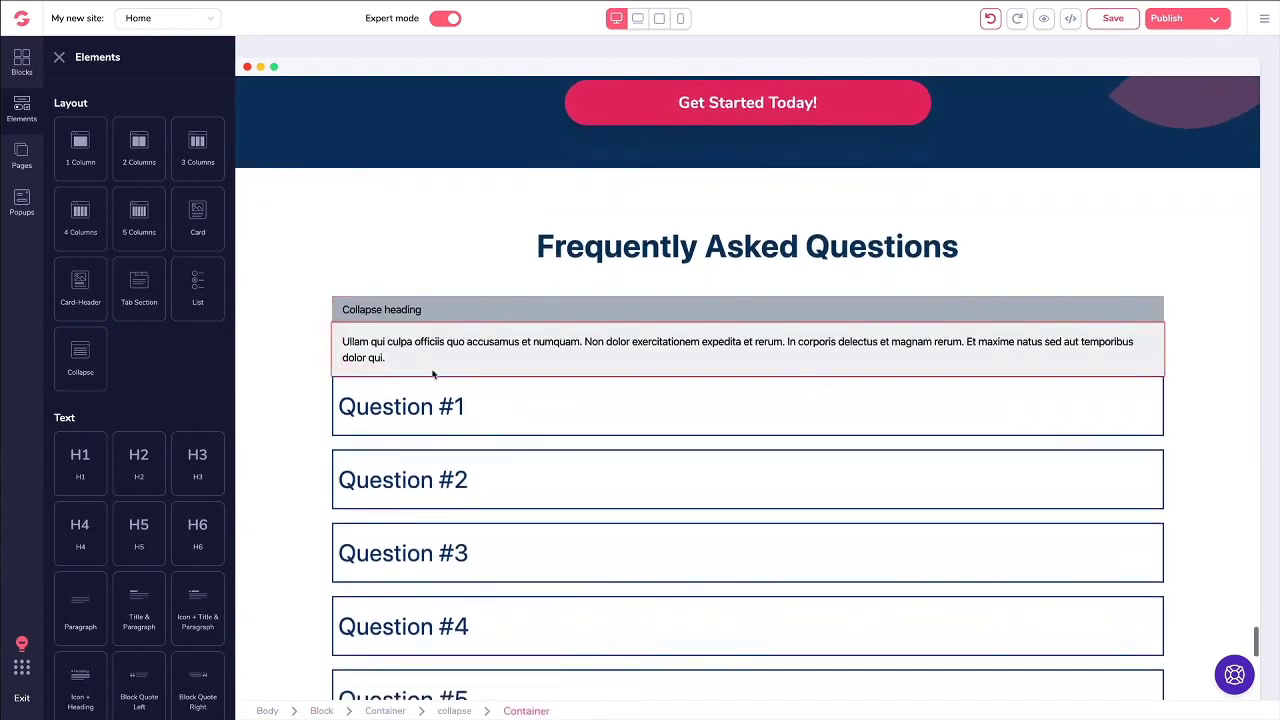
pyautogui.click(402, 318)
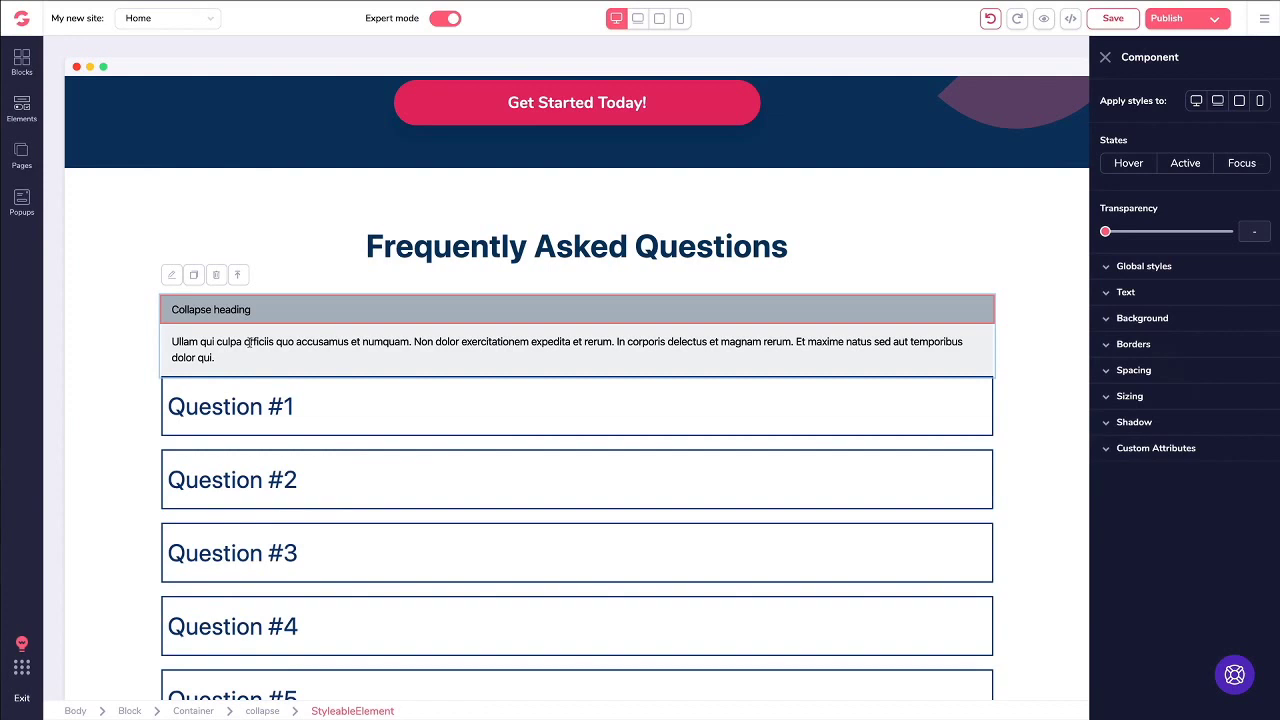
pyautogui.click(219, 279)
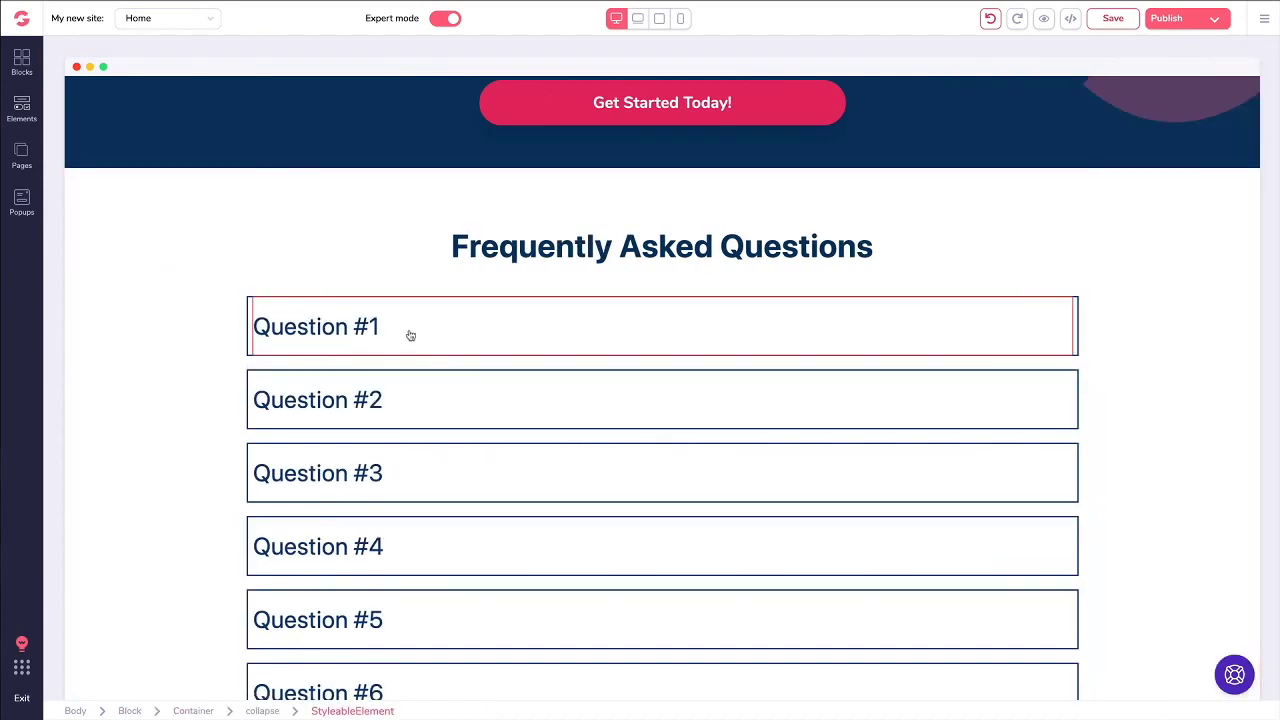
pyautogui.click(330, 323)
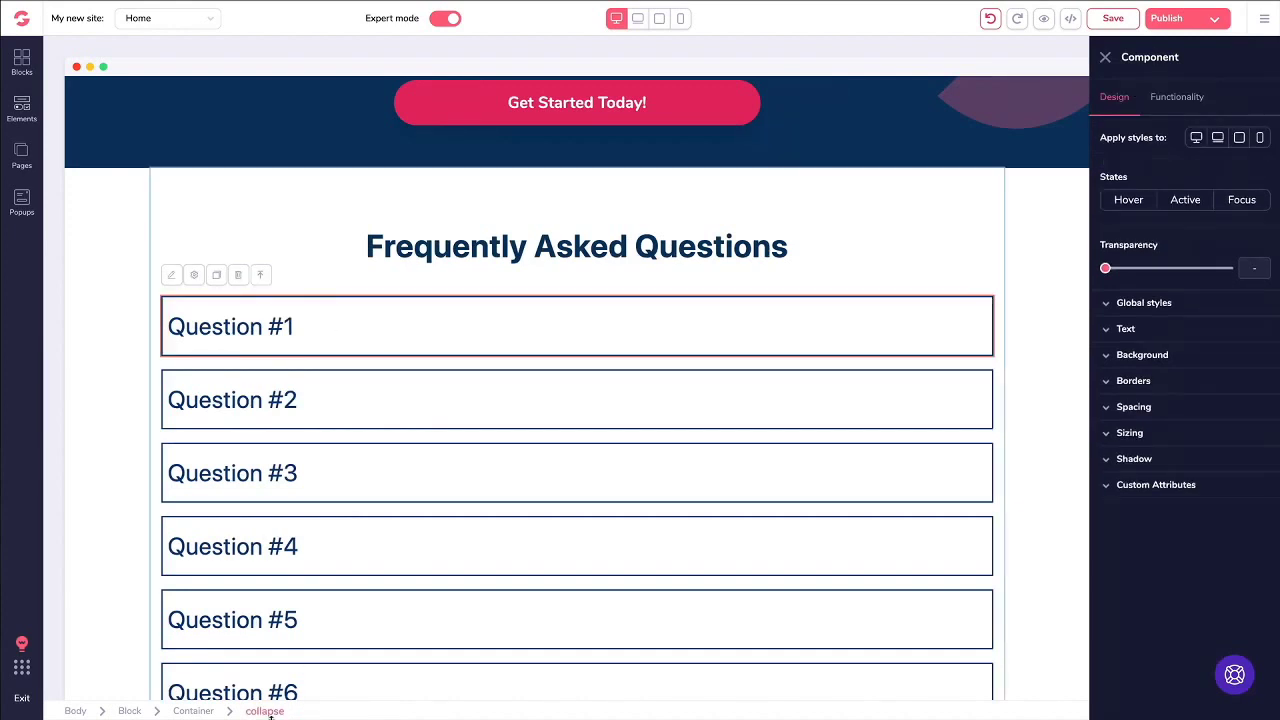
pyautogui.click(1159, 104)
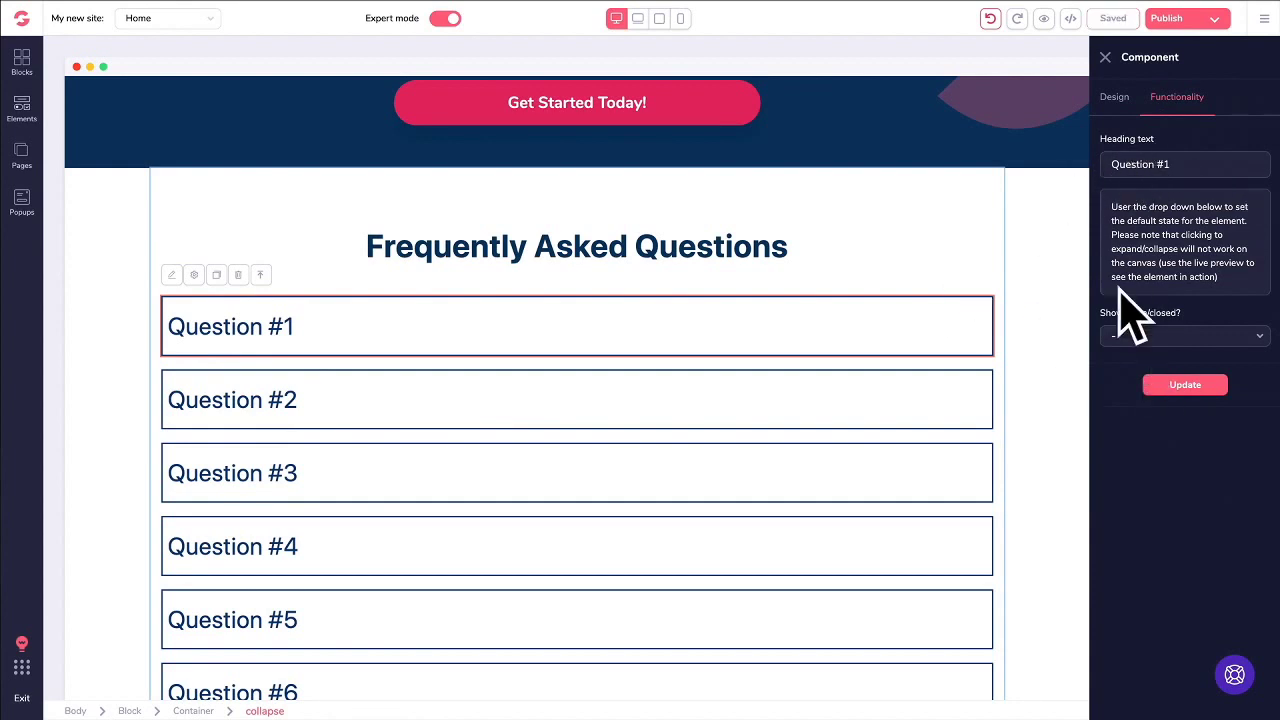
pyautogui.click(1105, 57)
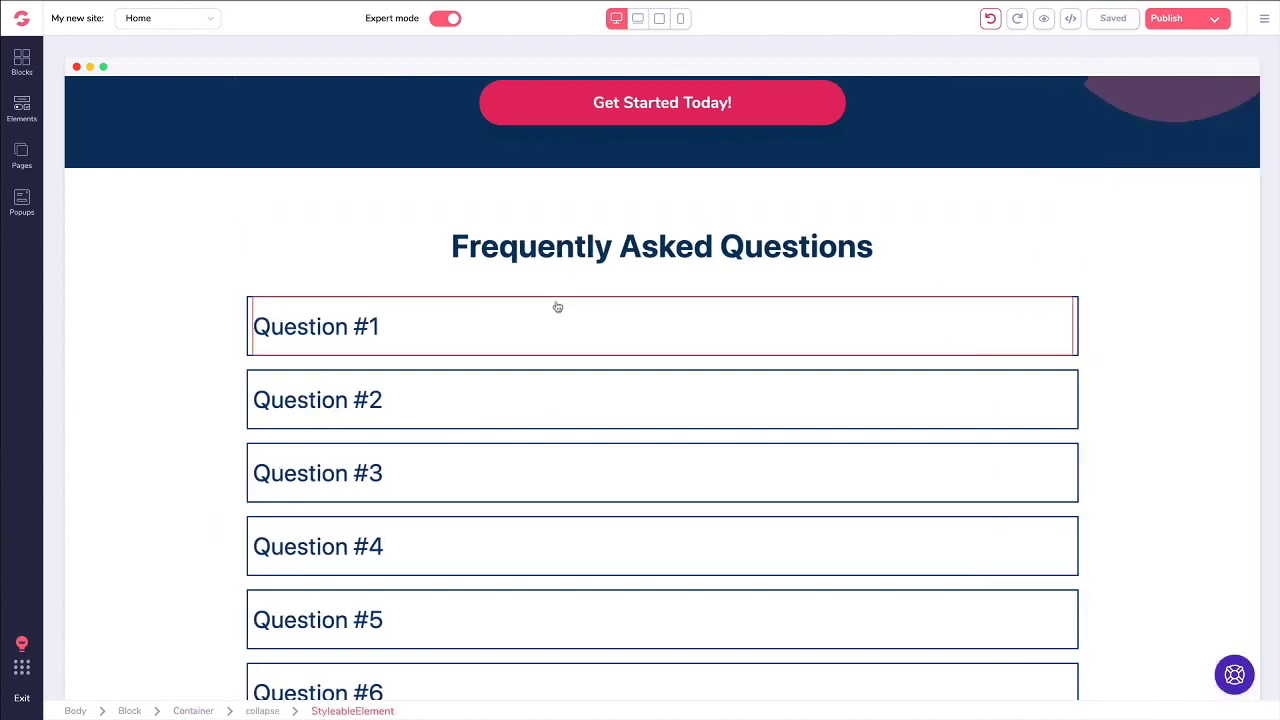
pyautogui.click(463, 316)
pyautogui.click(1106, 58)
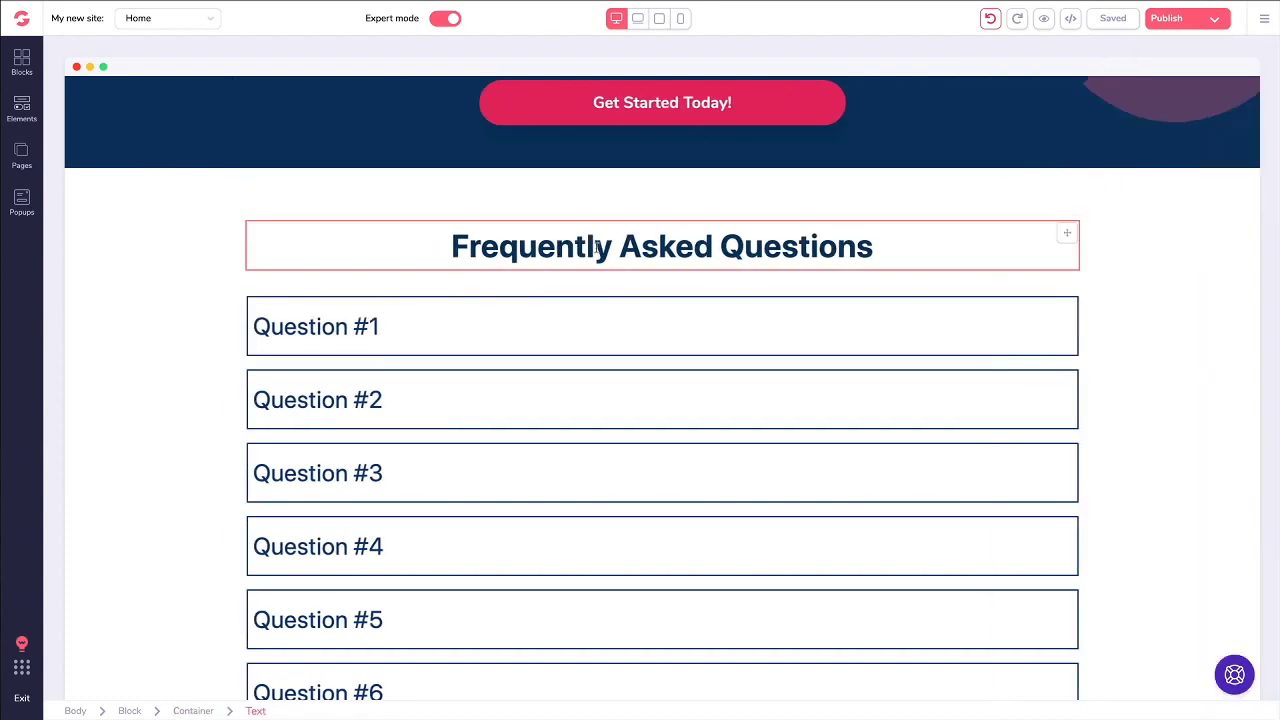
# Step: Scroll up to the Grand Opening section and select its video and containing block
pyautogui.scroll(5, 590, 248)
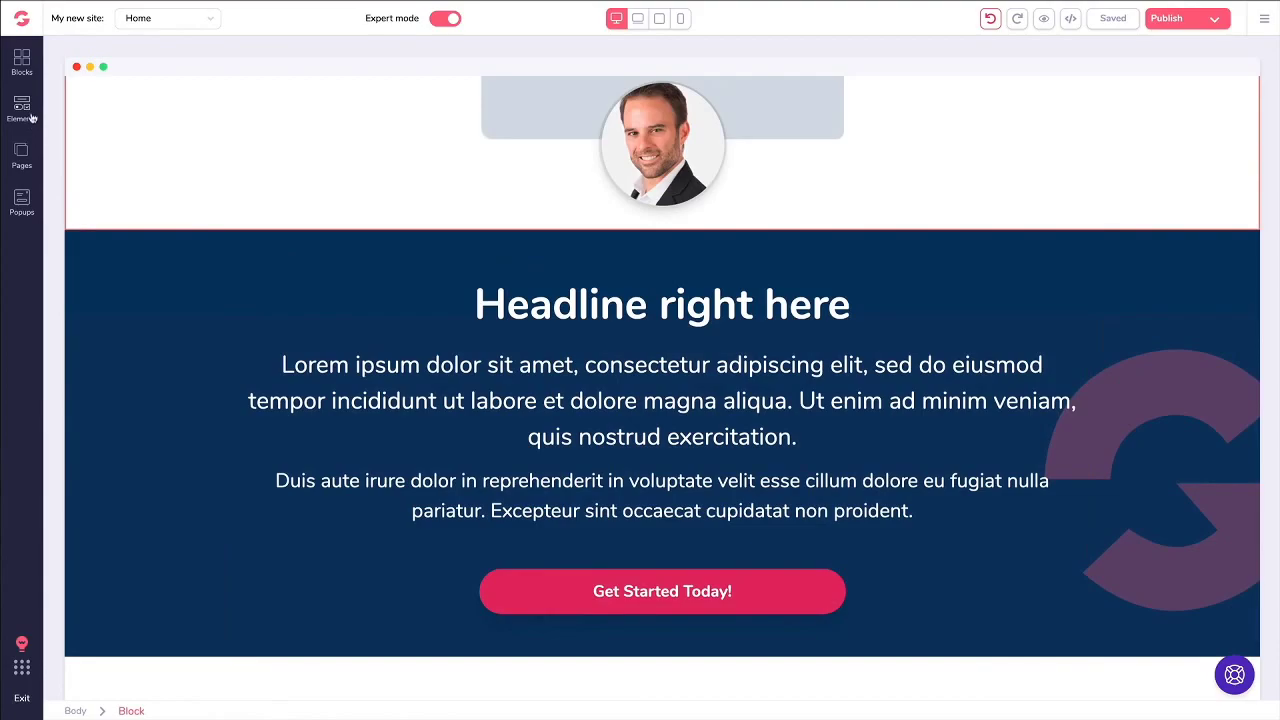
pyautogui.scroll(15, 337, 186)
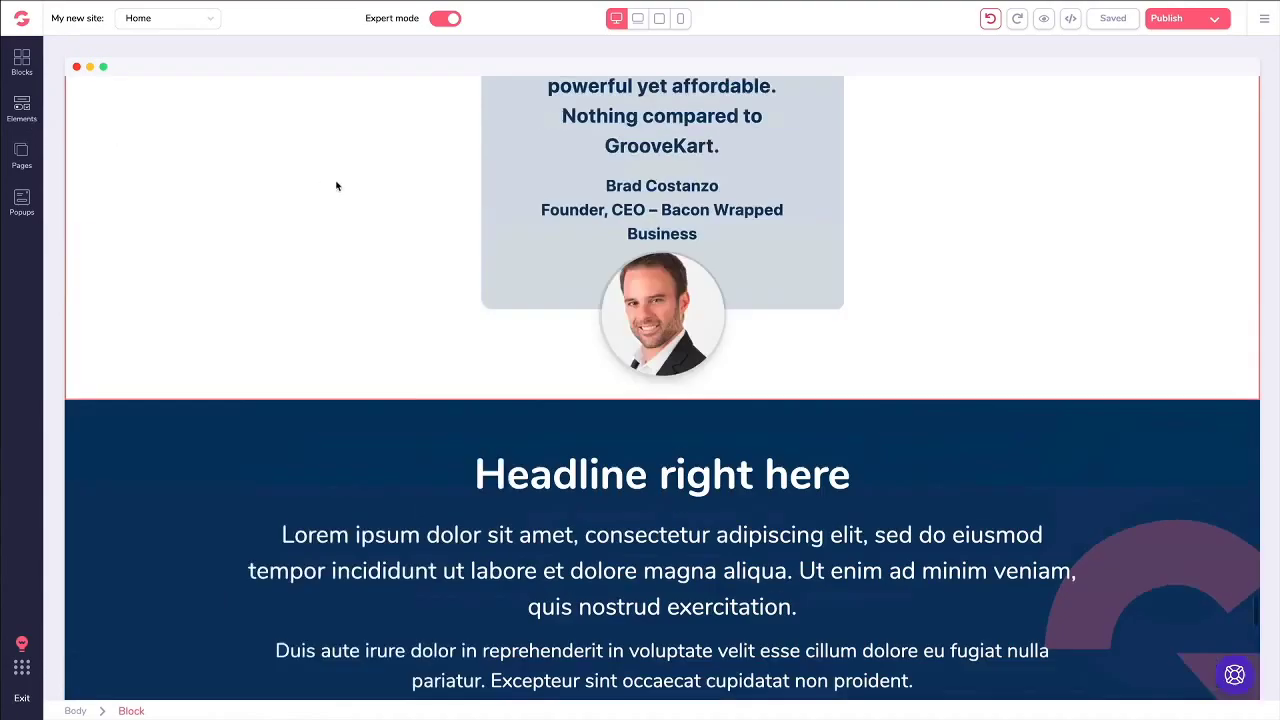
pyautogui.scroll(20, 335, 188)
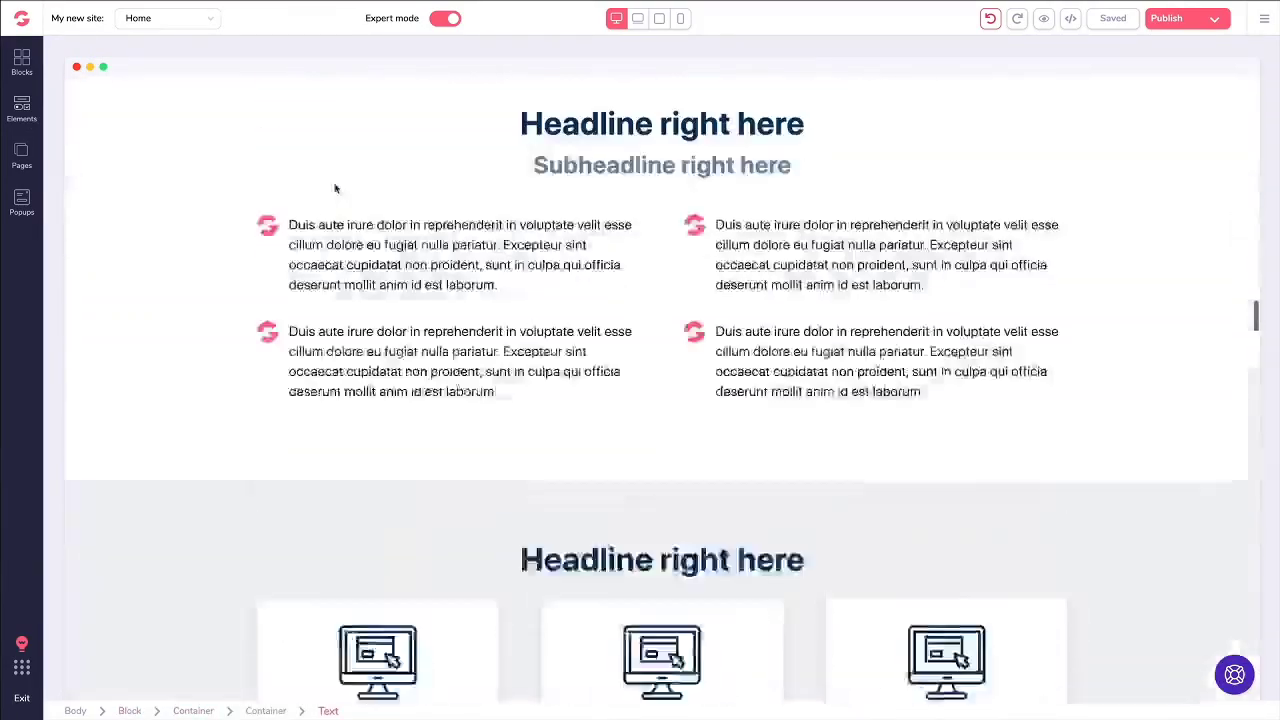
pyautogui.scroll(20, 1206, 214)
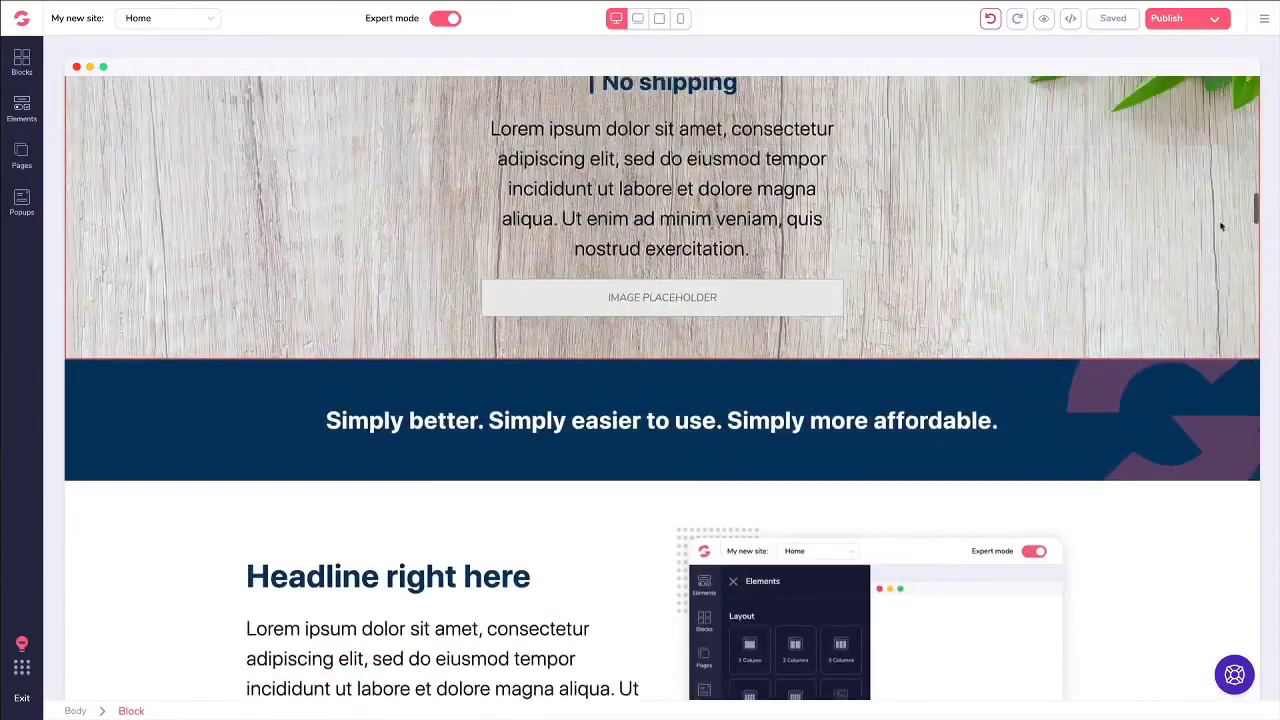
pyautogui.scroll(-3, 1089, 200)
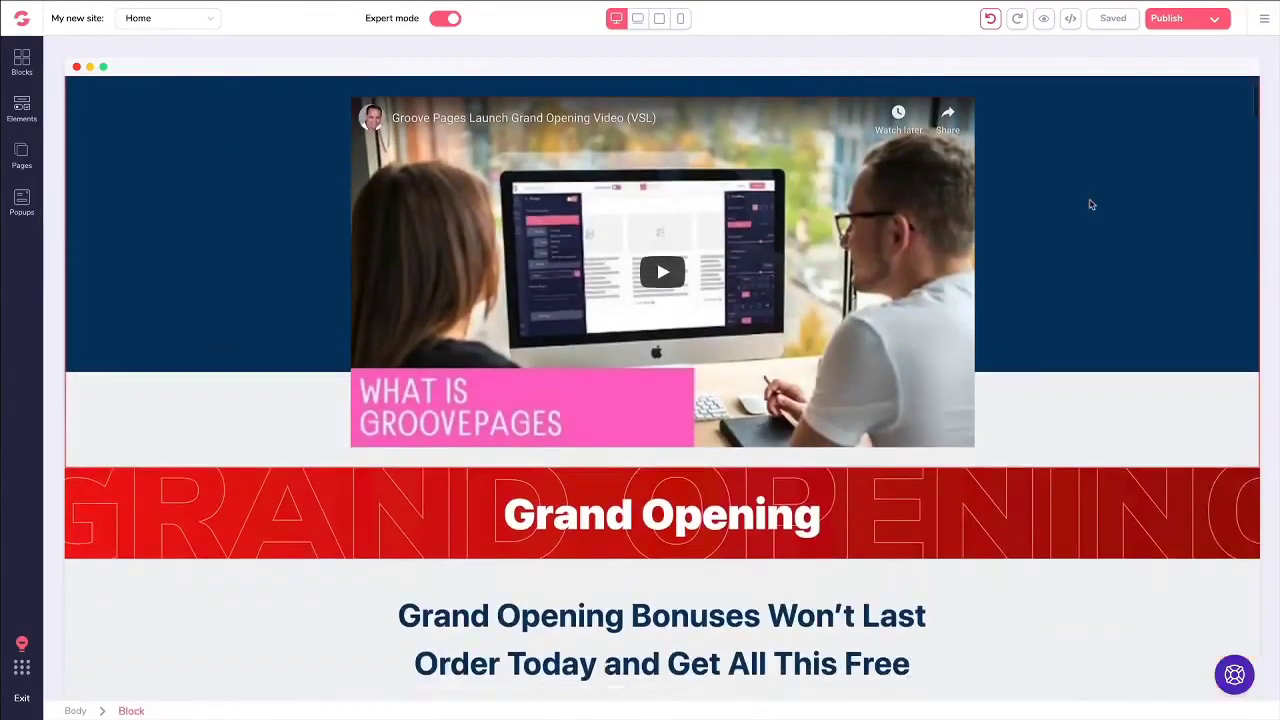
pyautogui.click(630, 265)
pyautogui.click(420, 327)
pyautogui.scroll(-1, 420, 327)
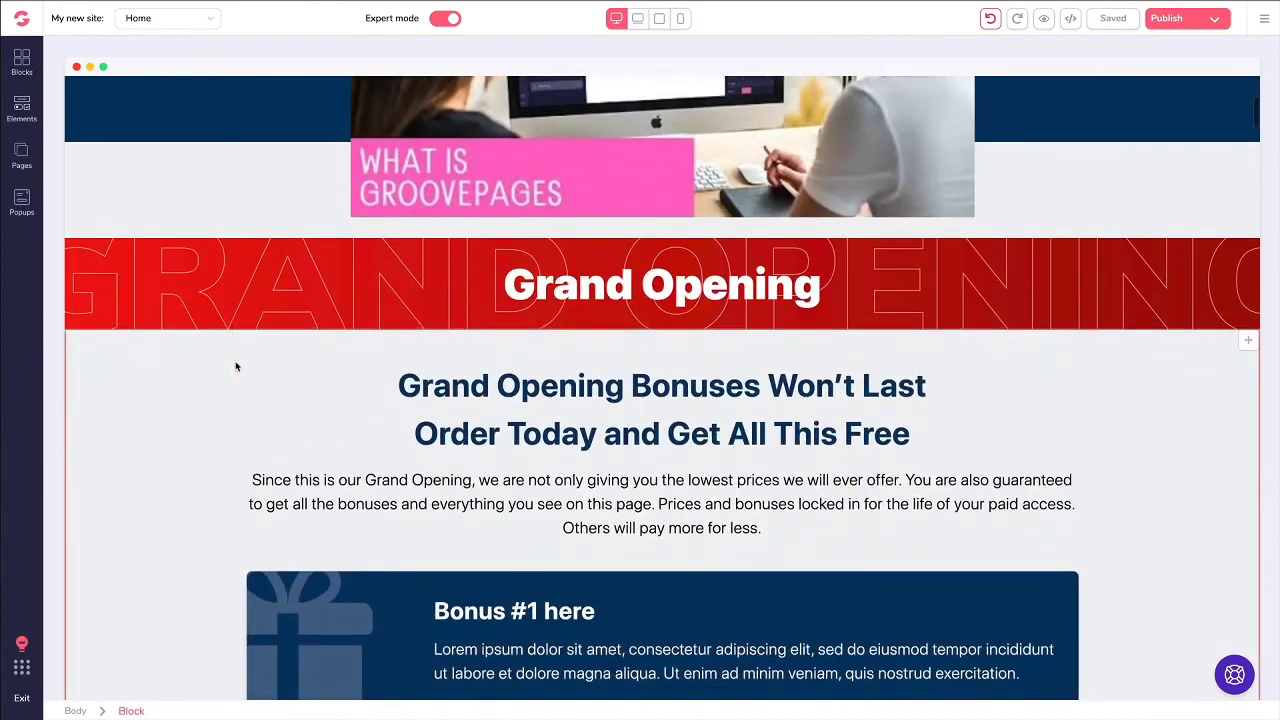
# Step: Drag a Carousel from the Media elements to just below the Grand Opening banner
pyautogui.click(22, 110)
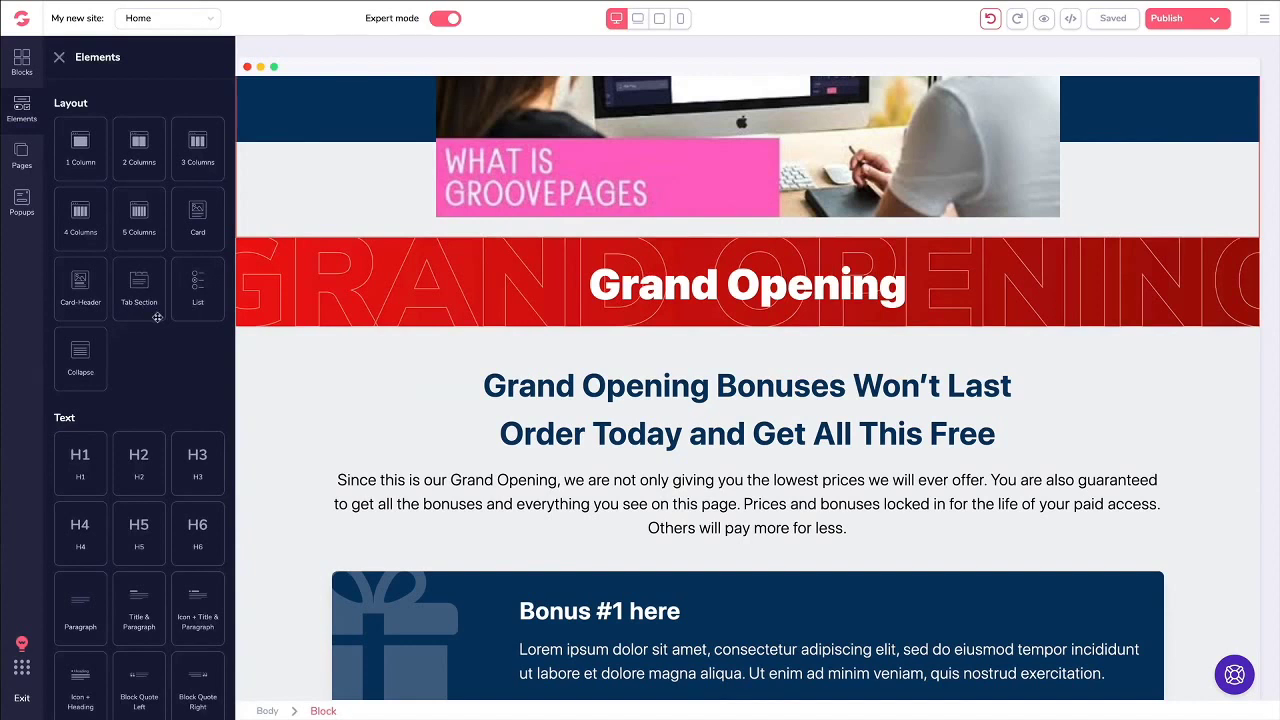
pyautogui.scroll(-5, 157, 317)
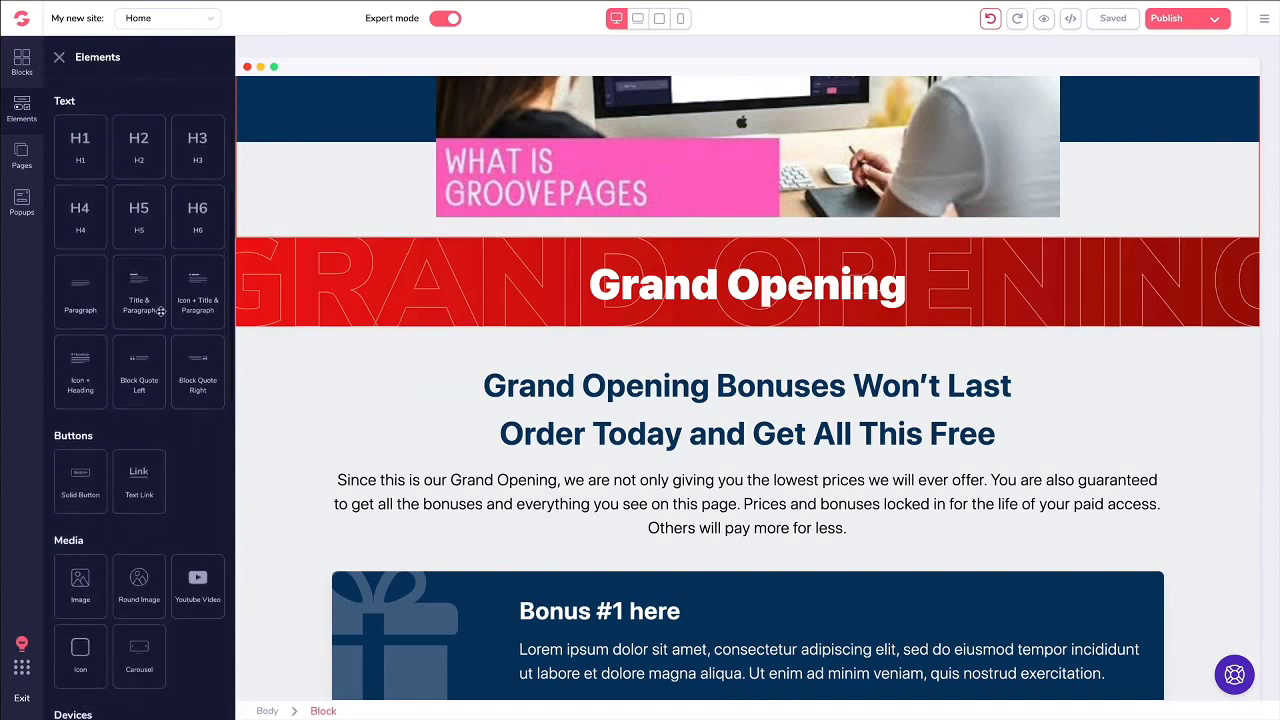
pyautogui.scroll(-5, 160, 311)
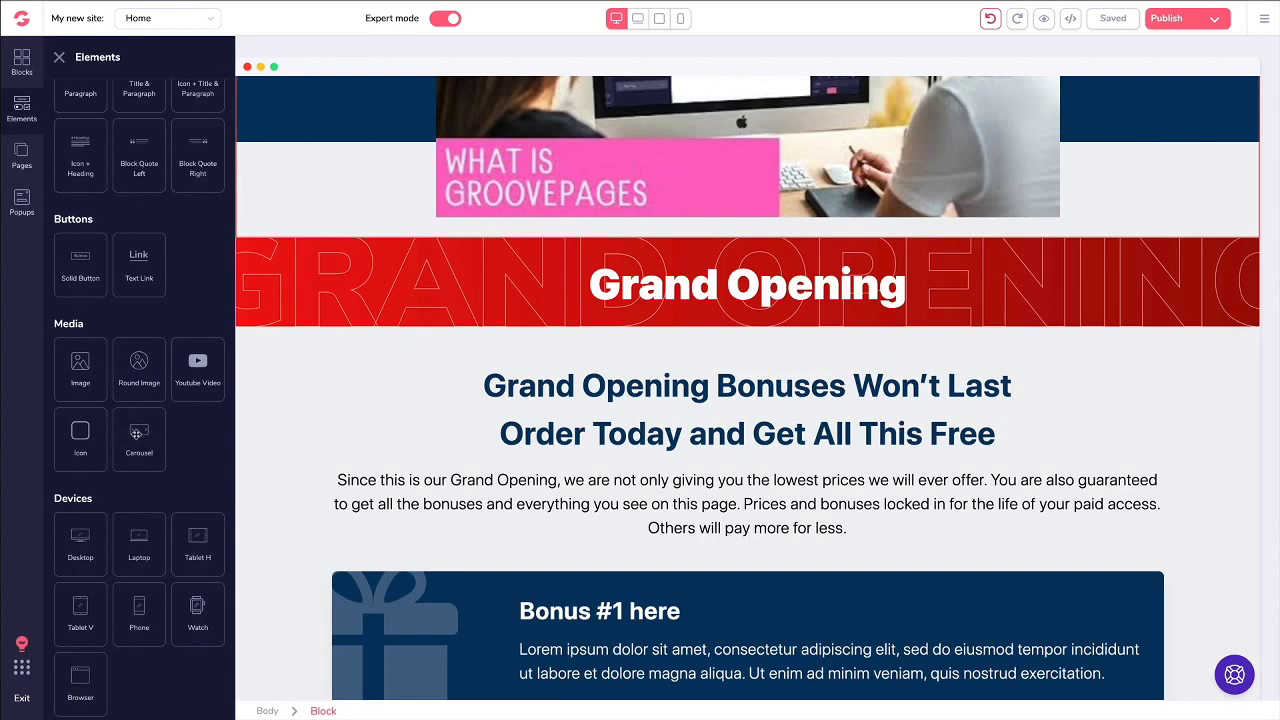
pyautogui.moveTo(136, 433); pyautogui.dragTo(506, 514)
# Step: Turn on carousel Loop and Autoplay, set a 2000 ms interval and 4 slides
pyautogui.scroll(-1, 502, 457)
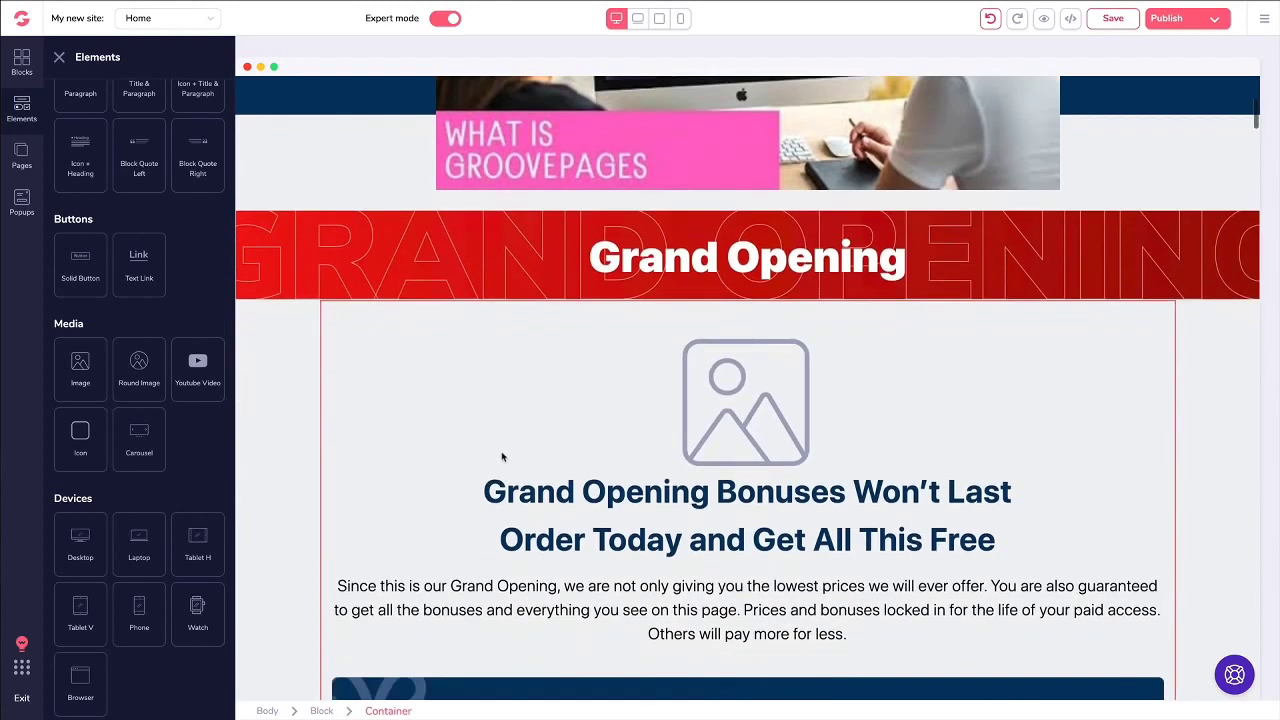
pyautogui.click(780, 423)
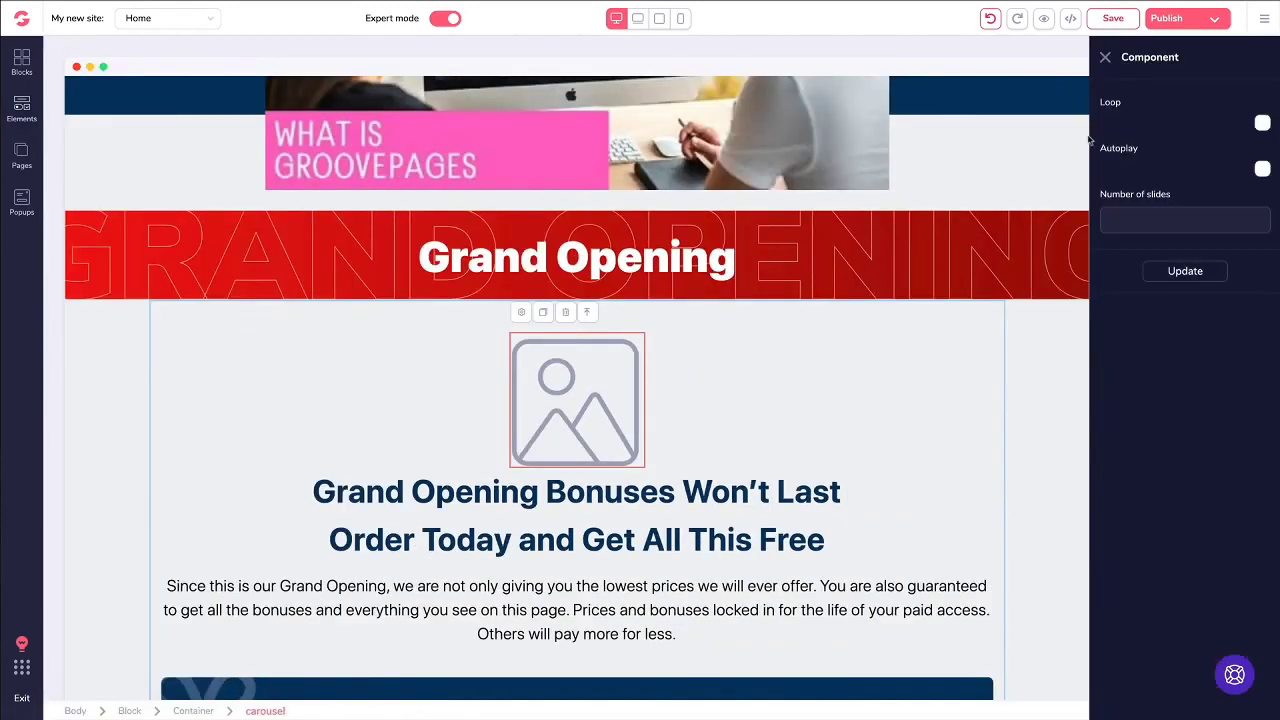
pyautogui.click(1262, 123)
pyautogui.click(1262, 170)
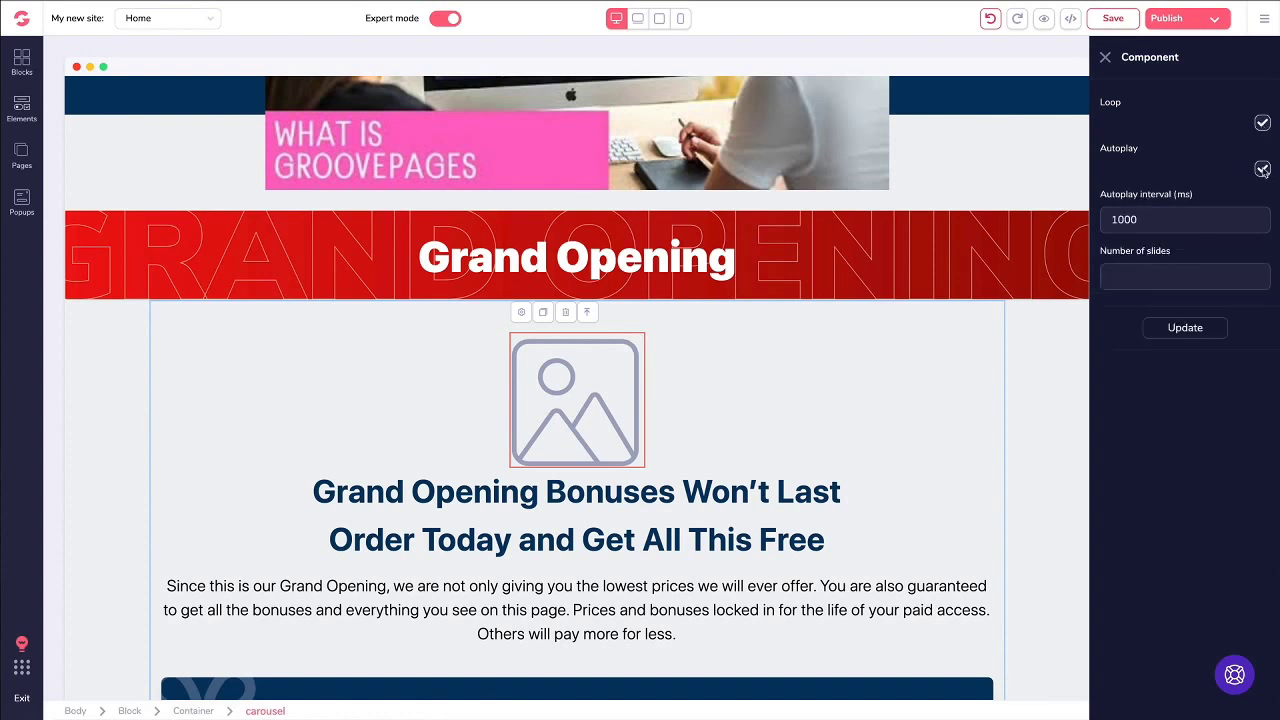
pyautogui.moveTo(1157, 222); pyautogui.dragTo(1037, 226)
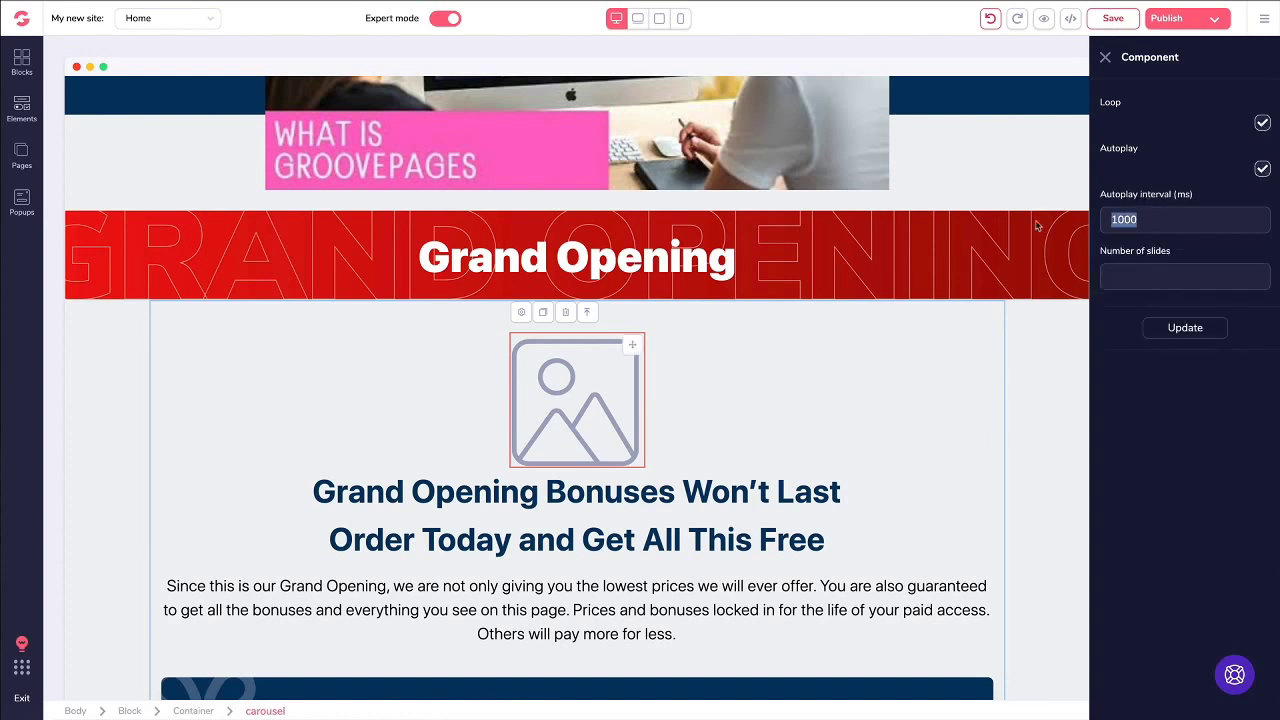
pyautogui.write('2')
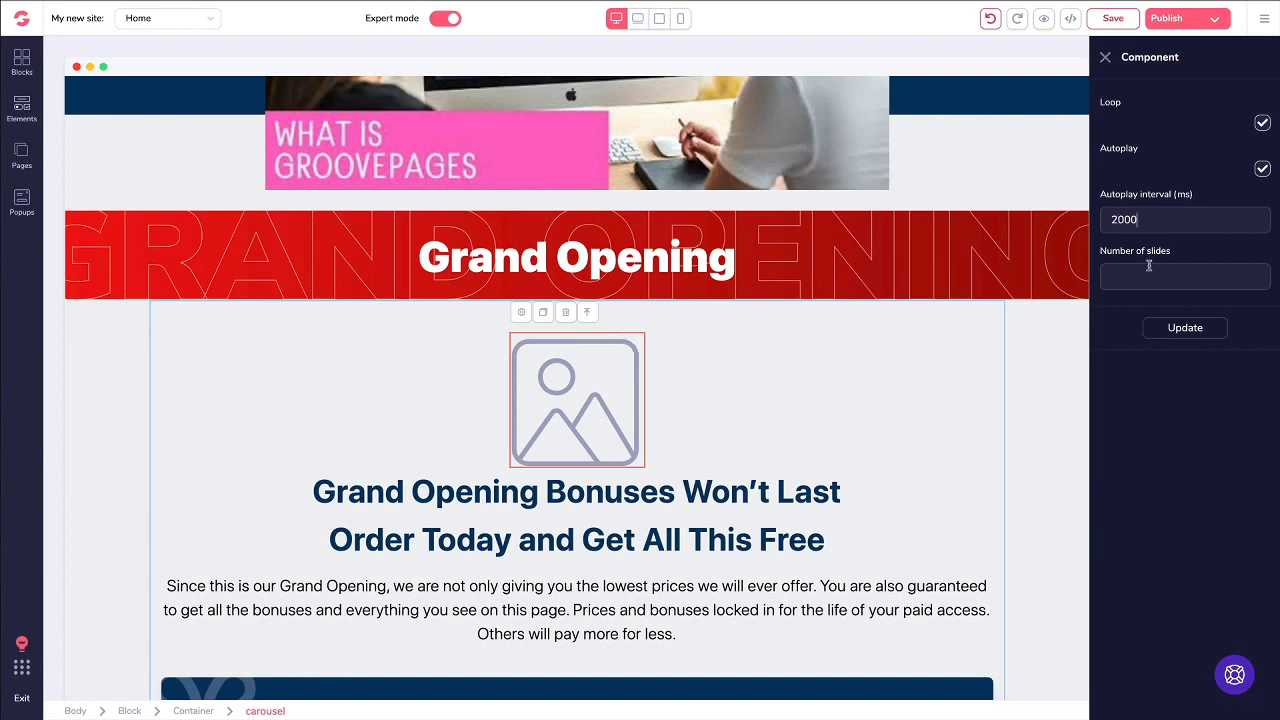
pyautogui.click(1149, 268)
# Step: Assign the butterfly and puppy photos from the Image Library to carousel slides one and two
pyautogui.write('4')
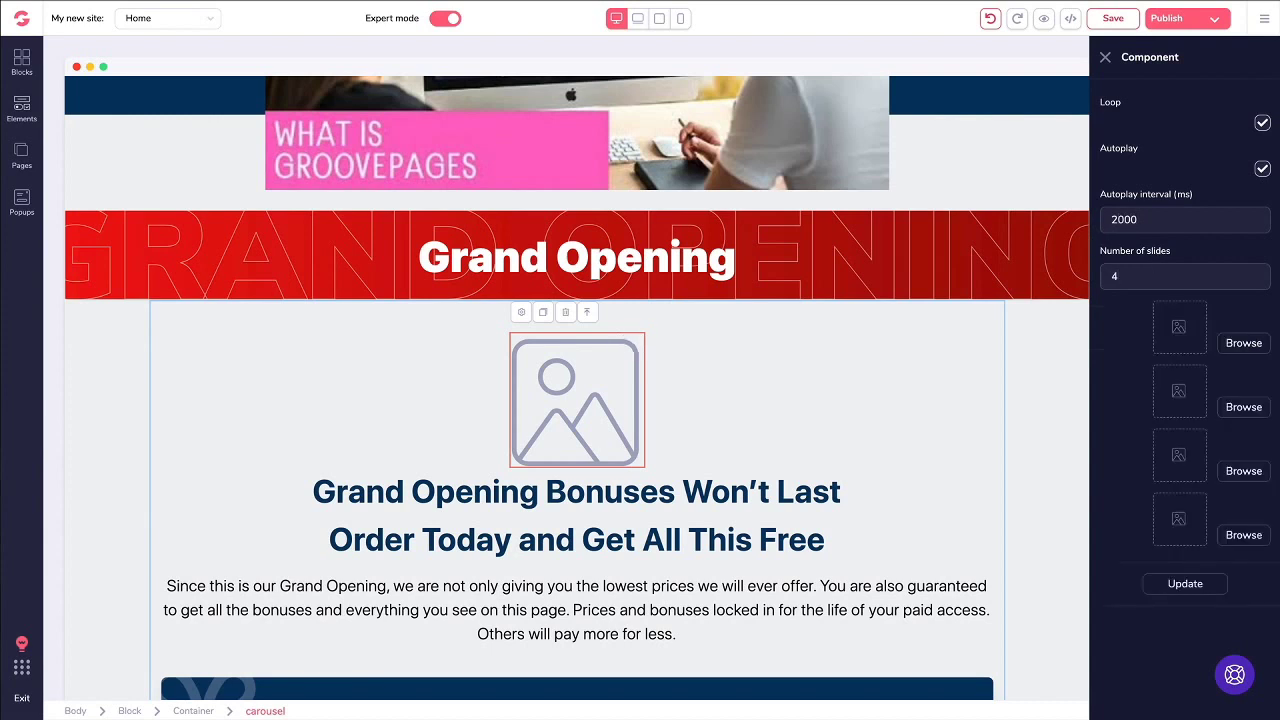
pyautogui.click(1240, 342)
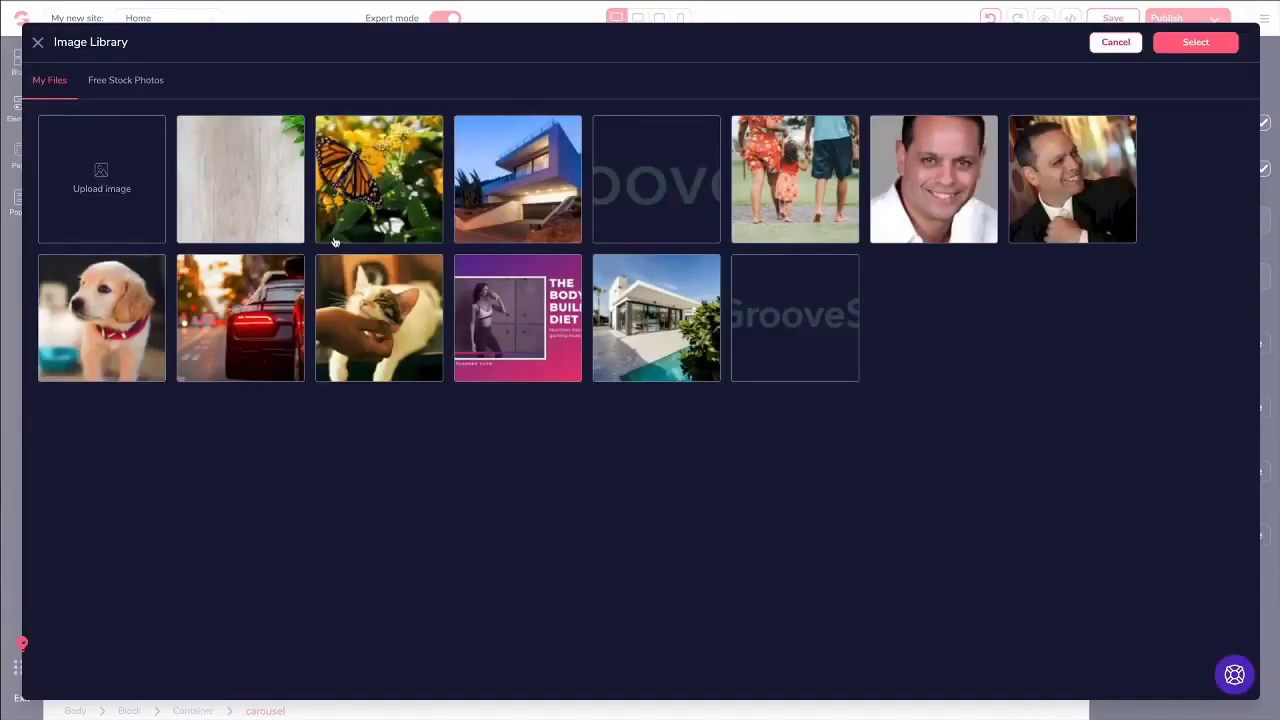
pyautogui.click(378, 205)
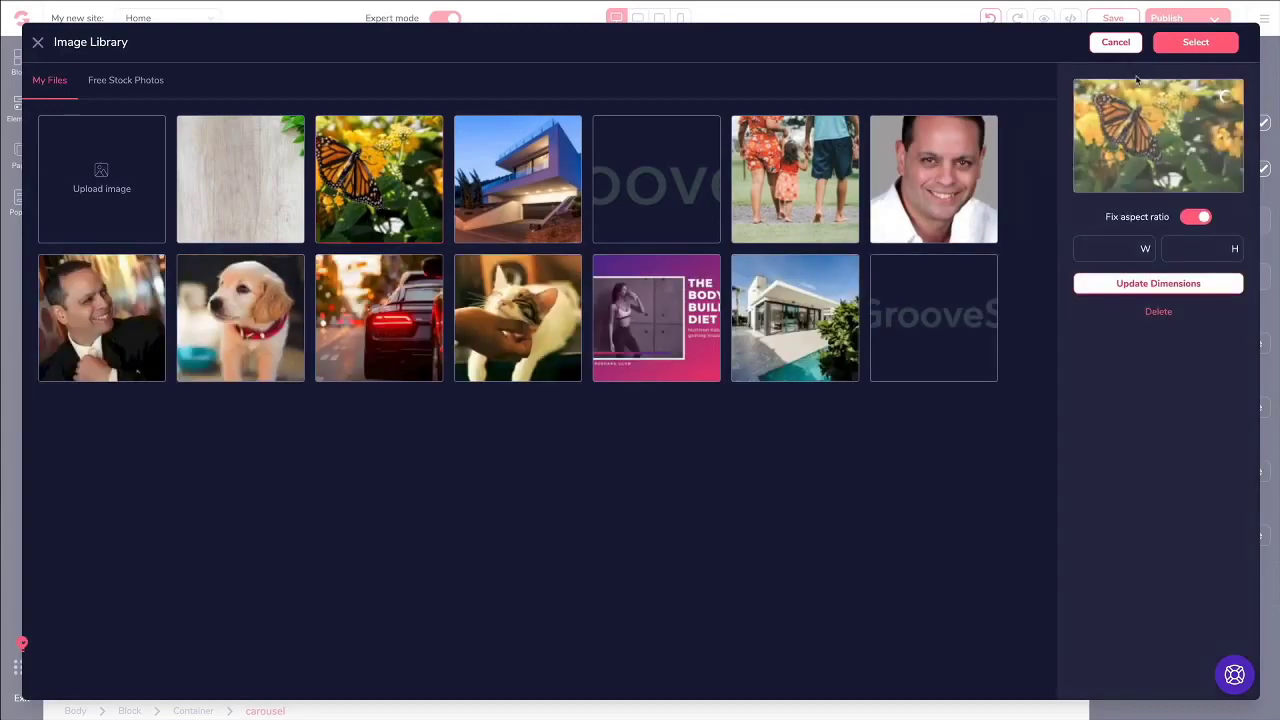
pyautogui.click(1195, 42)
pyautogui.click(1236, 407)
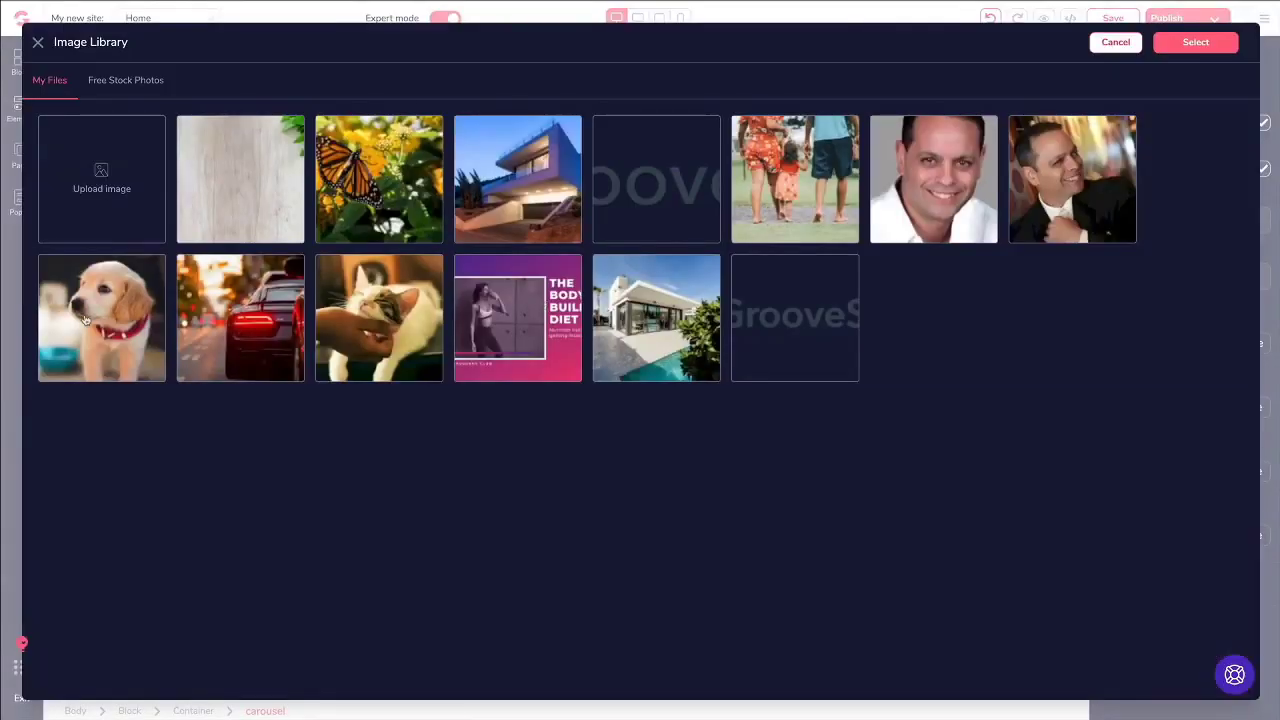
pyautogui.click(85, 318)
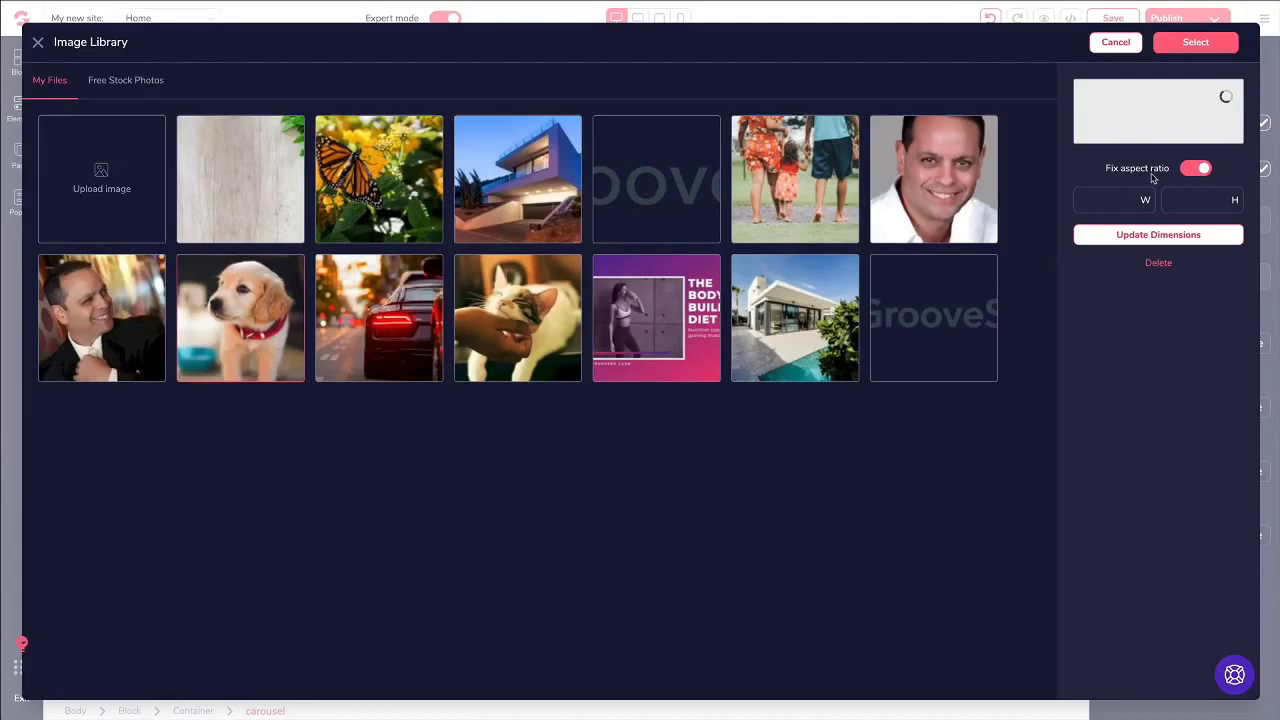
pyautogui.click(1193, 42)
# Step: Assign the cat and car photos to slides three and four and apply the carousel update
pyautogui.click(1236, 471)
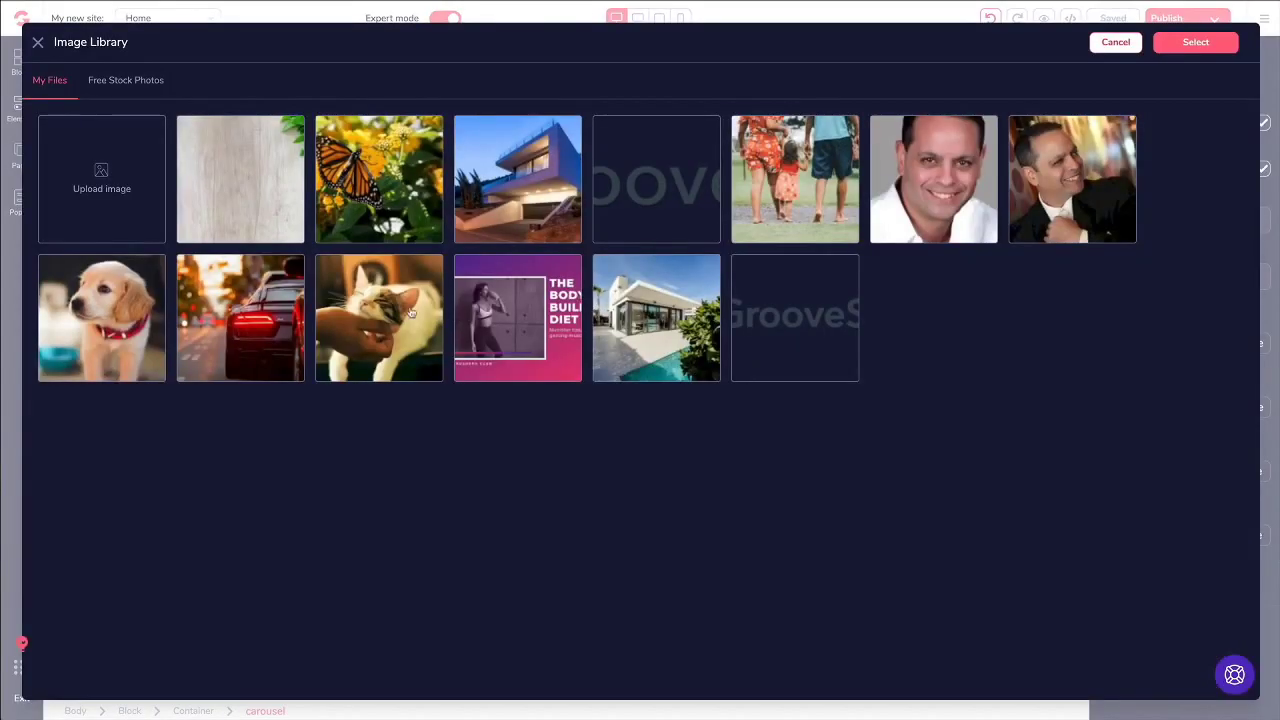
pyautogui.click(410, 313)
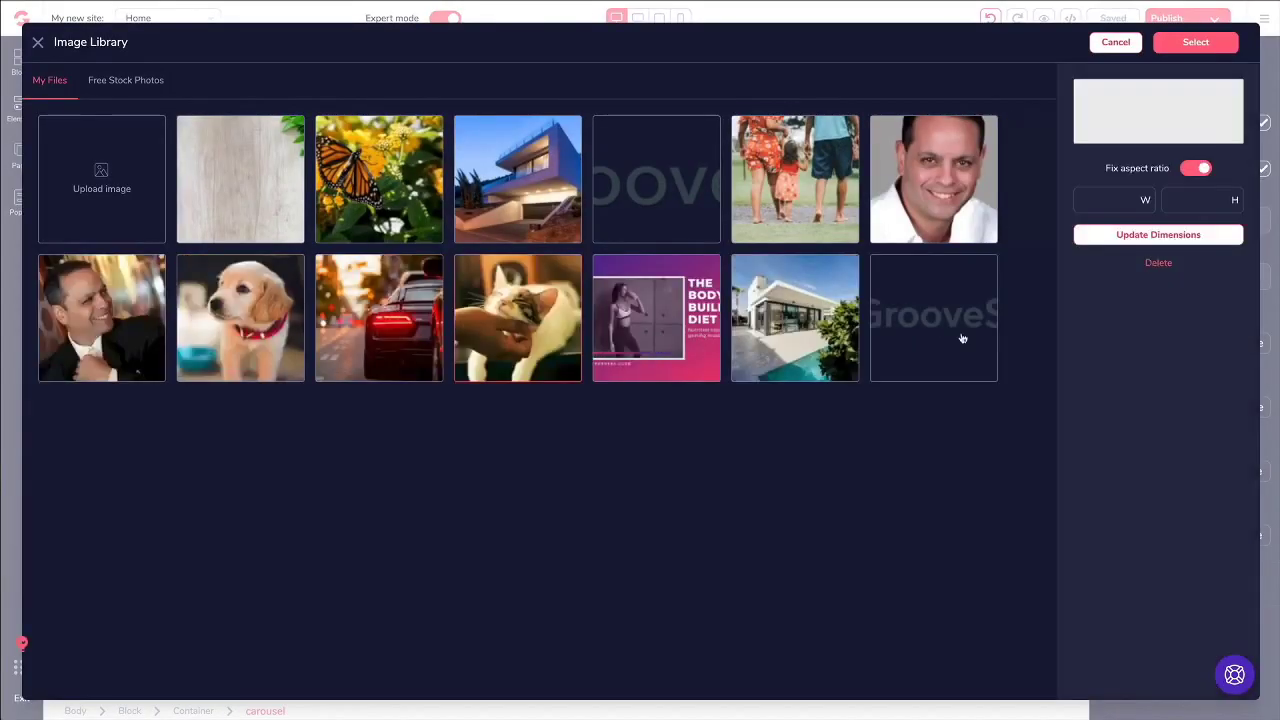
pyautogui.click(1196, 42)
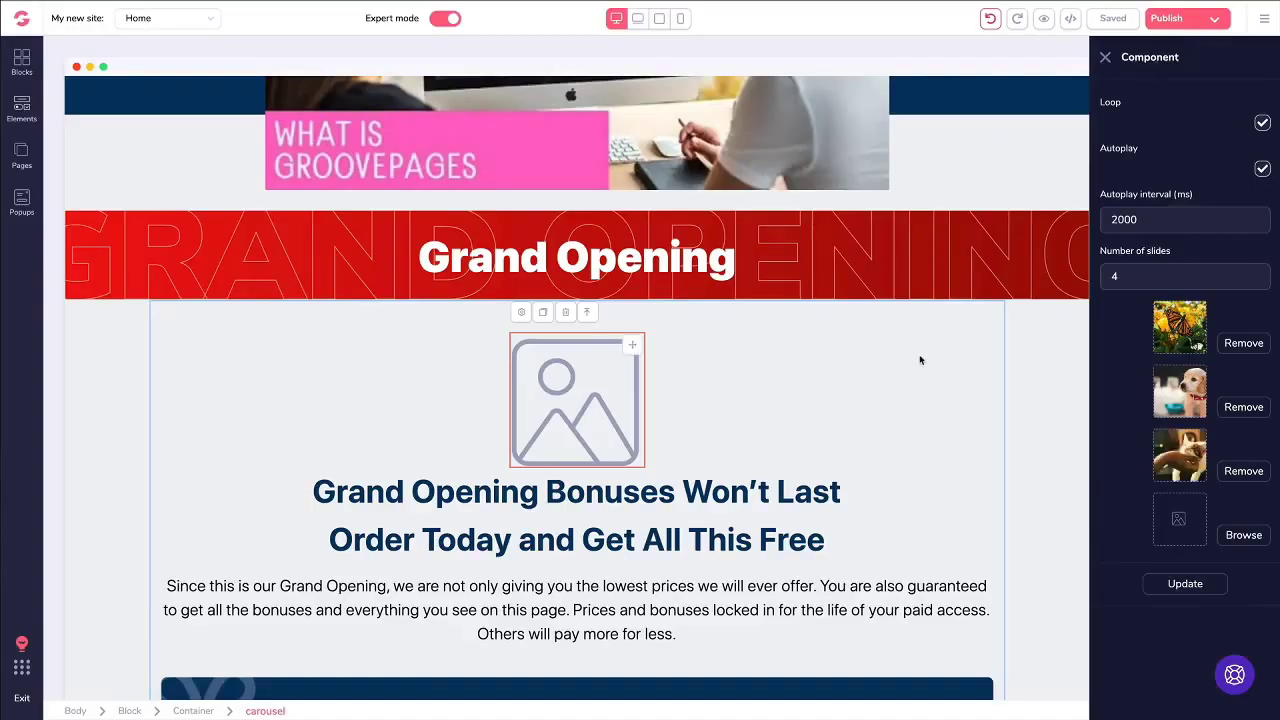
pyautogui.click(1236, 538)
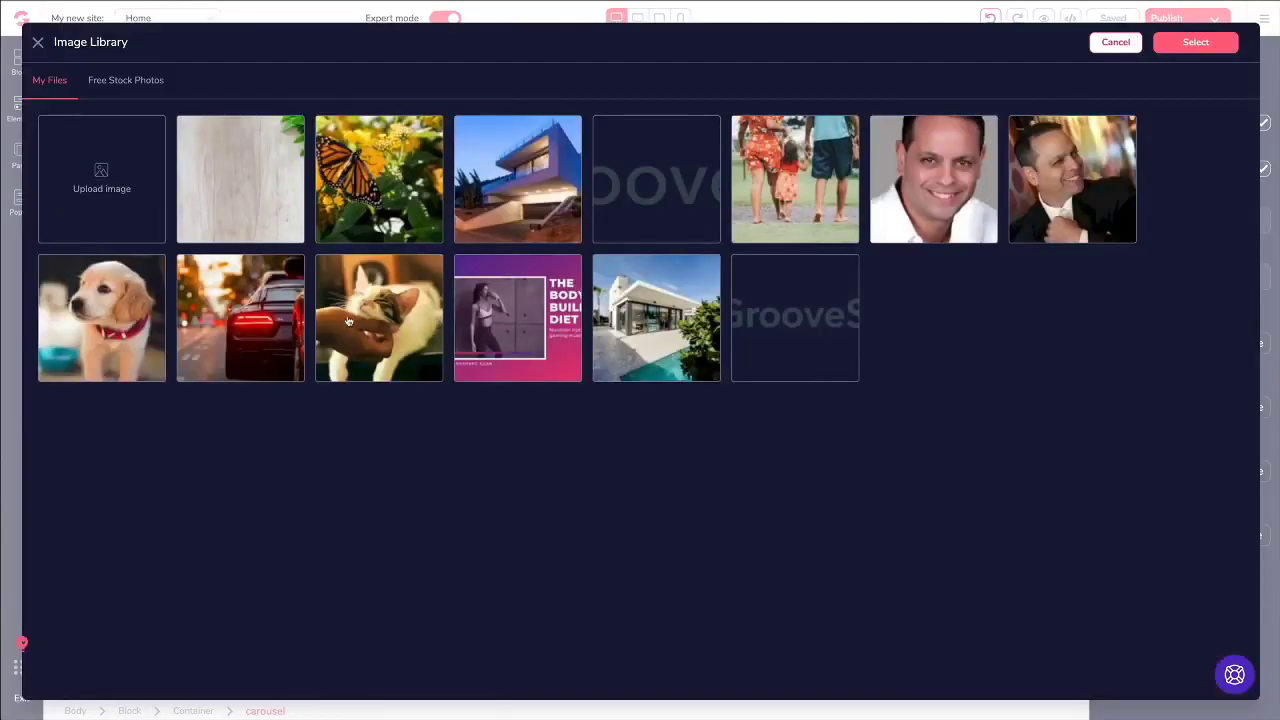
pyautogui.click(279, 317)
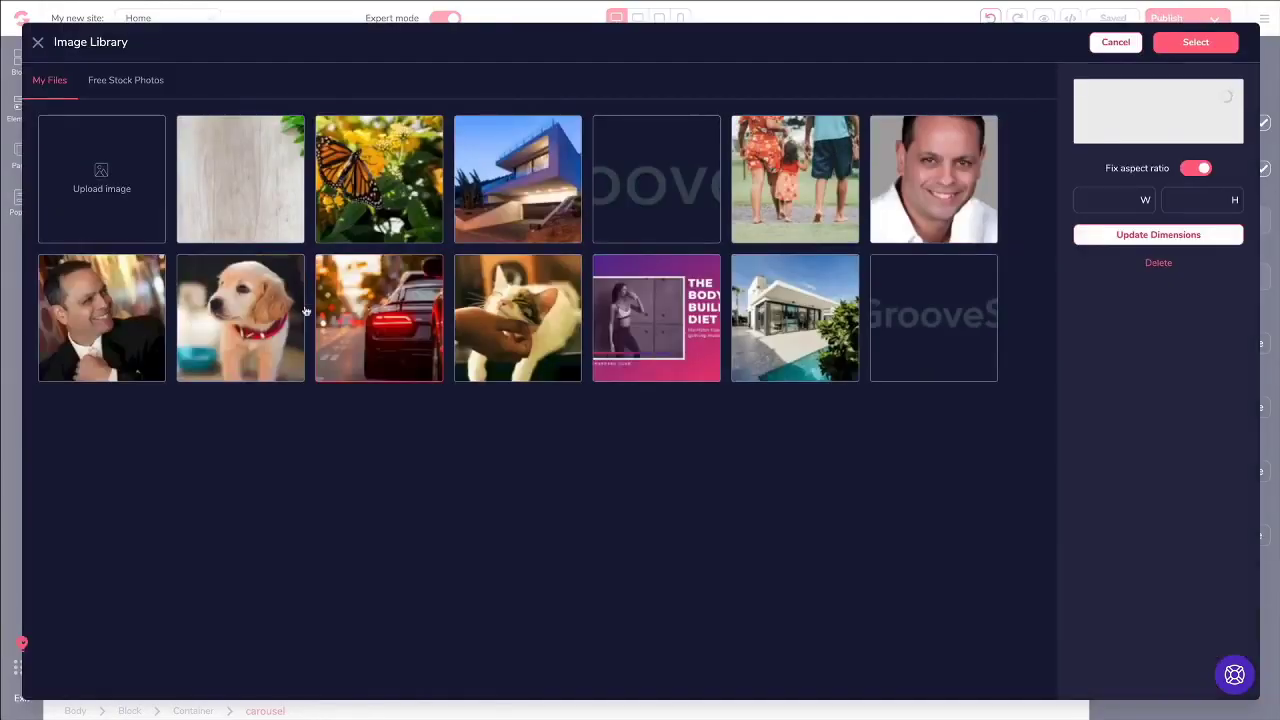
pyautogui.click(1194, 42)
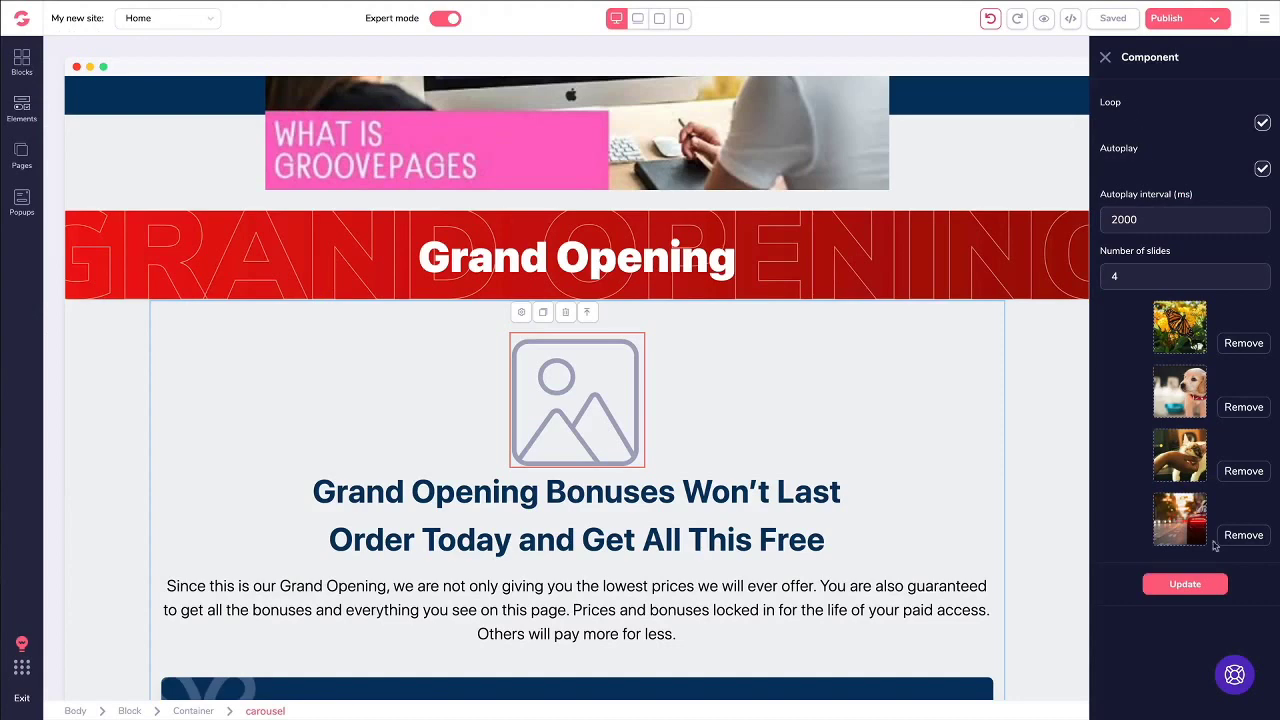
pyautogui.click(1190, 584)
# Step: Delete the block holding the carousel below the Grand Opening banner and save the home page
pyautogui.scroll(-3, 817, 488)
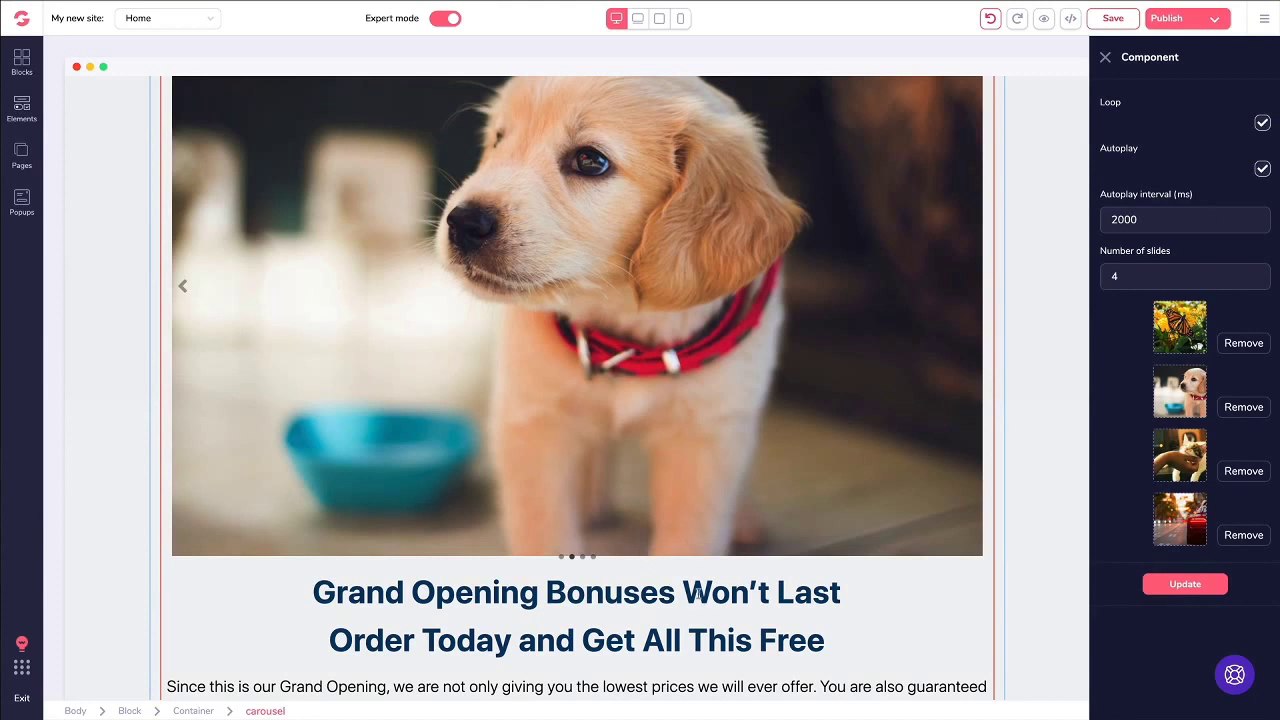
pyautogui.click(188, 289)
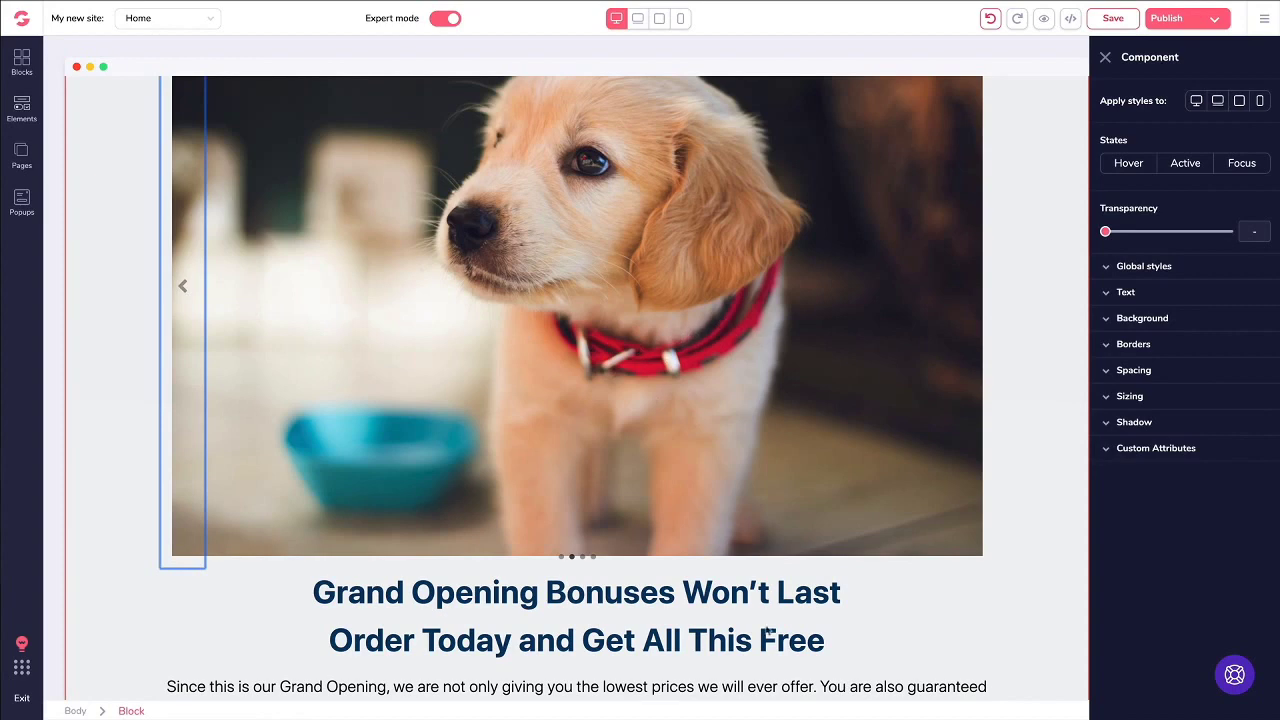
pyautogui.click(713, 602)
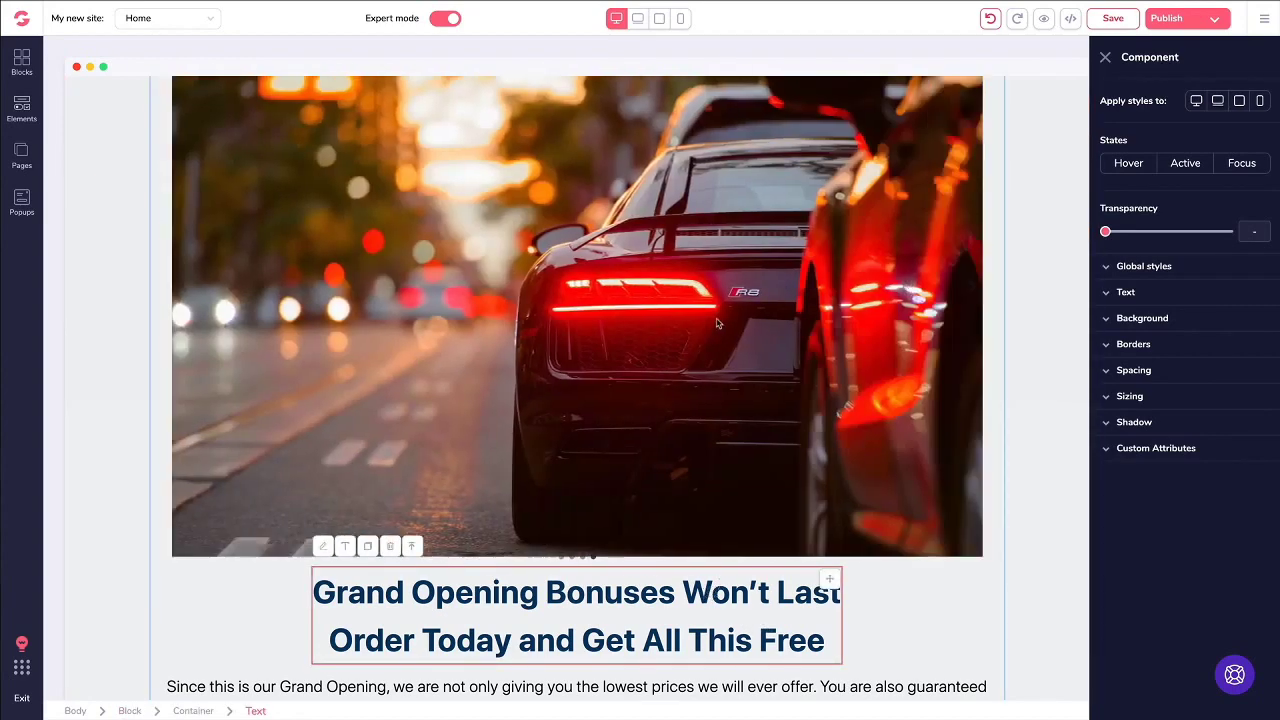
pyautogui.scroll(3, 234, 293)
pyautogui.click(108, 232)
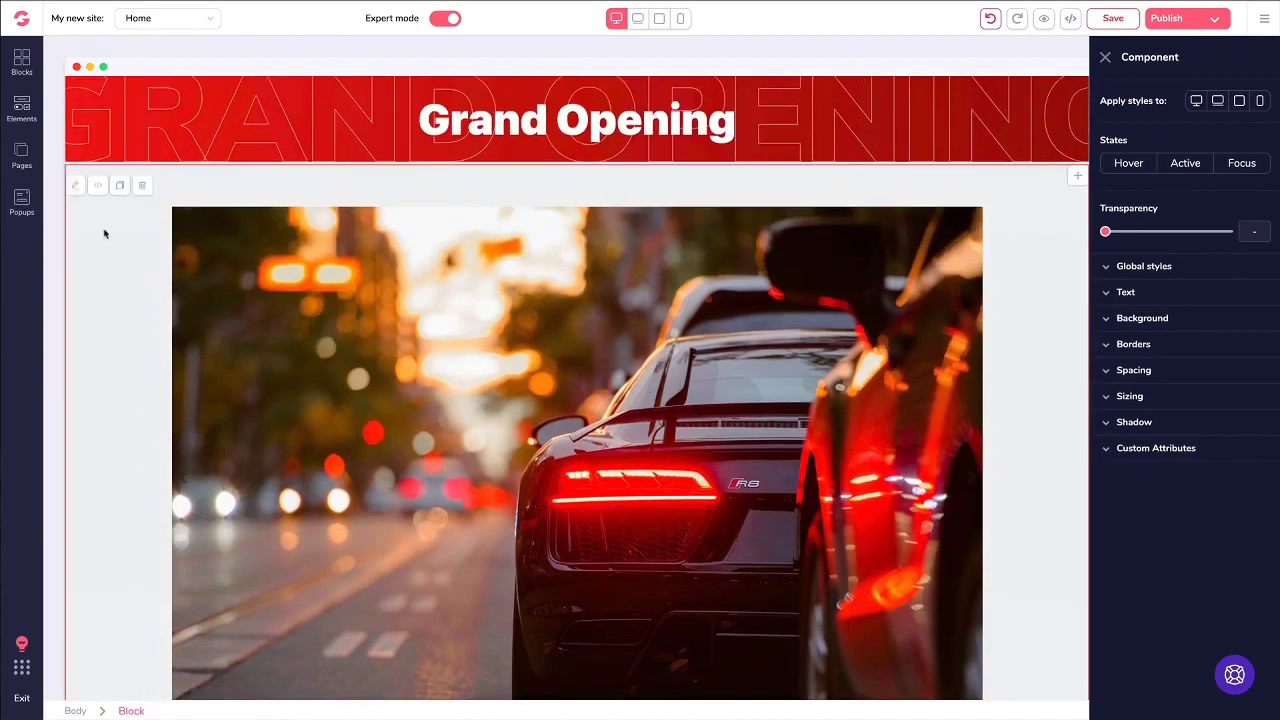
pyautogui.click(142, 186)
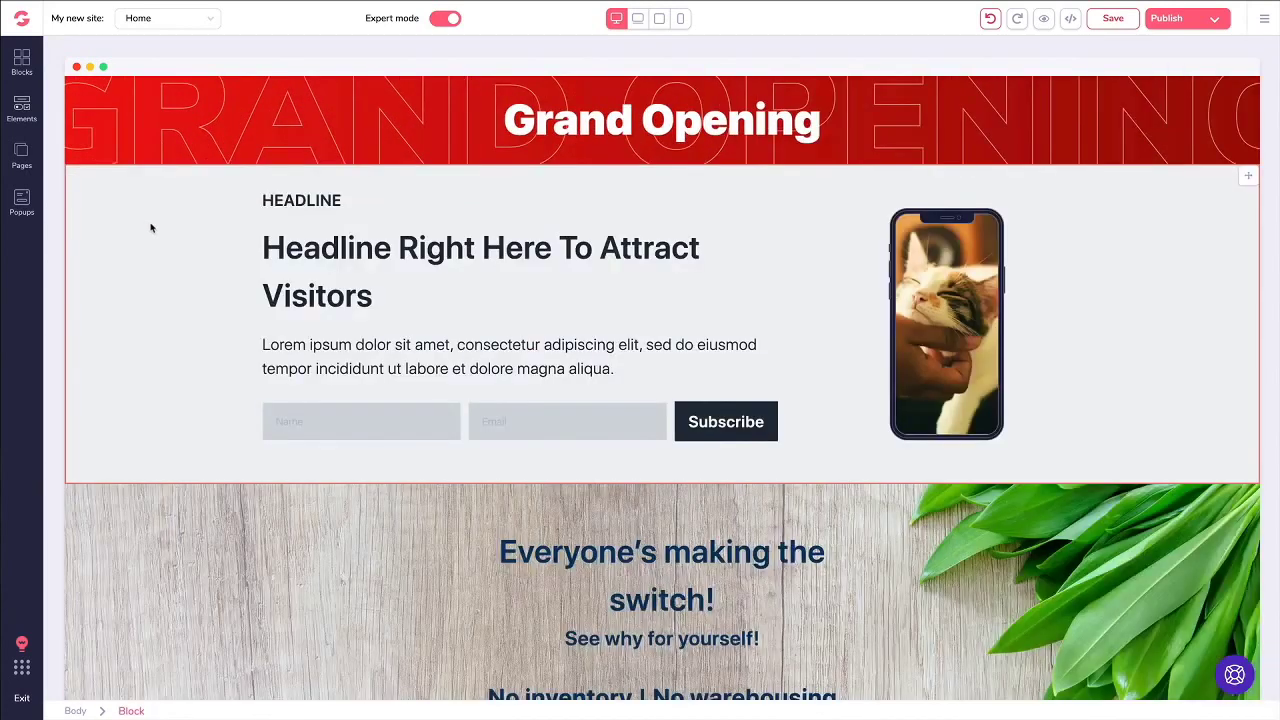
pyautogui.hotkey('ctrl', 's')
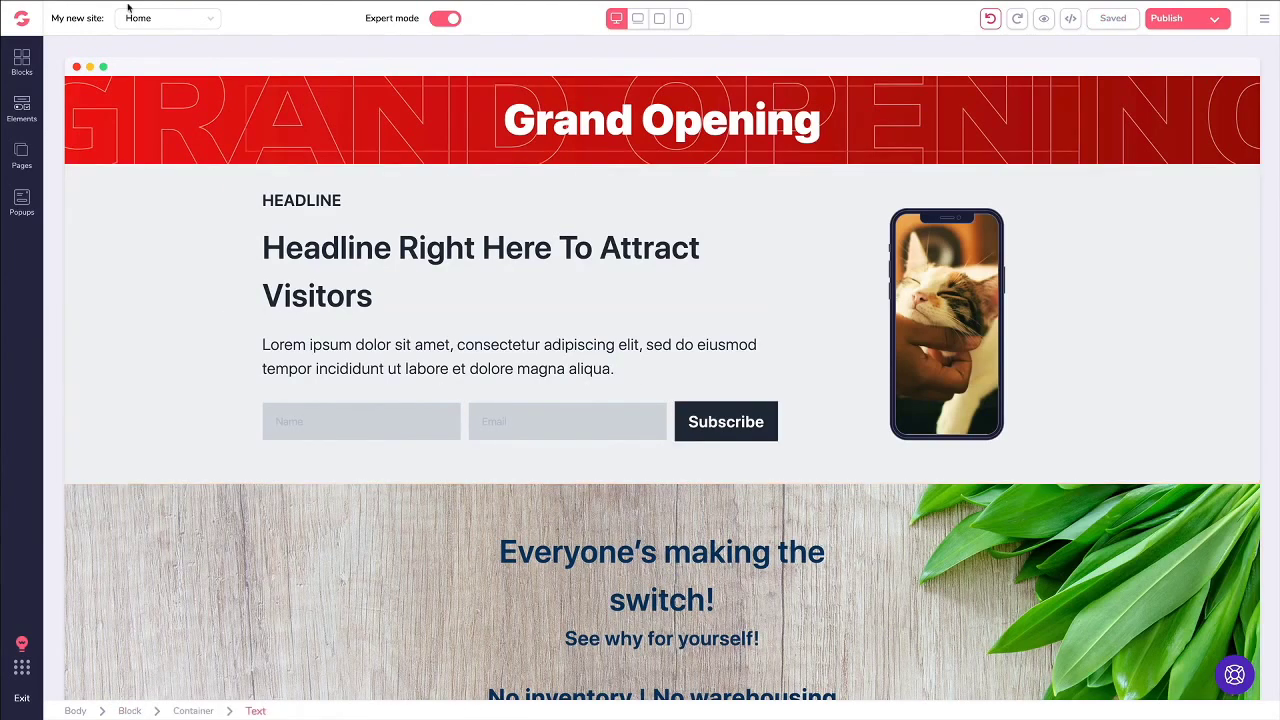
# Step: Switch to the Pricing page and select the Plan #1 'Get Started Today!' button
pyautogui.click(22, 155)
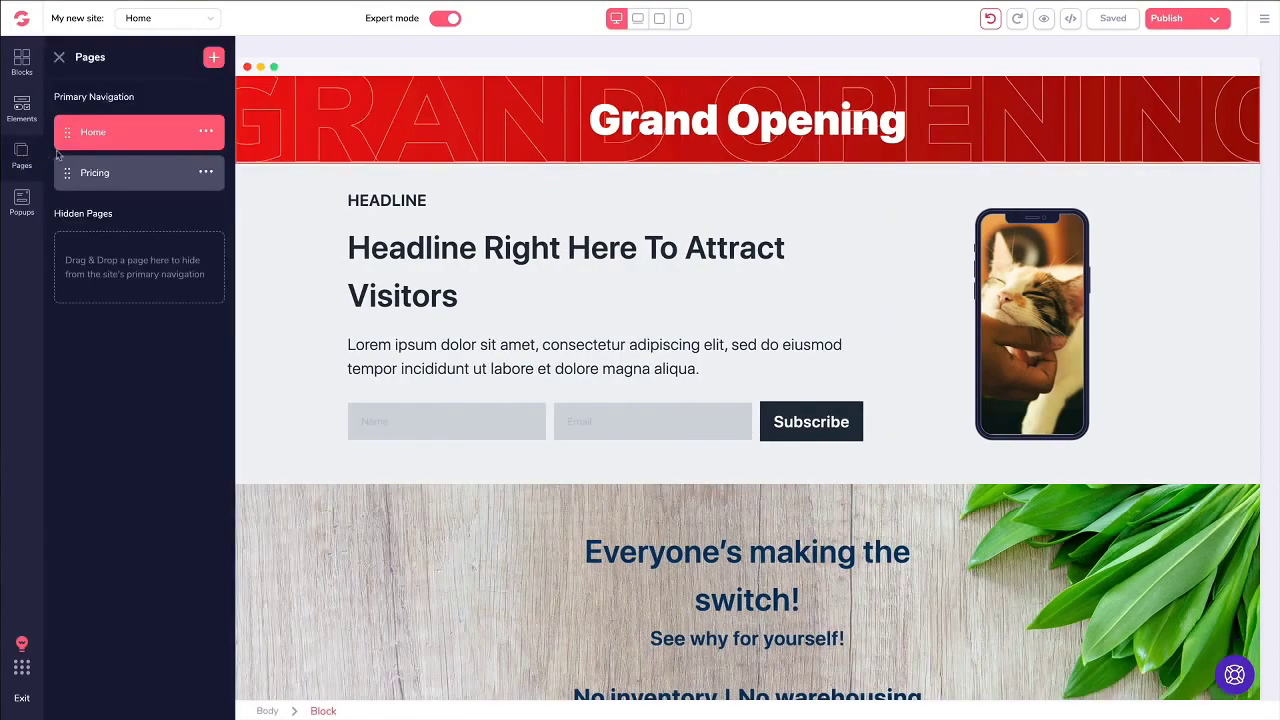
pyautogui.click(106, 172)
pyautogui.scroll(-2, 421, 224)
pyautogui.scroll(-10, 421, 224)
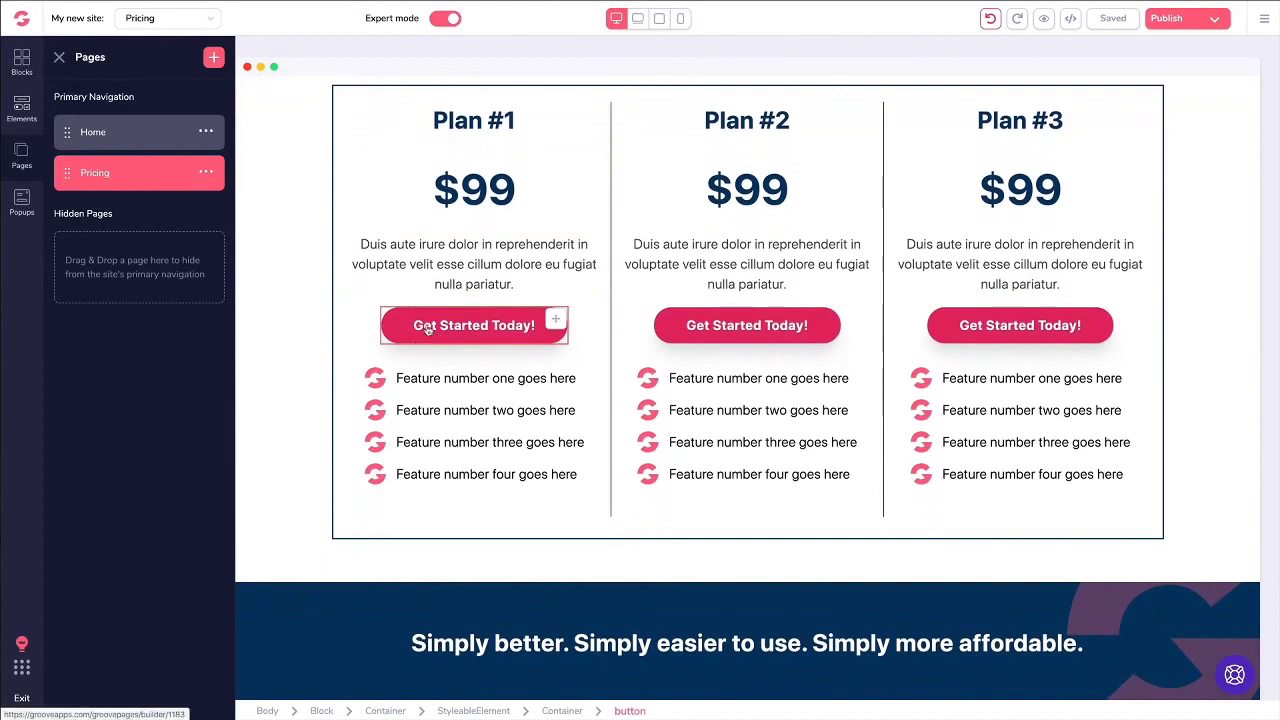
pyautogui.click(411, 326)
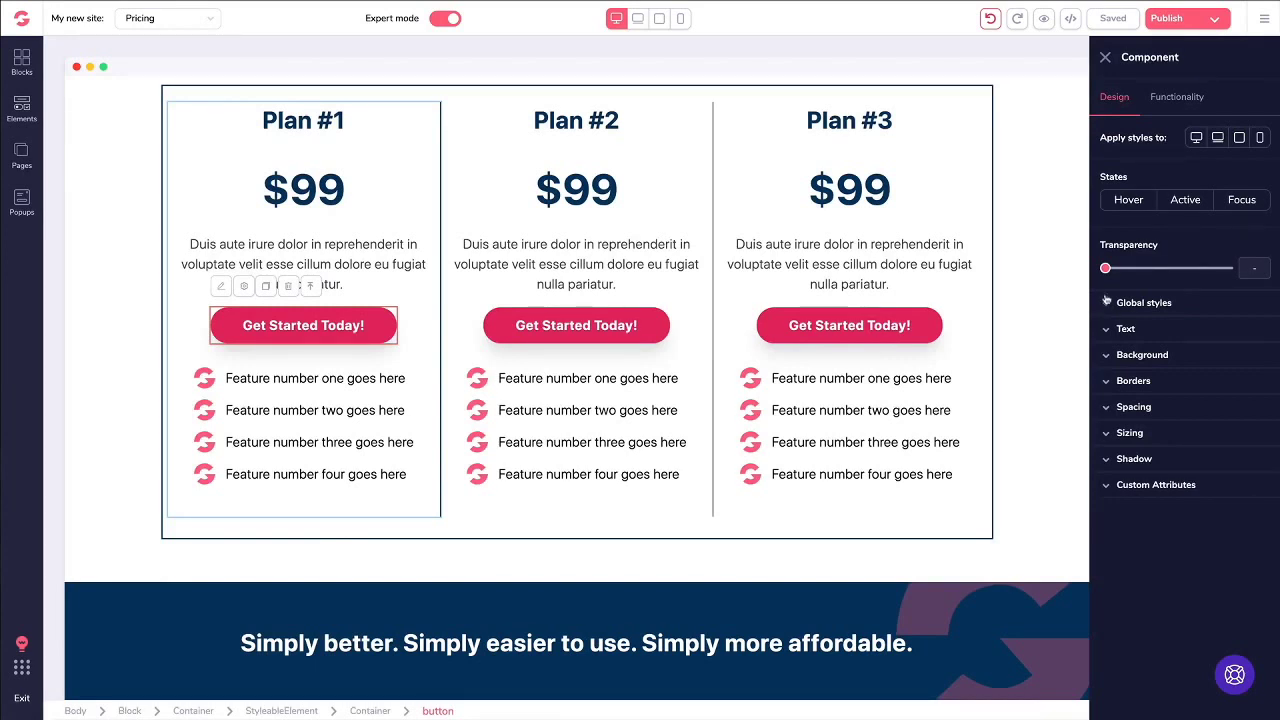
# Step: Set the Plan #1 button's text colour to black and its background colour to yellow
pyautogui.click(1122, 332)
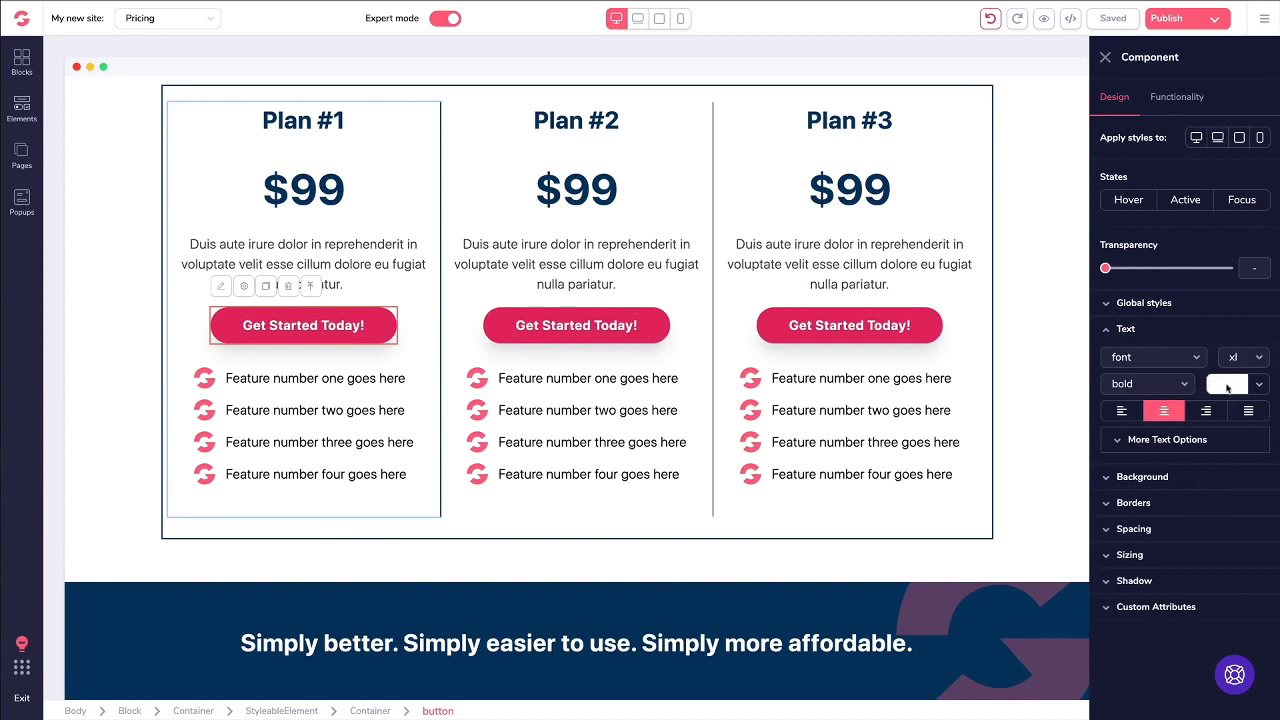
pyautogui.click(1224, 386)
pyautogui.click(1139, 457)
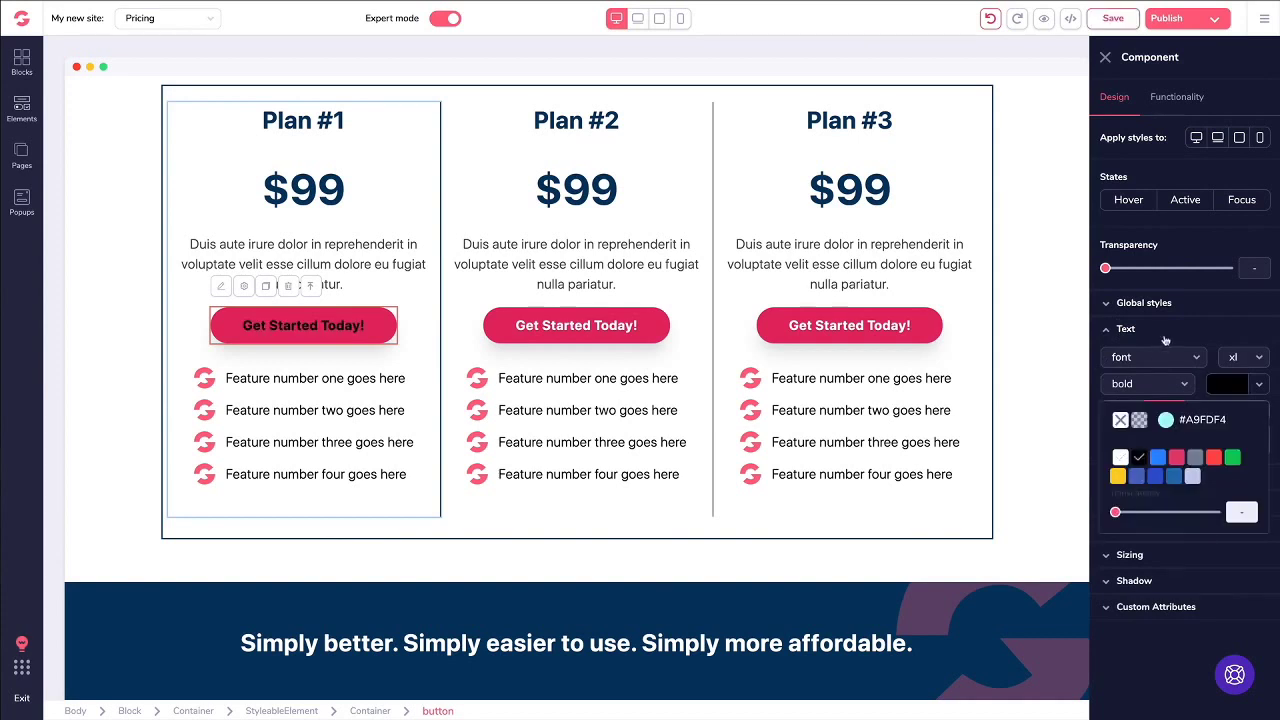
pyautogui.click(1122, 330)
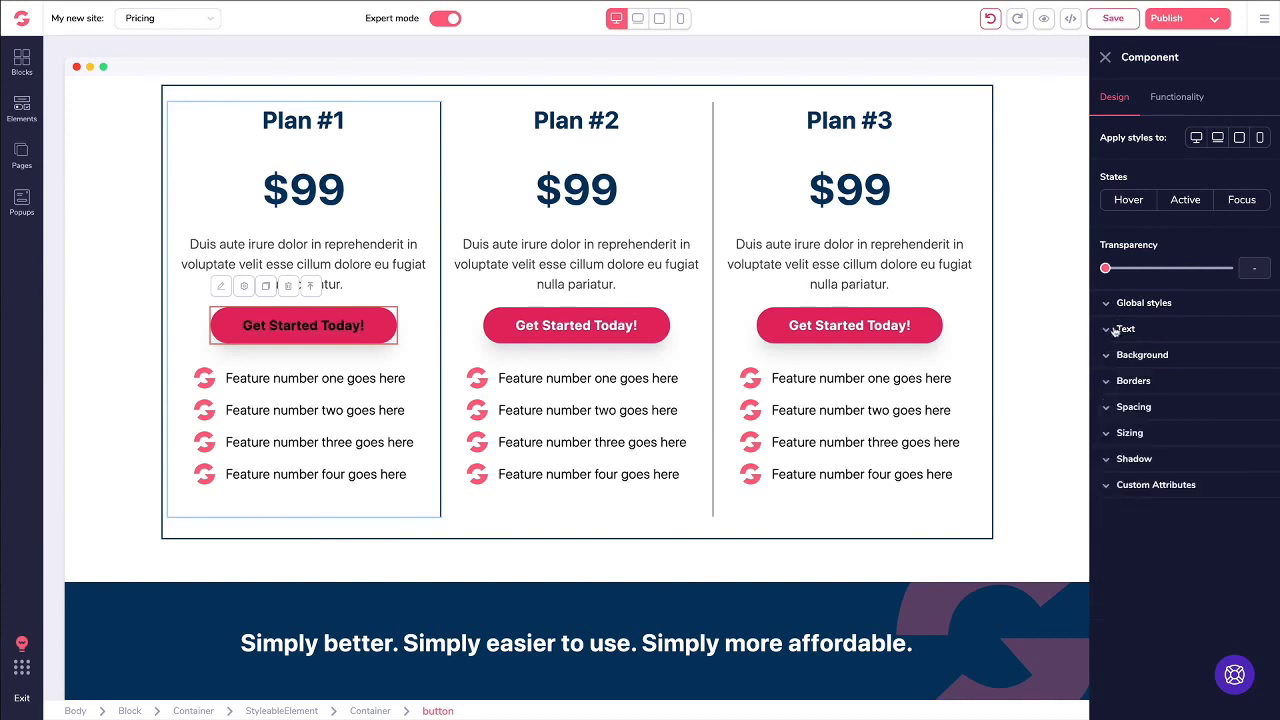
pyautogui.click(1156, 358)
pyautogui.click(1236, 386)
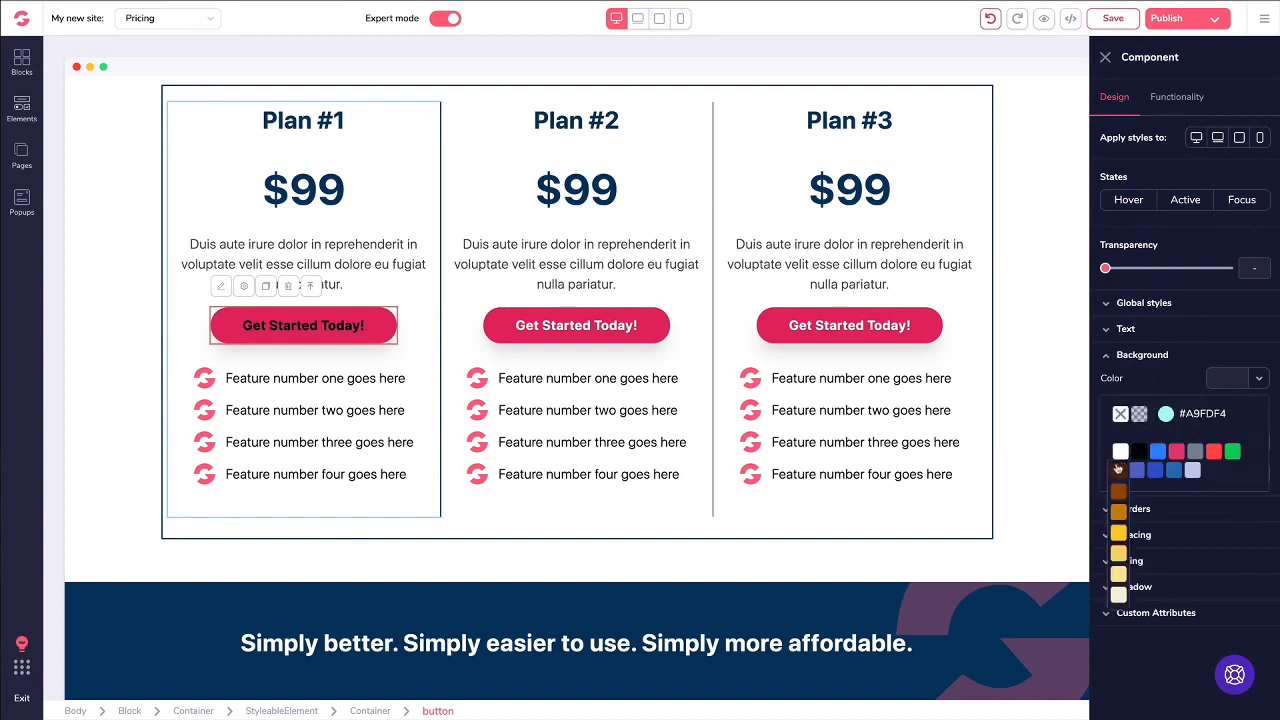
pyautogui.click(1118, 469)
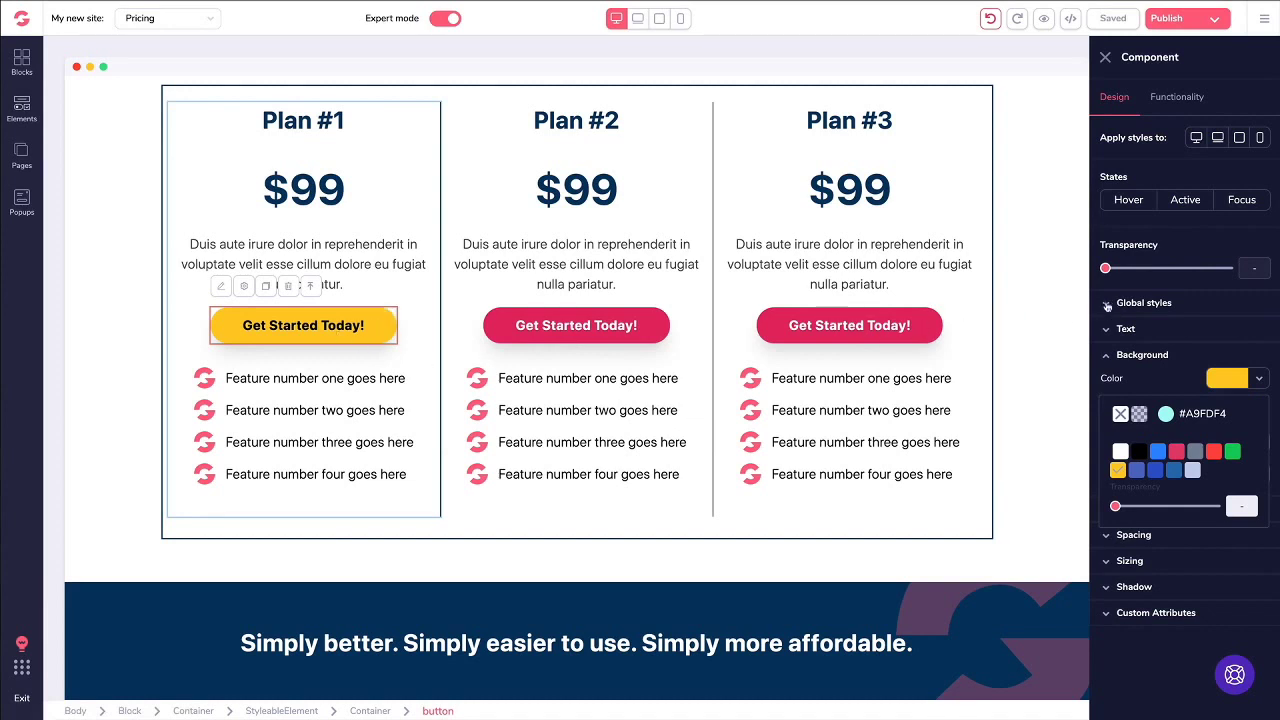
pyautogui.click(1112, 304)
pyautogui.click(1150, 335)
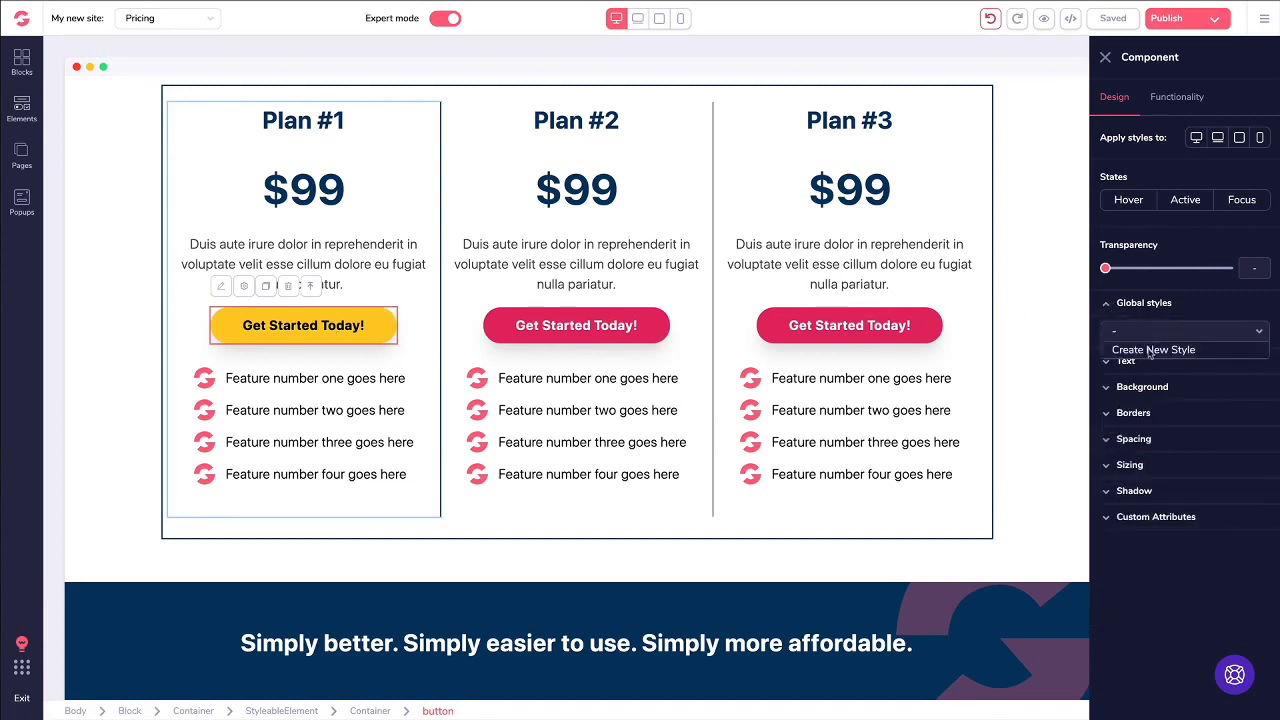
# Step: Create a global style named 'Yellow Black Button' from the Plan #1 button's current styling
pyautogui.click(1152, 350)
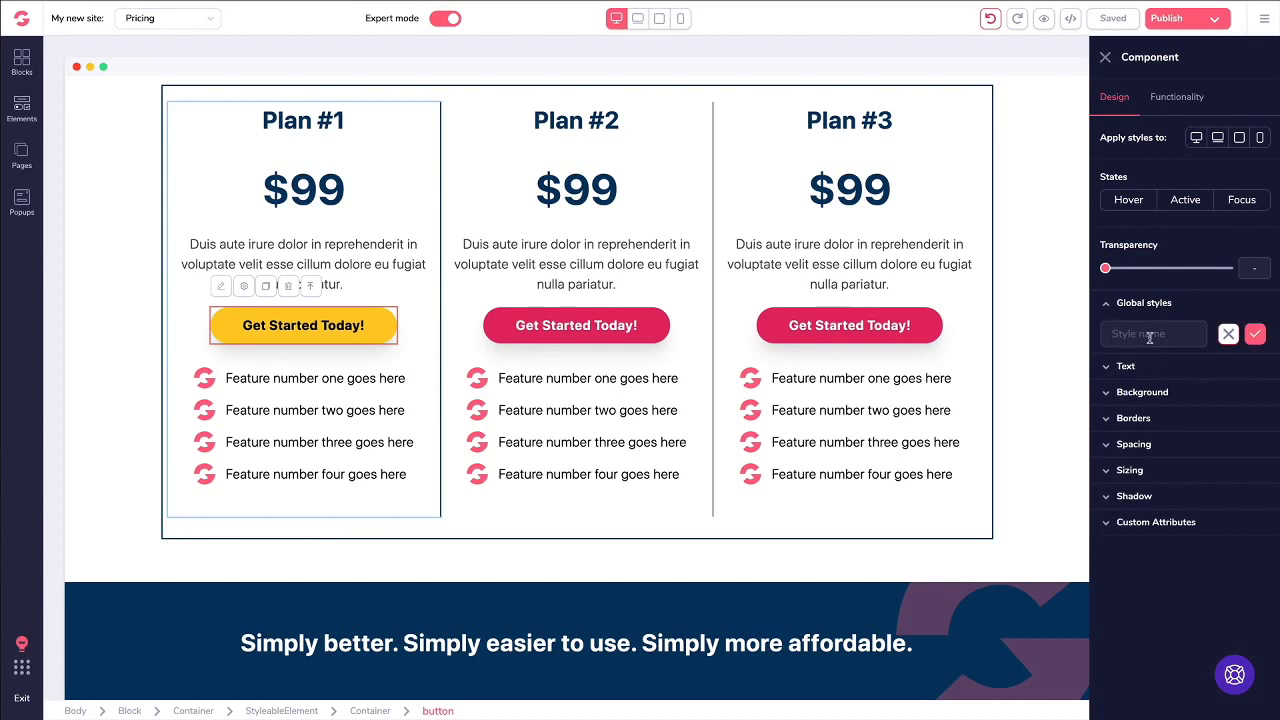
pyautogui.write('Ye')
pyautogui.write('llow Black Button')
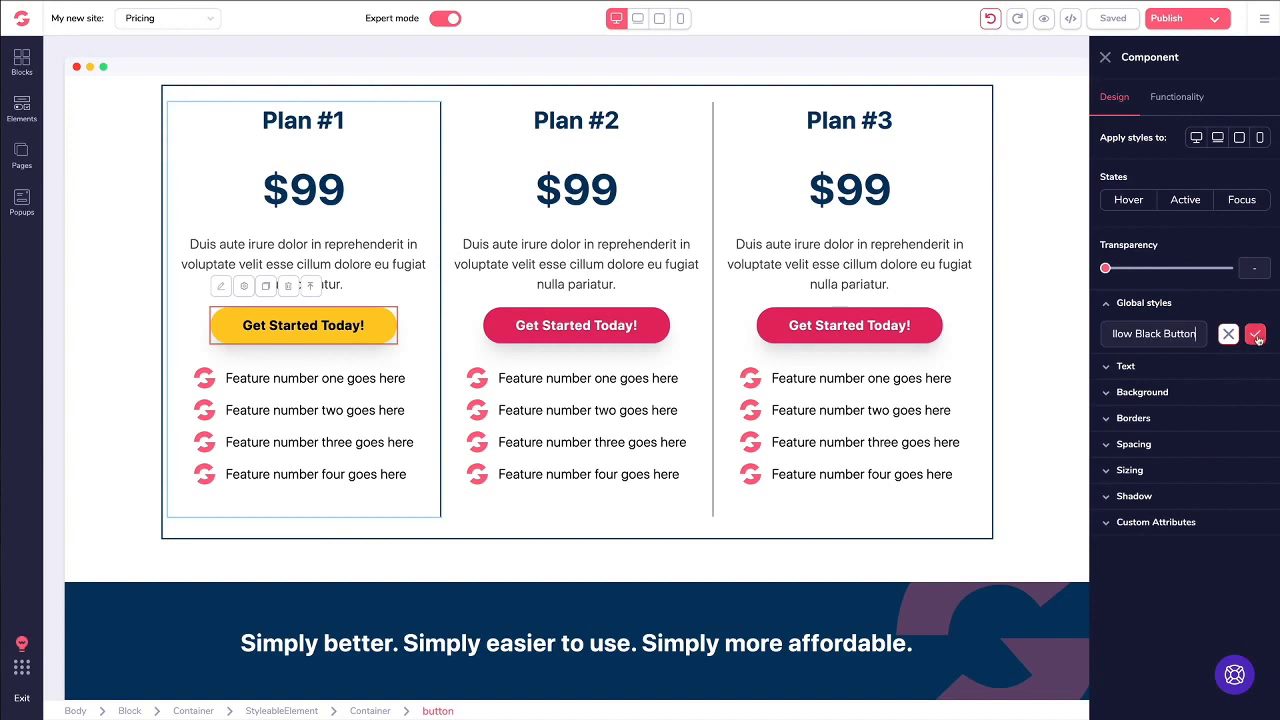
pyautogui.click(1256, 335)
pyautogui.click(515, 327)
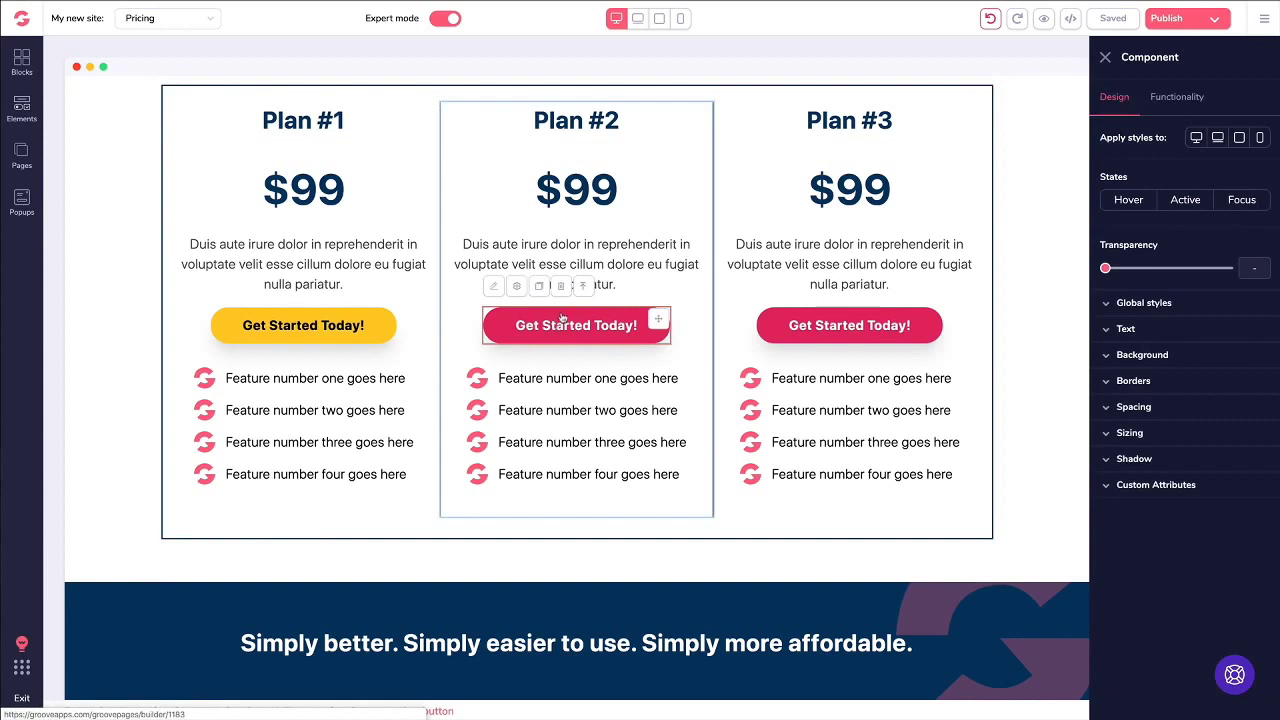
# Step: Apply the Yellow Black Button global style to both the Plan #2 and Plan #3 buttons
pyautogui.click(1144, 303)
pyautogui.click(1154, 336)
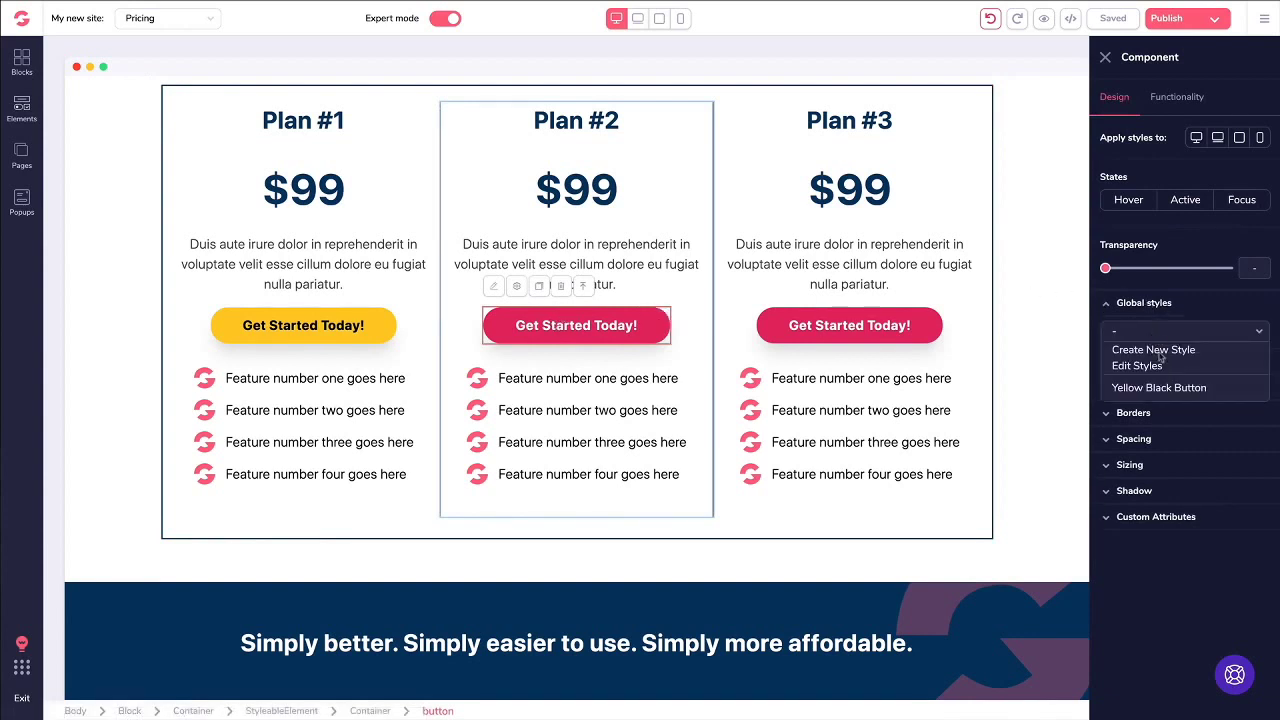
pyautogui.click(1156, 390)
pyautogui.click(822, 325)
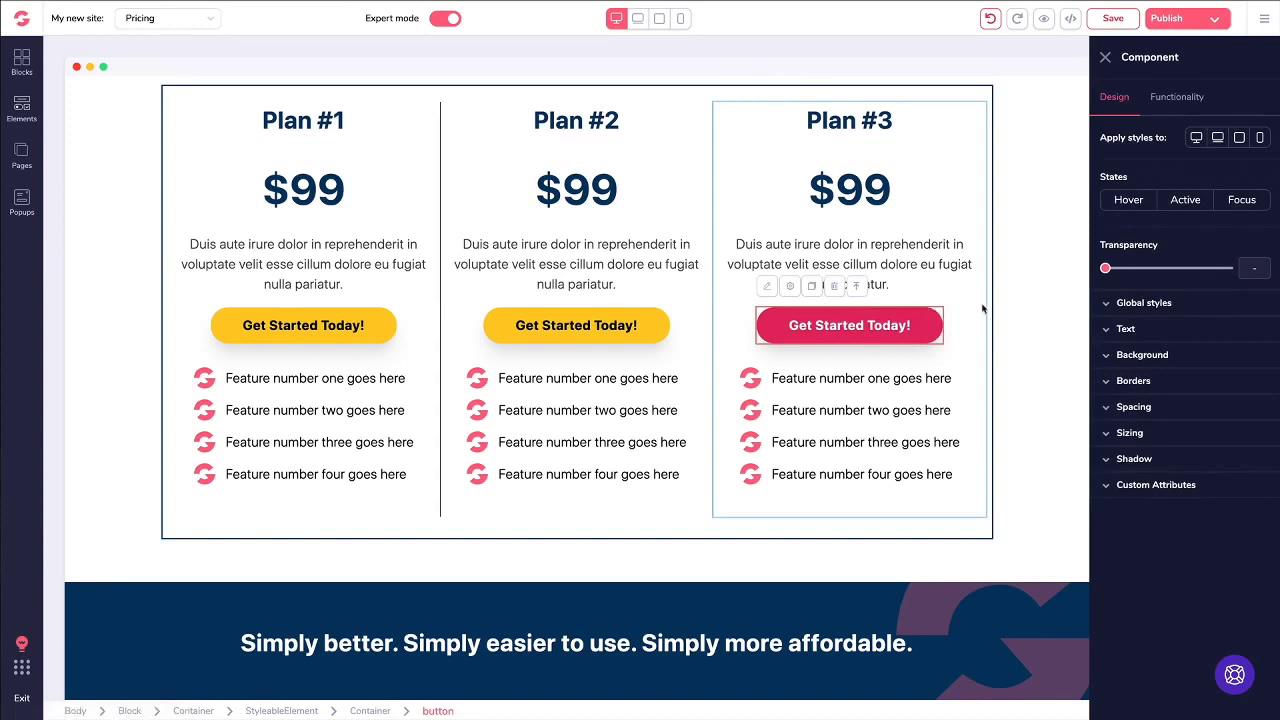
pyautogui.click(1129, 305)
pyautogui.click(1130, 330)
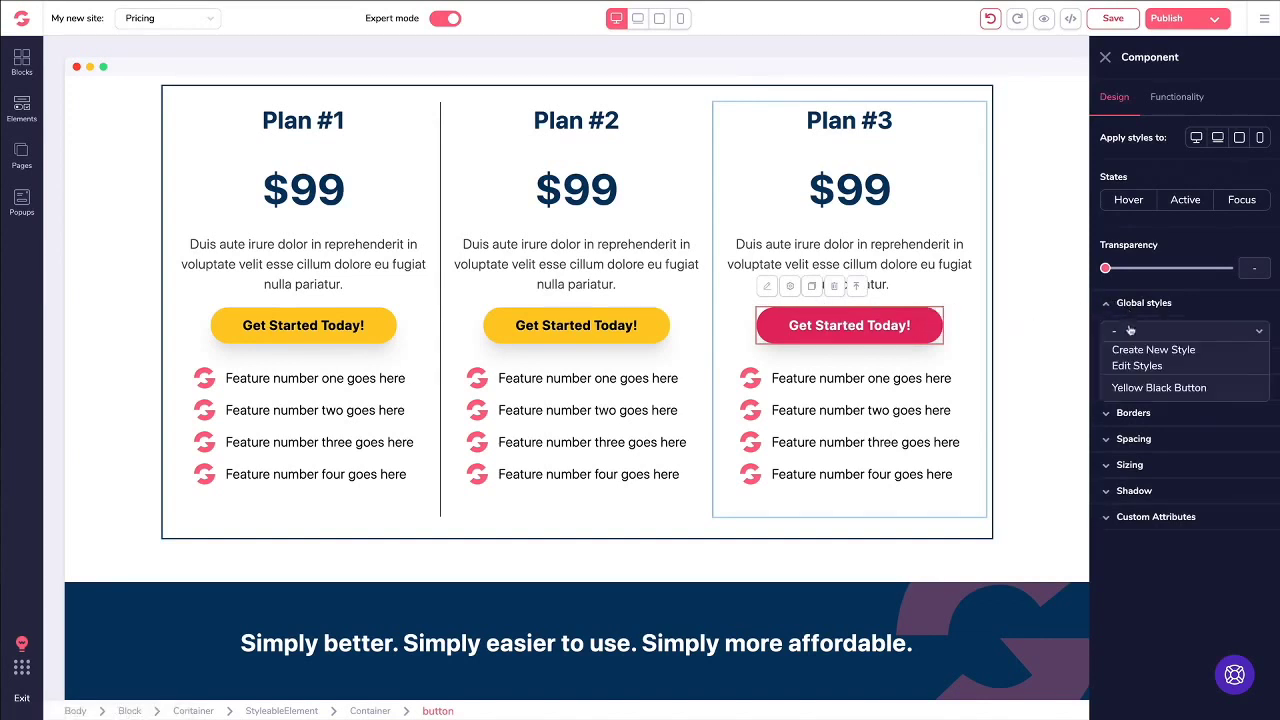
pyautogui.click(1145, 390)
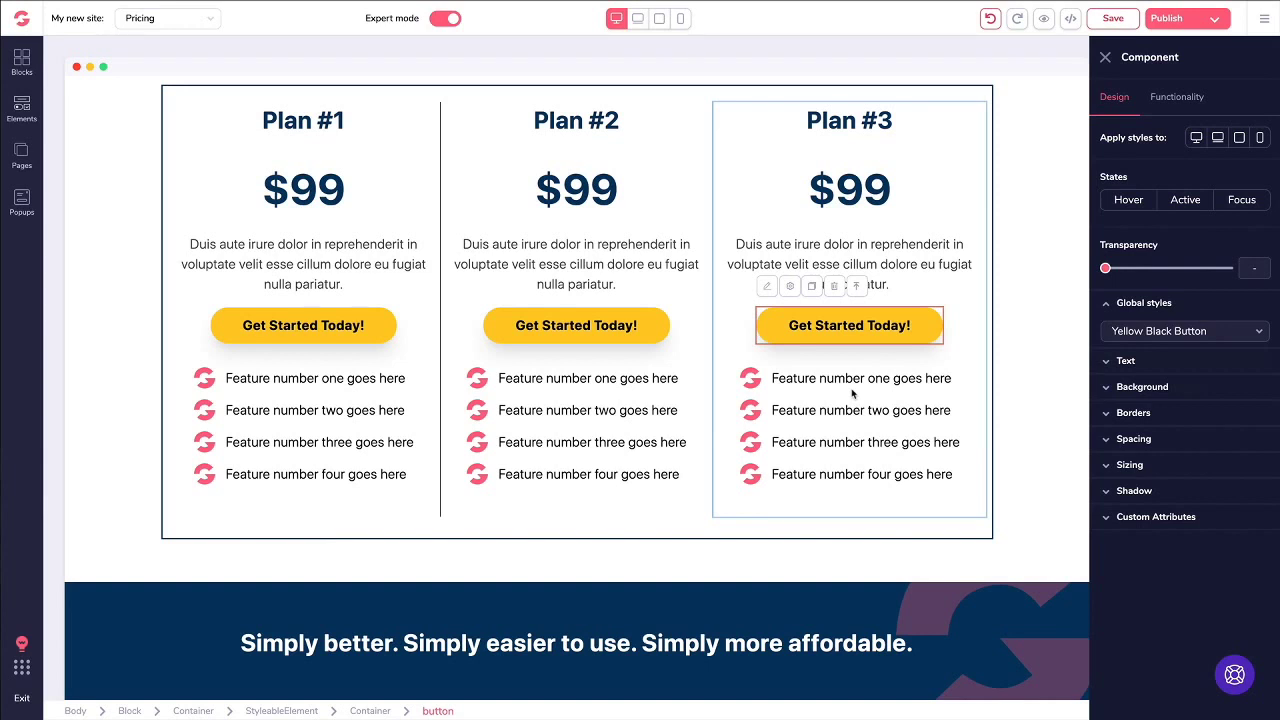
# Step: Undo the five recent styling edits so the pricing buttons return to their original red
pyautogui.click(990, 19)
pyautogui.click(990, 19)
pyautogui.click(990, 19)
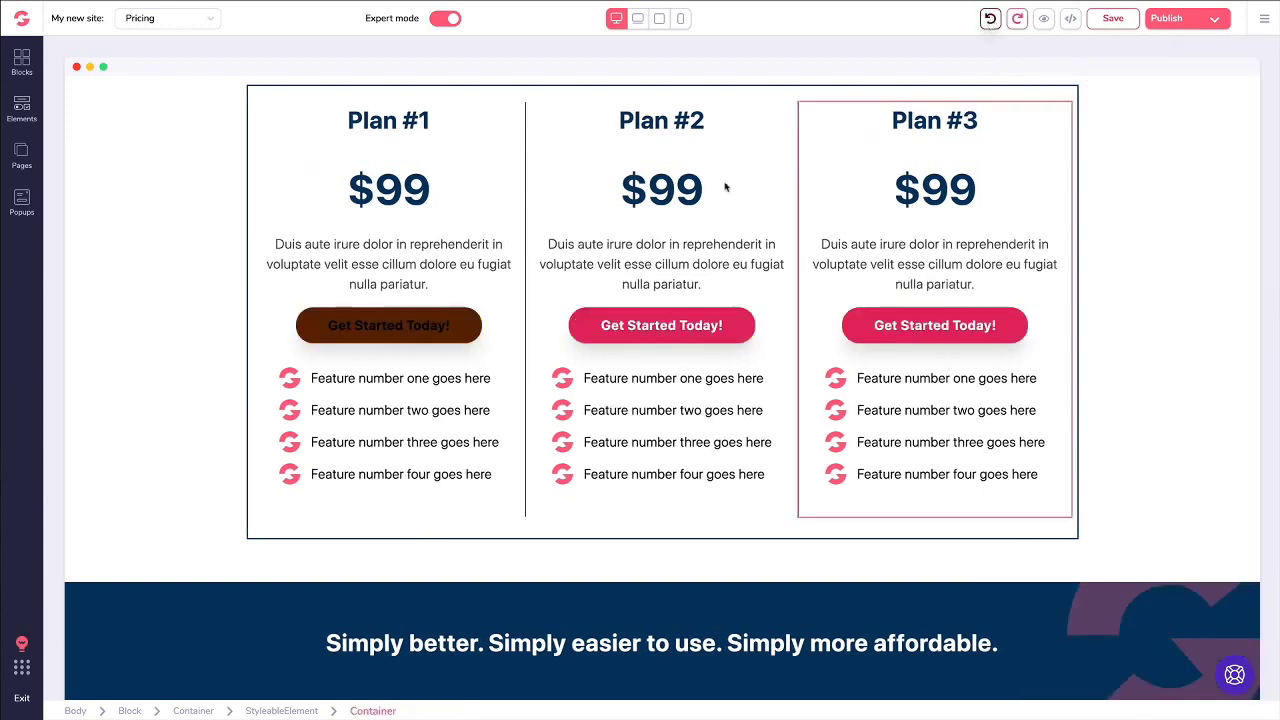
pyautogui.click(990, 19)
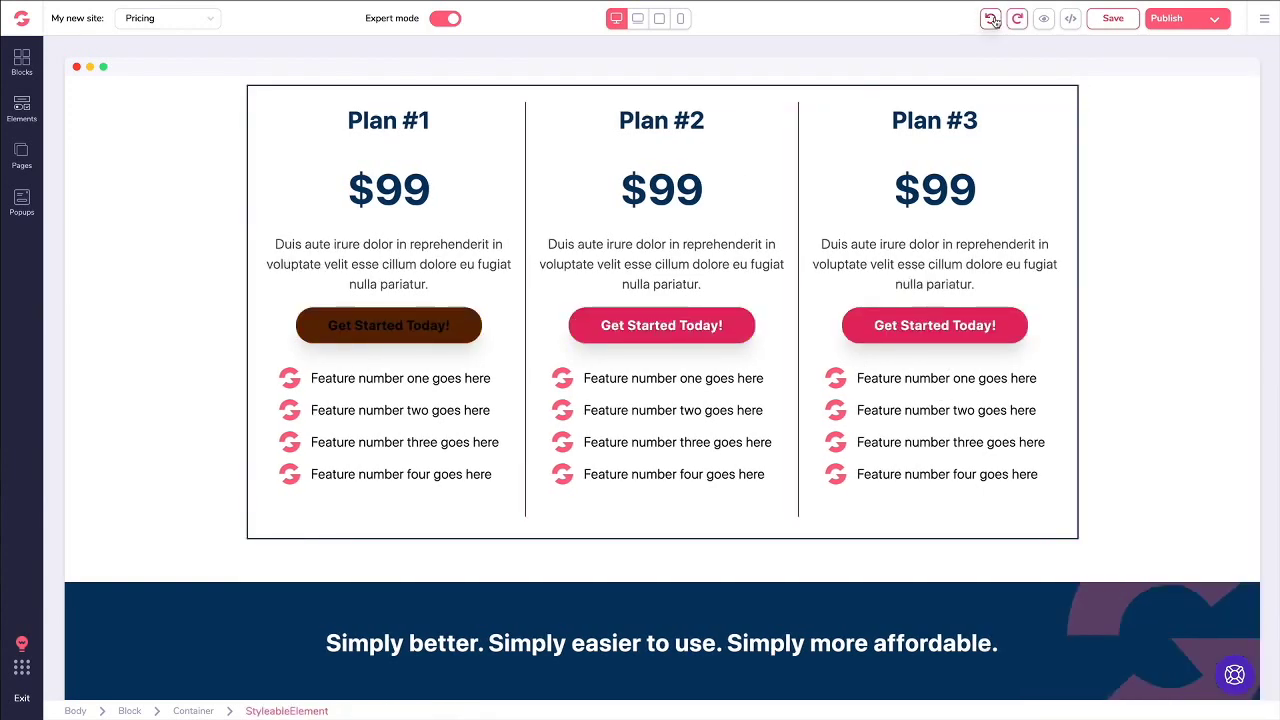
pyautogui.click(990, 19)
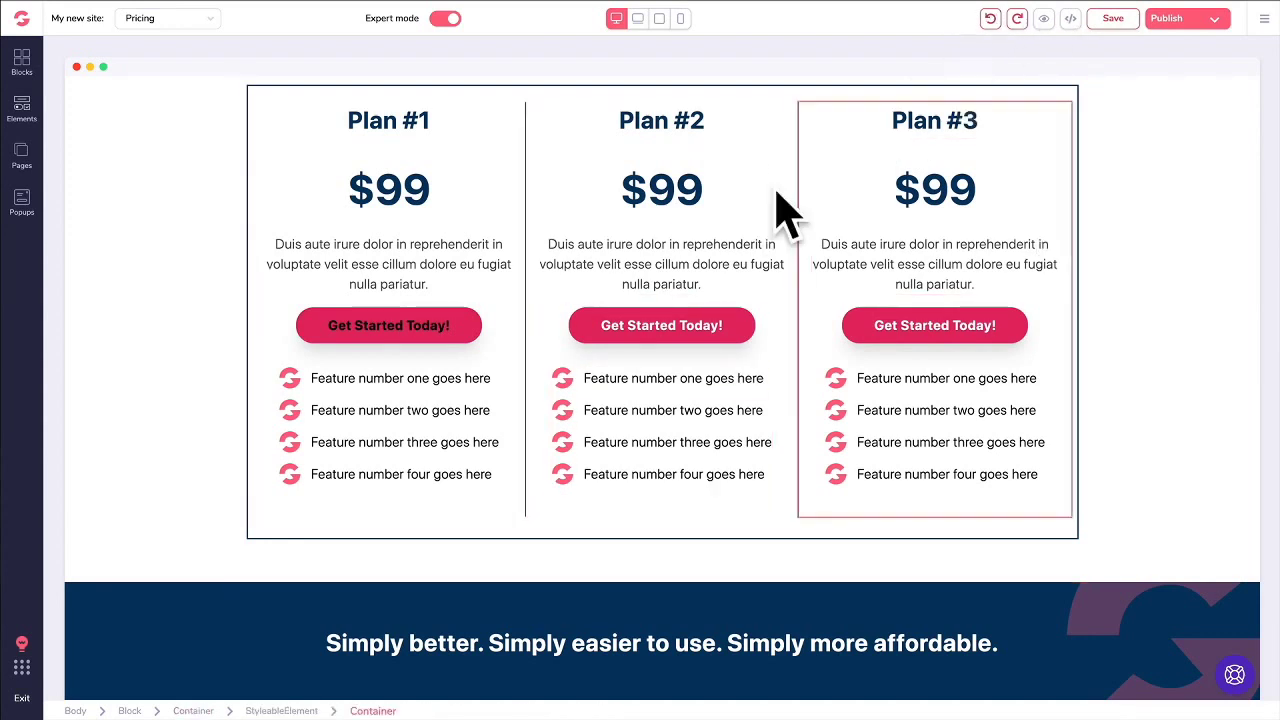
# Step: Review the saved revisions list and close it without restoring any revision
pyautogui.click(1255, 27)
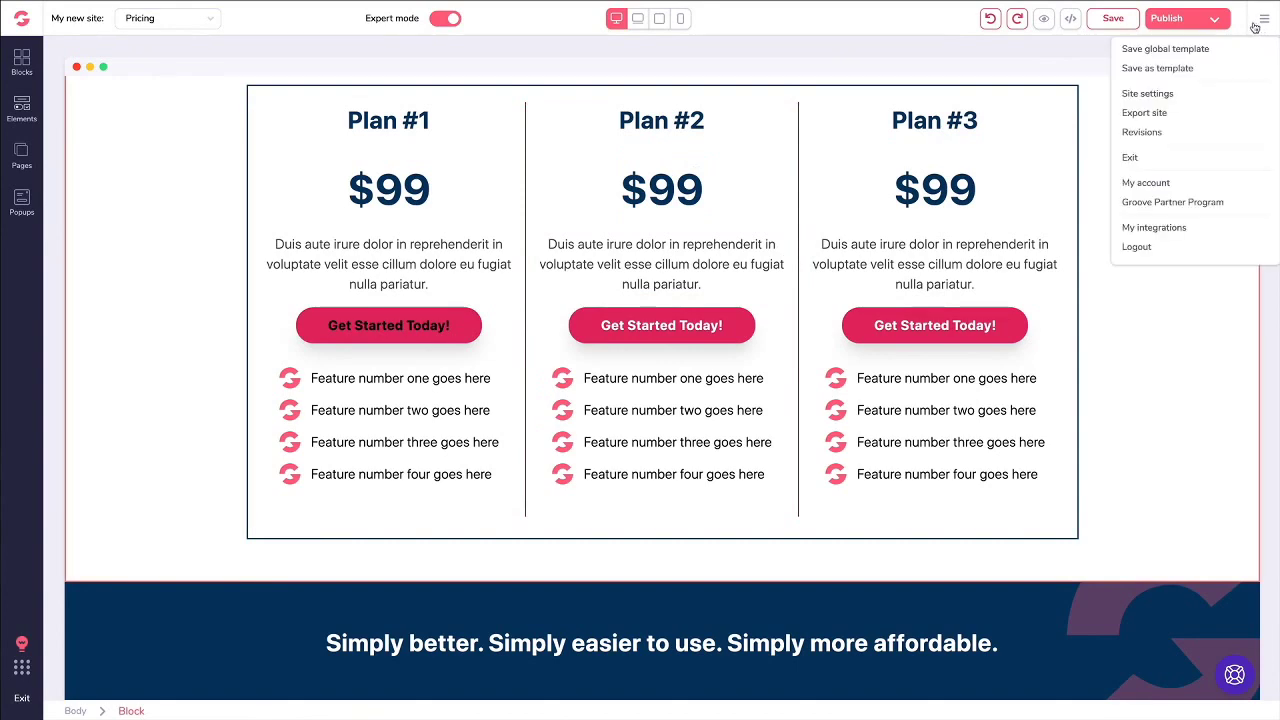
pyautogui.click(1143, 133)
pyautogui.scroll(-3, 105, 160)
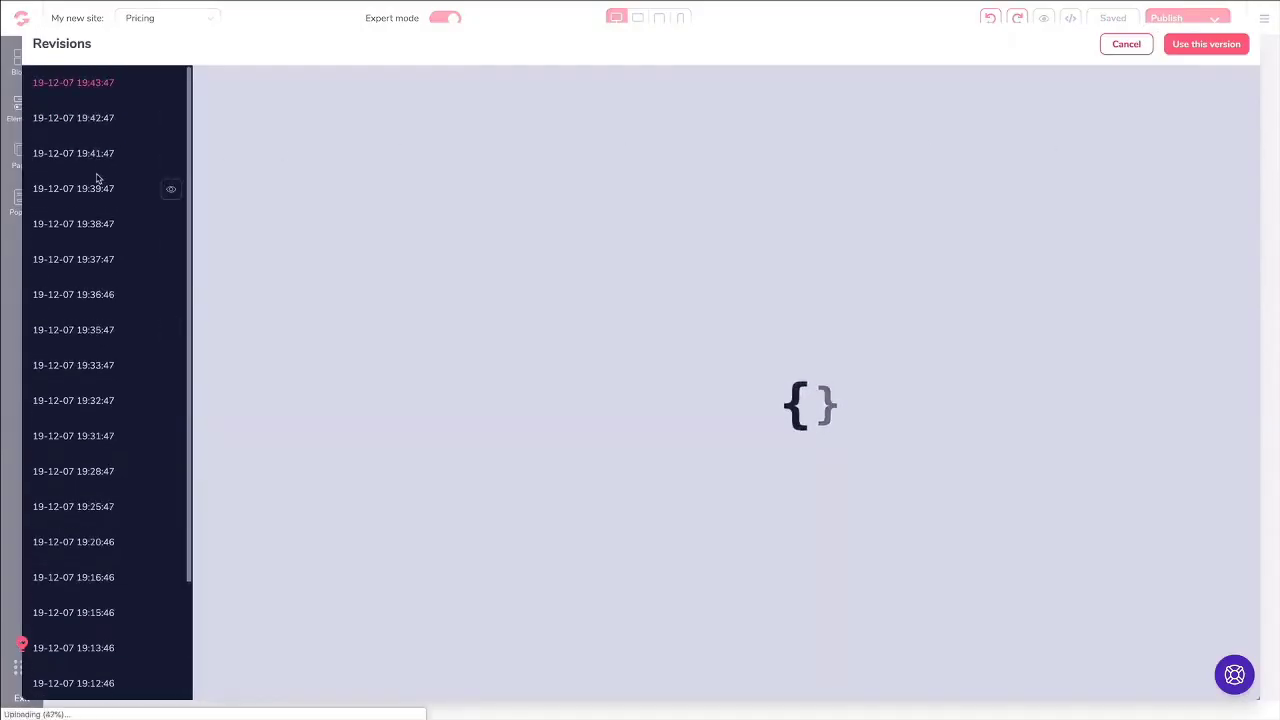
pyautogui.scroll(3, 97, 180)
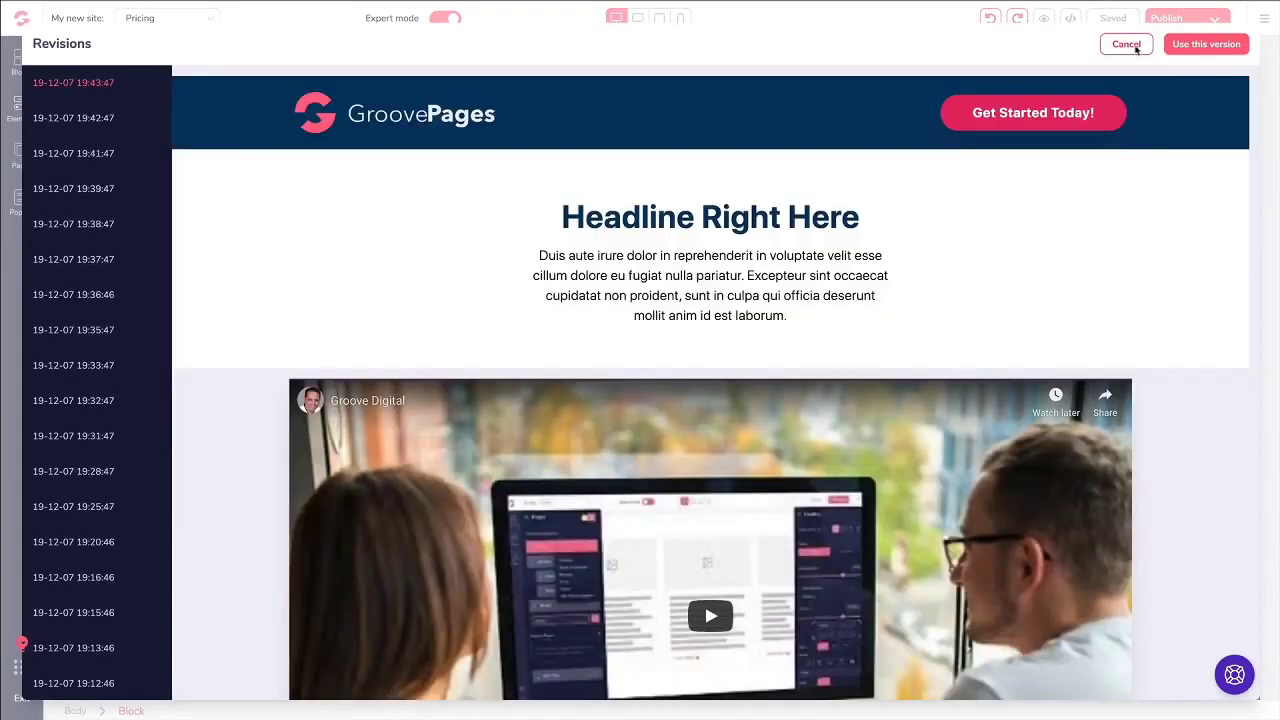
pyautogui.click(1126, 44)
# Step: Select the pricing block, toggle its style settings off and on, and open the blocks library
pyautogui.scroll(-1, 1140, 266)
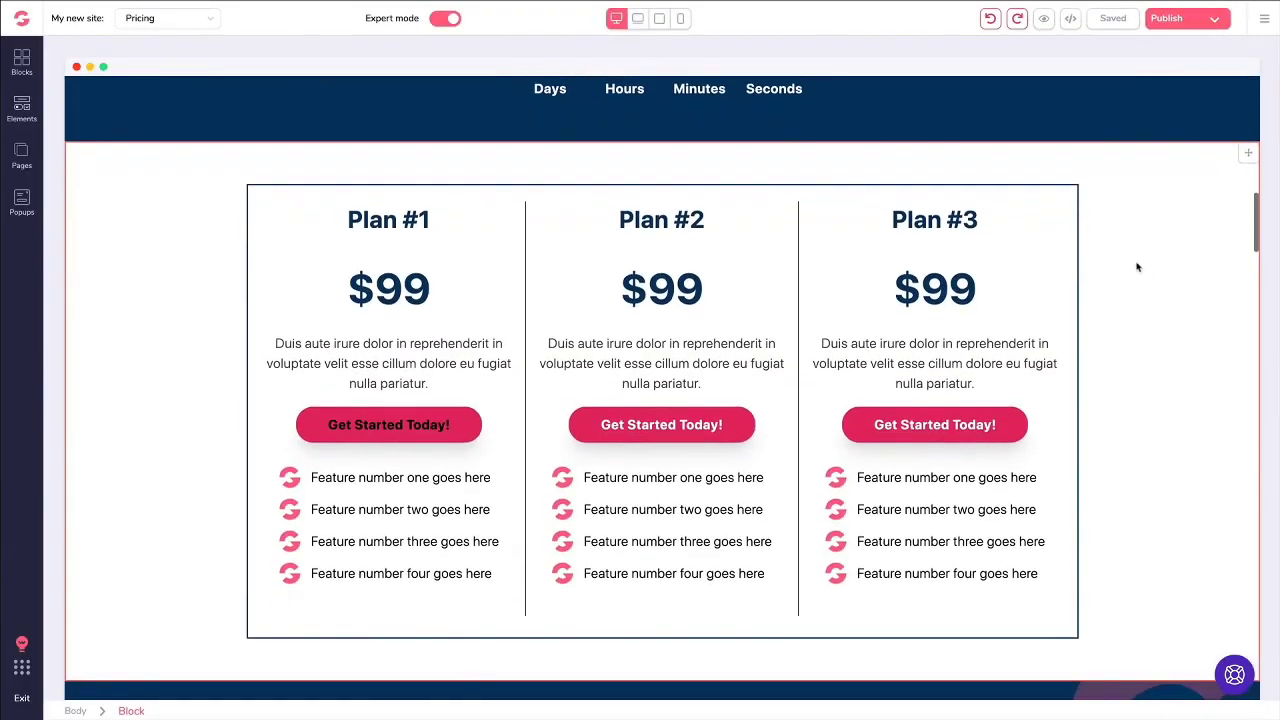
pyautogui.click(153, 213)
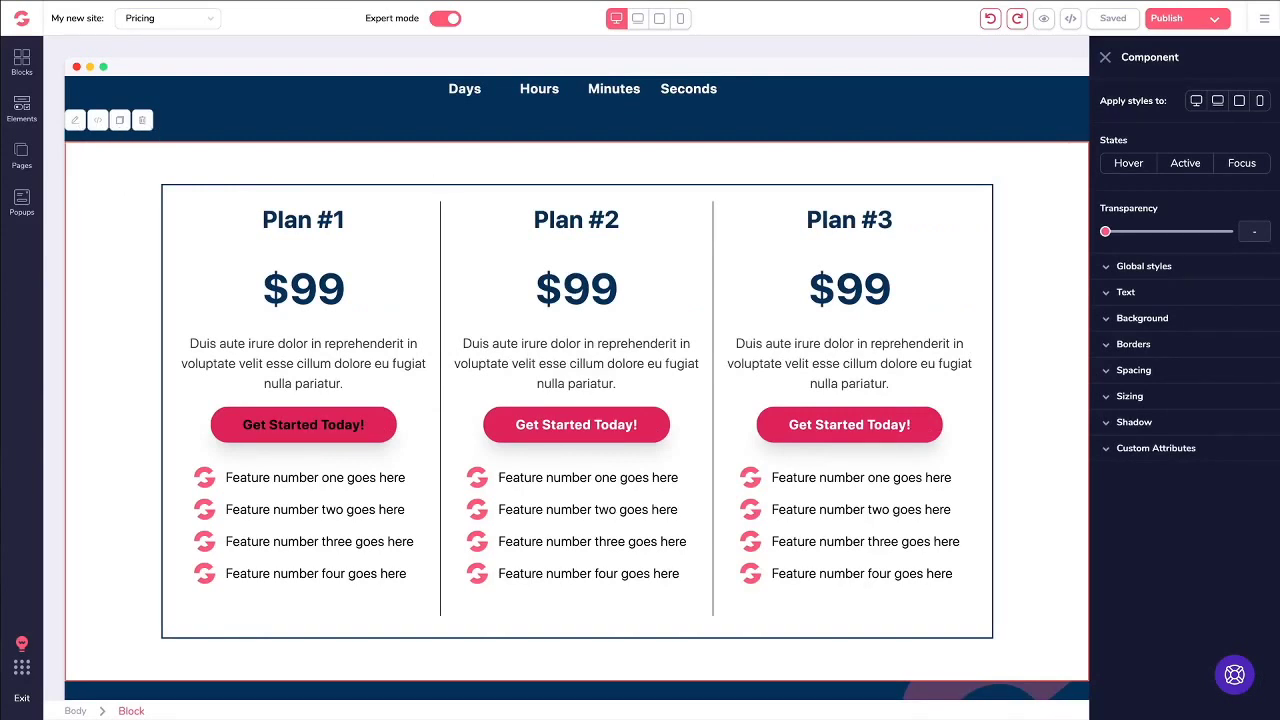
pyautogui.click(1264, 18)
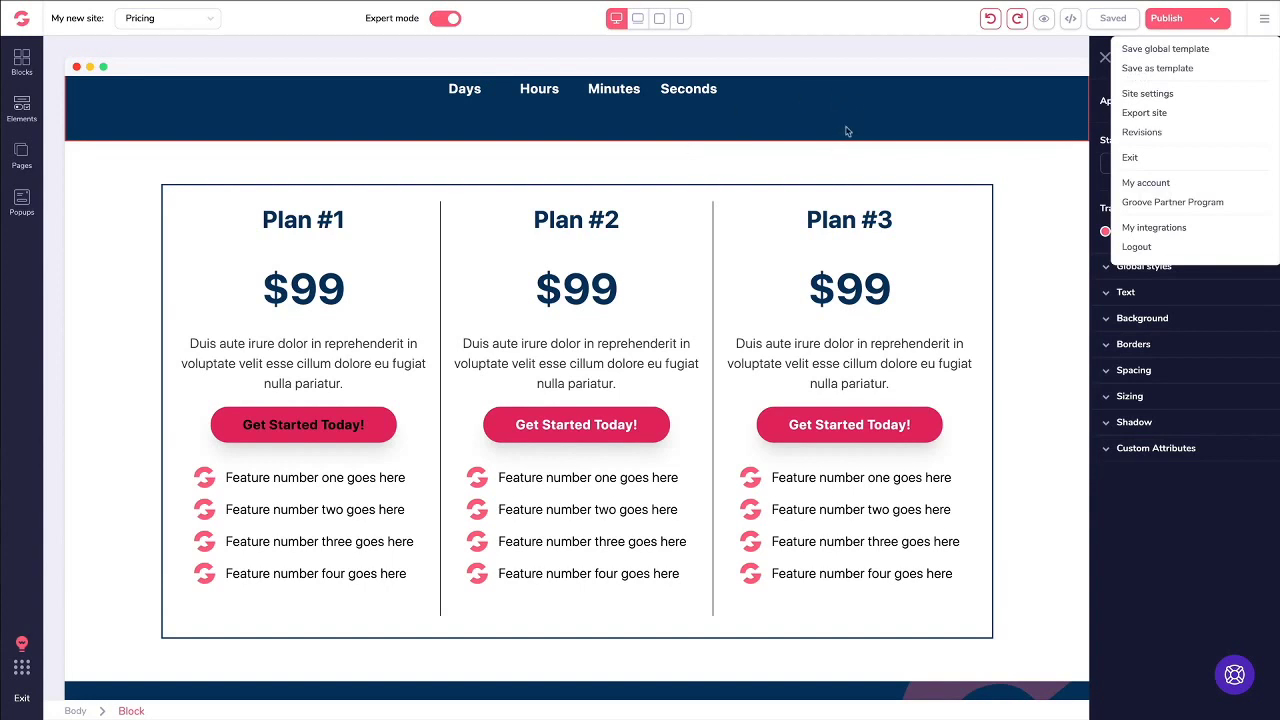
pyautogui.click(1007, 102)
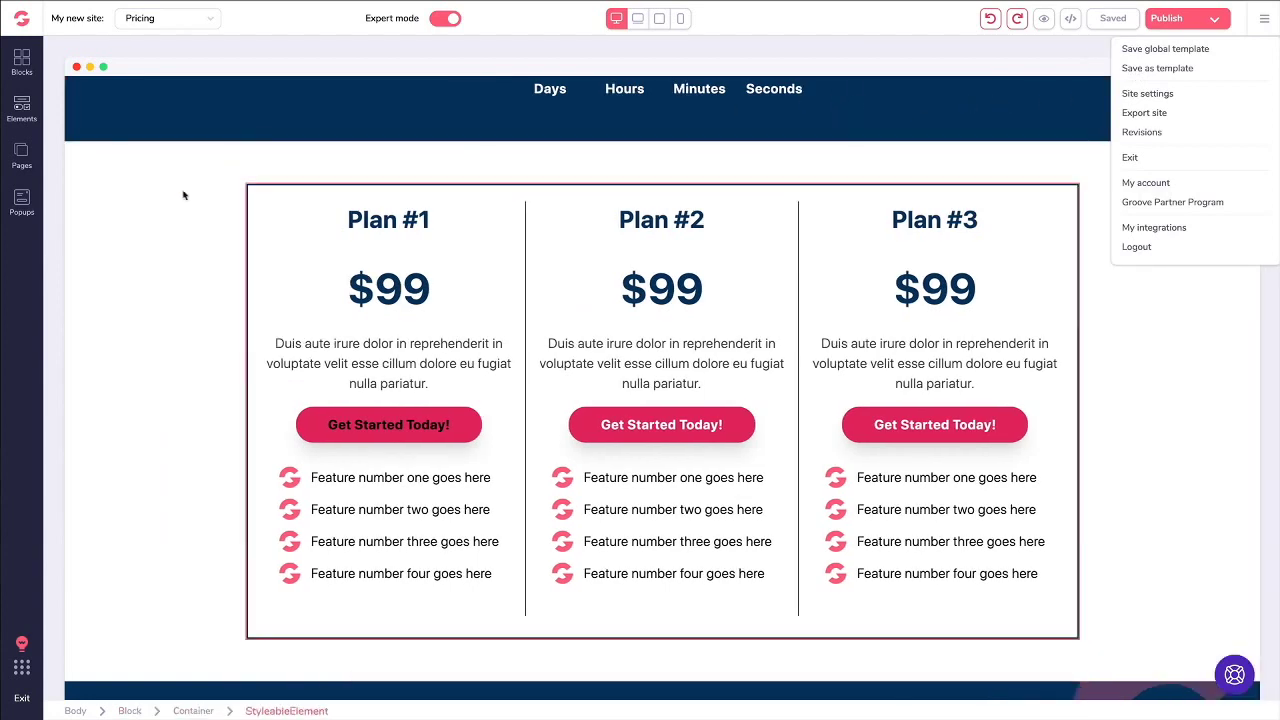
pyautogui.click(122, 168)
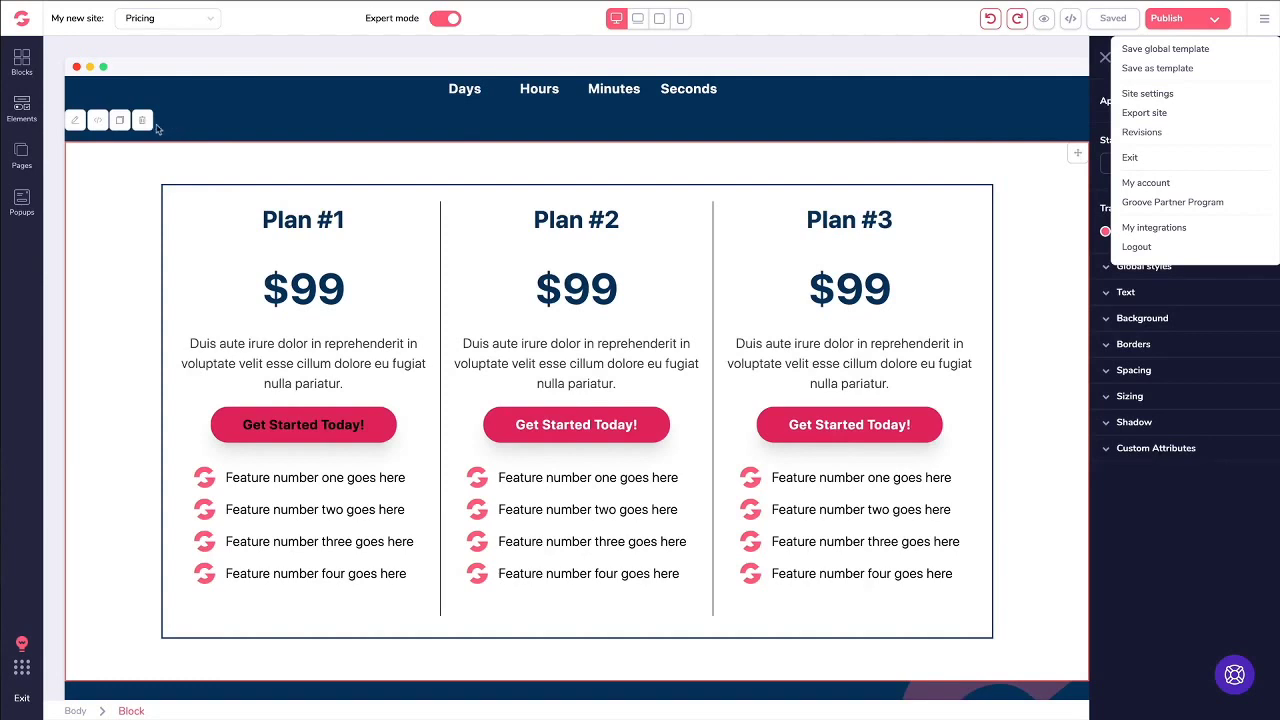
pyautogui.click(21, 66)
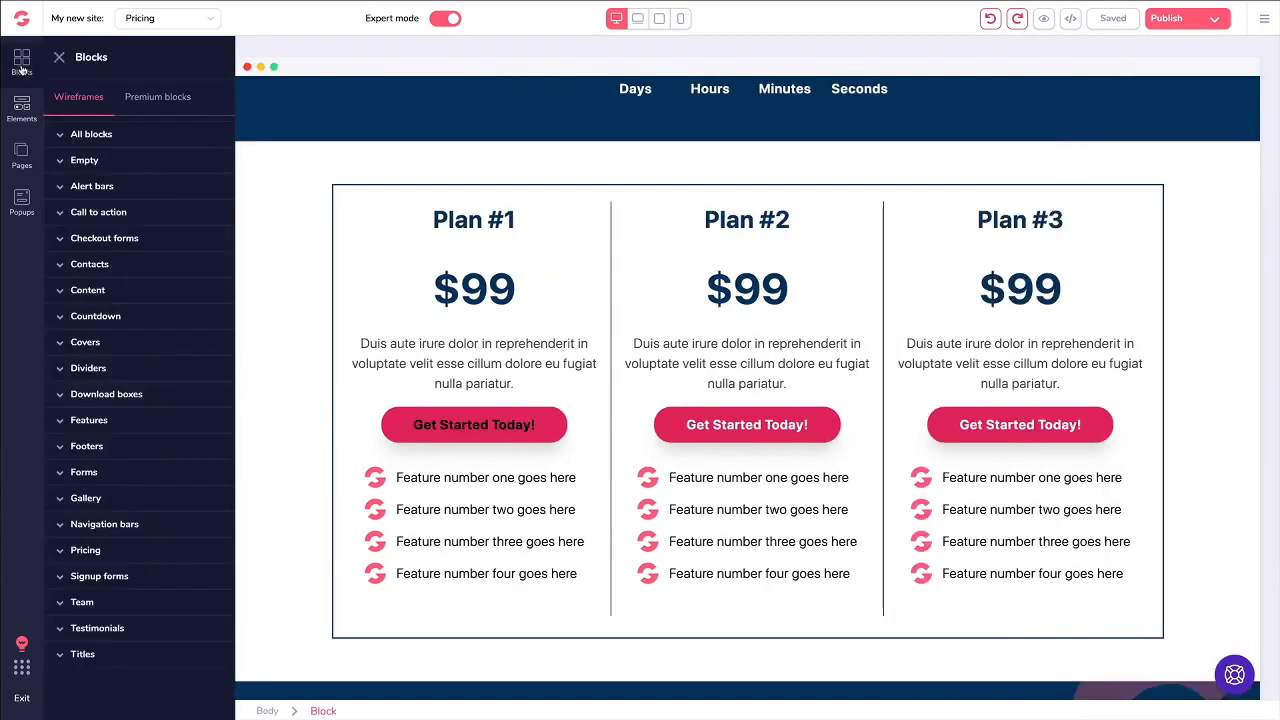
# Step: Drag a footer design from the block library onto the Pricing page, then delete that footer block
pyautogui.click(100, 134)
pyautogui.click(23, 80)
pyautogui.click(59, 57)
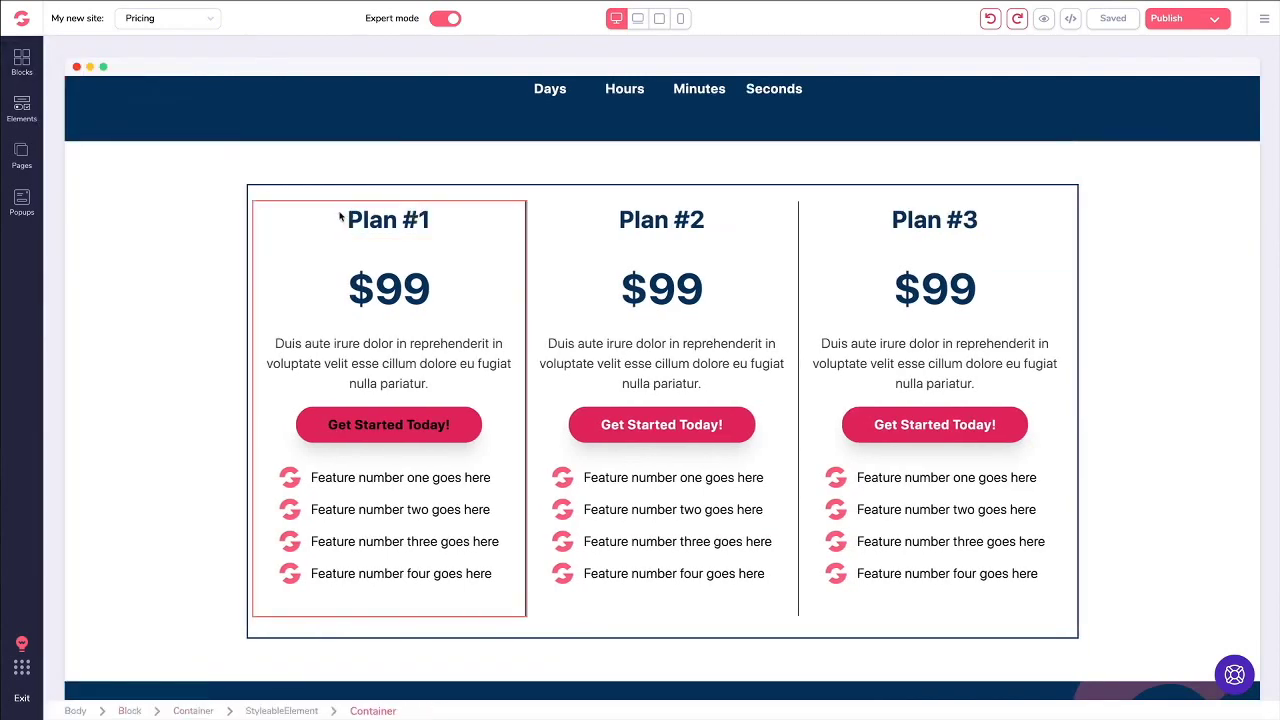
pyautogui.scroll(-5, 350, 300)
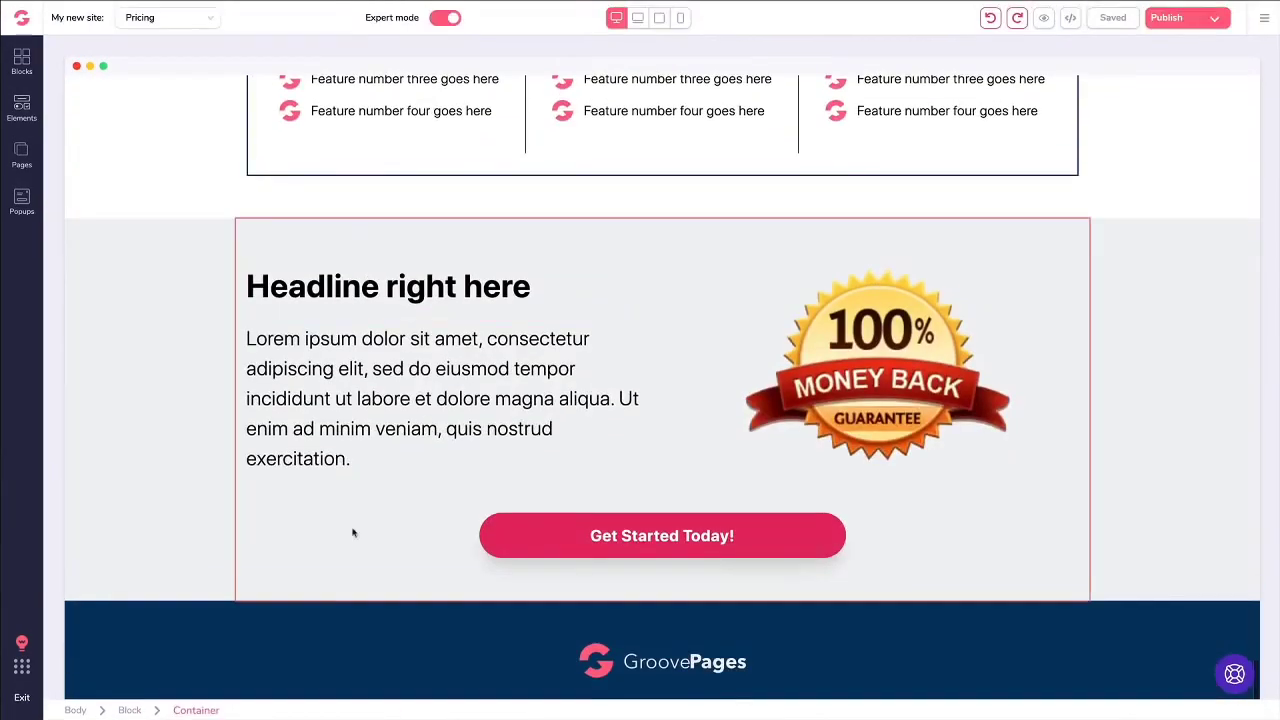
pyautogui.click(22, 62)
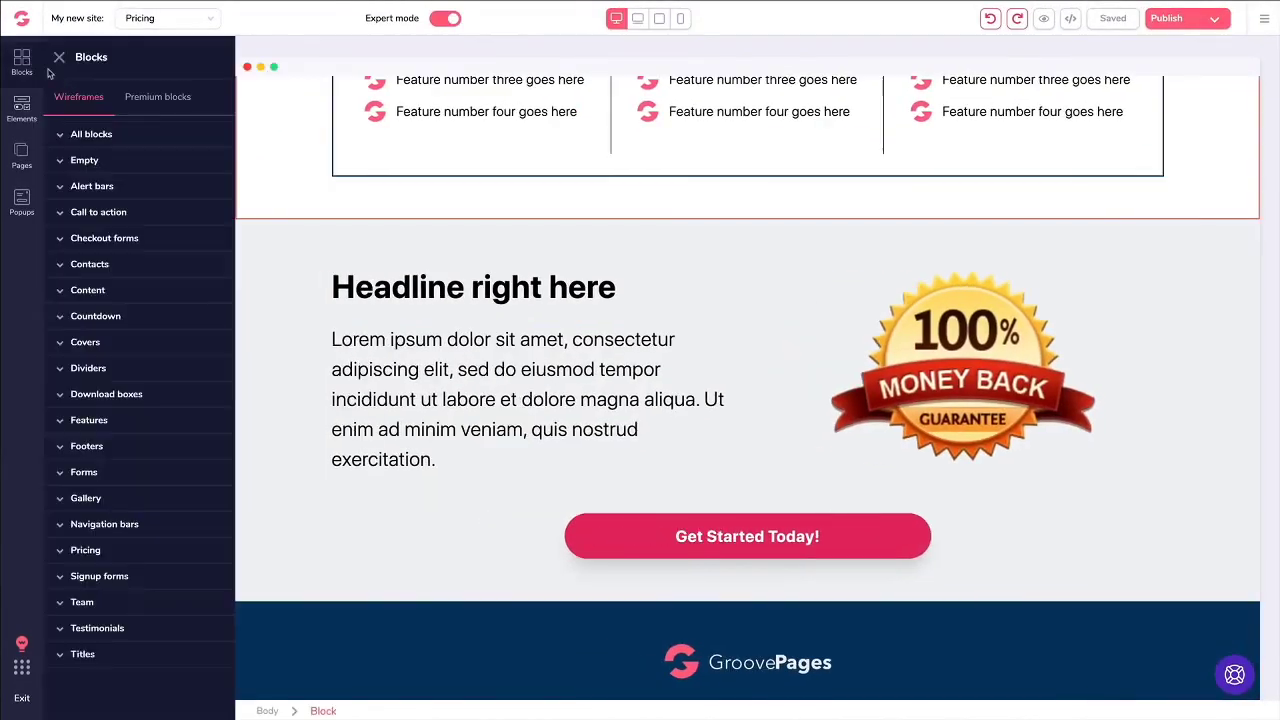
pyautogui.click(87, 449)
pyautogui.scroll(-1, 173, 420)
pyautogui.moveTo(173, 420); pyautogui.dragTo(483, 597)
pyautogui.scroll(-5, 460, 377)
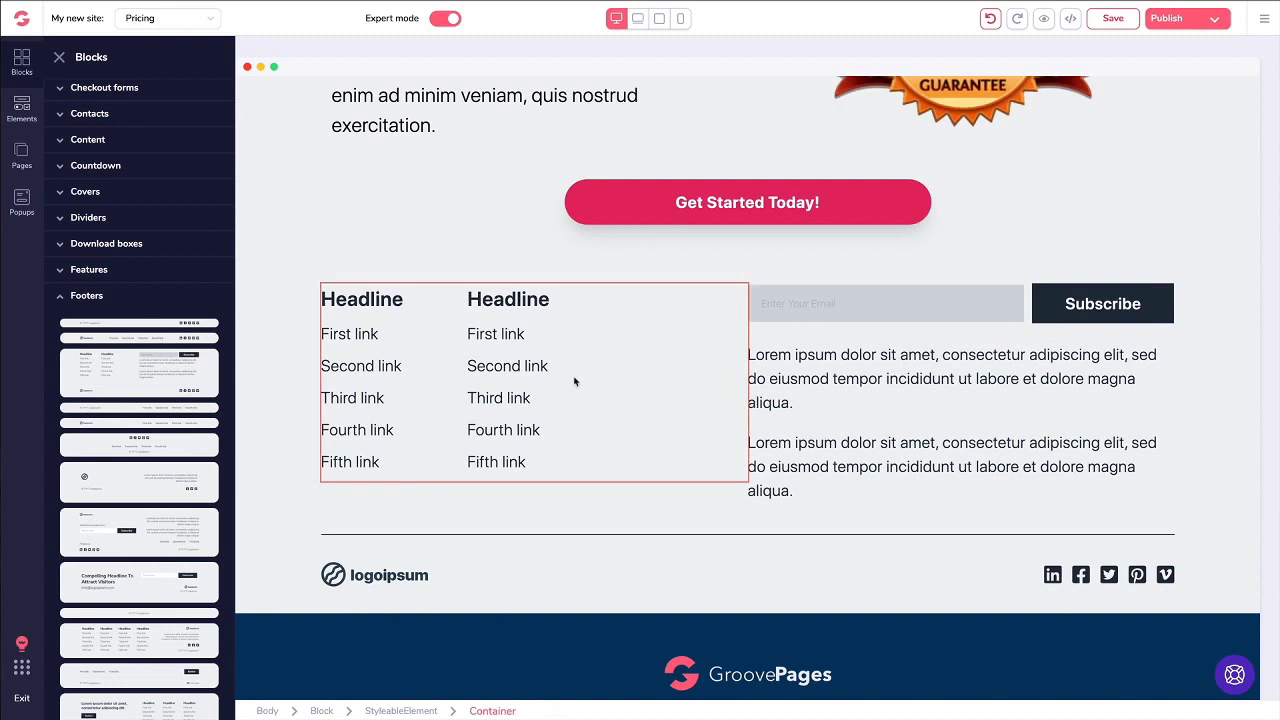
pyautogui.click(288, 330)
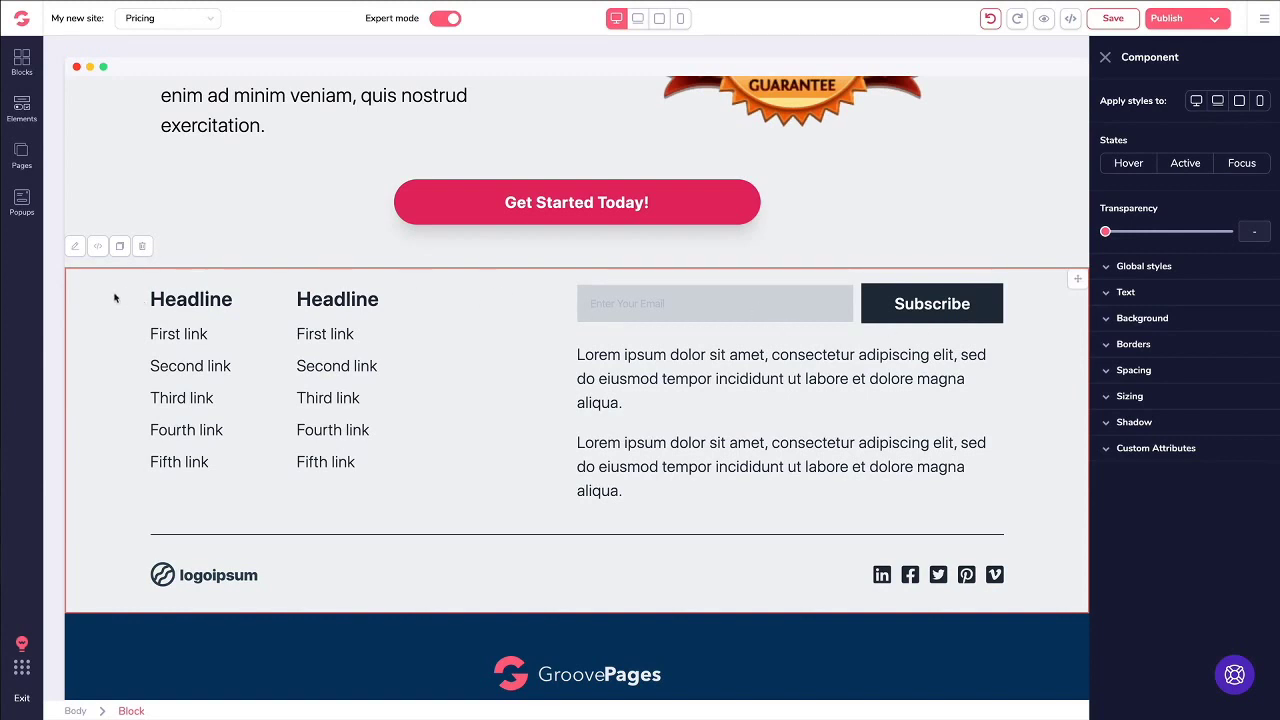
pyautogui.press('Delete')
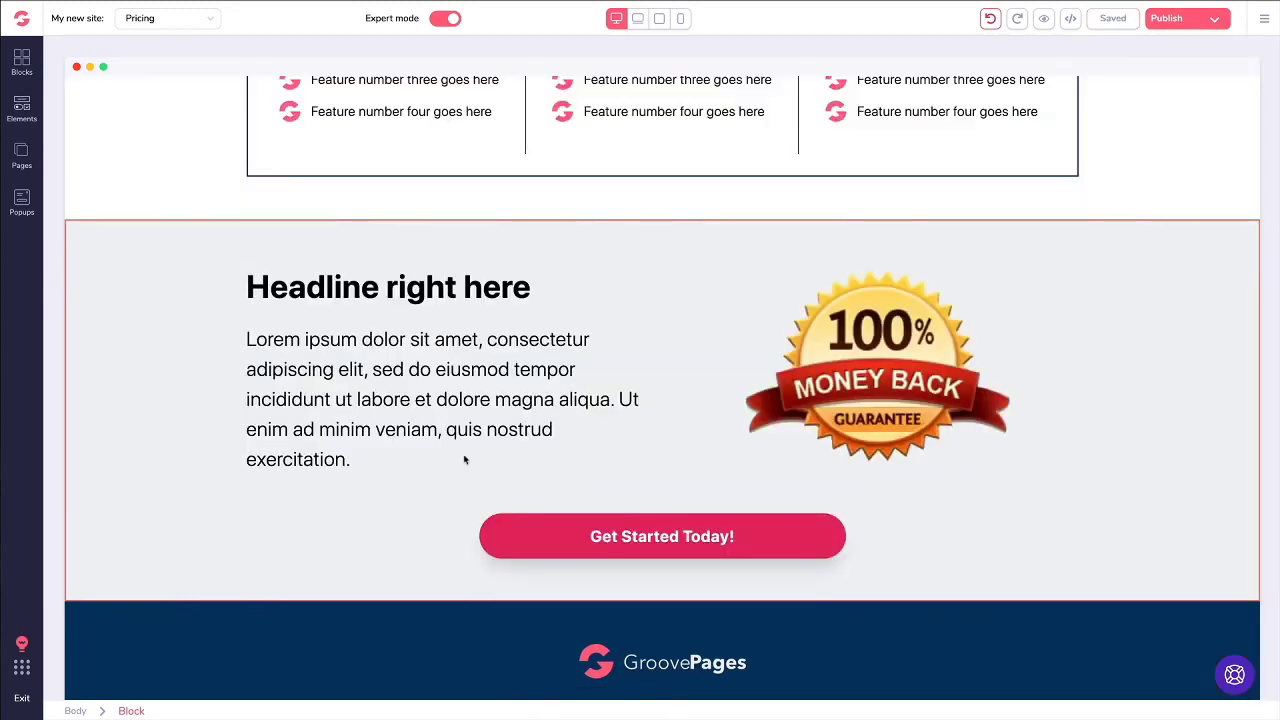
pyautogui.click(571, 541)
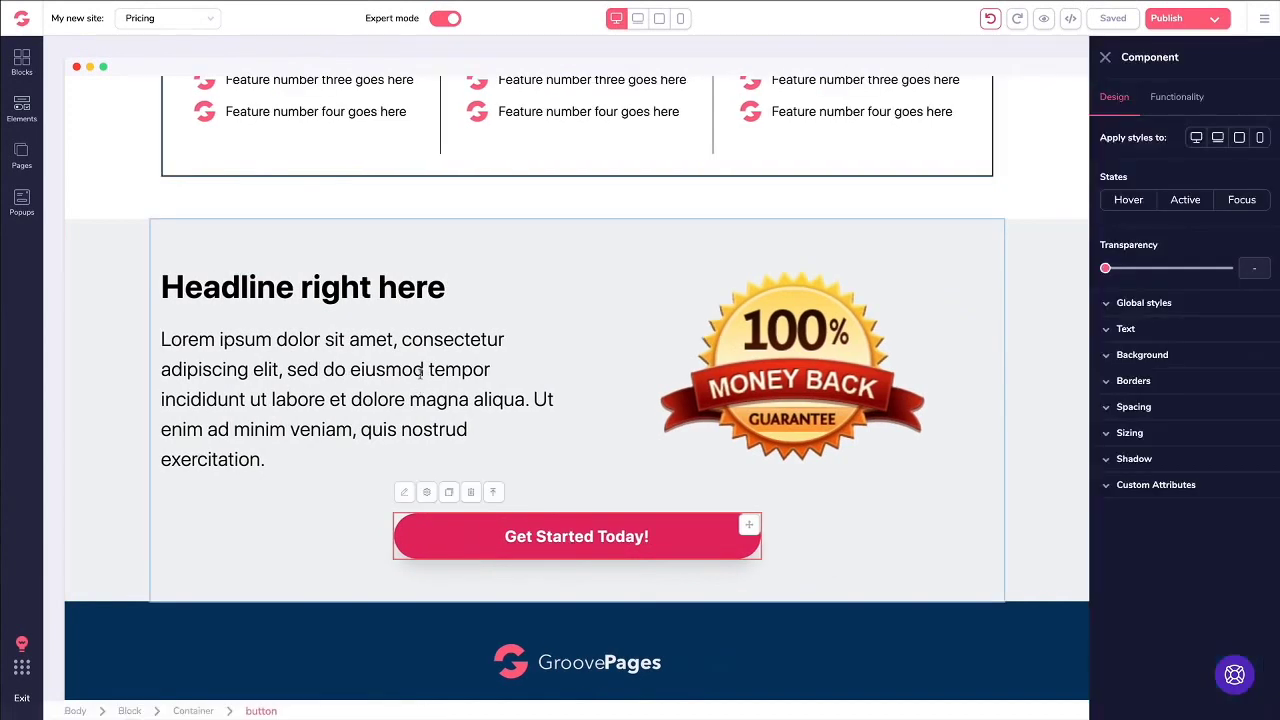
pyautogui.click(1108, 486)
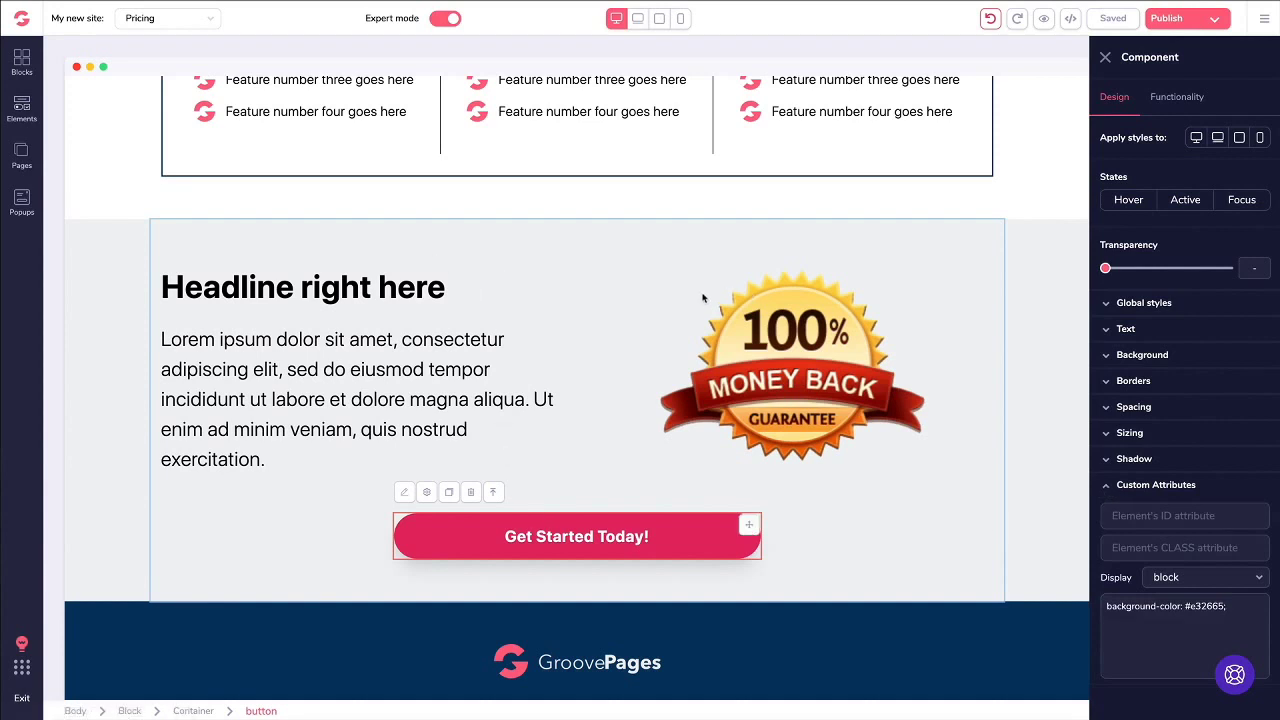
pyautogui.click(326, 258)
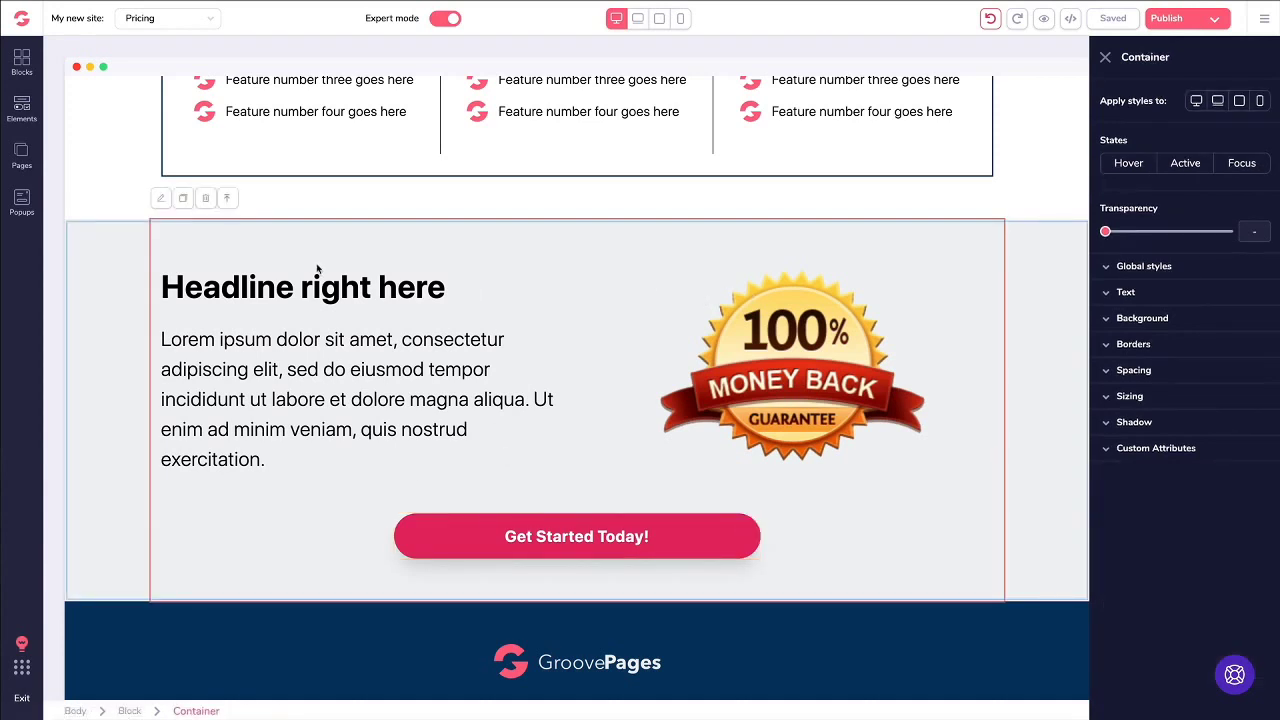
pyautogui.click(120, 273)
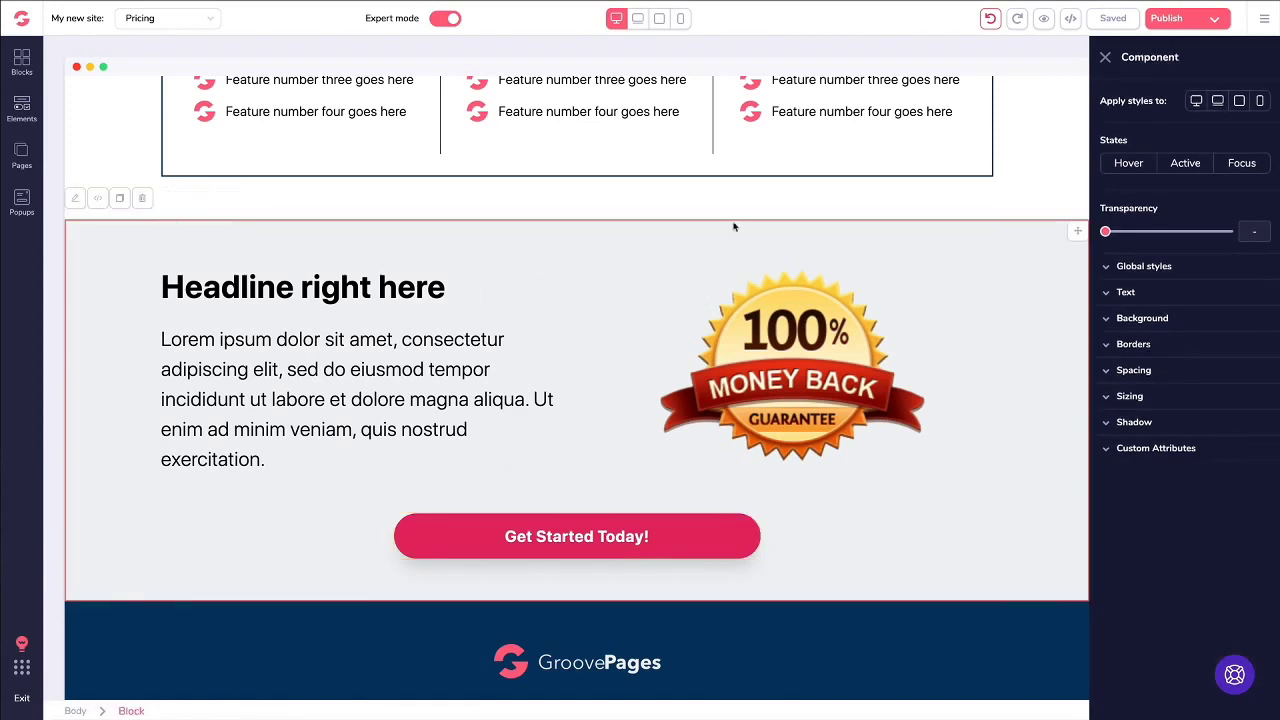
pyautogui.click(1070, 20)
pyautogui.scroll(-10, 955, 160)
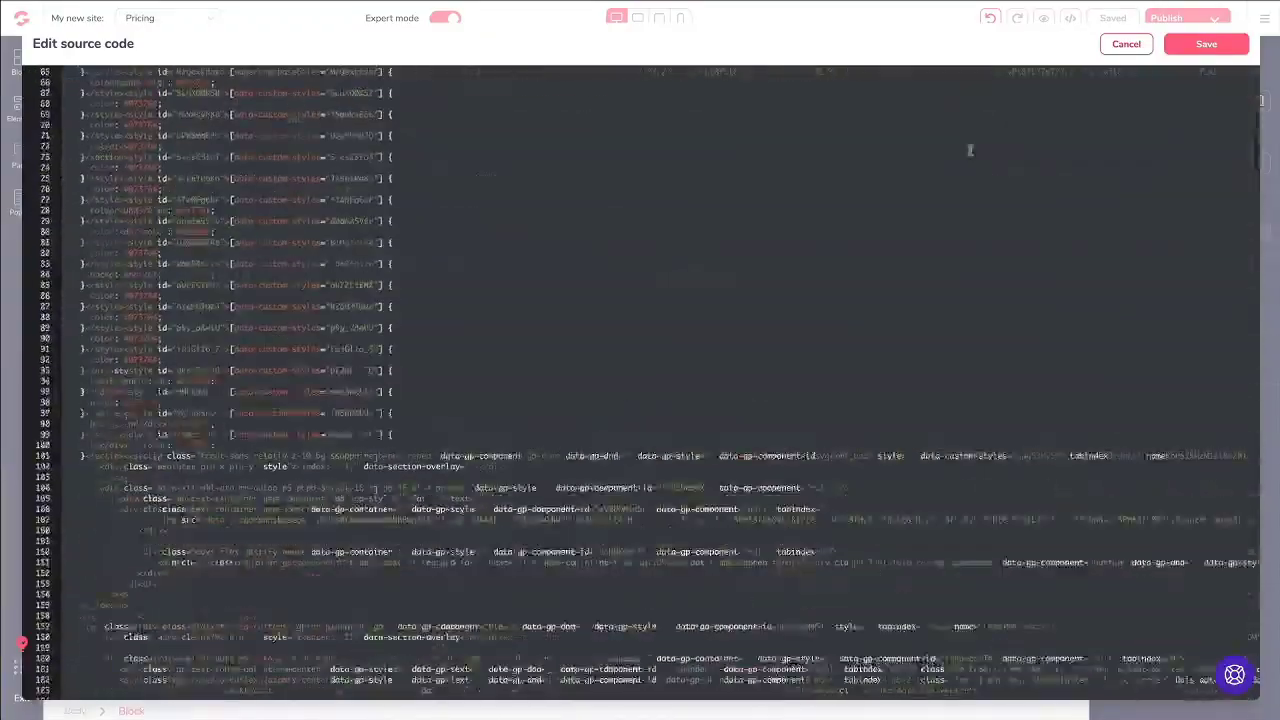
pyautogui.scroll(10, 969, 150)
pyautogui.click(1125, 45)
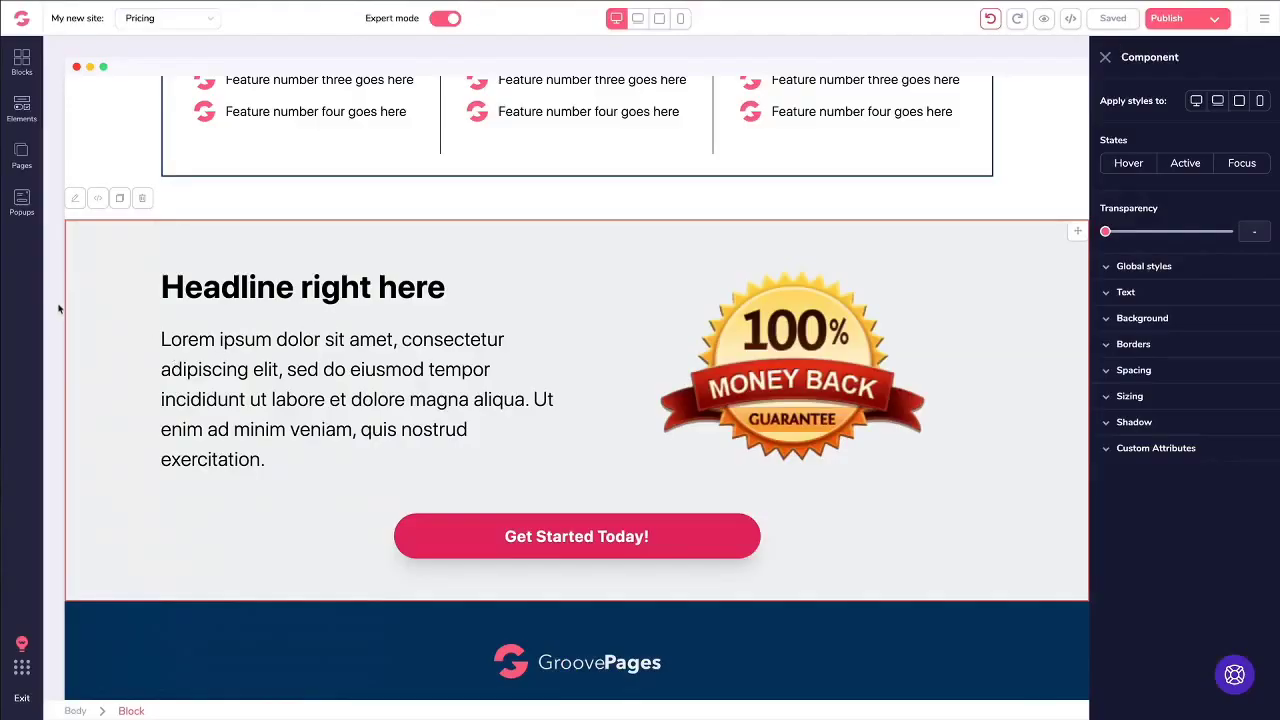
pyautogui.click(97, 198)
pyautogui.click(1127, 46)
# Step: Inspect the guarantee section's headline, paragraph, image and button, including custom attributes and display options
pyautogui.click(375, 290)
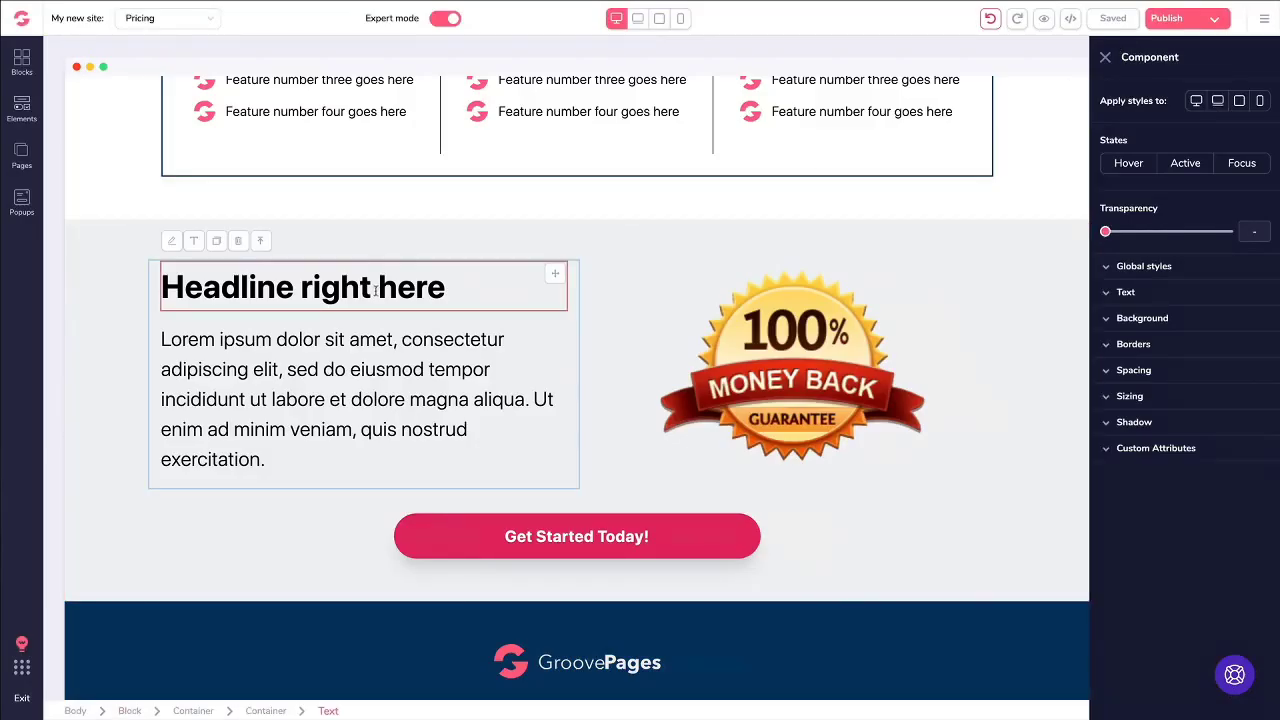
pyautogui.click(299, 353)
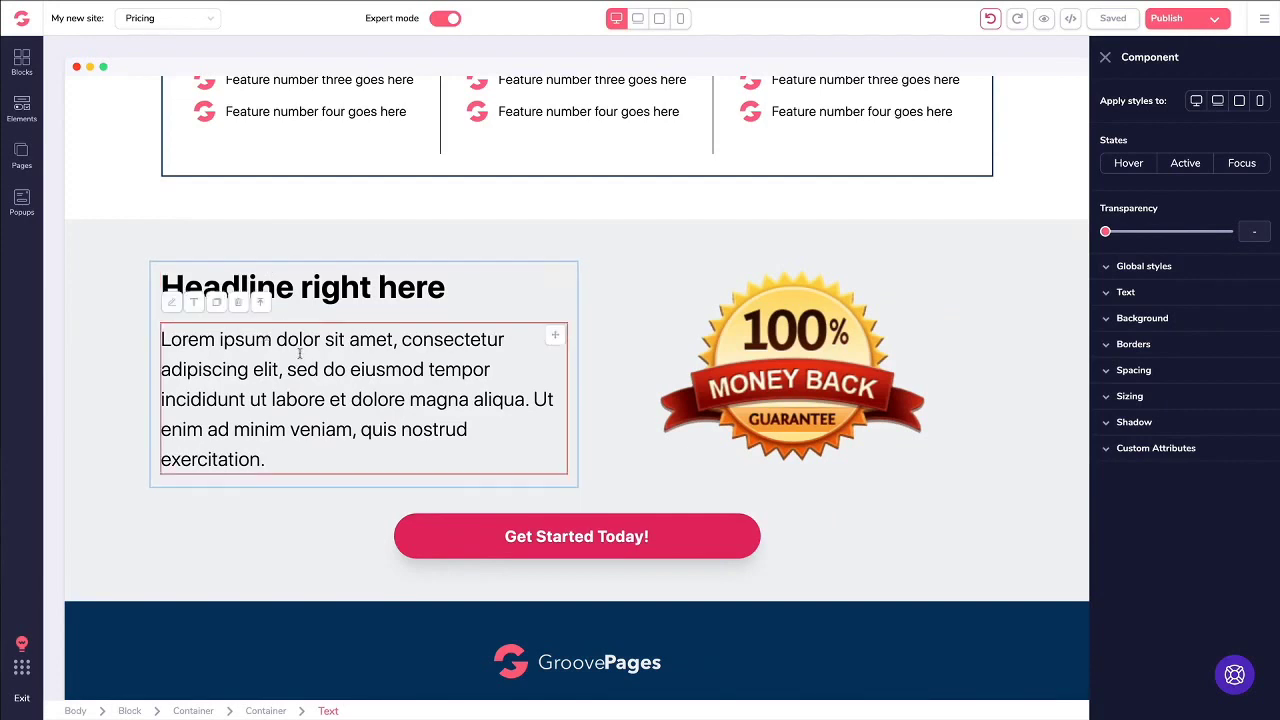
pyautogui.click(745, 397)
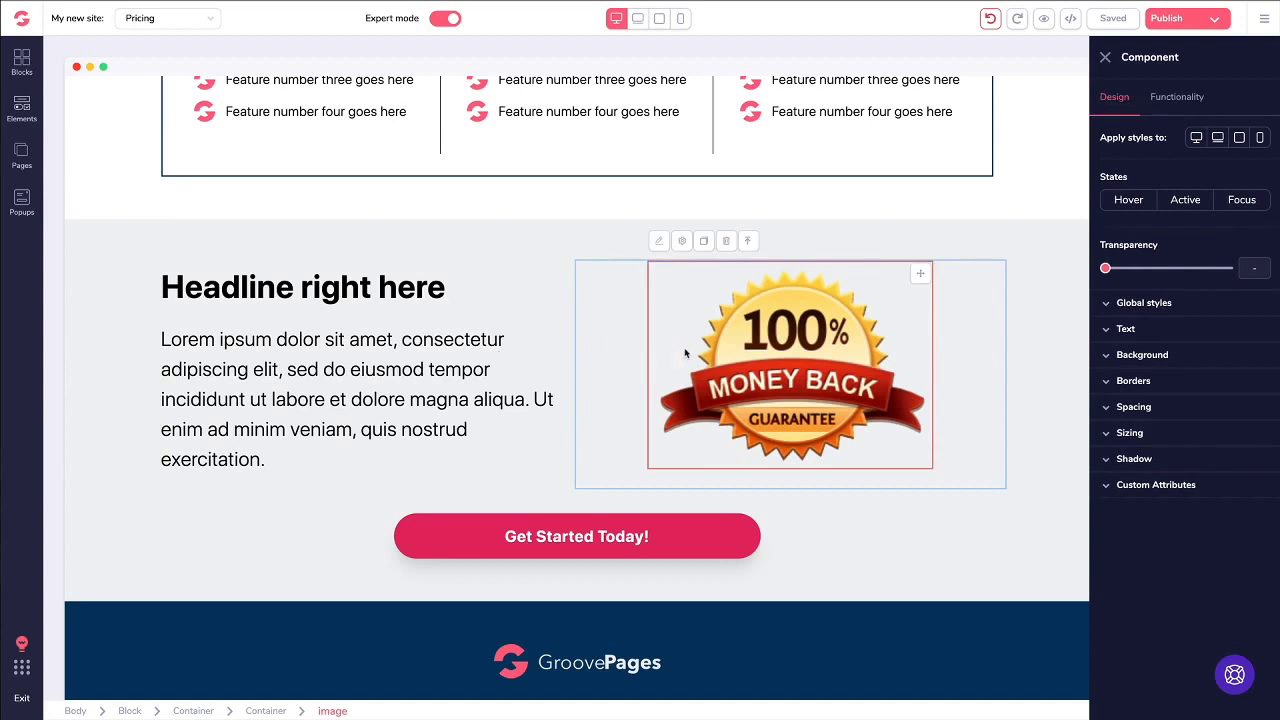
pyautogui.click(608, 535)
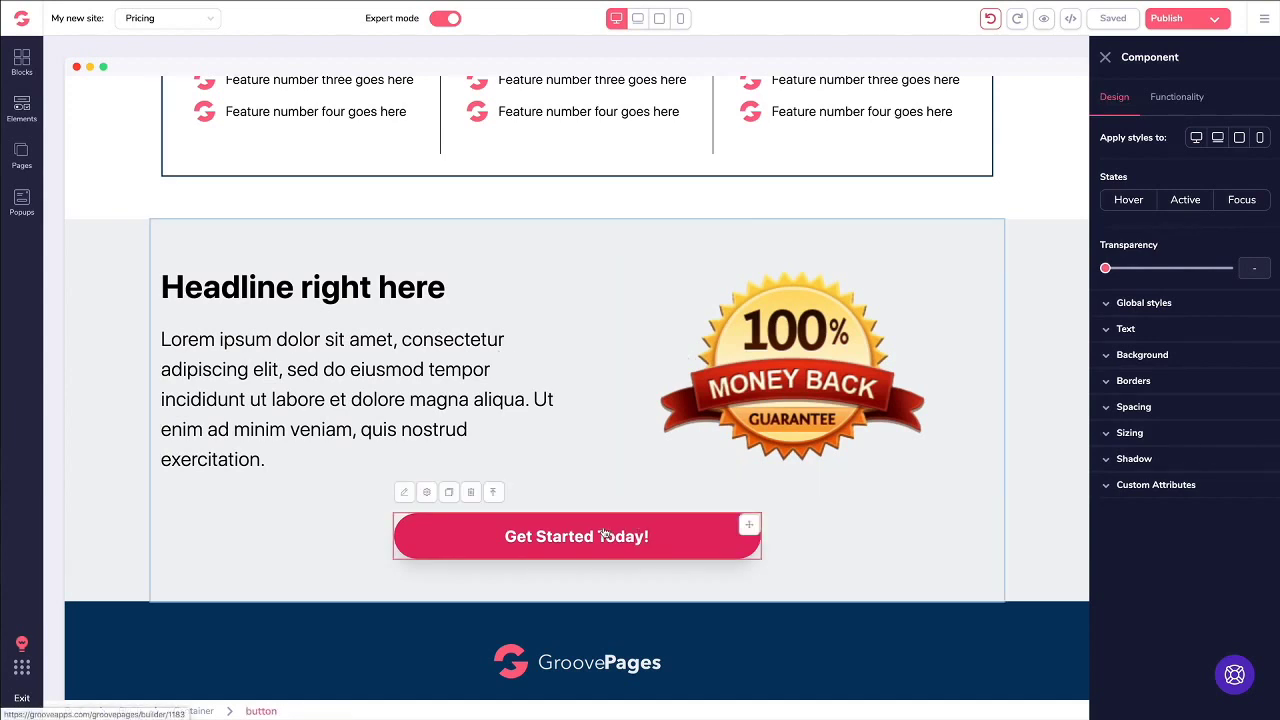
pyautogui.click(1111, 488)
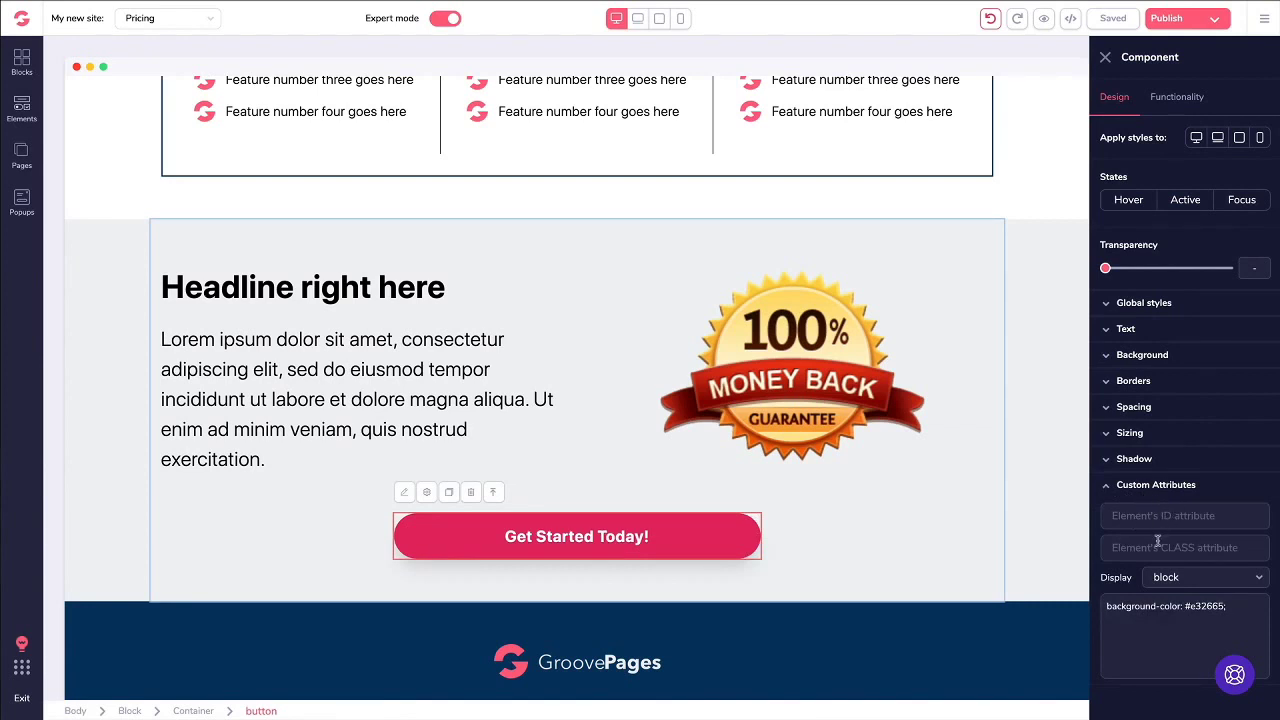
pyautogui.click(1180, 579)
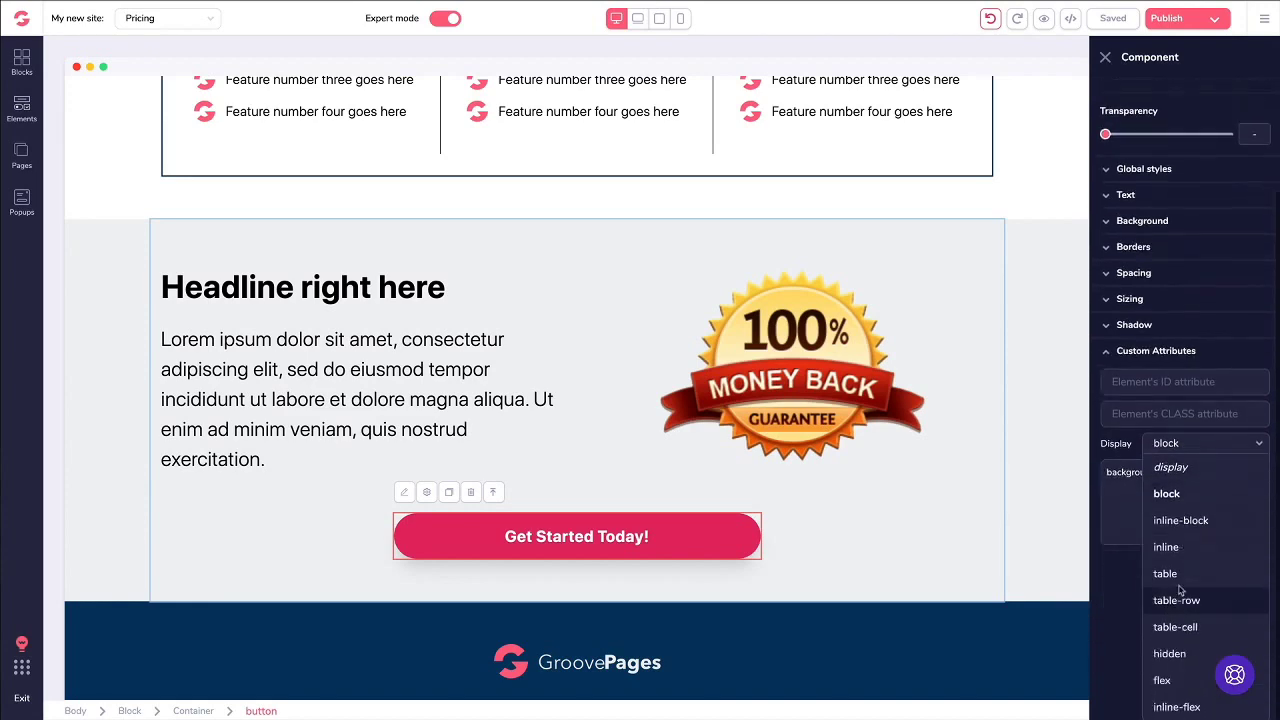
pyautogui.scroll(3, 1180, 590)
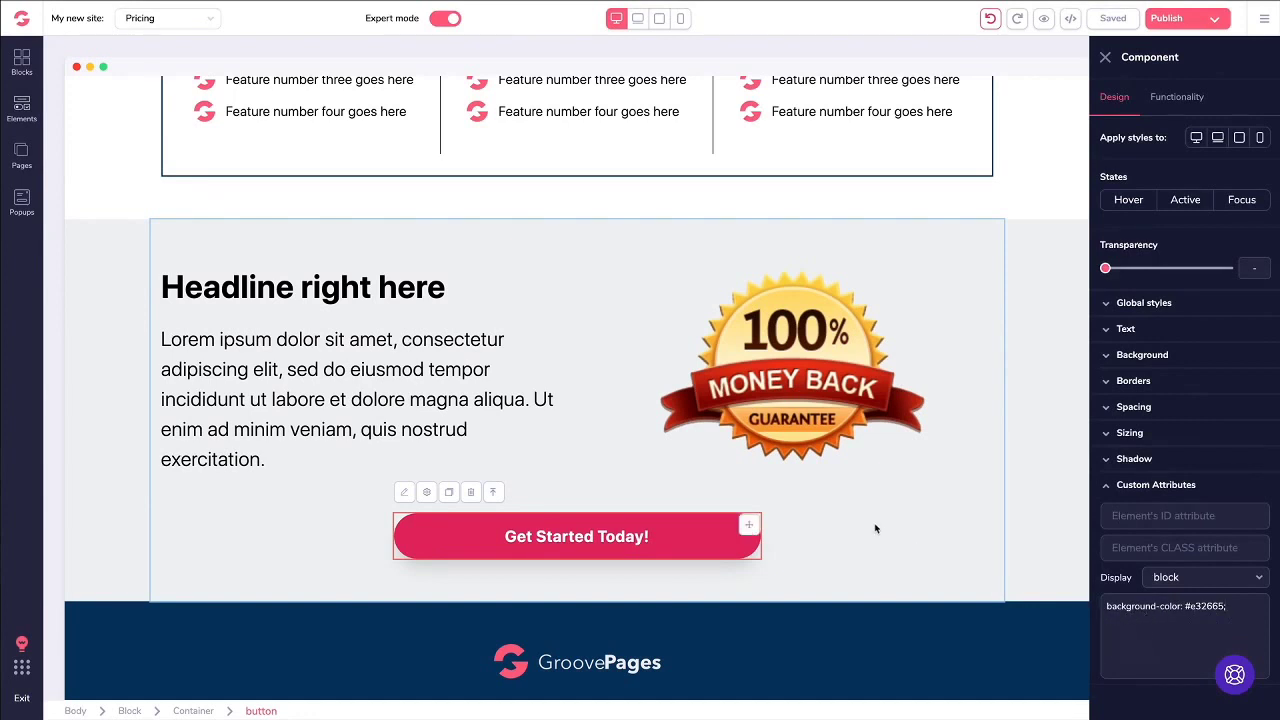
# Step: Undo the latest change, then reselect the button and the section's surrounding container
pyautogui.click(990, 19)
pyautogui.click(1105, 57)
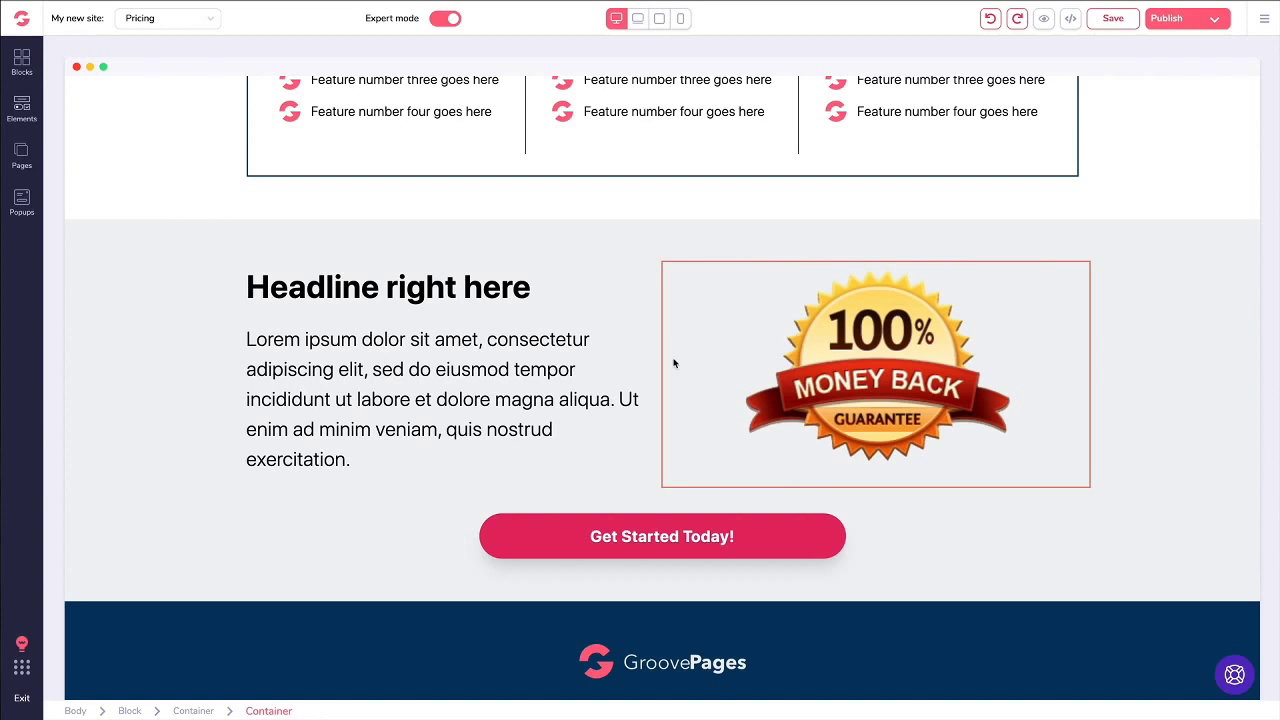
pyautogui.click(668, 530)
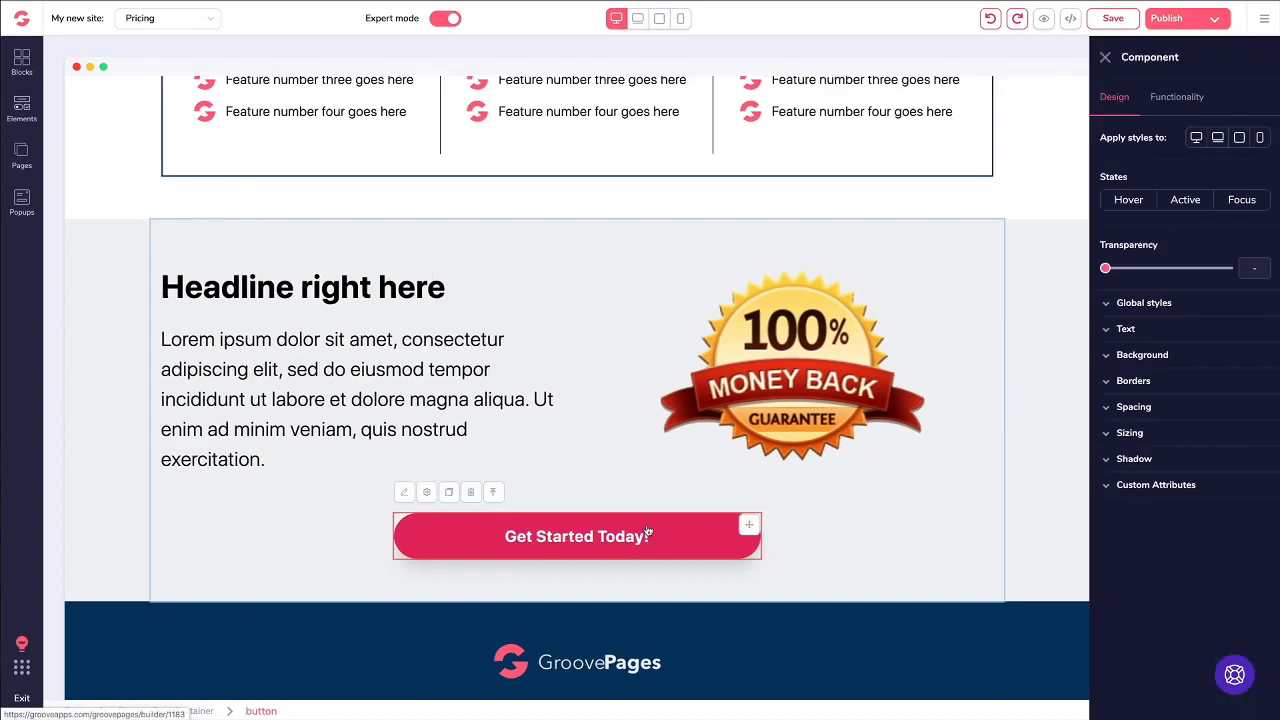
pyautogui.click(1127, 486)
pyautogui.click(533, 266)
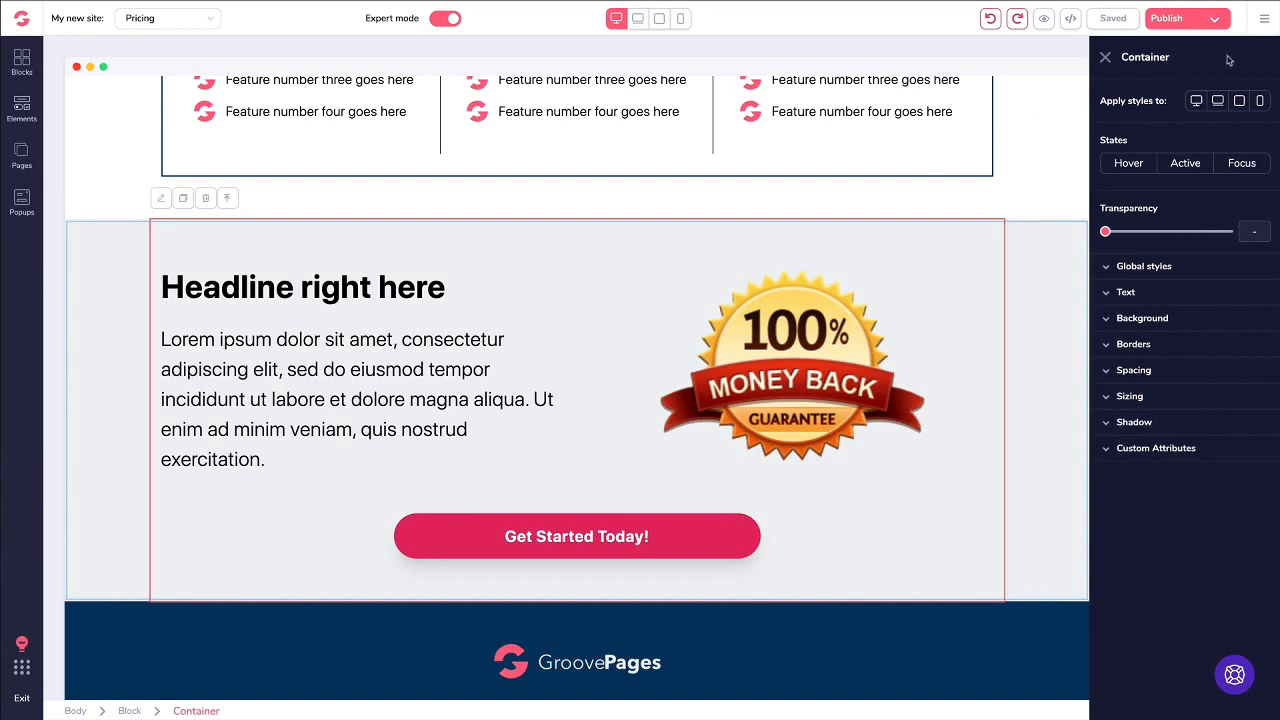
# Step: Open the site-wide settings from the main menu and close them again
pyautogui.click(1262, 24)
pyautogui.click(1151, 95)
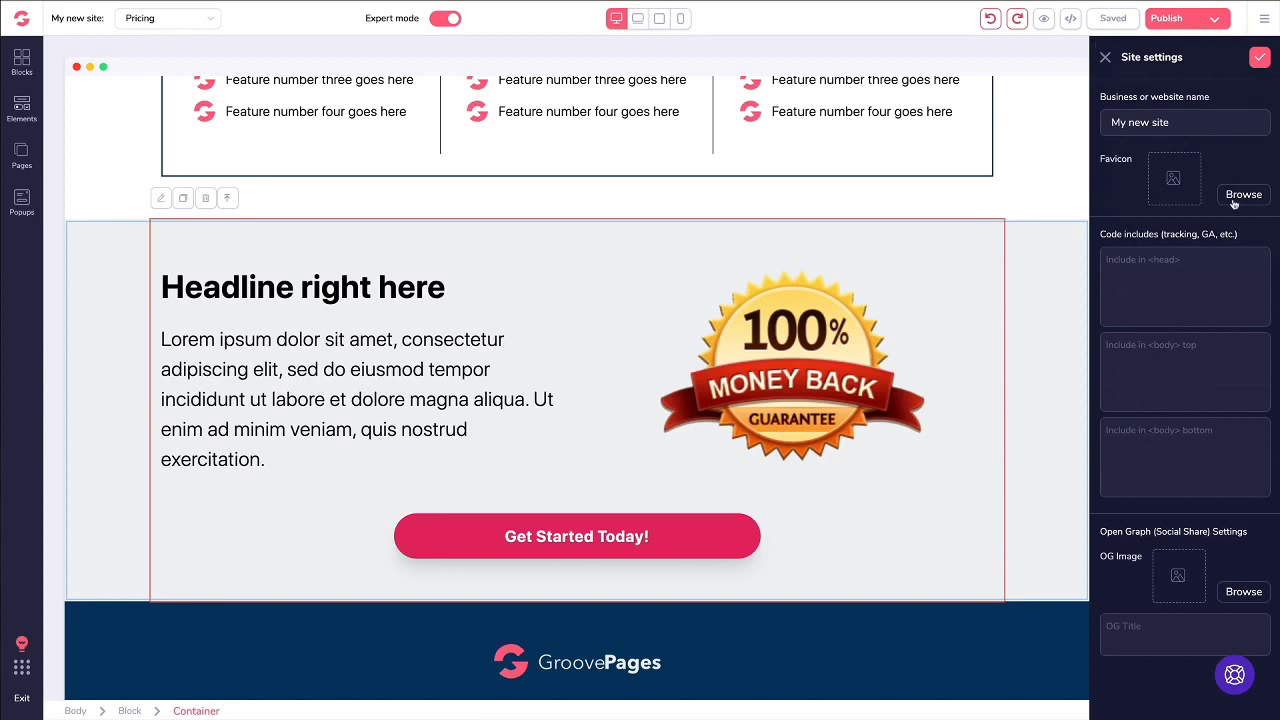
pyautogui.click(1105, 58)
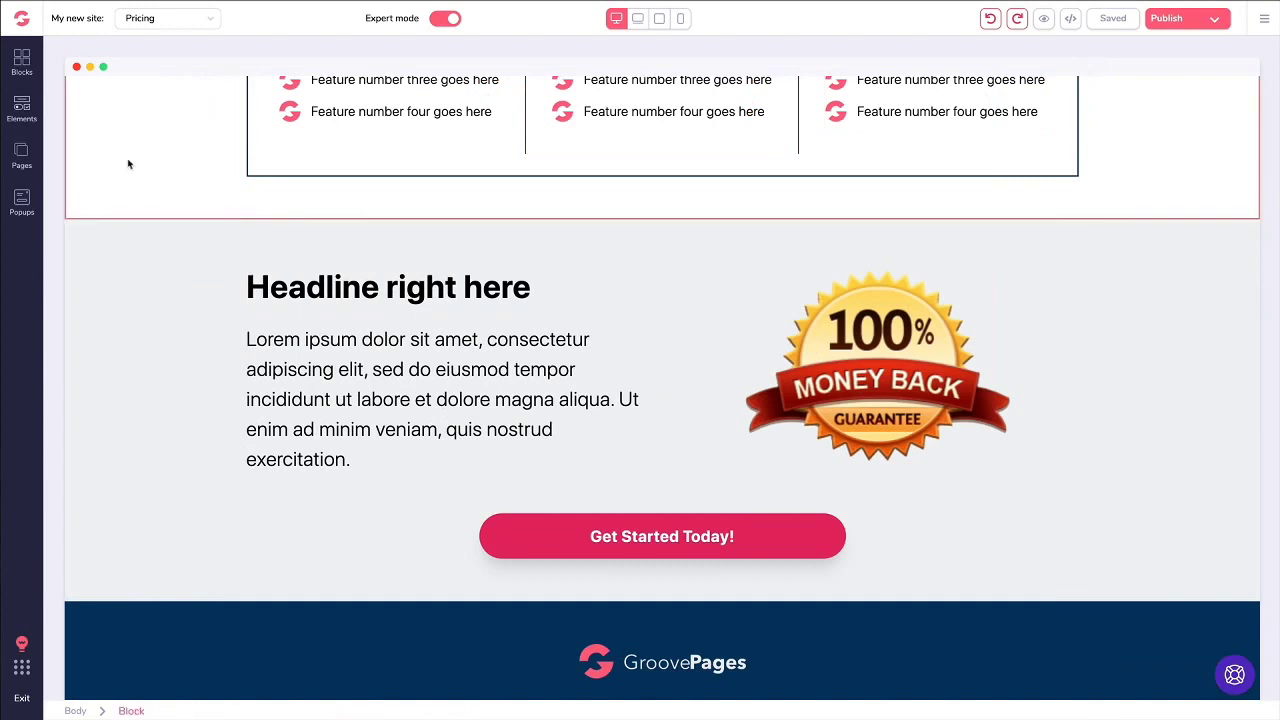
# Step: Open Edit settings for the Pricing page from the Pages list and review its fields
pyautogui.click(21, 152)
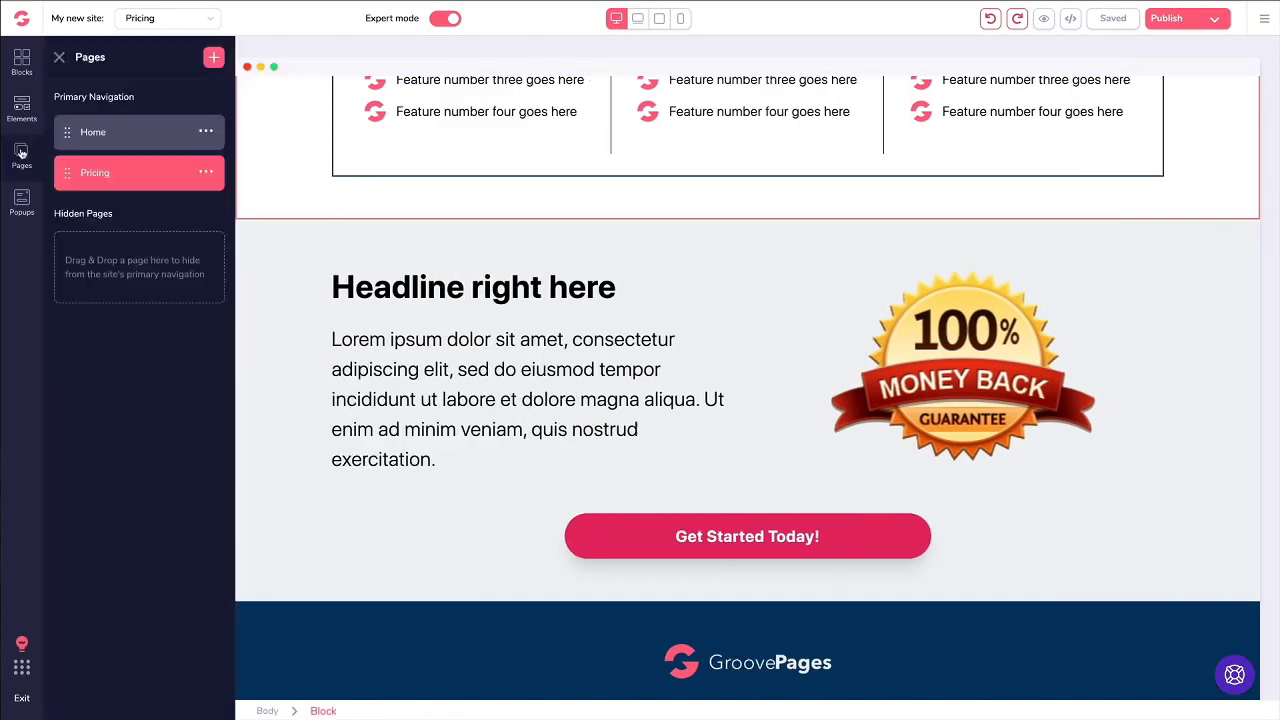
pyautogui.click(205, 172)
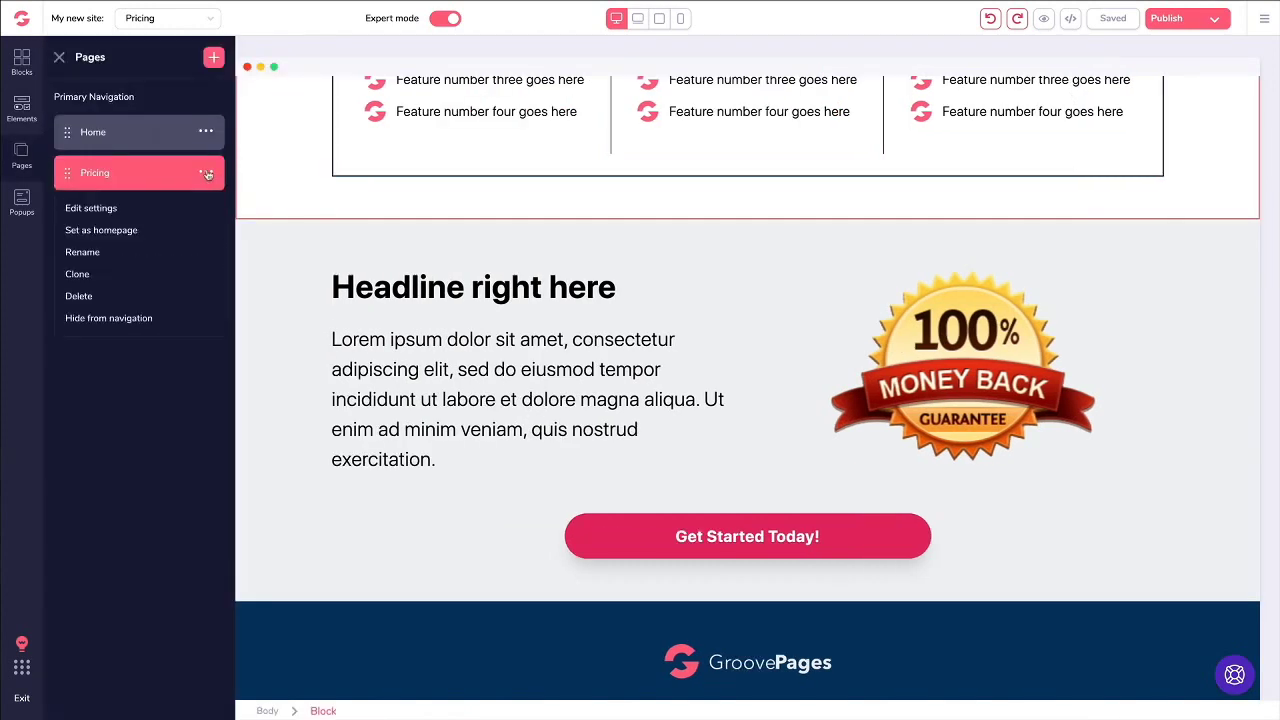
pyautogui.click(91, 209)
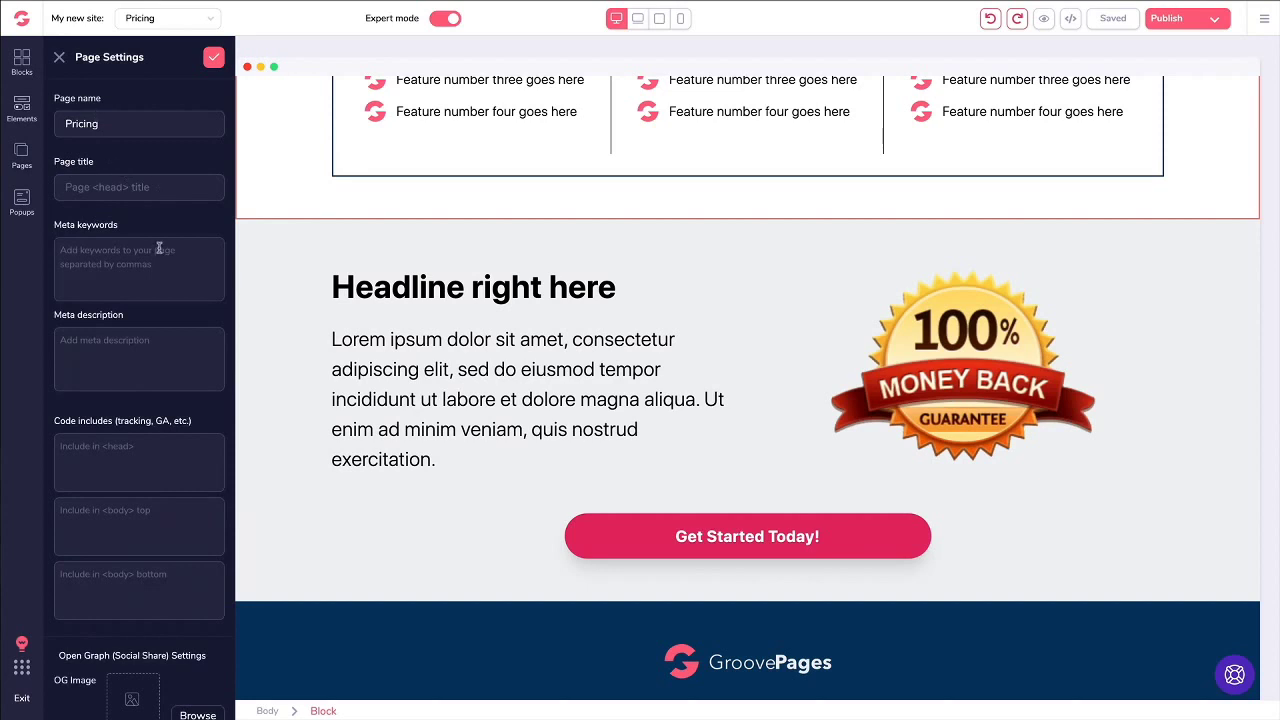
pyautogui.scroll(-2, 163, 350)
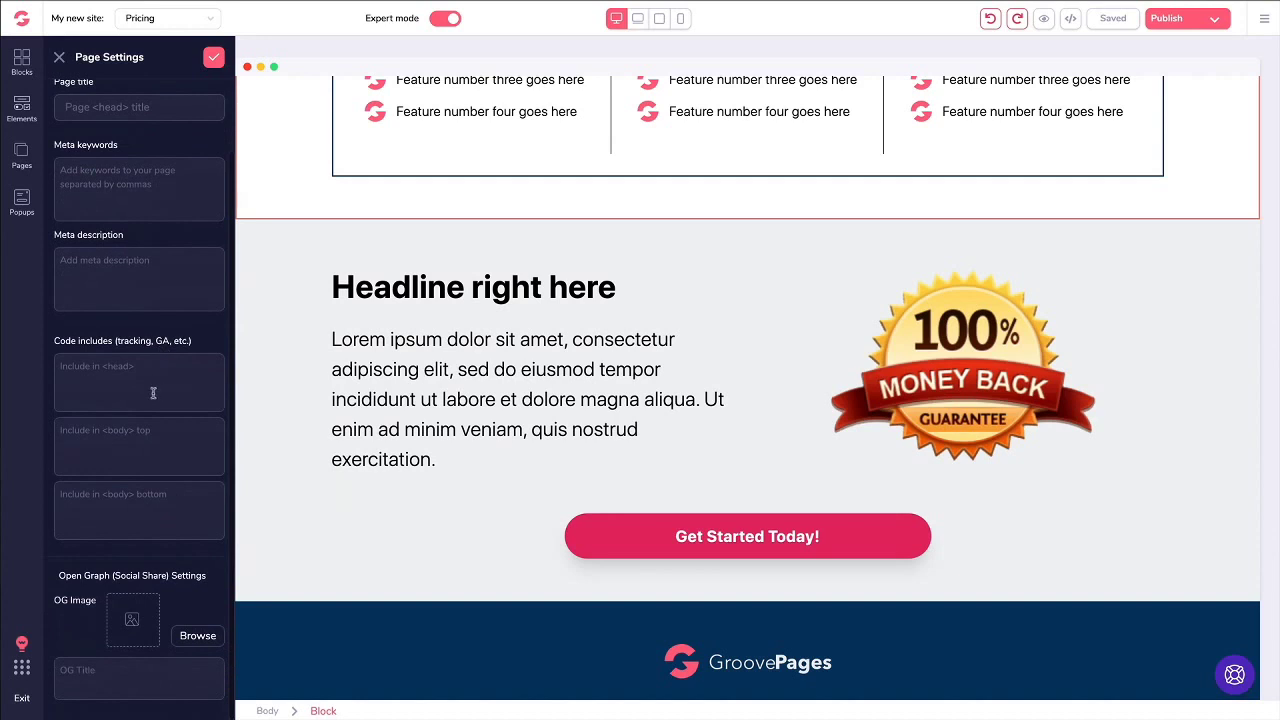
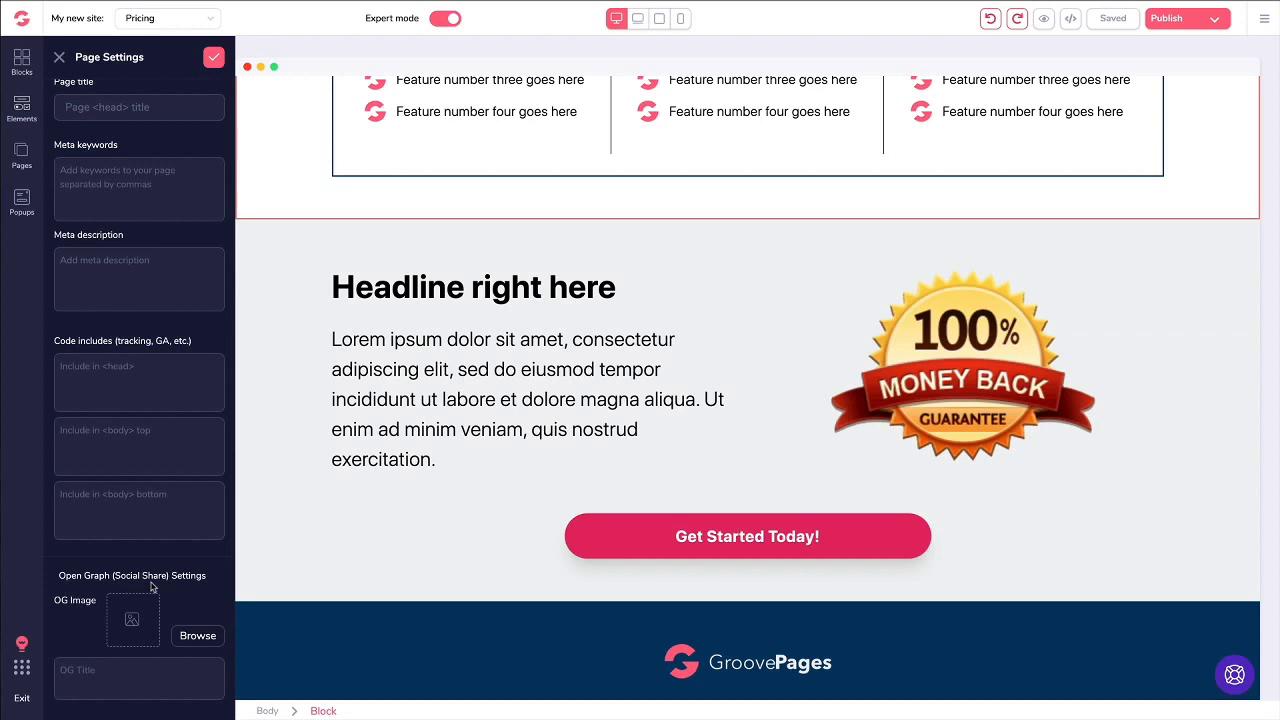
# Step: Close the Pricing page settings and scroll the Elements library down to Code Embed
pyautogui.scroll(2, 152, 587)
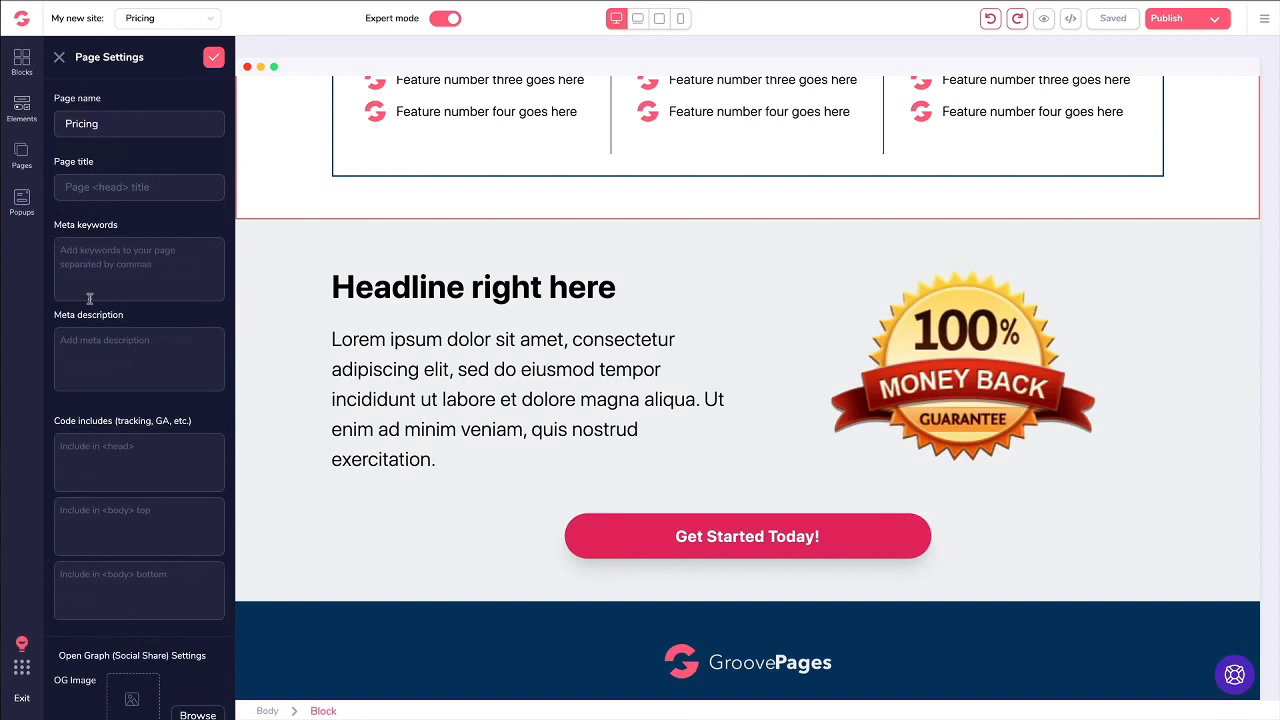
pyautogui.click(59, 57)
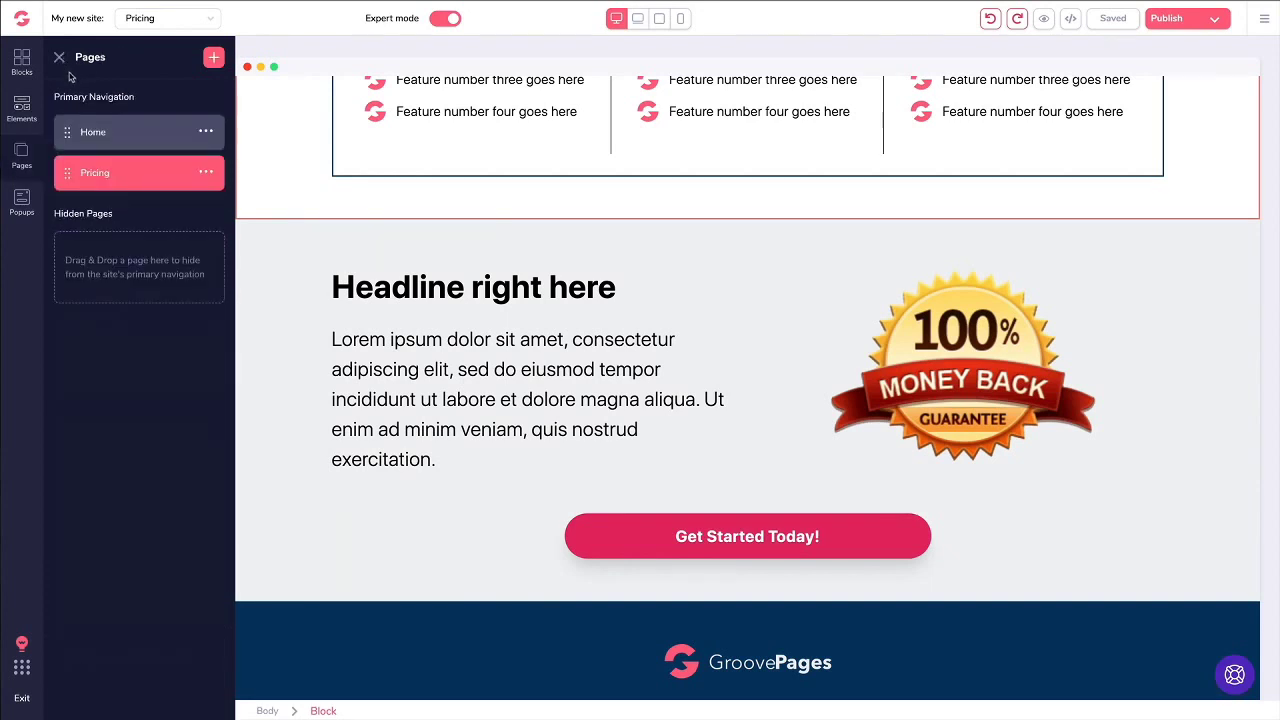
pyautogui.click(22, 110)
pyautogui.scroll(-8, 183, 177)
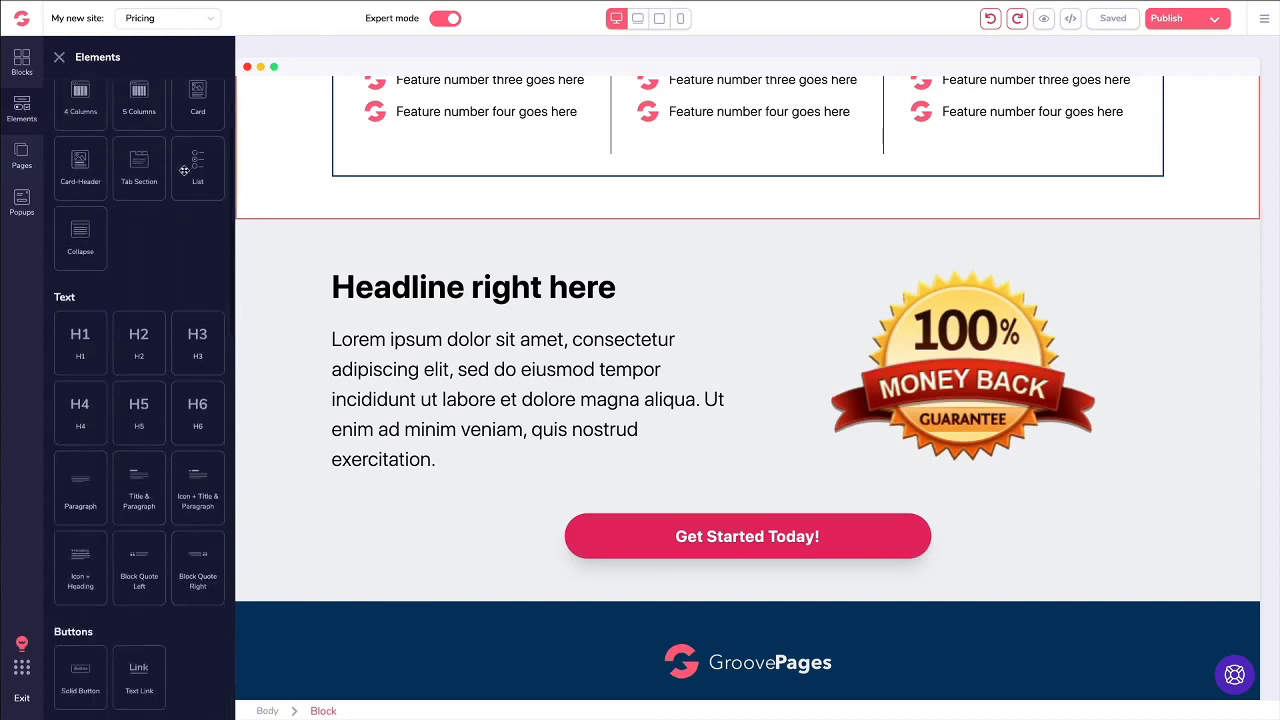
pyautogui.scroll(-3, 183, 177)
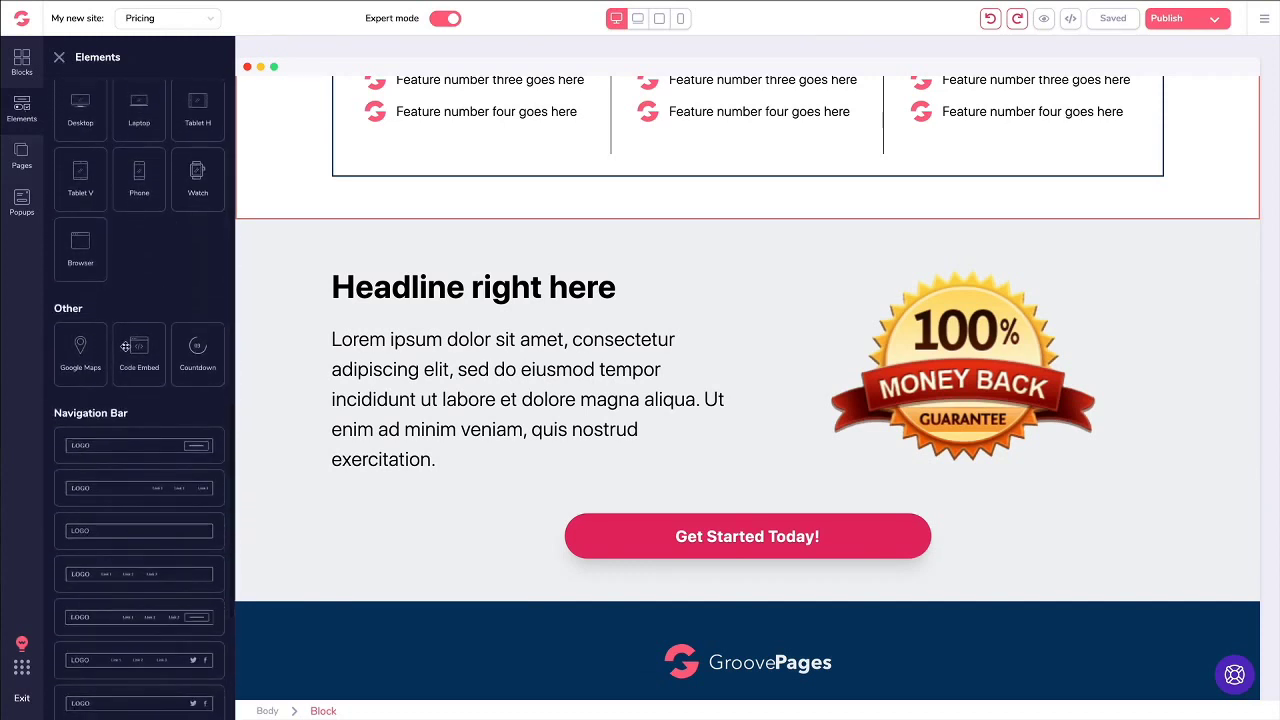
pyautogui.moveTo(138, 346); pyautogui.dragTo(380, 372)
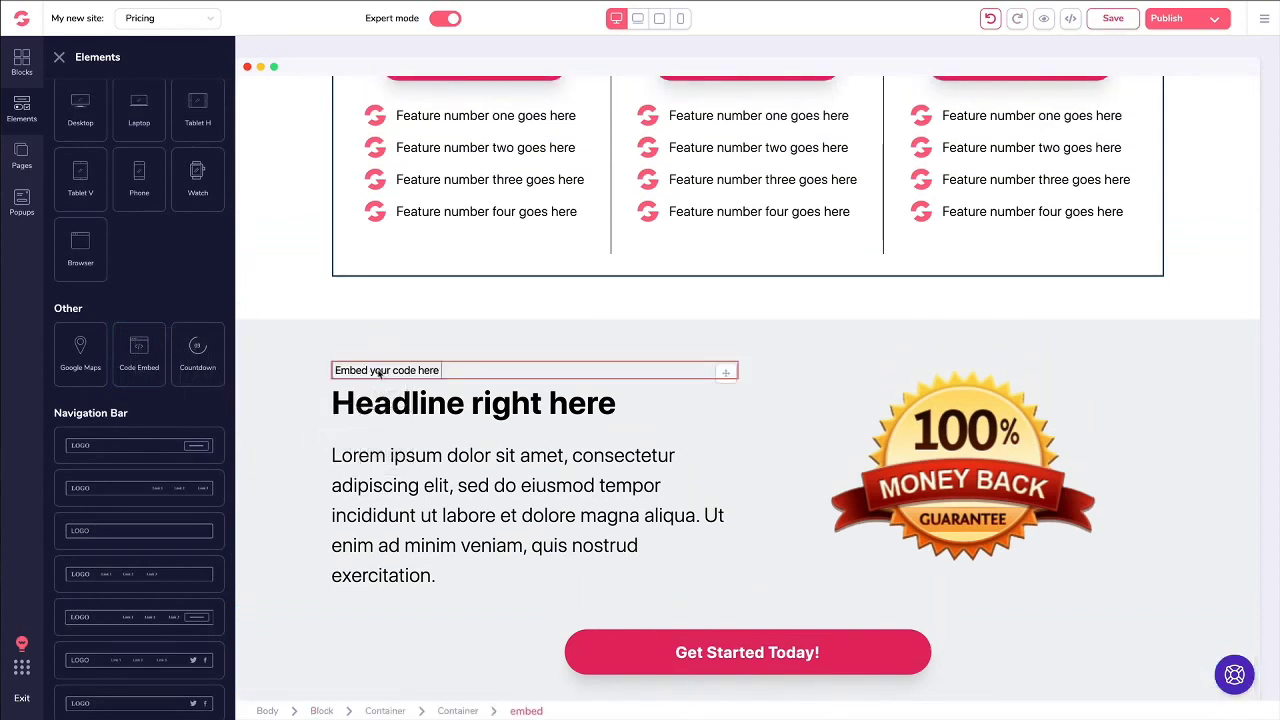
pyautogui.moveTo(139, 348); pyautogui.dragTo(422, 250)
pyautogui.click(288, 309)
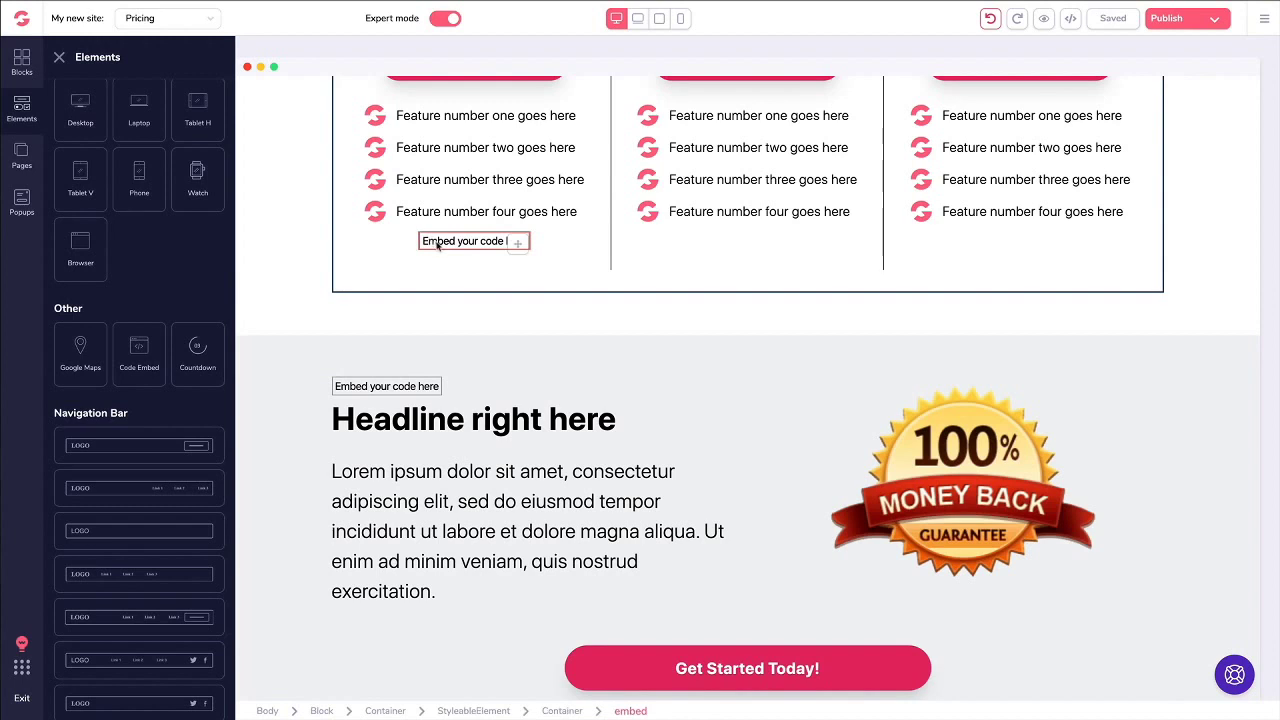
pyautogui.click(446, 245)
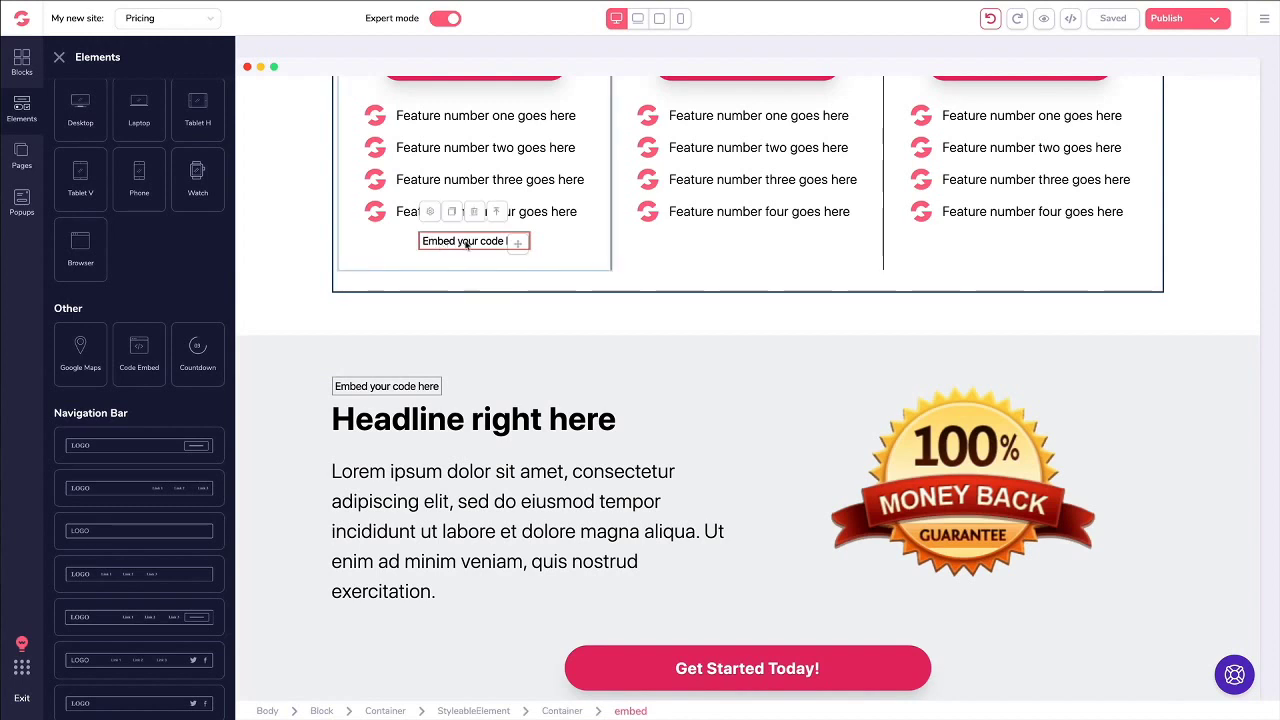
pyautogui.click(476, 213)
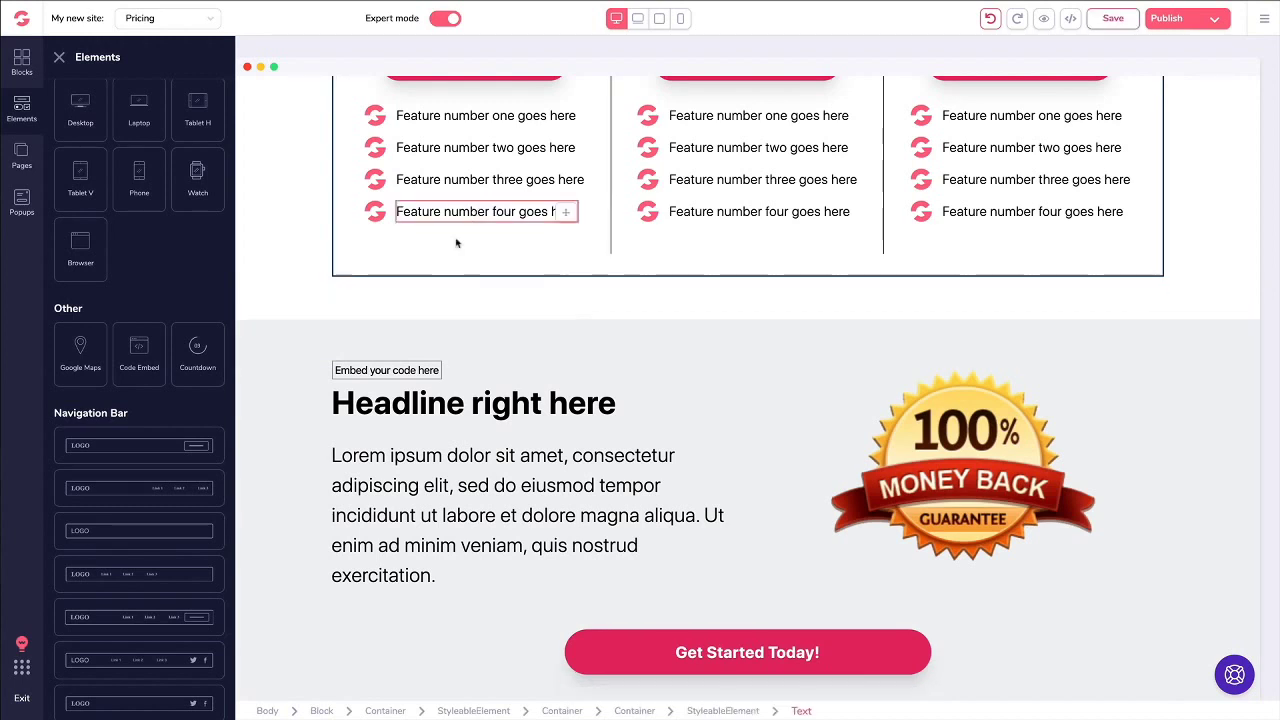
pyautogui.click(368, 372)
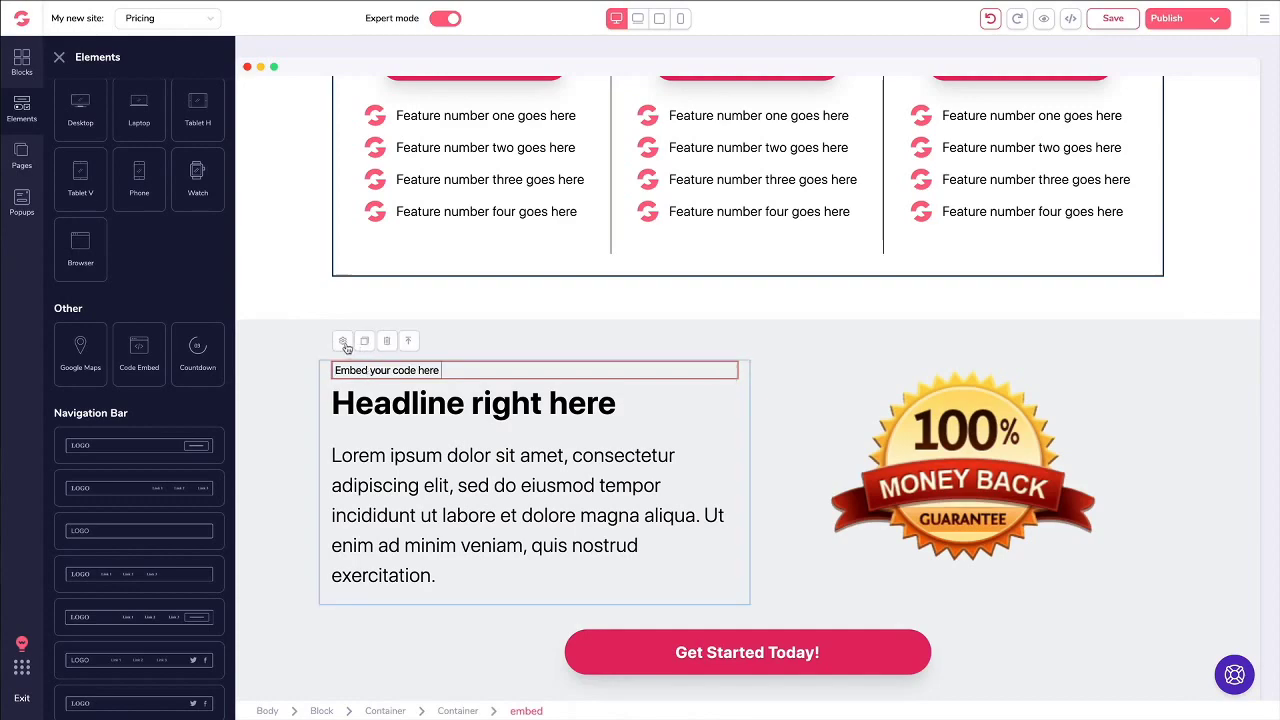
pyautogui.click(343, 341)
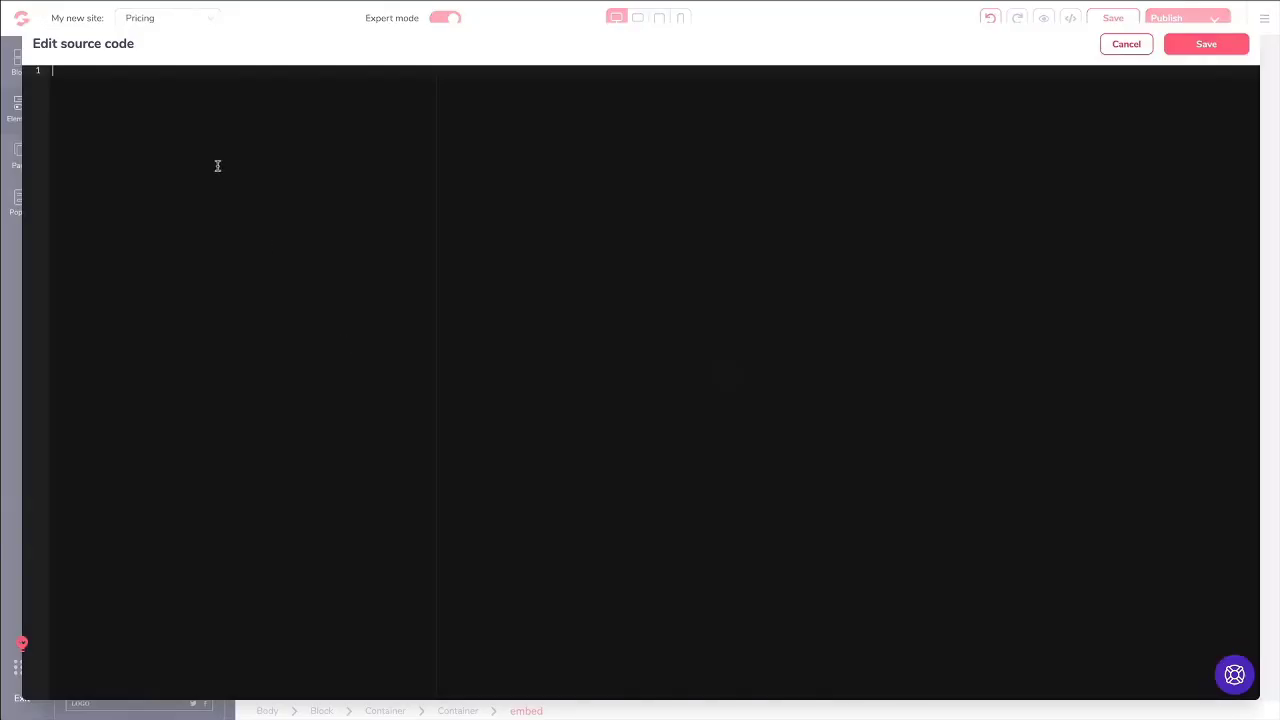
pyautogui.write('<code></code>')
pyautogui.hotkey('ctrl', 'a')
pyautogui.press('BackSpace')
pyautogui.click(1127, 45)
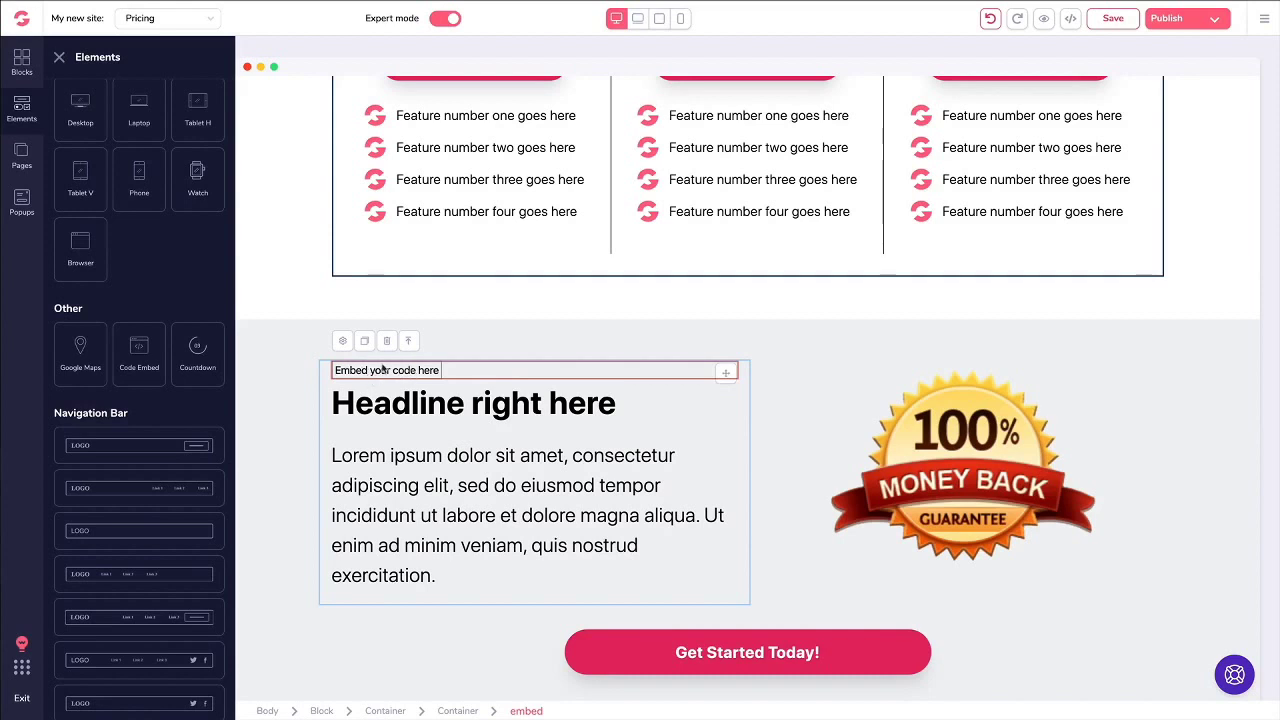
pyautogui.click(382, 342)
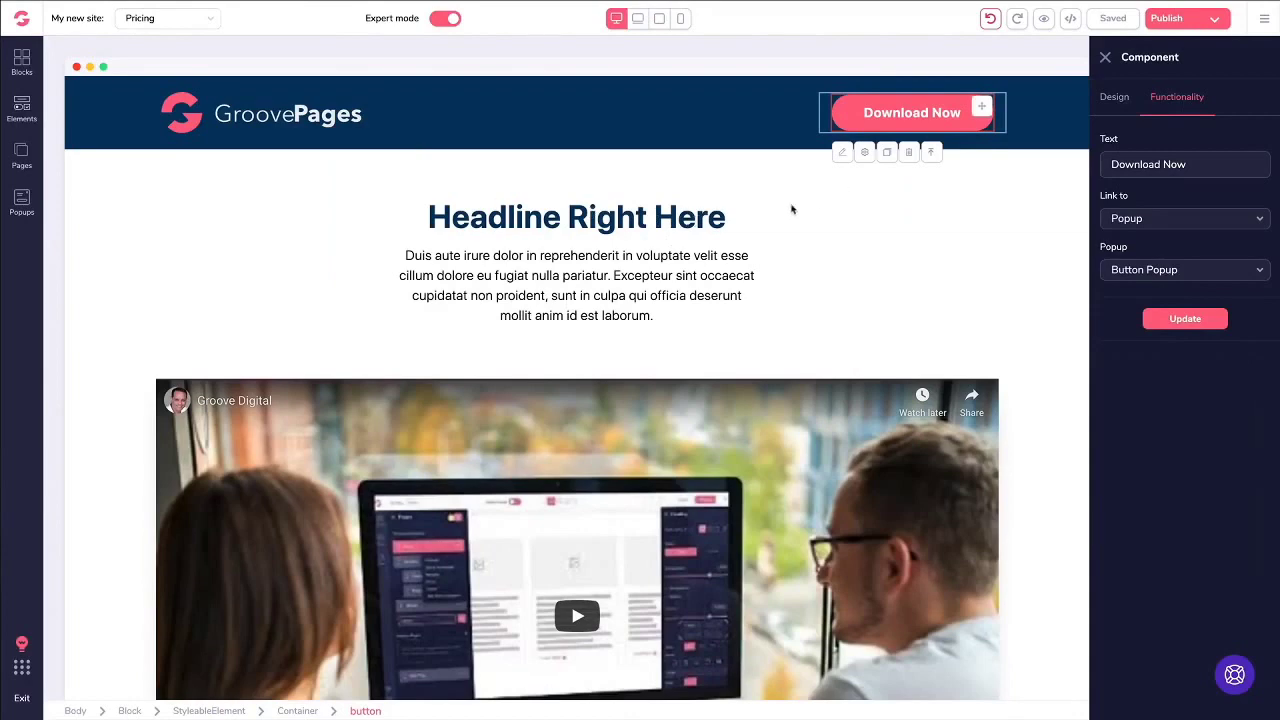
# Step: Close the component settings and scroll the canvas to the Plan #1–#3 pricing table
pyautogui.click(783, 211)
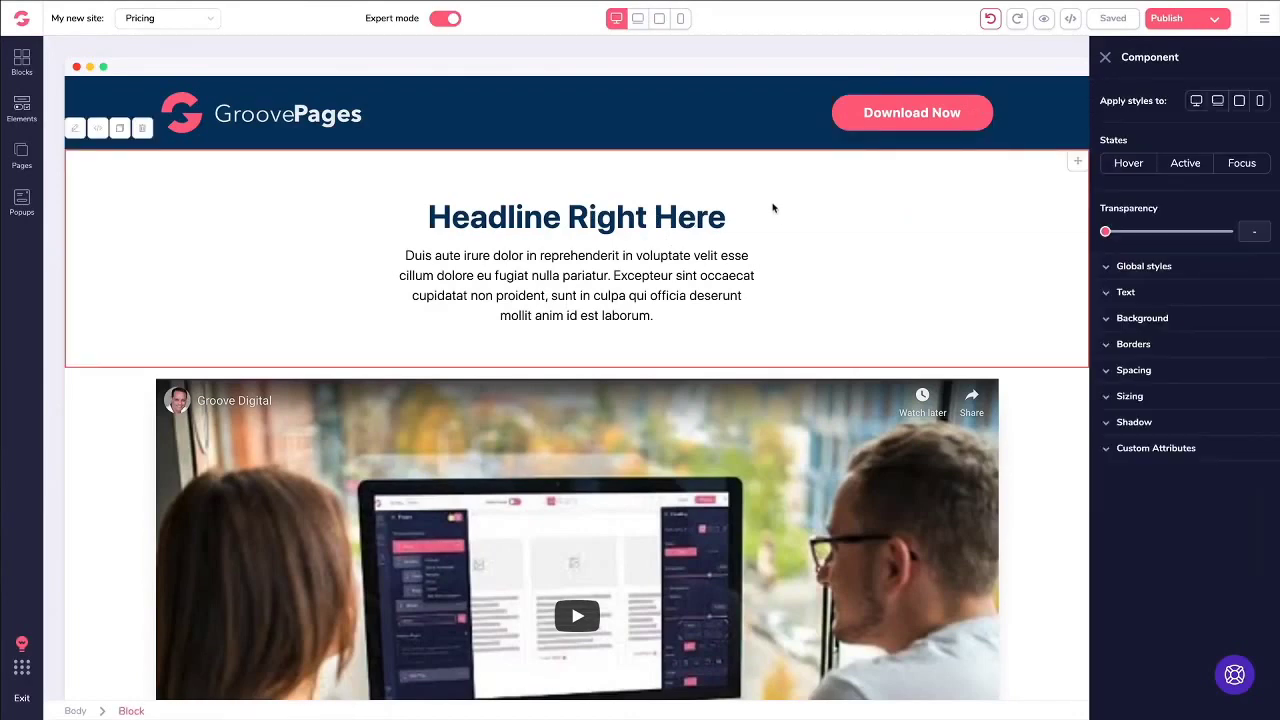
pyautogui.click(1105, 57)
pyautogui.scroll(-3, 688, 194)
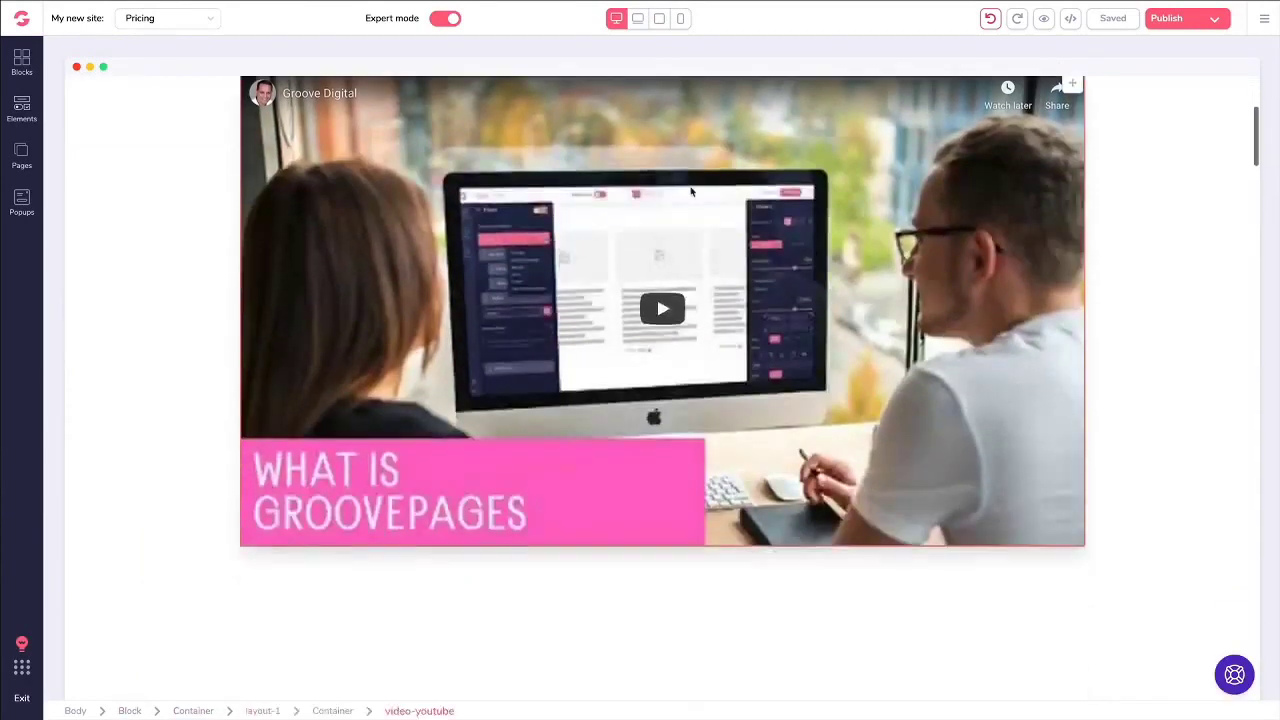
pyautogui.scroll(-8, 690, 191)
pyautogui.scroll(2, 700, 190)
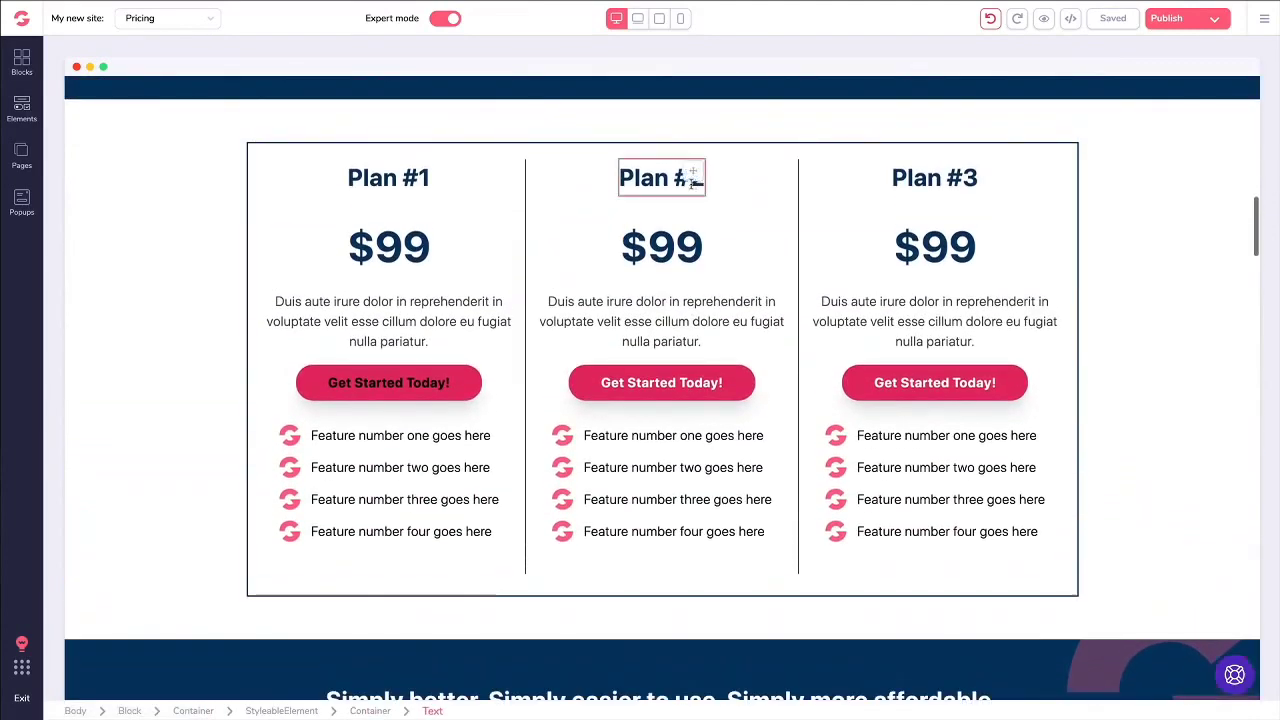
# Step: Link Plan #1's button to the pasted GrooveSell checkout URL in a new tab, labelled Get Started Today
pyautogui.click(360, 389)
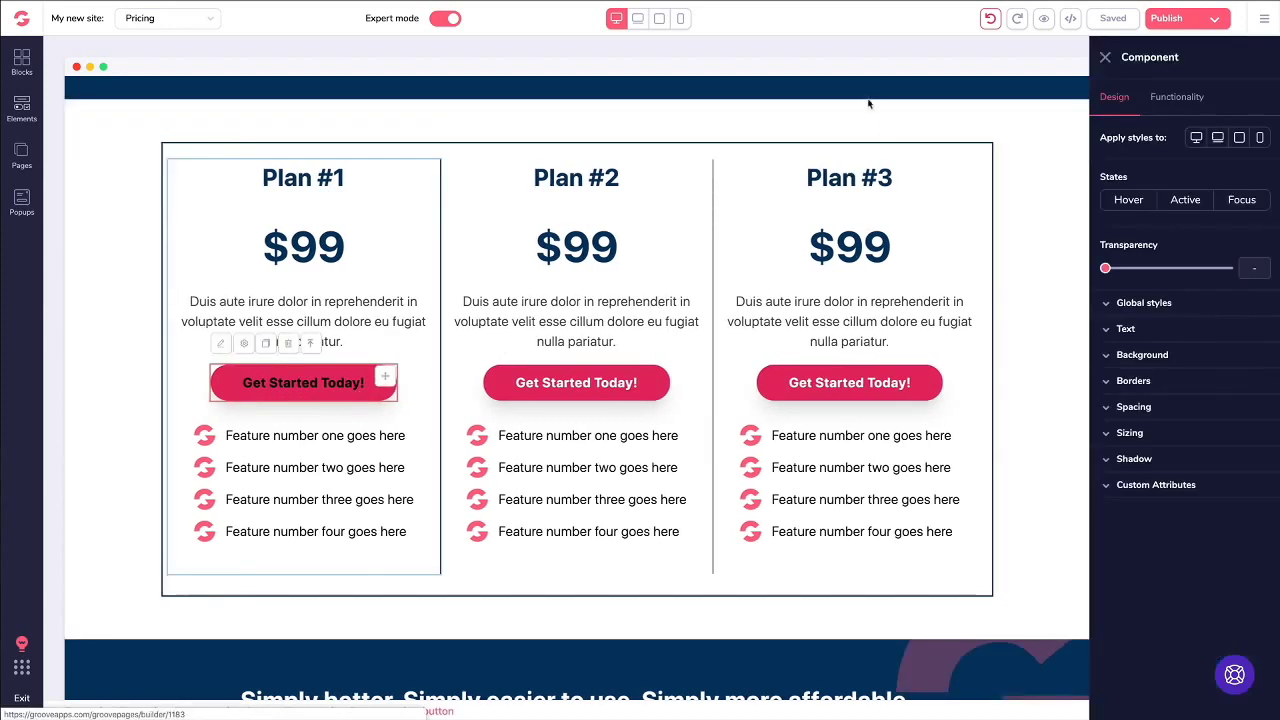
pyautogui.click(1172, 104)
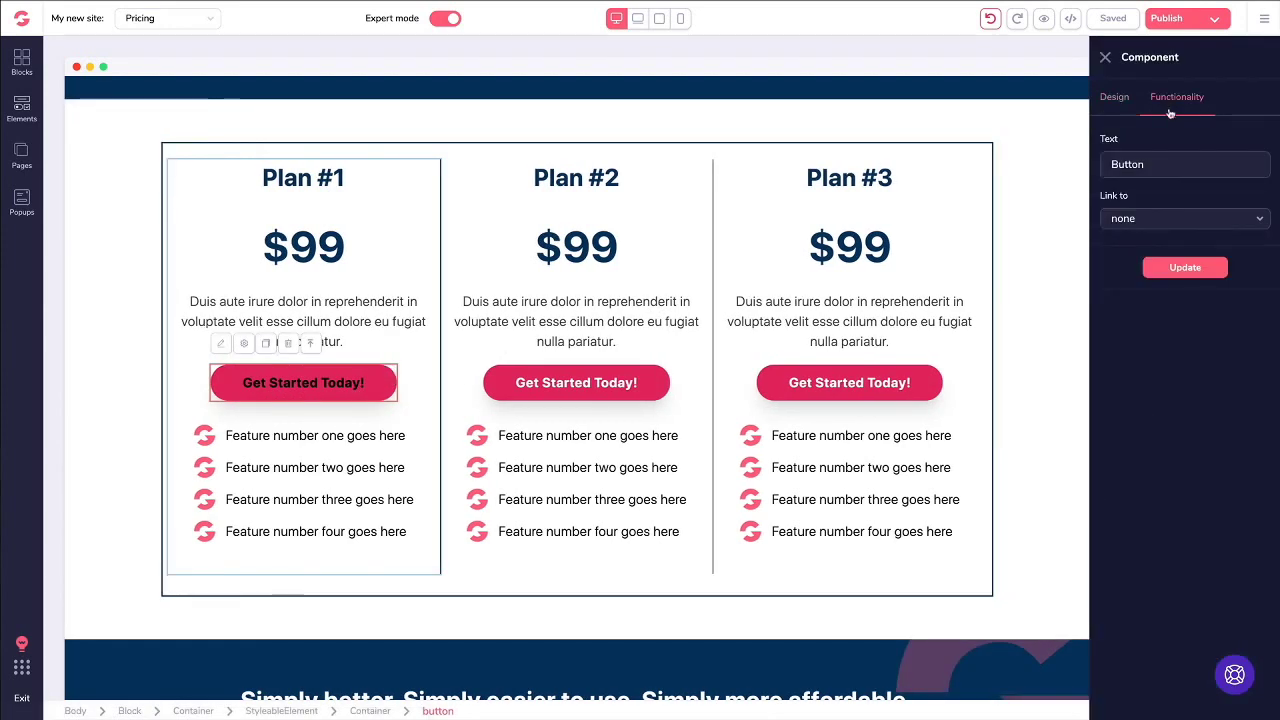
pyautogui.click(1150, 223)
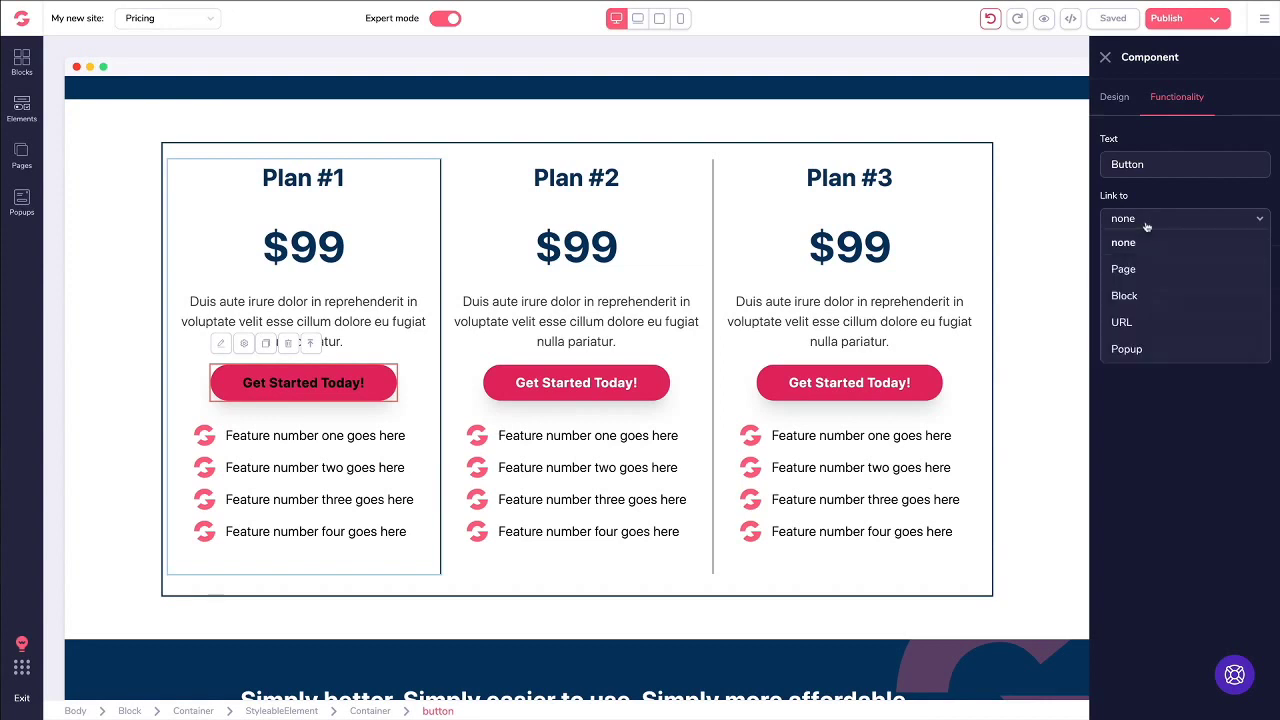
pyautogui.click(1128, 323)
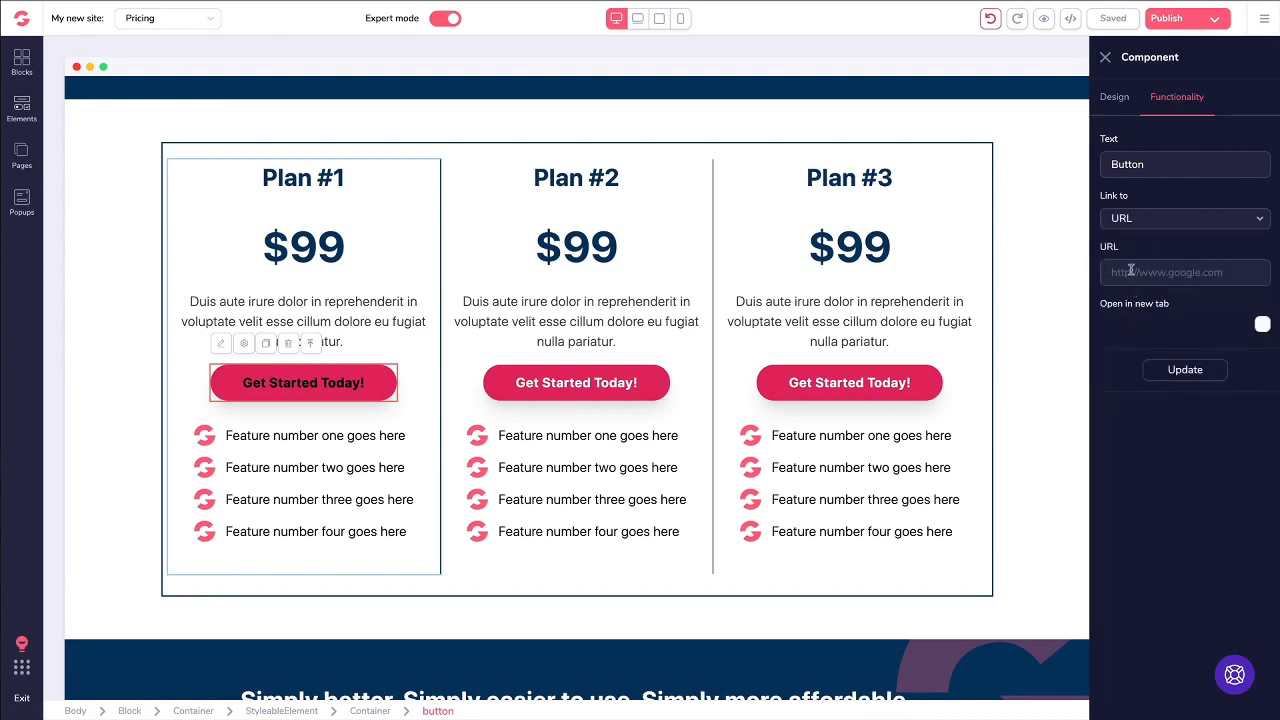
pyautogui.click(1131, 270)
pyautogui.hotkey('ctrl', 'v')
pyautogui.tripleClick(1143, 271)
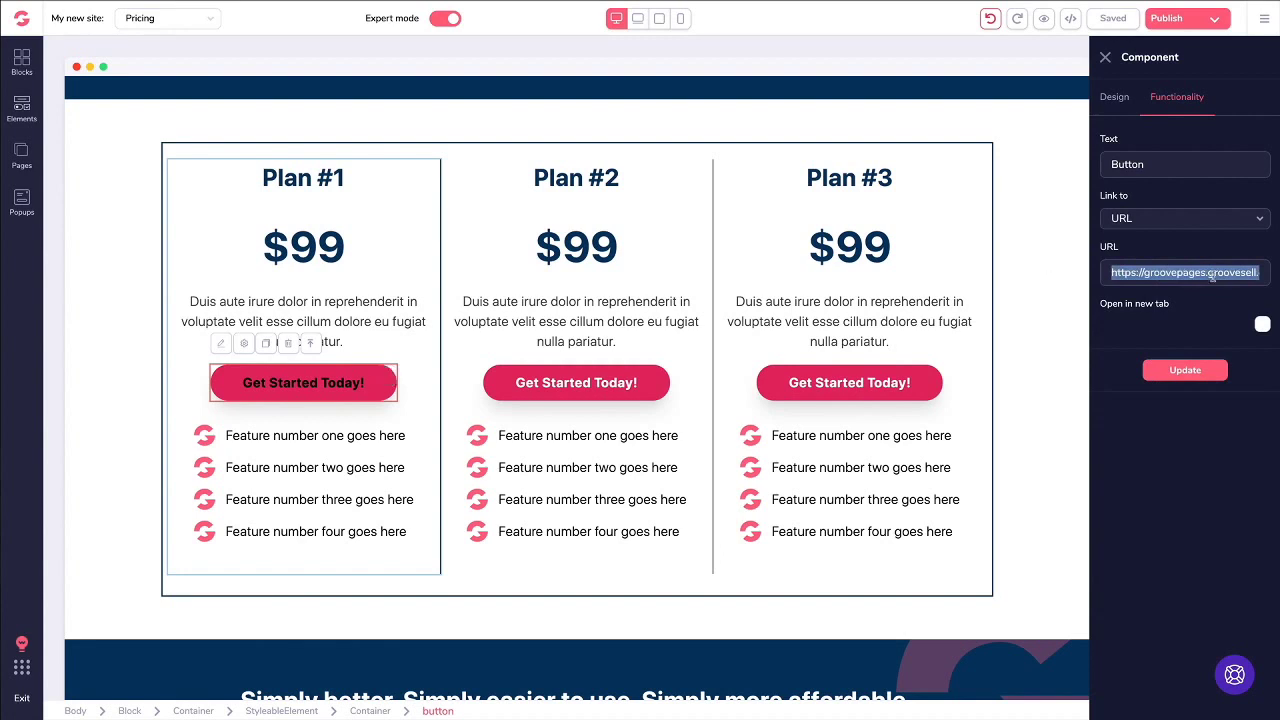
pyautogui.click(1262, 326)
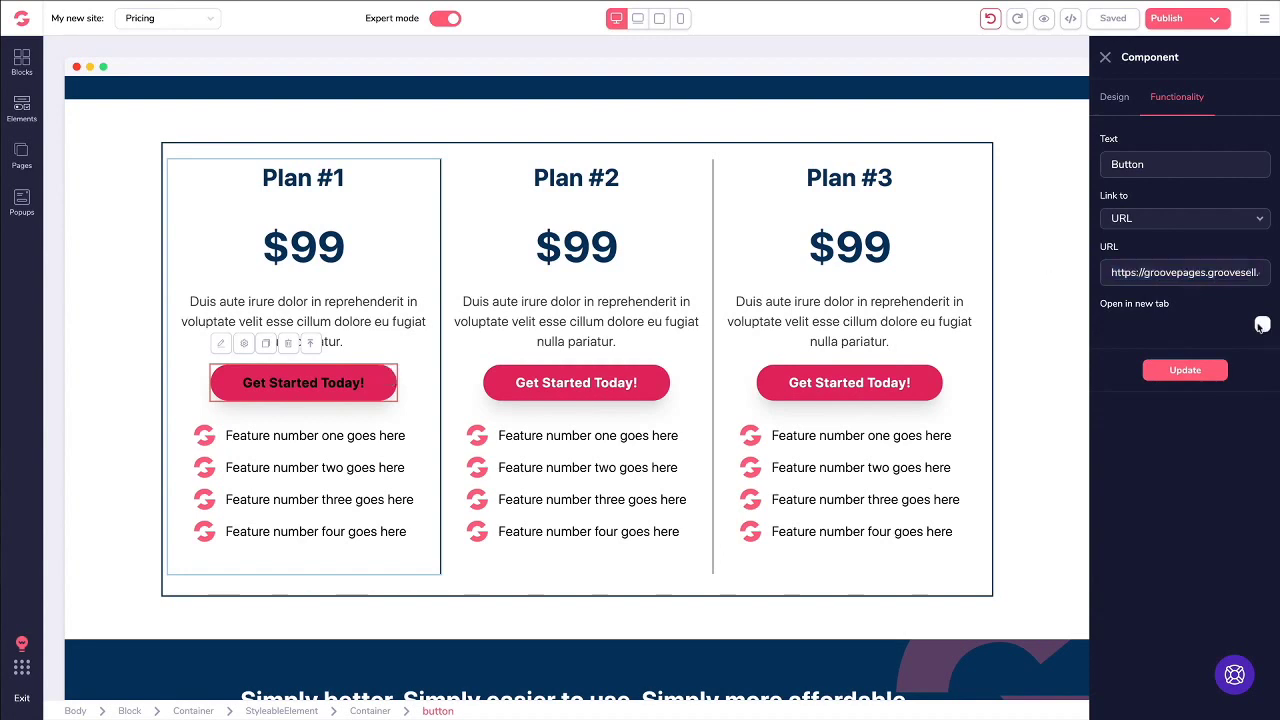
pyautogui.click(1262, 325)
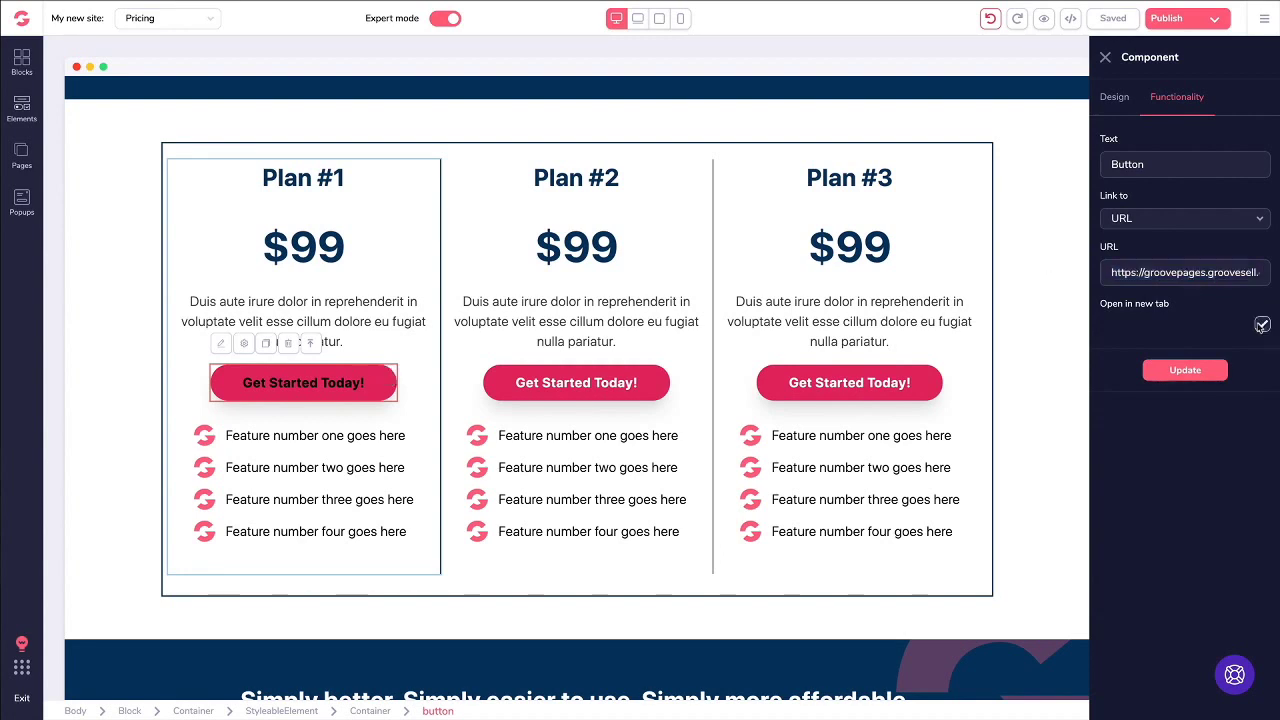
pyautogui.click(1176, 370)
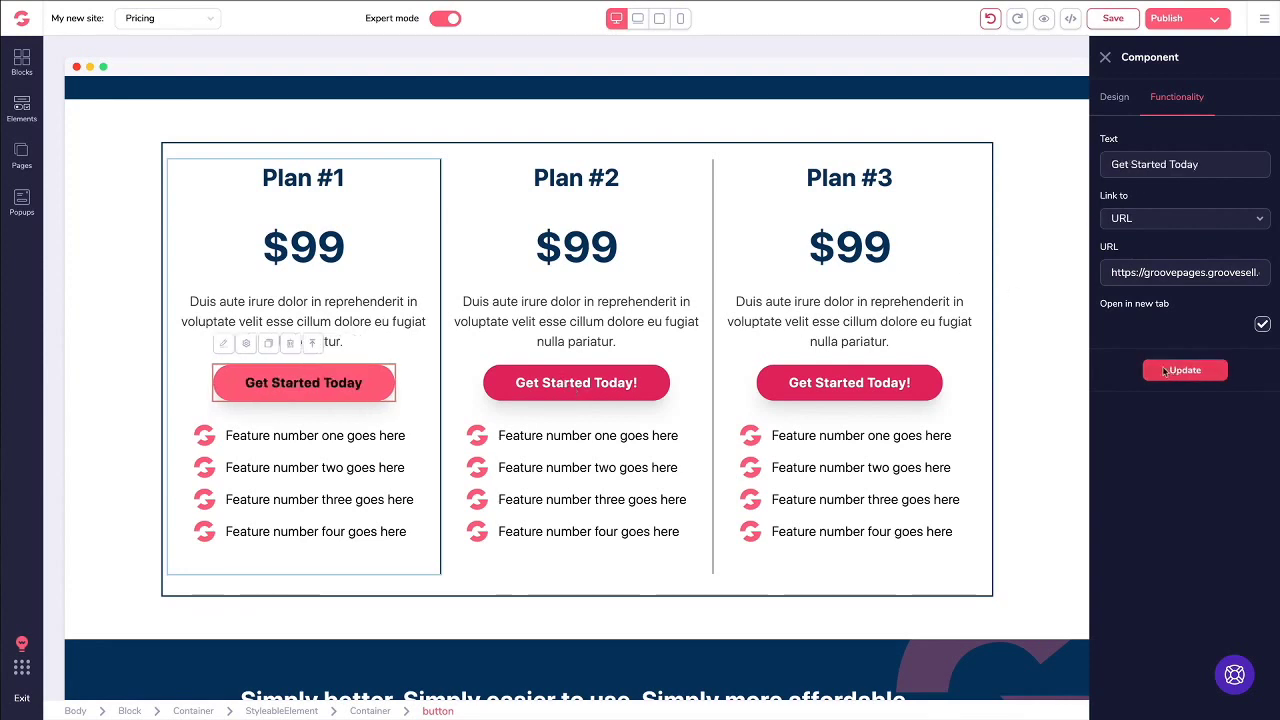
pyautogui.click(1164, 371)
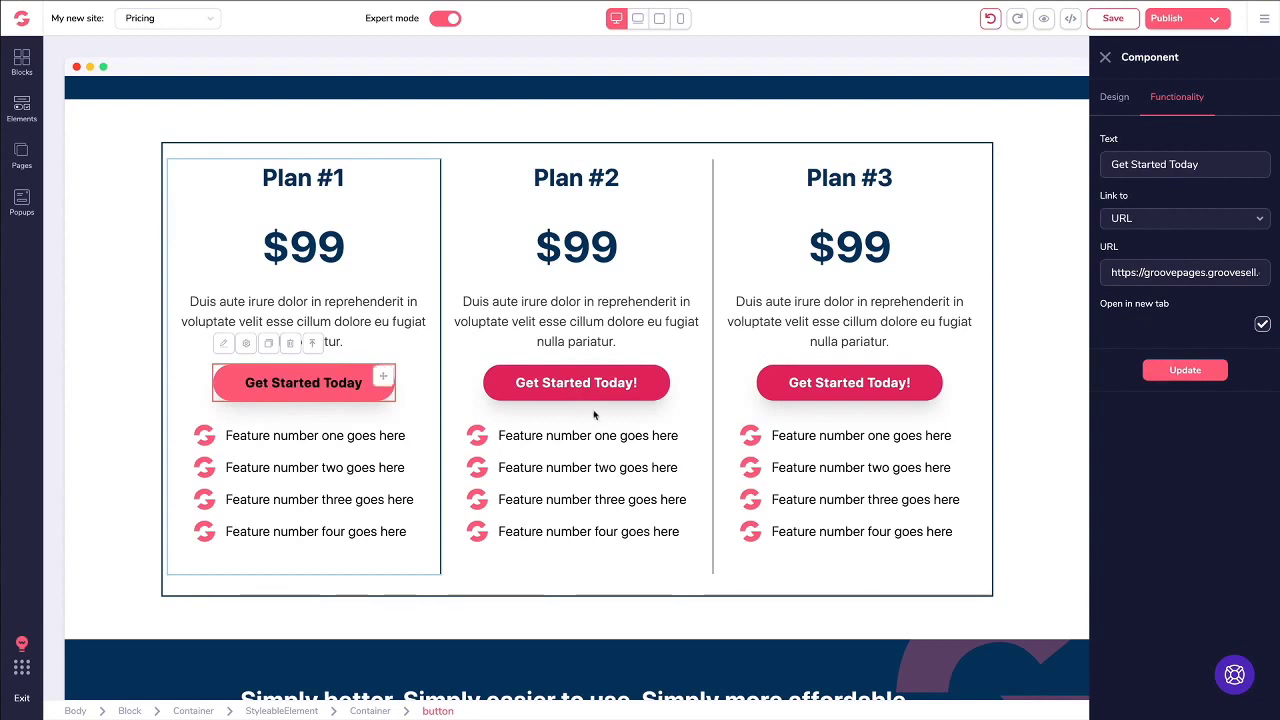
# Step: Relabel Plan #2's button Get Started Today and link it to the pasted checkout URL in a new tab
pyautogui.click(566, 389)
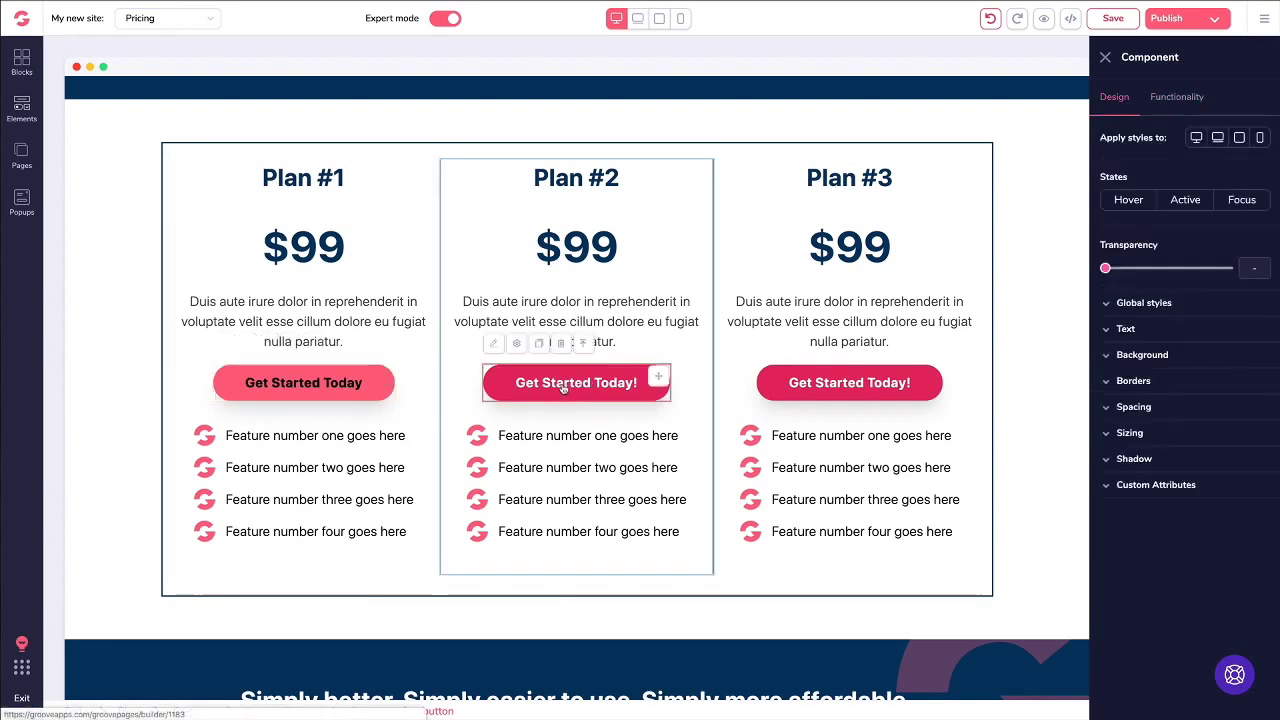
pyautogui.click(1160, 97)
pyautogui.doubleClick(1160, 163)
pyautogui.write('Get Started Today')
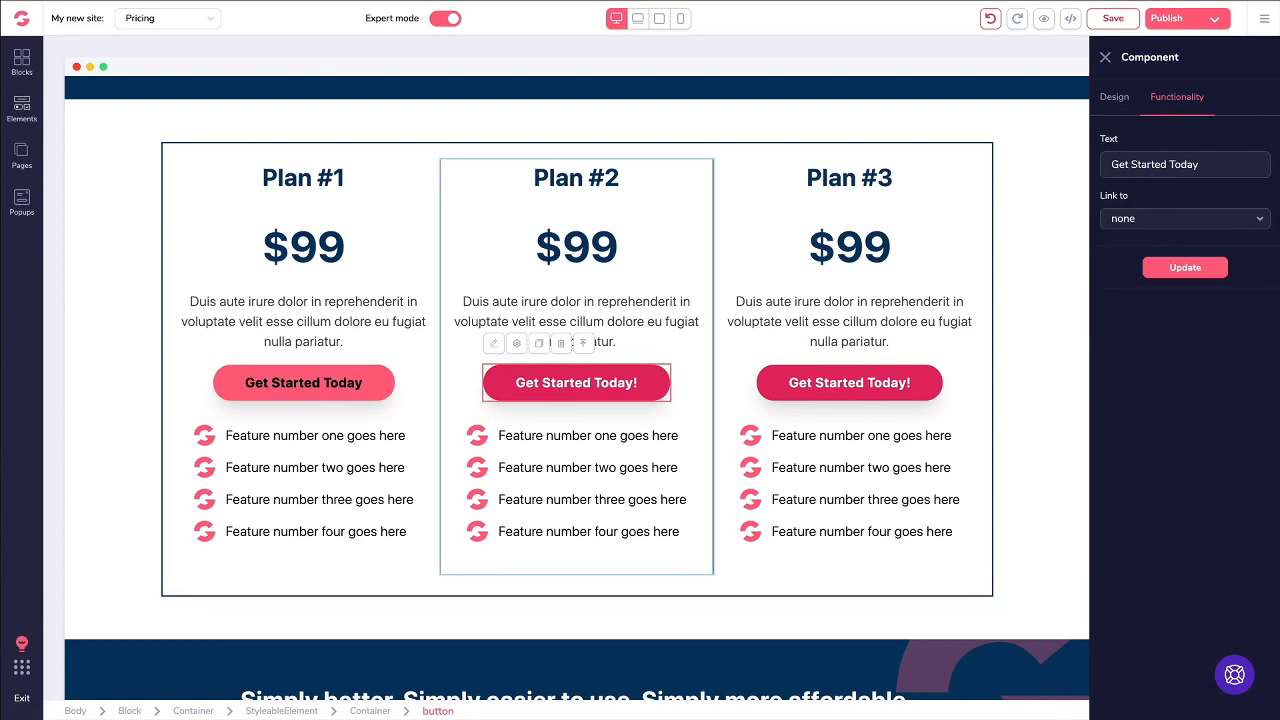
pyautogui.click(1176, 220)
pyautogui.click(1139, 320)
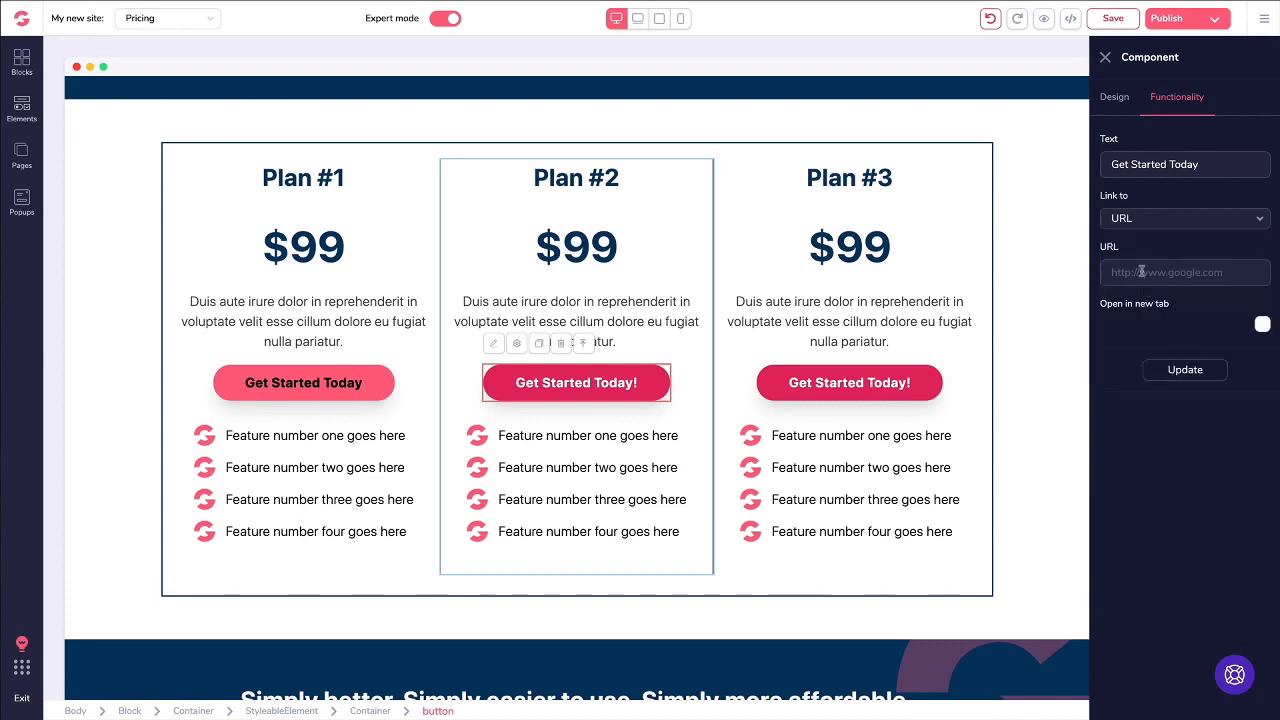
pyautogui.click(1141, 271)
pyautogui.hotkey('ctrl', 'v')
pyautogui.click(1262, 324)
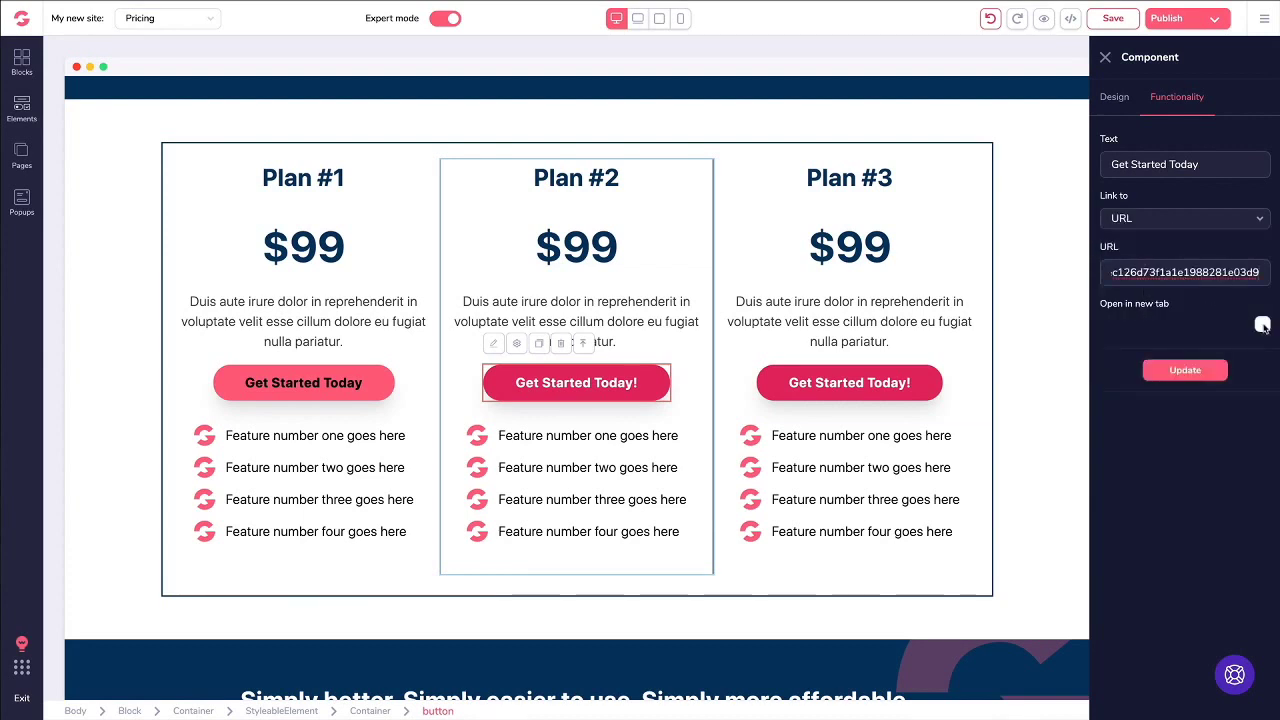
pyautogui.click(1187, 371)
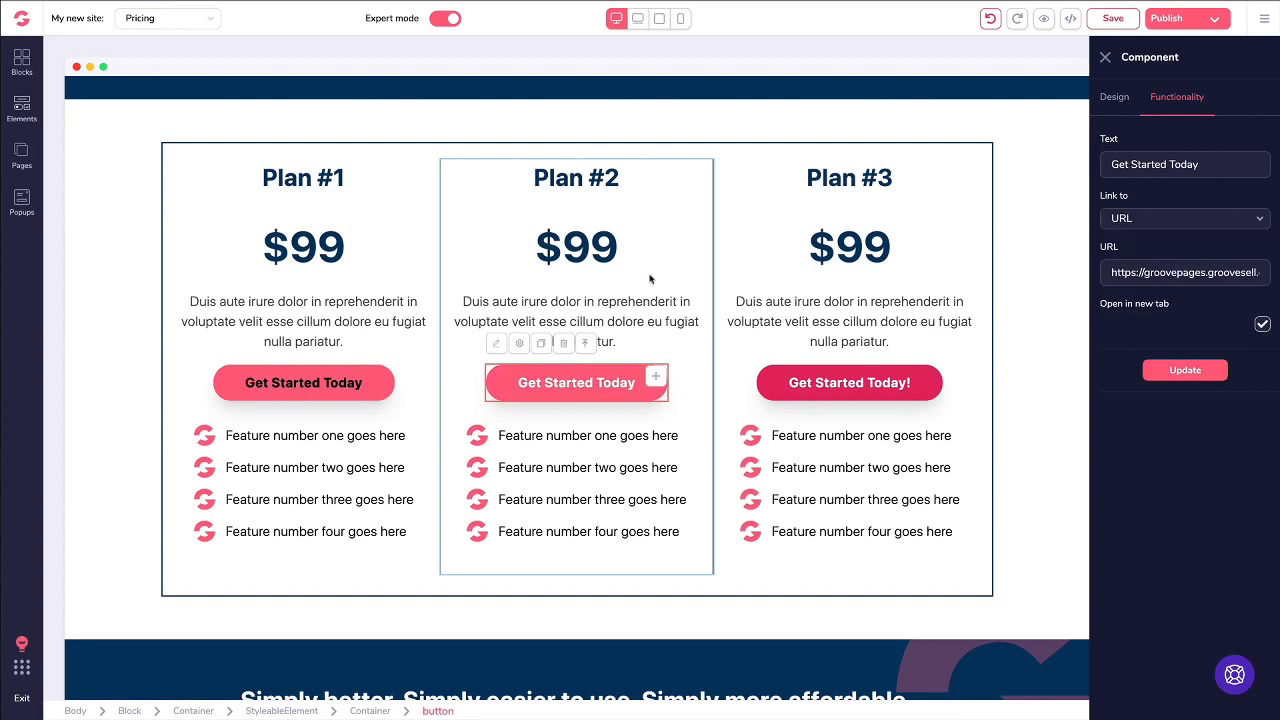
# Step: Save the Pricing page and open its live preview
pyautogui.click(1105, 57)
pyautogui.click(1112, 18)
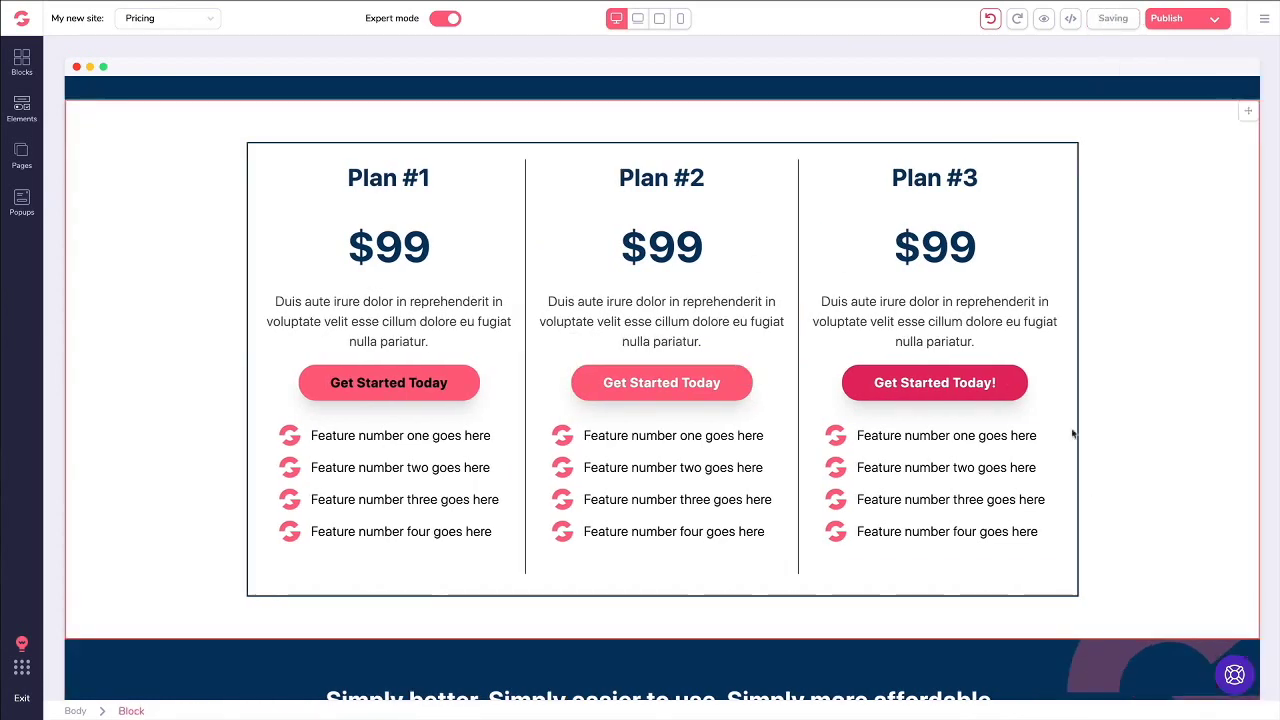
pyautogui.click(1041, 20)
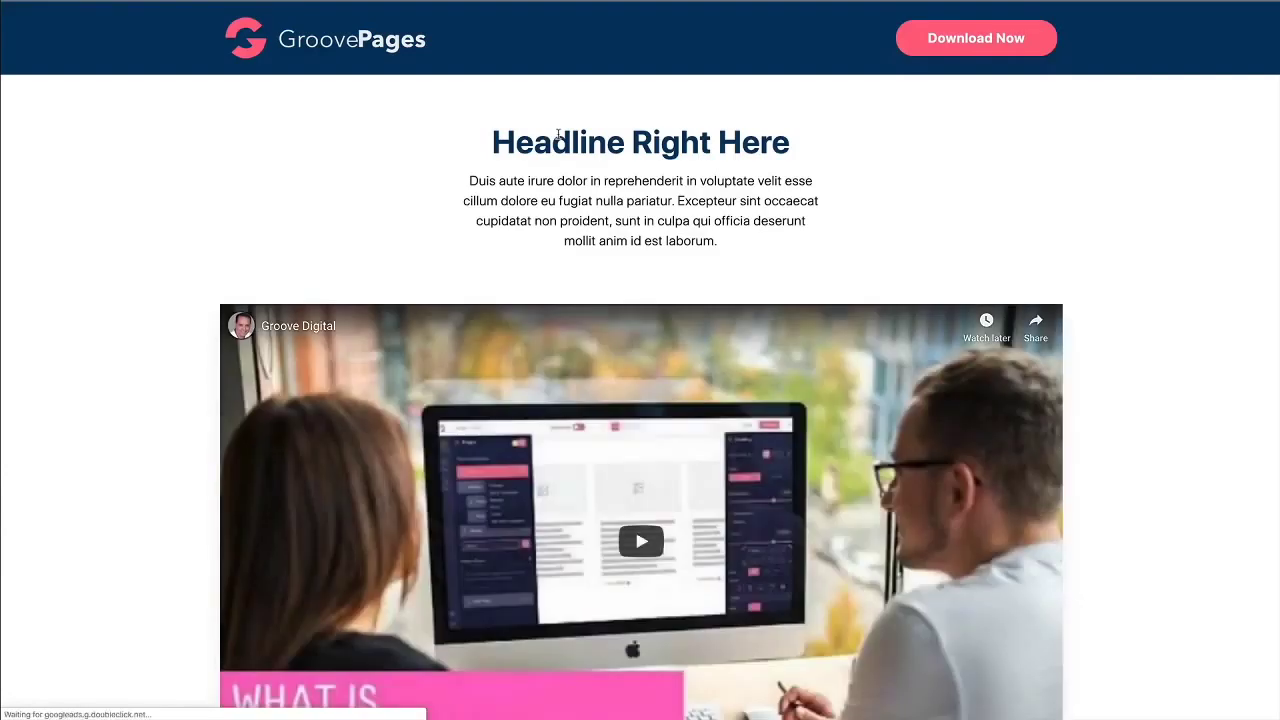
# Step: In the preview, follow the Get Started Today buttons through to the $99.00 Trial plan checkout
pyautogui.scroll(-15, 560, 150)
pyautogui.scroll(2, 561, 162)
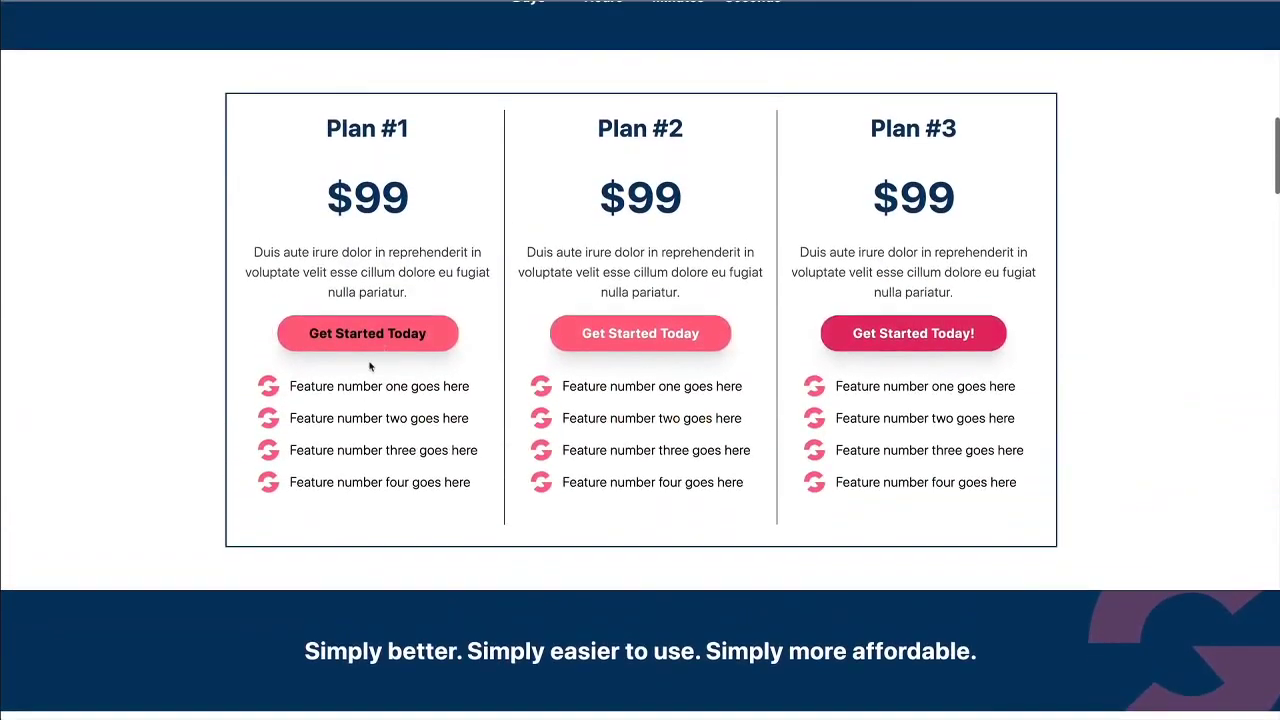
pyautogui.click(371, 336)
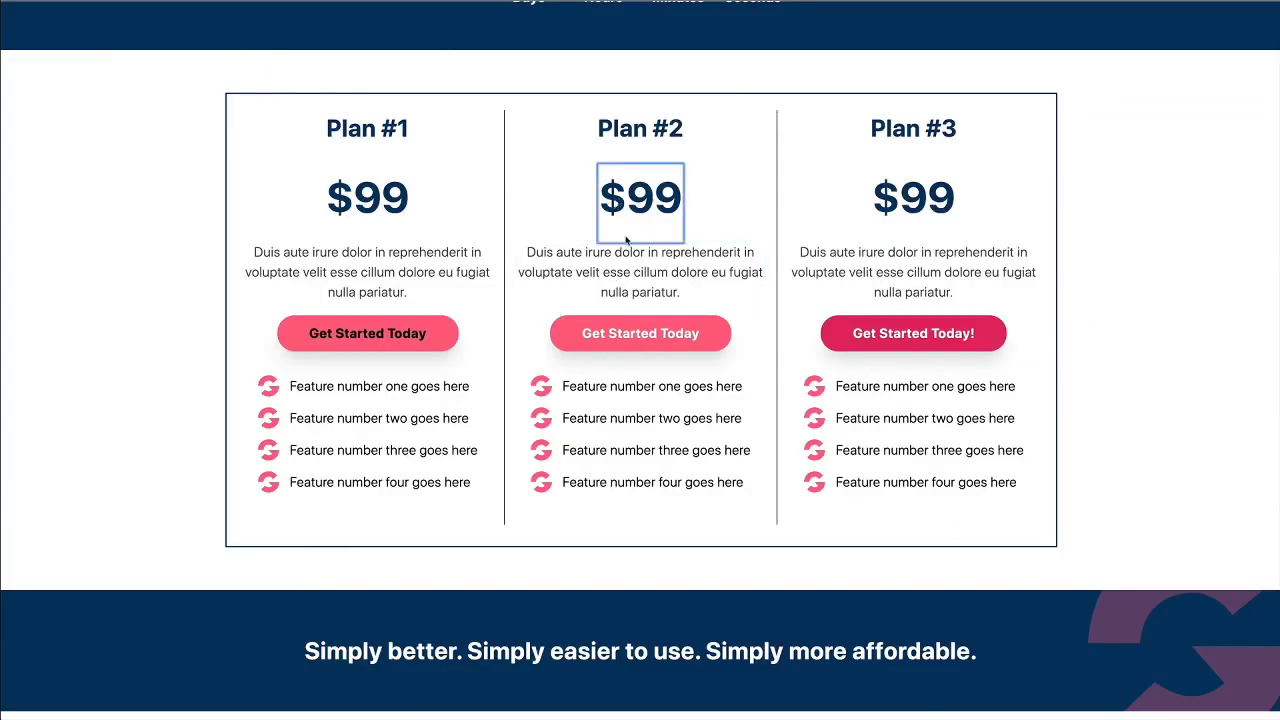
pyautogui.click(627, 333)
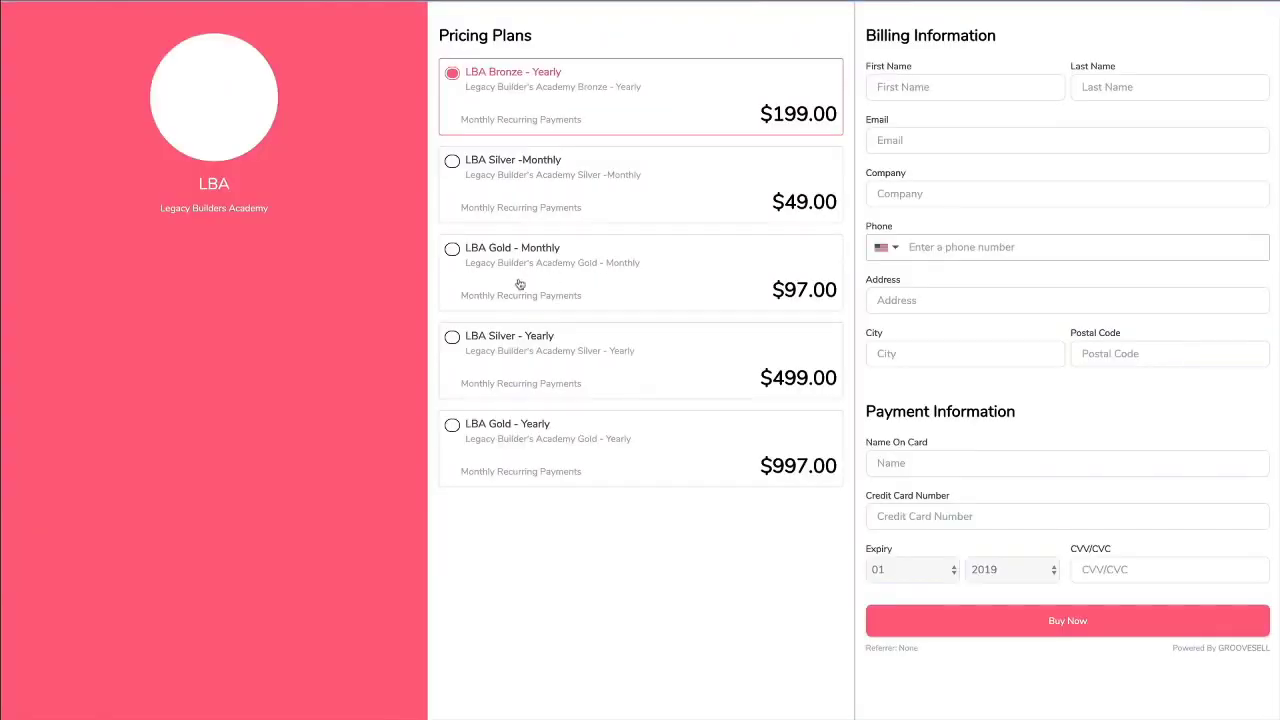
# Step: Try the checkout's plans, including LBA Gold Monthly and Yearly, then return to the Pricing page editor
pyautogui.click(588, 192)
pyautogui.click(600, 265)
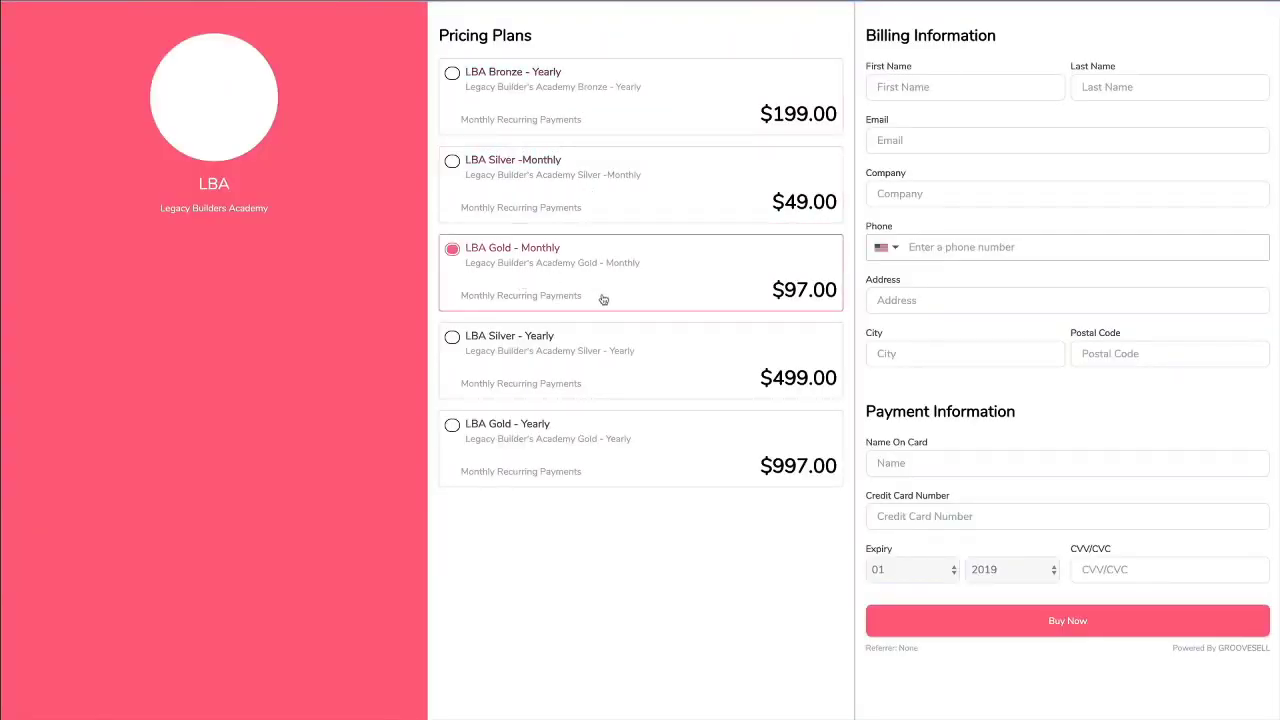
pyautogui.click(604, 354)
pyautogui.click(609, 443)
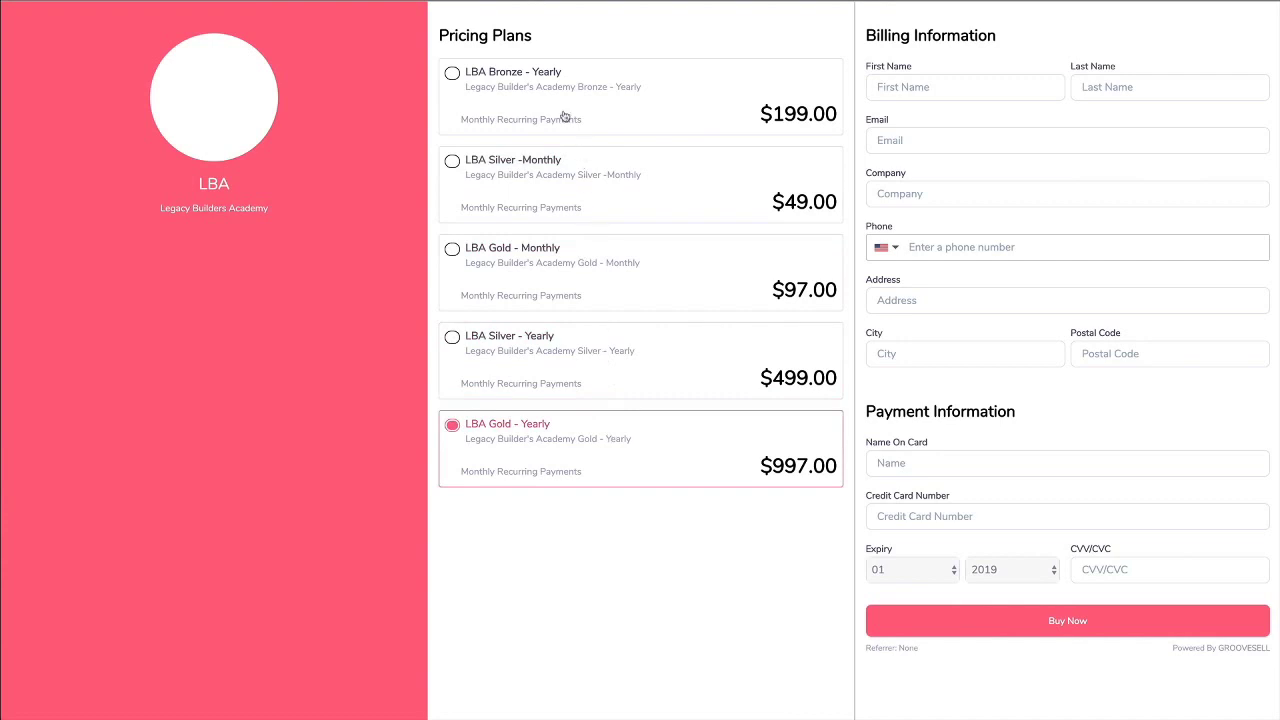
pyautogui.click(556, 113)
pyautogui.click(563, 290)
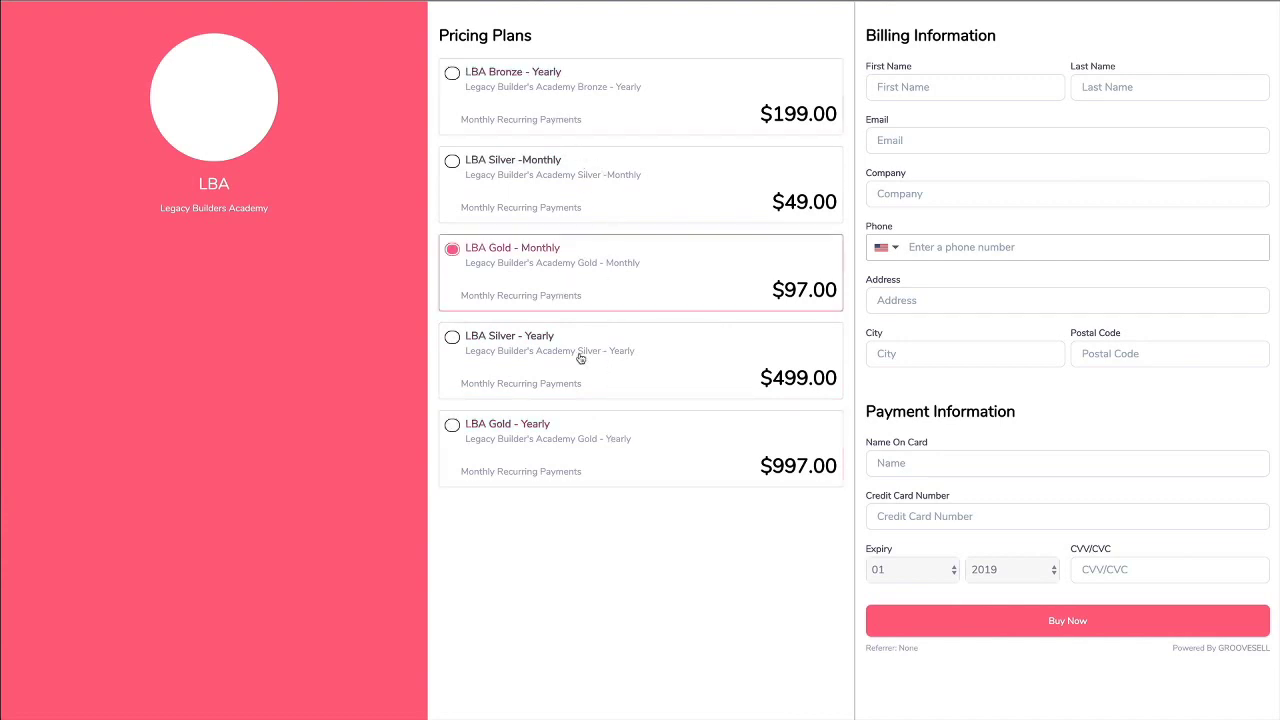
pyautogui.click(583, 358)
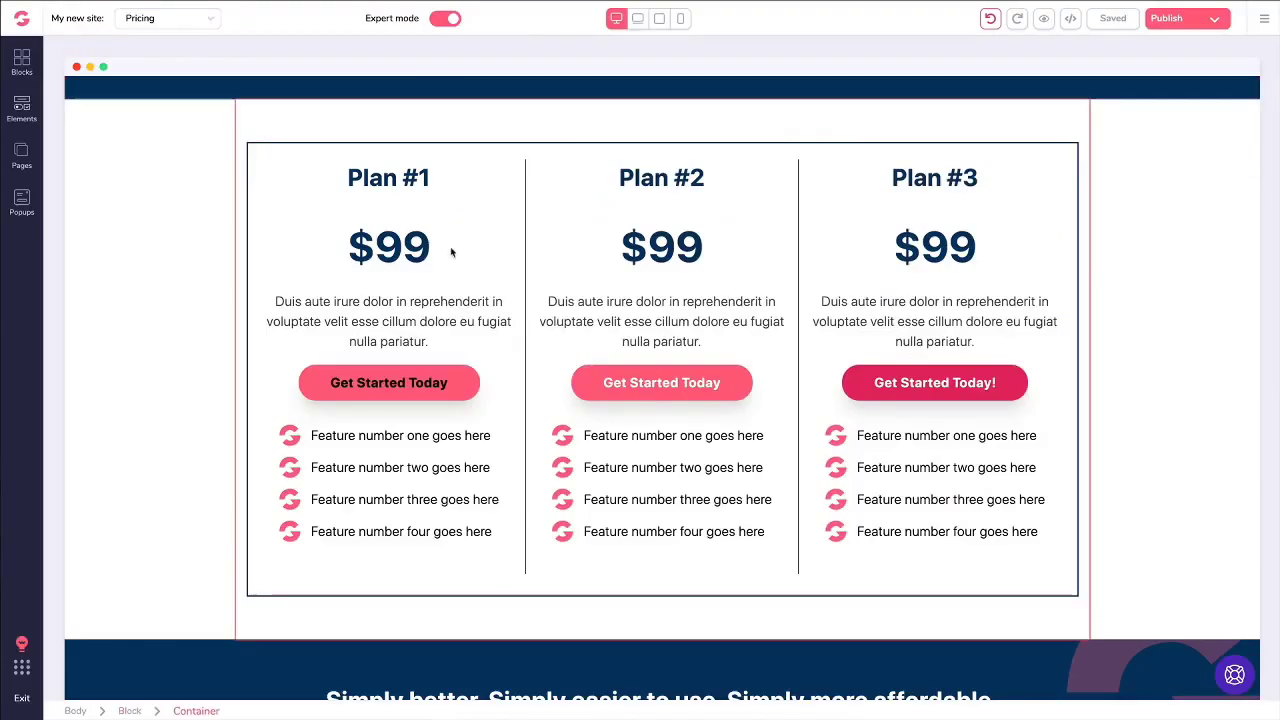
pyautogui.click(580, 302)
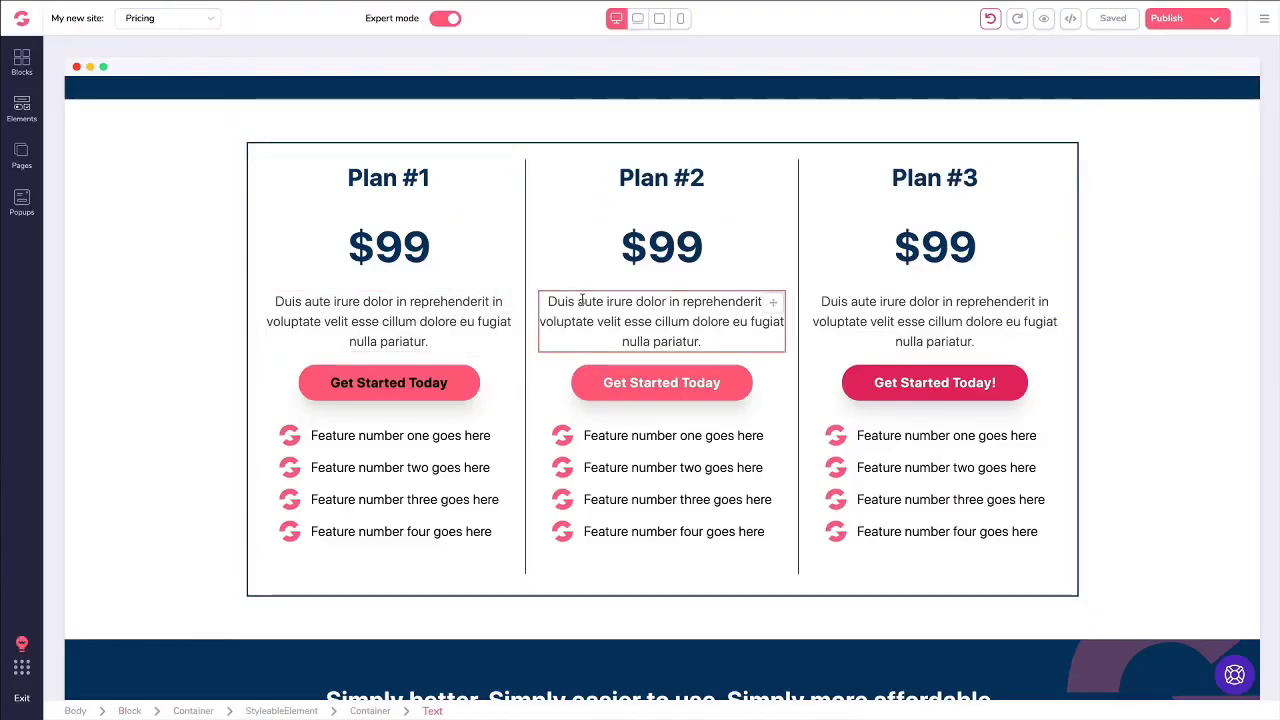
pyautogui.doubleClick(580, 302)
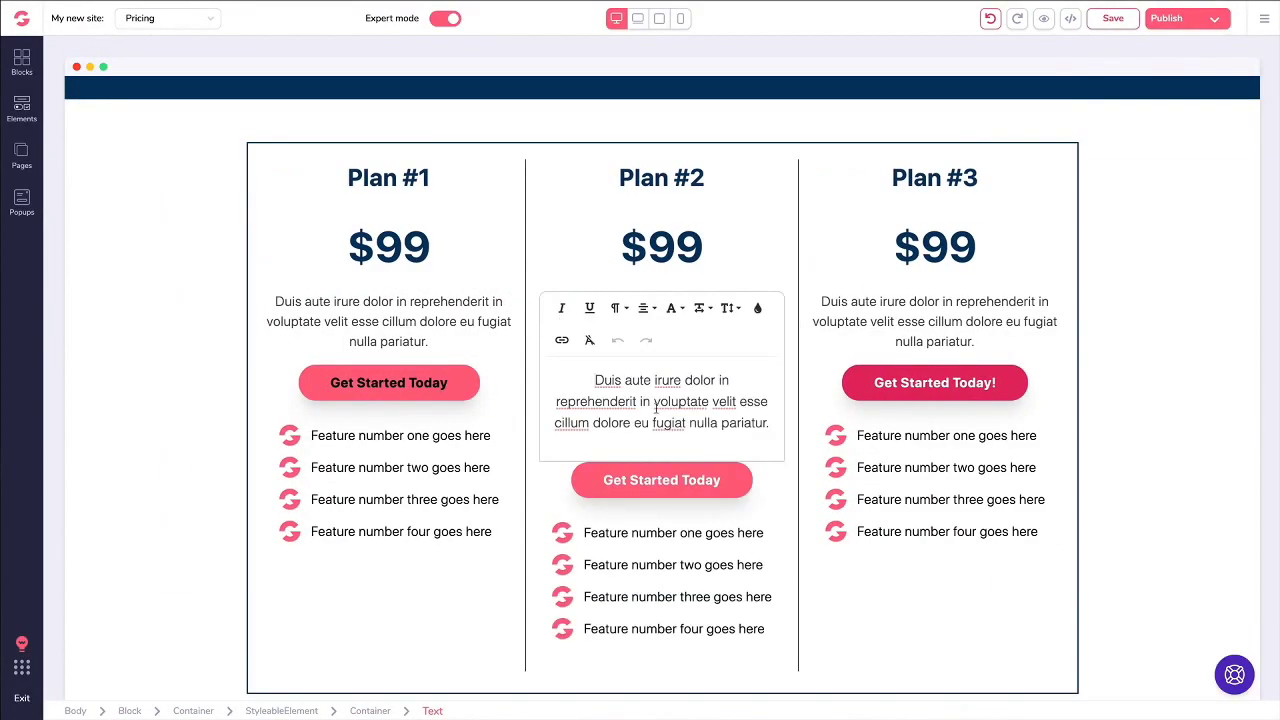
pyautogui.moveTo(681, 381); pyautogui.dragTo(608, 392)
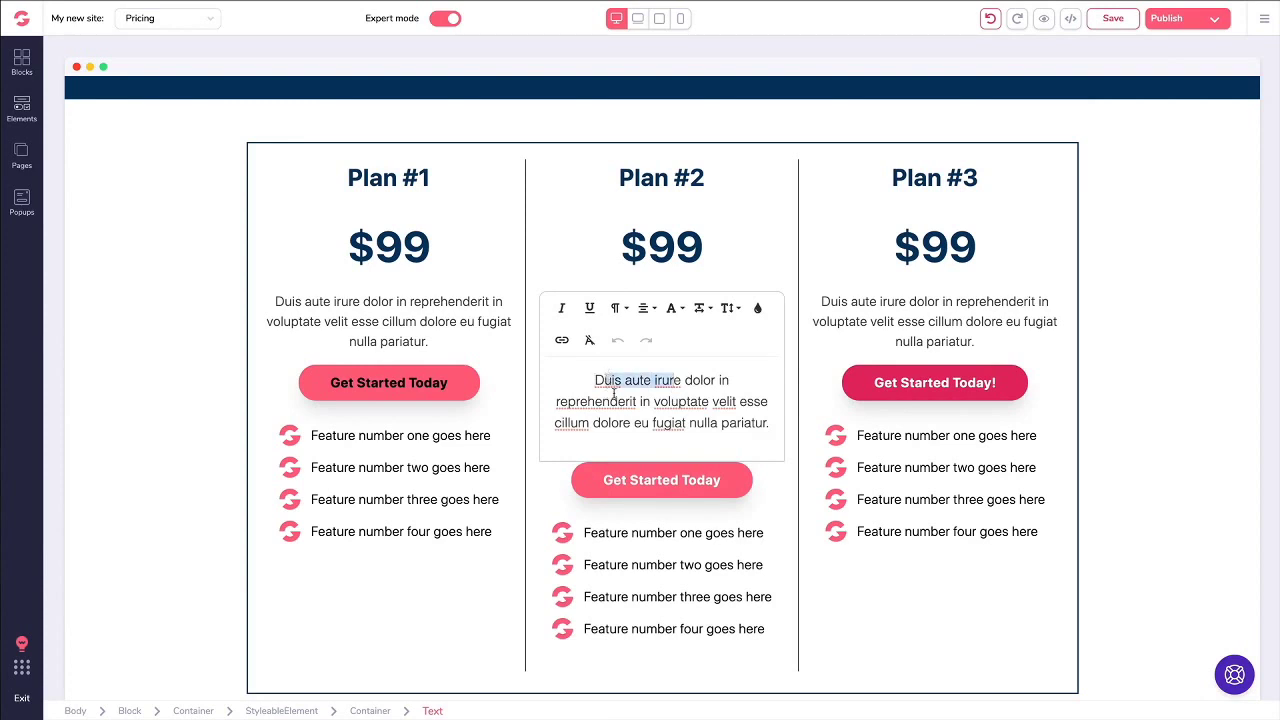
pyautogui.click(562, 340)
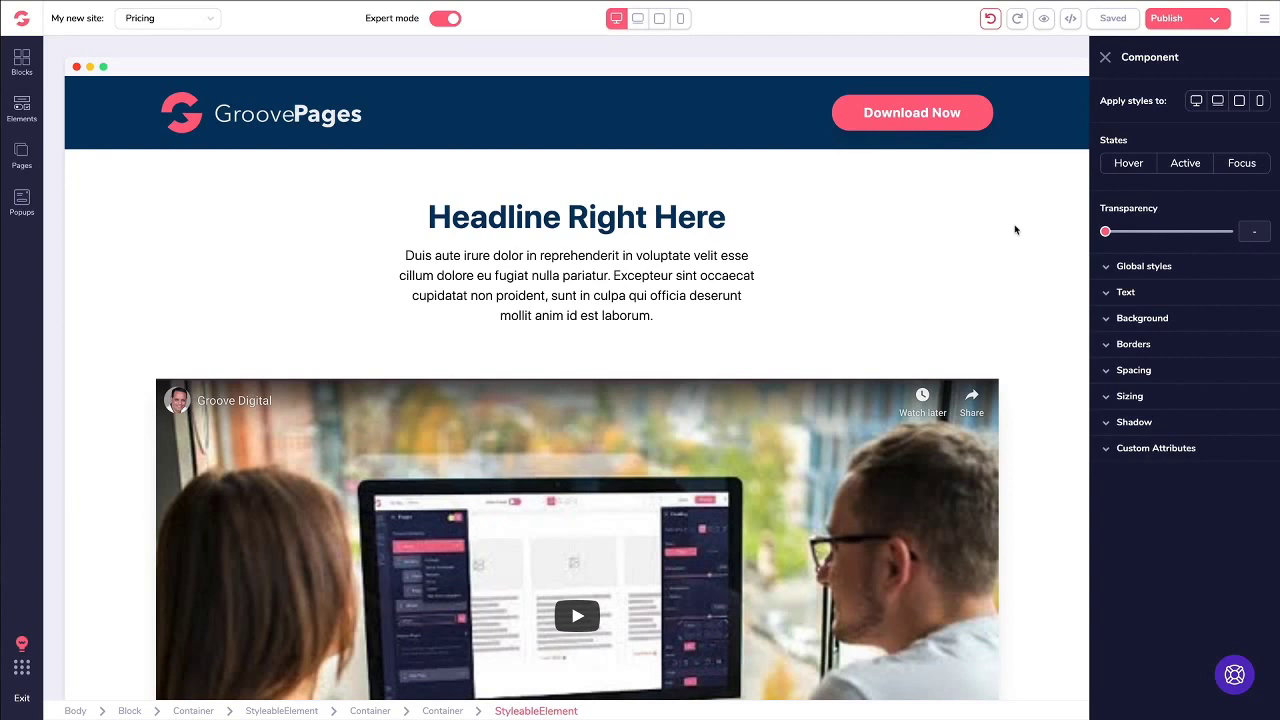
# Step: Scroll to the pricing cards, select Plan #3's Get Started Today! button, and open the Blocks library
pyautogui.click(673, 258)
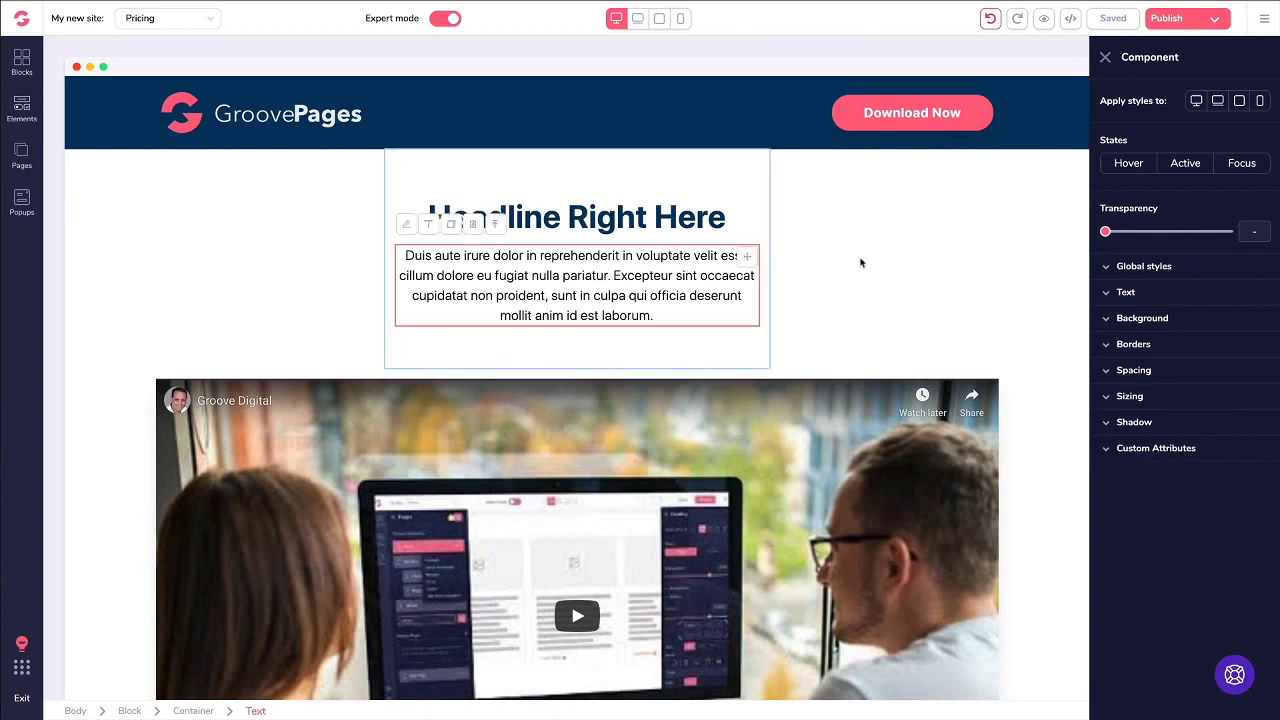
pyautogui.scroll(-2, 636, 255)
pyautogui.scroll(-8, 634, 263)
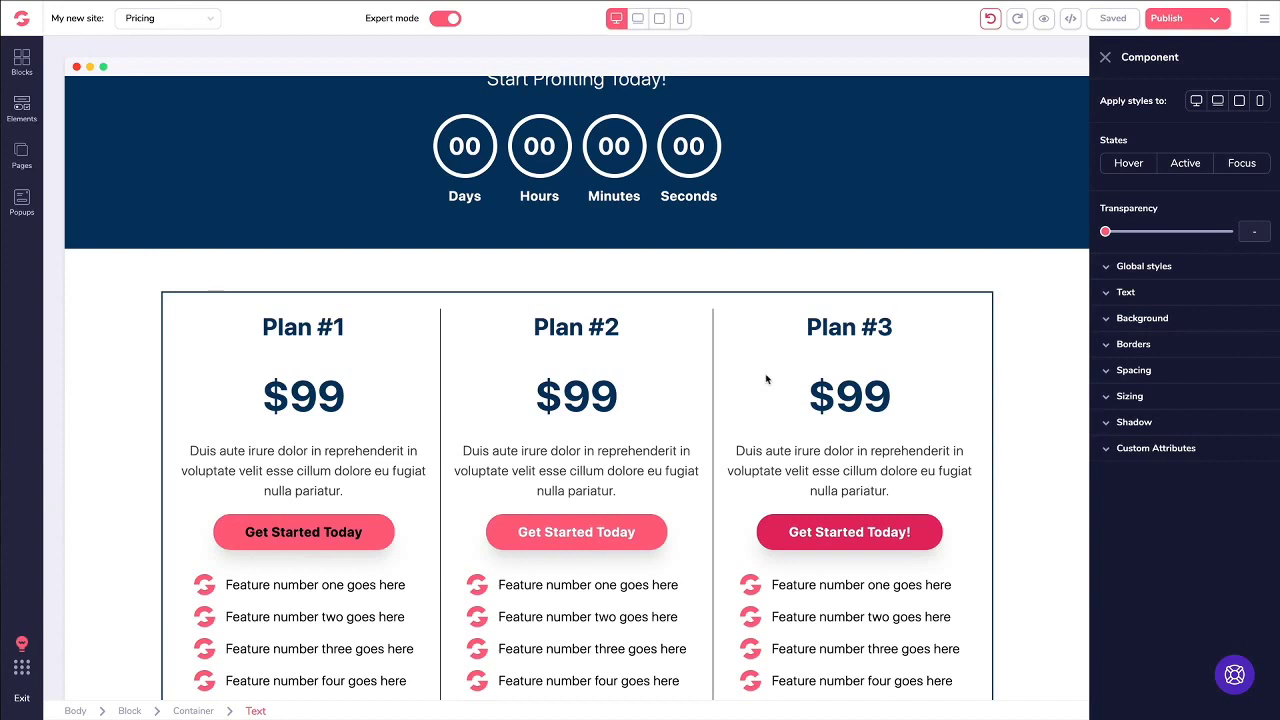
pyautogui.click(849, 532)
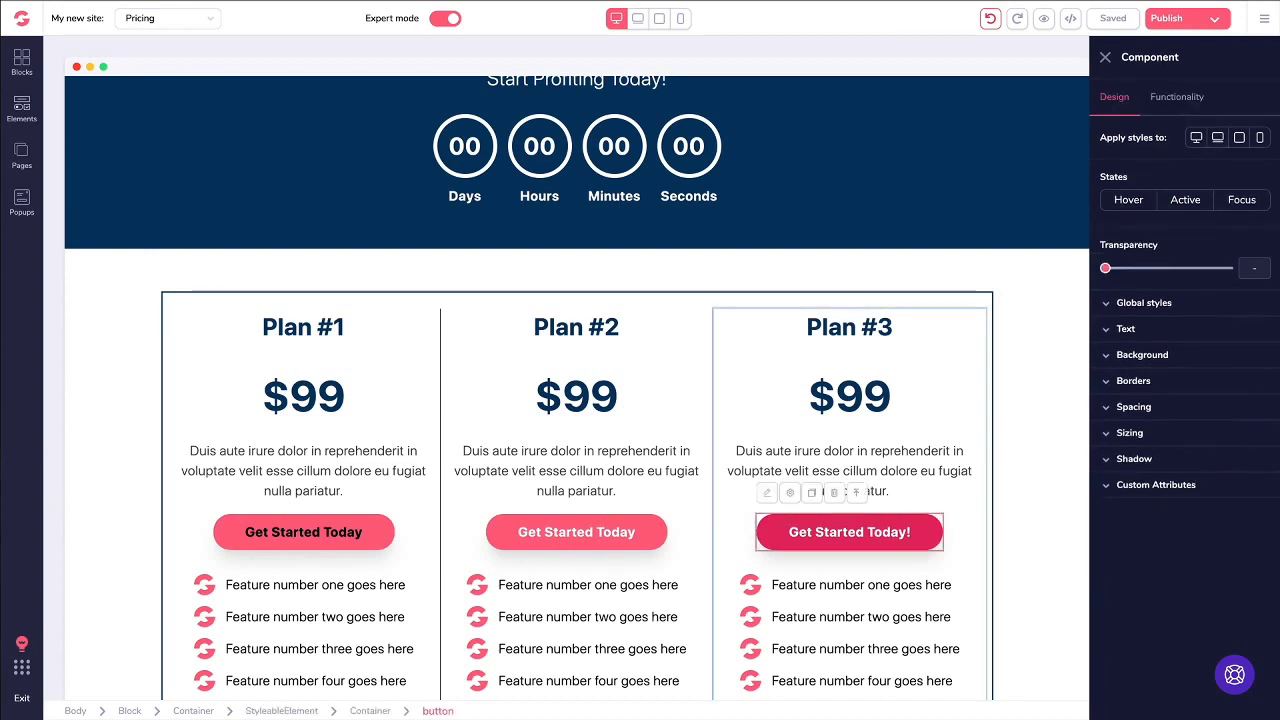
pyautogui.click(21, 62)
# Step: Expand All blocks under Premium, browse the thumbnails, then select the page's countdown block
pyautogui.click(155, 97)
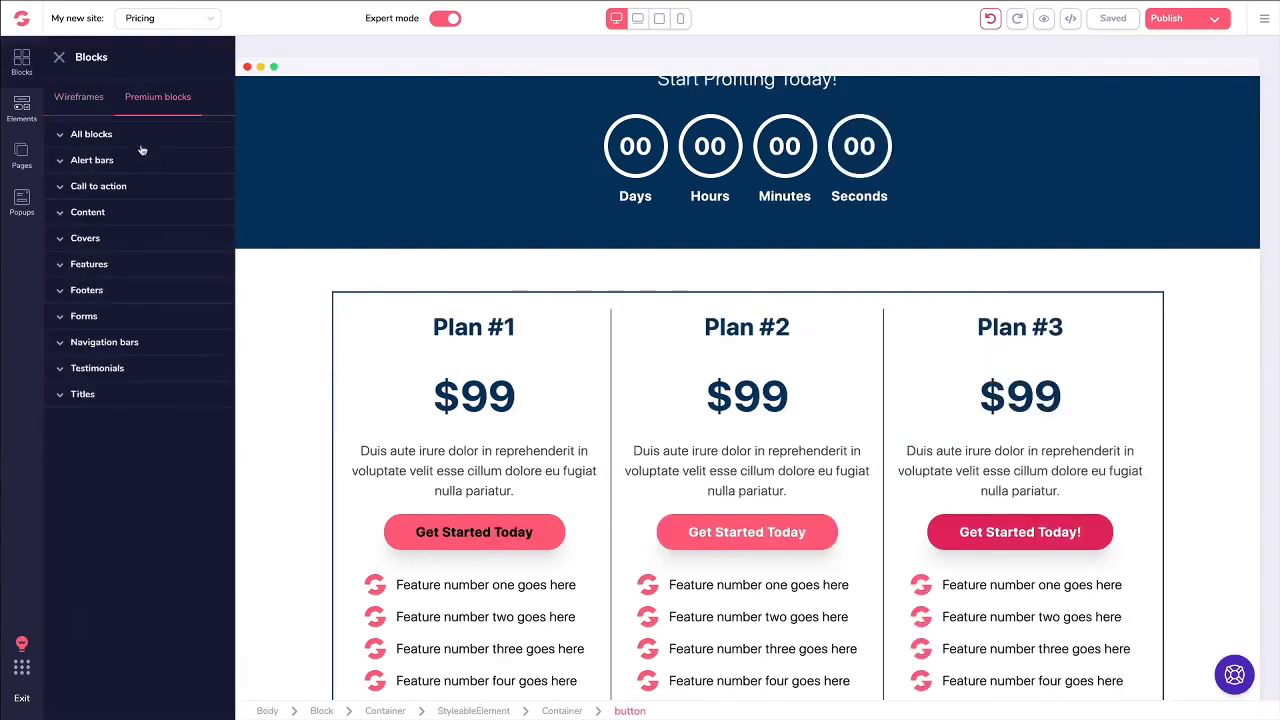
pyautogui.click(110, 137)
pyautogui.scroll(-10, 150, 240)
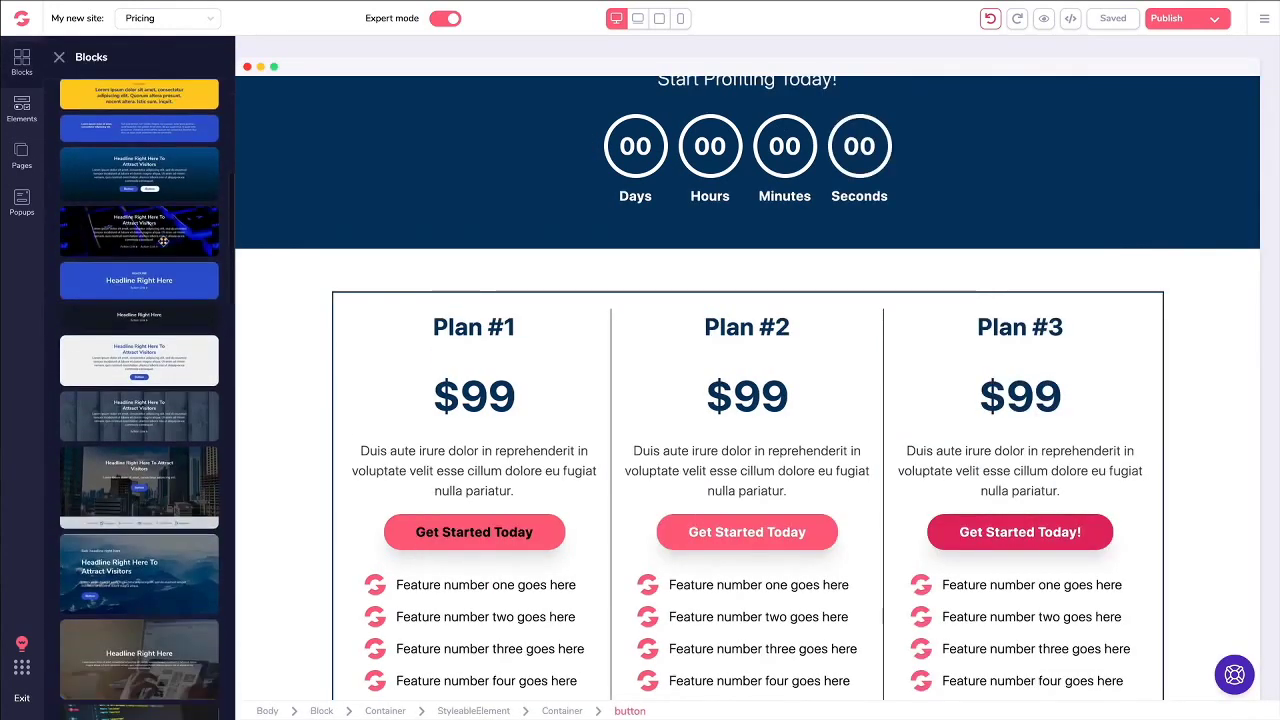
pyautogui.scroll(10, 160, 240)
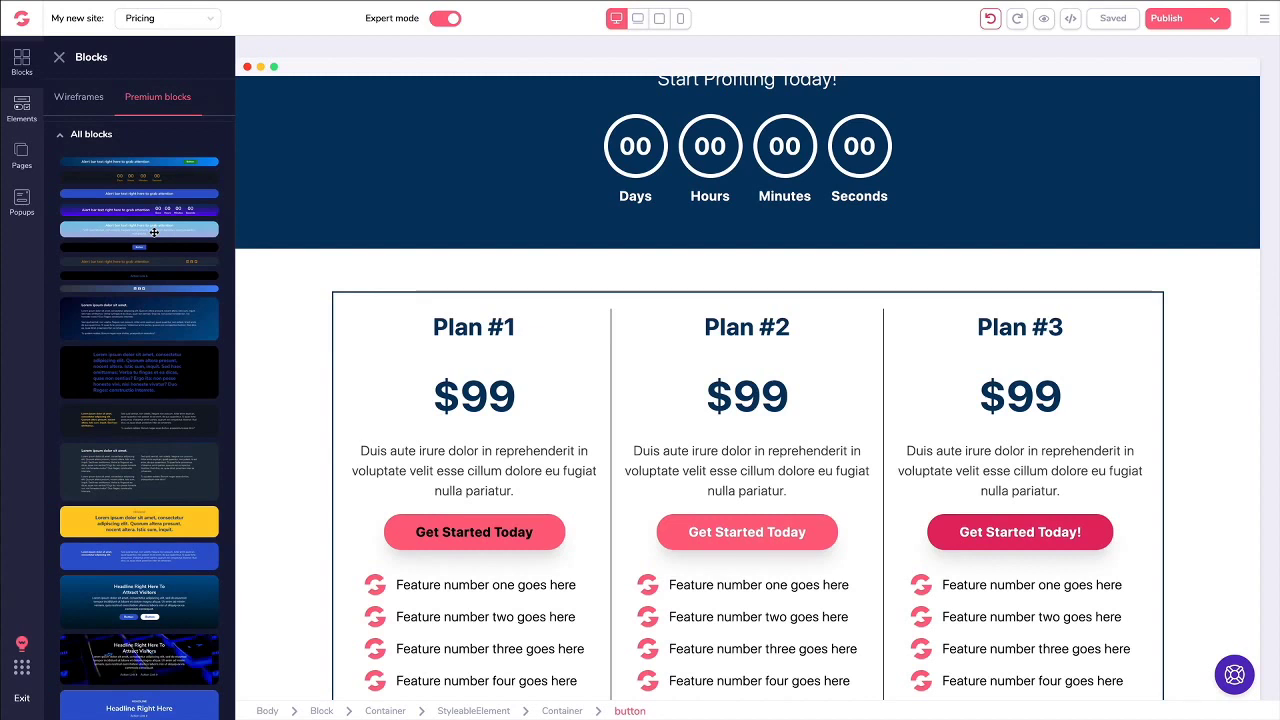
pyautogui.click(646, 193)
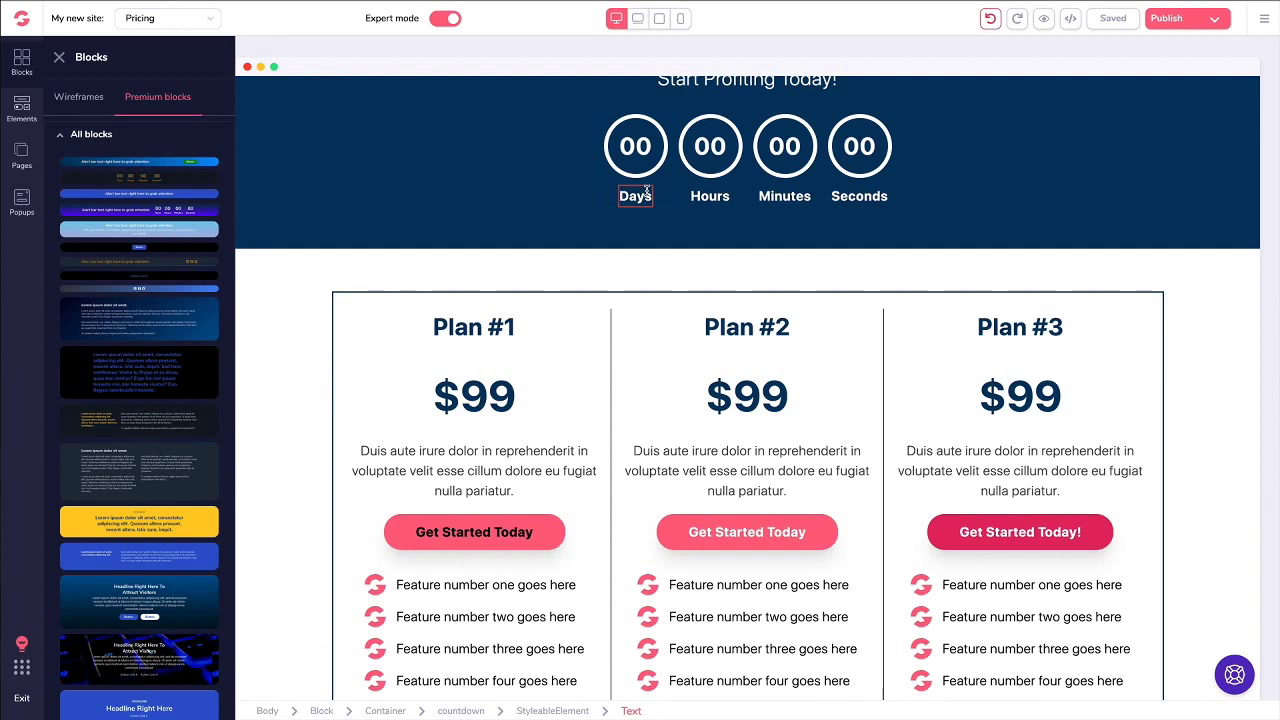
pyautogui.click(571, 191)
# Step: Close the block library and scroll back up the Pricing page
pyautogui.click(59, 57)
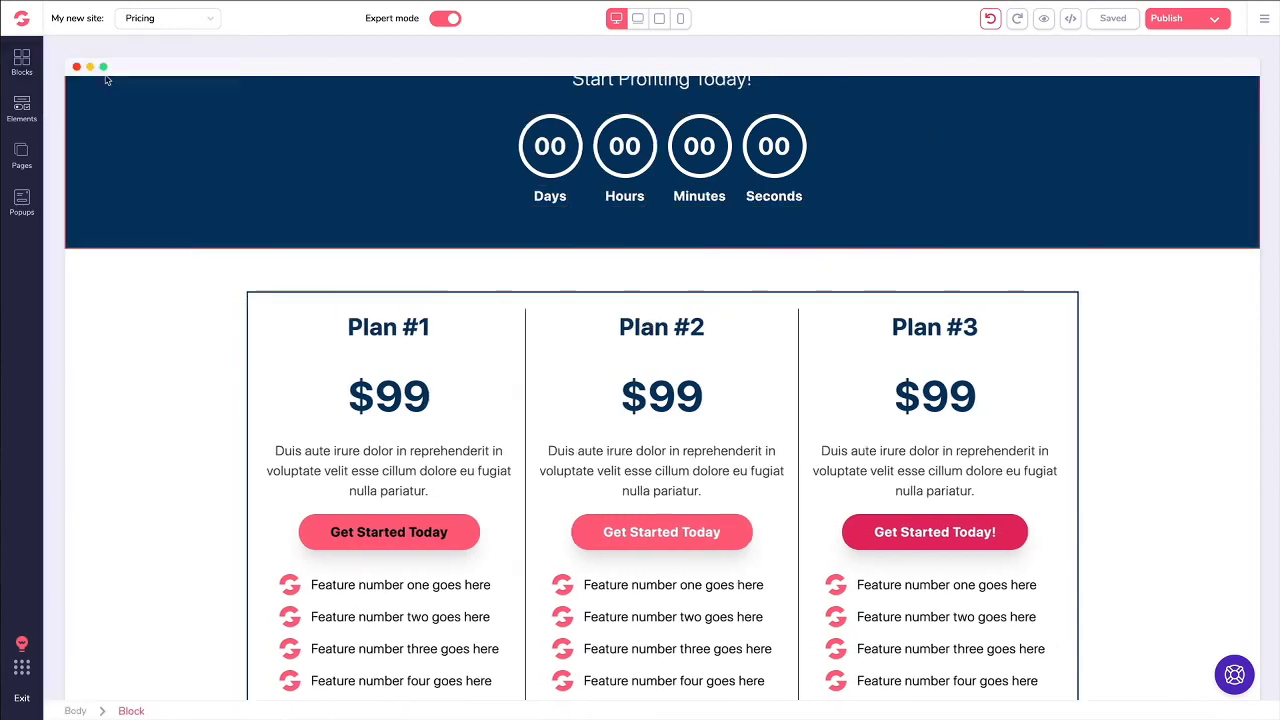
pyautogui.scroll(5, 387, 144)
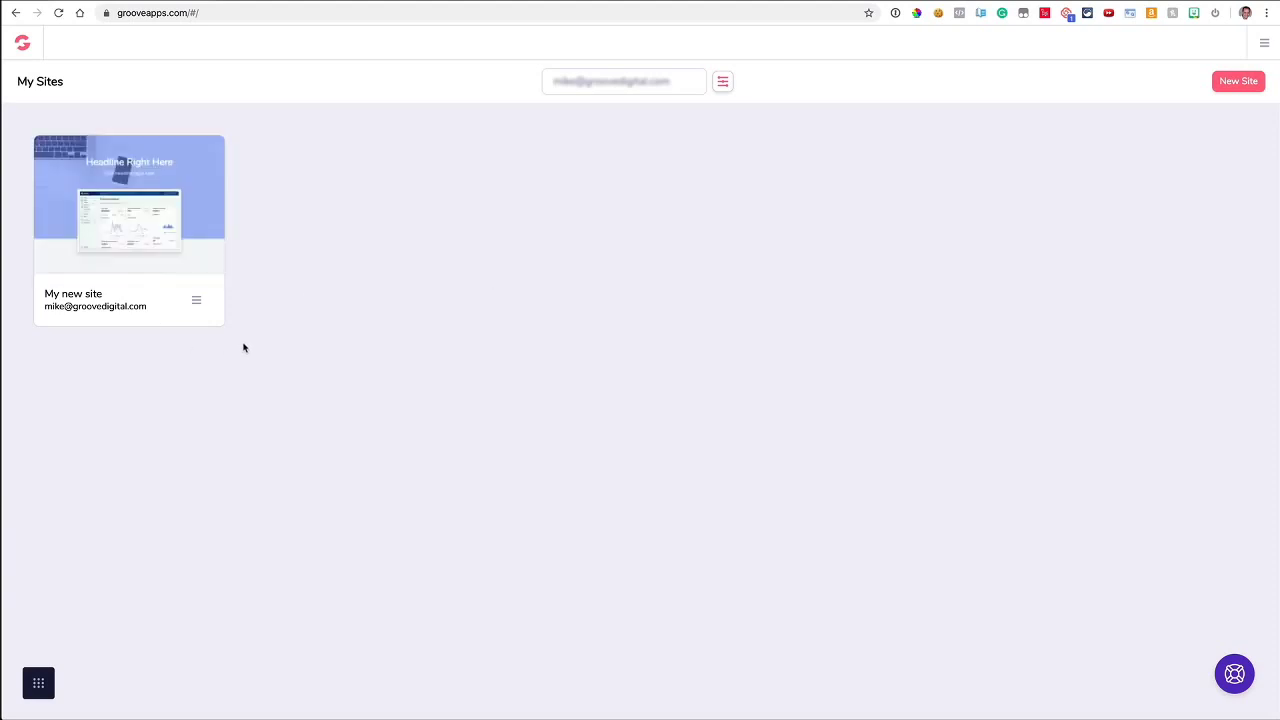
# Step: Start a new site from the Blank Template on the My Sites dashboard
pyautogui.click(43, 690)
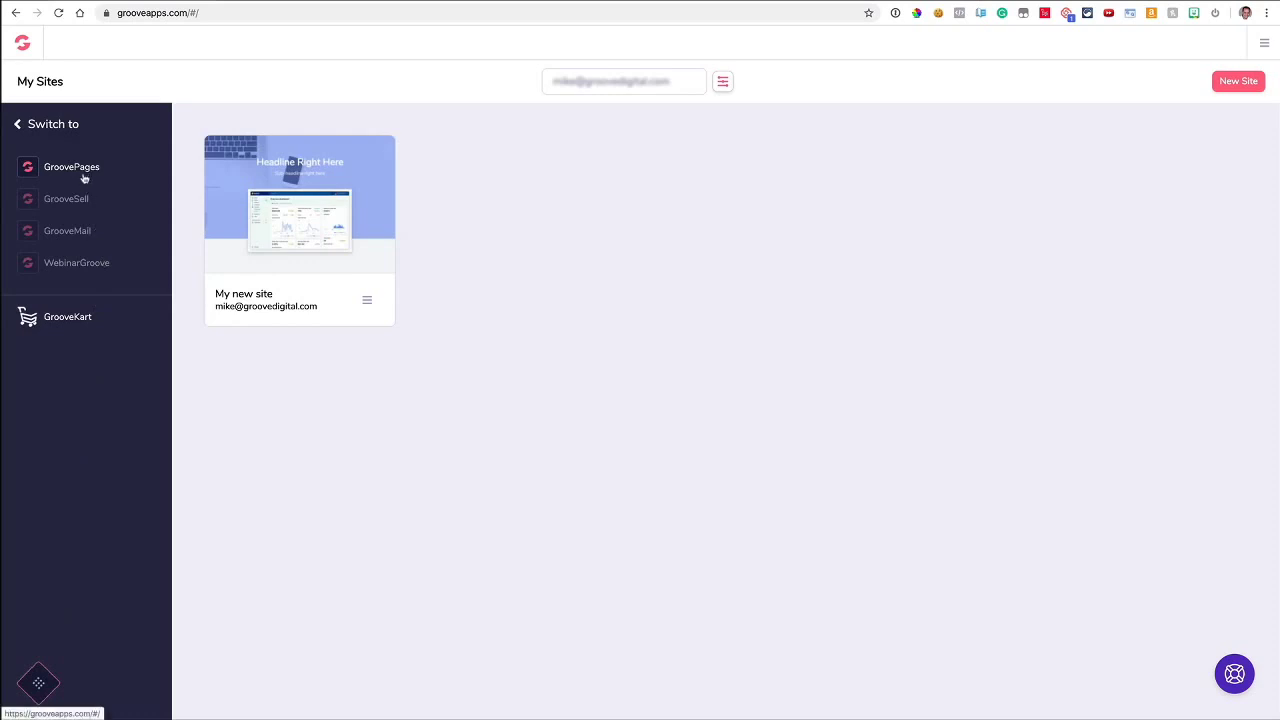
pyautogui.click(37, 685)
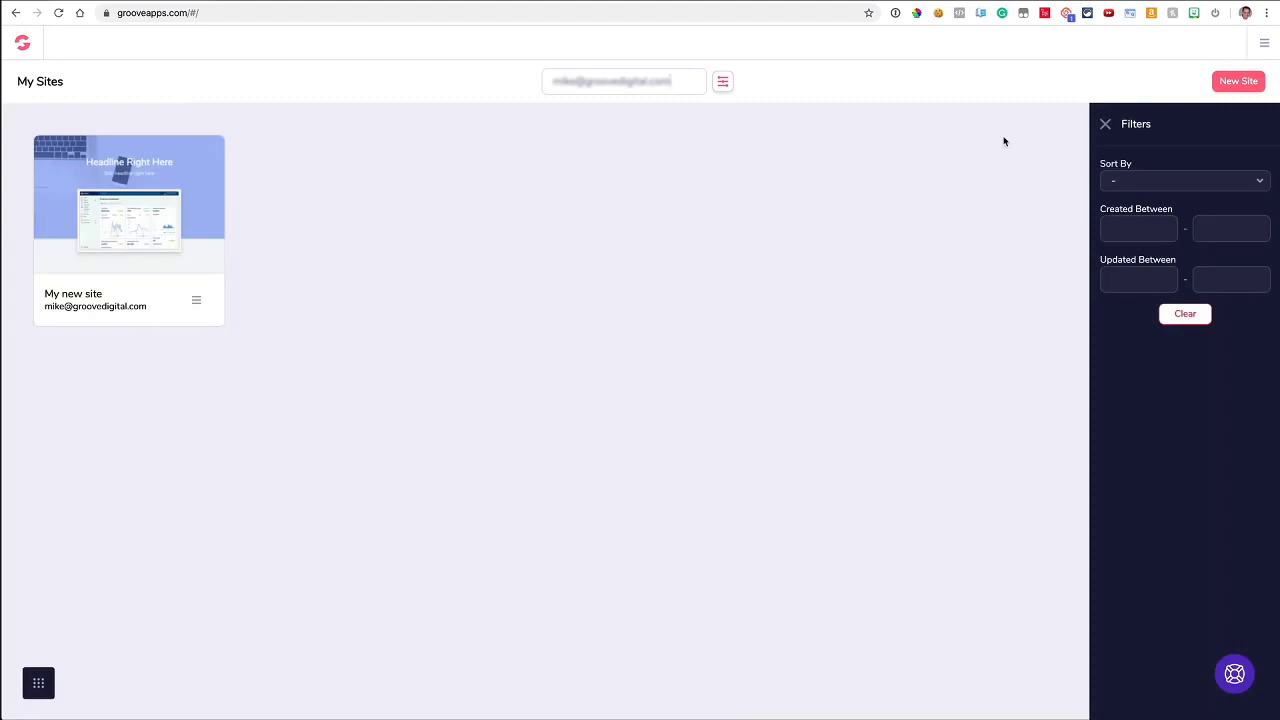
pyautogui.click(1105, 124)
pyautogui.click(1238, 82)
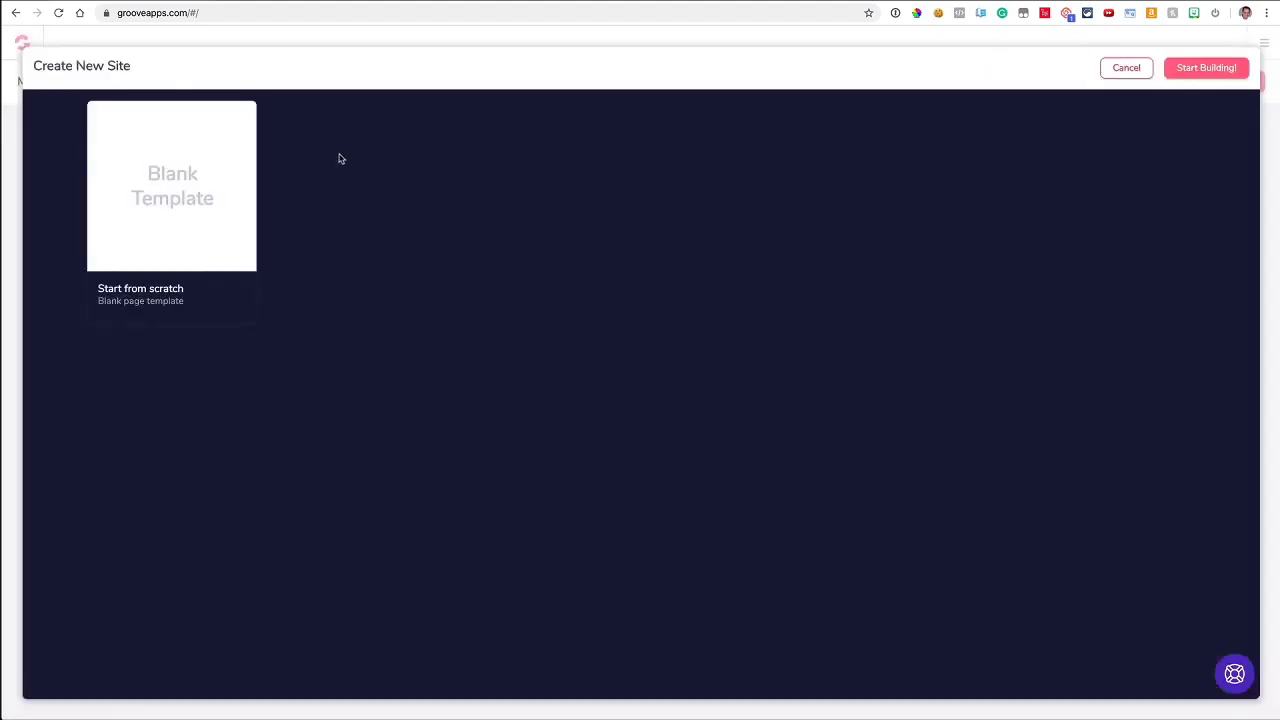
pyautogui.click(220, 194)
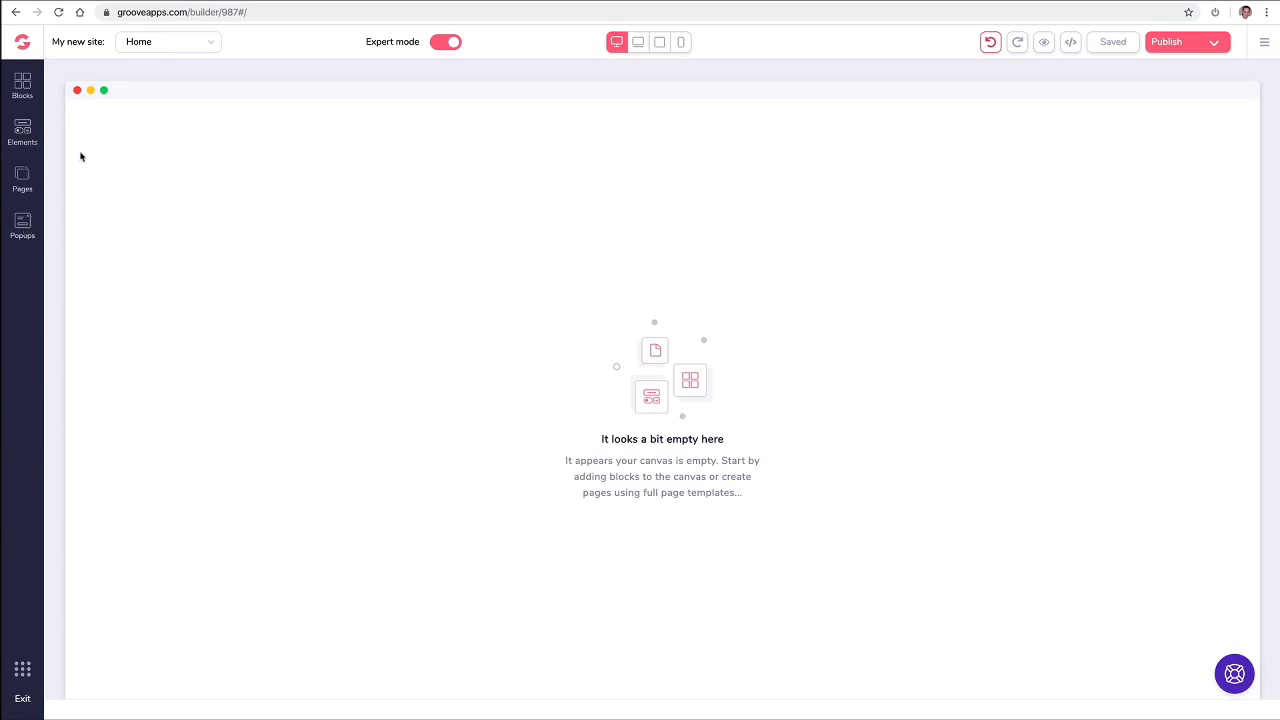
# Step: Place the wireframe 'Headline Right Here' hero block from Wireframes > All blocks onto the empty Home page
pyautogui.click(24, 86)
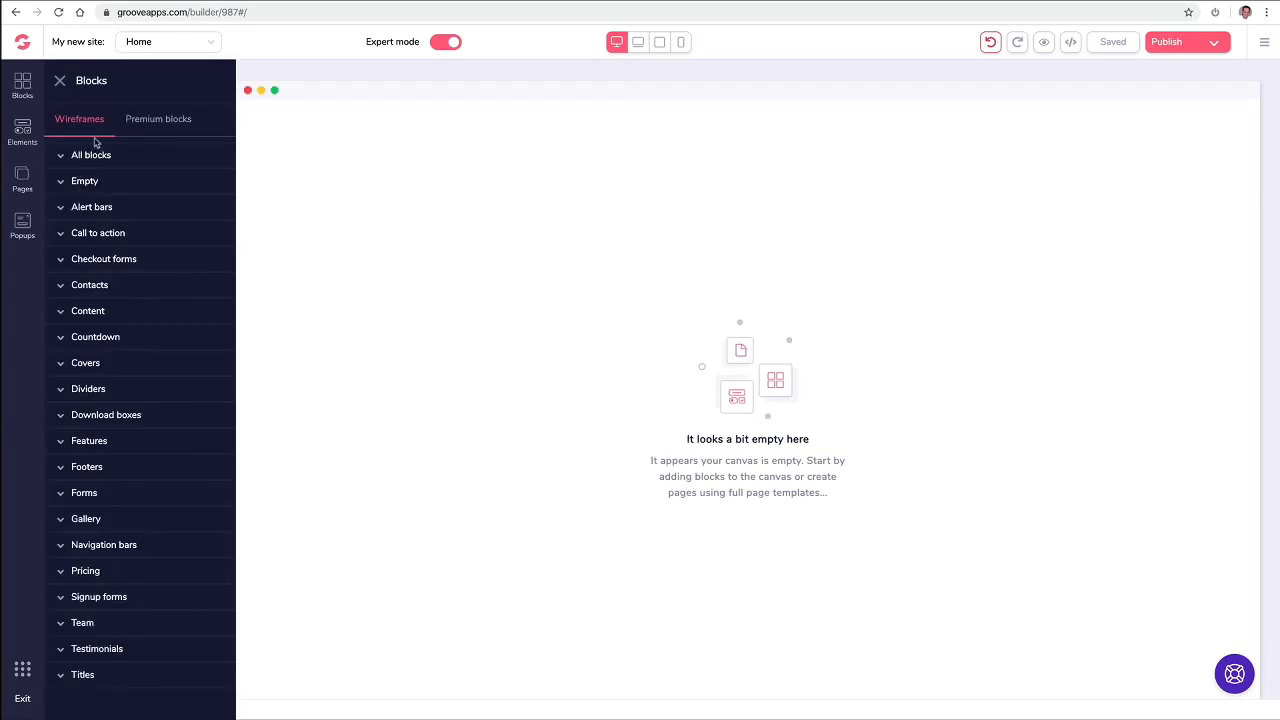
pyautogui.click(172, 123)
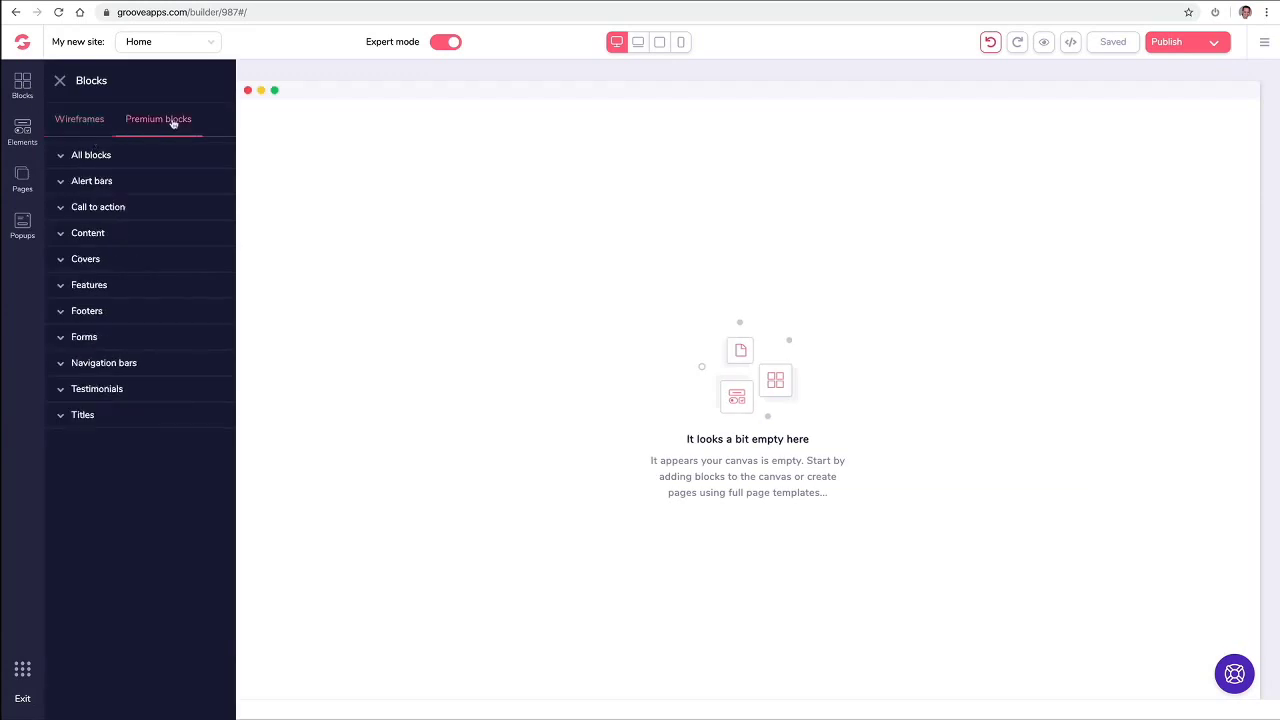
pyautogui.click(93, 122)
pyautogui.click(97, 155)
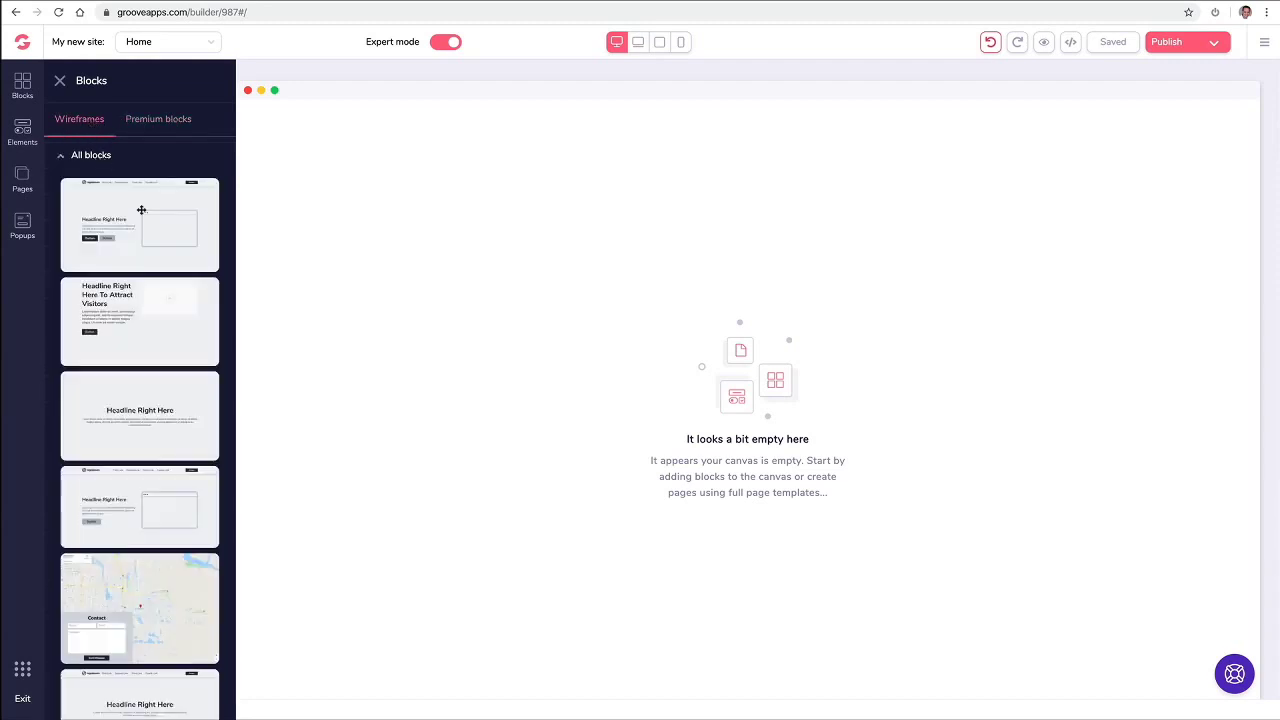
pyautogui.scroll(-3, 141, 210)
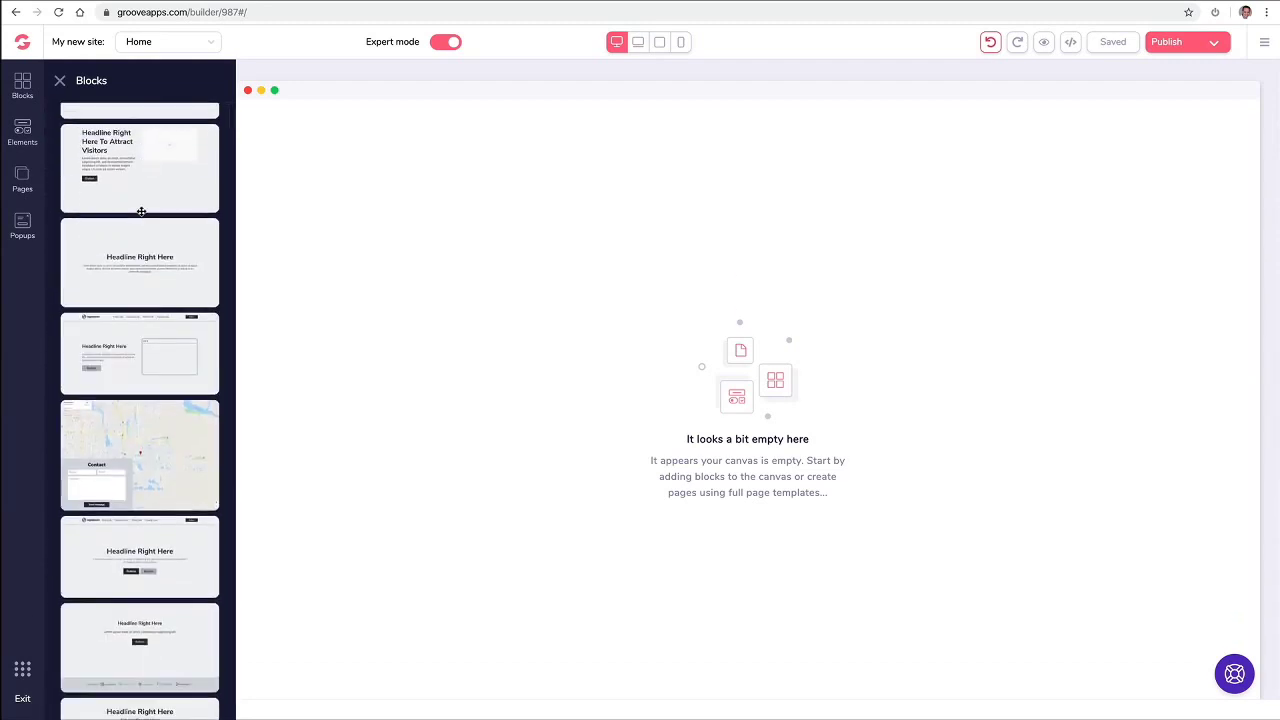
pyautogui.scroll(-7, 141, 212)
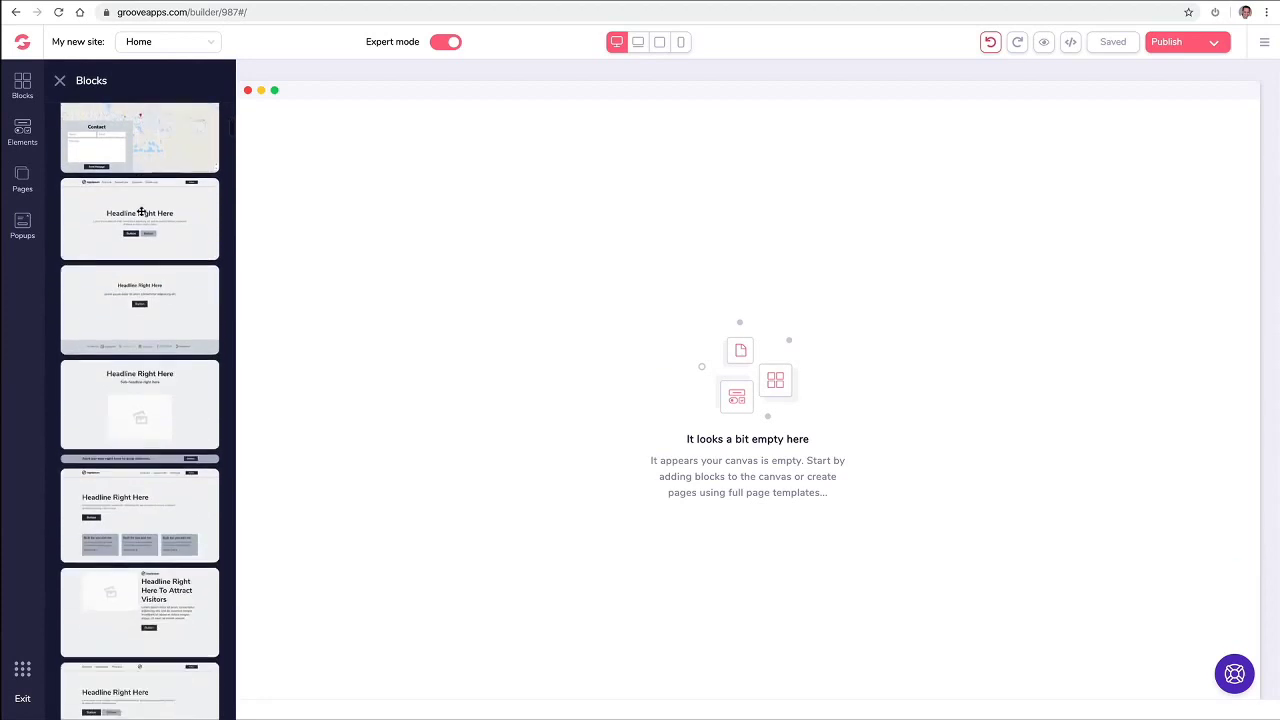
pyautogui.moveTo(140, 227); pyautogui.dragTo(446, 200)
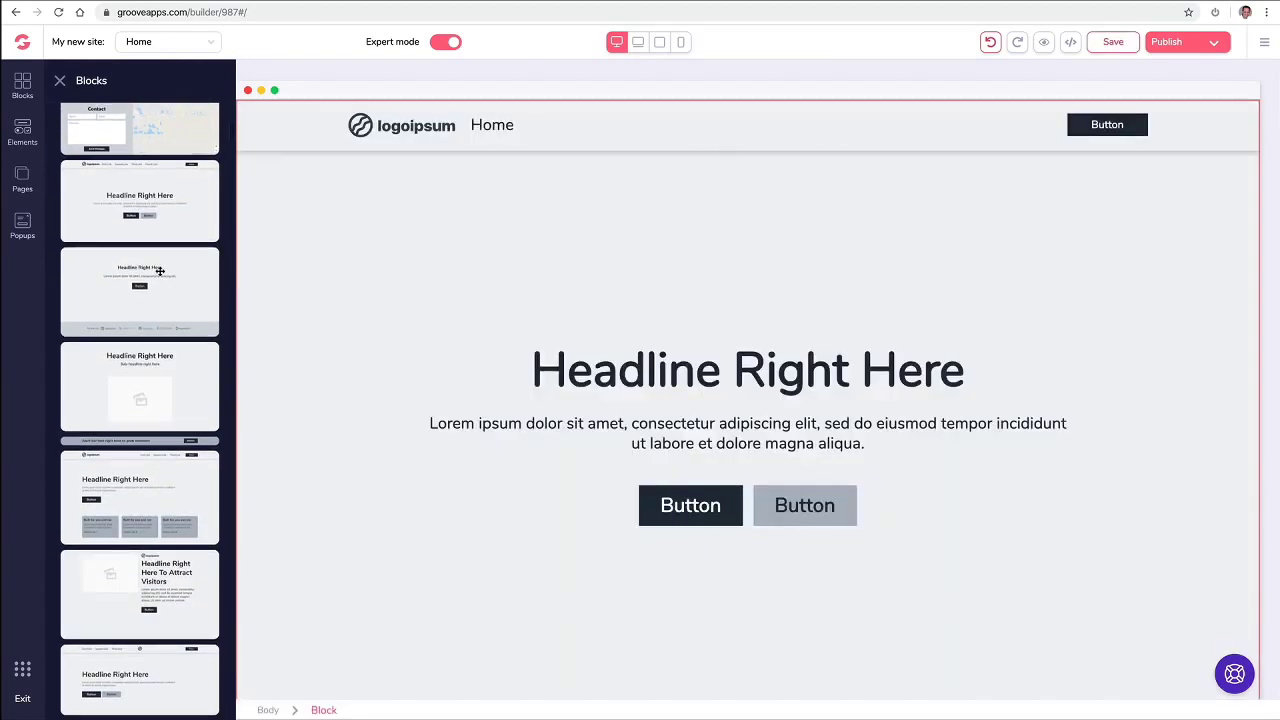
# Step: Select the wireframe hero block and delete it, leaving the Home page empty
pyautogui.scroll(2, 164, 272)
pyautogui.scroll(1, 164, 272)
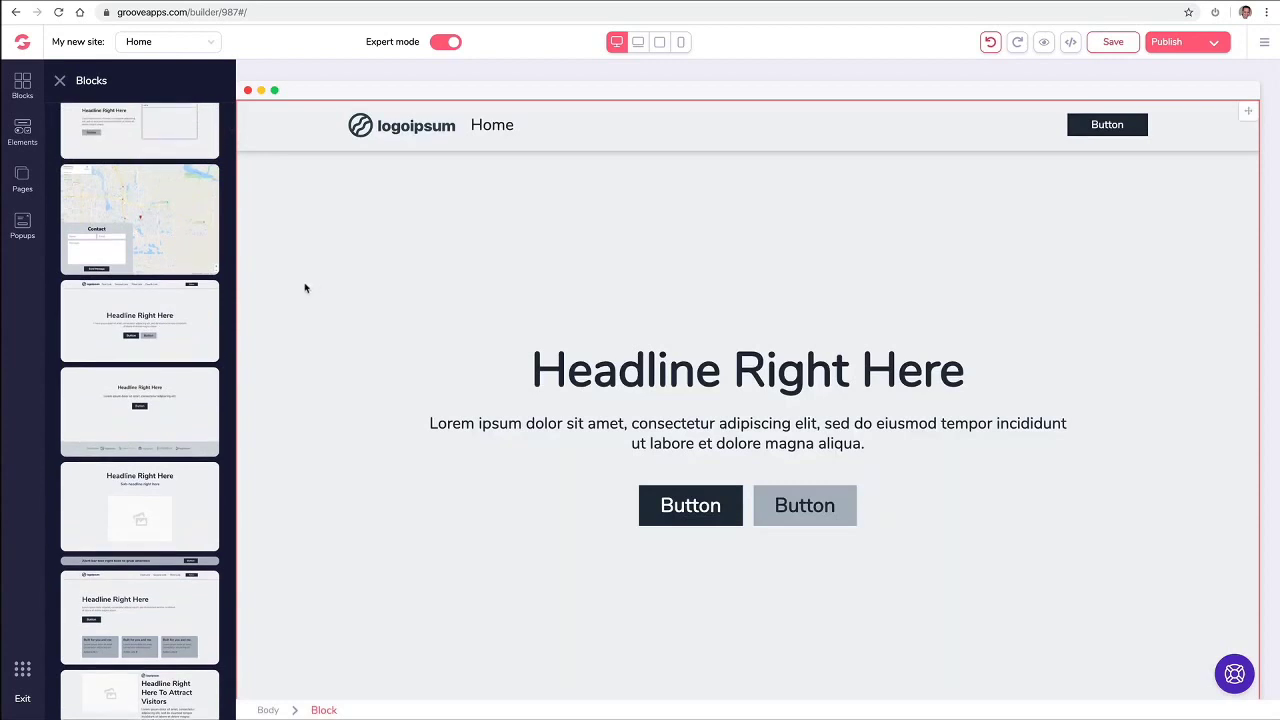
pyautogui.scroll(1, 306, 288)
pyautogui.click(360, 262)
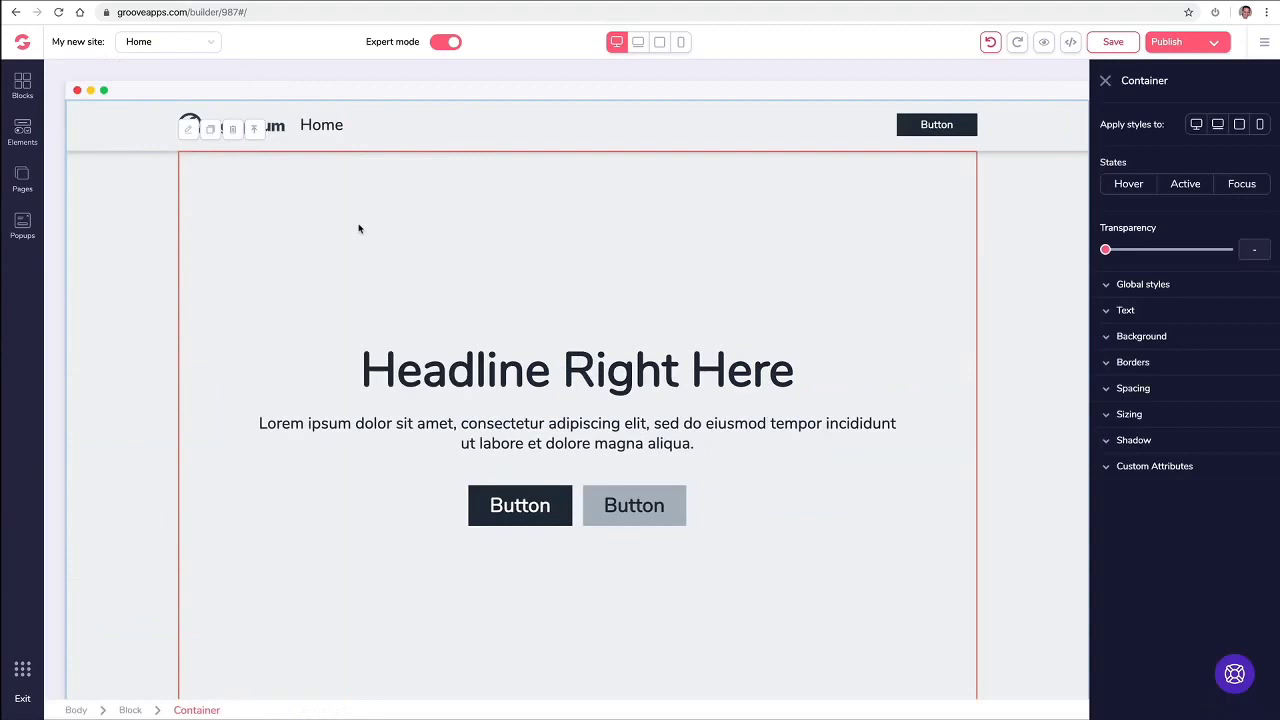
pyautogui.click(132, 130)
pyautogui.click(120, 122)
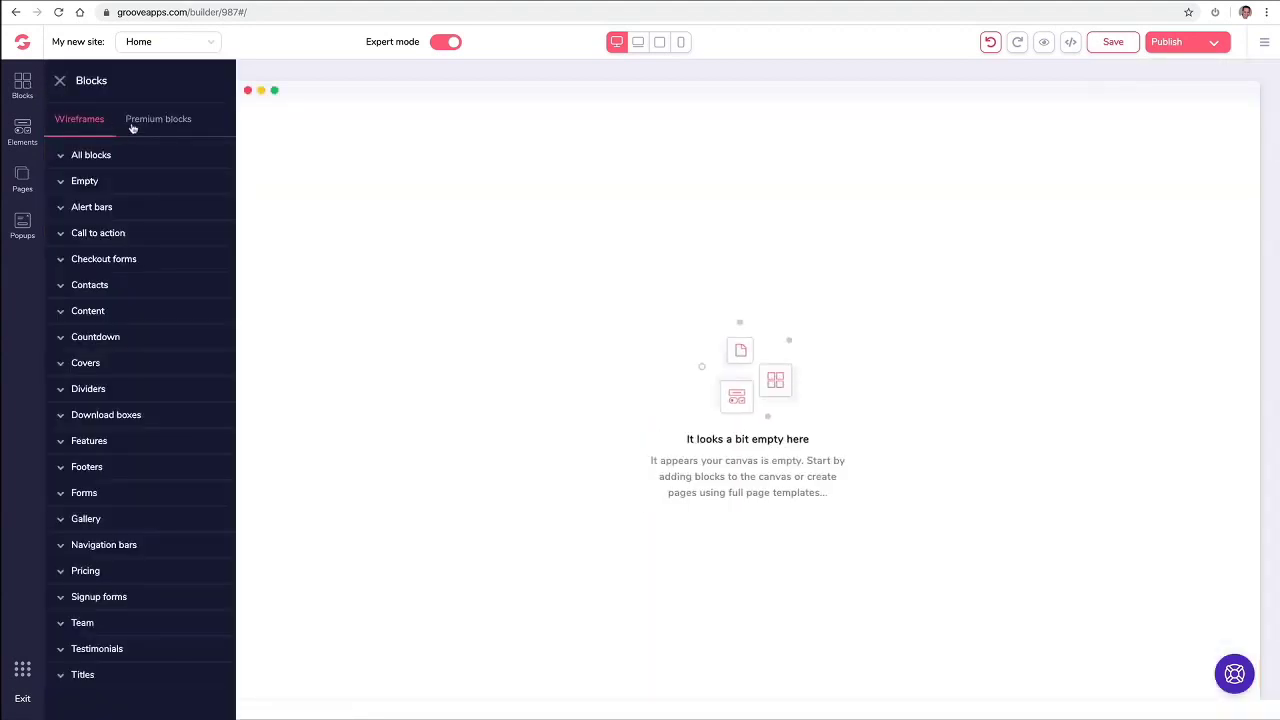
# Step: Drag the blue laptop hero from Premium blocks > All blocks onto the Home page and select it
pyautogui.click(132, 127)
pyautogui.click(112, 157)
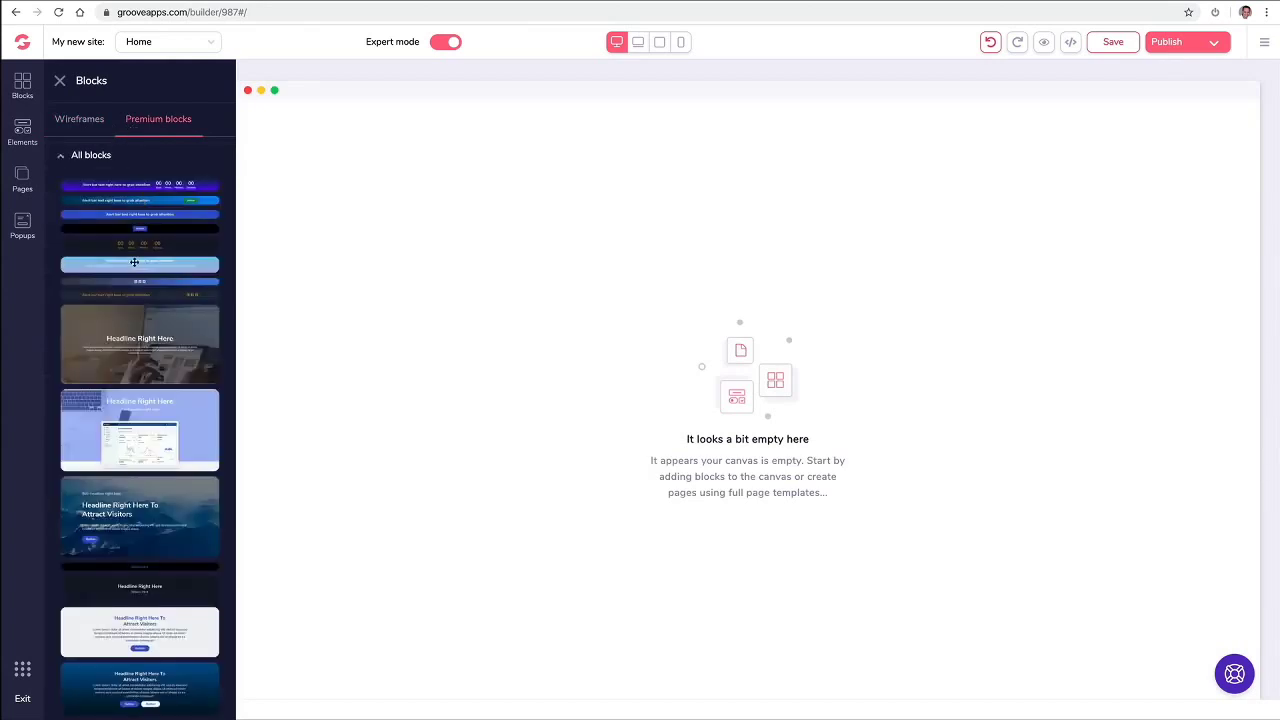
pyautogui.scroll(-1, 150, 310)
pyautogui.moveTo(140, 350); pyautogui.dragTo(481, 171)
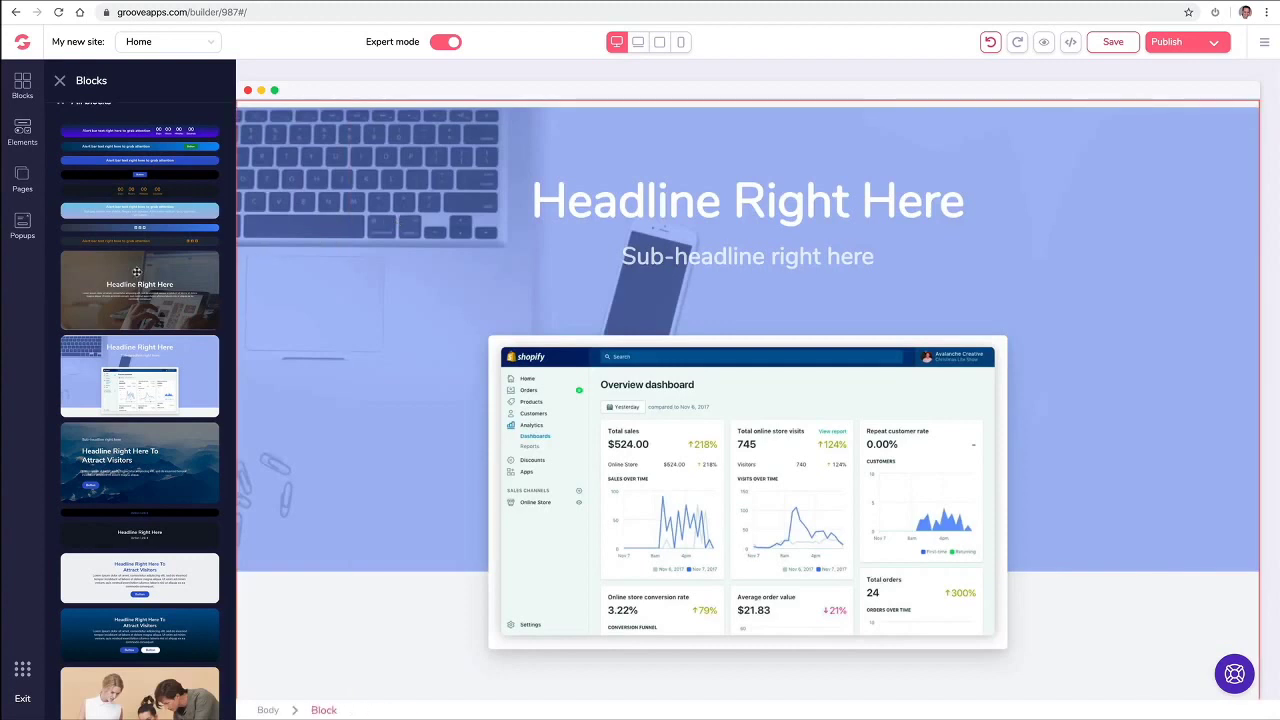
pyautogui.scroll(-10, 144, 284)
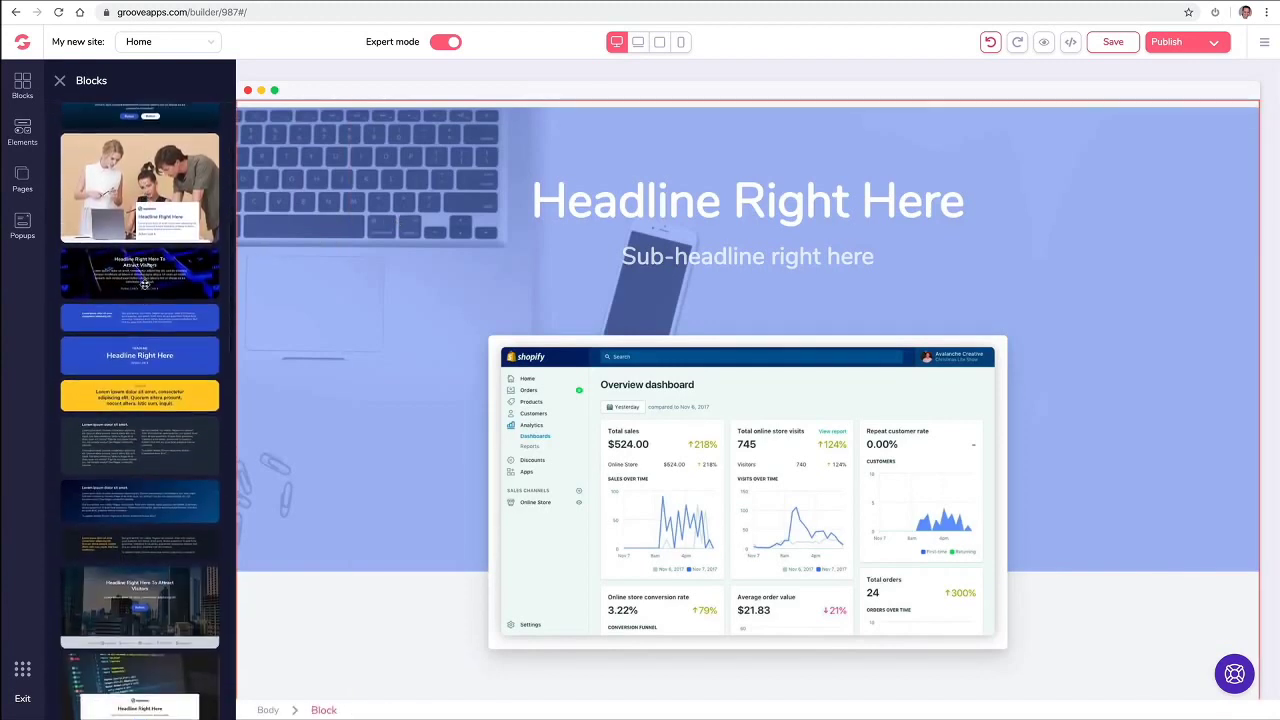
pyautogui.scroll(10, 145, 286)
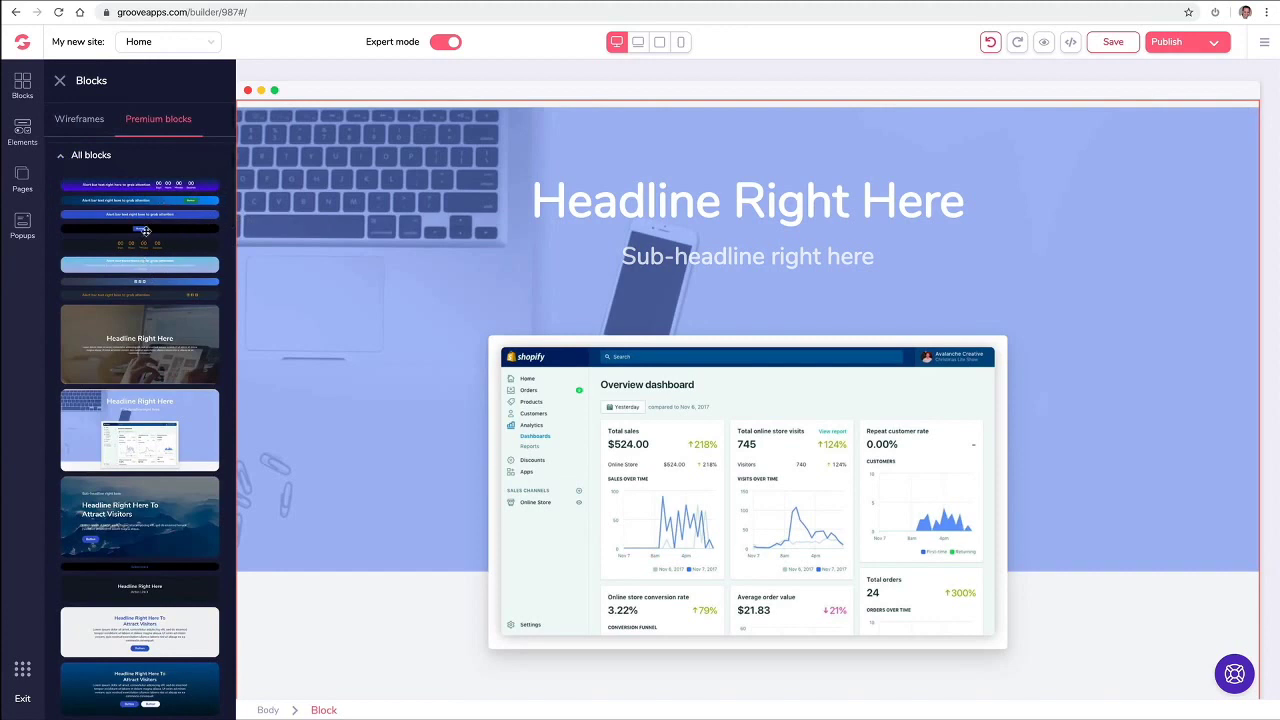
pyautogui.click(290, 148)
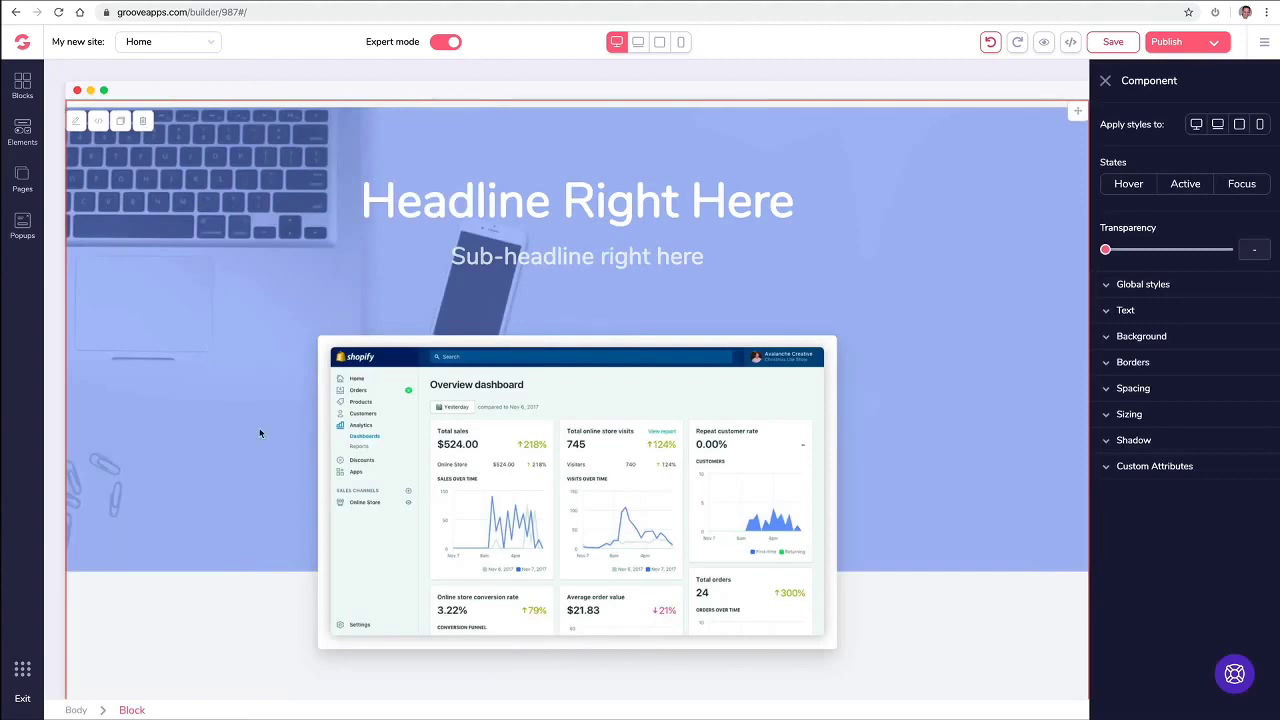
# Step: Save the Home page with Ctrl+S, close the style settings, and reopen the Blocks library
pyautogui.hotkey('ctrl', 's')
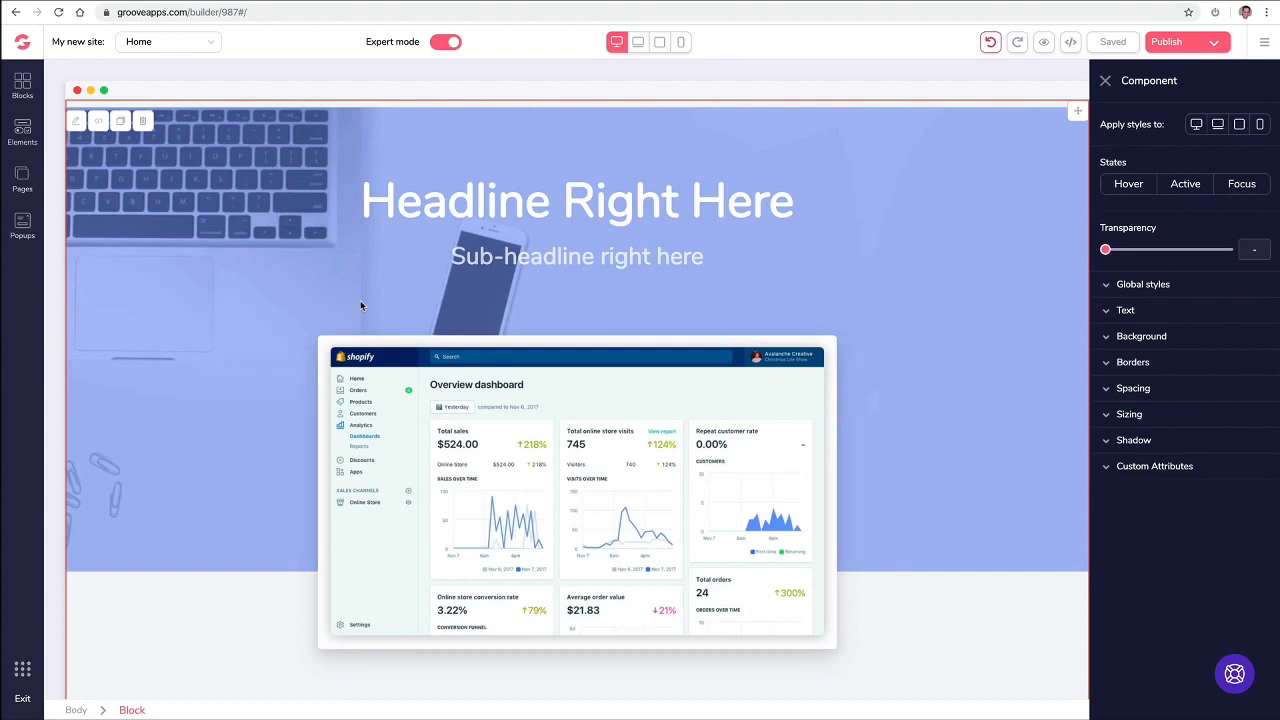
pyautogui.press('Escape')
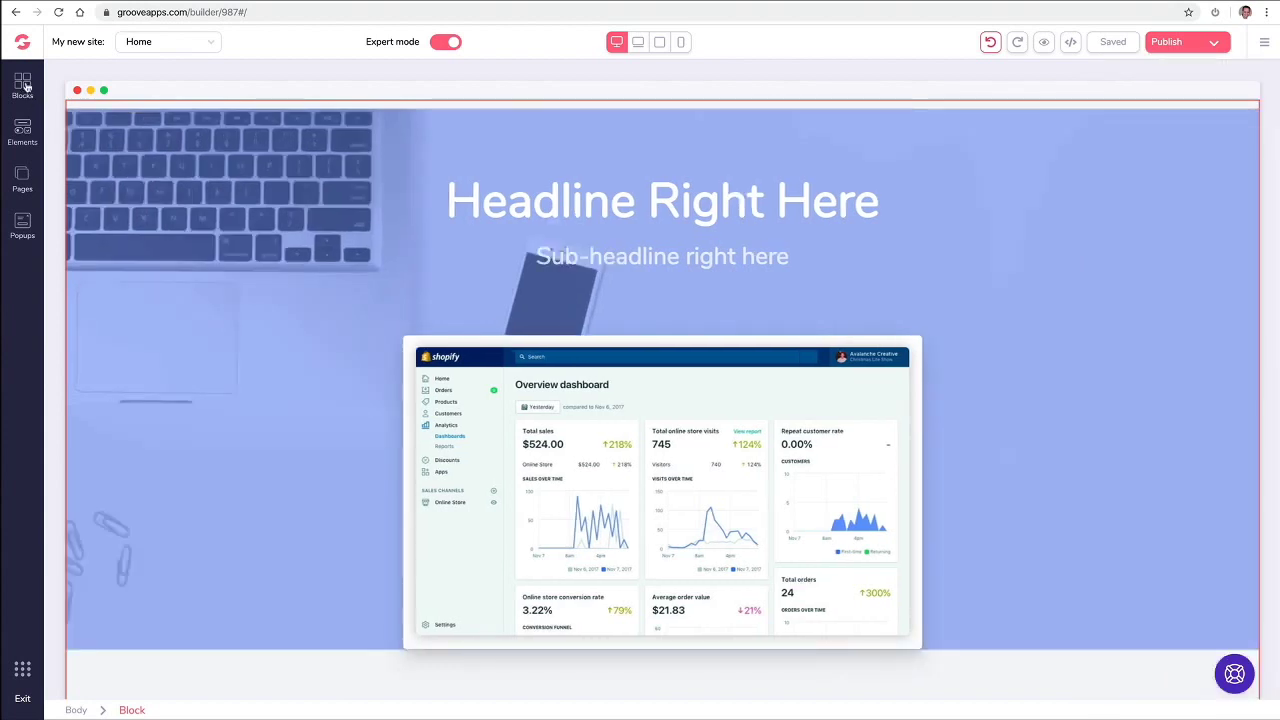
pyautogui.click(23, 86)
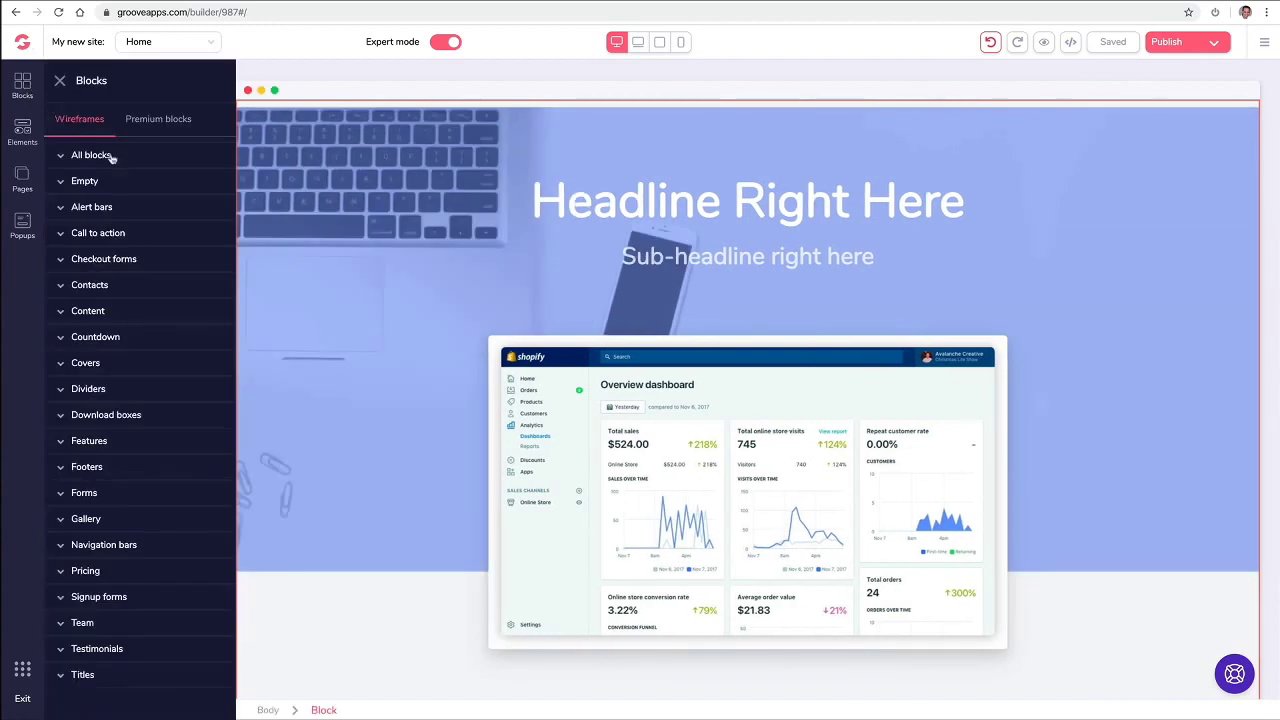